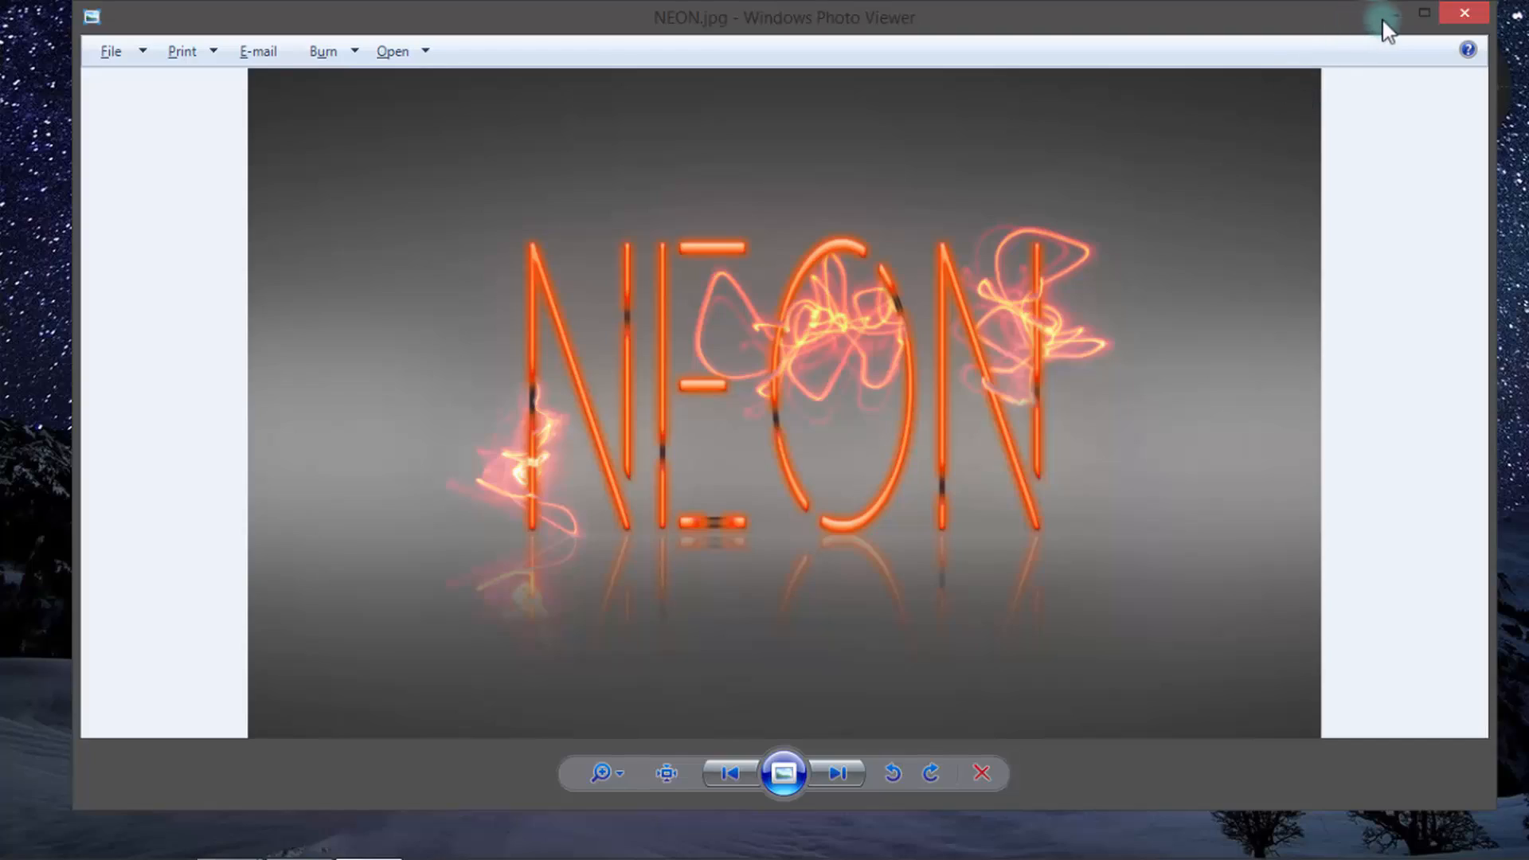
Switch to Chrome and examine the NEON LIGHTS font page on FontSpace, including its preview image, download option and licence.
click(1391, 16)
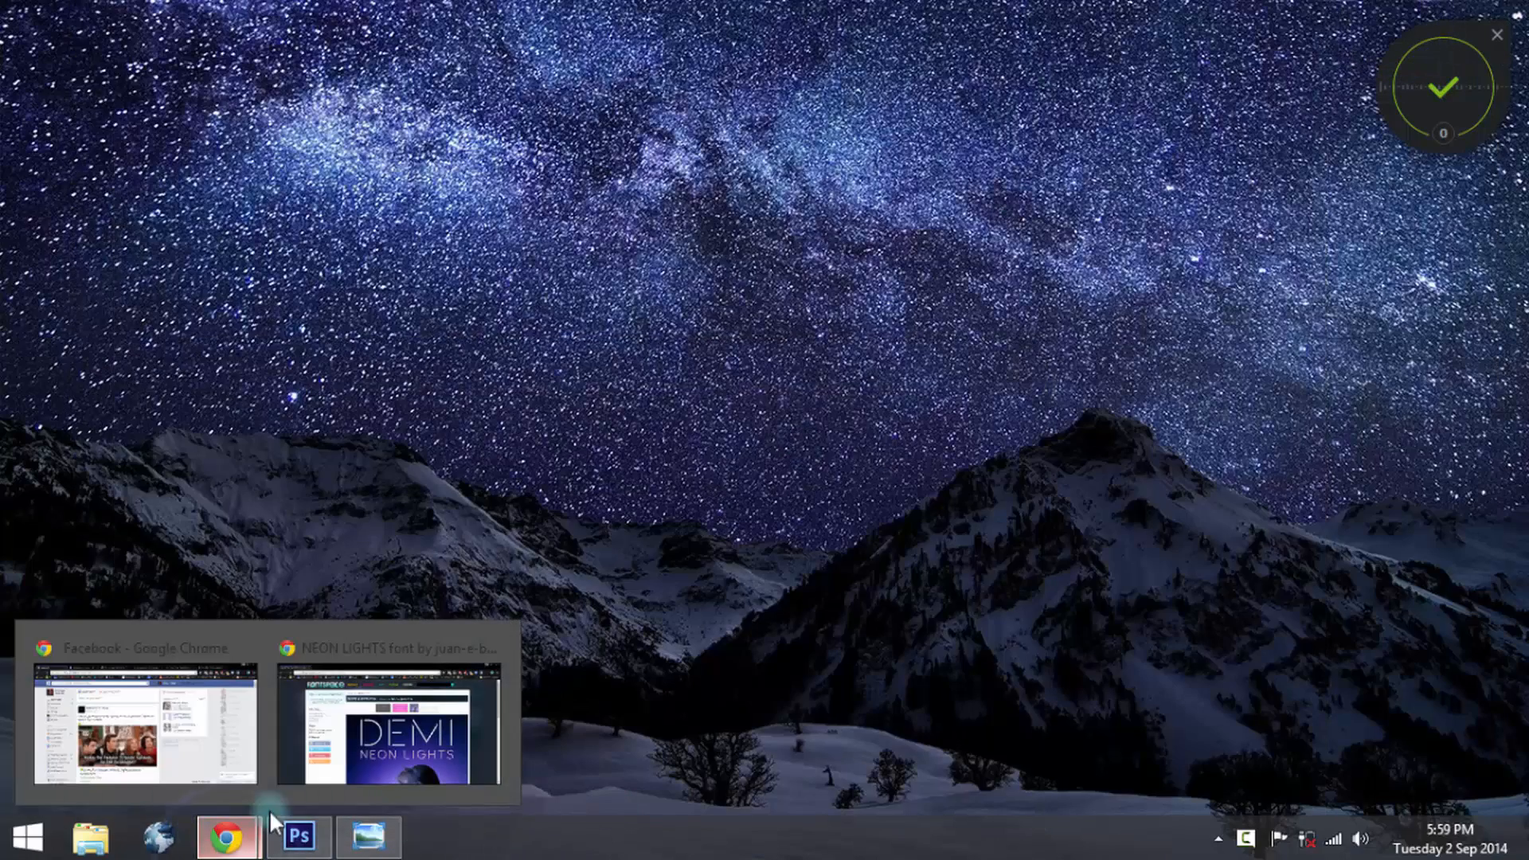
click(332, 761)
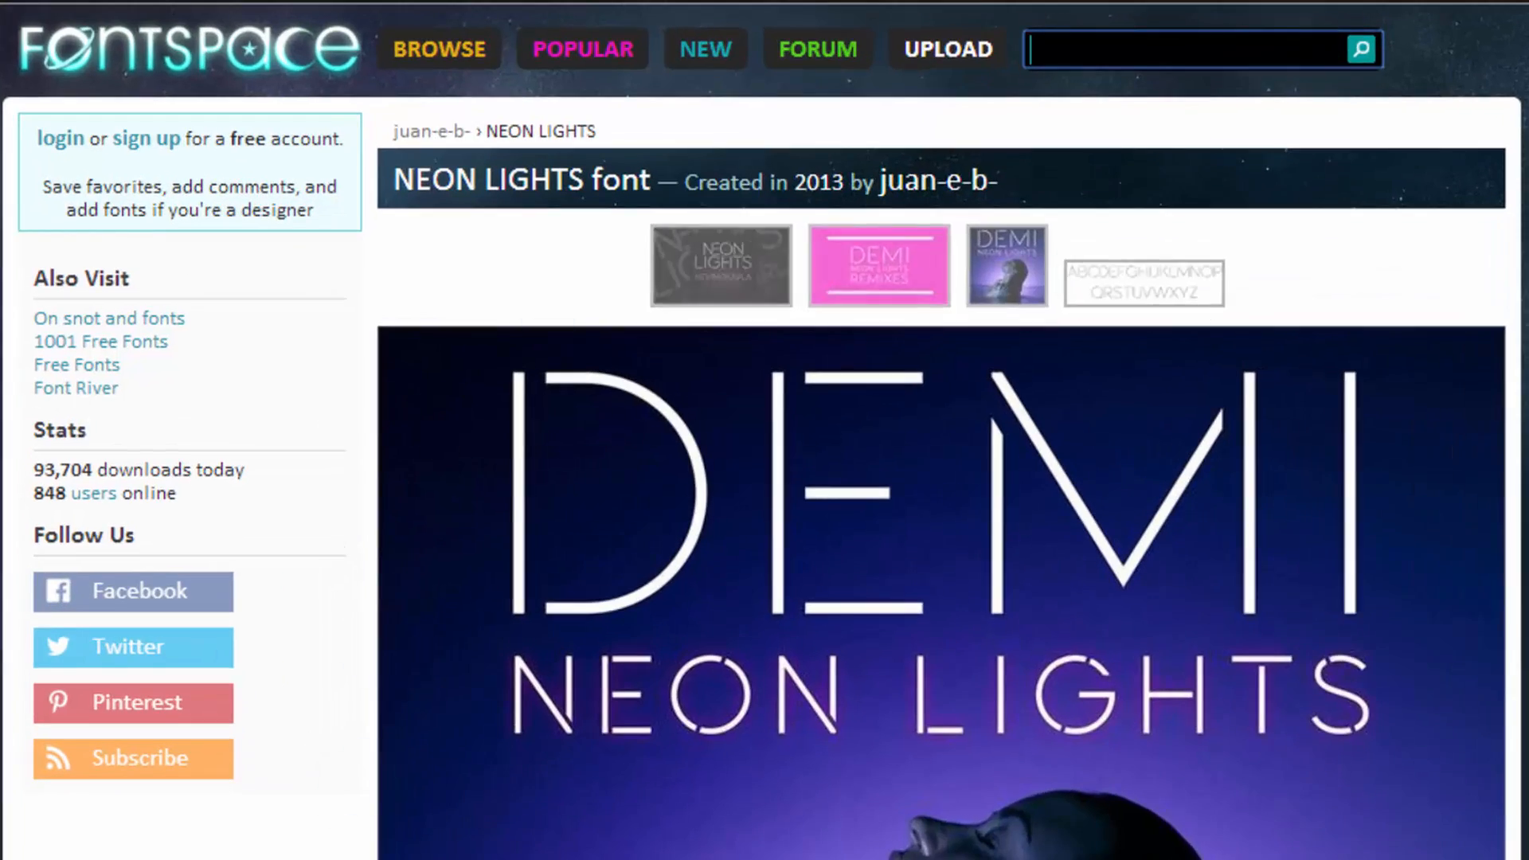
scroll(940, 430, down, 10)
scroll(940, 430, up, 4)
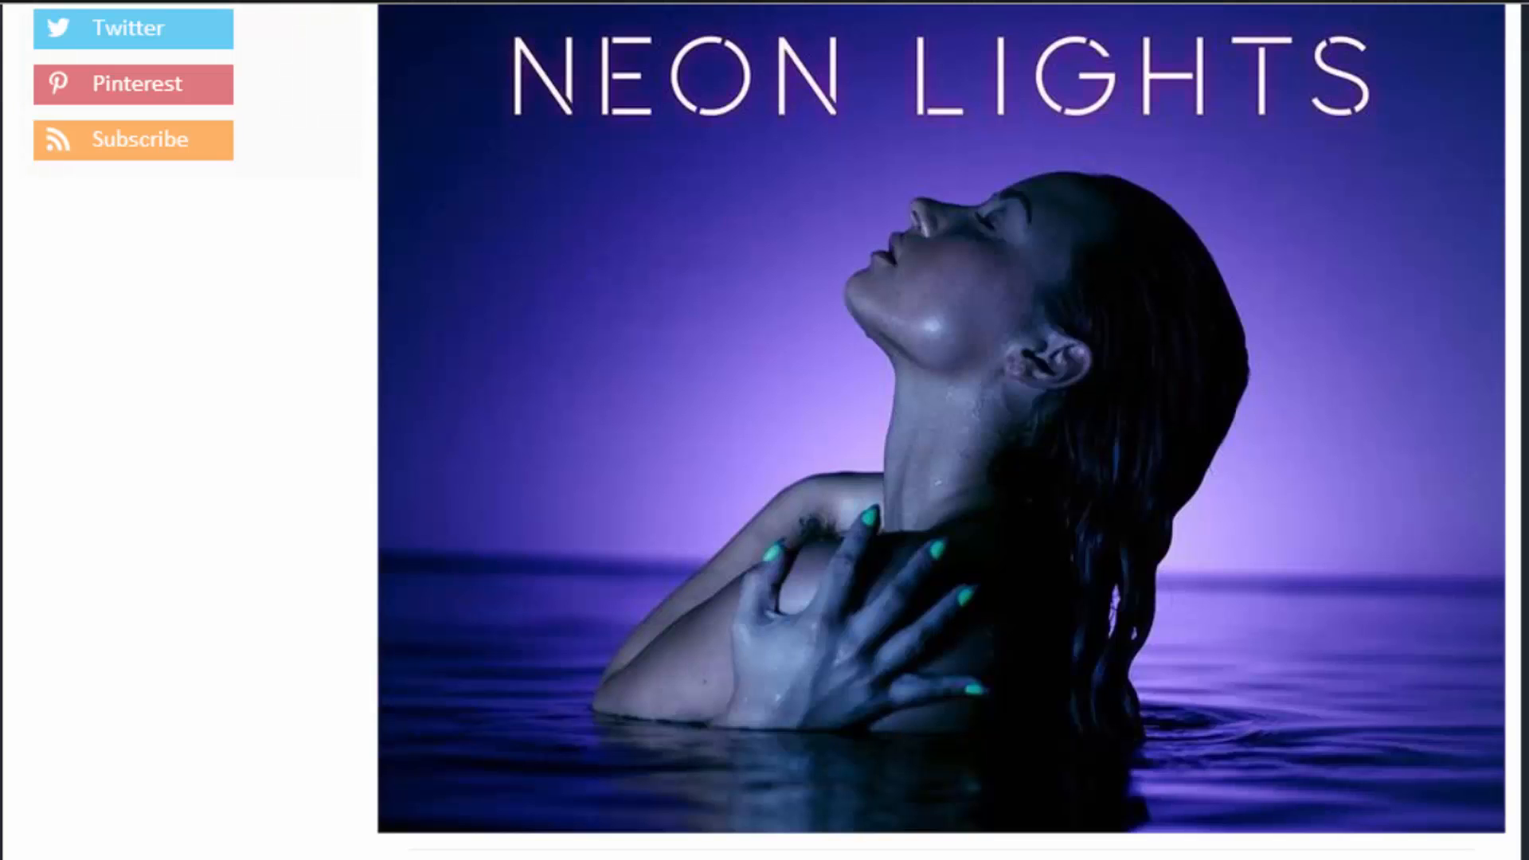
scroll(940, 430, up, 2)
scroll(940, 430, up, 2)
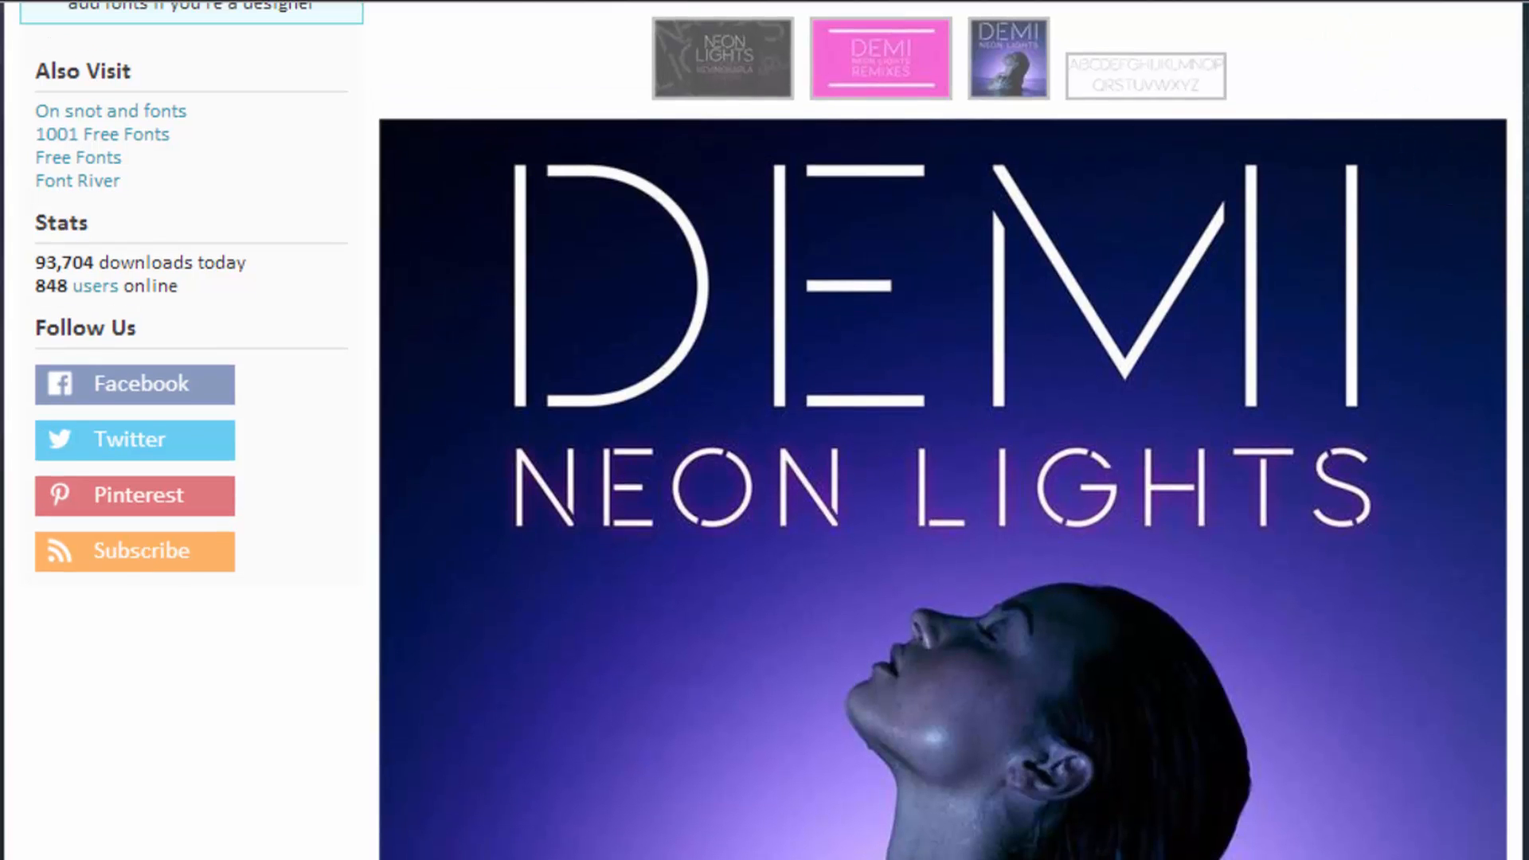
scroll(942, 431, down, 6)
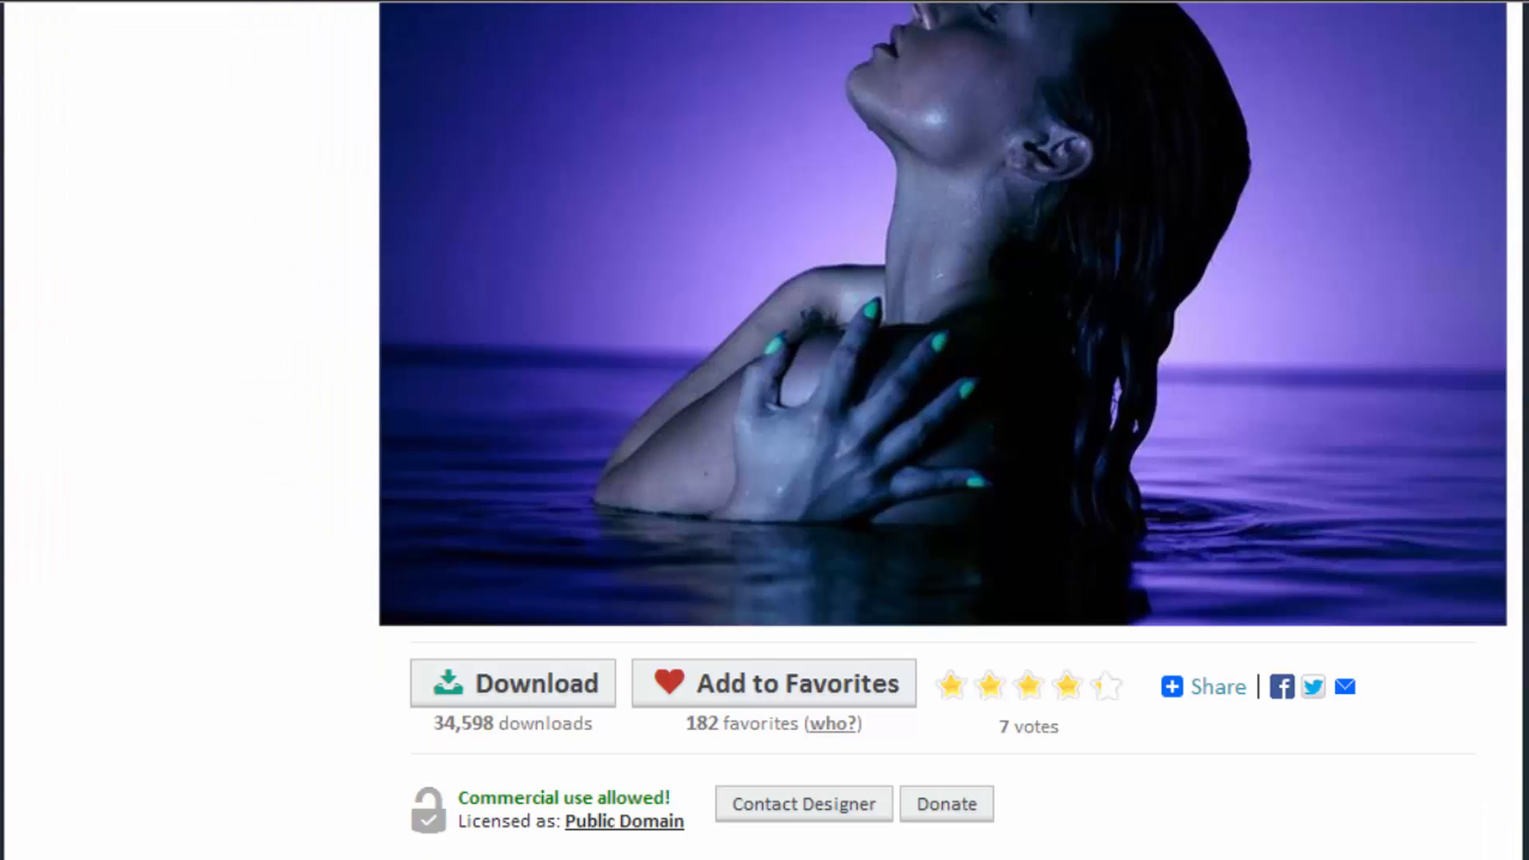
click(1426, 8)
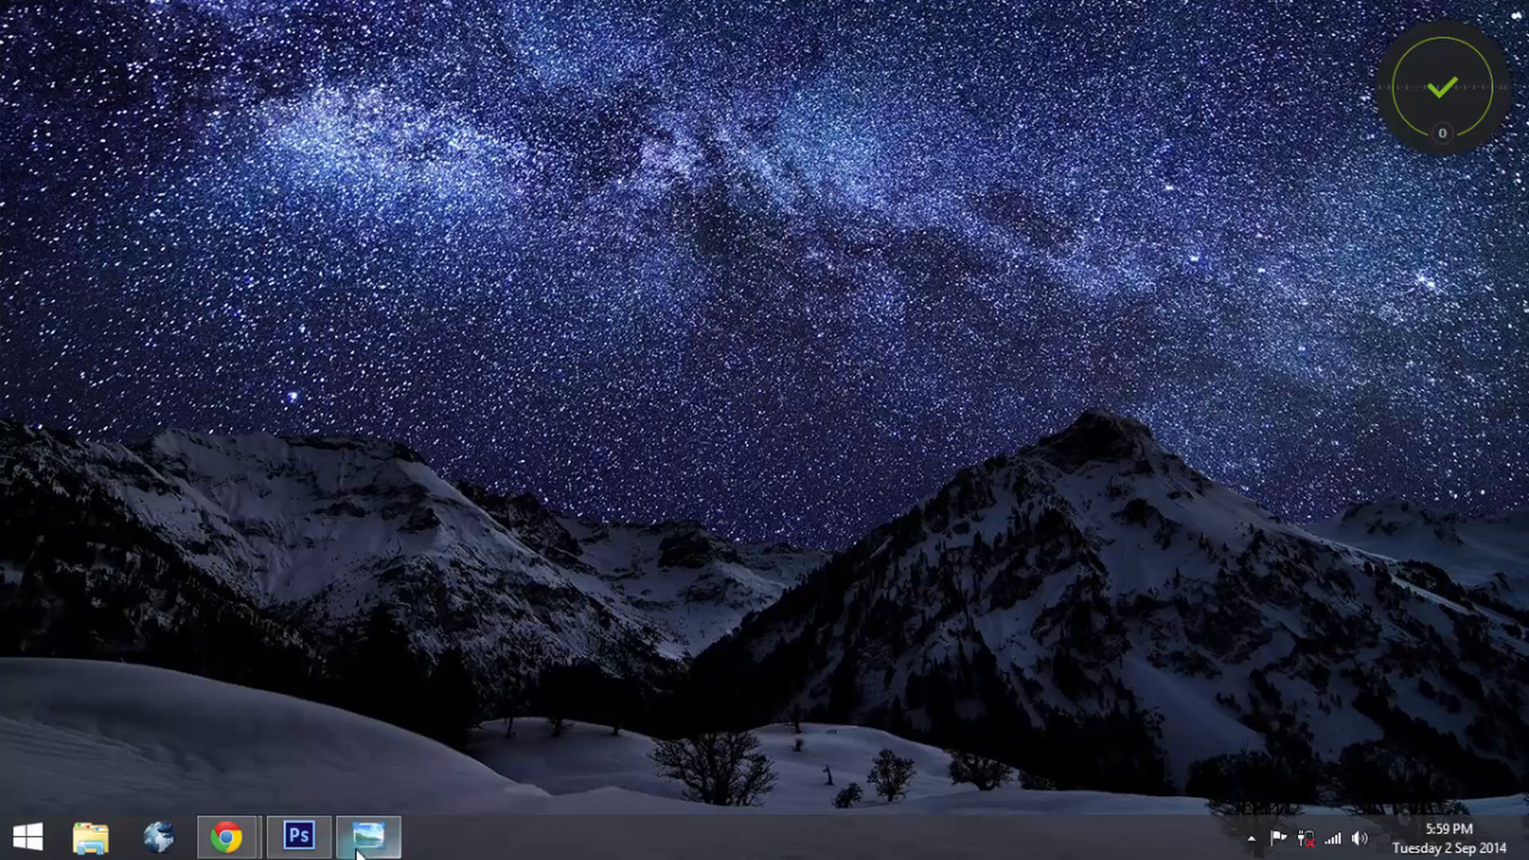
Switch to Photoshop and create a 1920 × 1200 pixel RGB document at 72 pixels/inch with a white background.
mouse_move(345, 854)
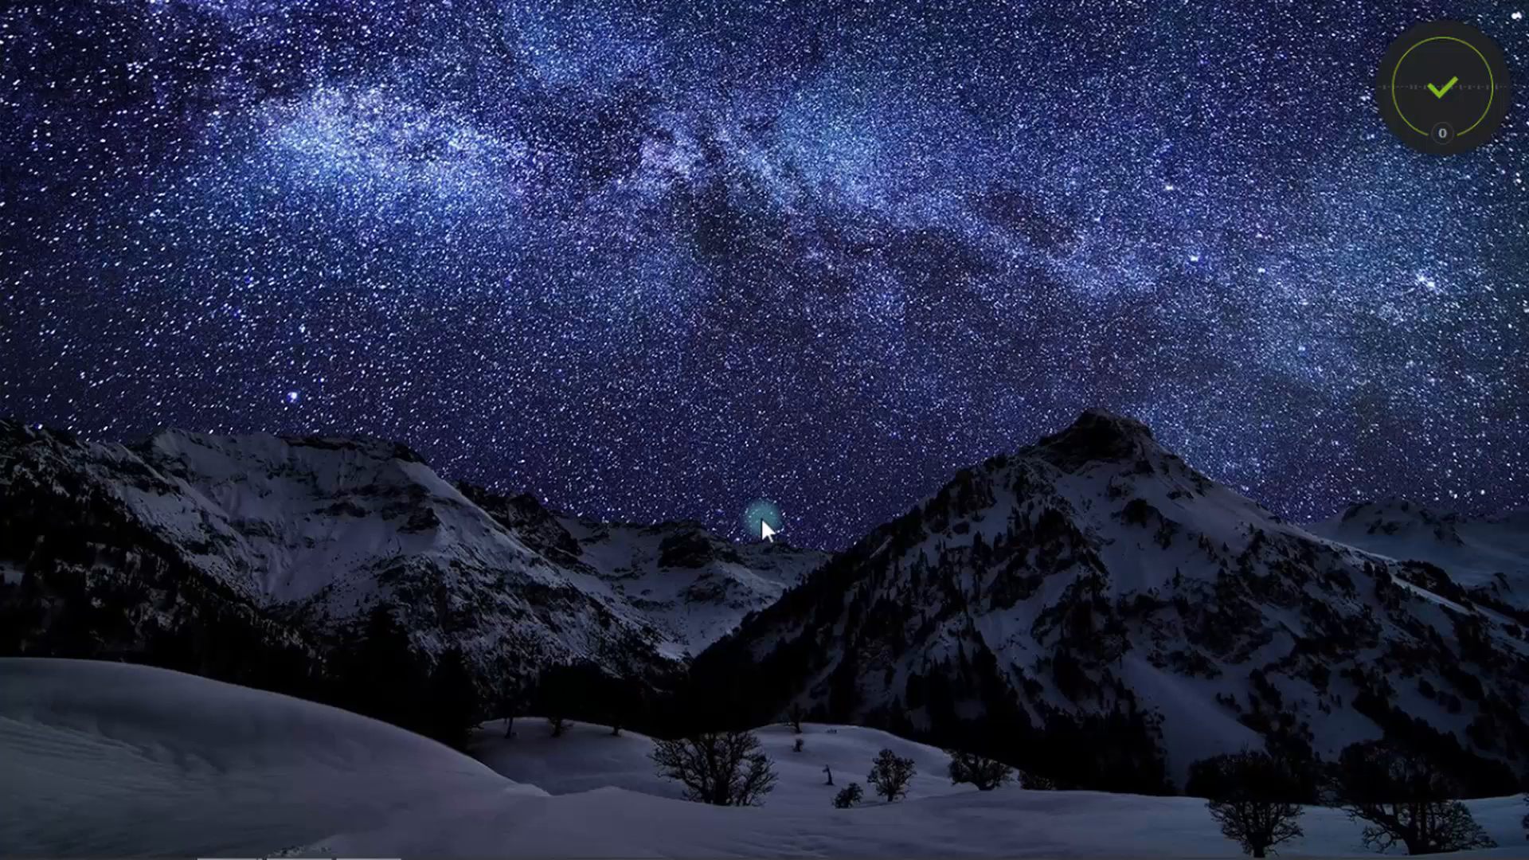
mouse_move(481, 858)
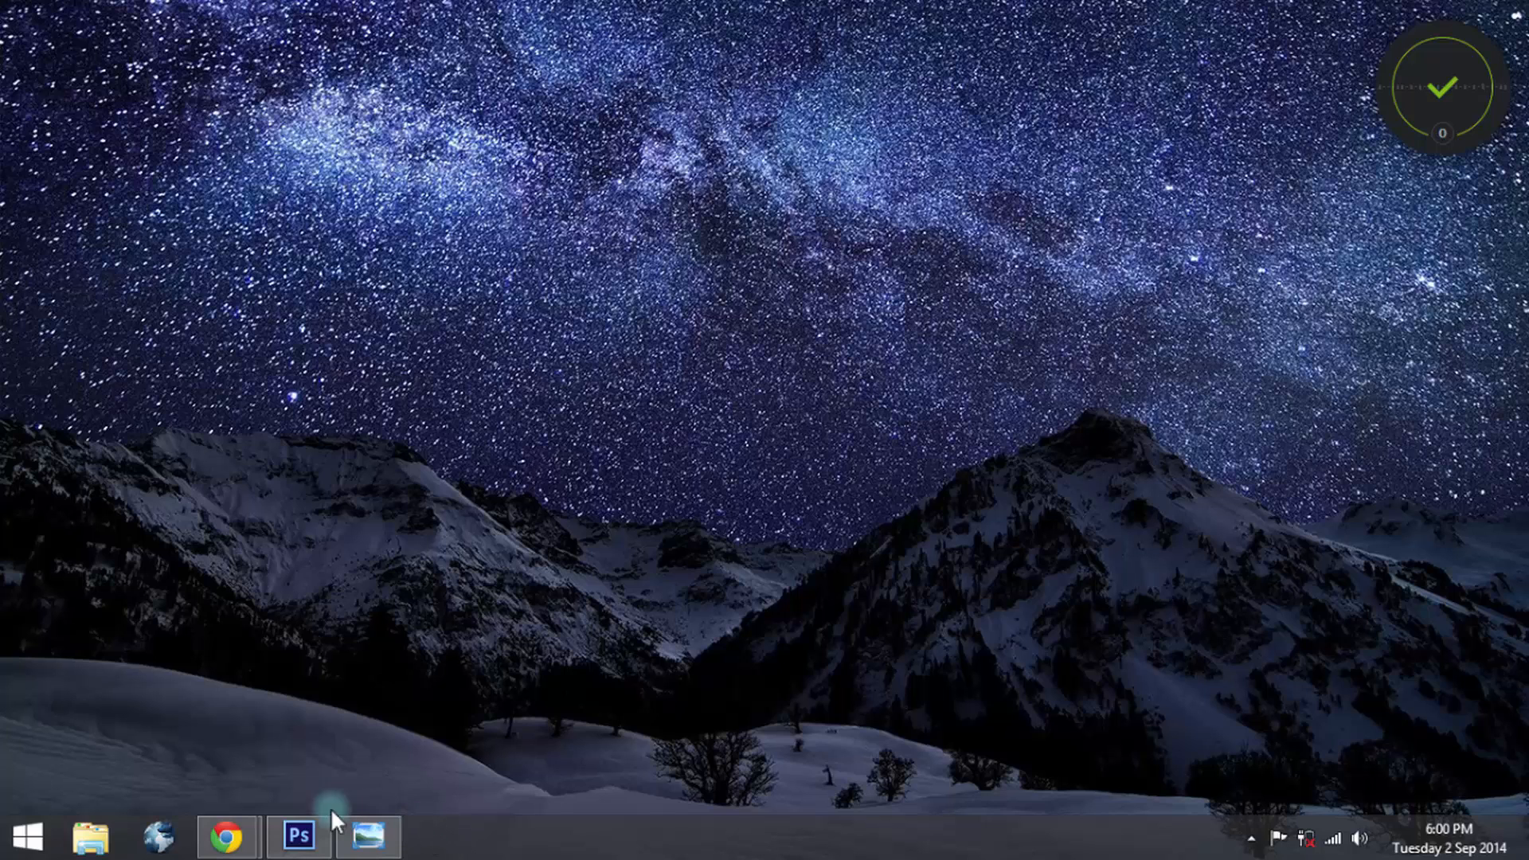
click(309, 843)
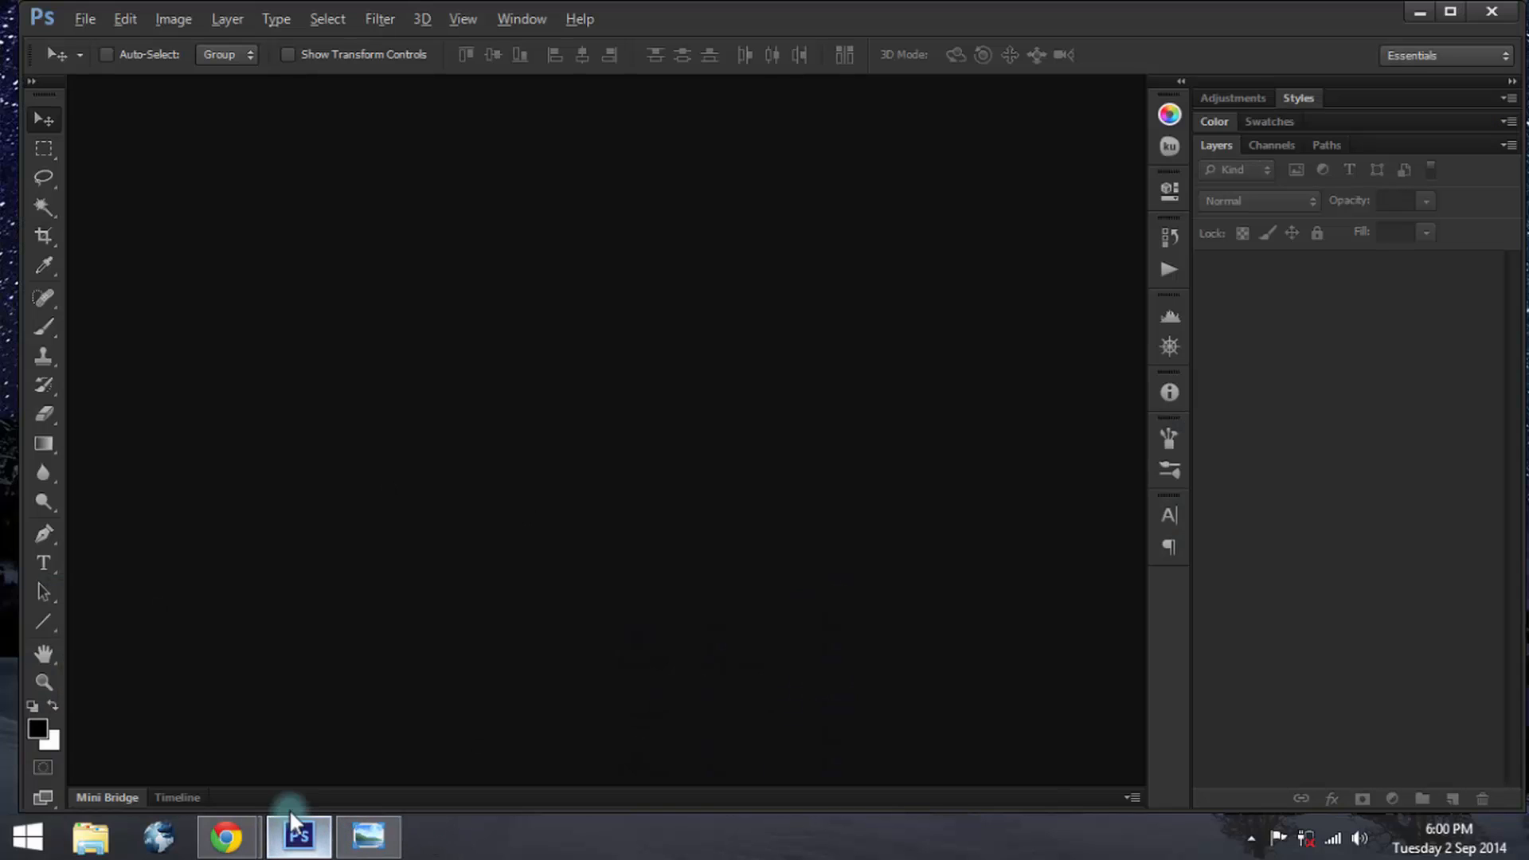
click(85, 19)
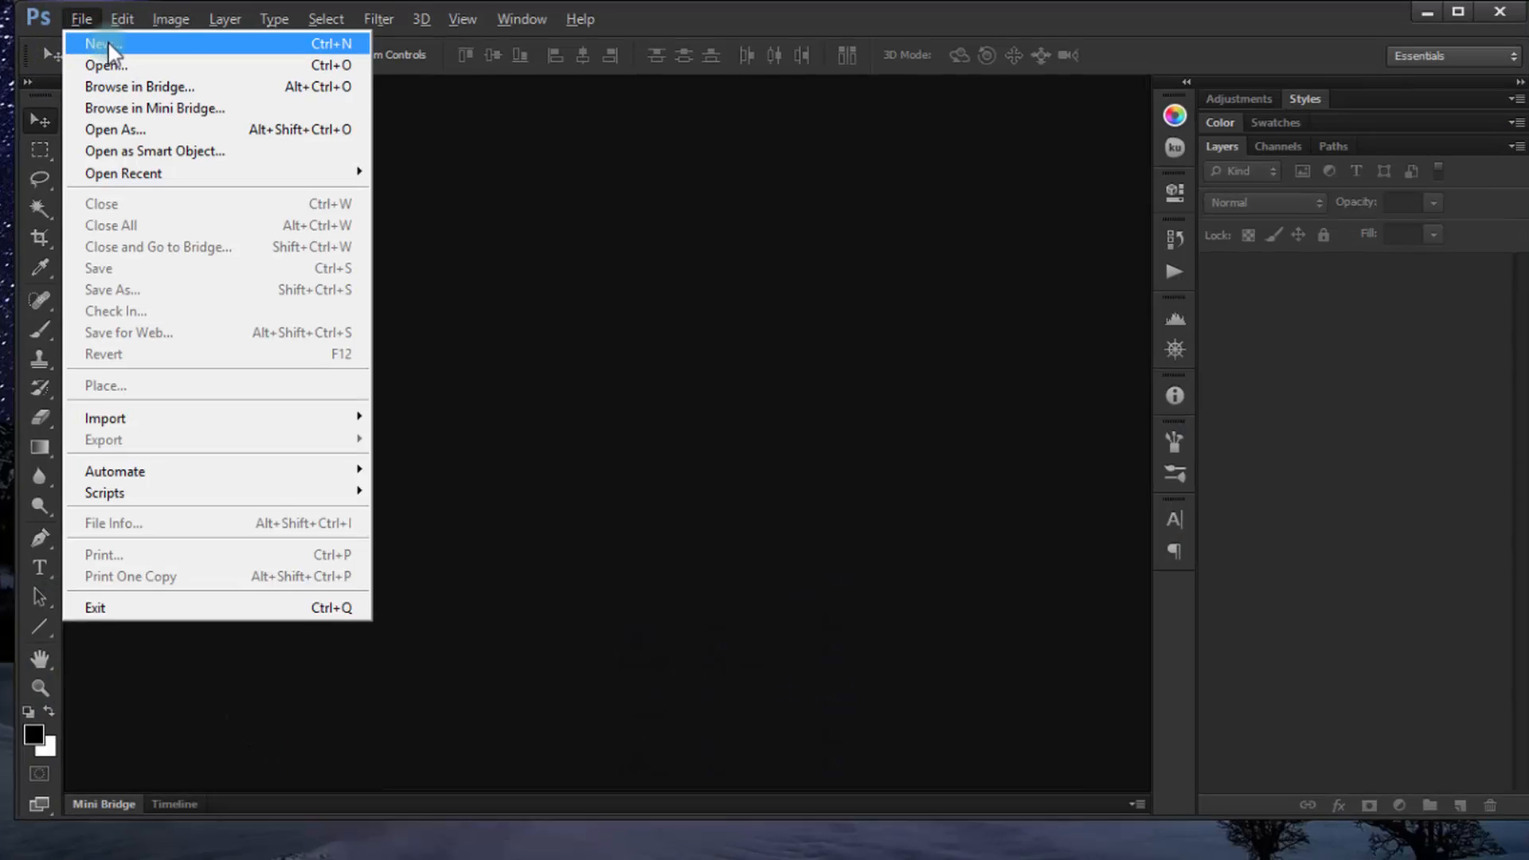
click(125, 43)
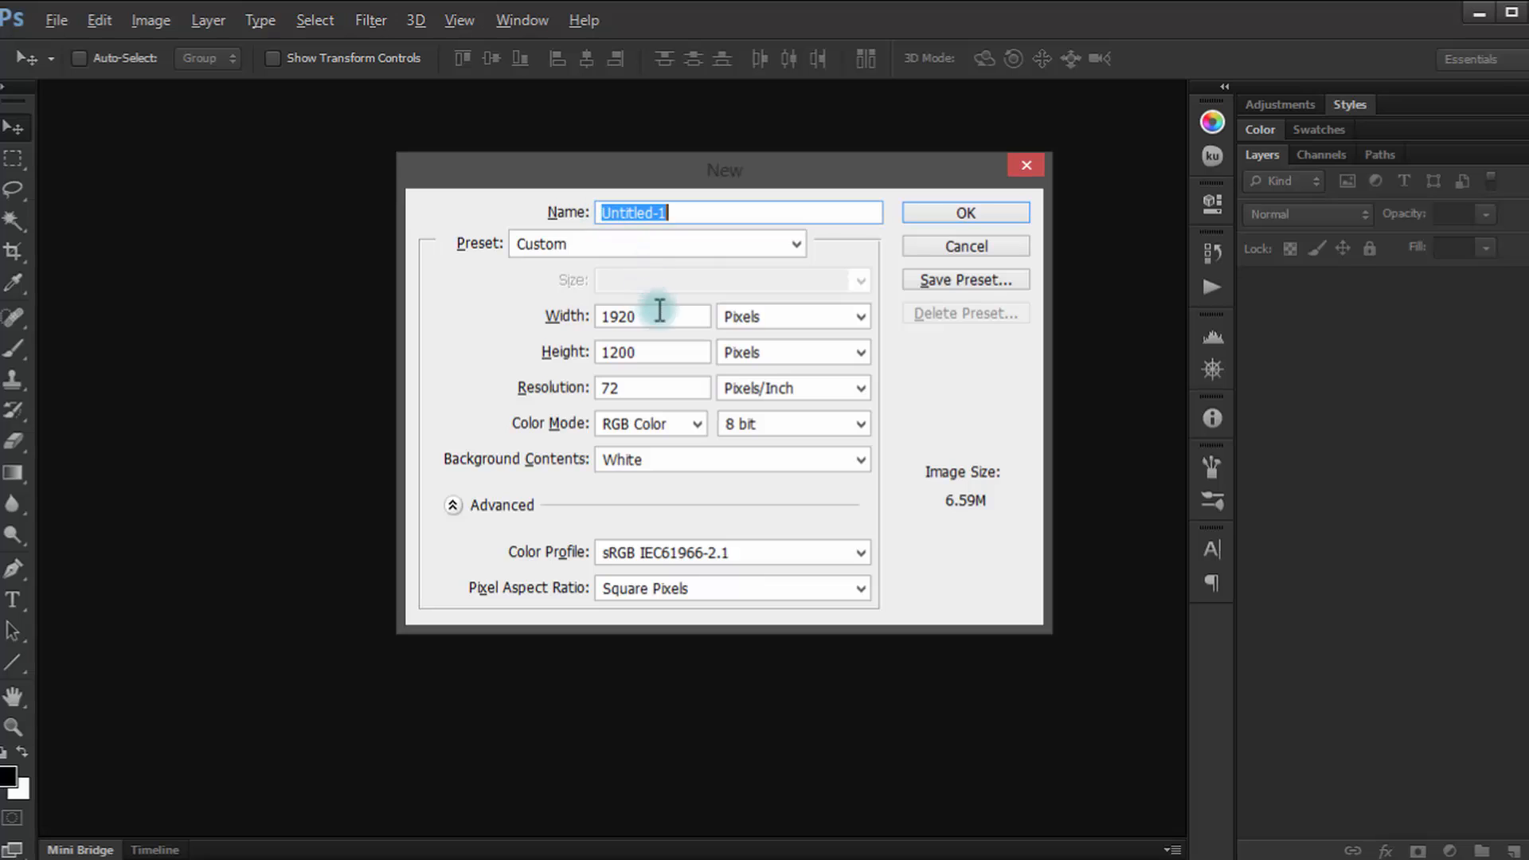
double_click(641, 317)
click(646, 317)
double_click(645, 317)
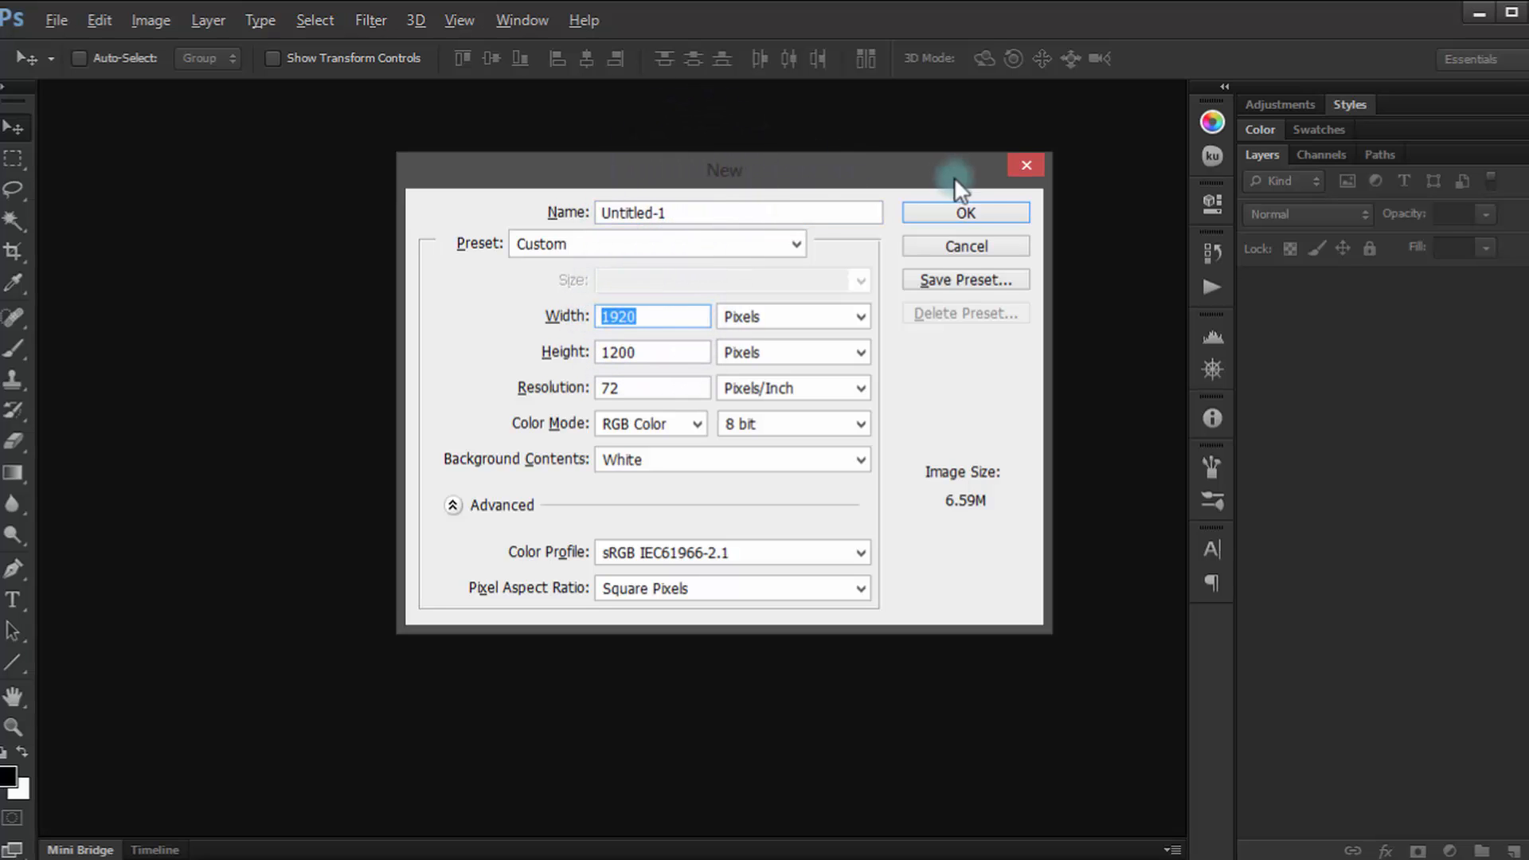
click(993, 209)
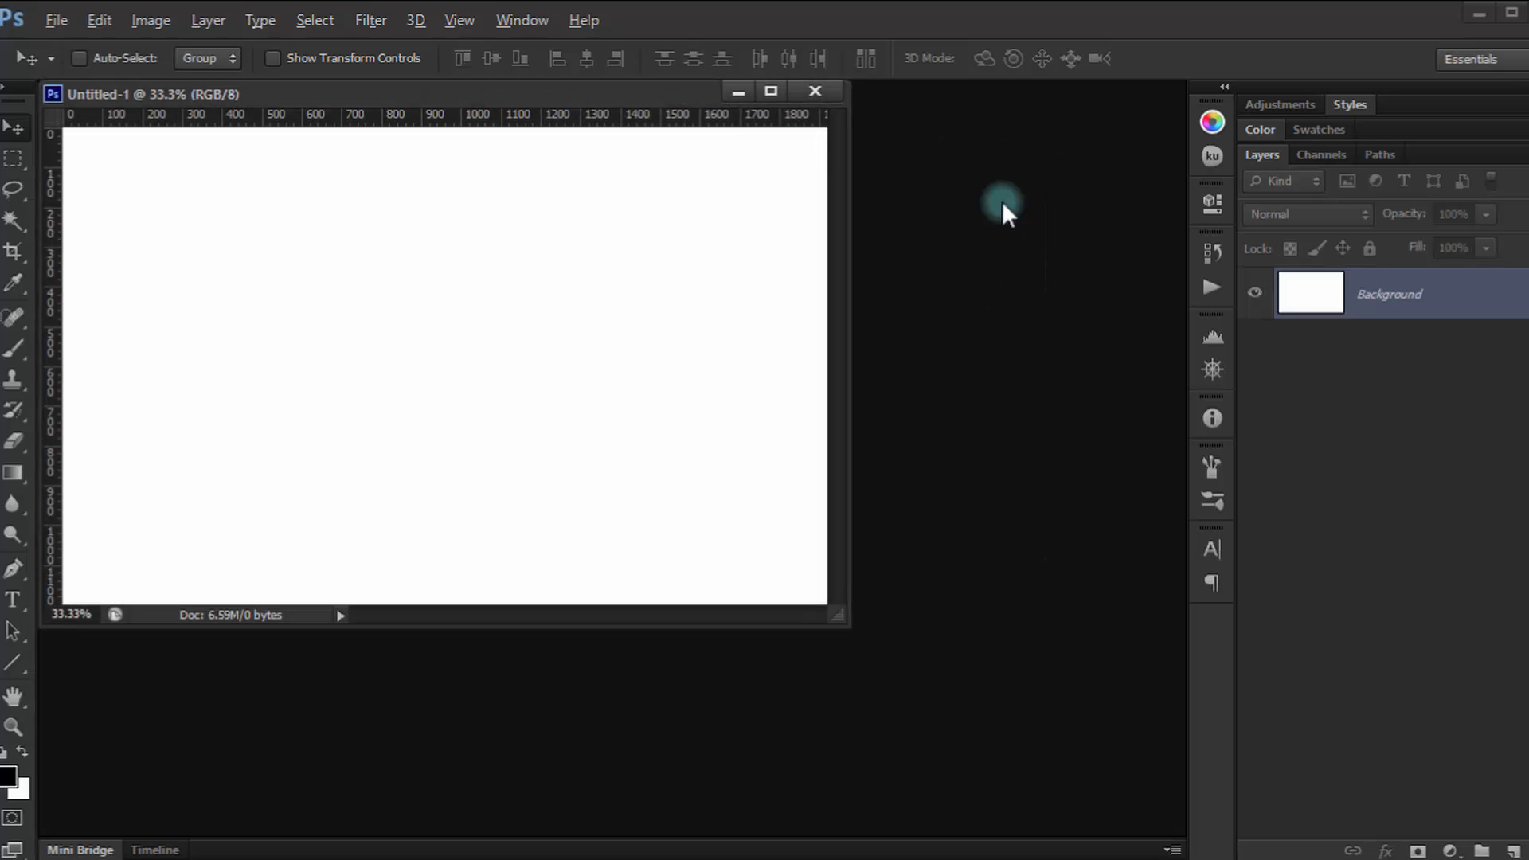
Dock the floating document window and convert the locked Background into a regular layer.
drag(657, 99, 694, 98)
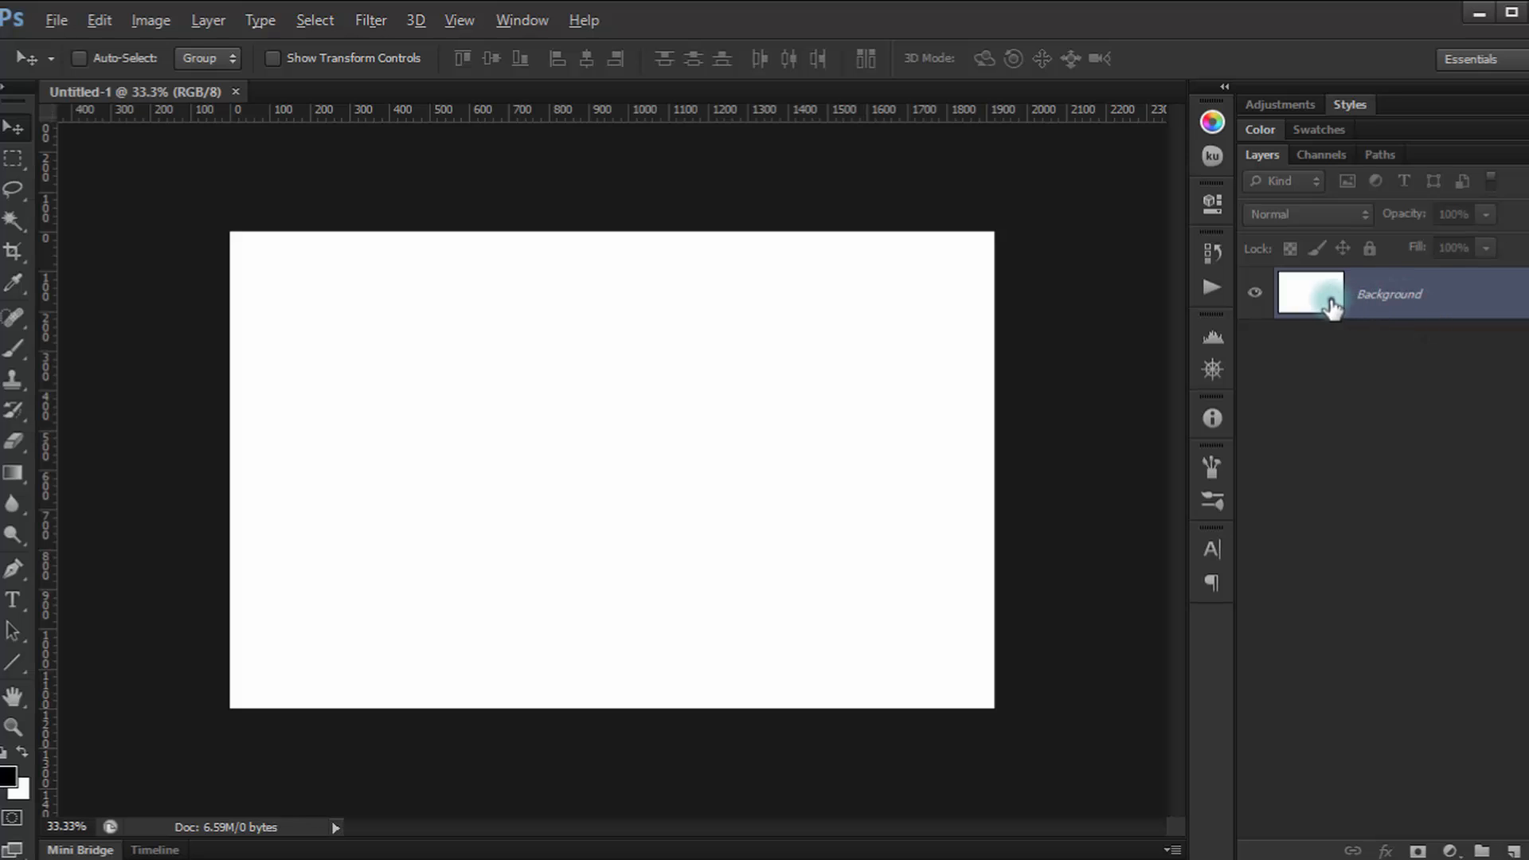
double_click(1329, 299)
click(1026, 291)
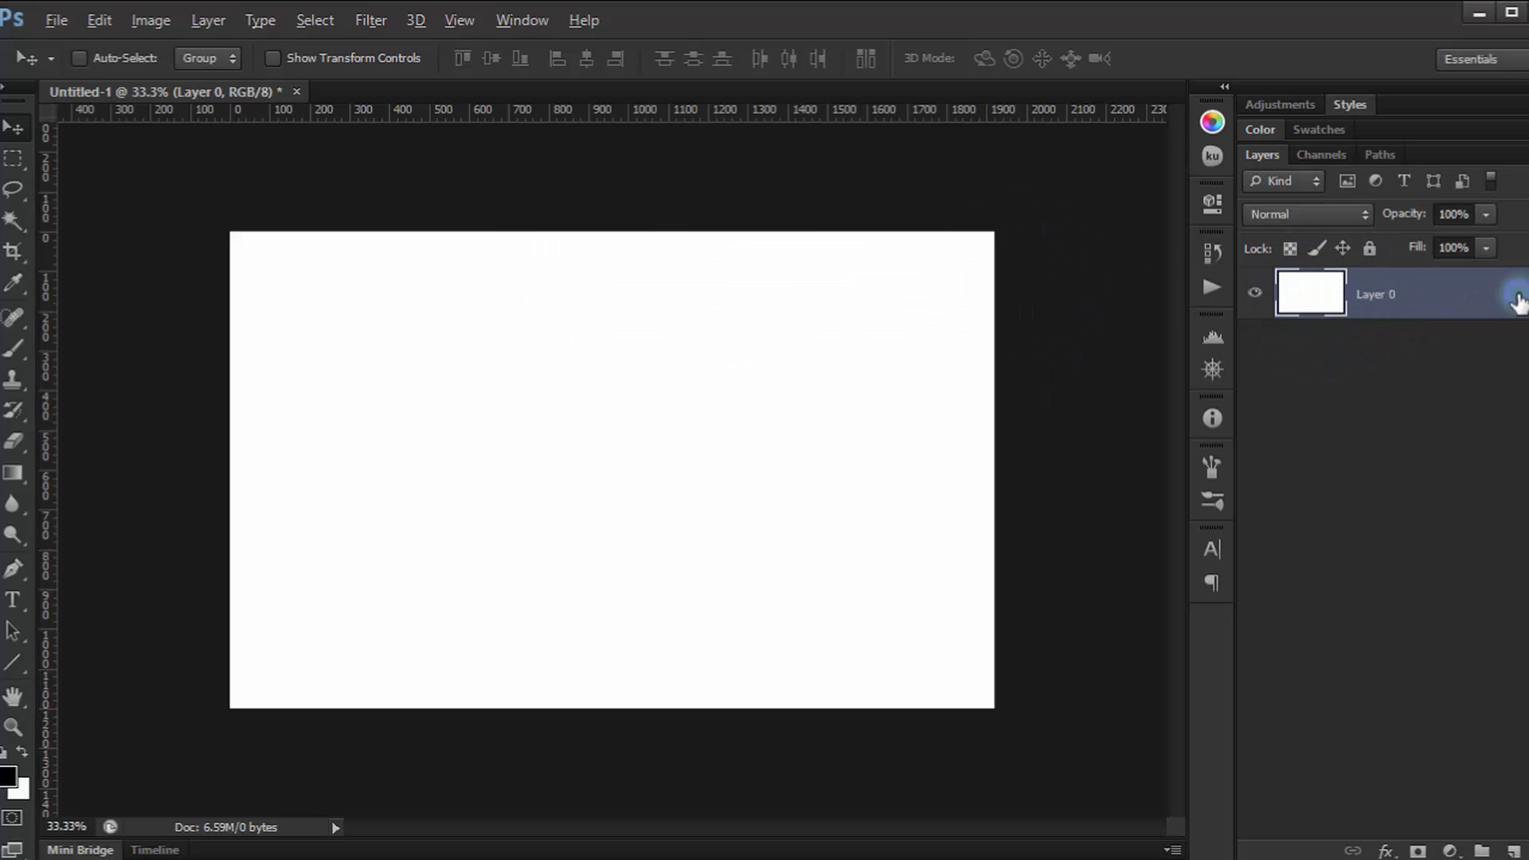
Add a Gradient Overlay to the layer and set the gradient's starting colour stop at 0% to dark grey #414040.
double_click(1514, 291)
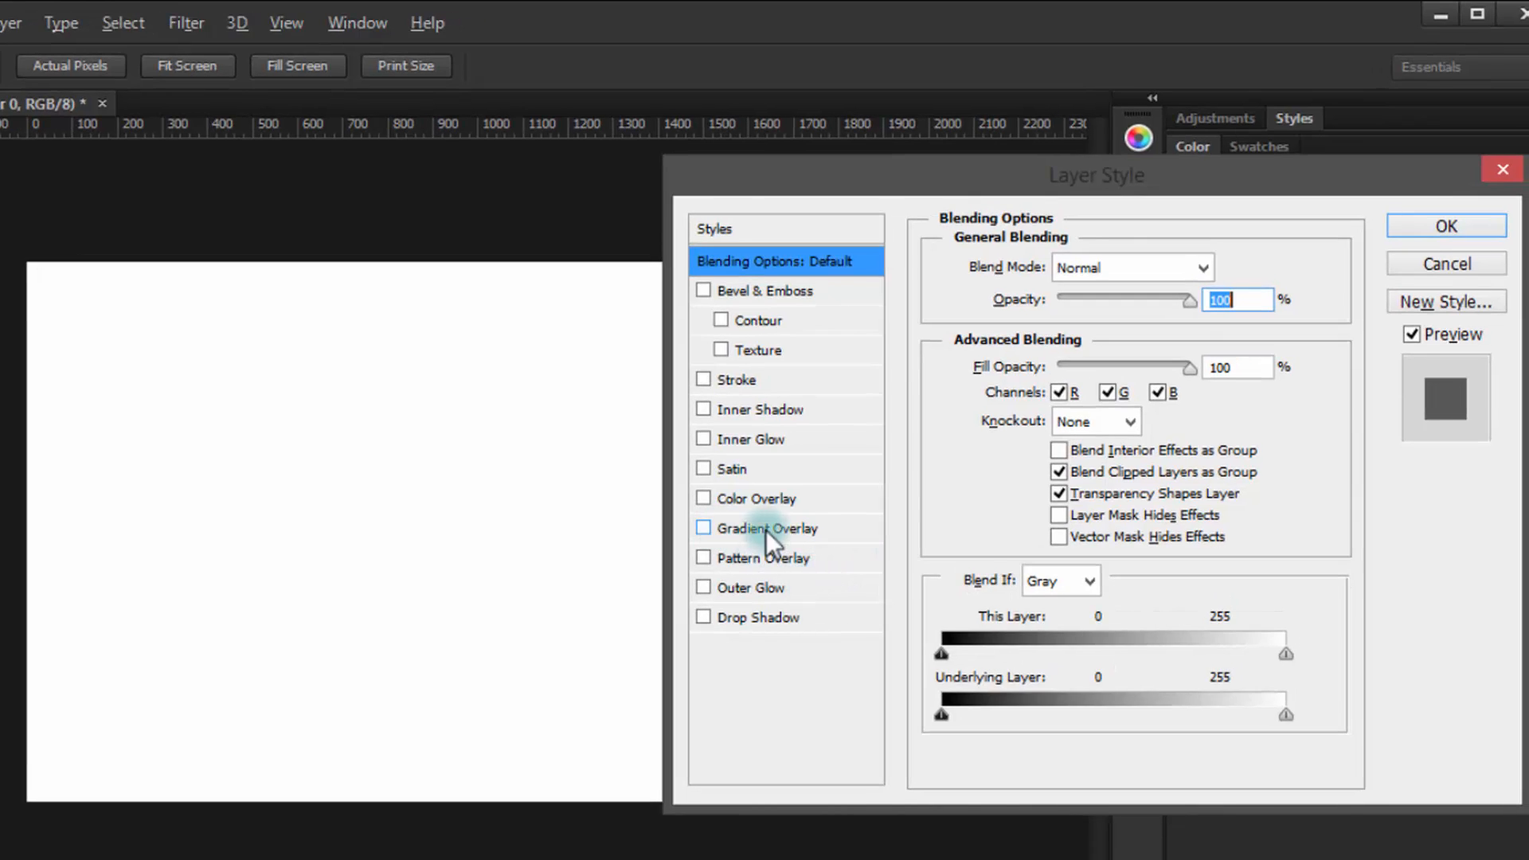
click(766, 528)
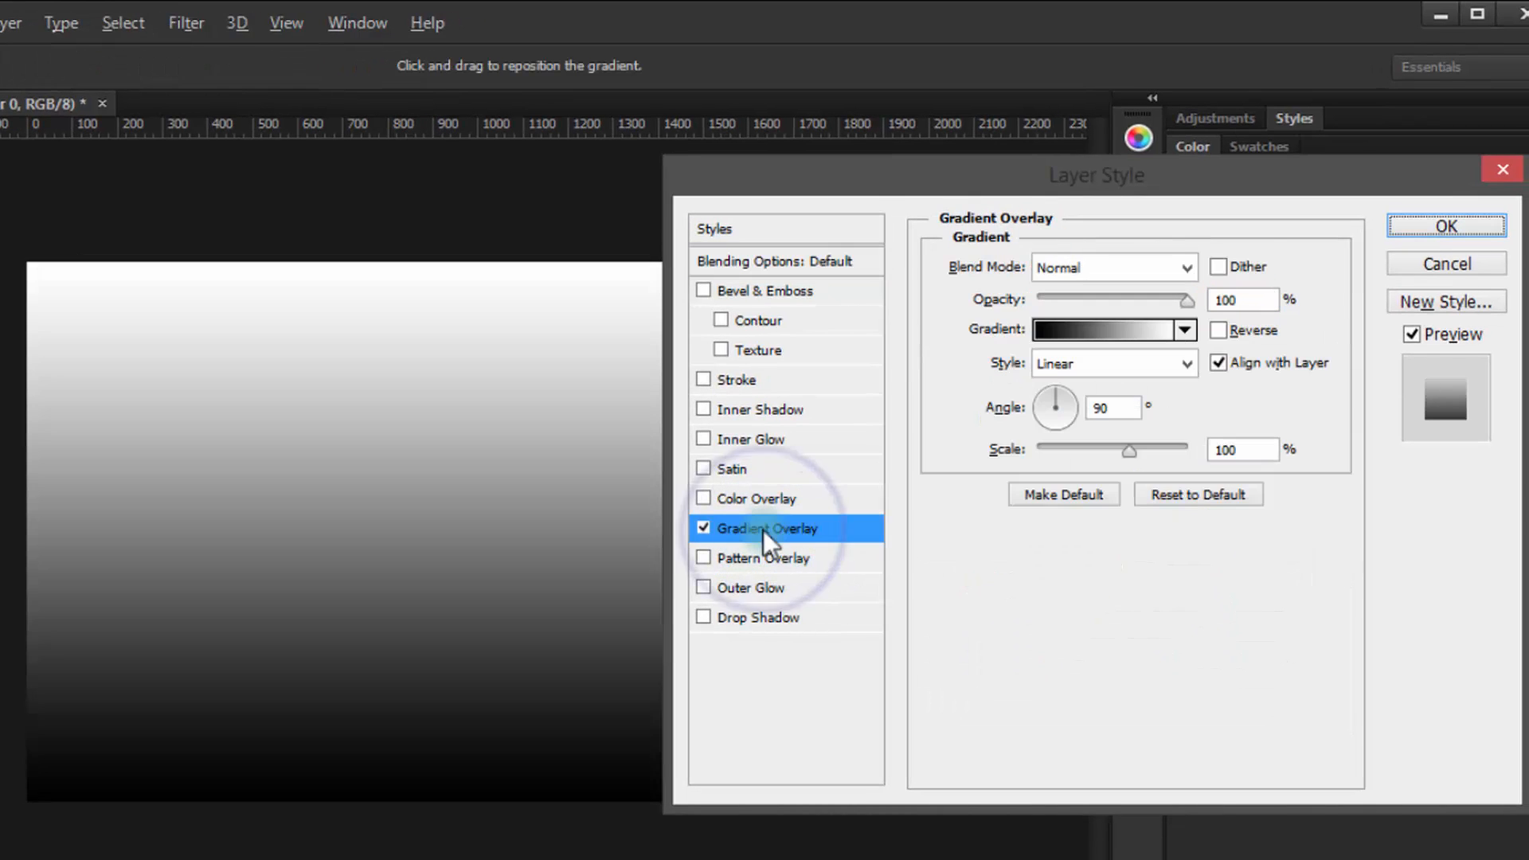
click(1120, 332)
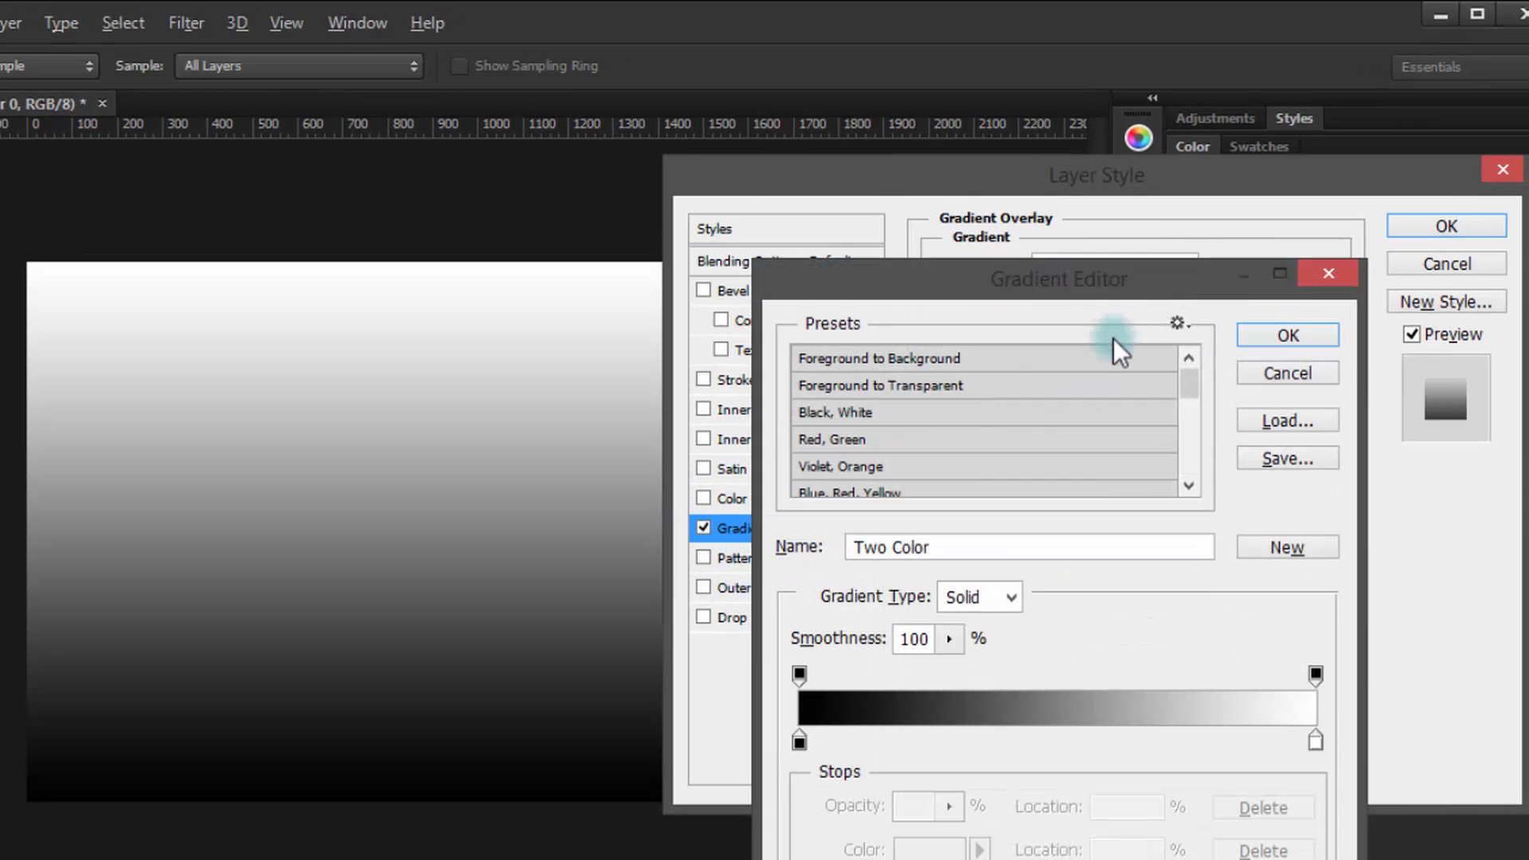
click(800, 742)
double_click(800, 747)
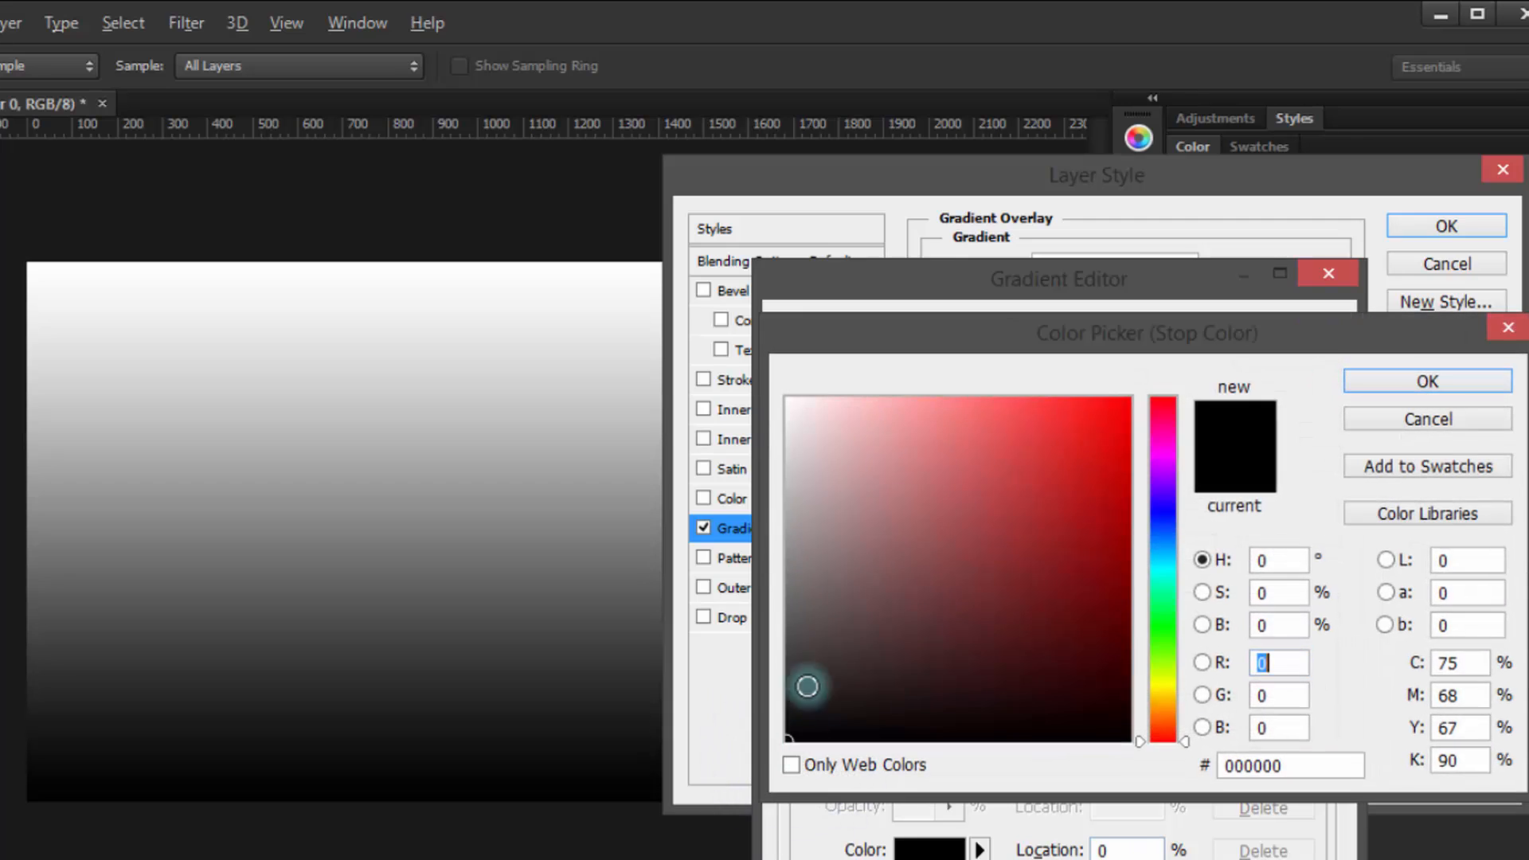
click(785, 638)
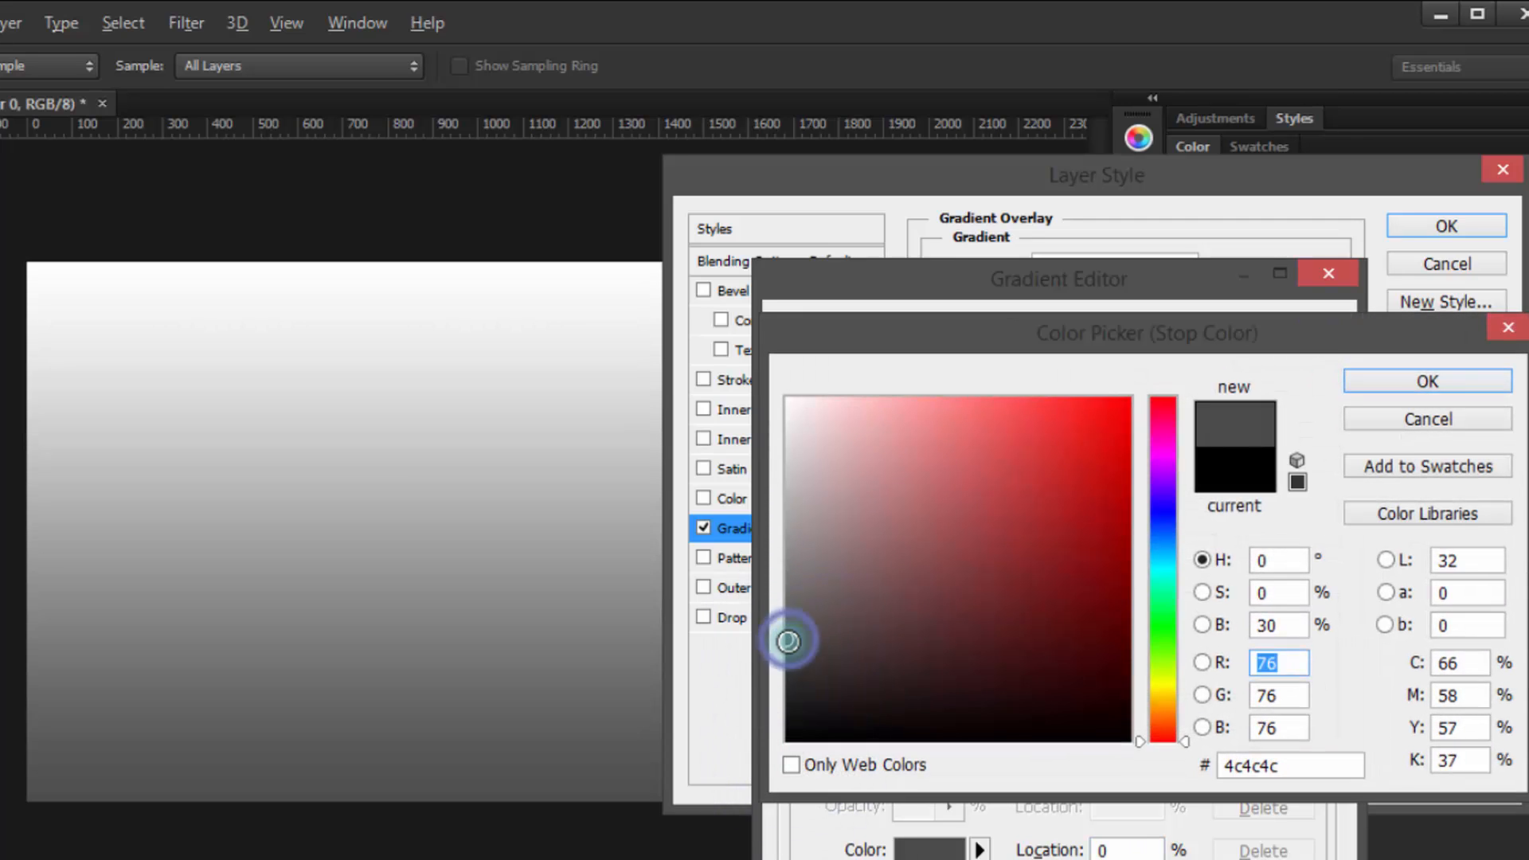
click(789, 654)
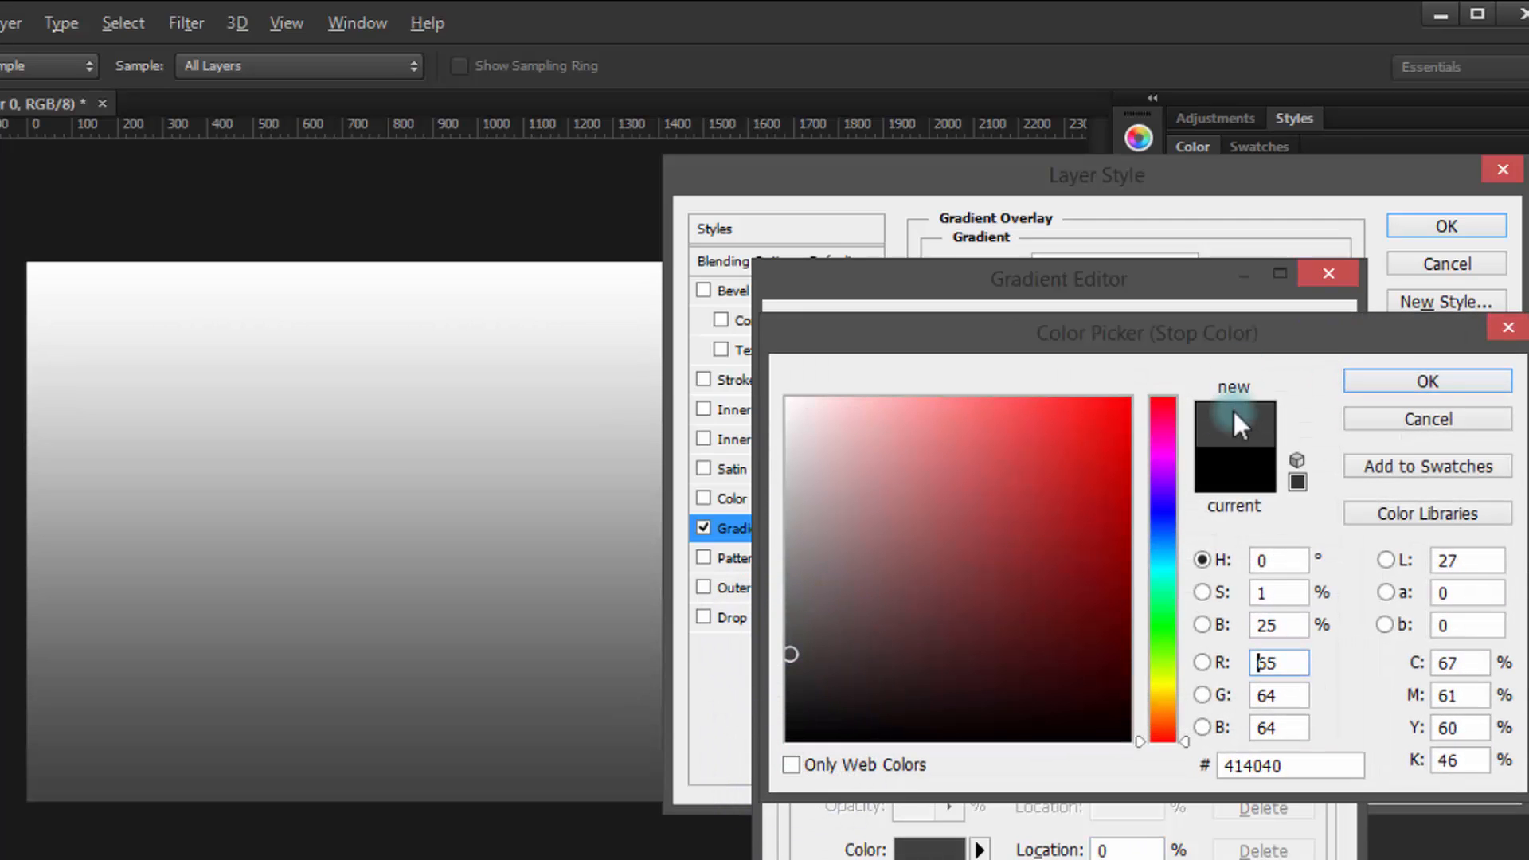
click(1436, 386)
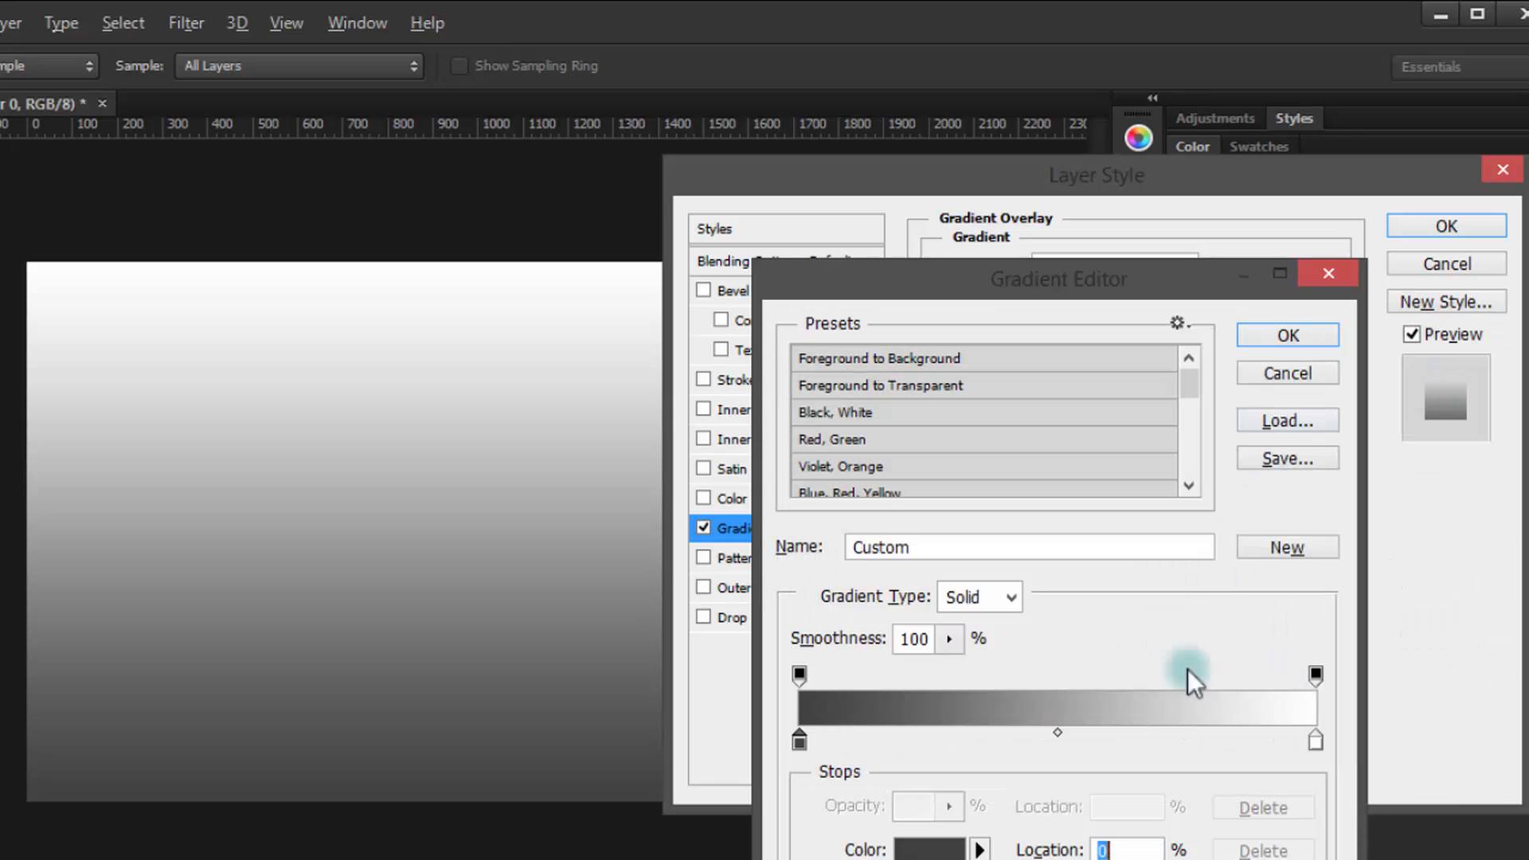
Set the gradient's end colour stop at 100% to dark grey #3d3d3d.
double_click(1316, 739)
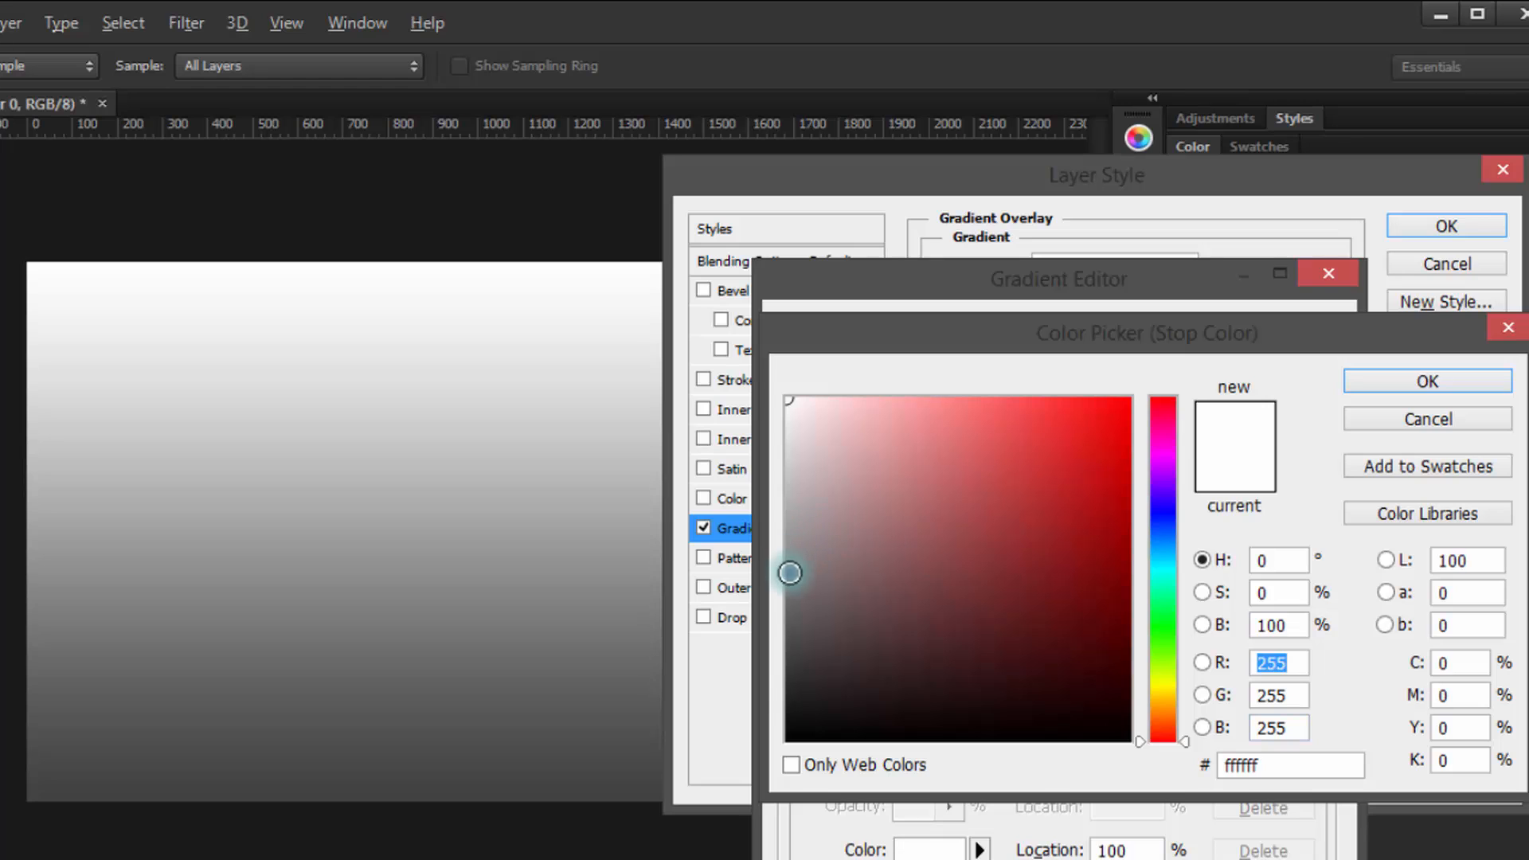
drag(790, 572, 786, 658)
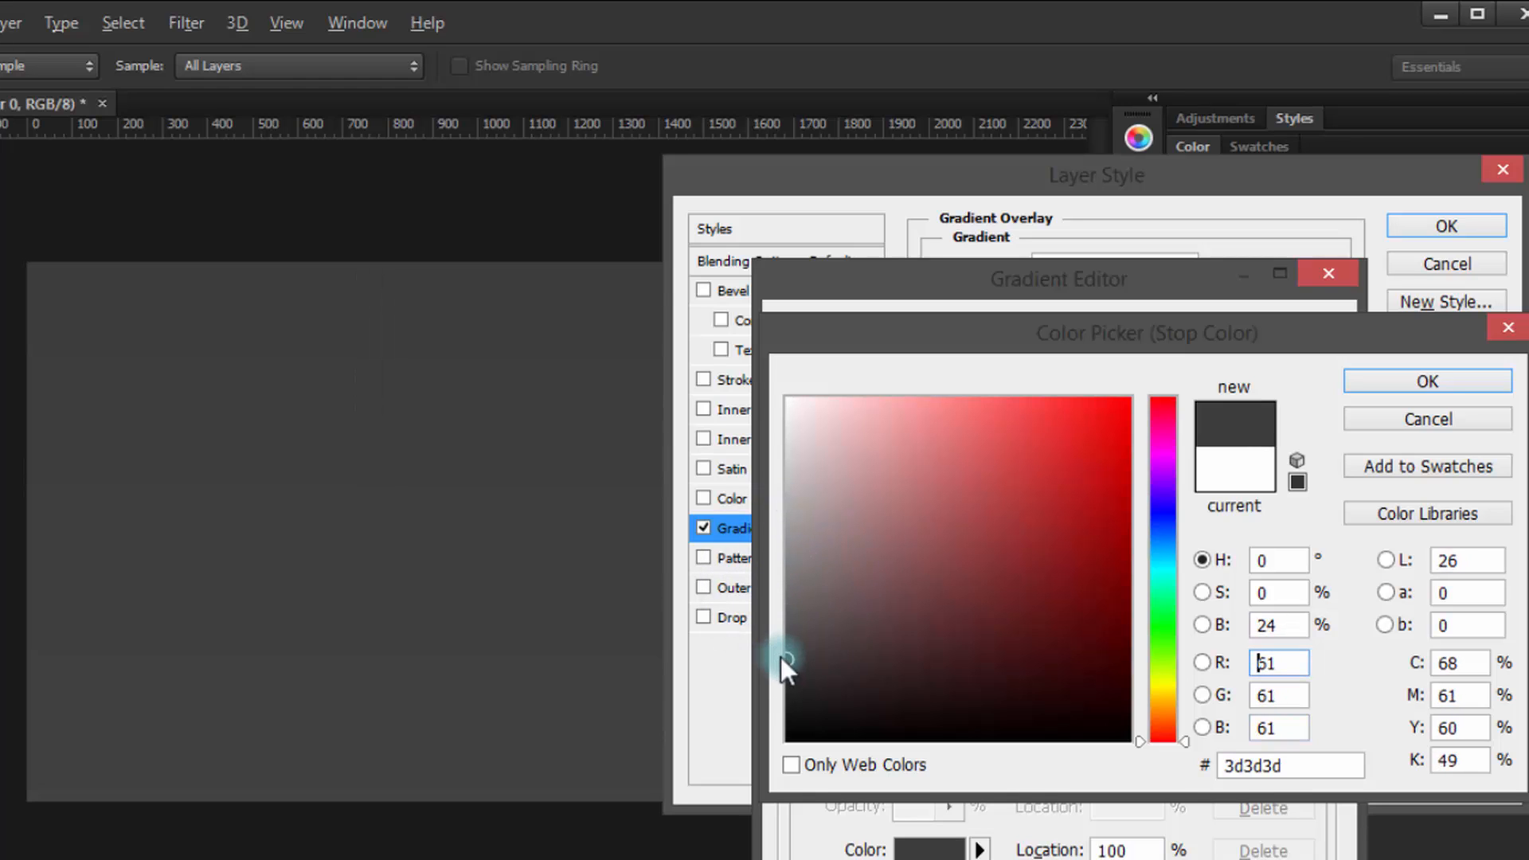
click(1418, 380)
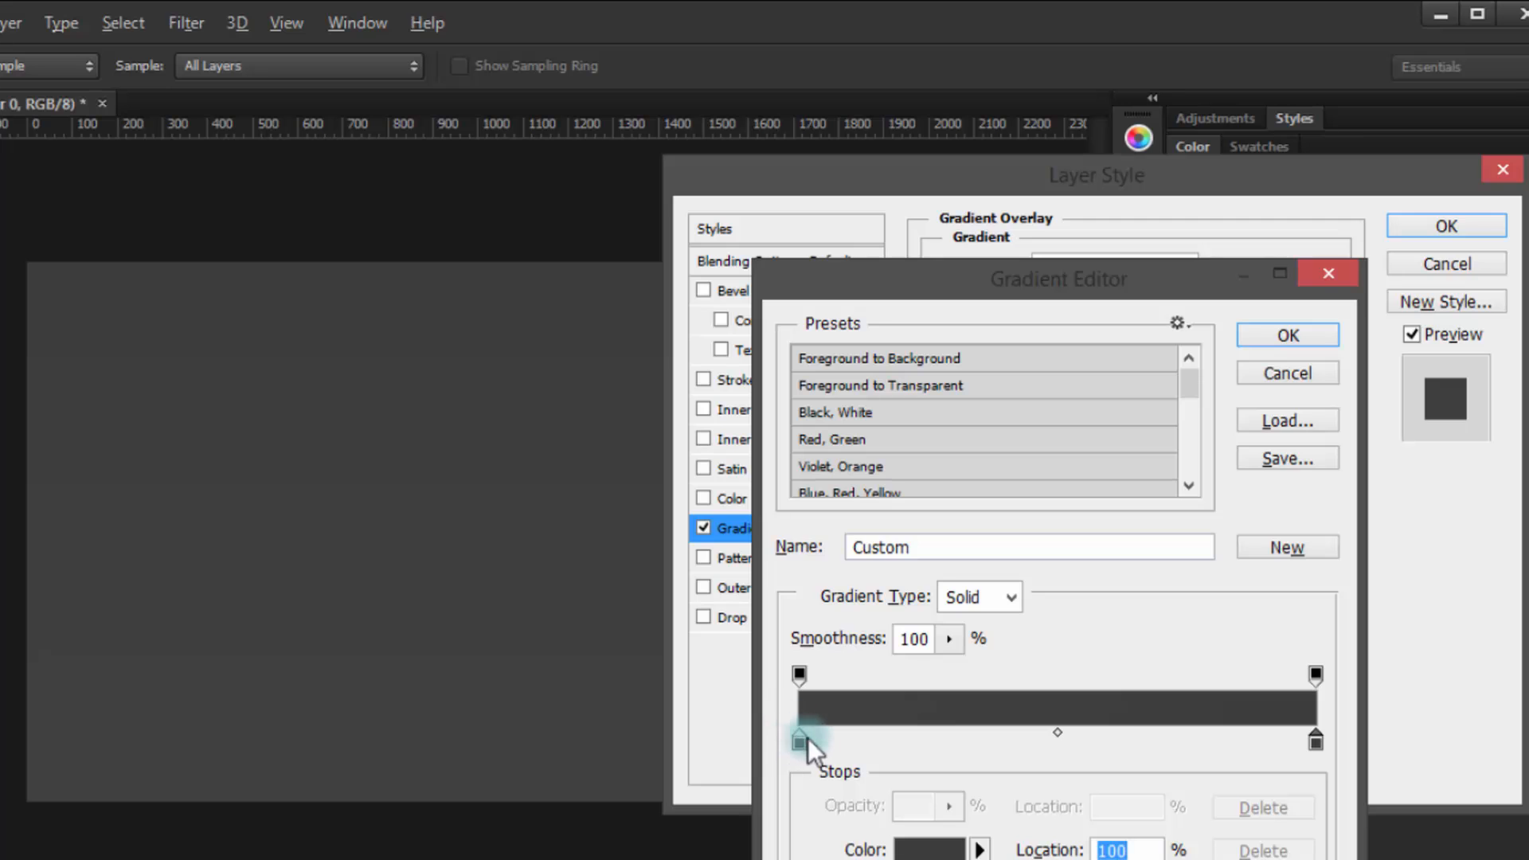
Add a colour stop at 50% of the gradient and set it to mid grey #777777.
click(1058, 737)
double_click(1058, 742)
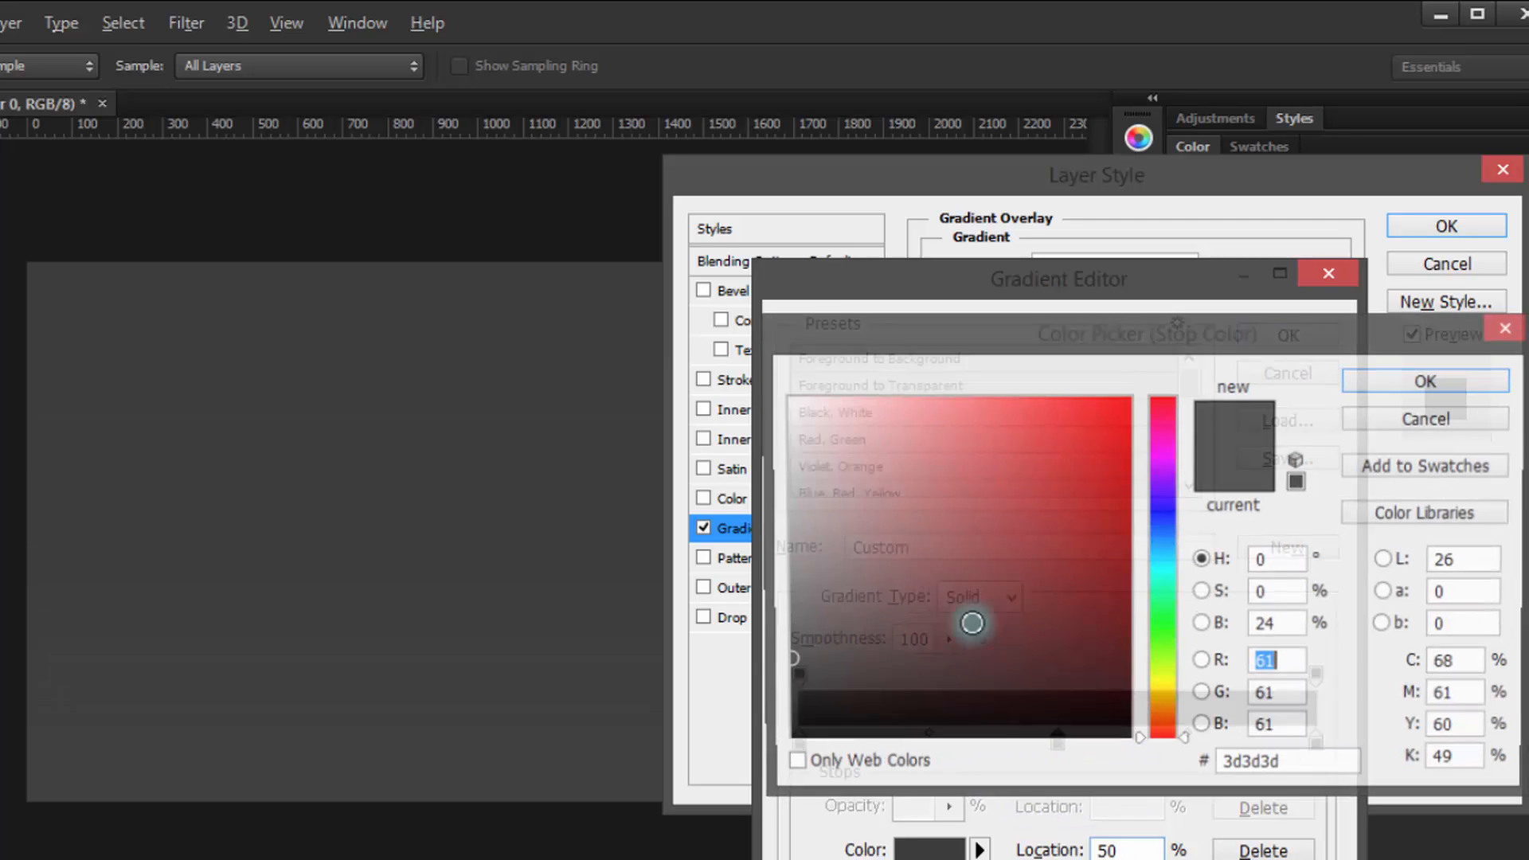
click(787, 595)
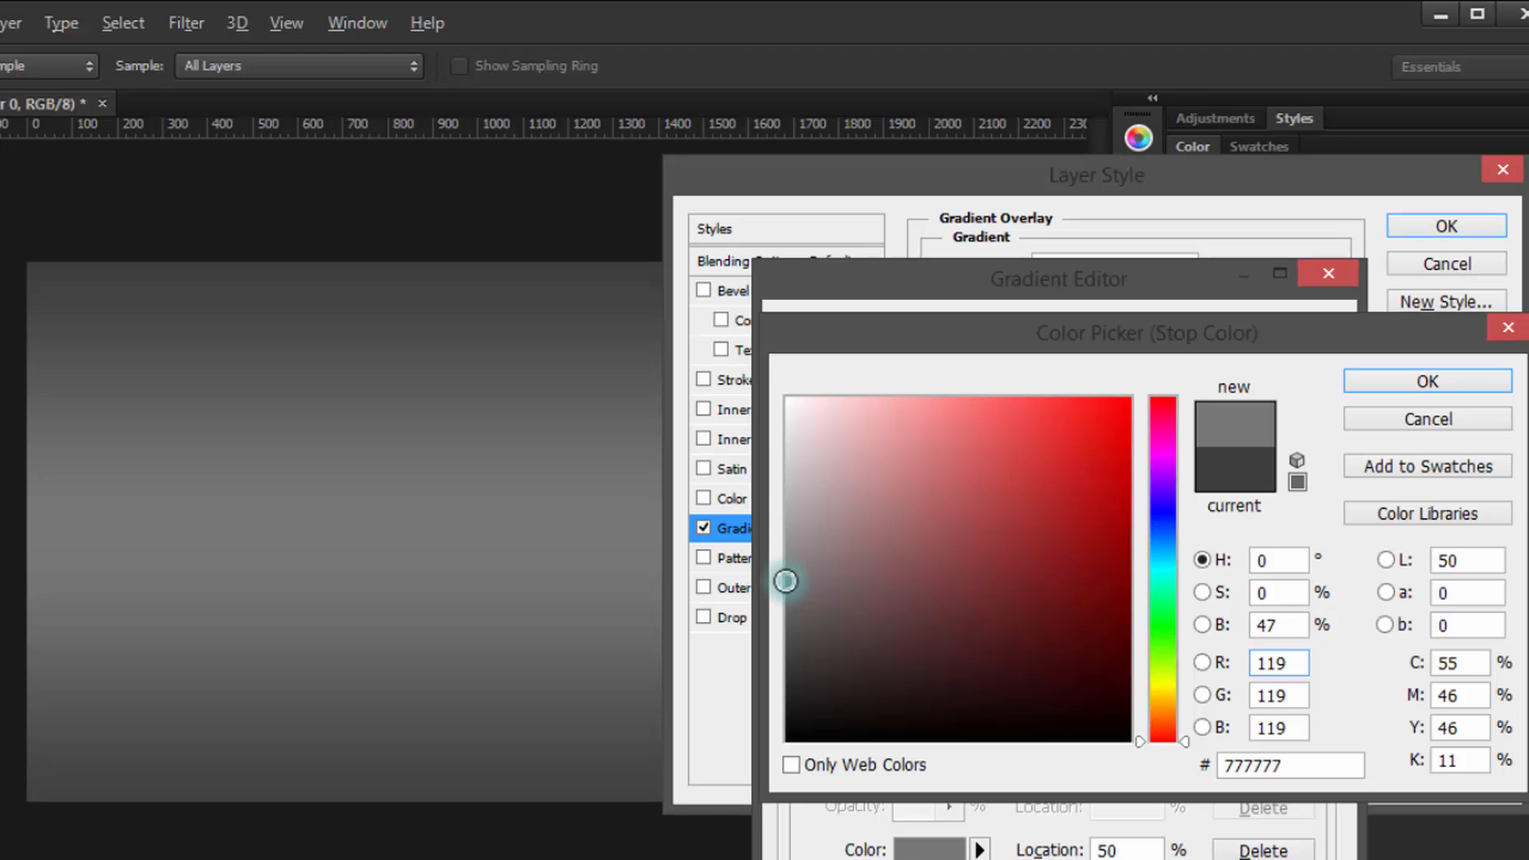
click(1384, 385)
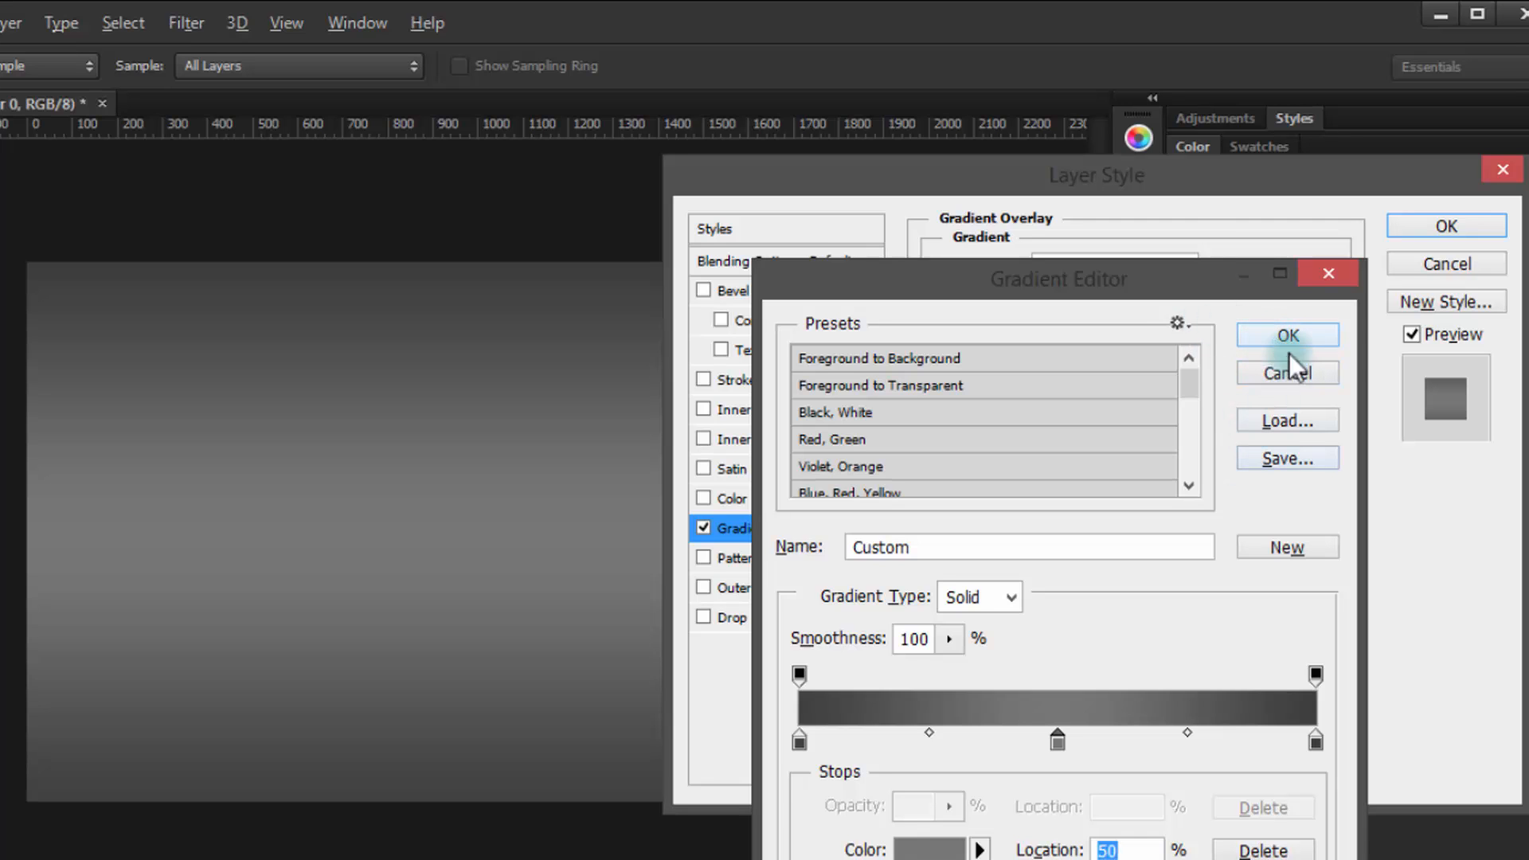
Lighten the gradient's starting colour stop to #4e4d4d.
double_click(800, 737)
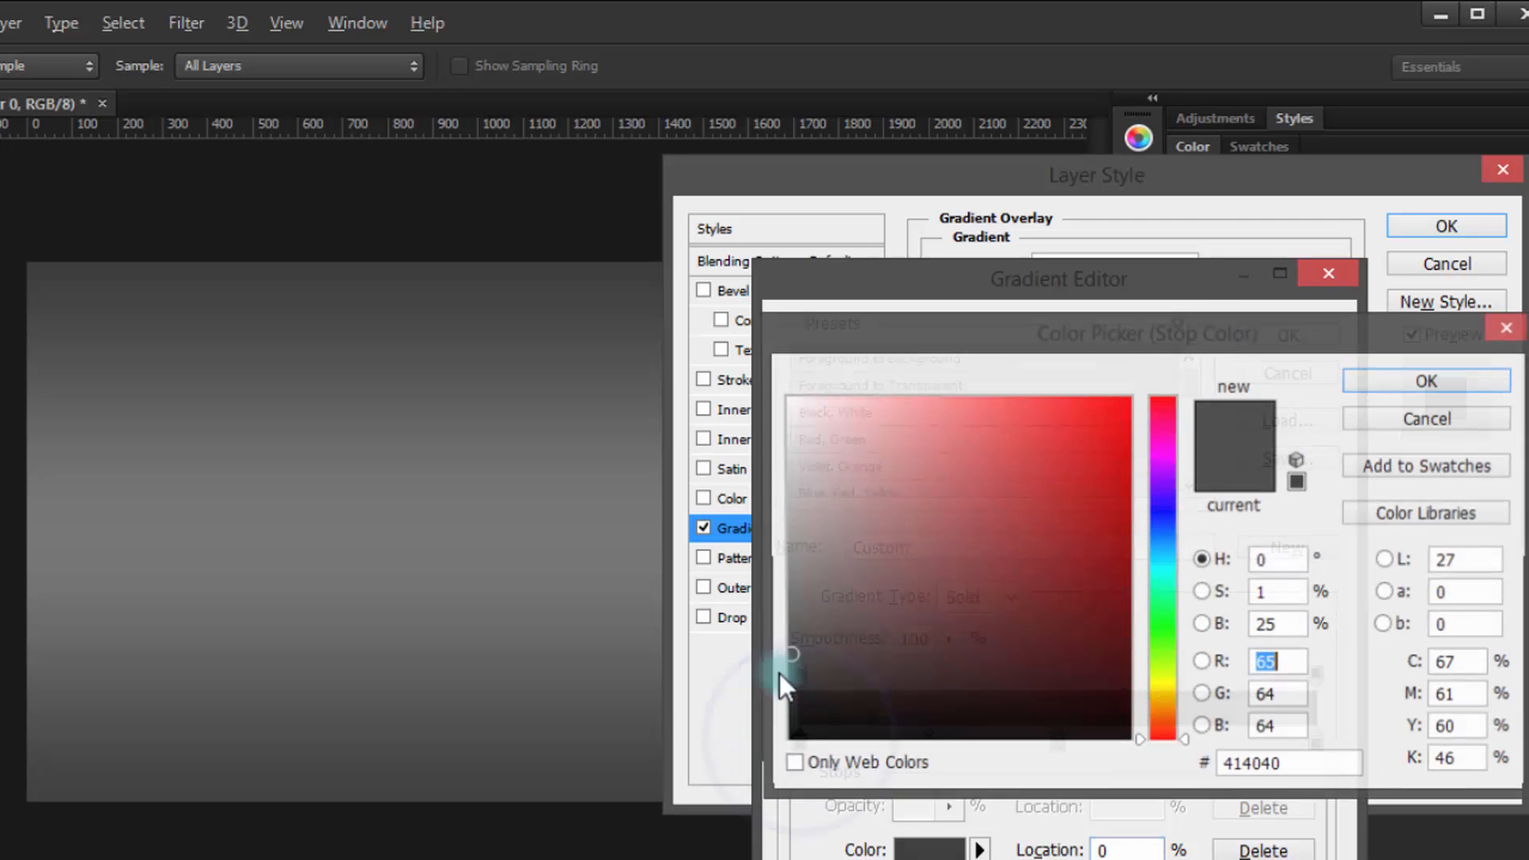
click(789, 625)
click(790, 636)
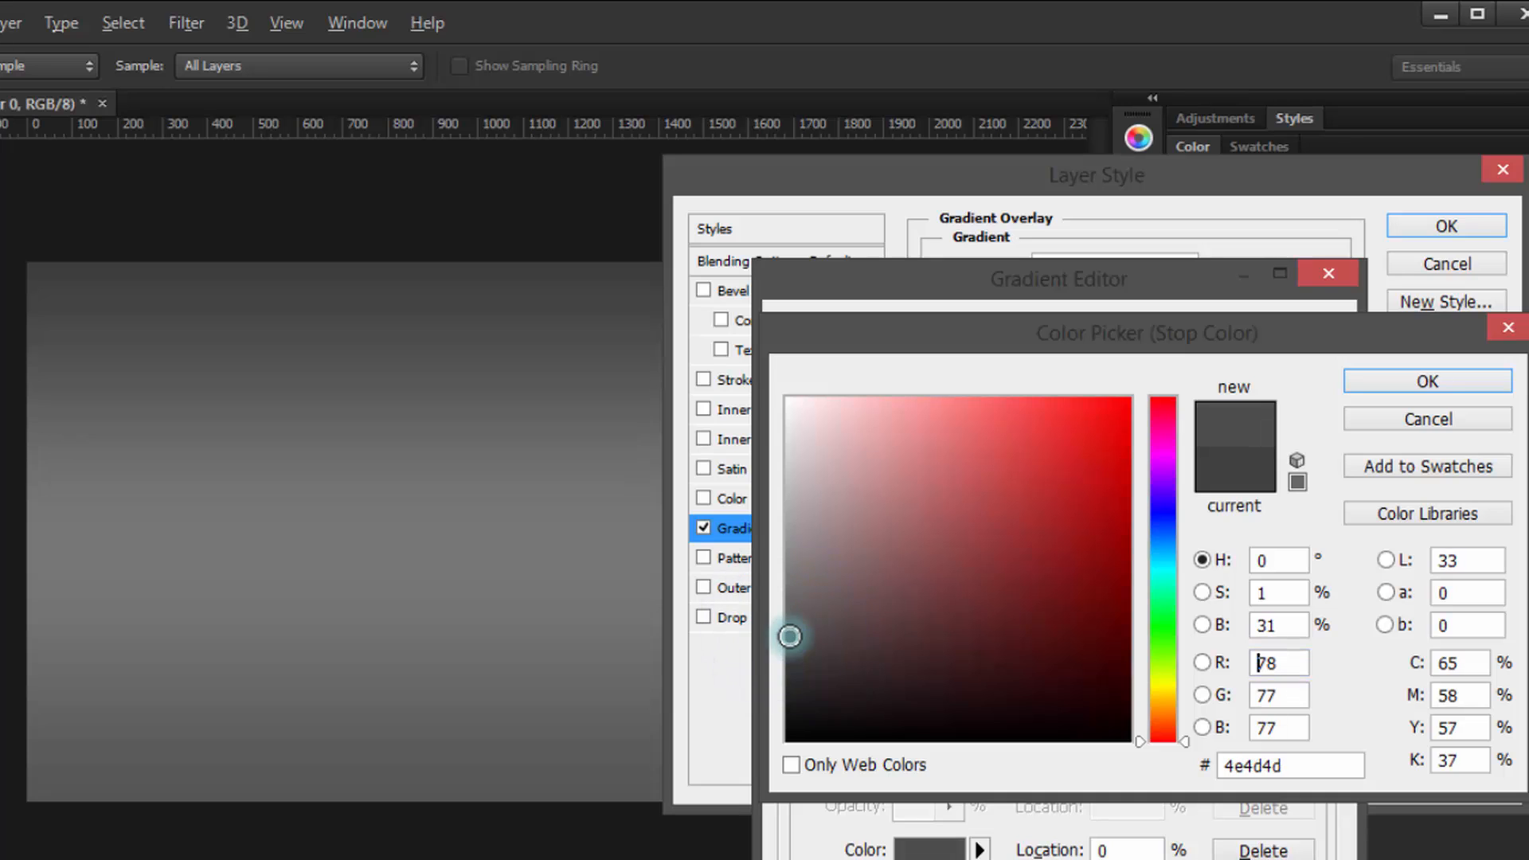
click(1393, 380)
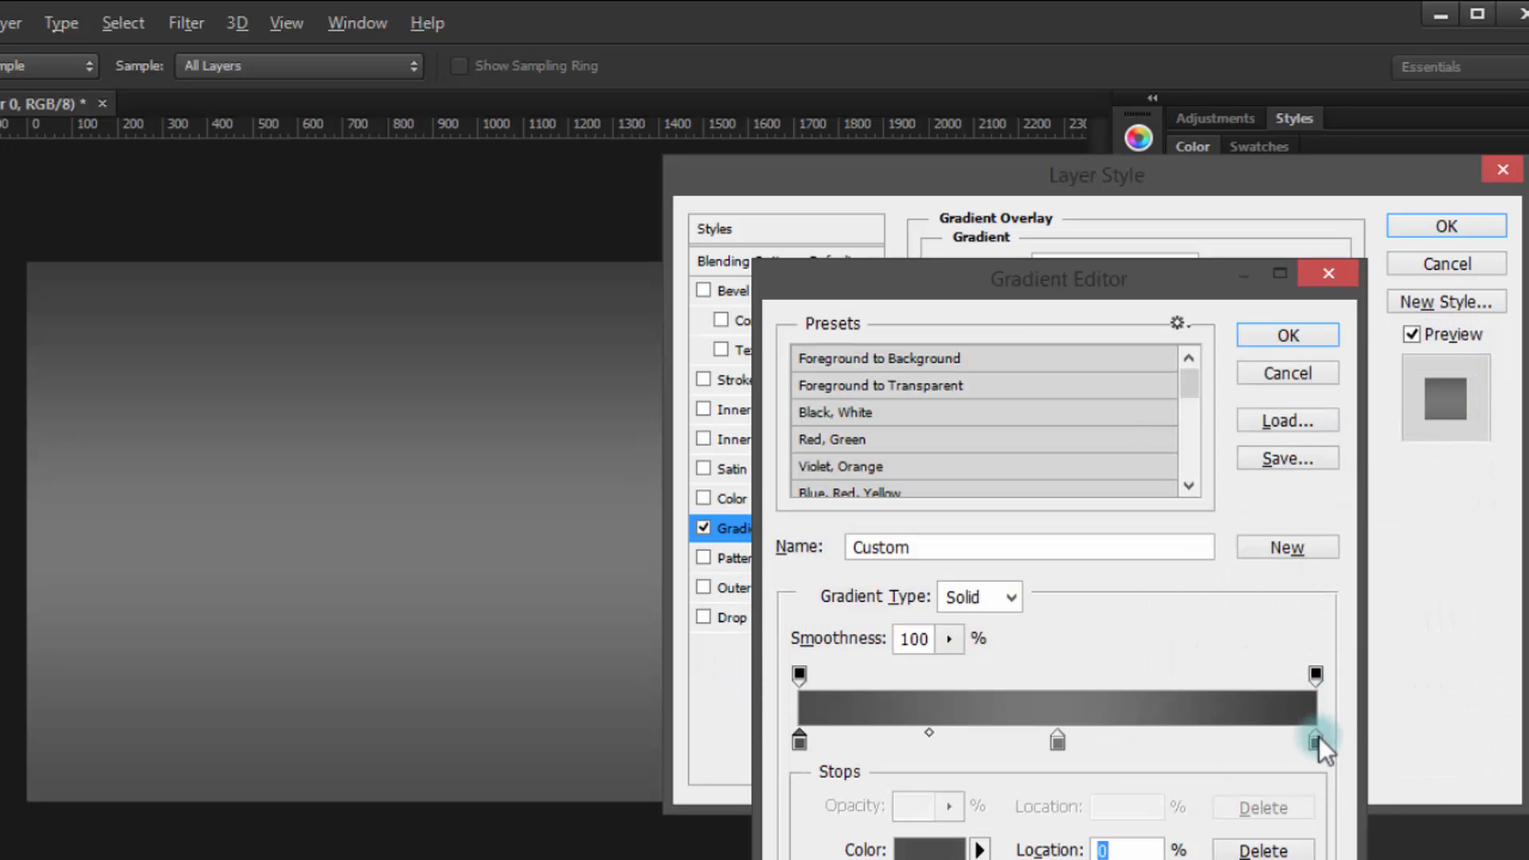
Move the gradient's middle colour stop to 40% and lighten it to #858484.
drag(1057, 743, 1005, 744)
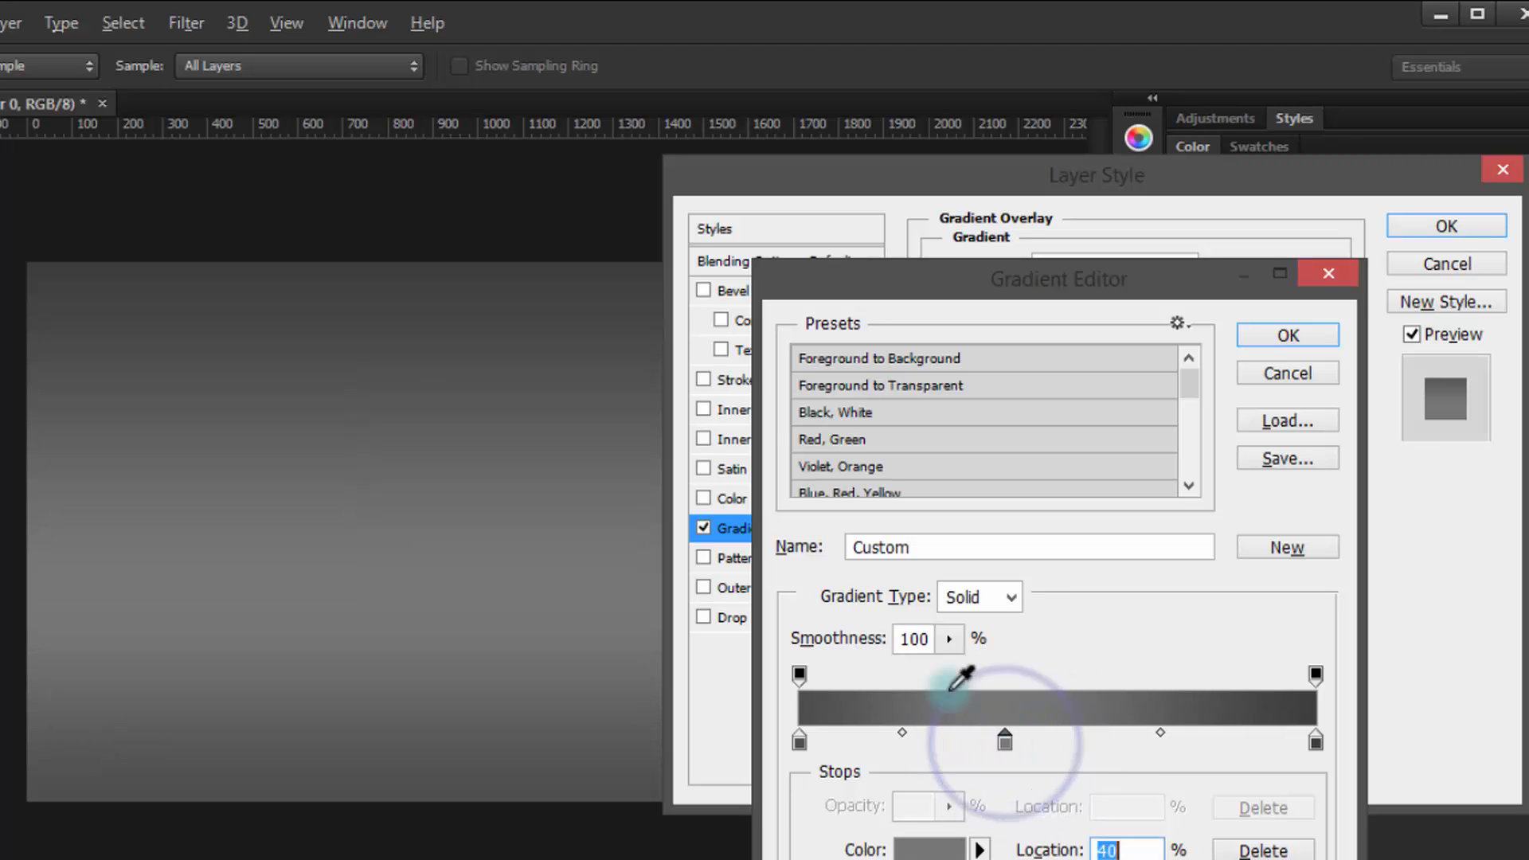
double_click(1006, 744)
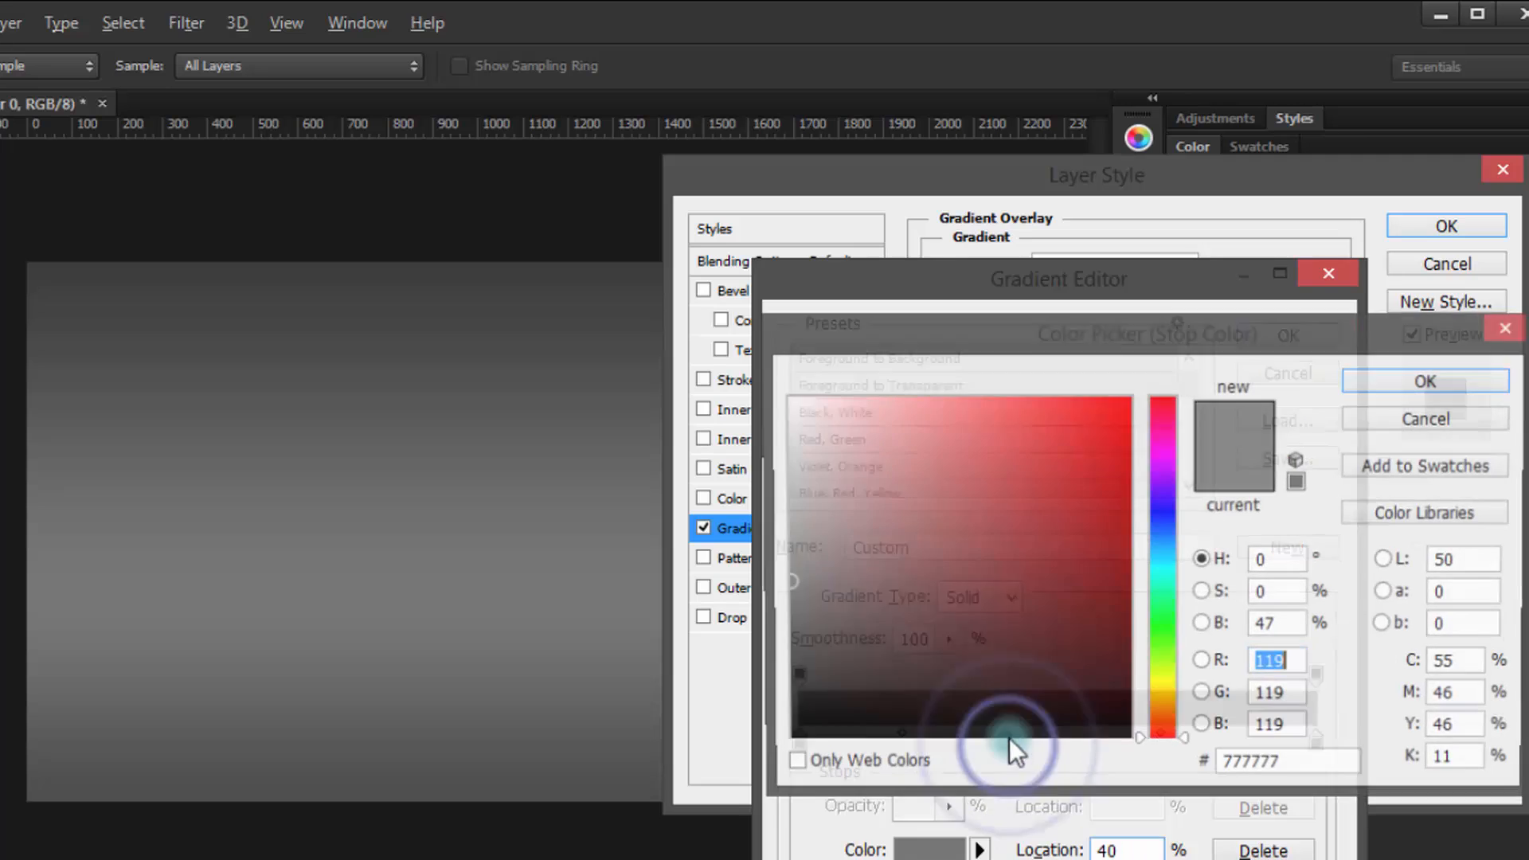
click(789, 562)
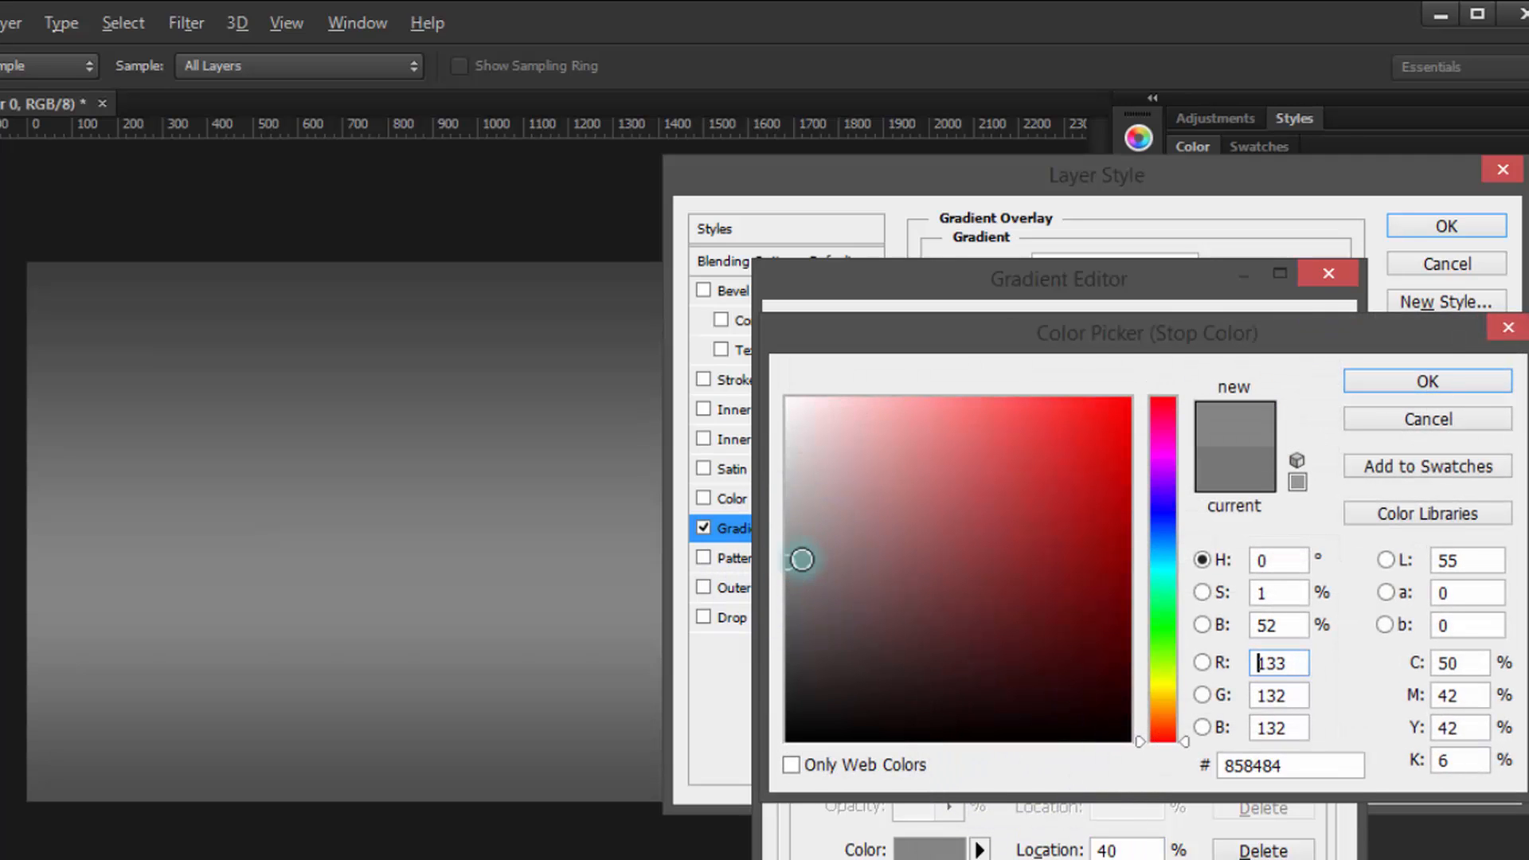
click(1438, 378)
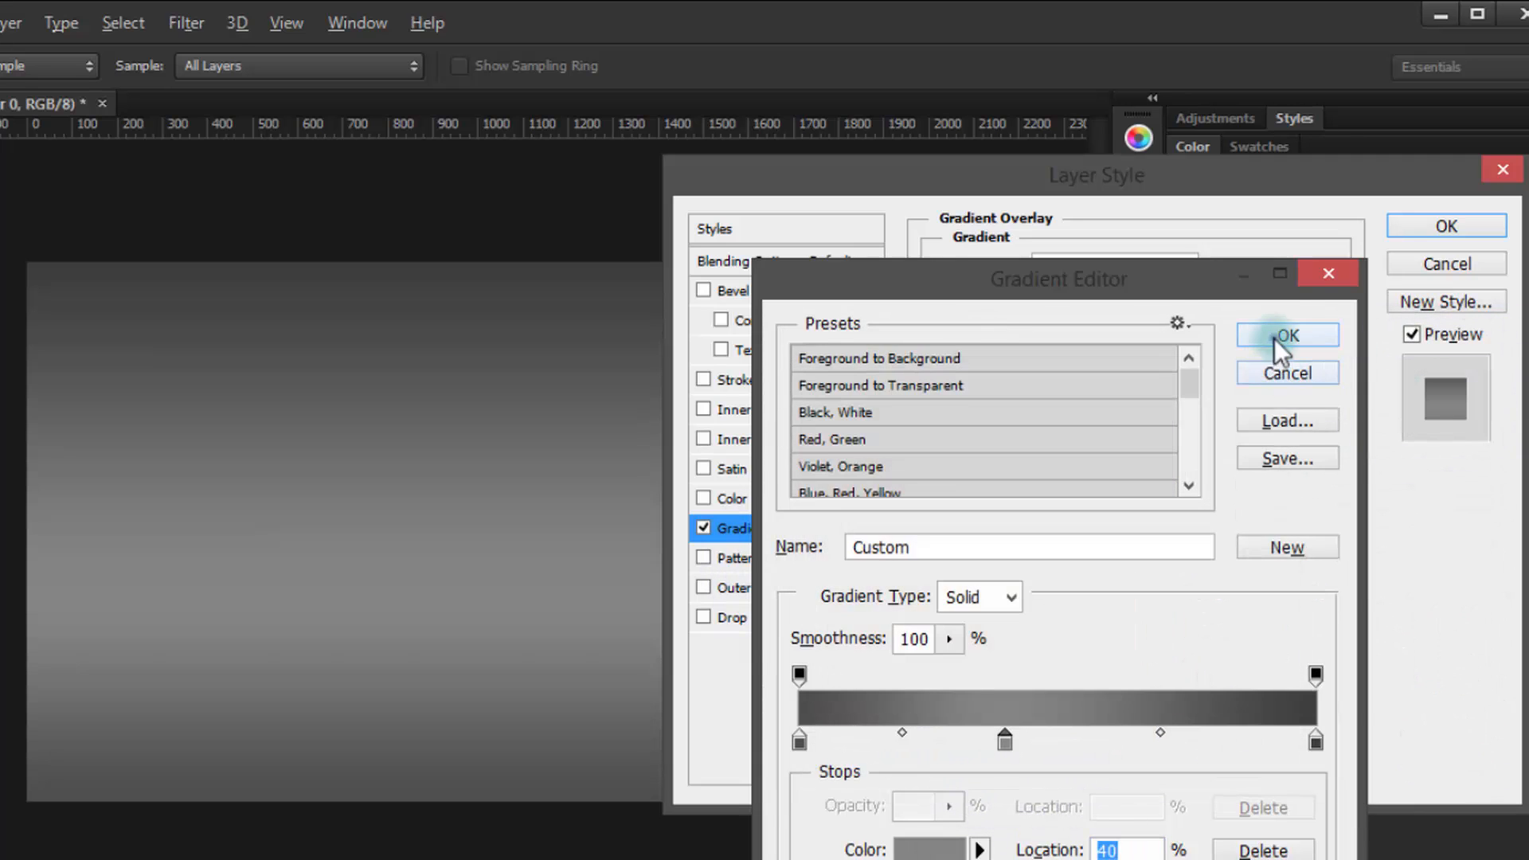
Apply the edited grey gradient as the background layer's Gradient Overlay and collapse the layer's effects list.
click(1275, 337)
drag(1136, 178, 1076, 194)
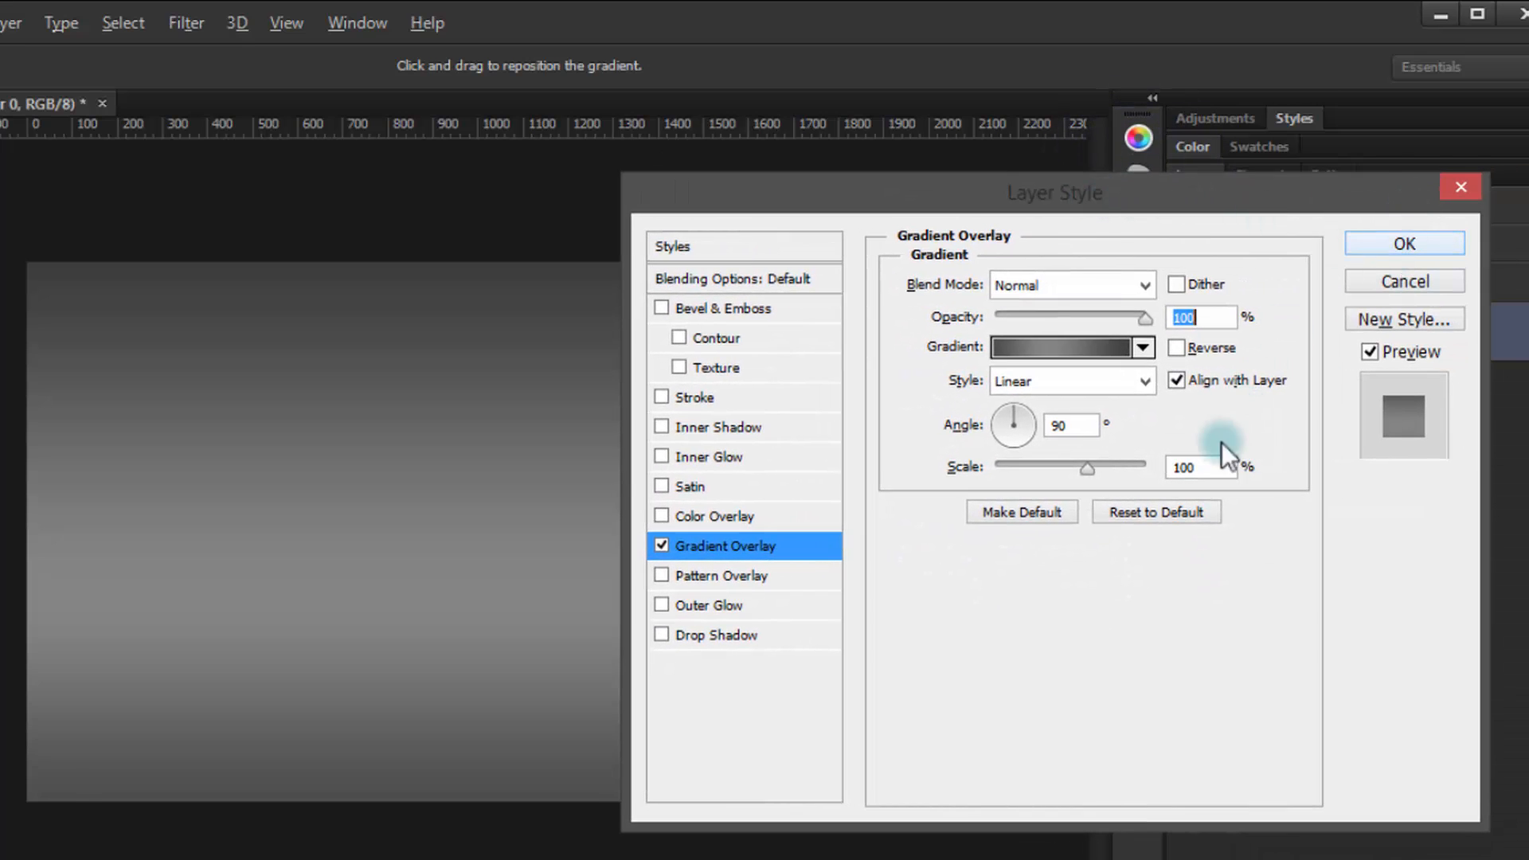
click(1402, 247)
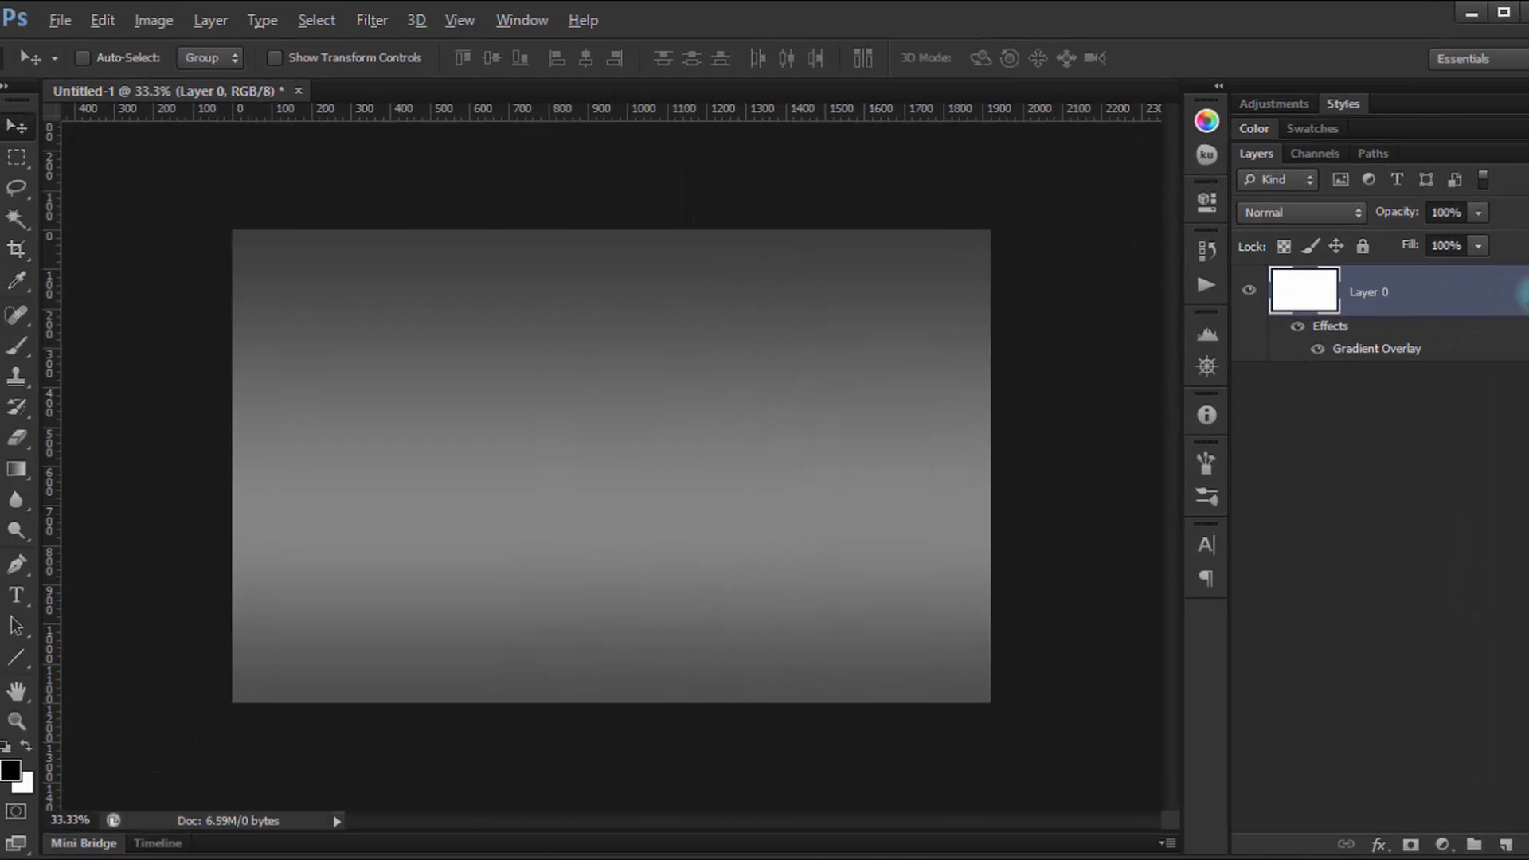
click(1516, 292)
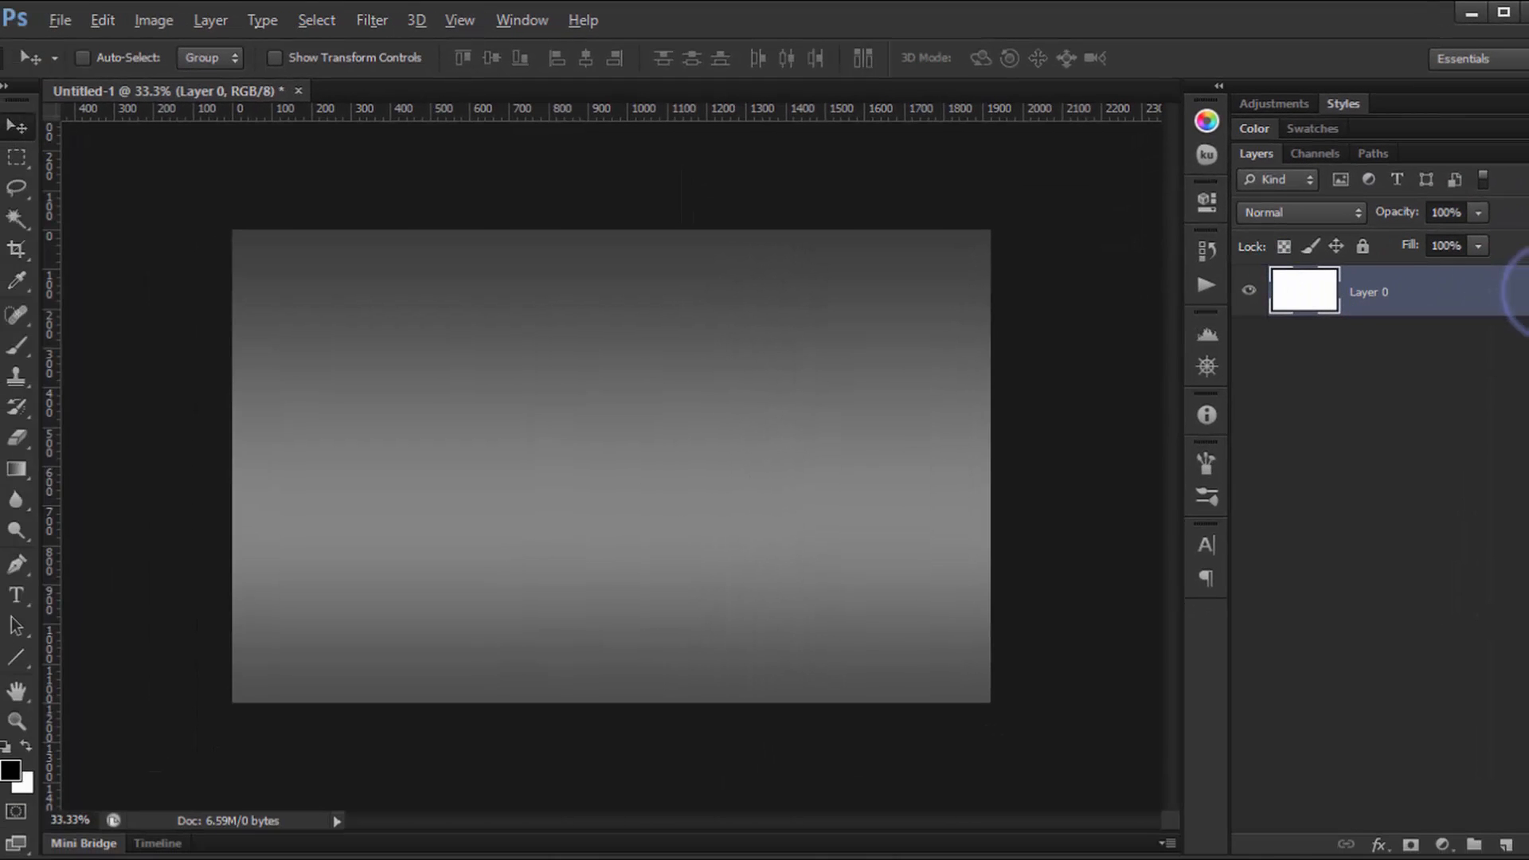
Select the lower third of the canvas across its full width, fill it with black on a new layer and deselect.
click(12, 156)
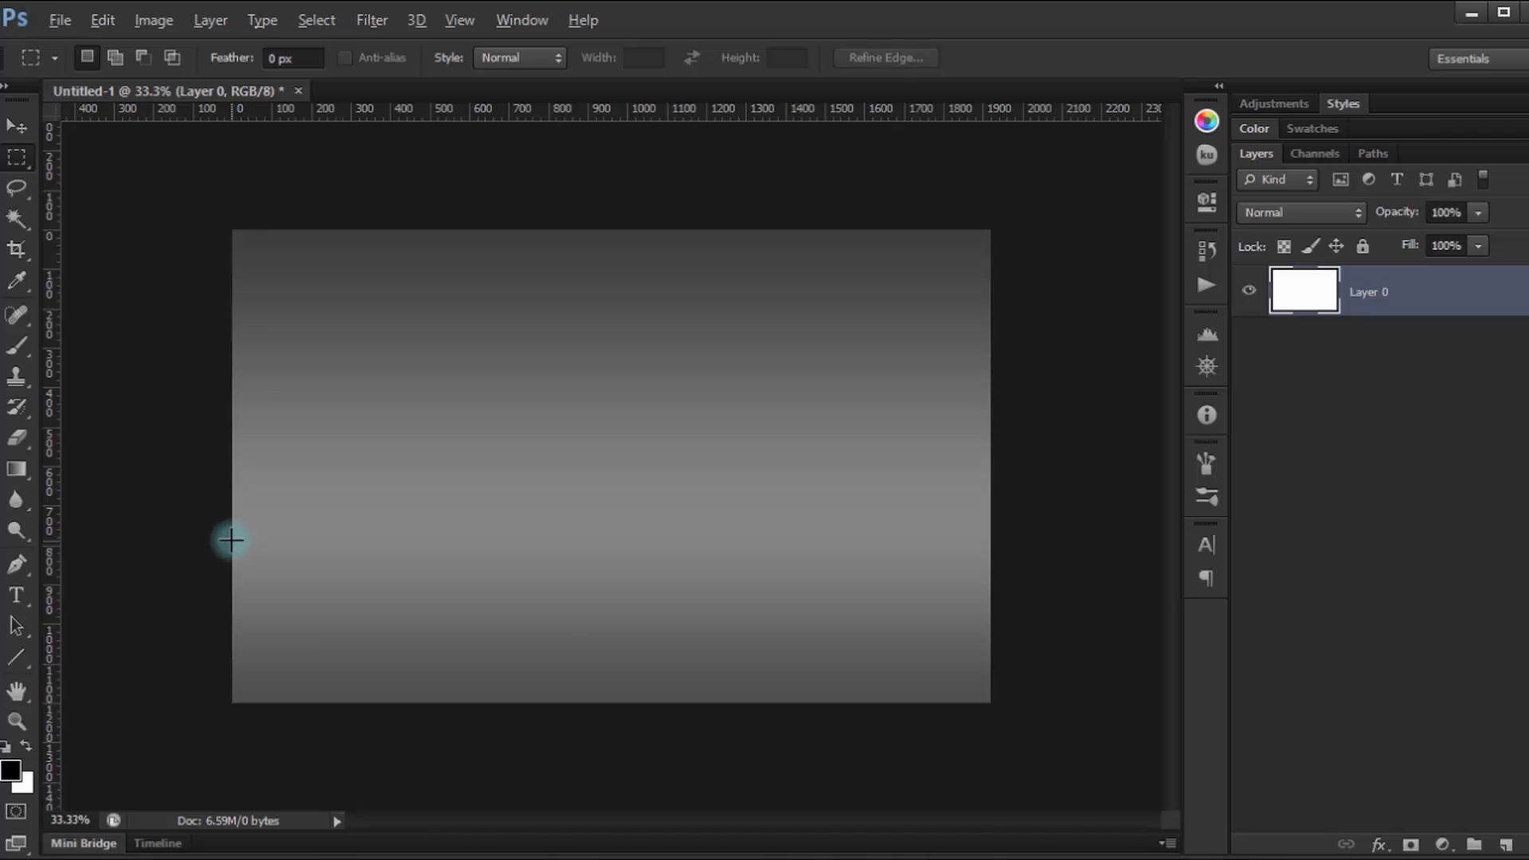
drag(231, 541, 1062, 761)
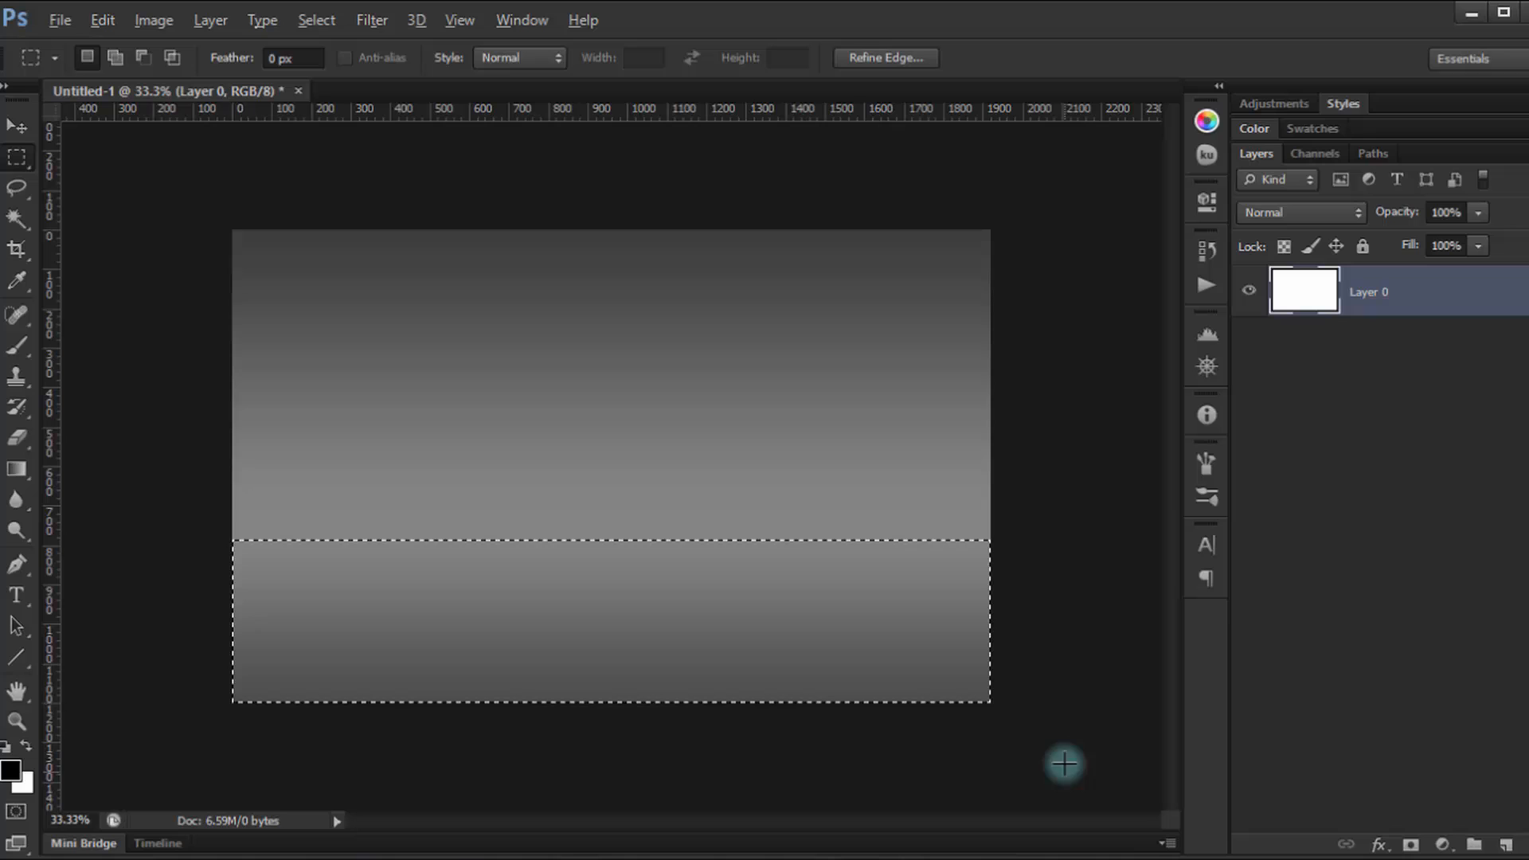
click(1506, 845)
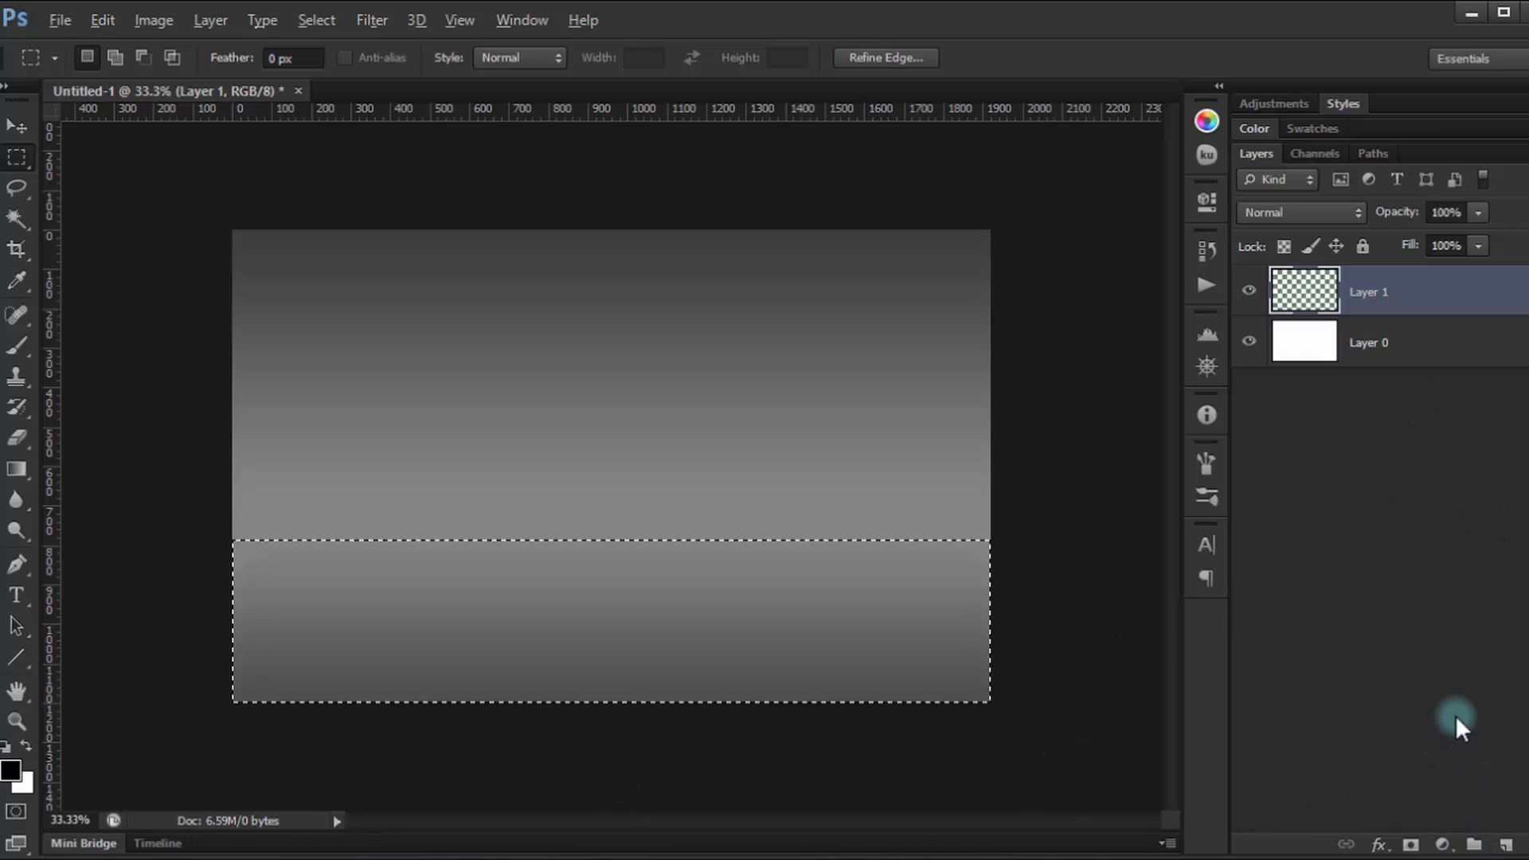
key(alt+BackSpace)
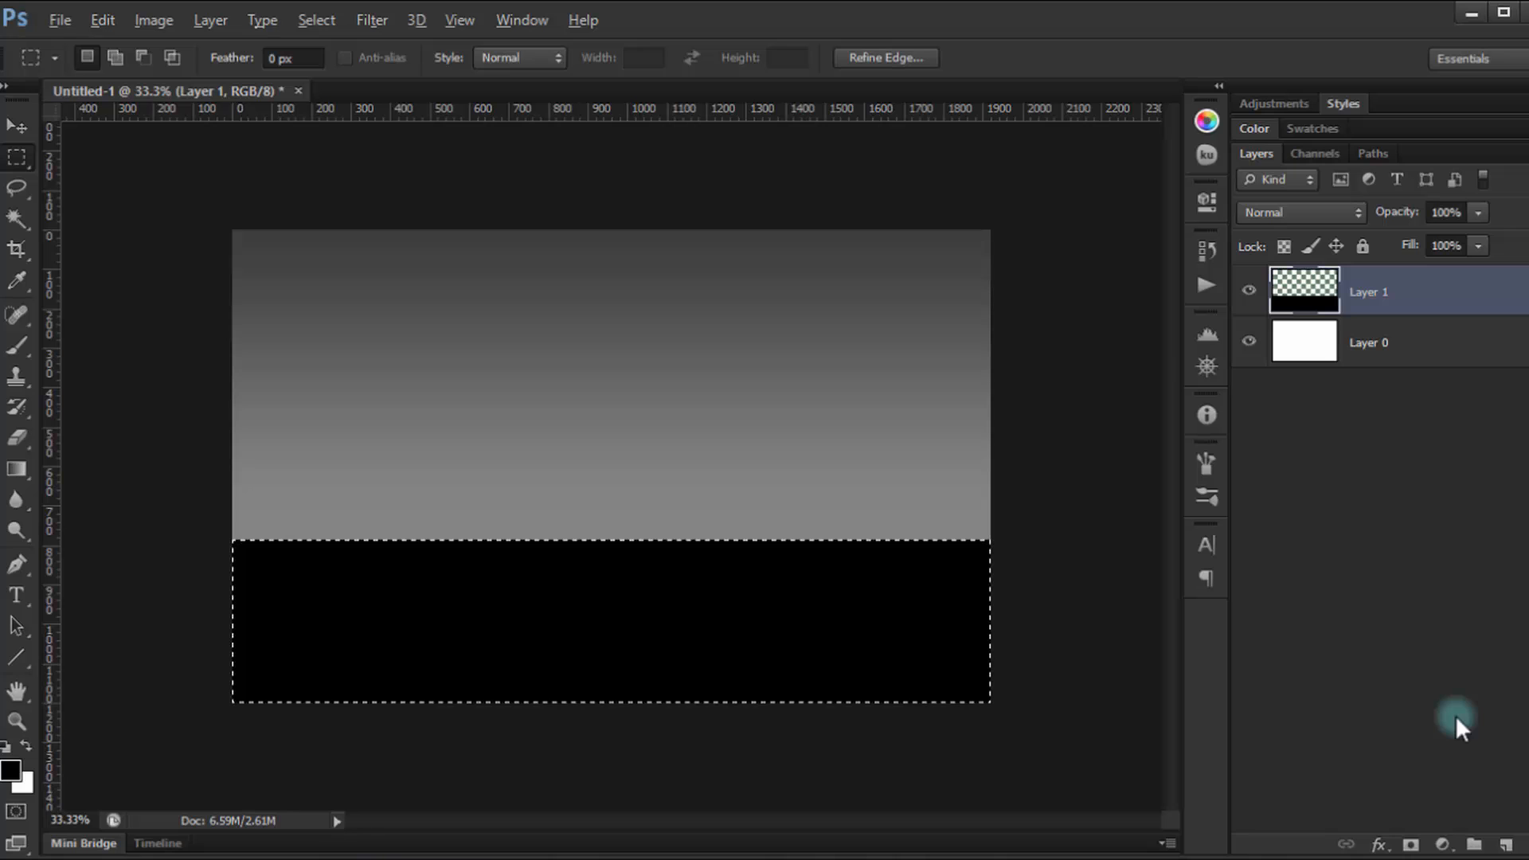
key(ctrl+d)
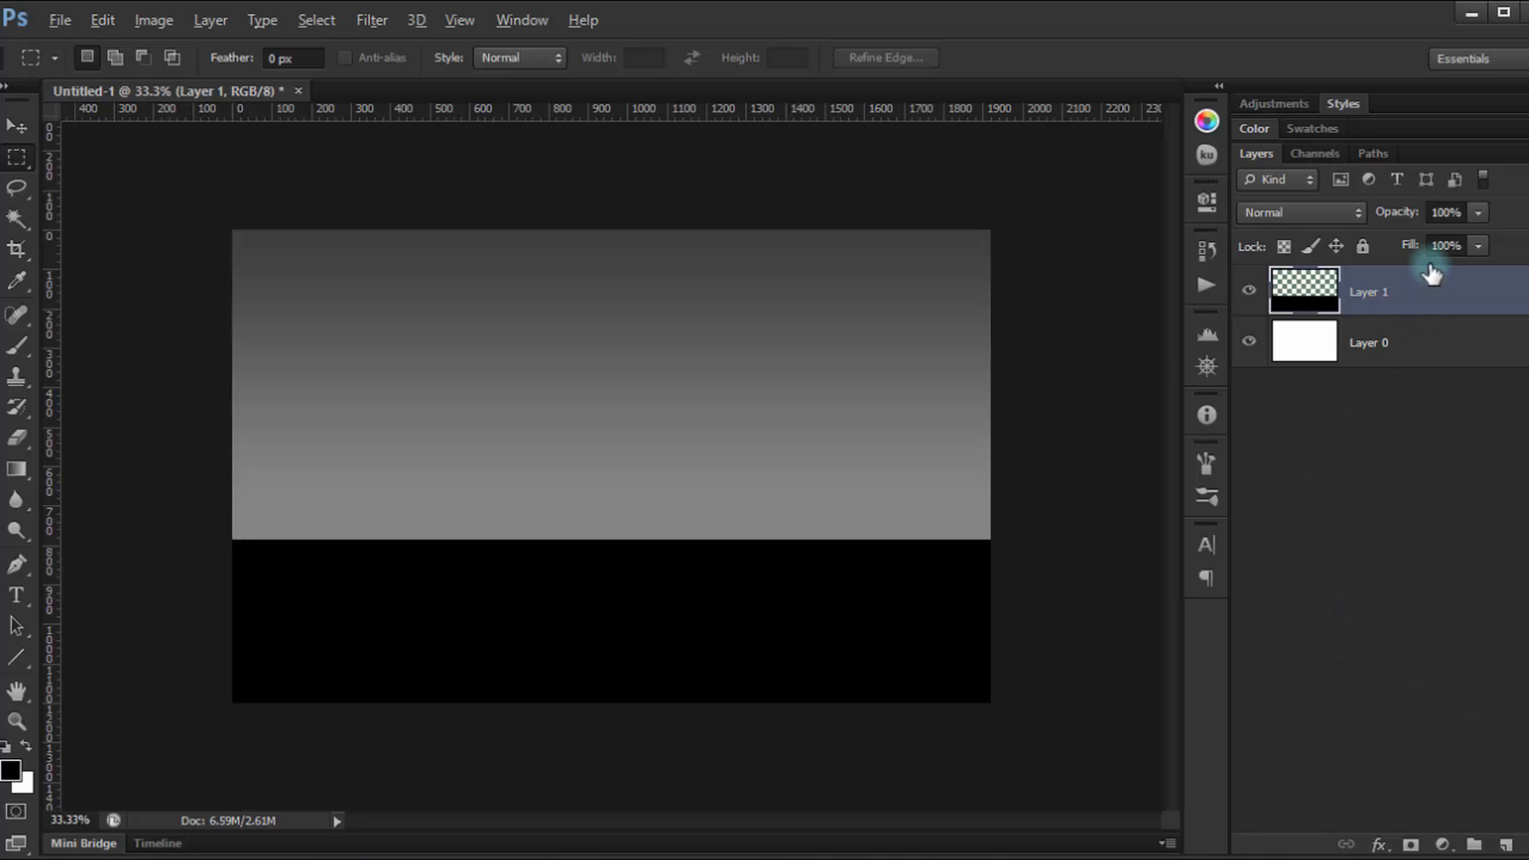
Set Layer 1's fill opacity to 0% and add a reversed radial Gradient Overlay with an 11° angle and 150% scale.
double_click(1518, 291)
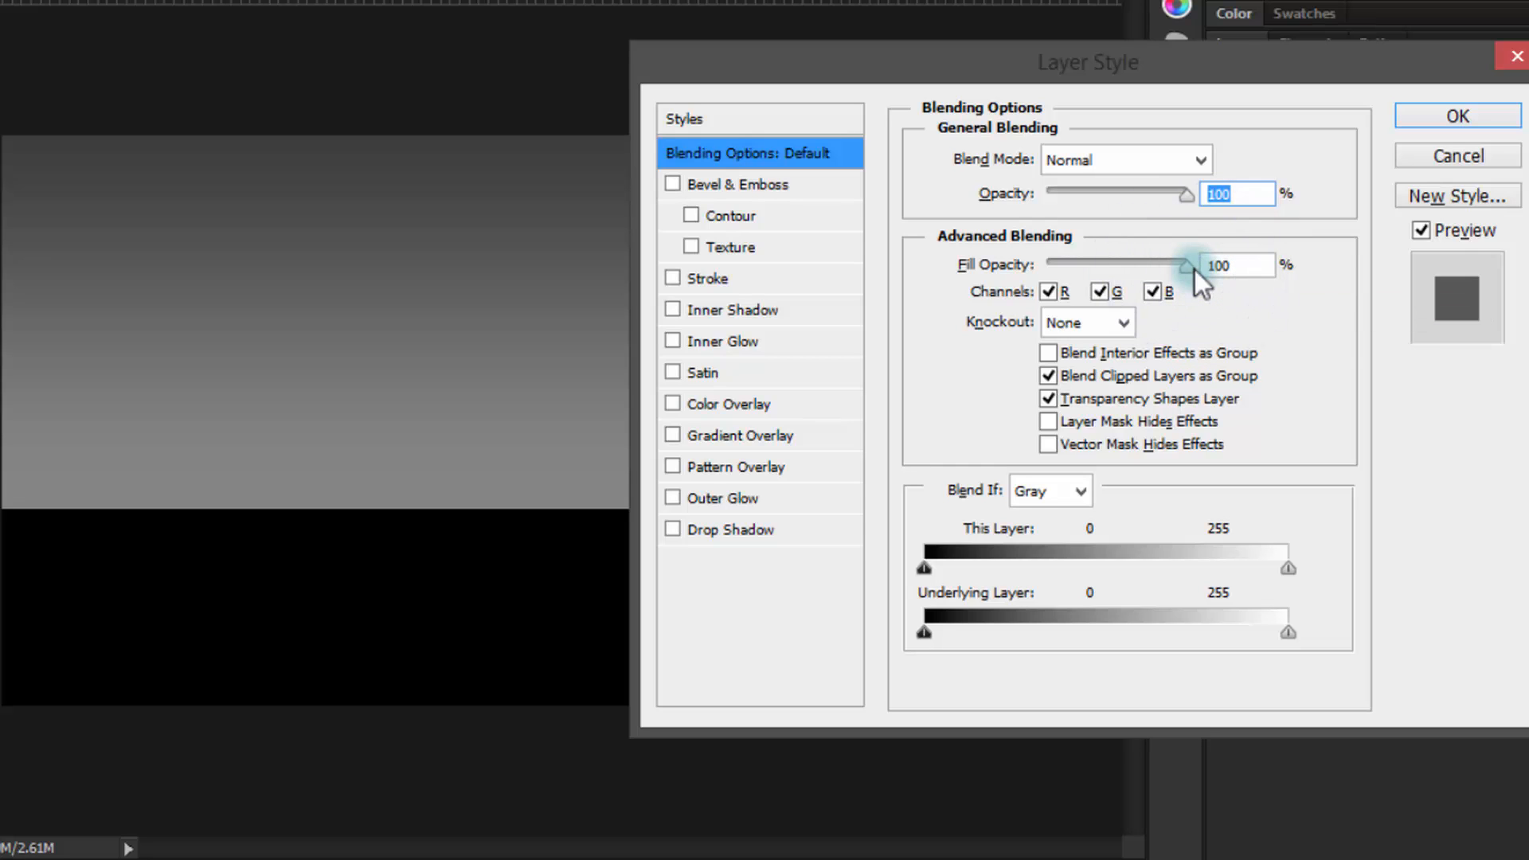
drag(1180, 269, 1013, 281)
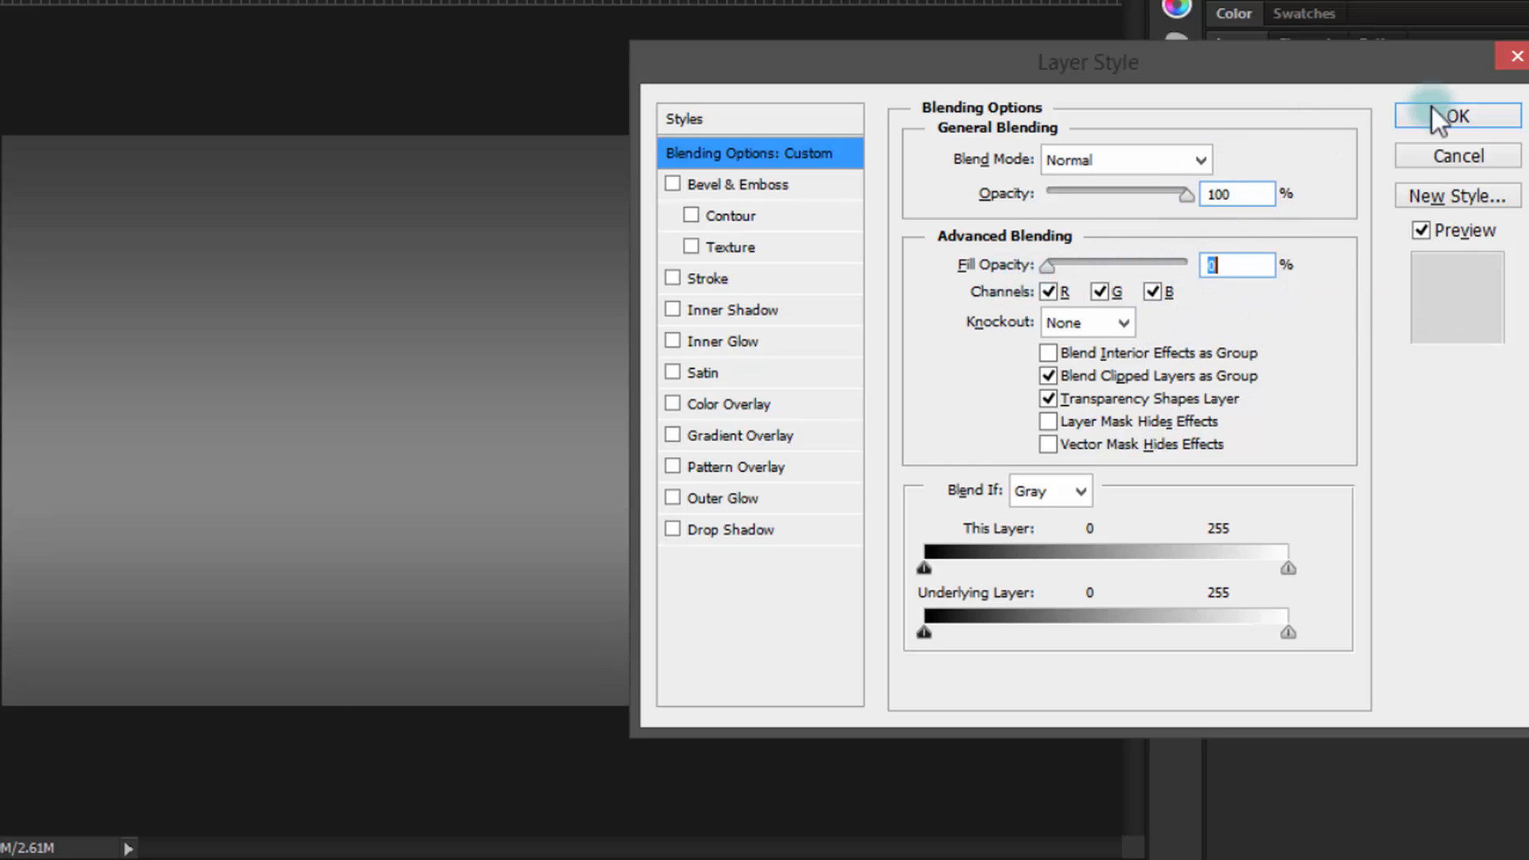
click(724, 432)
click(1163, 261)
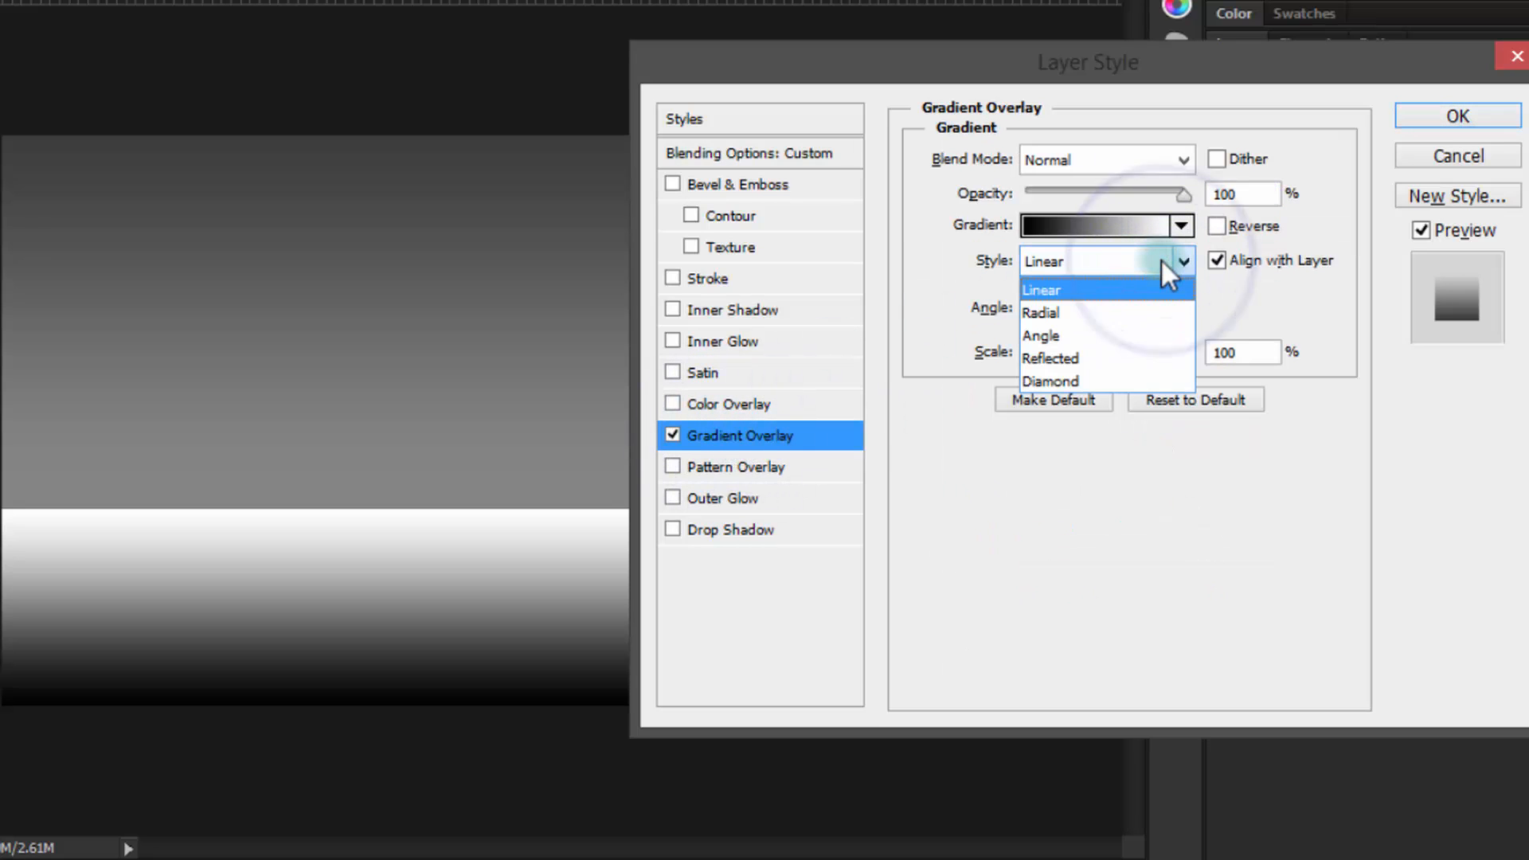
click(1130, 314)
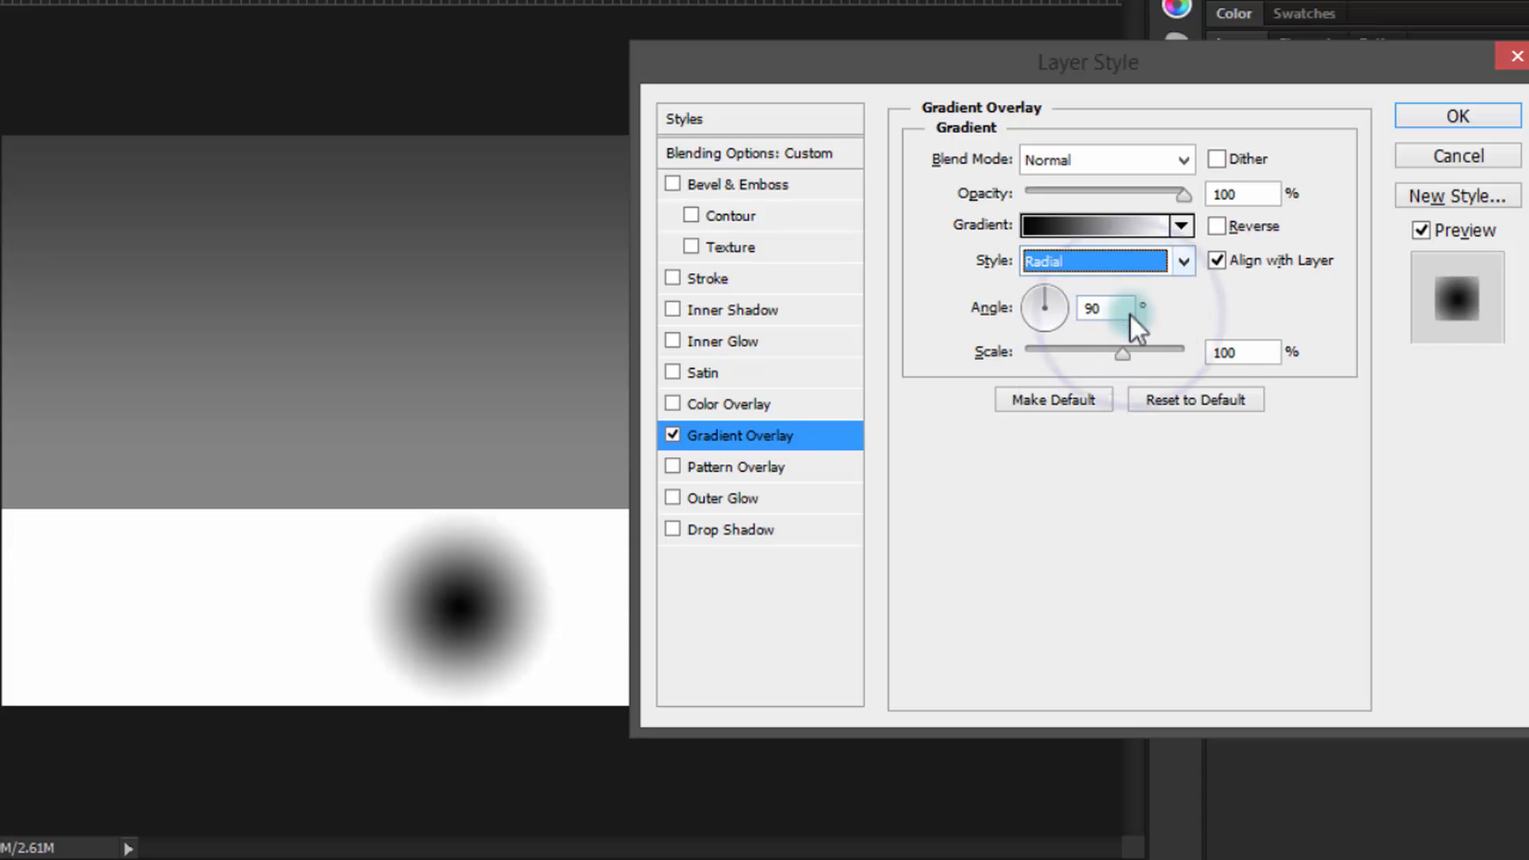
click(1217, 225)
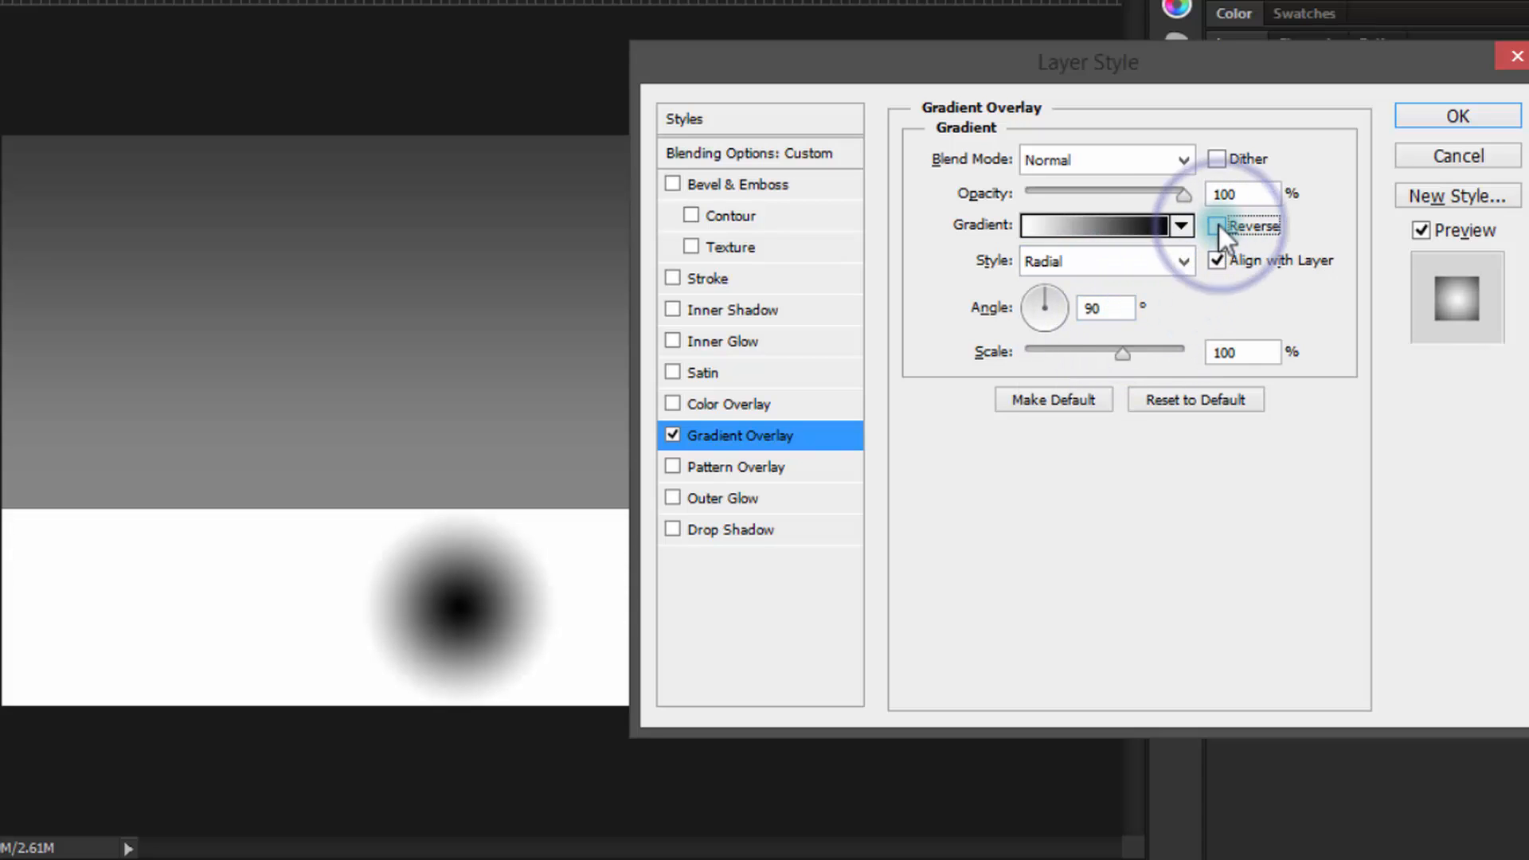
drag(1117, 357, 1195, 357)
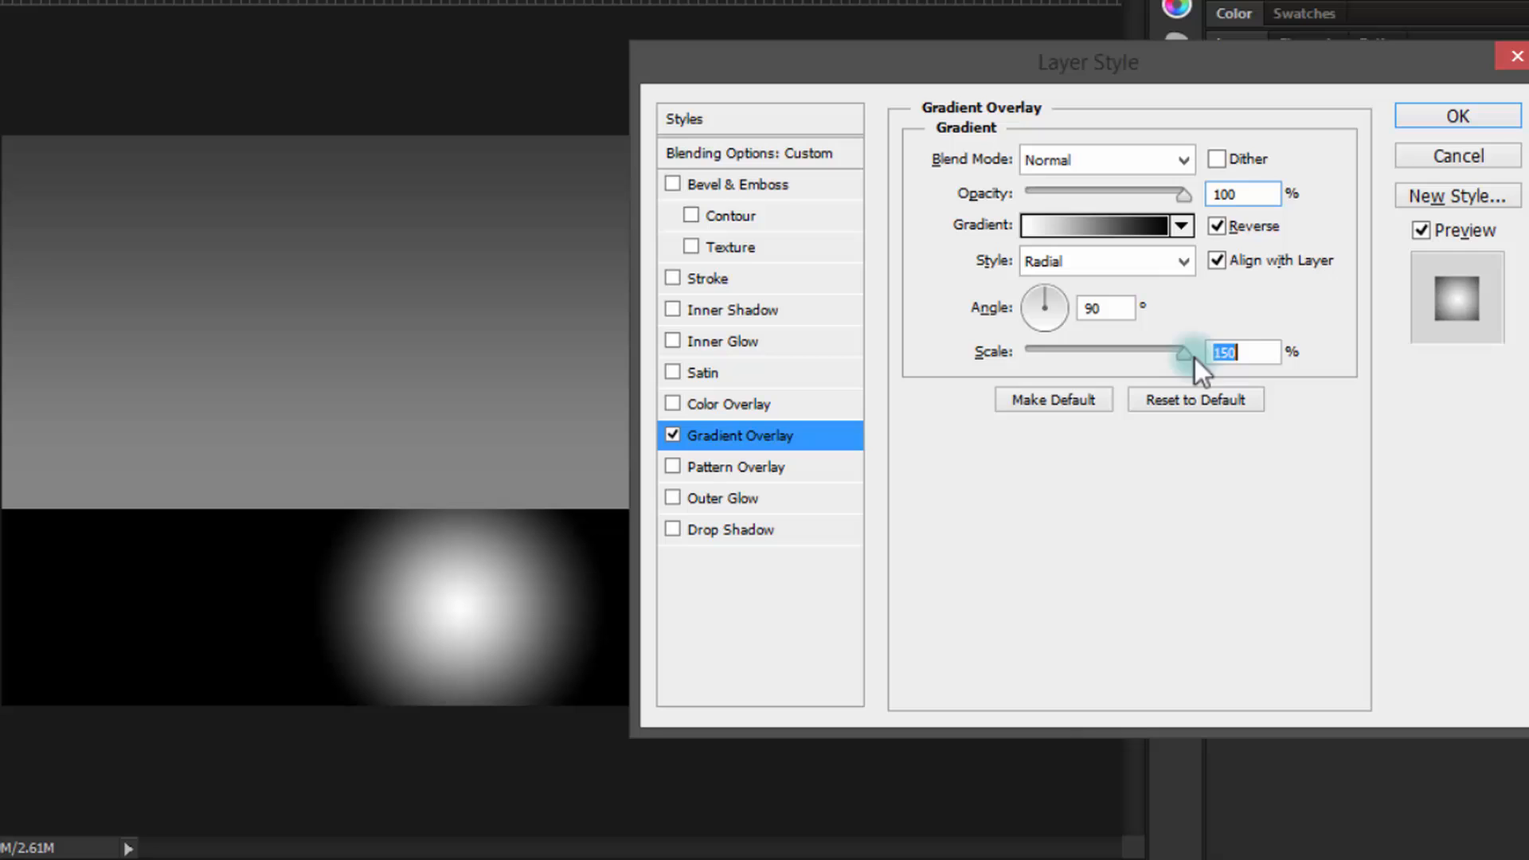
click(1064, 303)
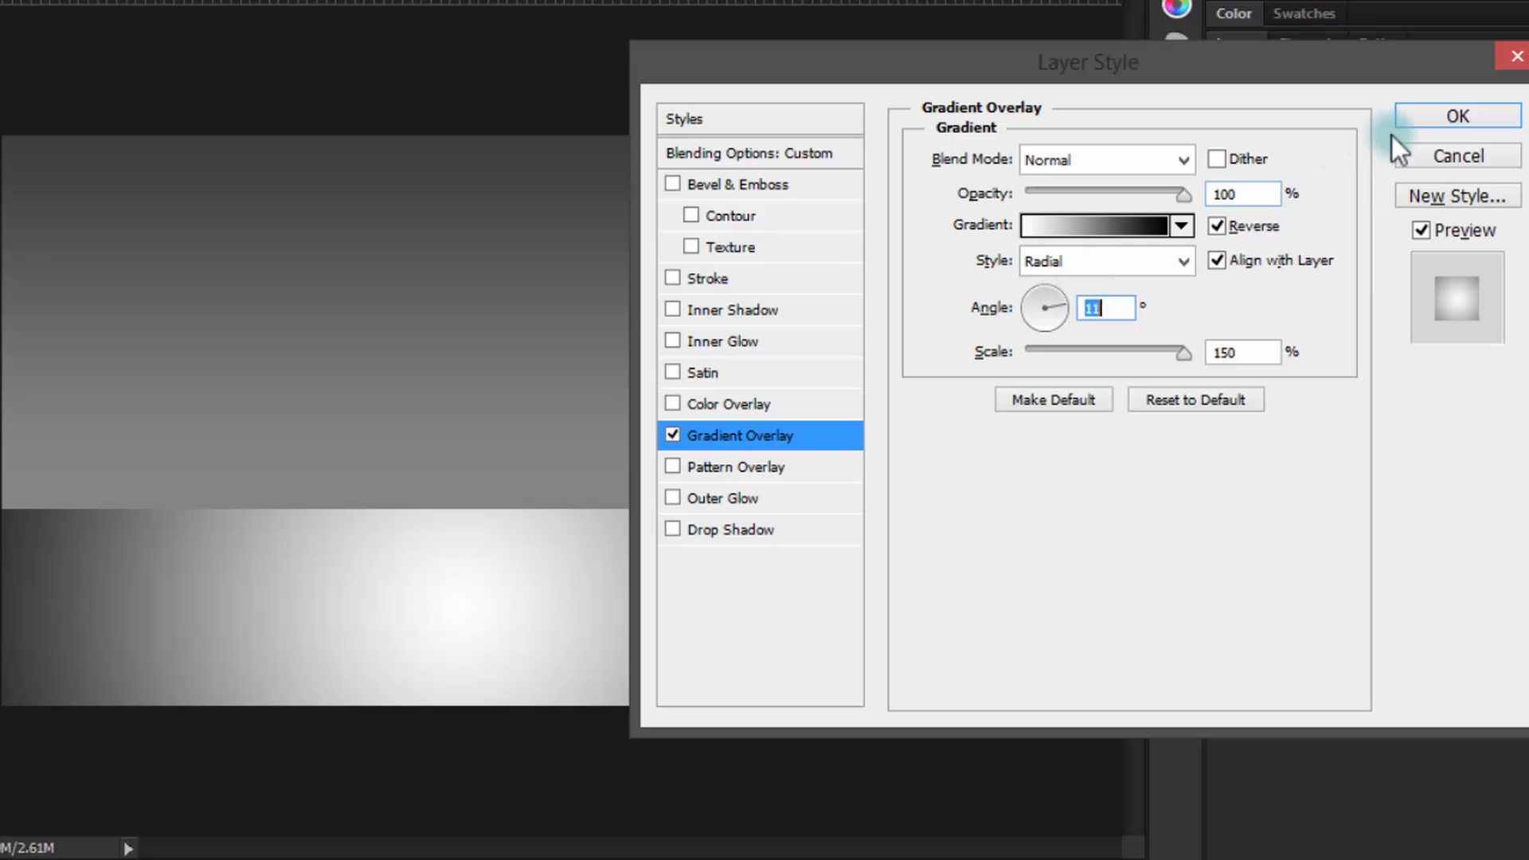
Set the opacity of the overlay gradient's starting opacity stop to 0%.
click(1135, 227)
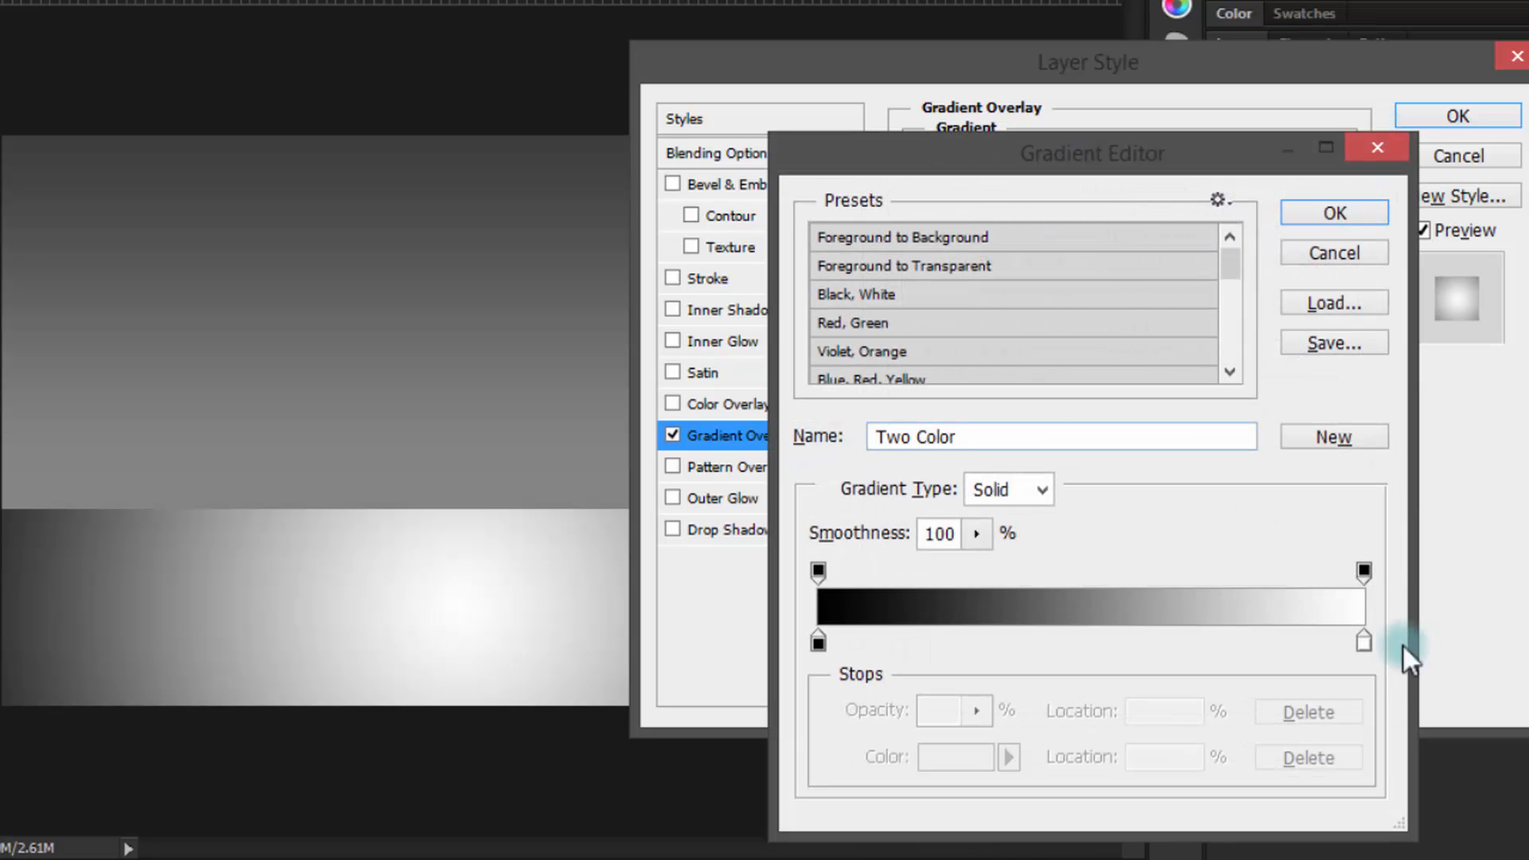
click(819, 572)
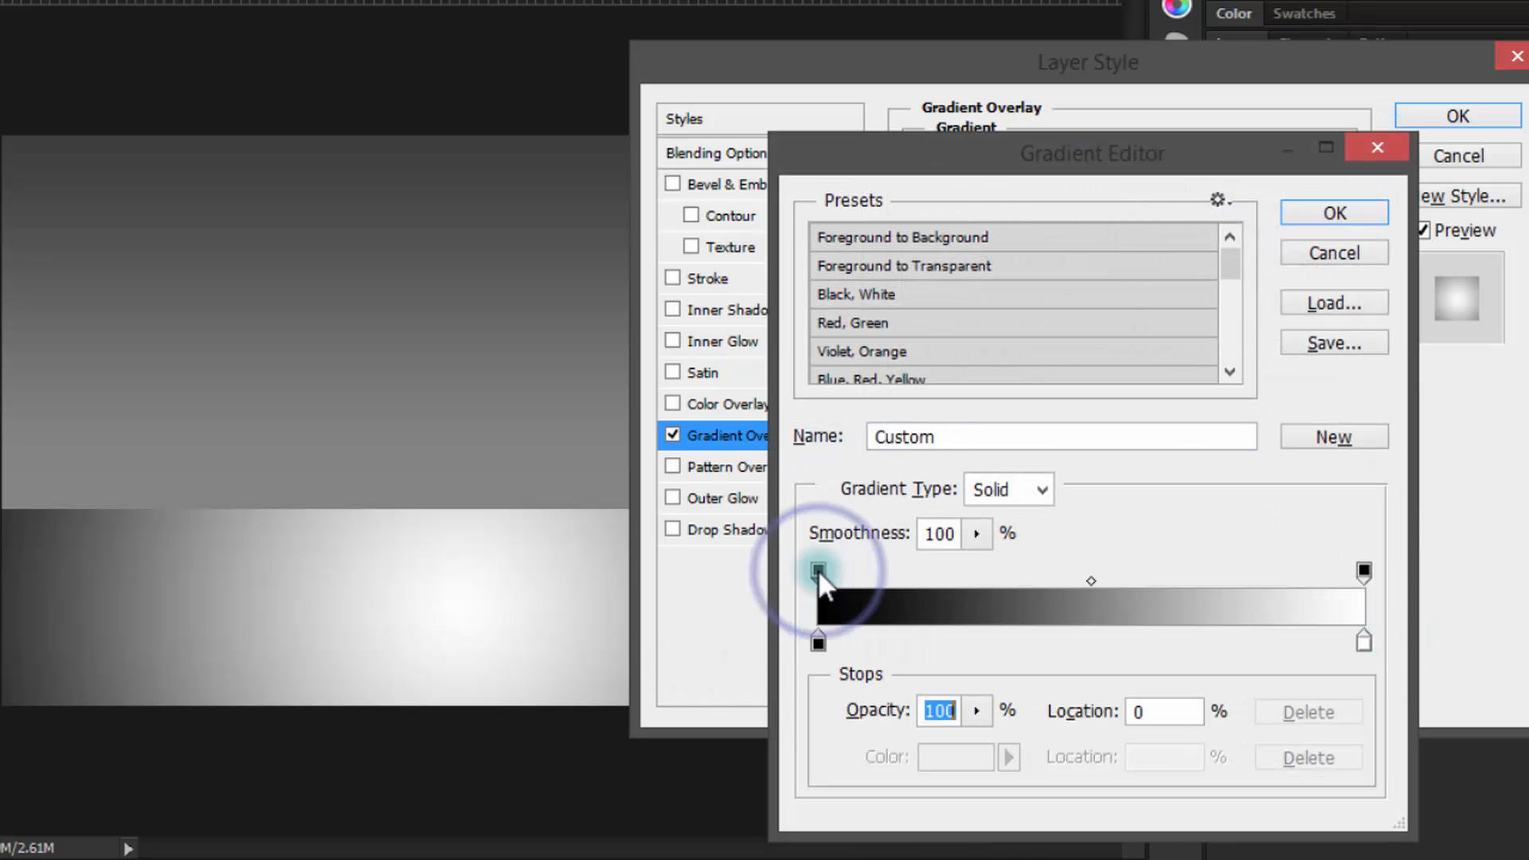
click(977, 711)
drag(978, 744, 803, 742)
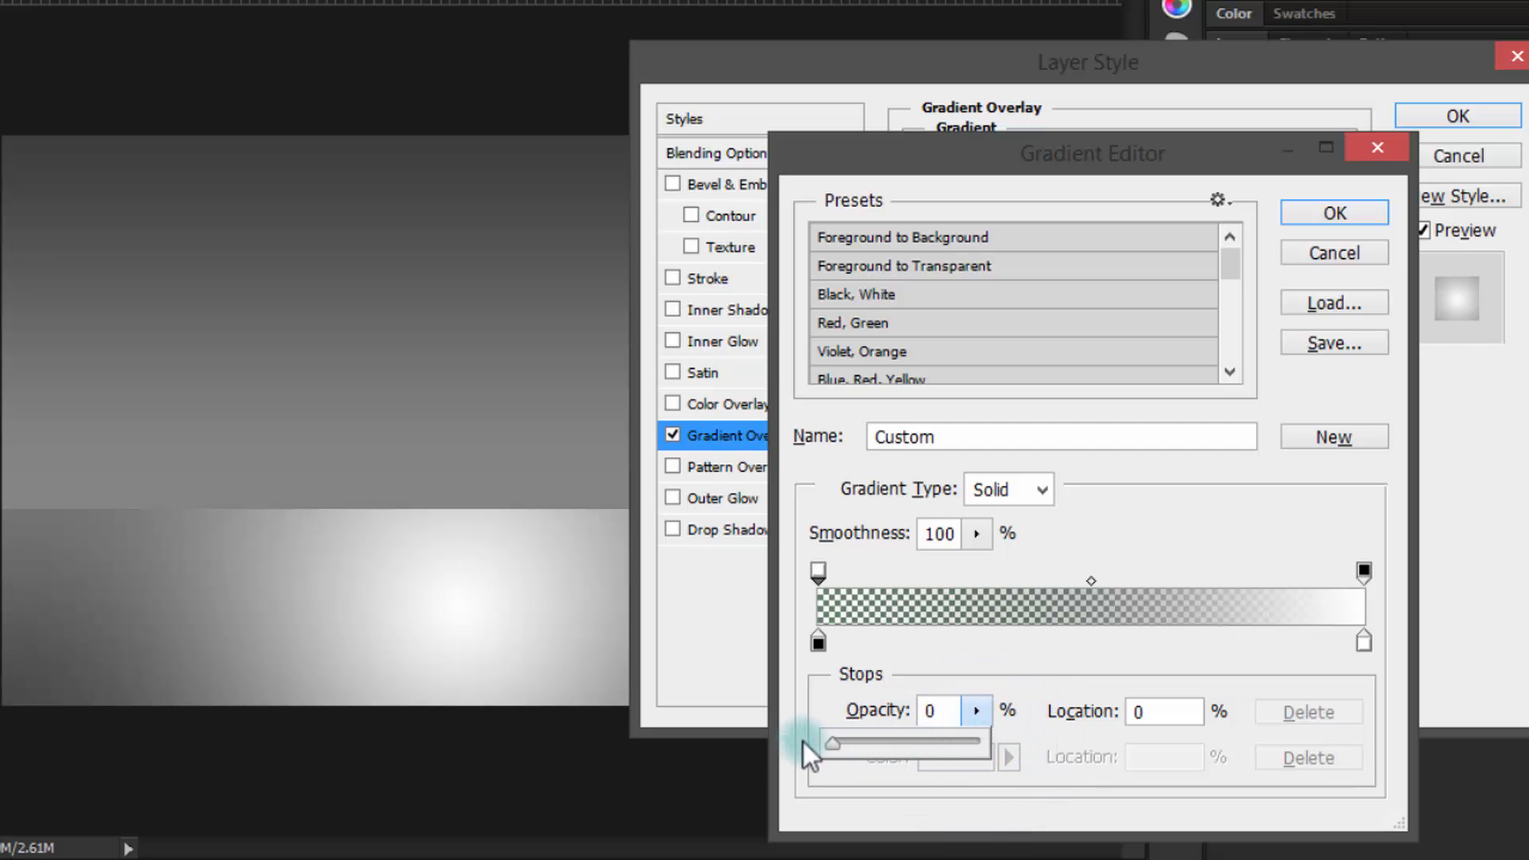
click(1341, 213)
Set the overlay gradient's end colour stop at 100% to light grey #d8d6d6.
click(1108, 231)
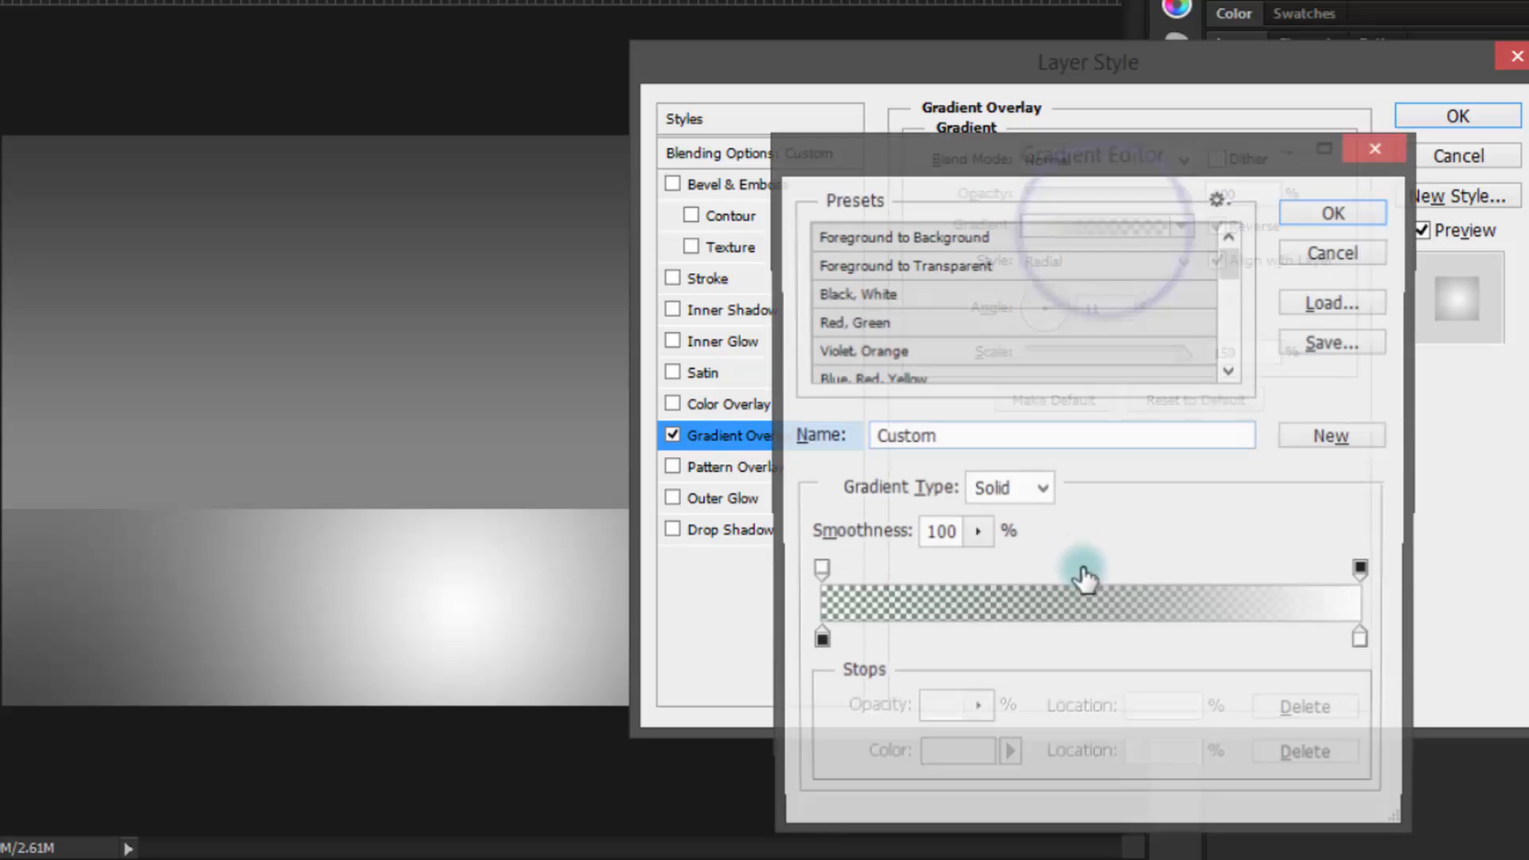
click(1365, 643)
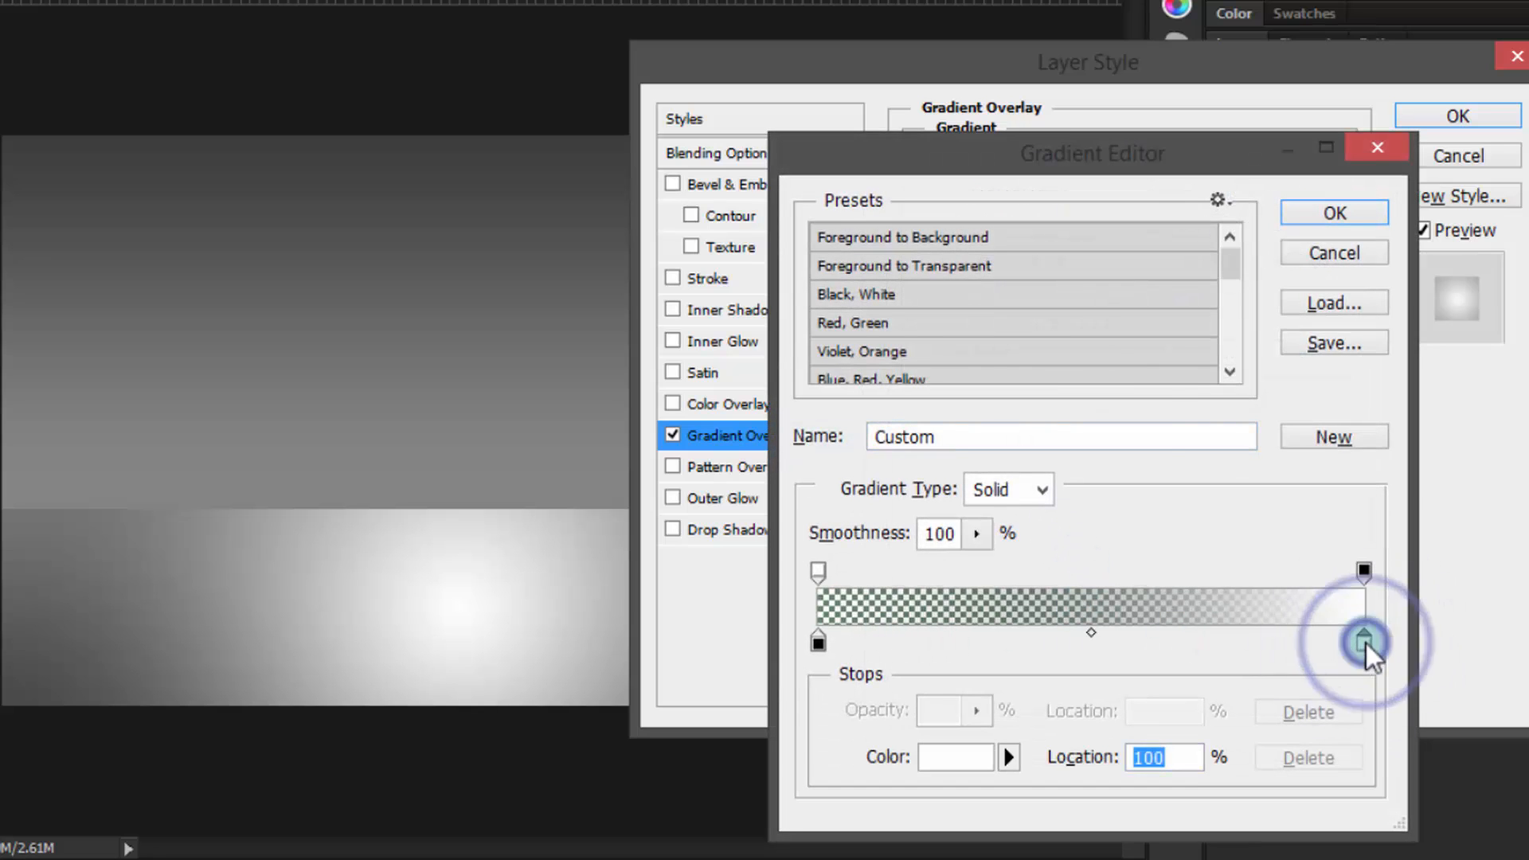
double_click(1366, 643)
click(806, 328)
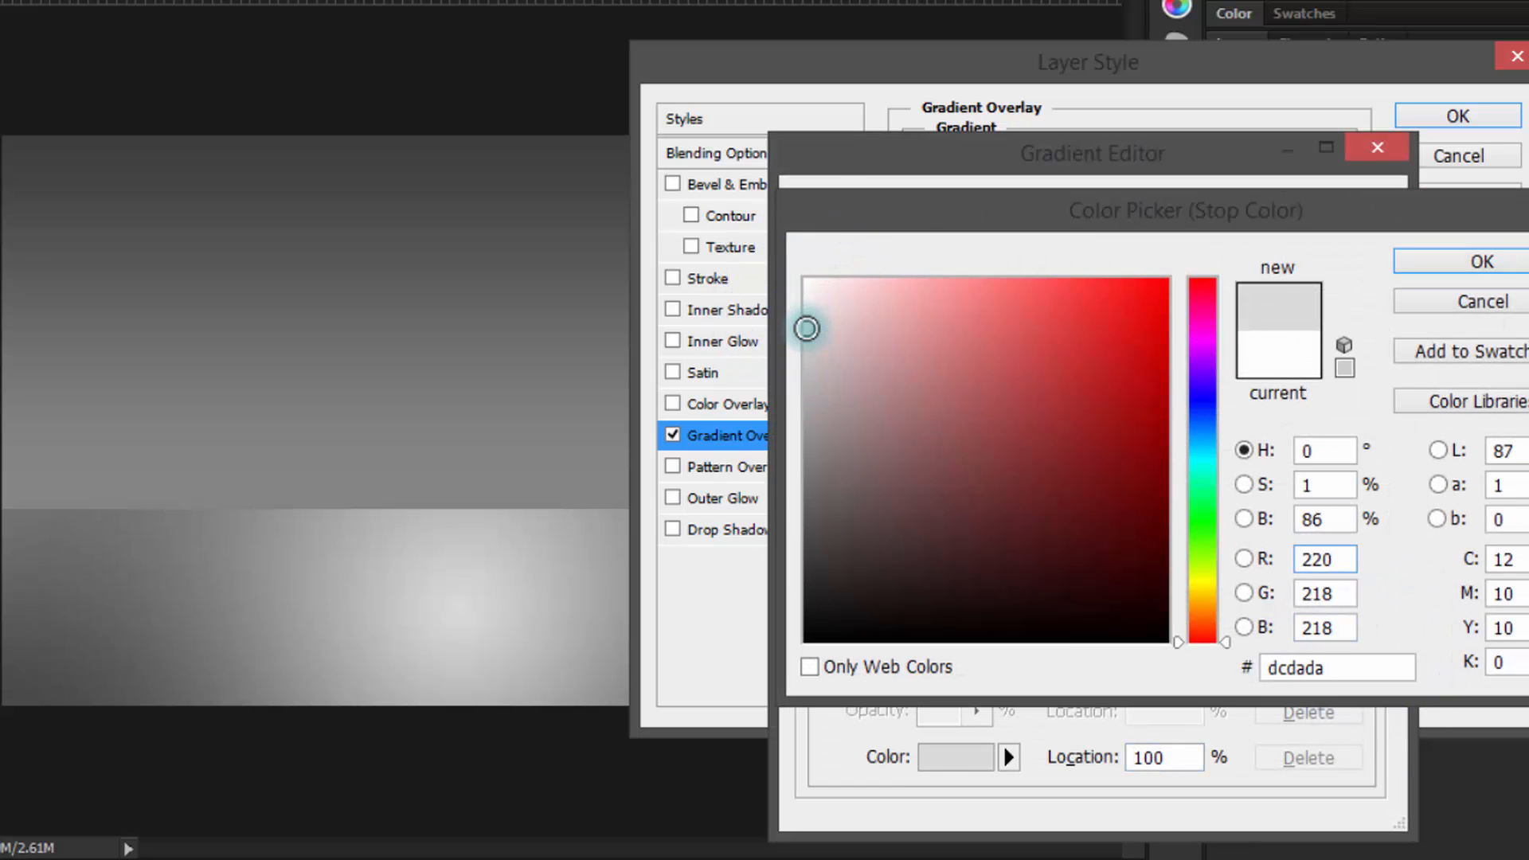
drag(807, 329, 808, 334)
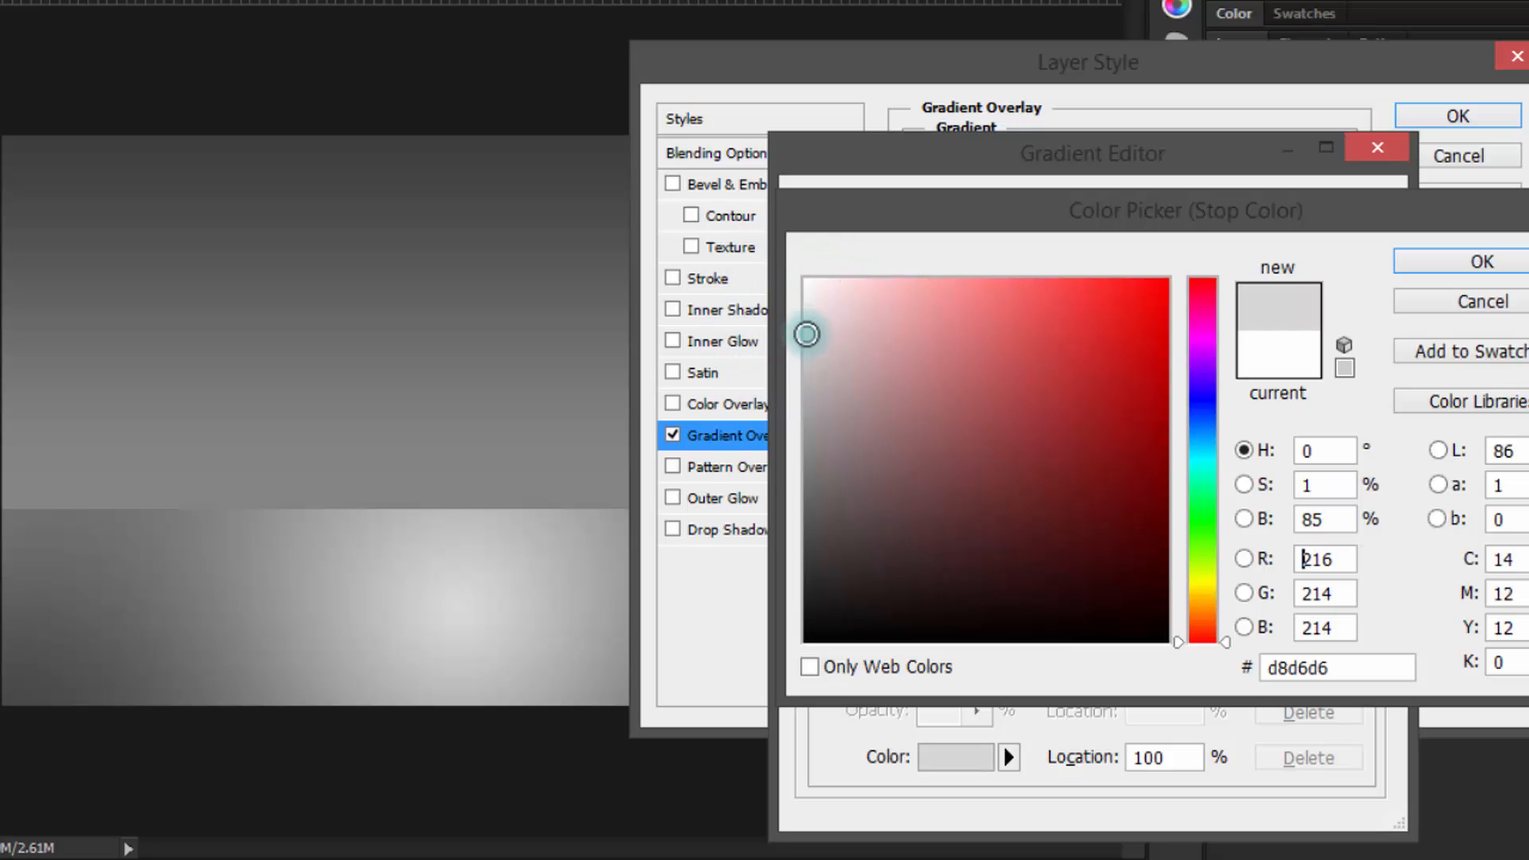
click(1425, 270)
click(1334, 213)
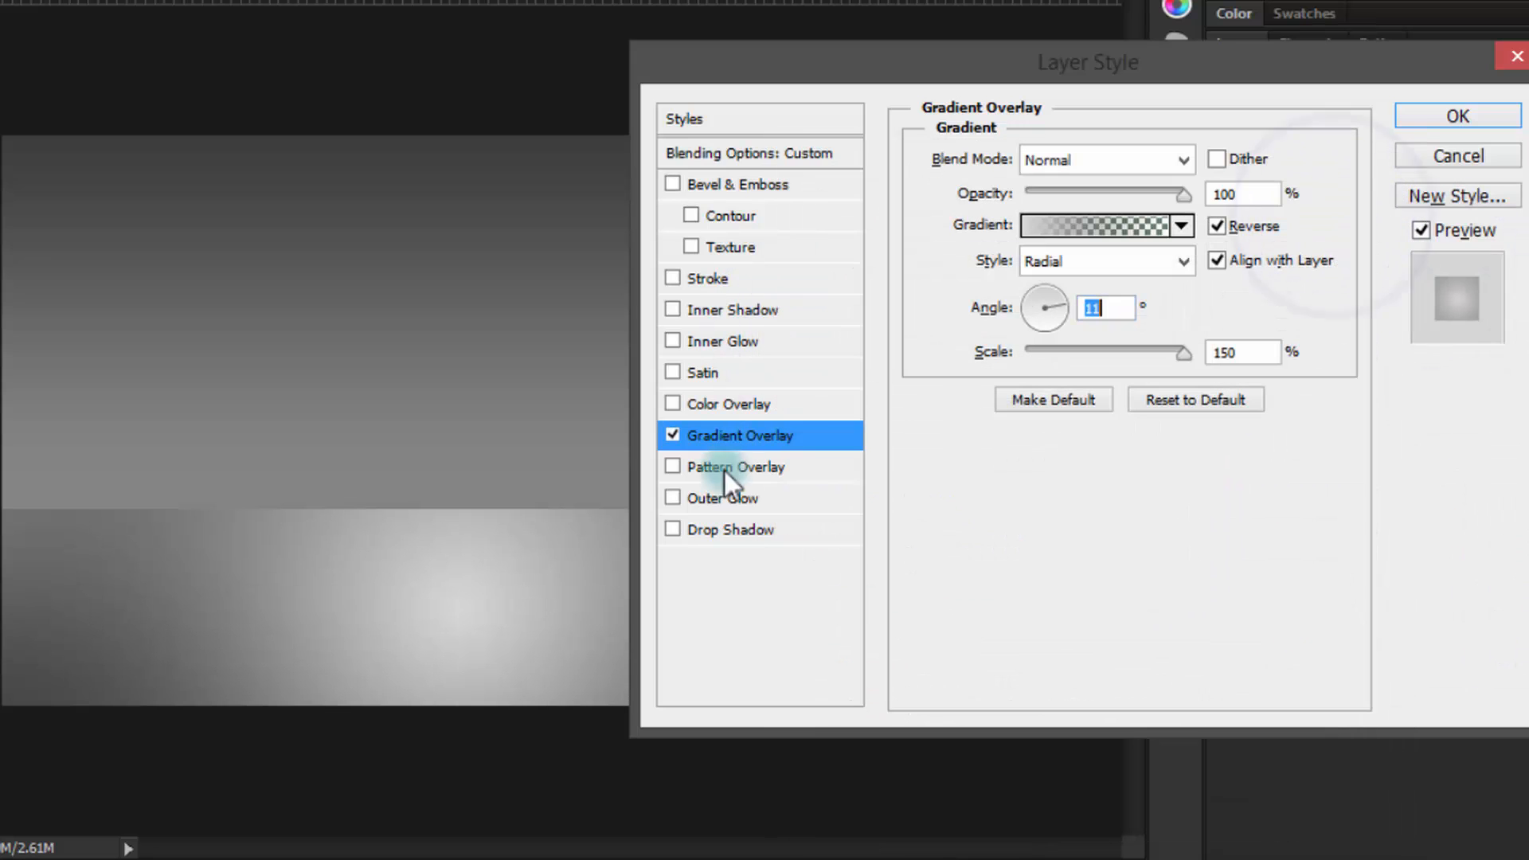
Shift the radial gradient slightly right and down within the floor area, set its blend mode to Overlay and apply the layer style.
drag(1179, 76, 1332, 66)
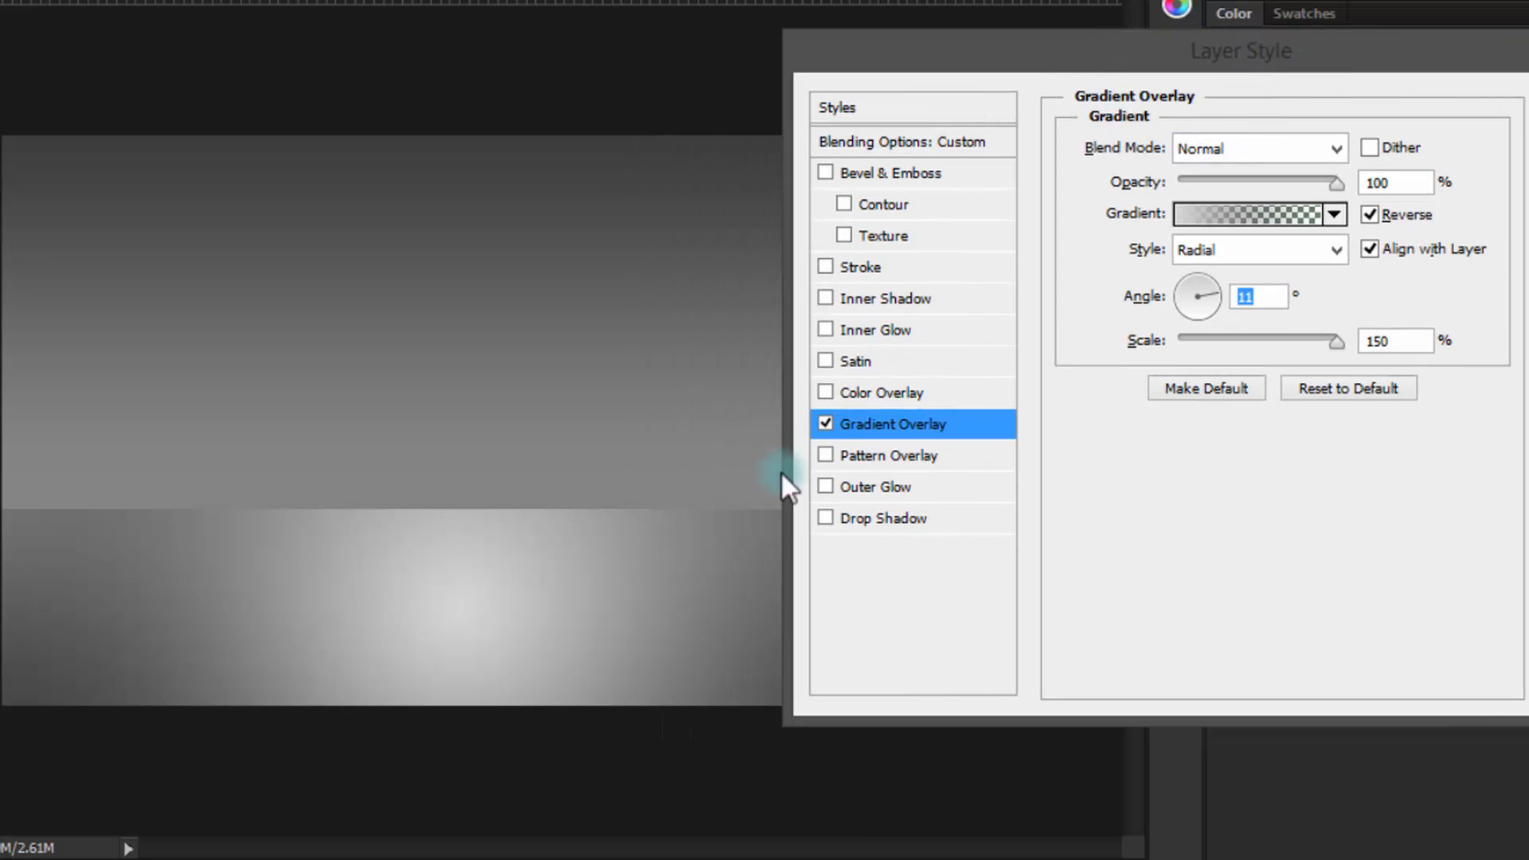
drag(608, 605, 661, 586)
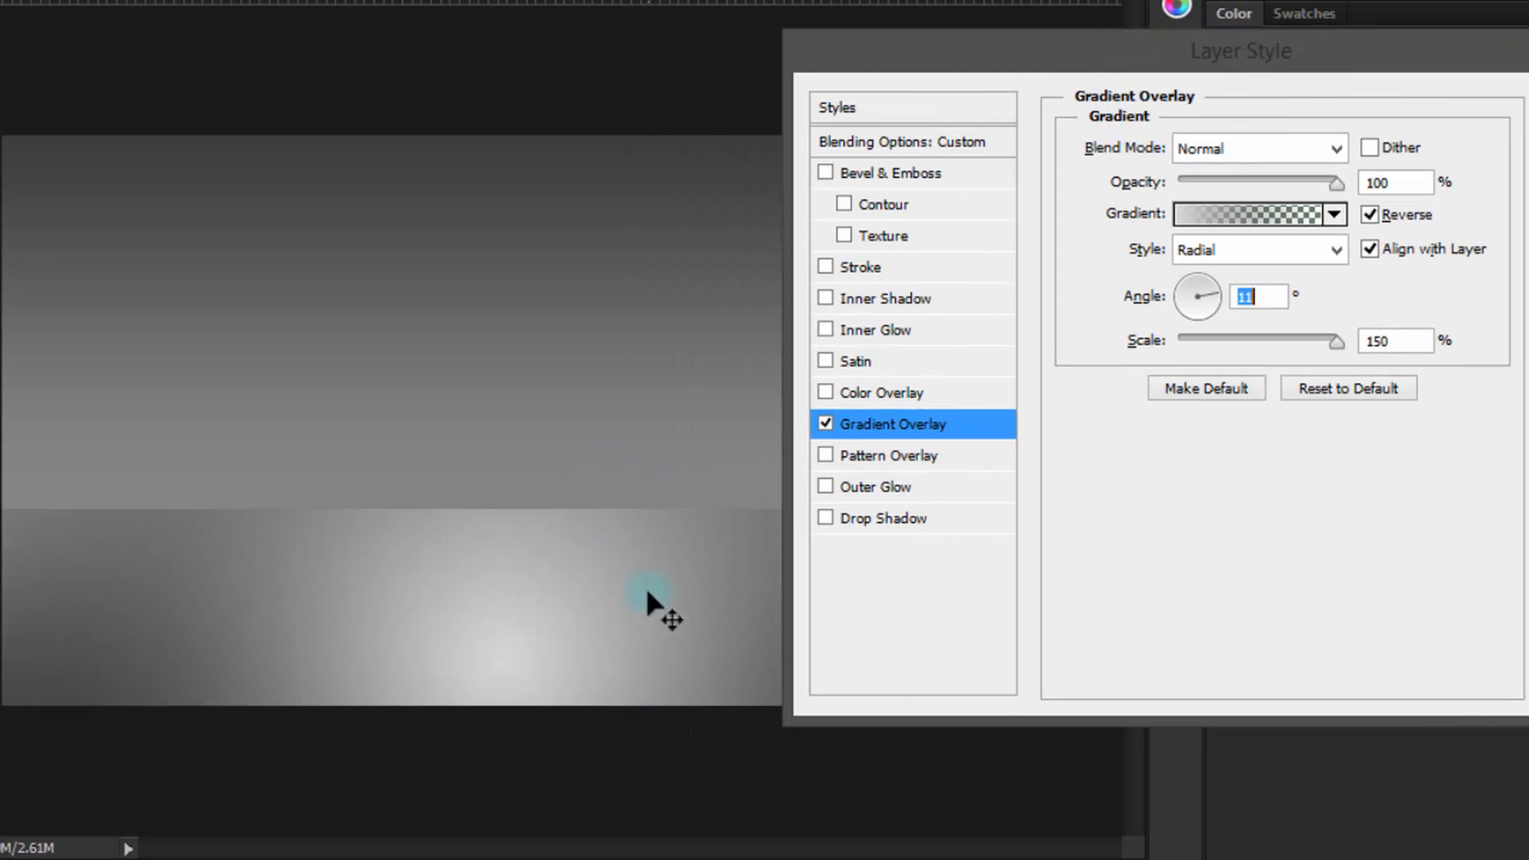
click(1246, 141)
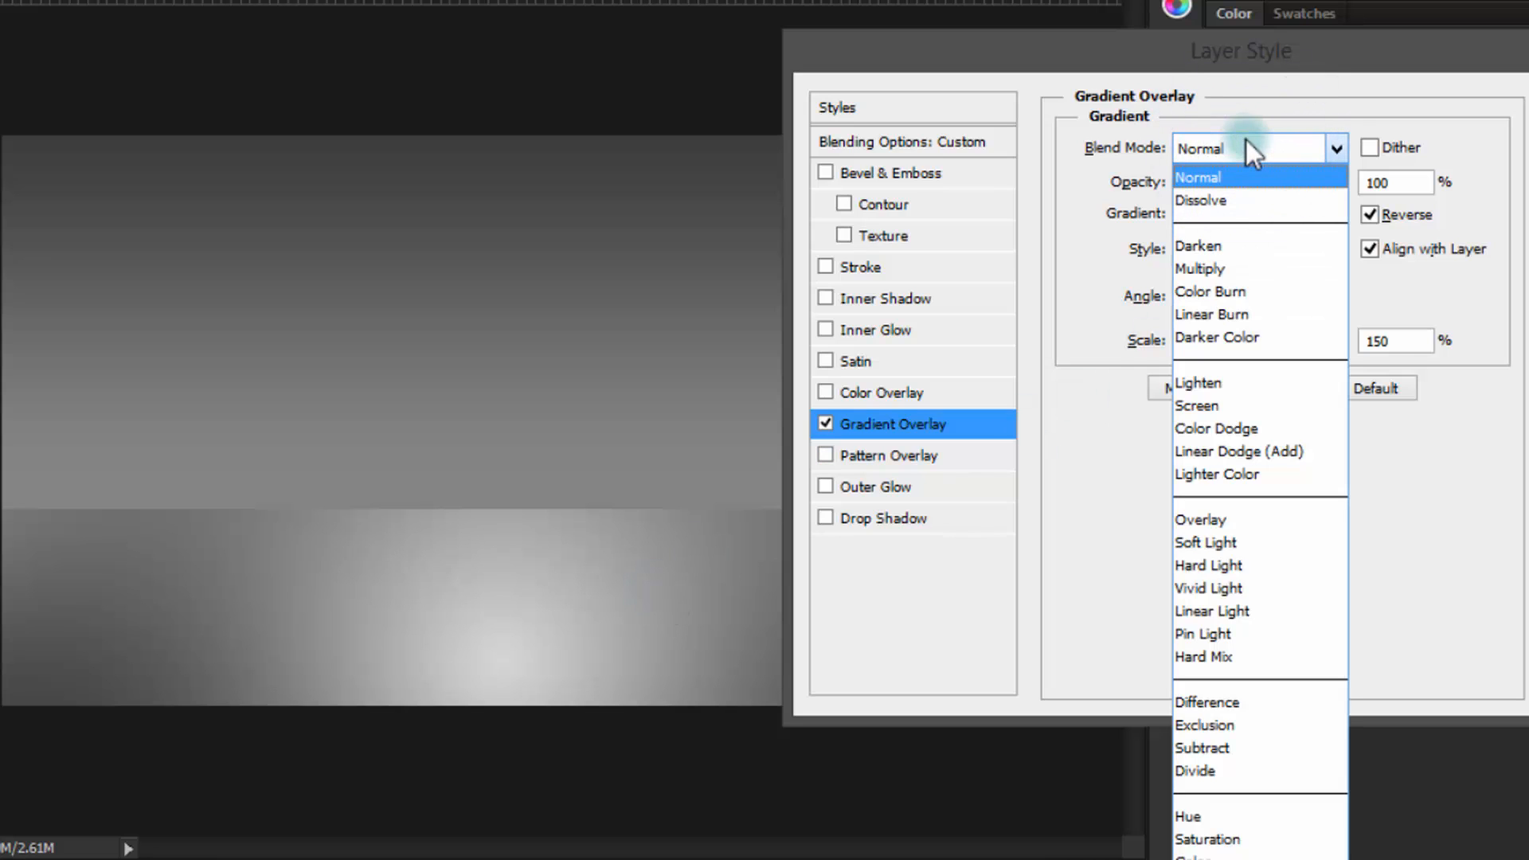
click(1227, 518)
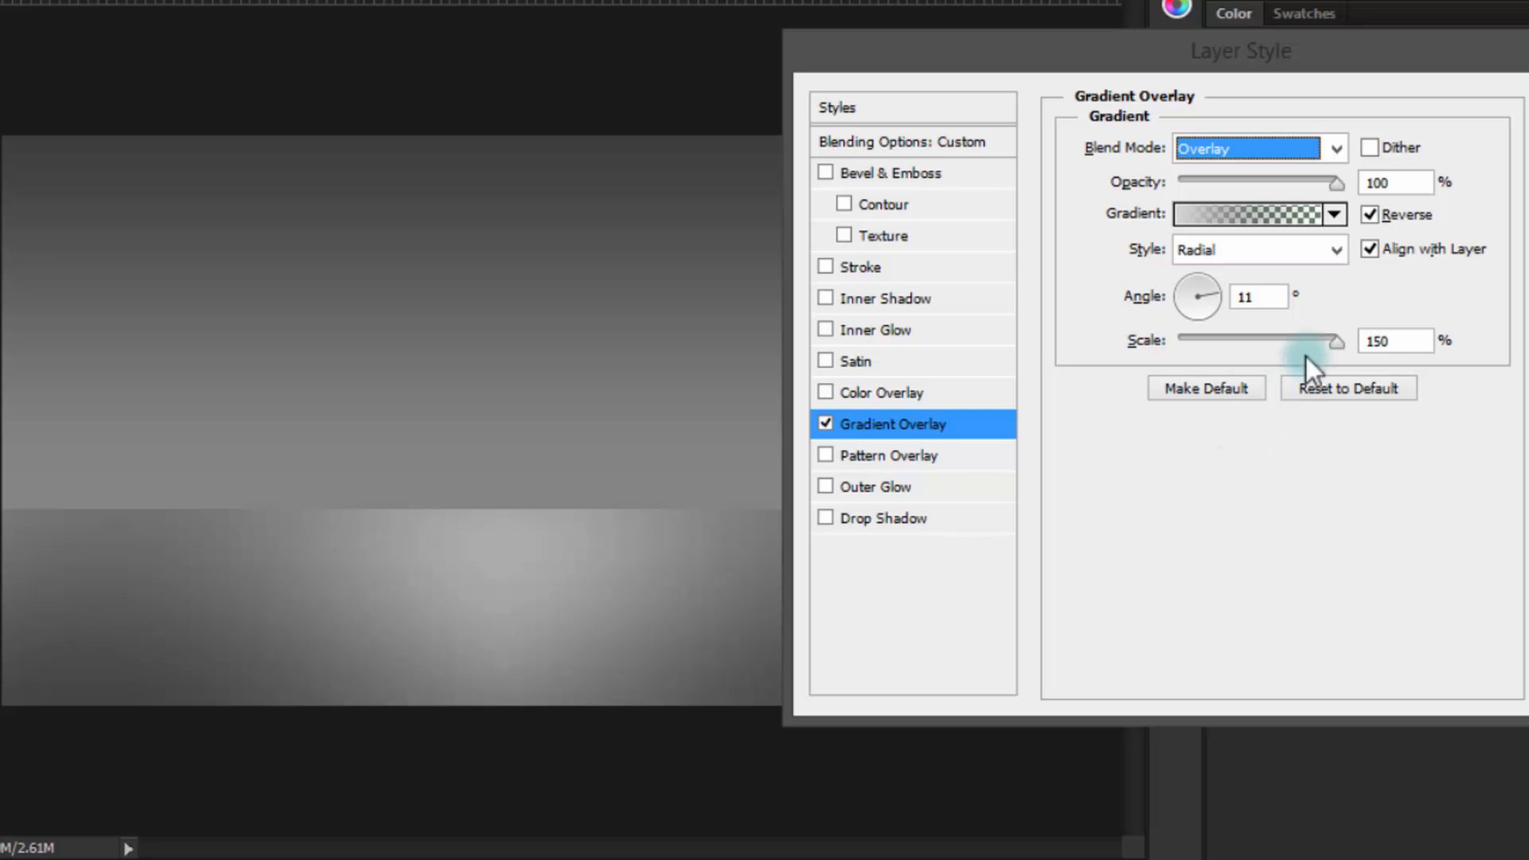
click(1246, 297)
click(1528, 108)
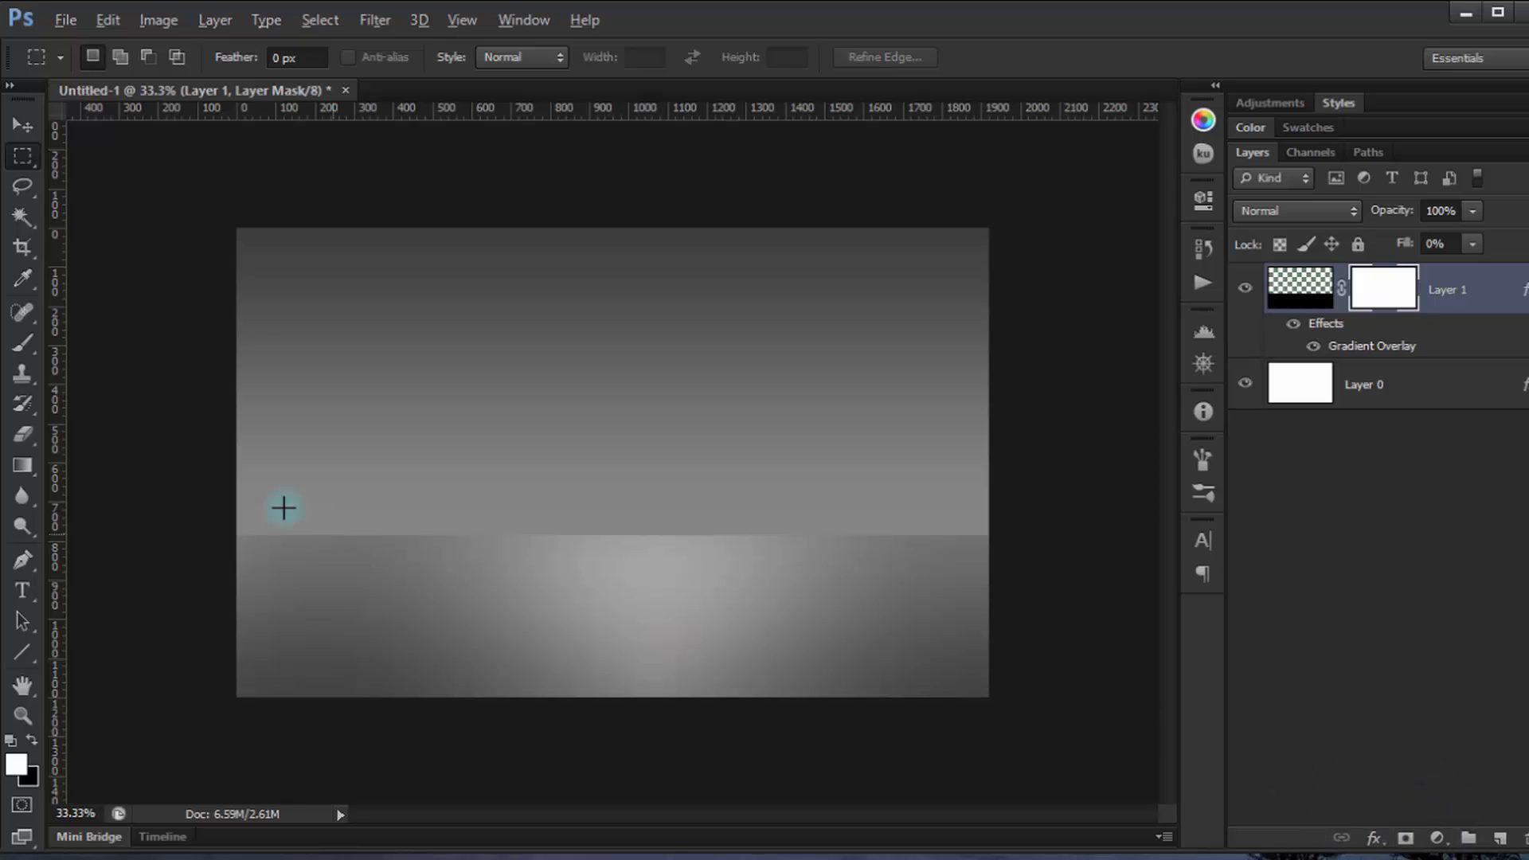
Fade the floor's left and right edges with linear black-to-transparent gradients on Layer 1's layer mask.
click(24, 466)
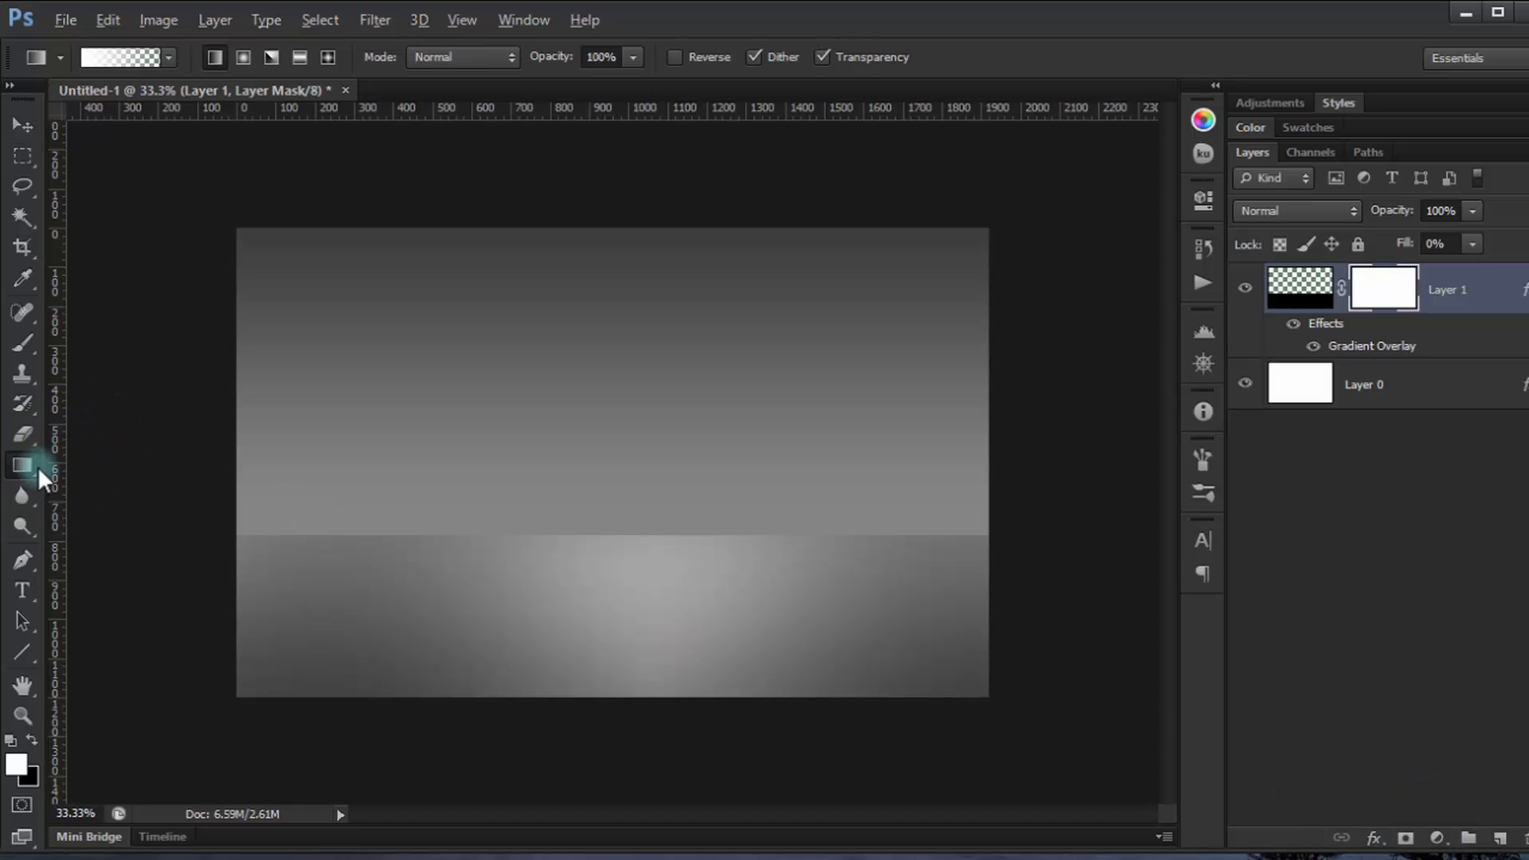
click(34, 738)
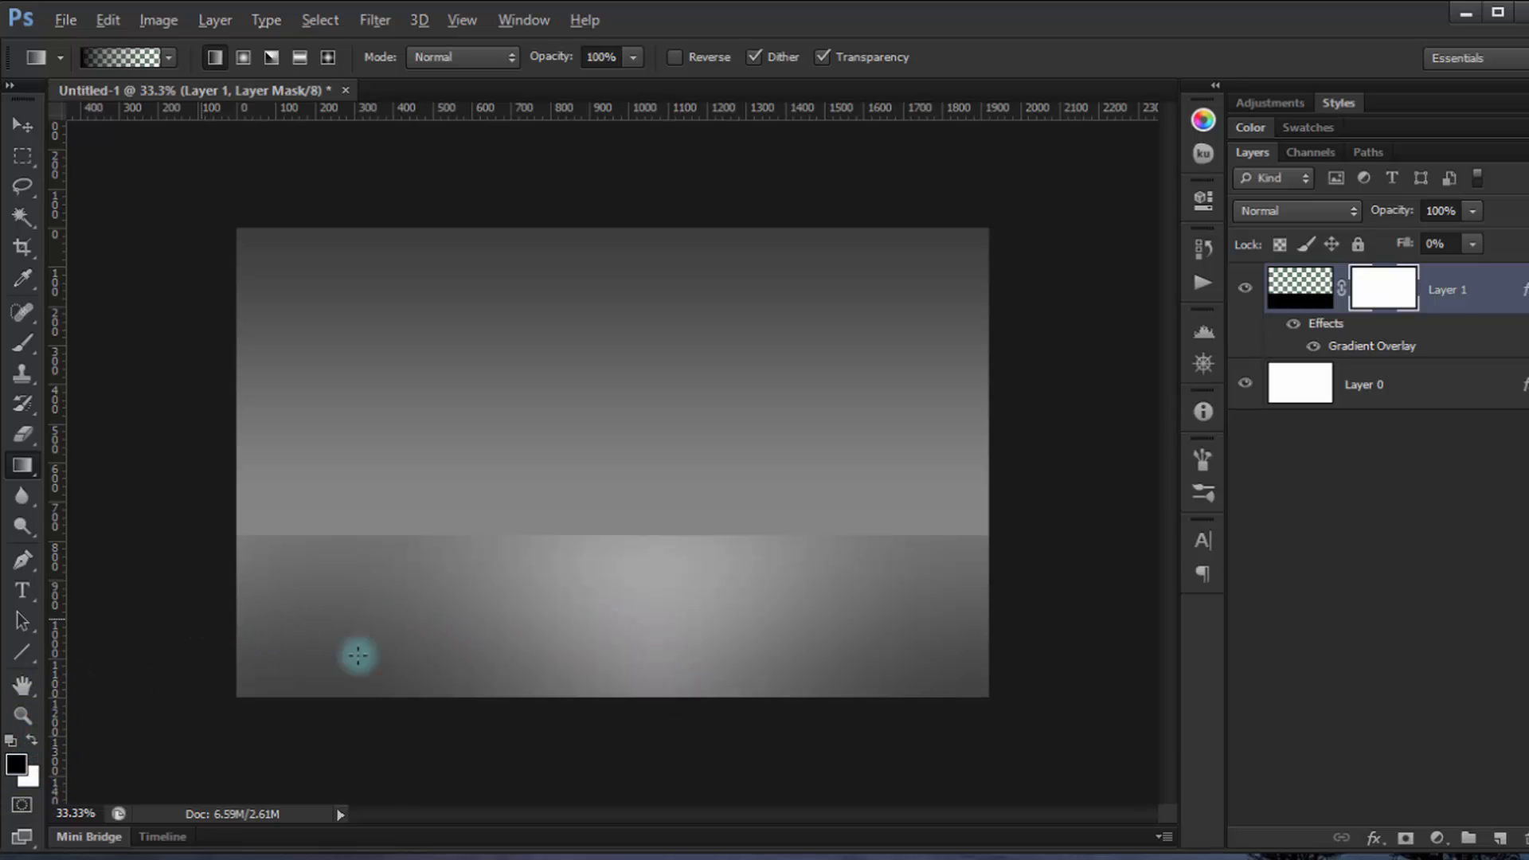
drag(165, 601, 309, 630)
drag(201, 601, 370, 622)
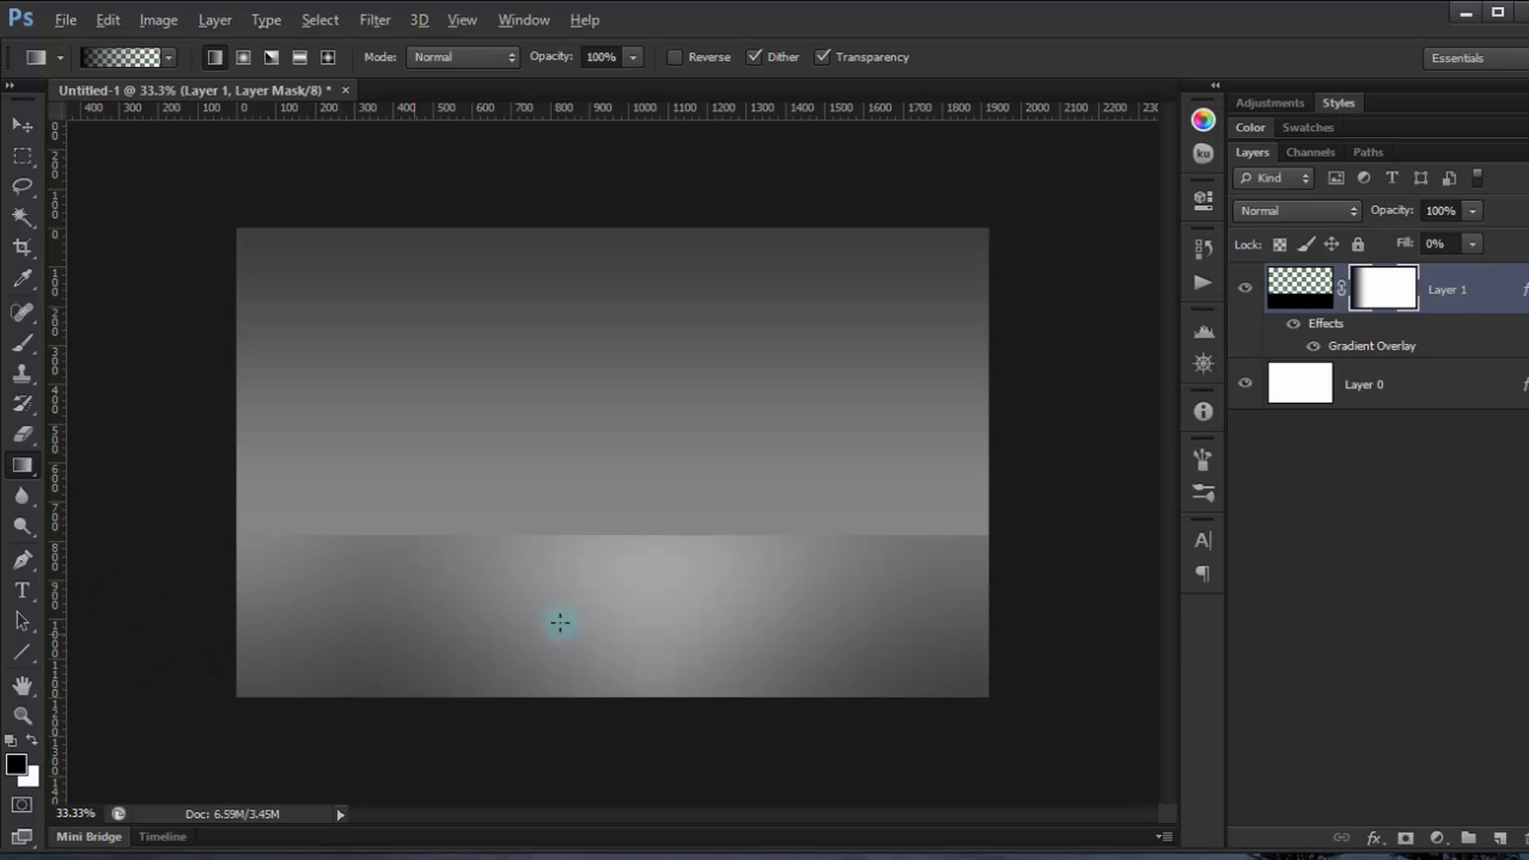
drag(994, 588, 877, 595)
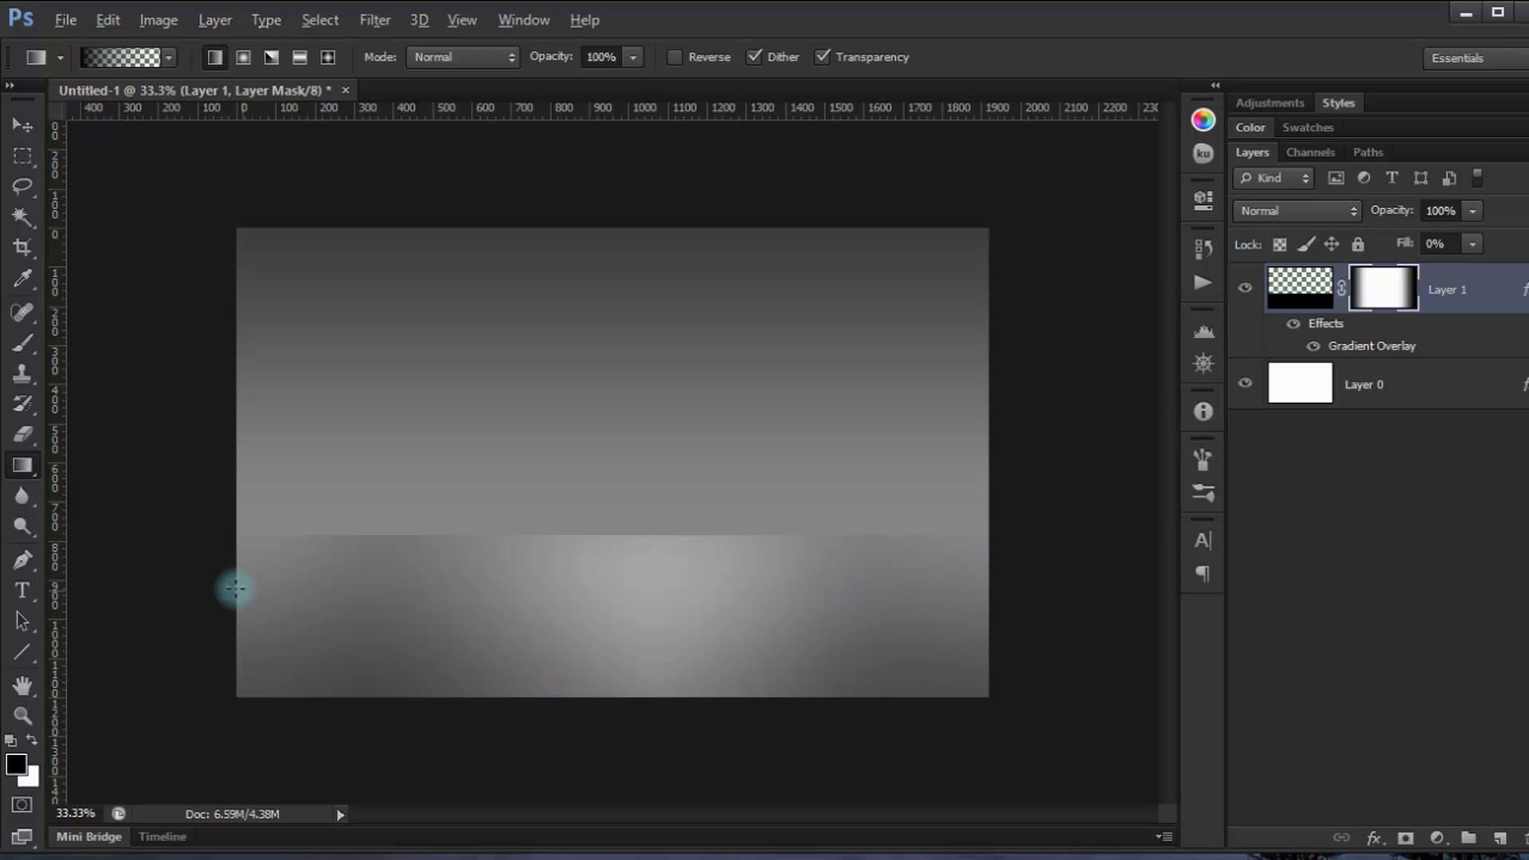
drag(228, 585, 299, 595)
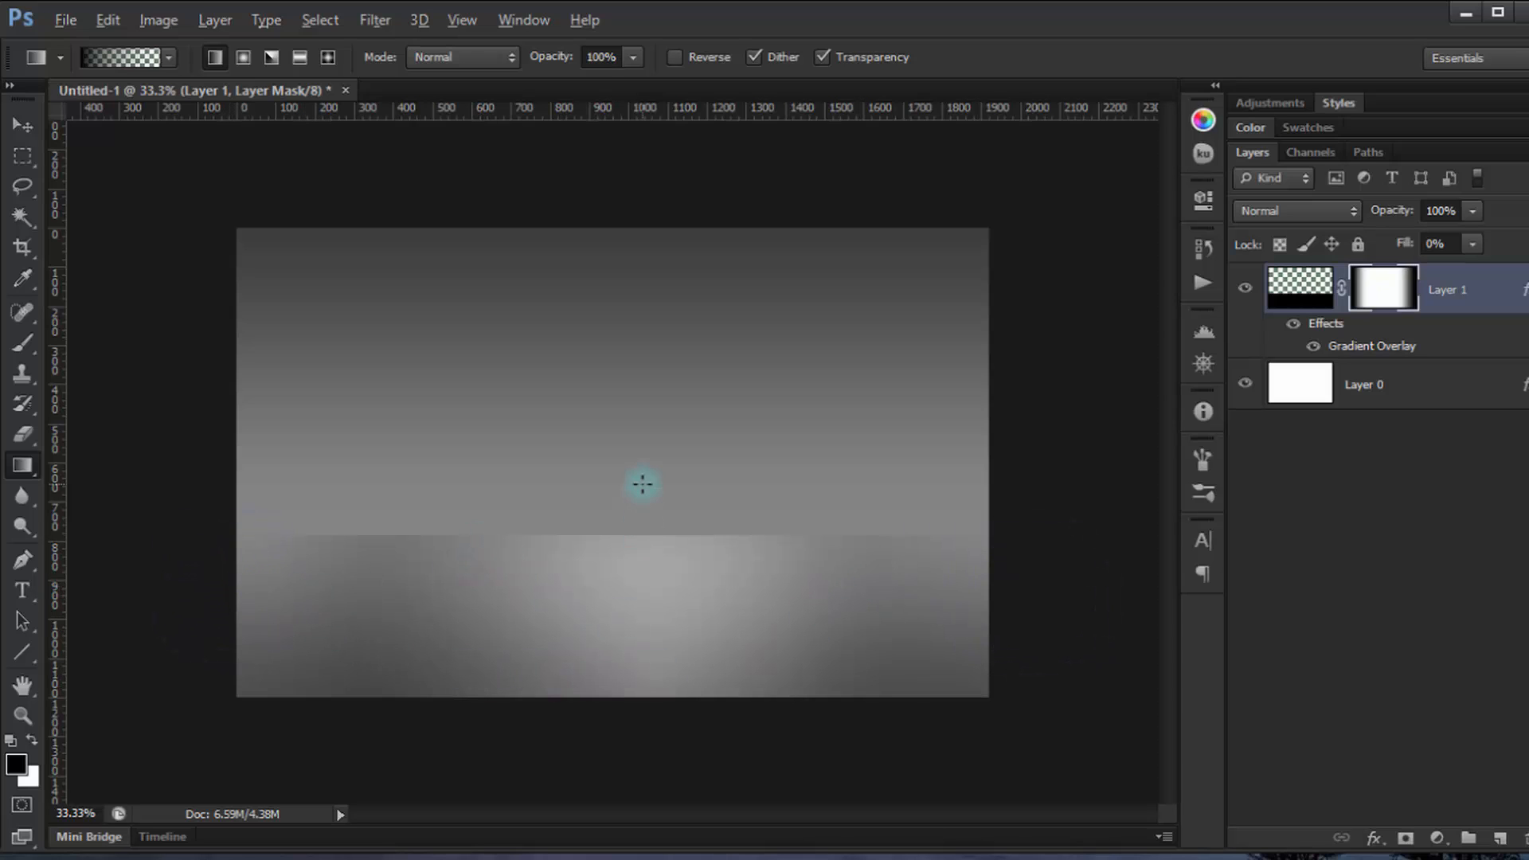
Soften the floor's top edge with downward black-to-transparent gradients on Layer 1's mask, and fade its left side further.
drag(635, 472, 626, 596)
click(626, 385)
drag(627, 447, 632, 604)
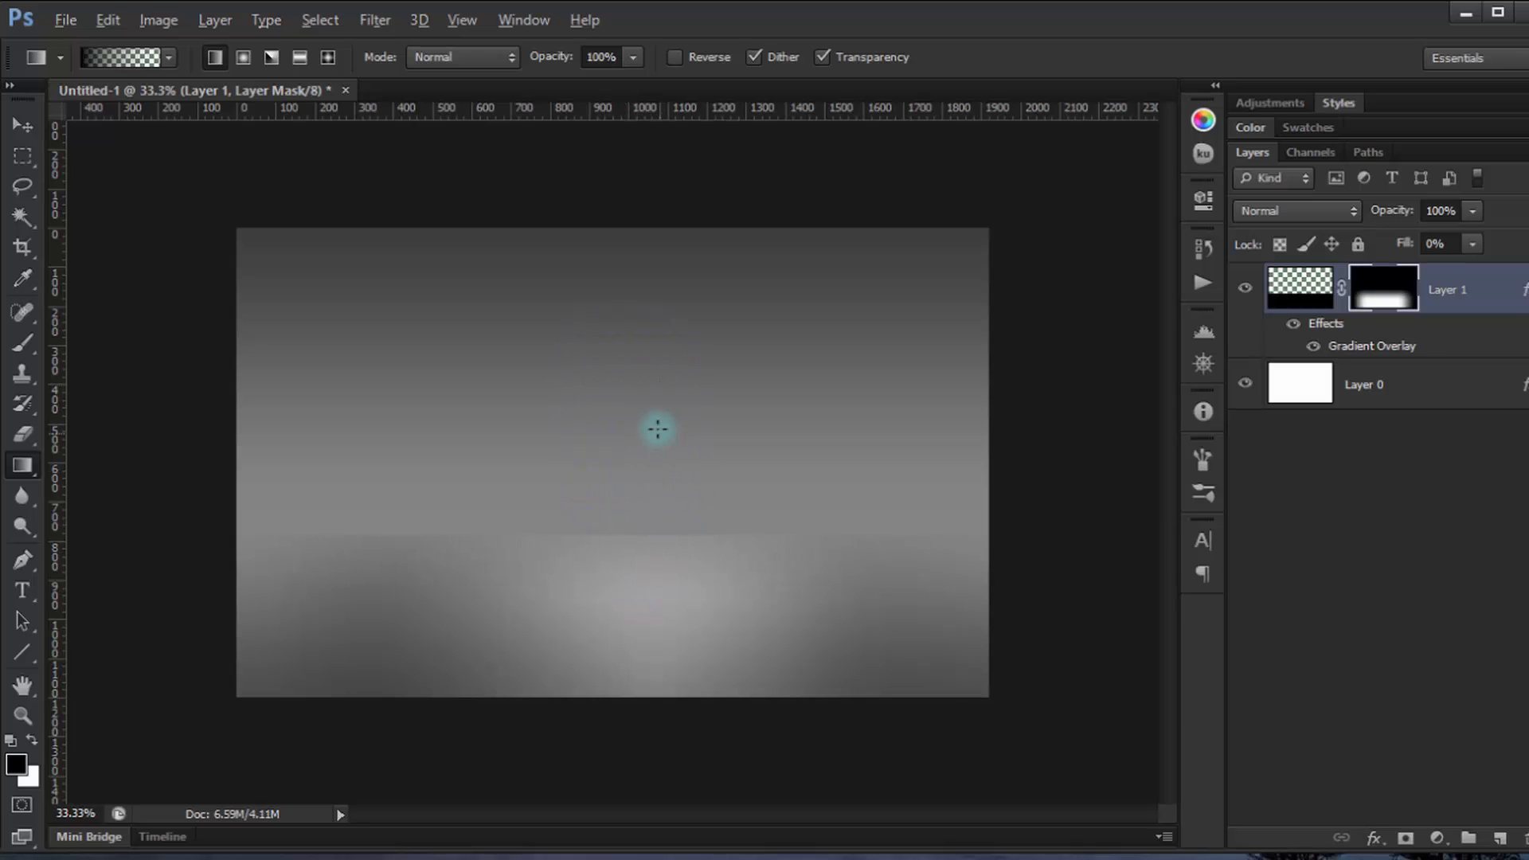
drag(658, 430, 649, 667)
drag(195, 537, 446, 587)
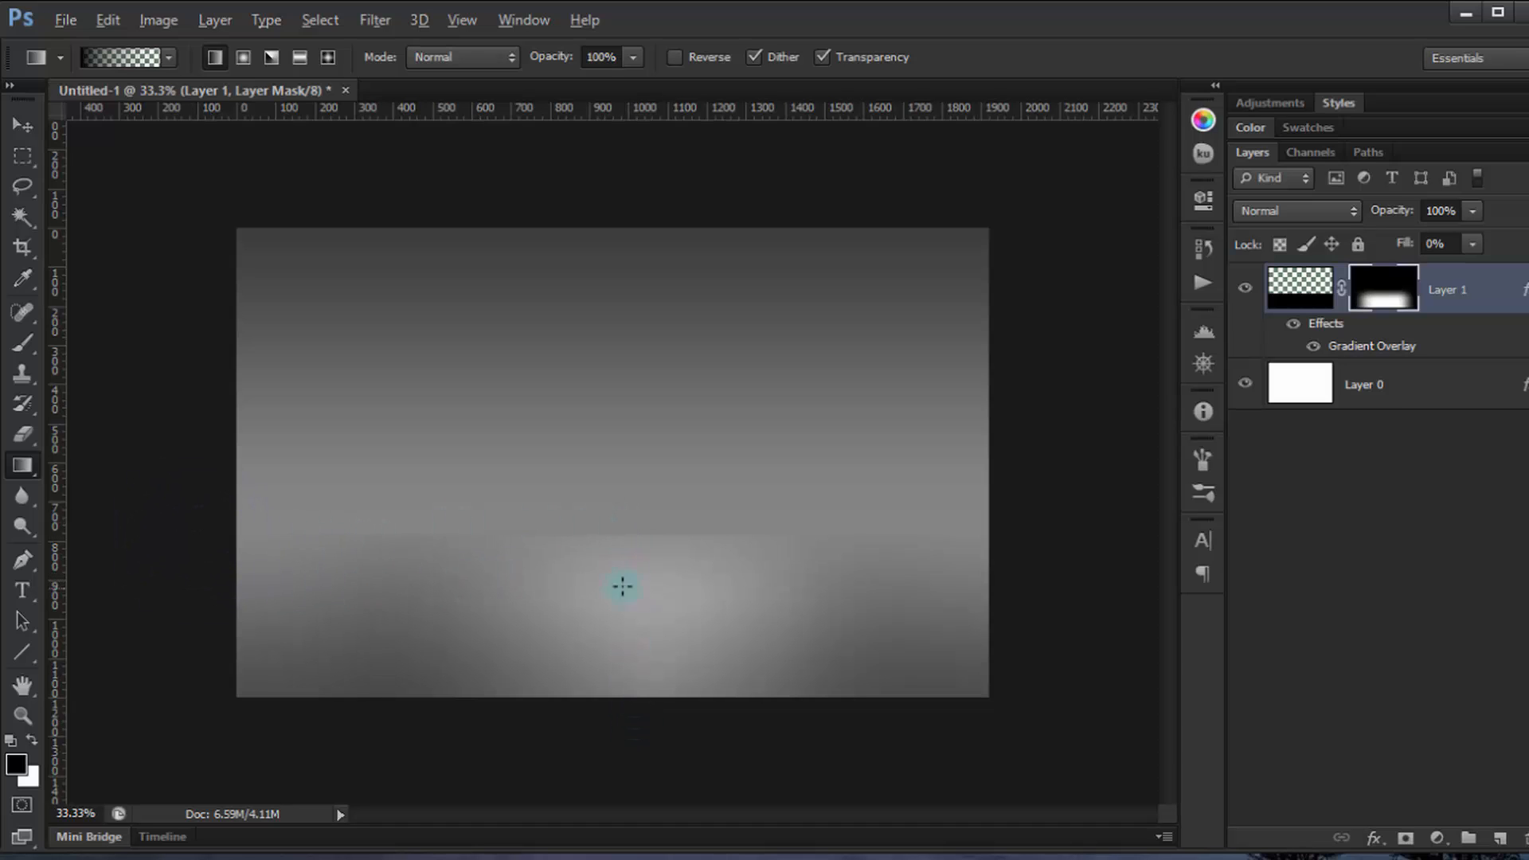
Fade the floor's right side and top edge further with more black-to-transparent linear gradients on Layer 1's mask.
drag(1065, 550, 760, 538)
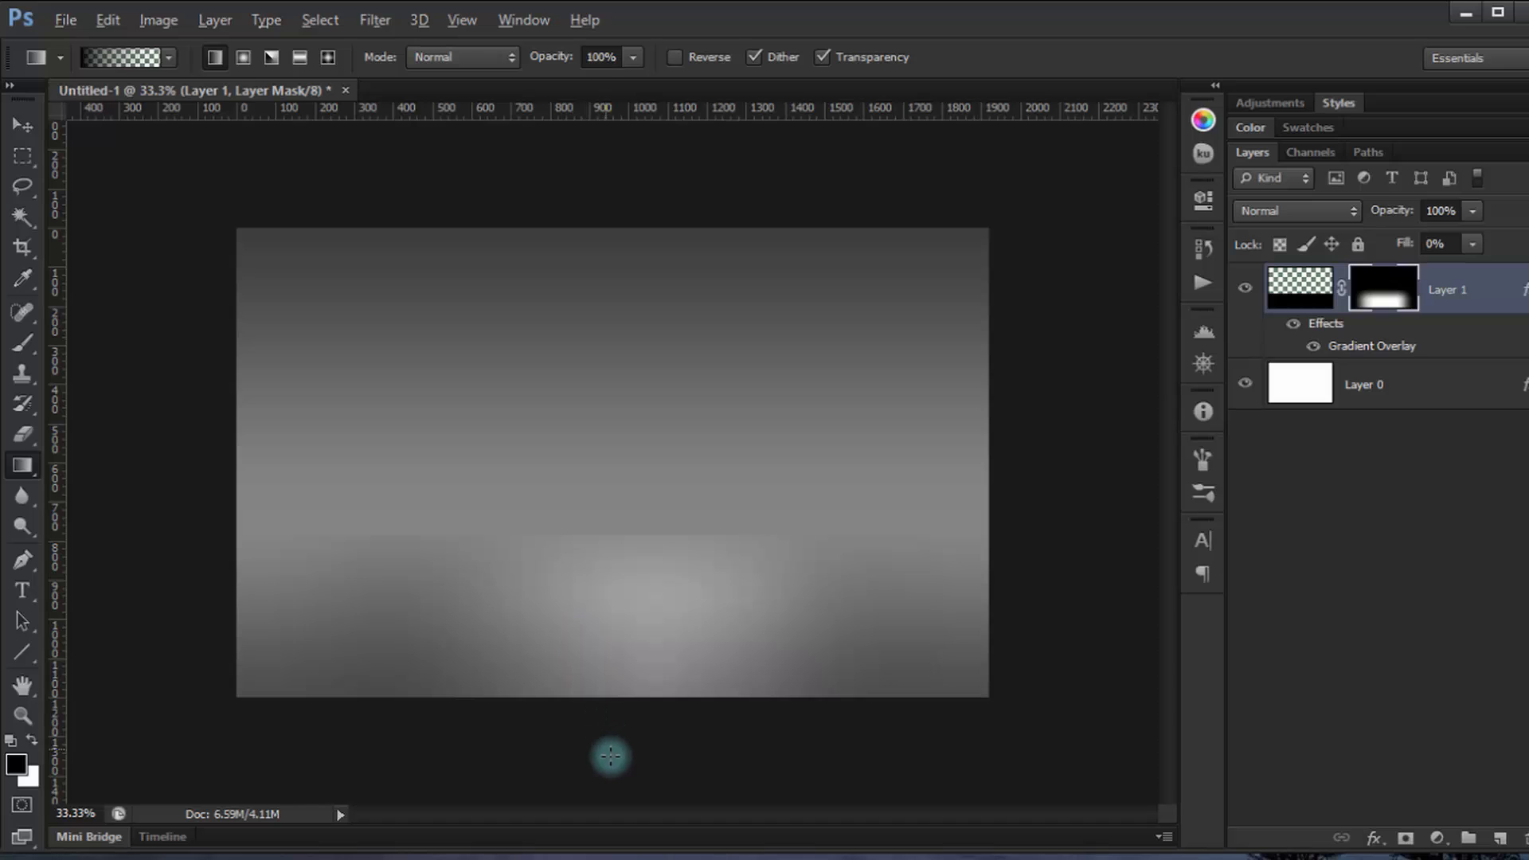
drag(618, 757, 635, 539)
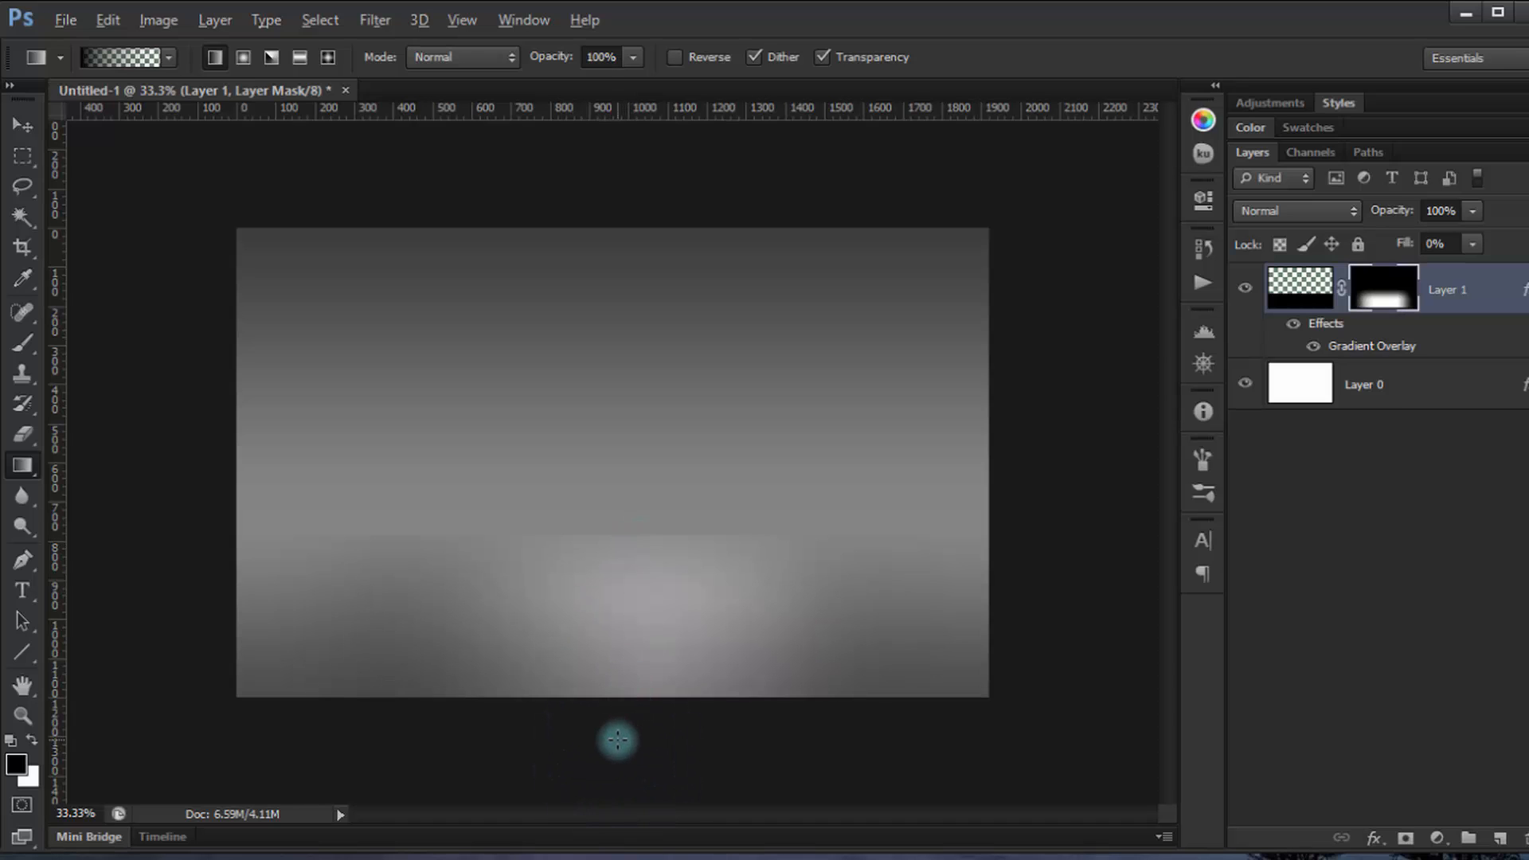
drag(619, 739, 618, 679)
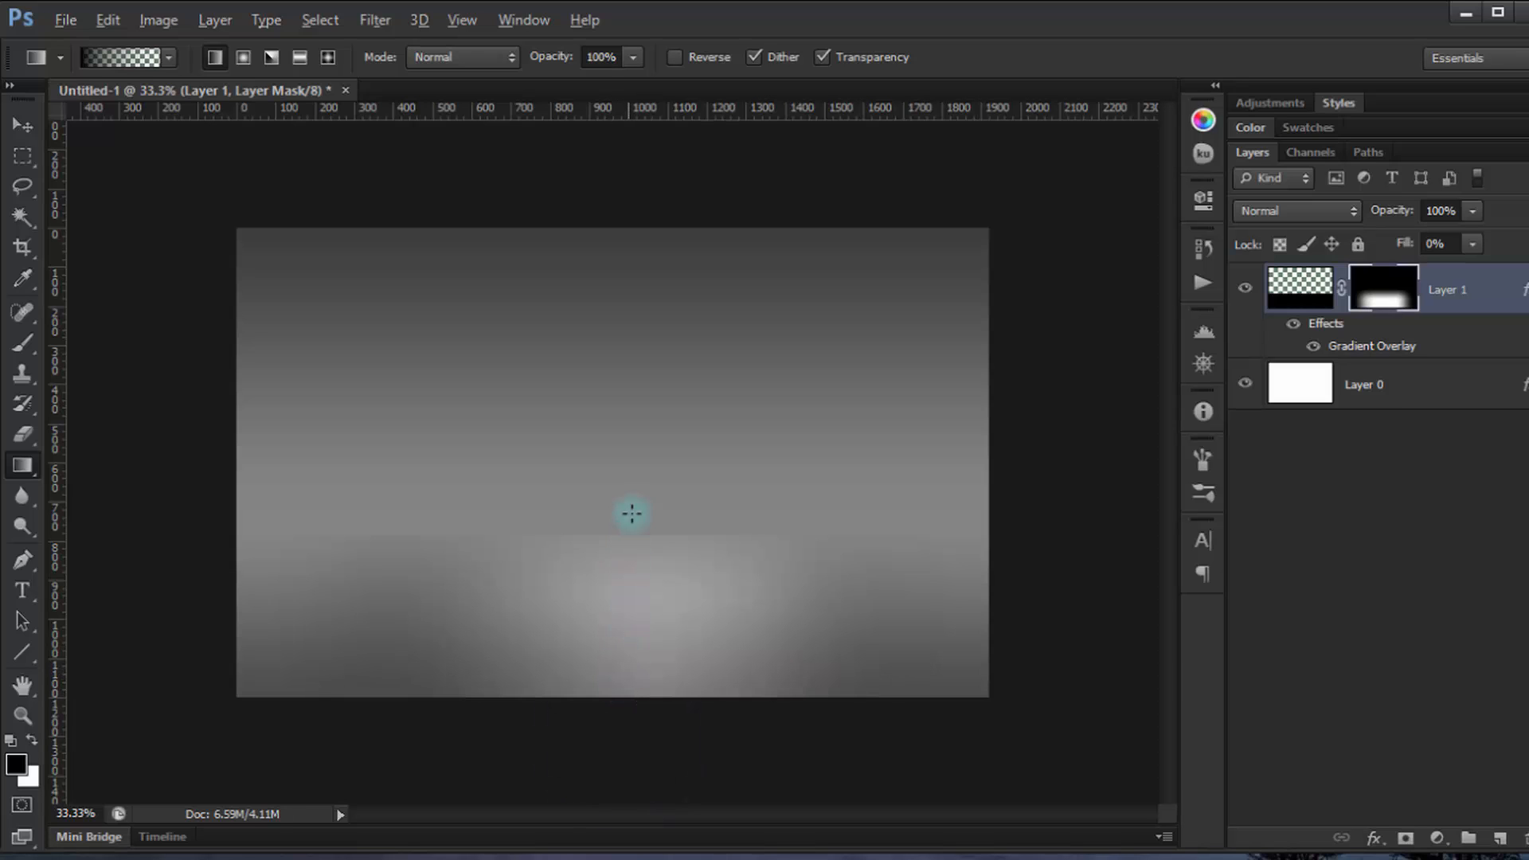
drag(649, 426, 646, 597)
drag(638, 478, 638, 599)
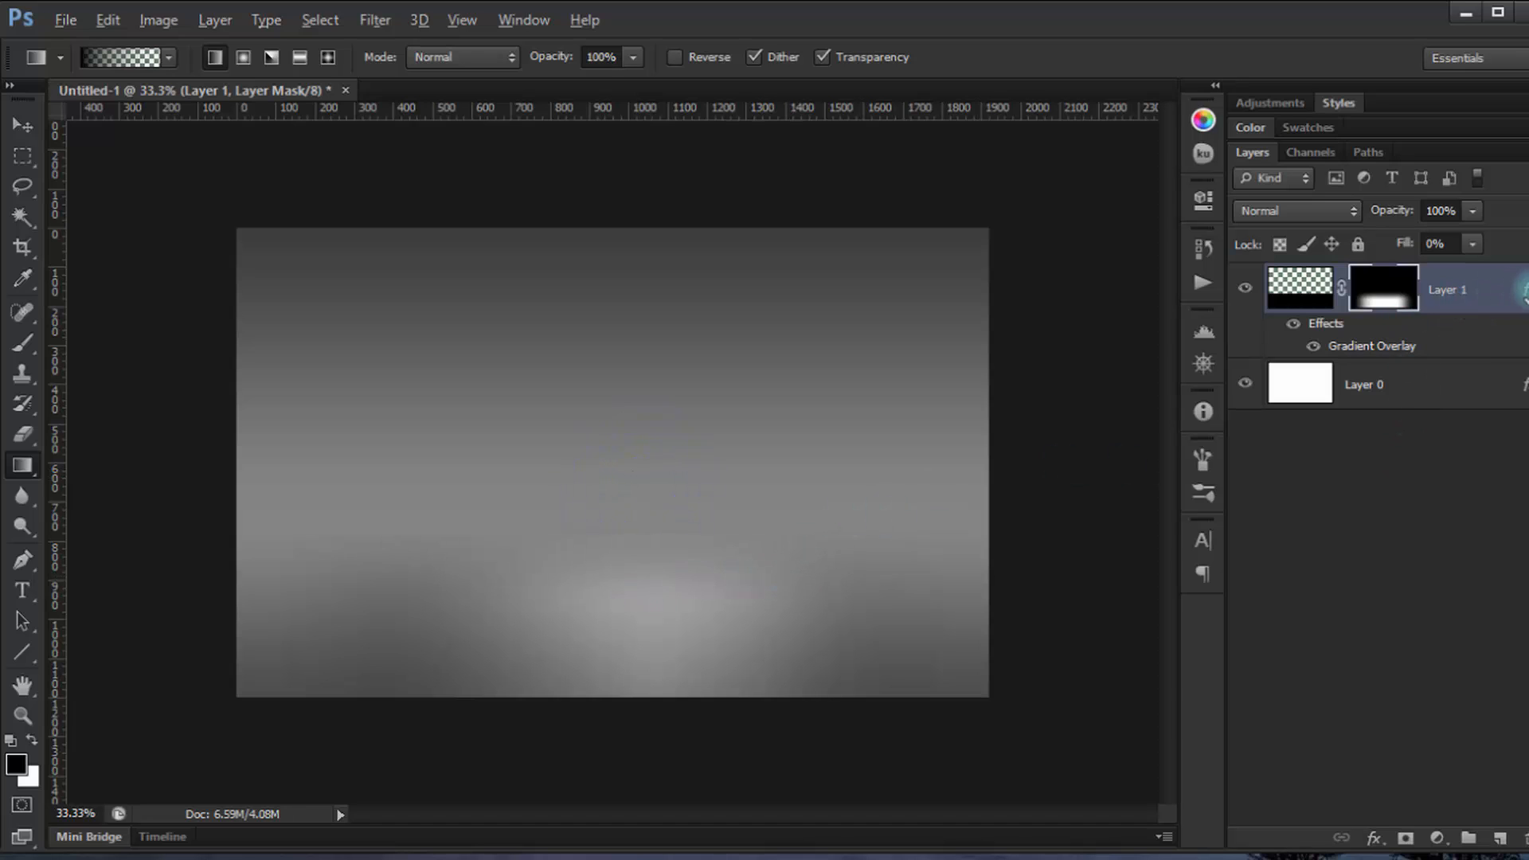
Duplicate Layer 1, flip the copy vertically and move it up so it sits just above the floor.
key(ctrl+j)
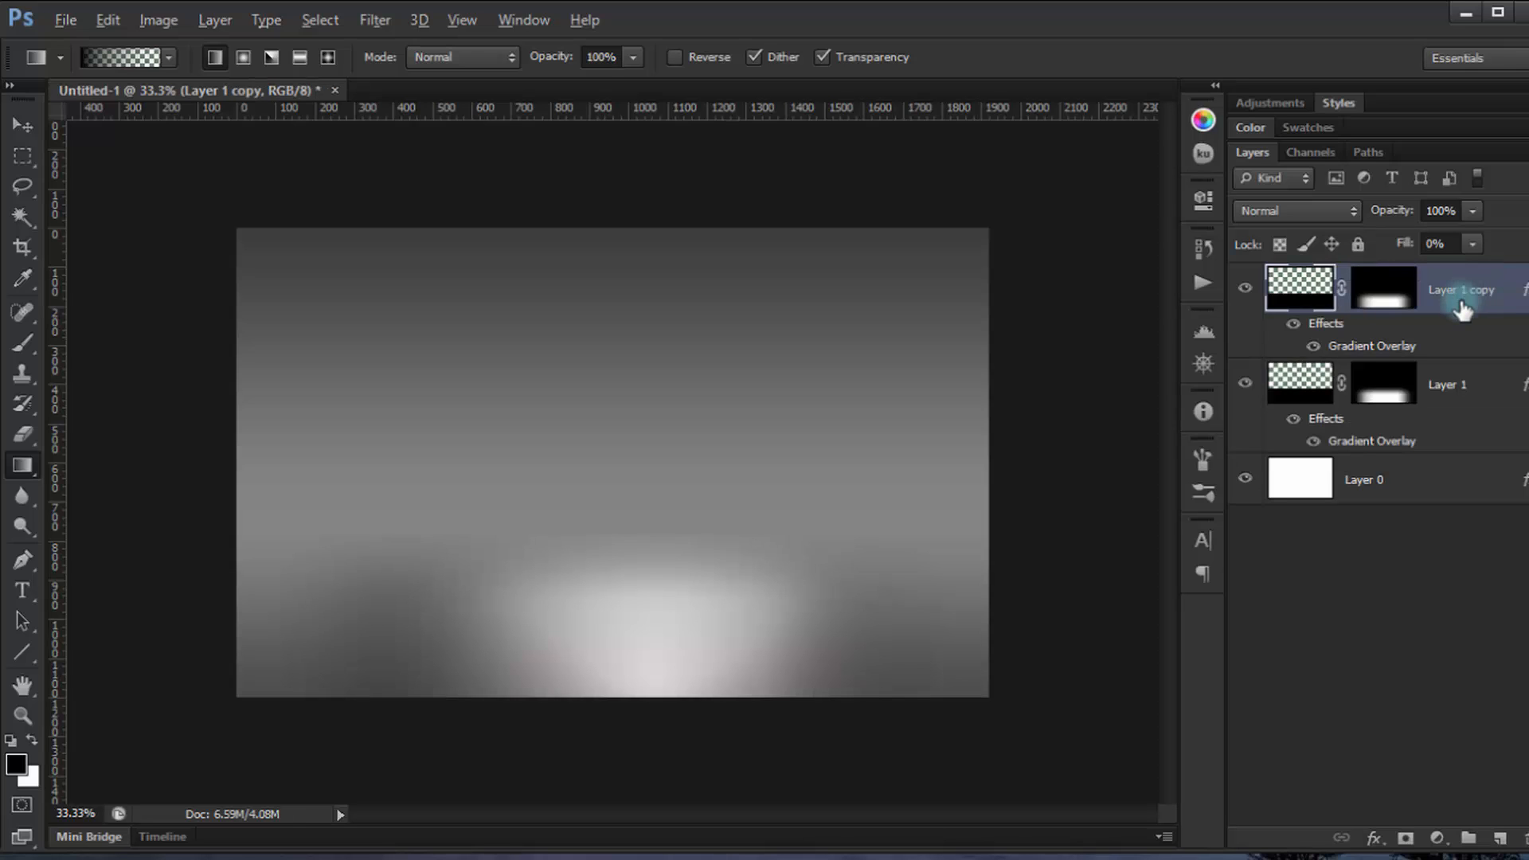
key(ctrl+t)
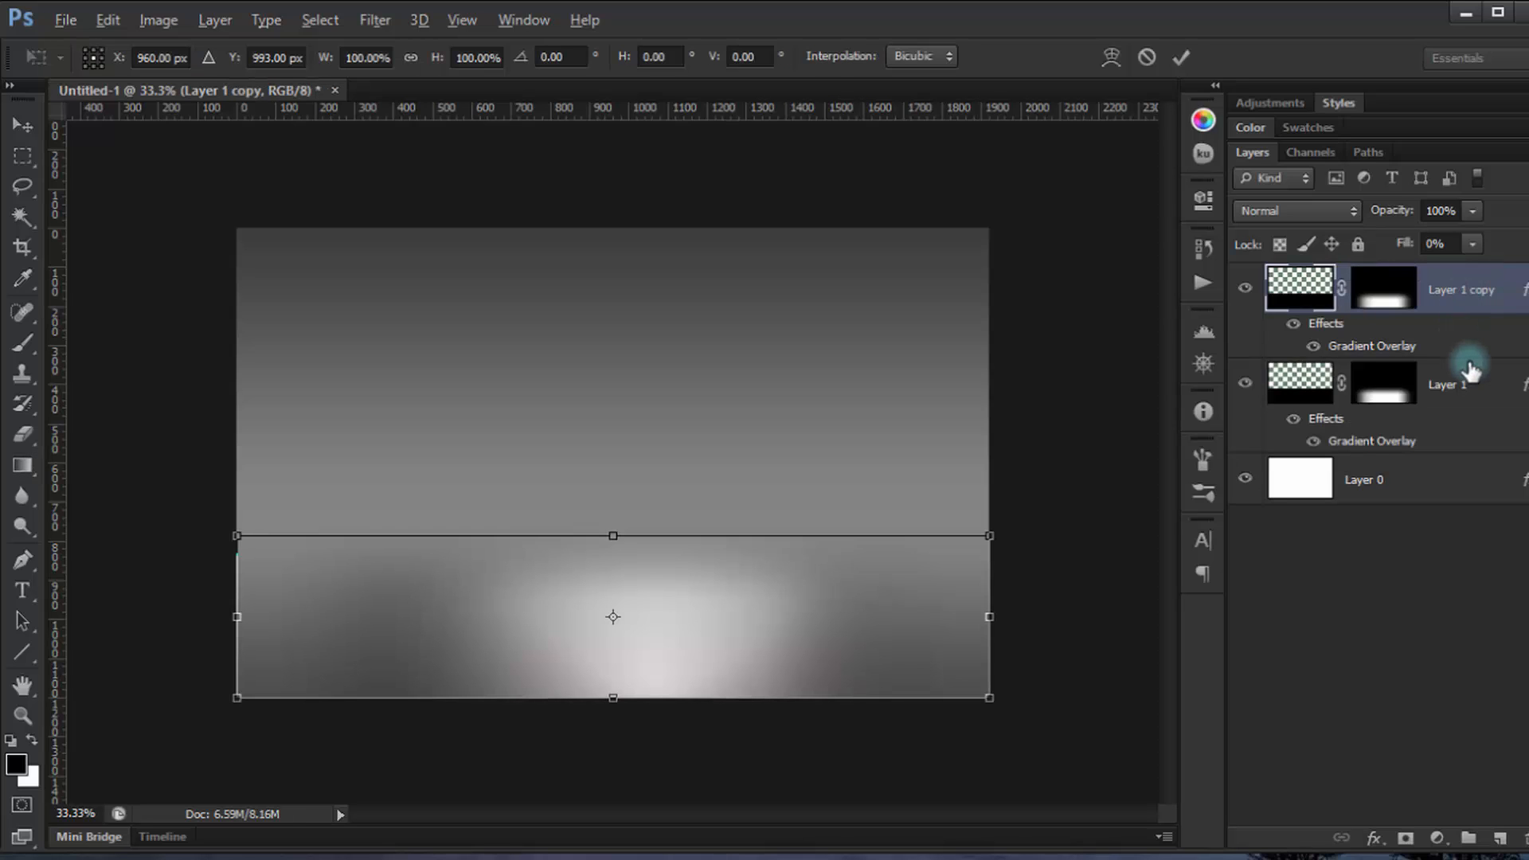
drag(978, 442, 131, 770)
drag(689, 656, 685, 489)
key(Return)
Fade the top and bottom edges of Layer 1 copy with vertical black-to-transparent gradients on its layer mask.
key(g)
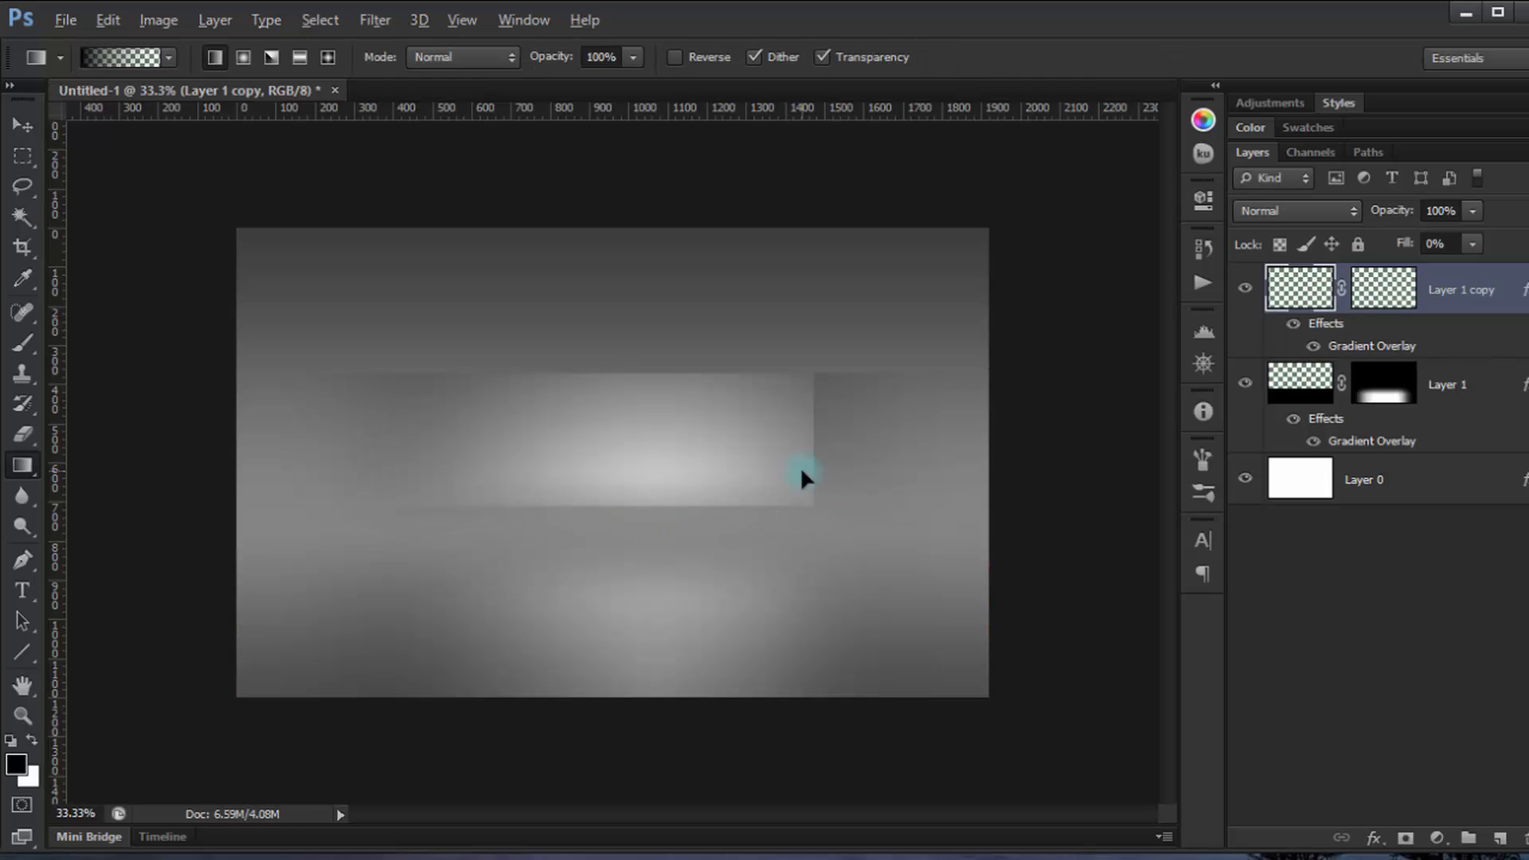
click(1386, 291)
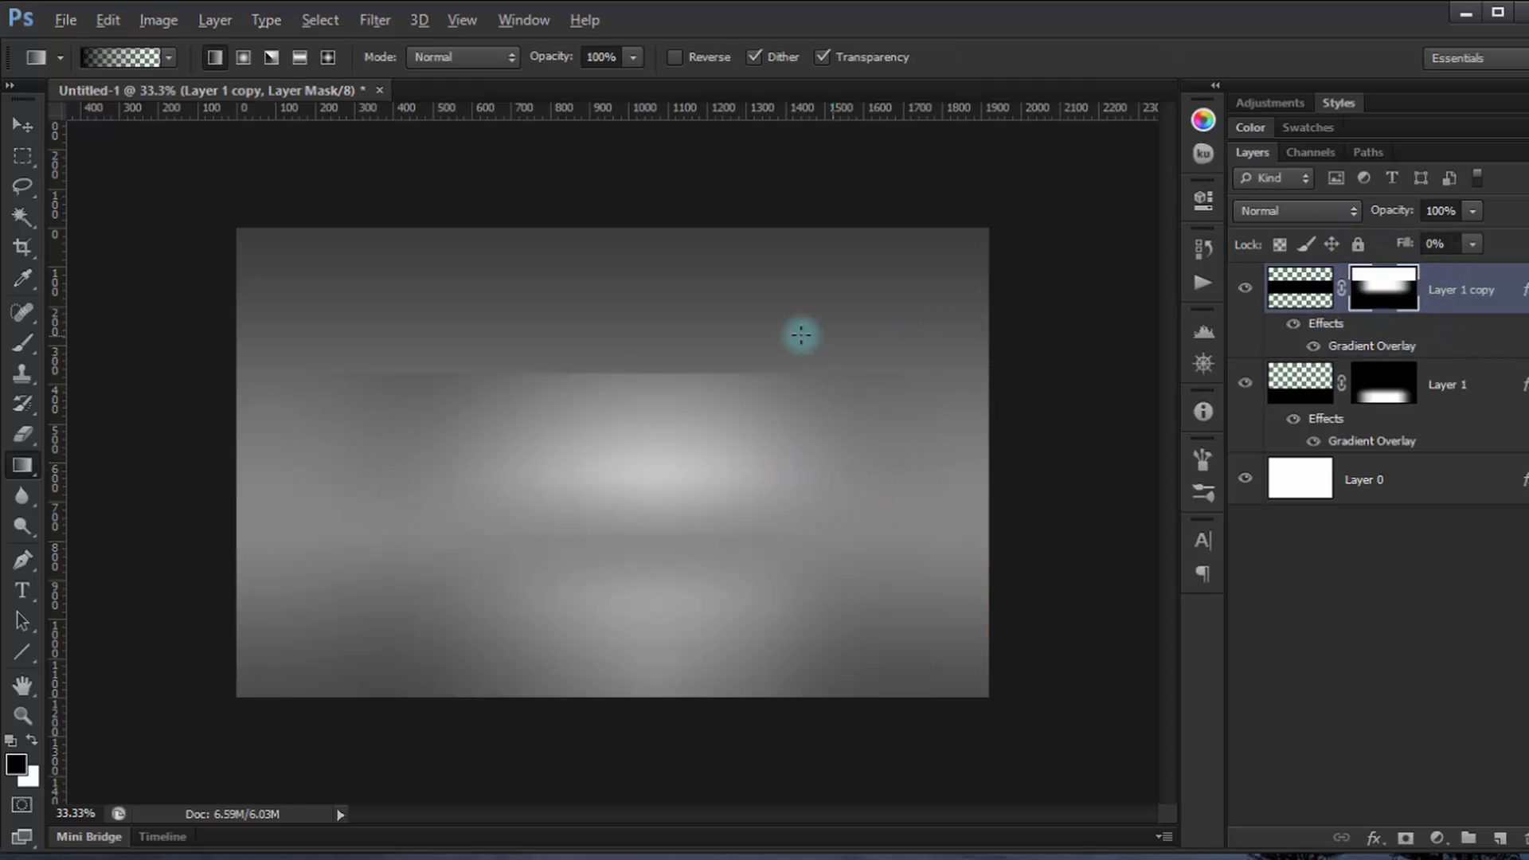
drag(703, 229, 687, 500)
drag(697, 309, 693, 502)
drag(695, 332, 693, 471)
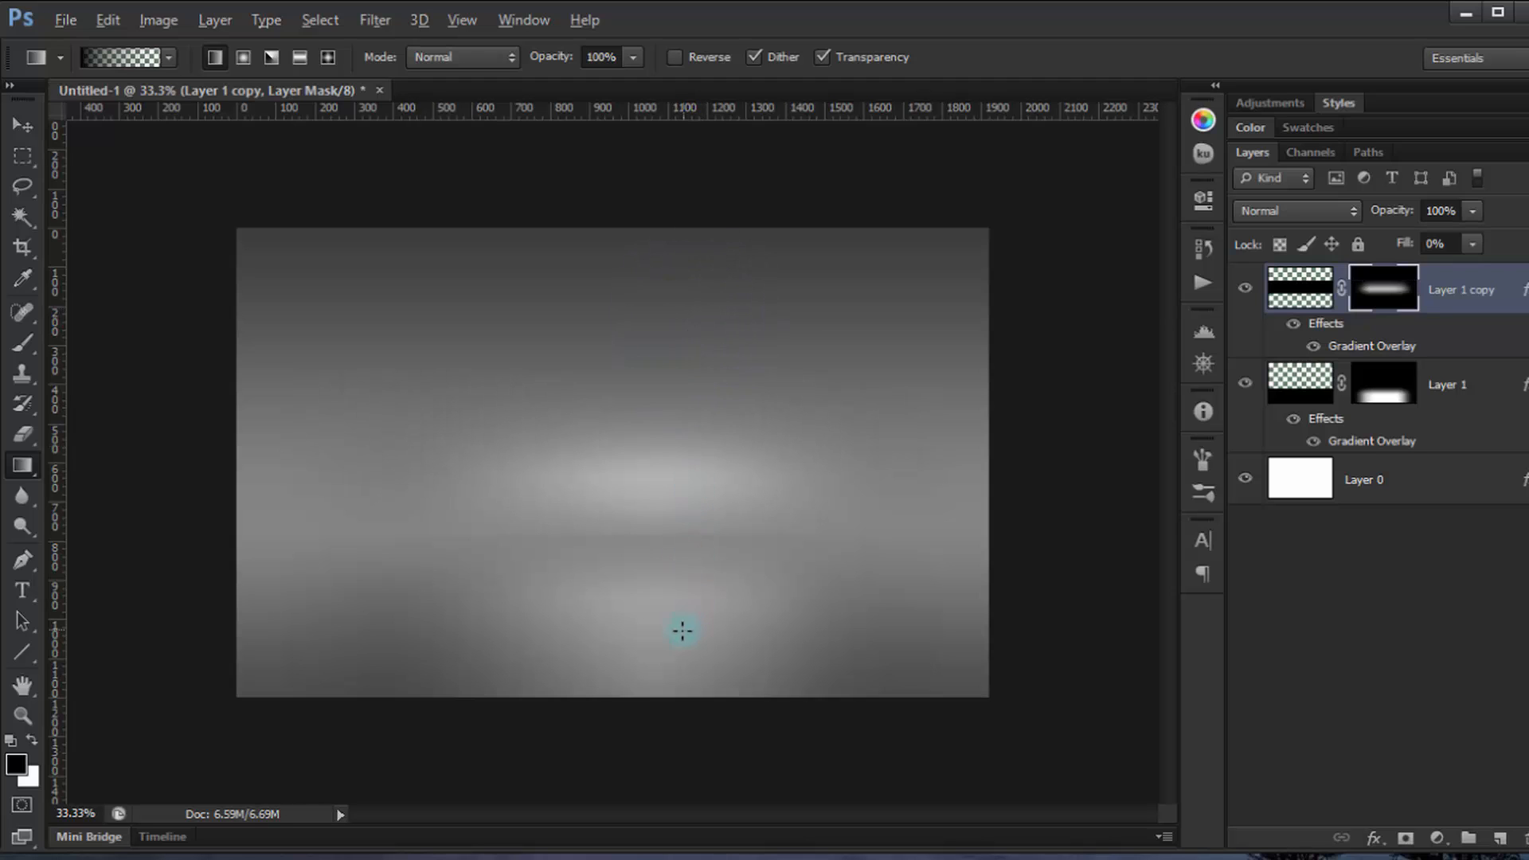
drag(679, 632, 678, 476)
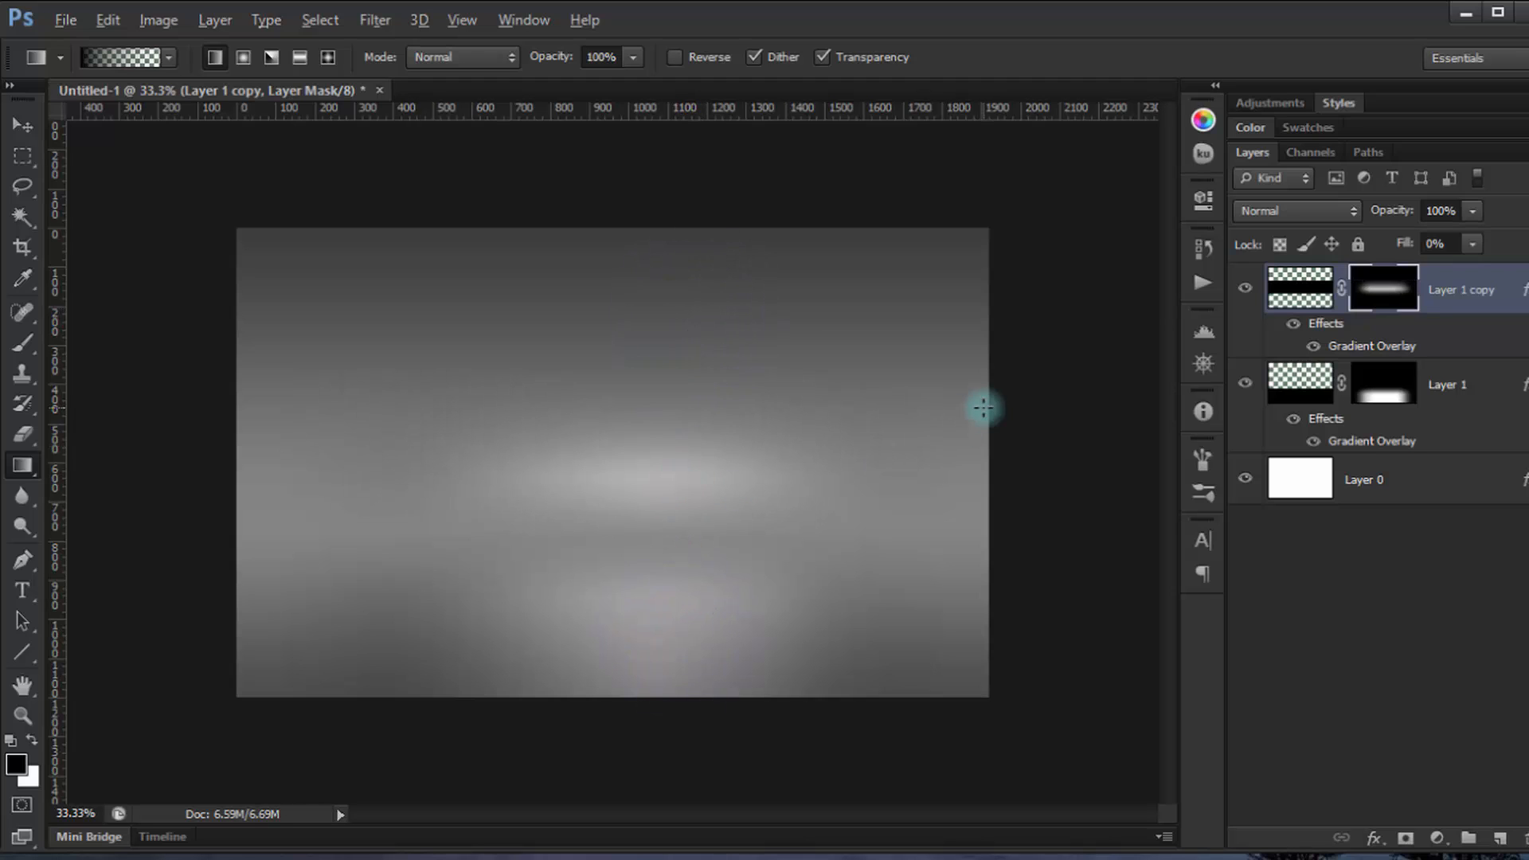
Move Layer 1 copy slightly down toward the floor and soften its bottom edge with upward gradients on its mask.
key(ctrl+t)
key(shift+Down)
key(shift+Down)
key(shift+Down)
key(shift+Down)
key(shift+Down)
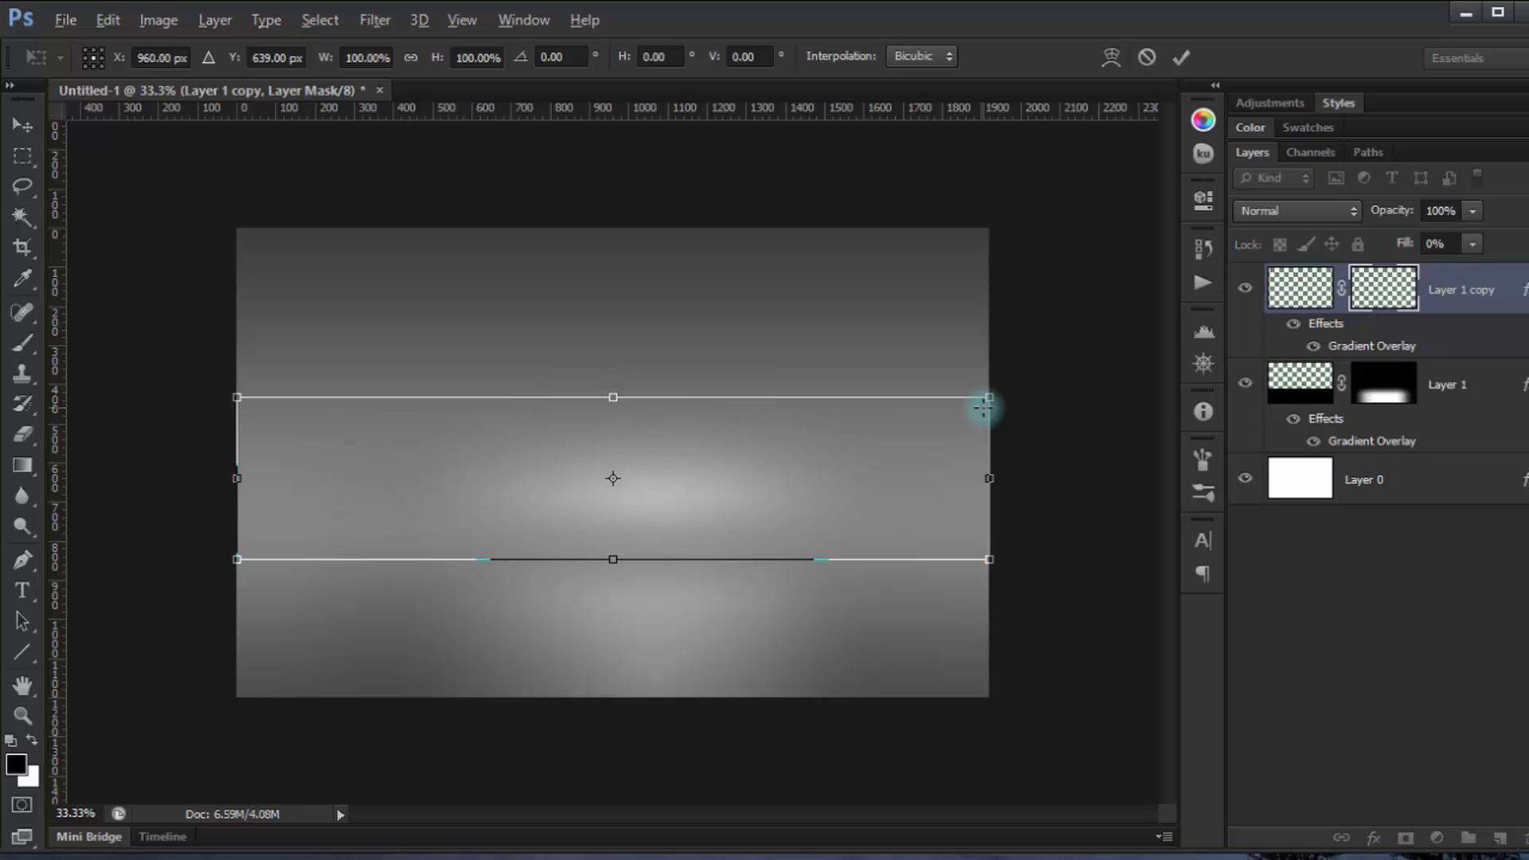
key(Return)
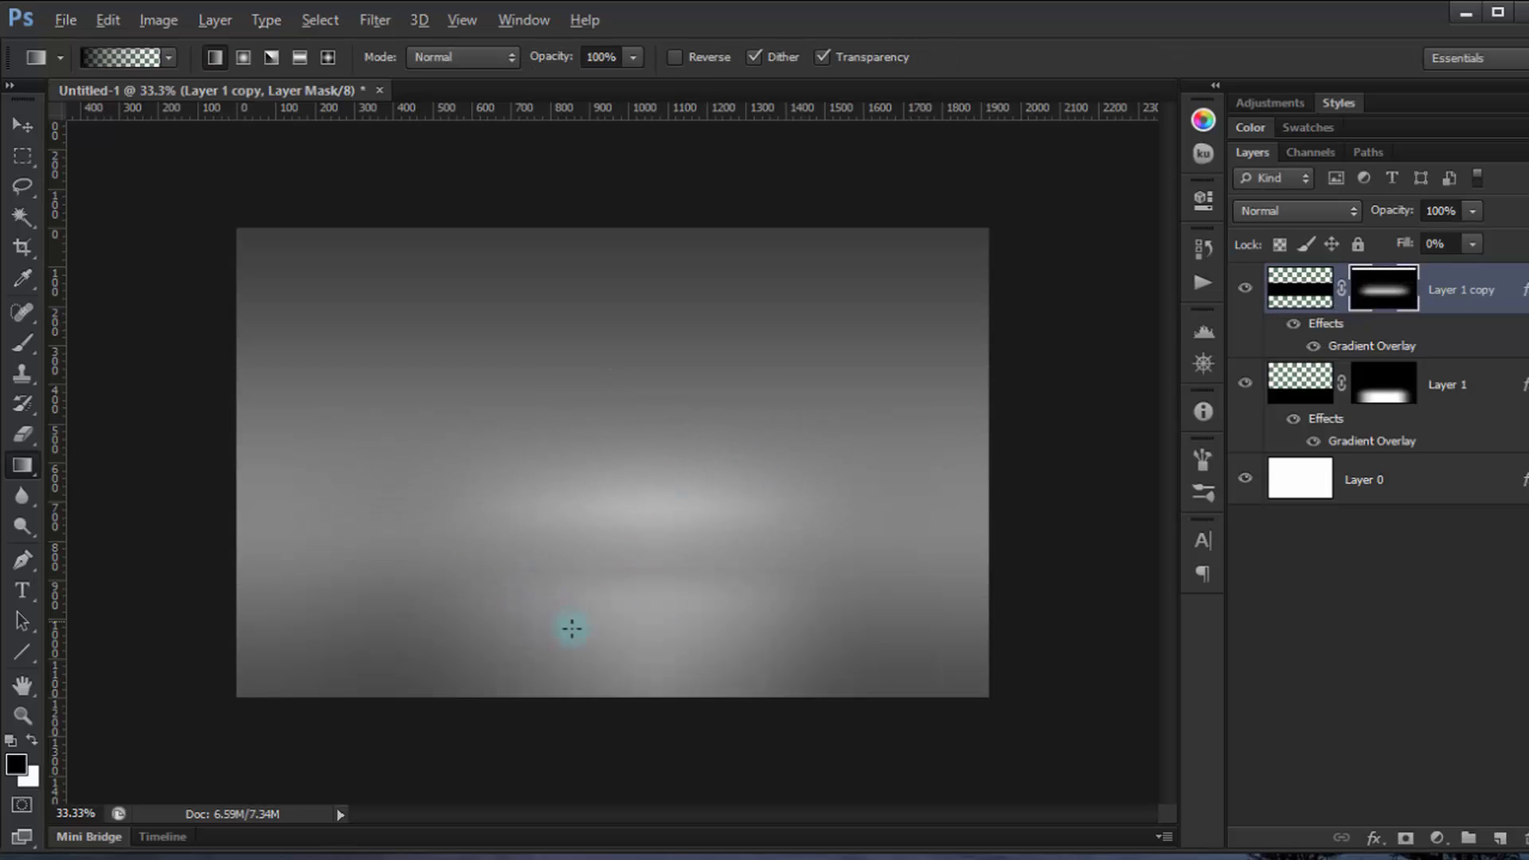
drag(644, 640, 632, 495)
drag(632, 607, 635, 488)
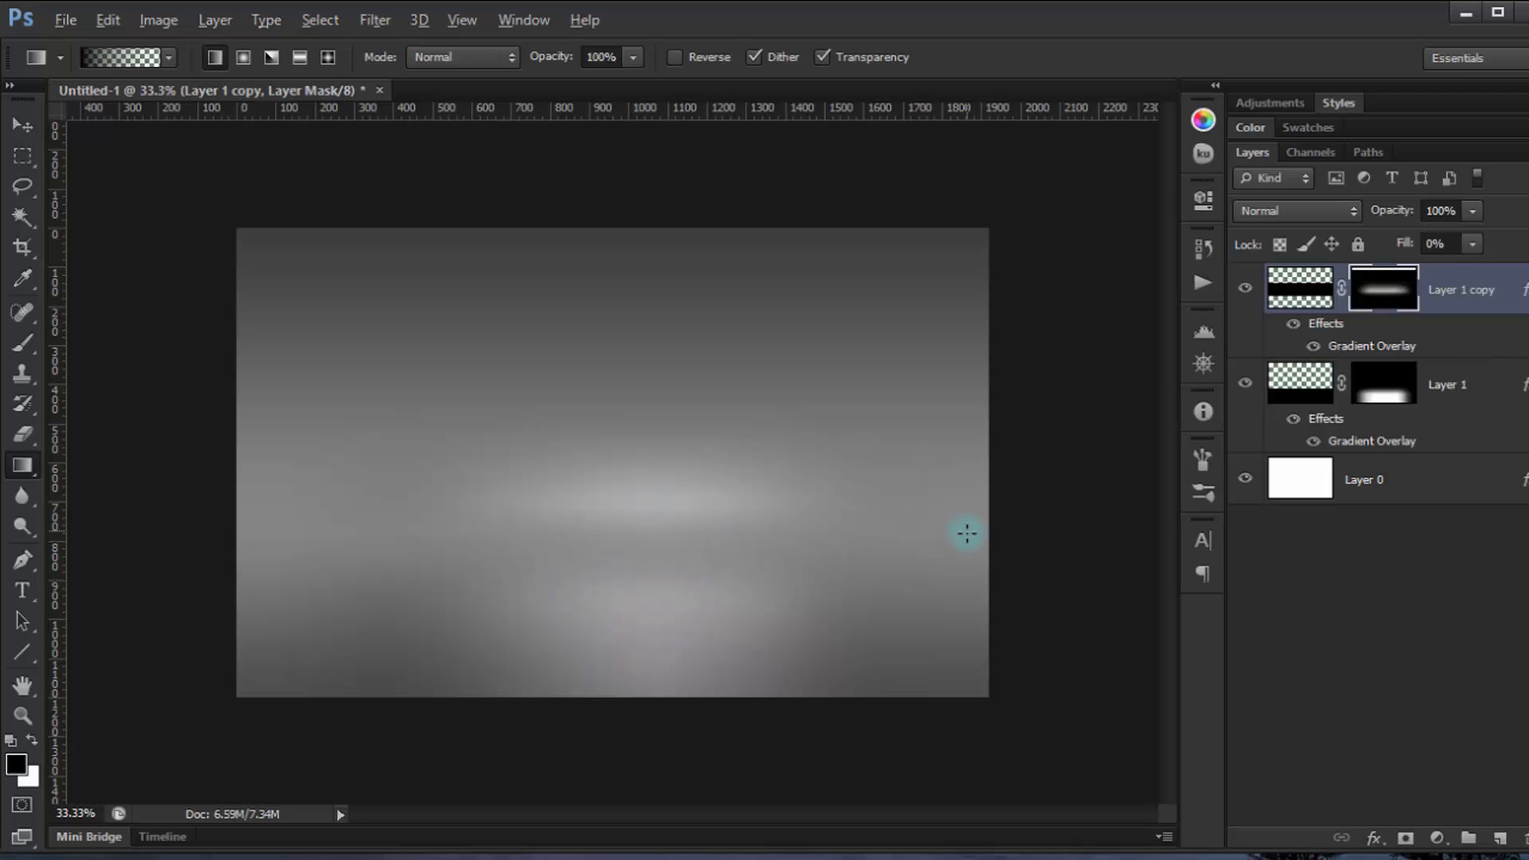
click(22, 590)
click(428, 502)
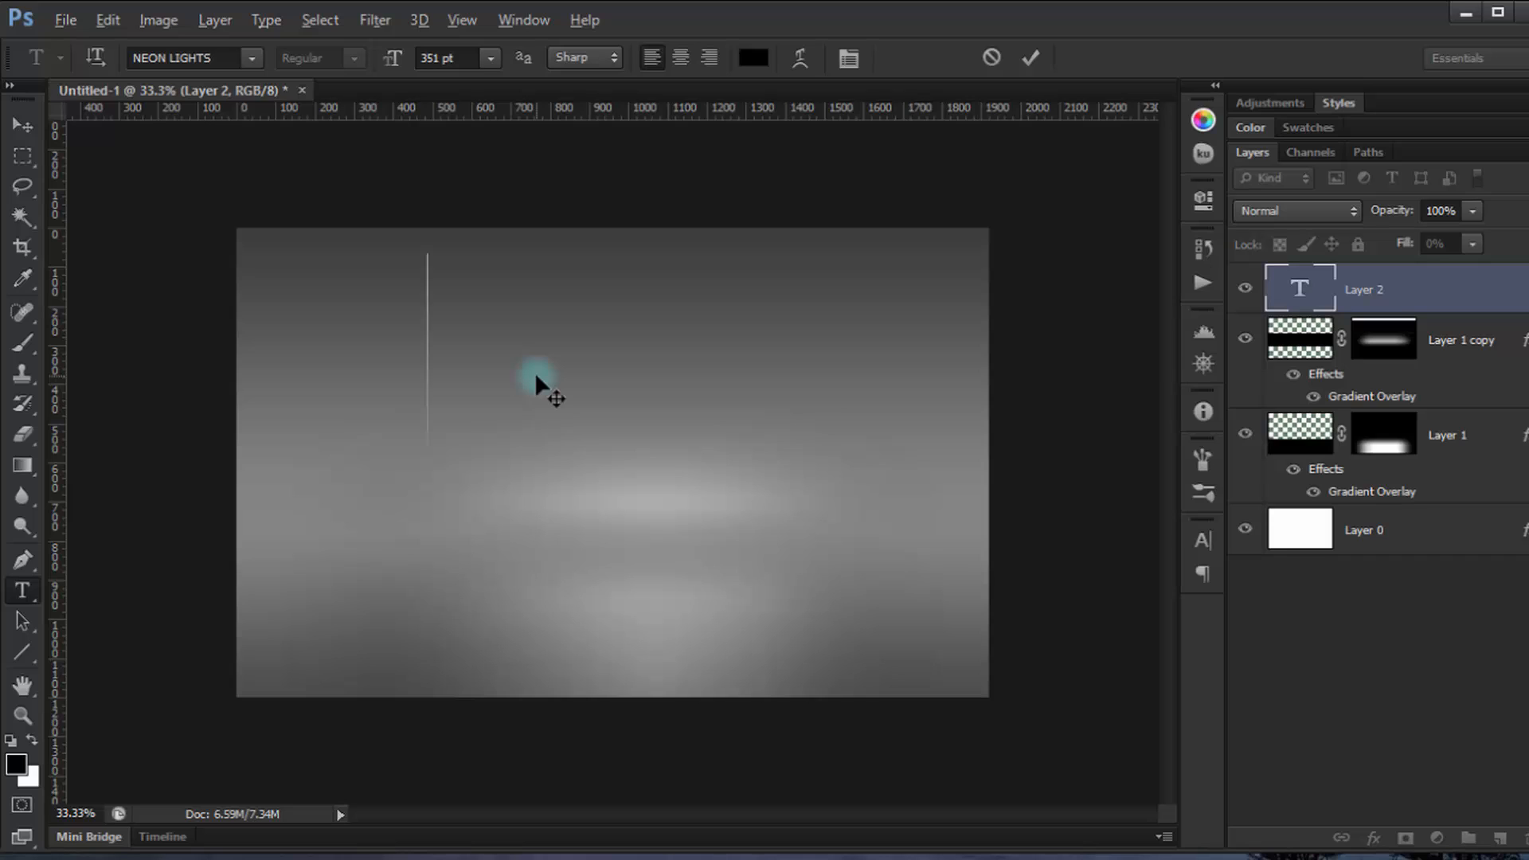
text(n)
key(BackSpace)
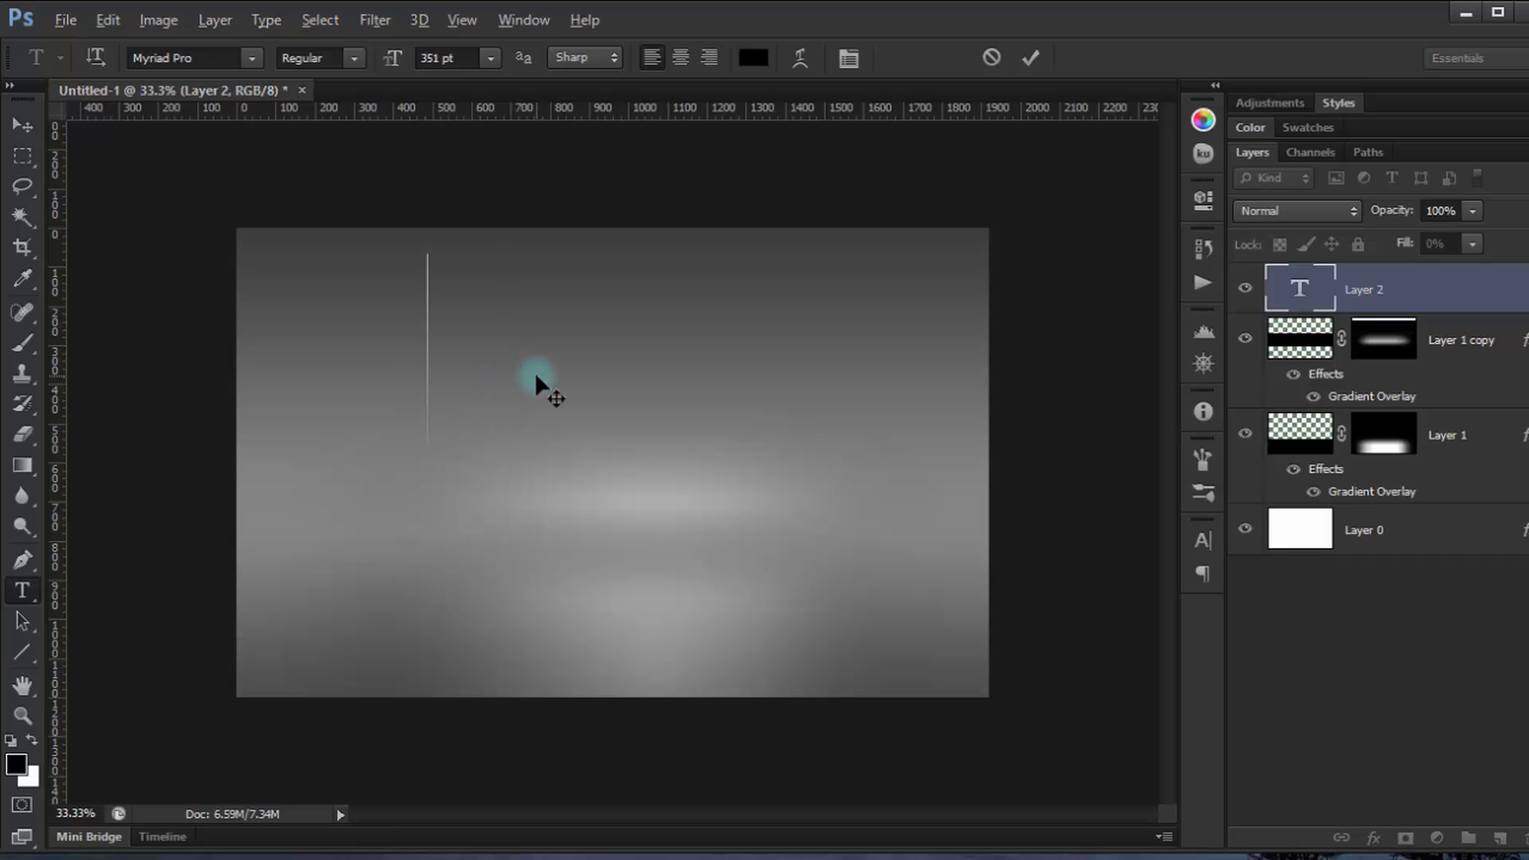
text(N)
key(BackSpace)
key(Escape)
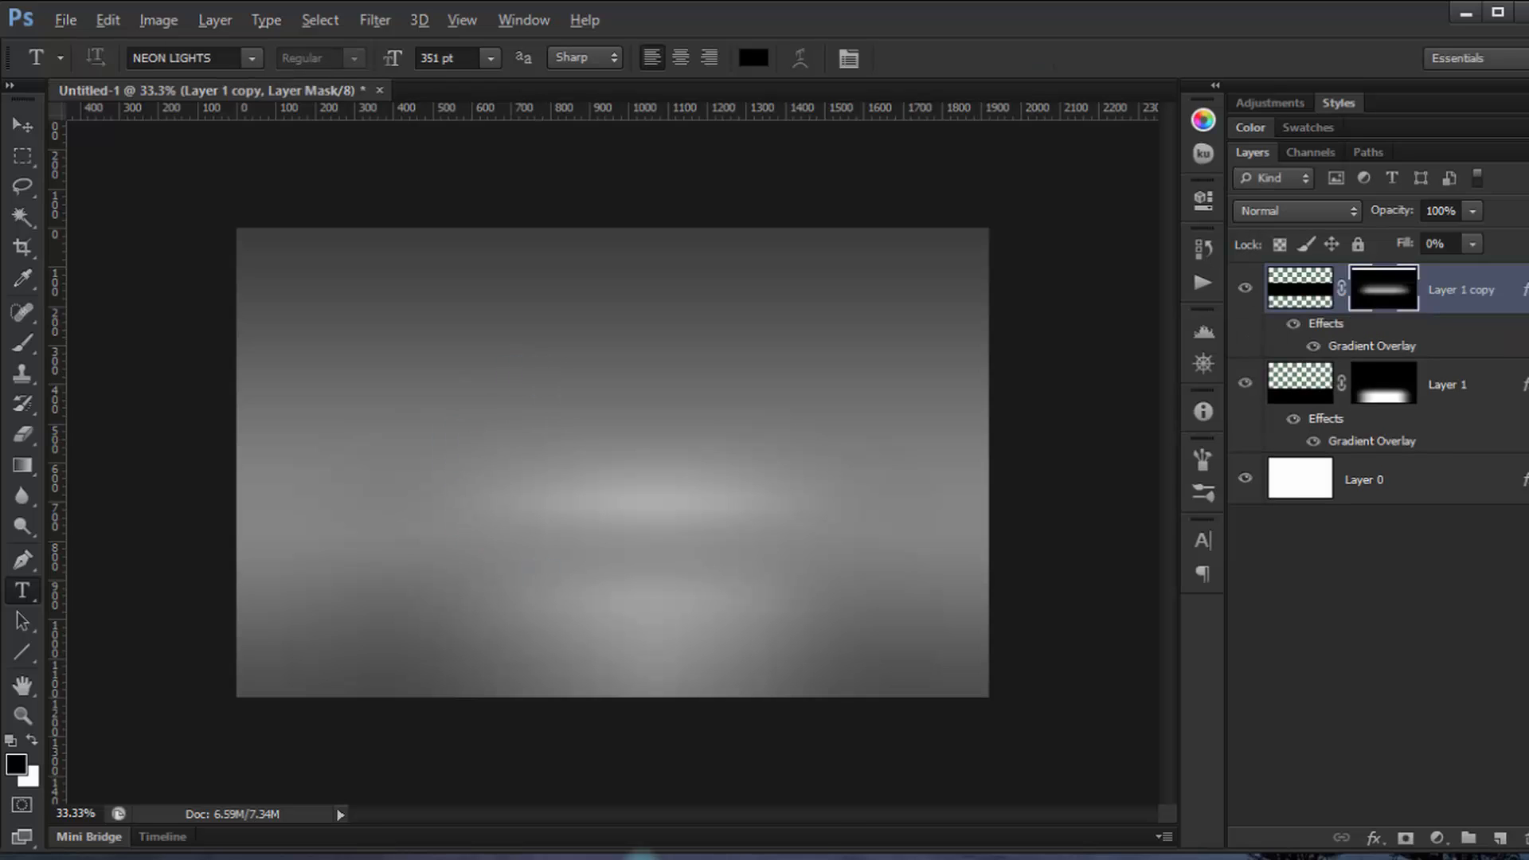
Add the text NEON in the NEON LIGHTS font at 351 pt, in black, near the canvas's upper edge.
click(530, 390)
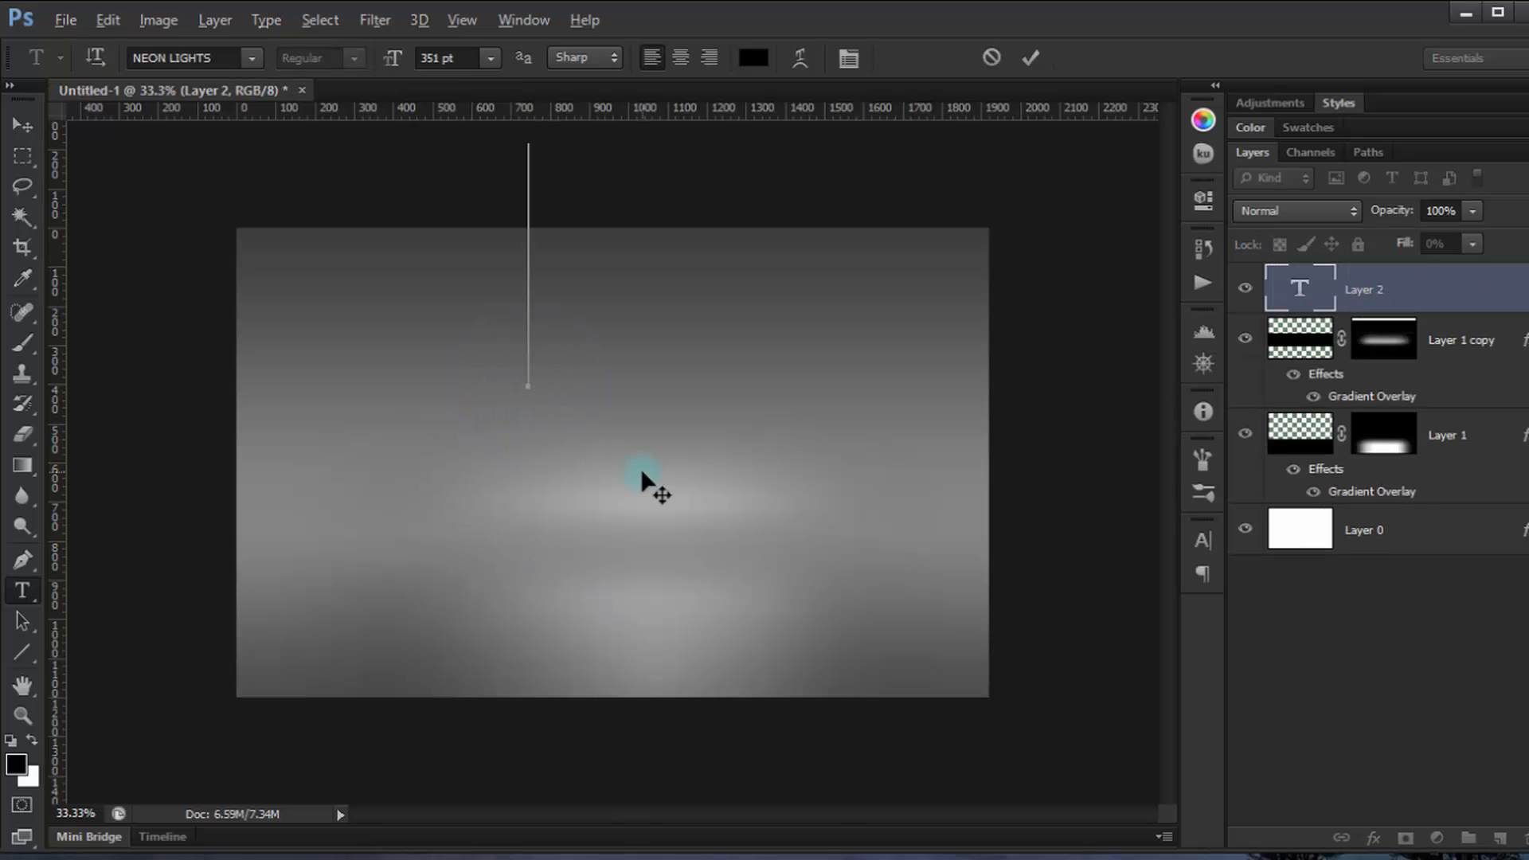
text(NEO)
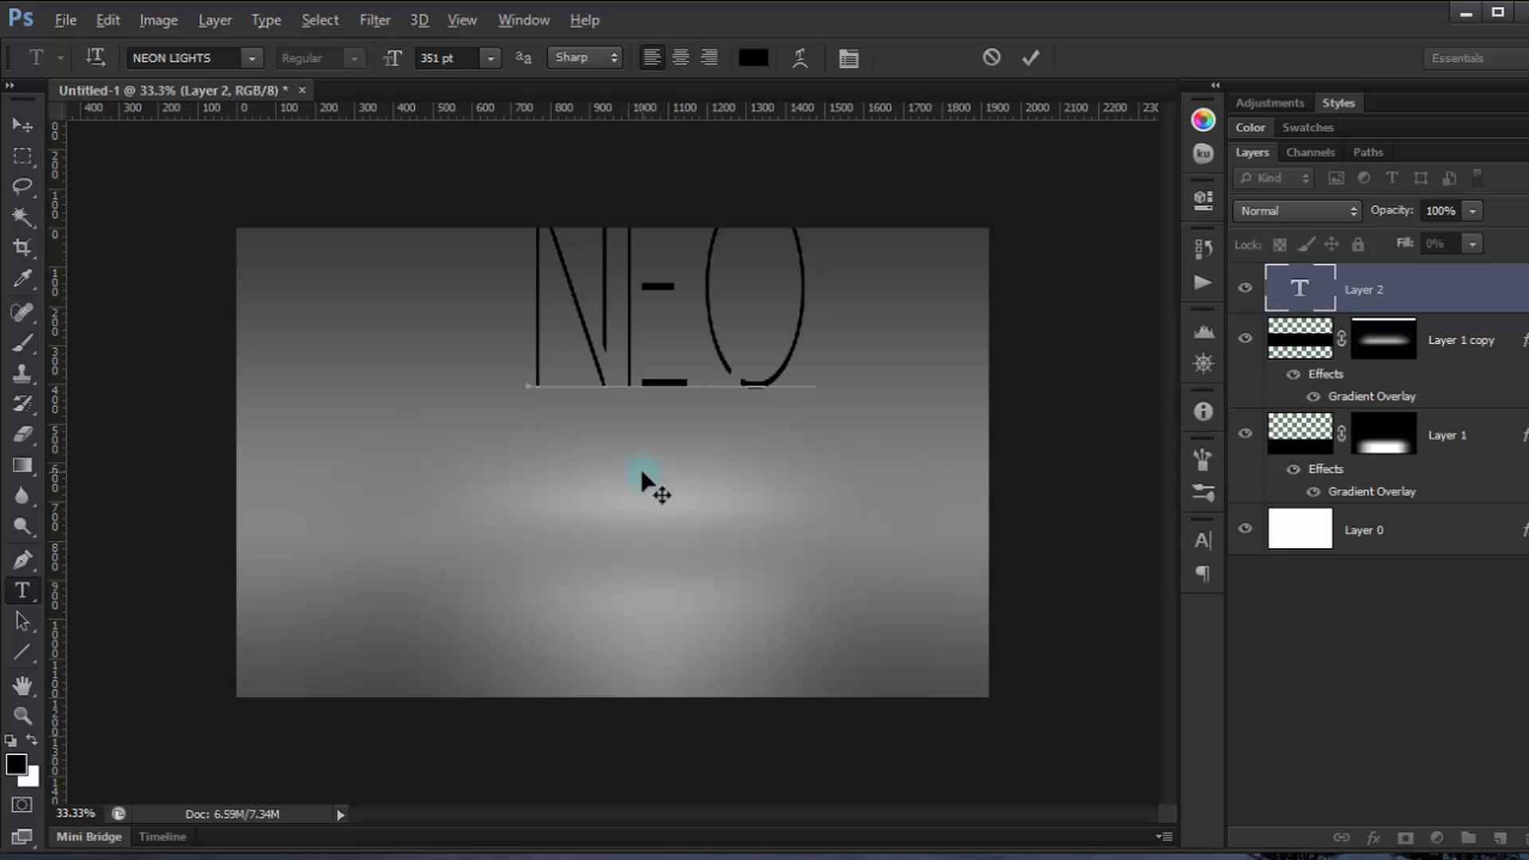
text(P)
key(BackSpace)
text(ON)
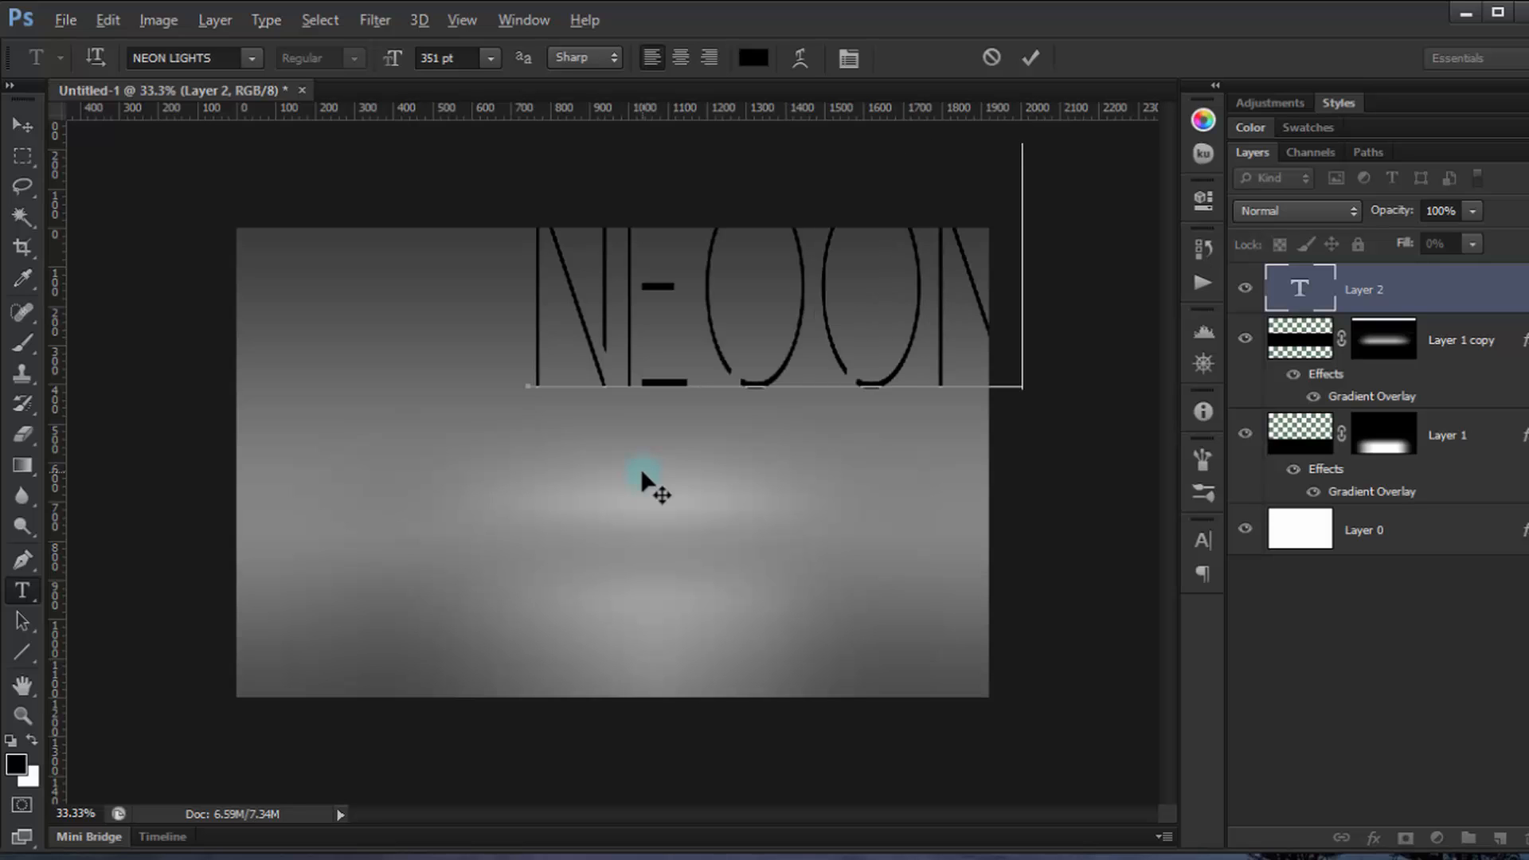
key(Left)
key(Left)
key(Right)
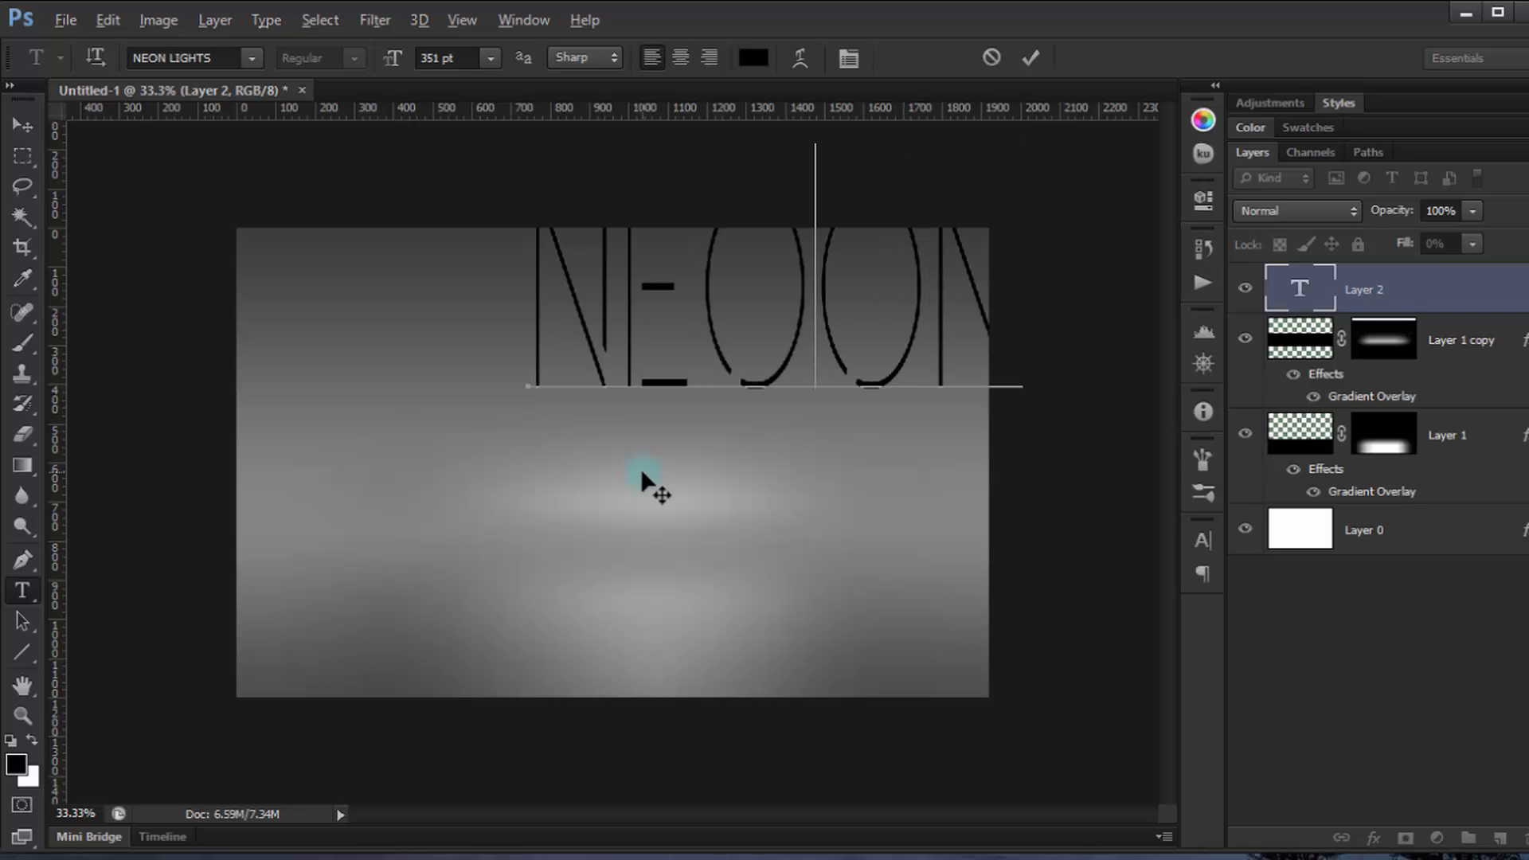
key(Left)
key(Delete)
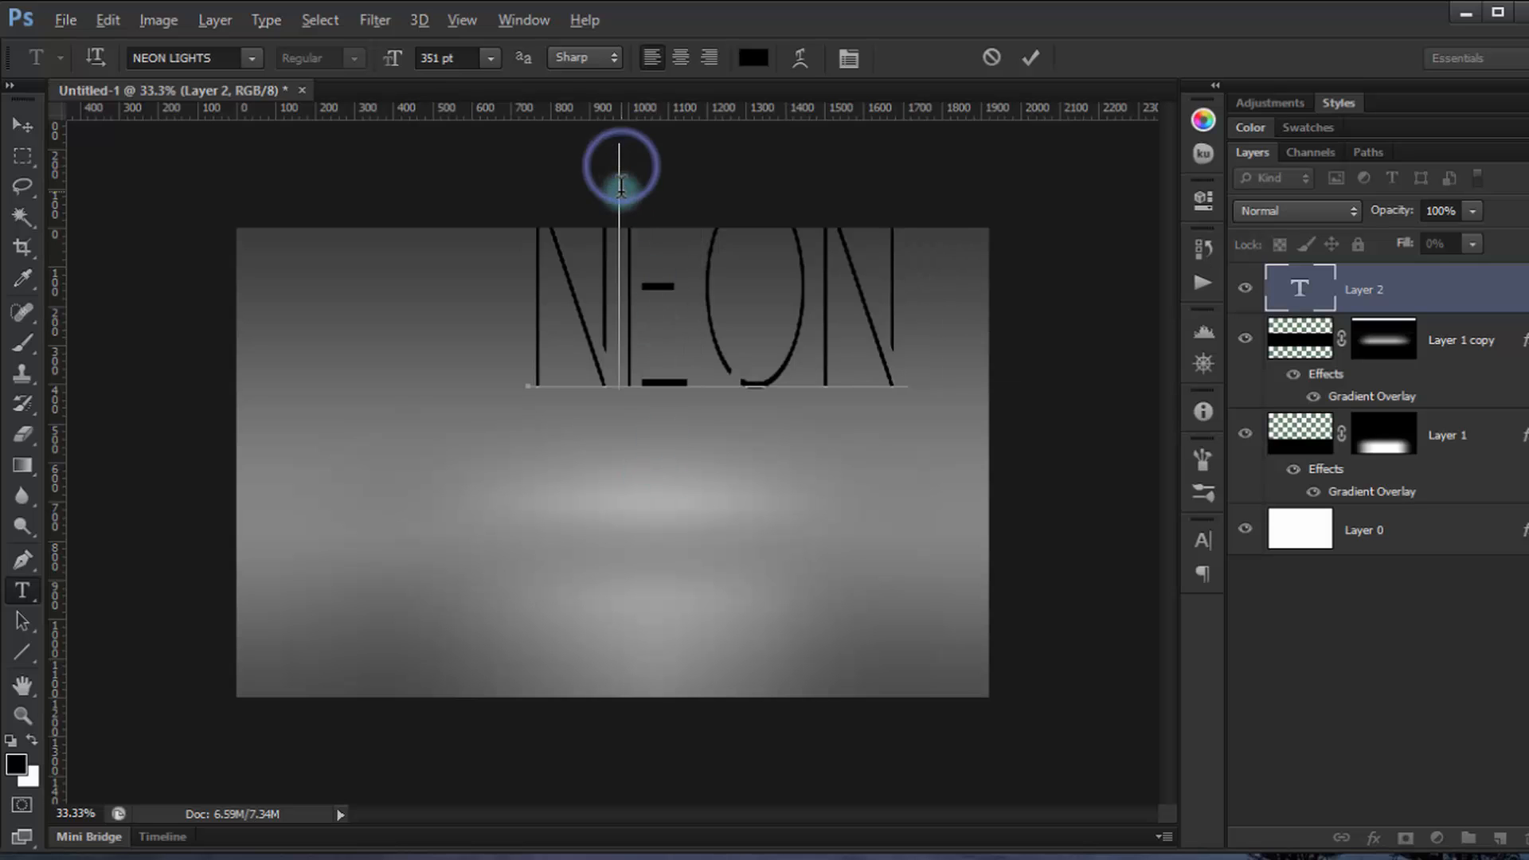
Move the NEON text down and left to the middle of the canvas, and collapse both floor layers' effect lists.
click(22, 125)
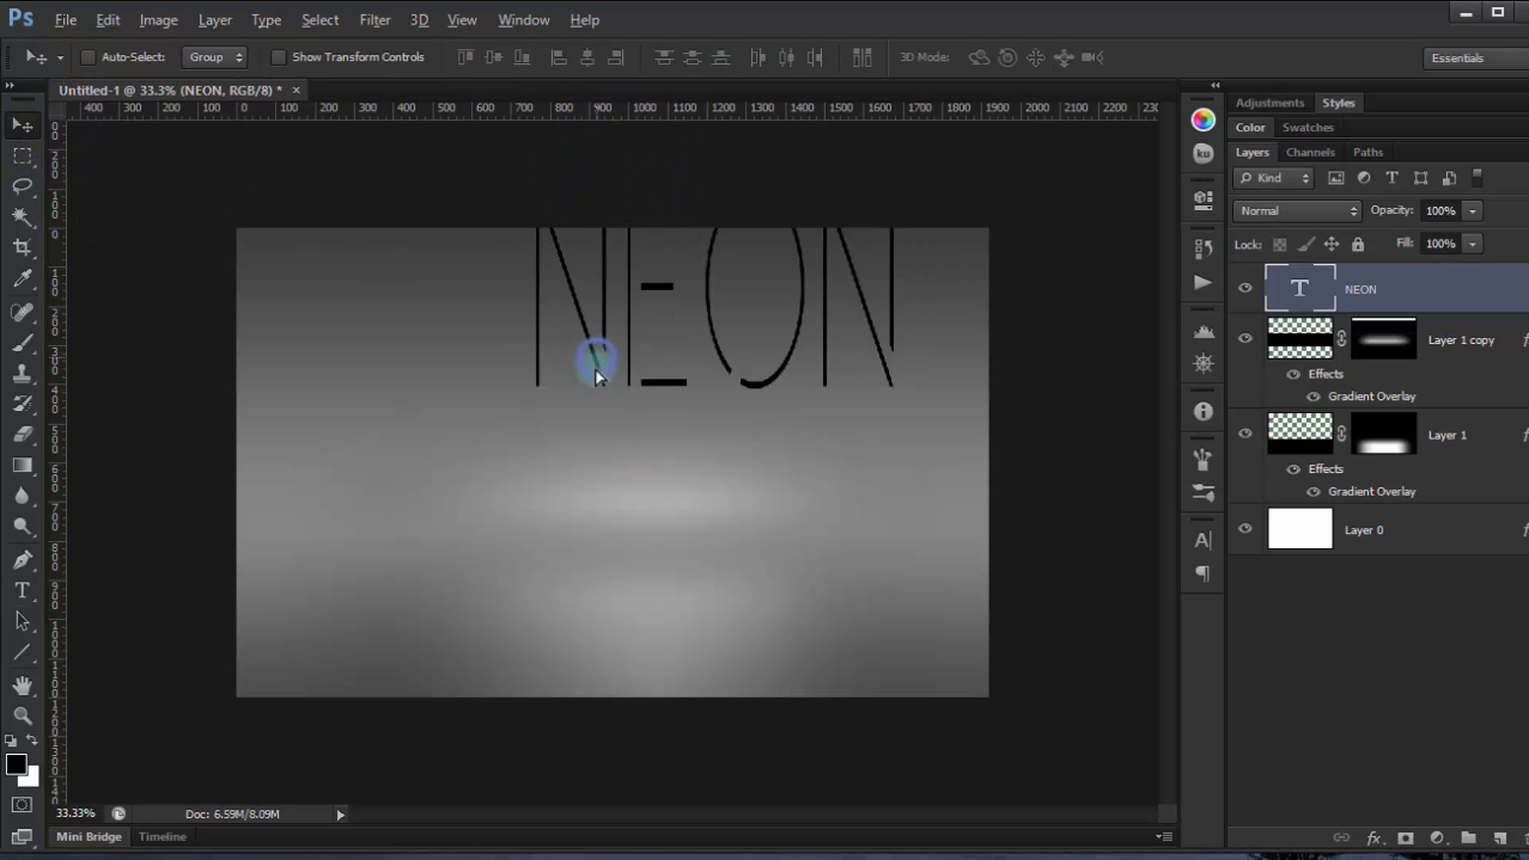
drag(594, 370, 542, 510)
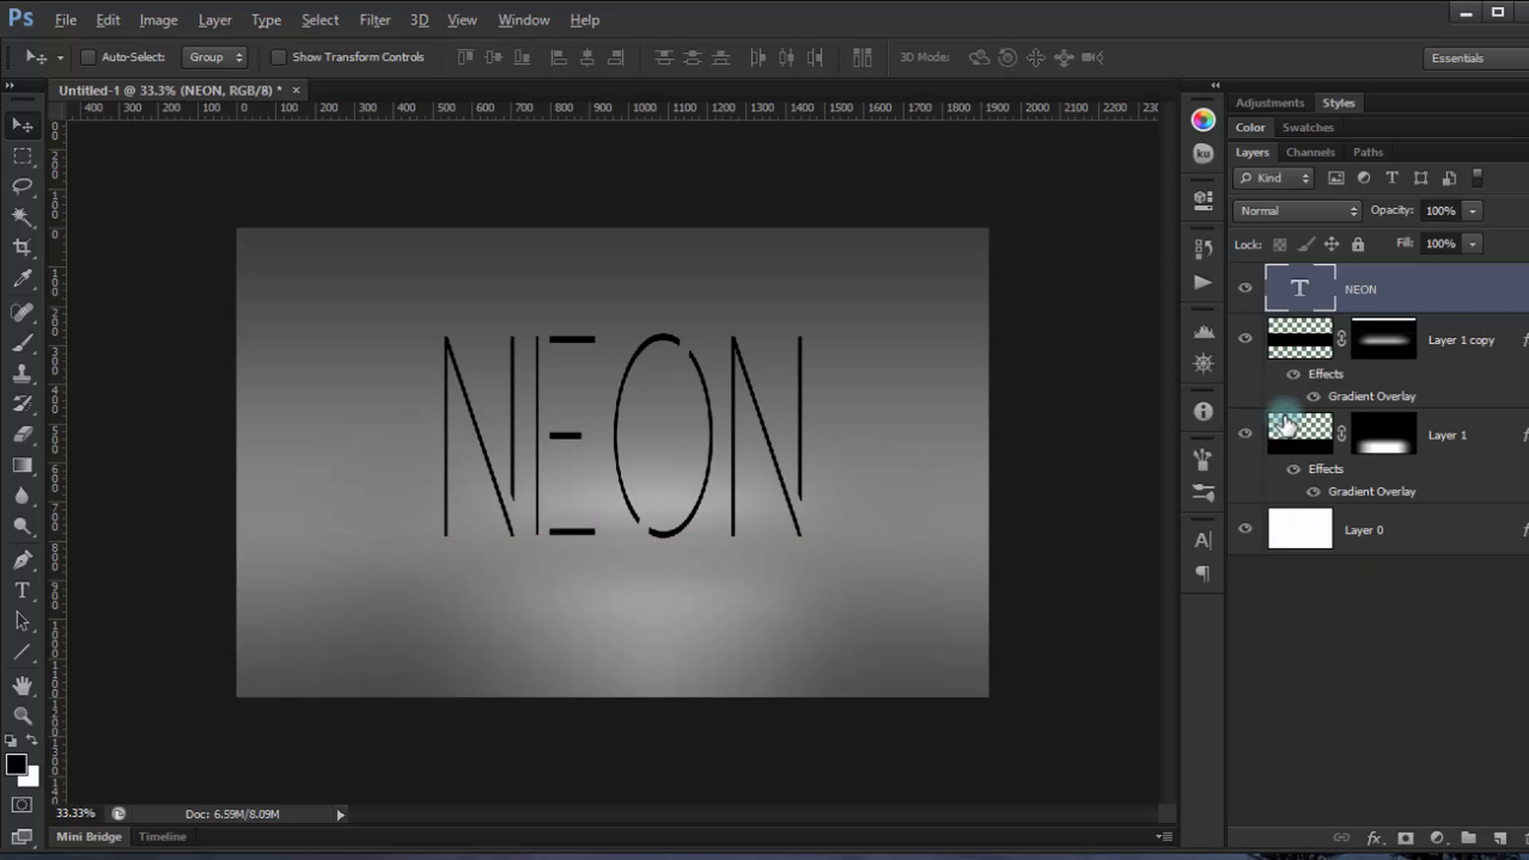
click(1525, 341)
click(1525, 390)
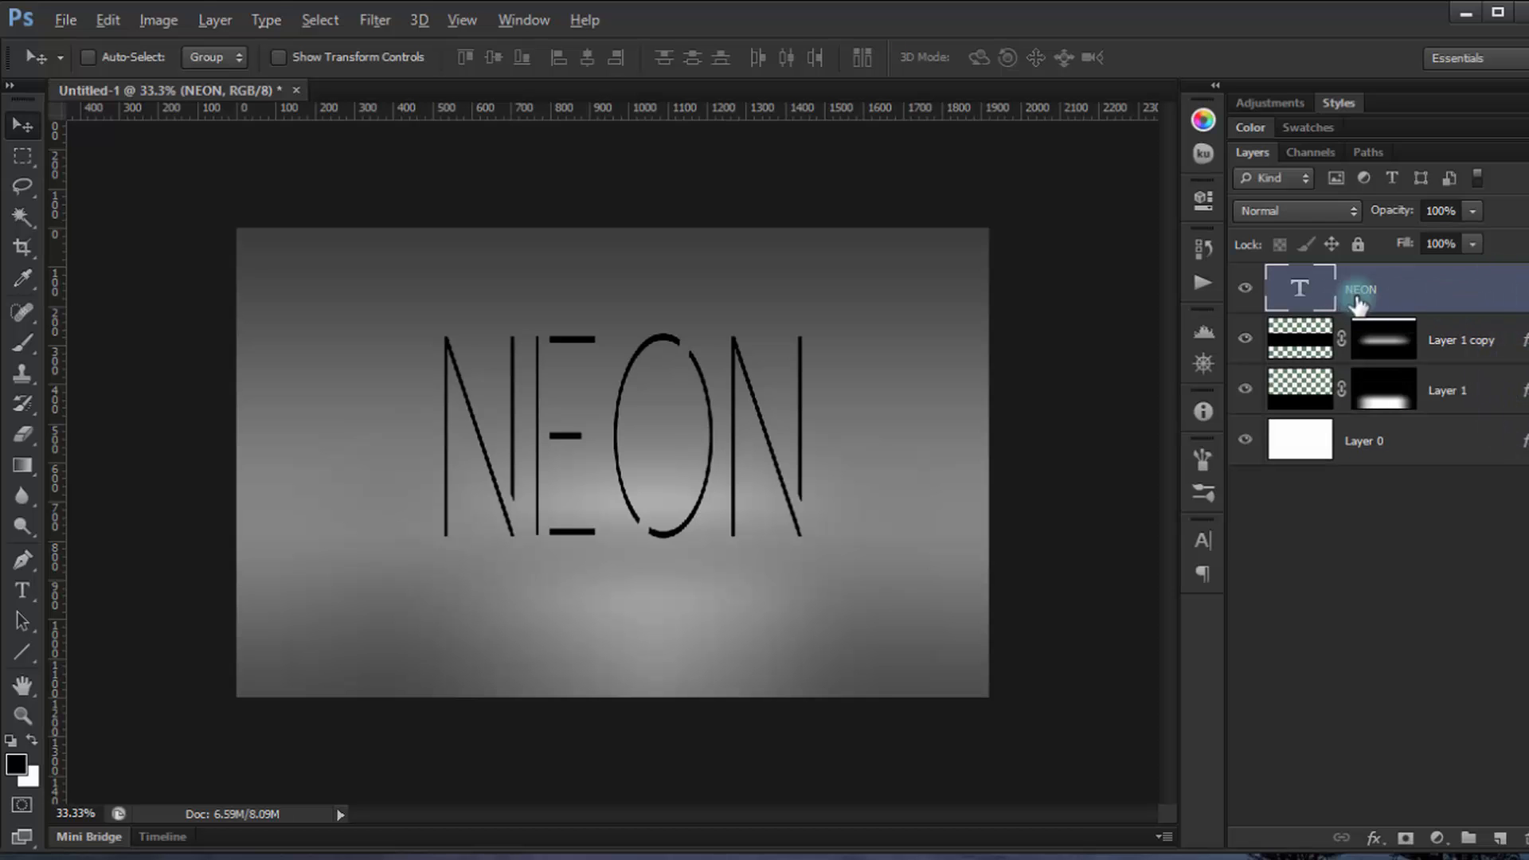
Add a Drop Shadow to the NEON text layer and set its angle to 90°.
double_click(1518, 293)
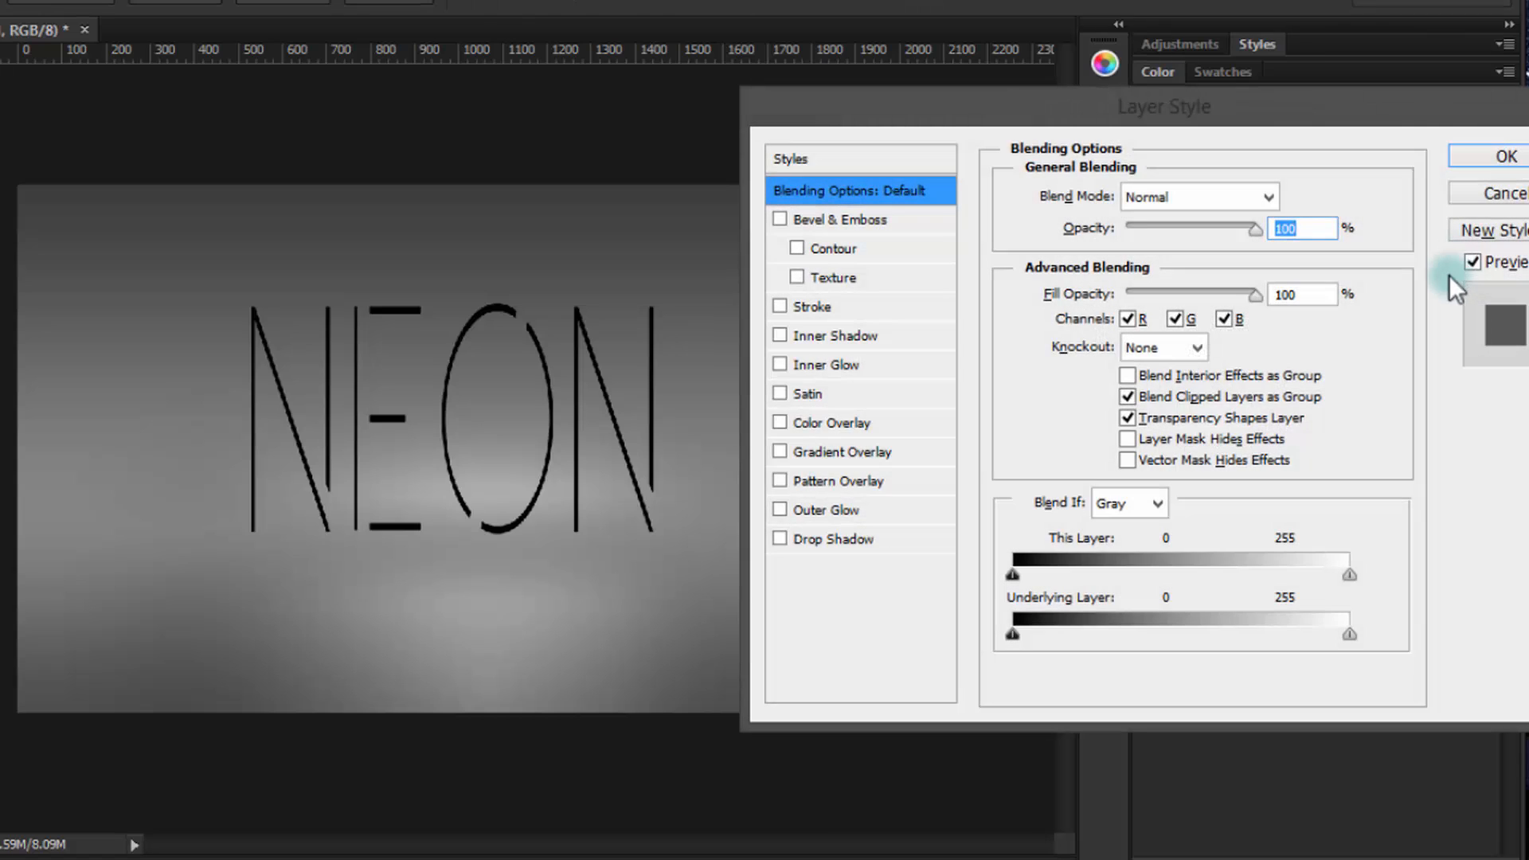
click(1505, 160)
click(867, 536)
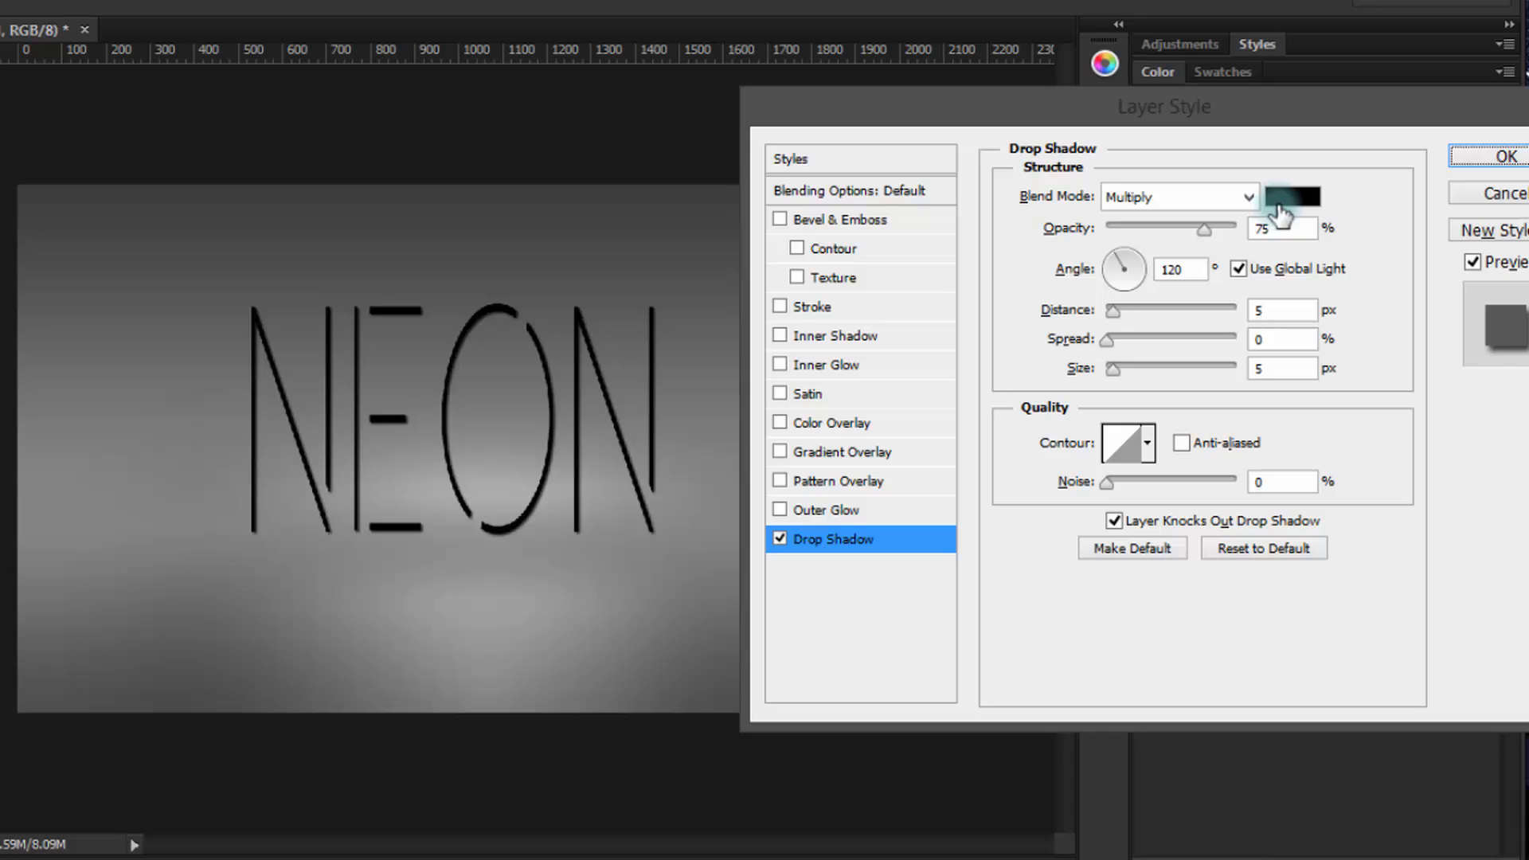
click(1295, 231)
drag(1294, 231, 1275, 234)
double_click(1199, 273)
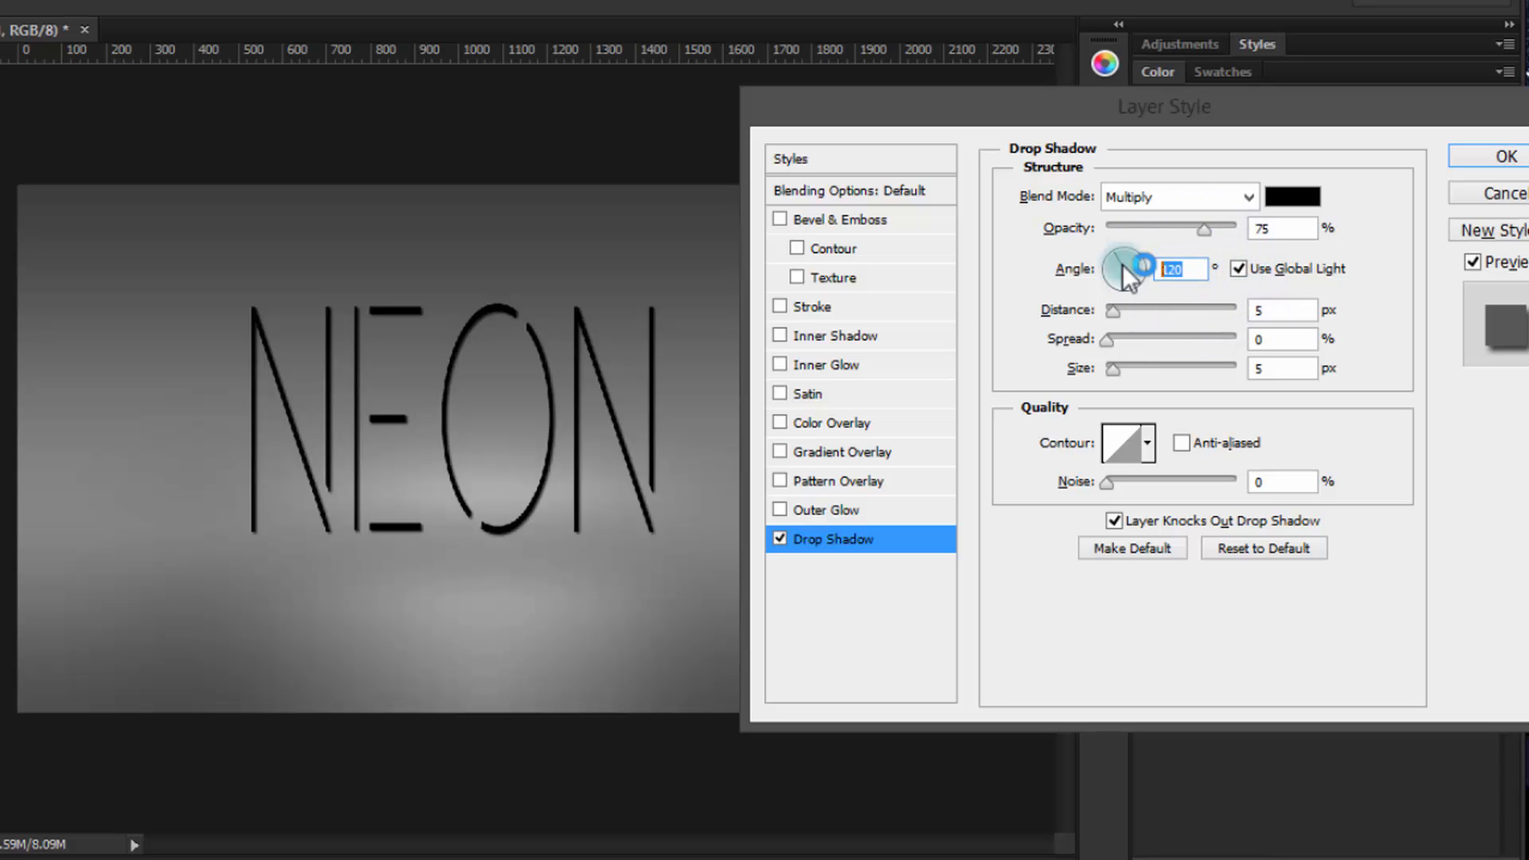
text(90)
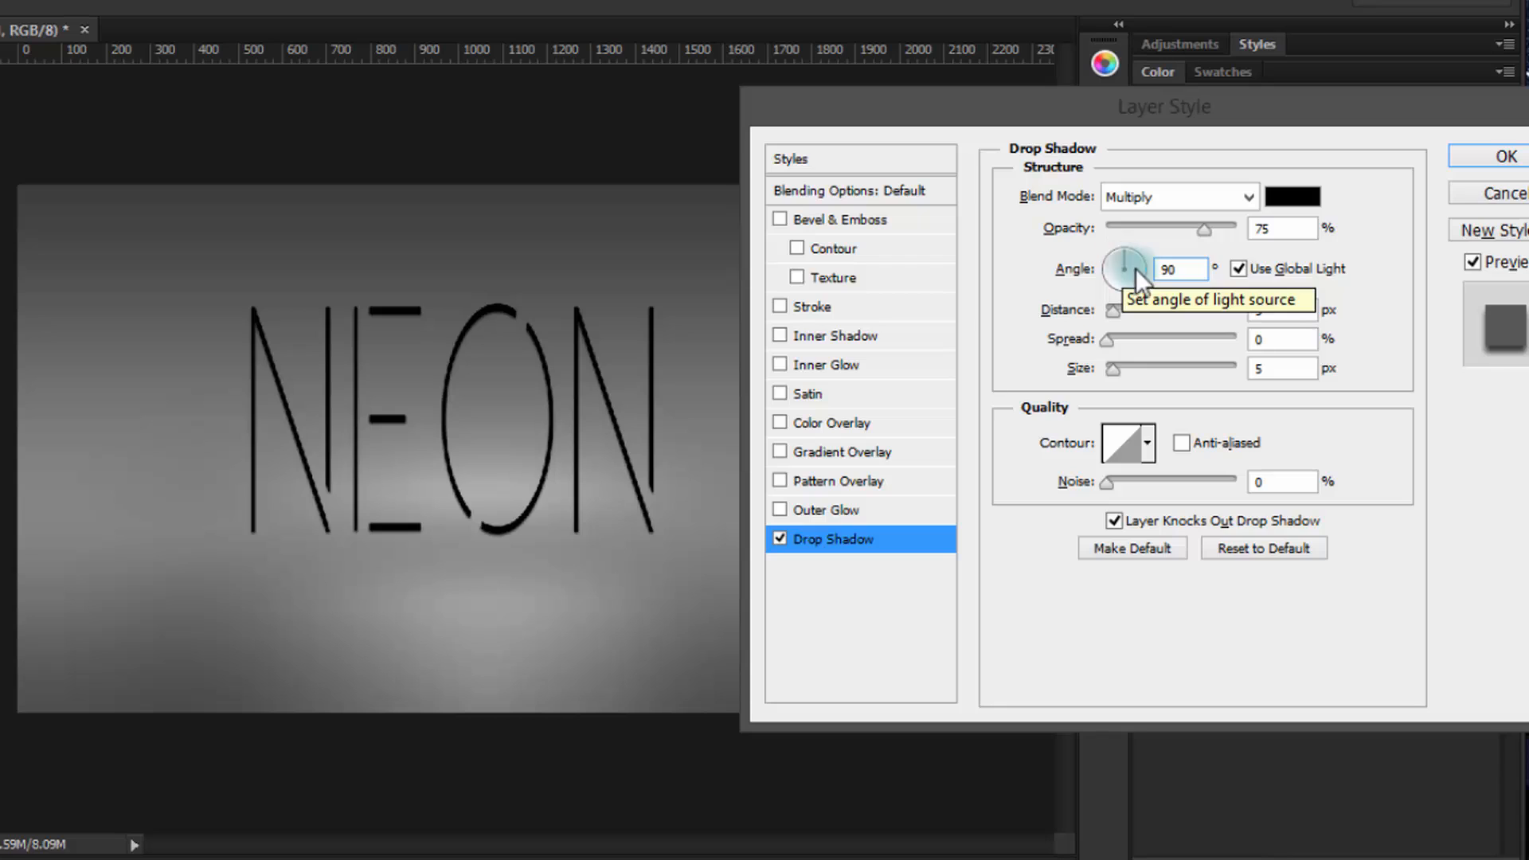
Set the drop shadow's distance to 2 px and its size to 6 px.
click(1281, 312)
drag(1283, 317, 1251, 313)
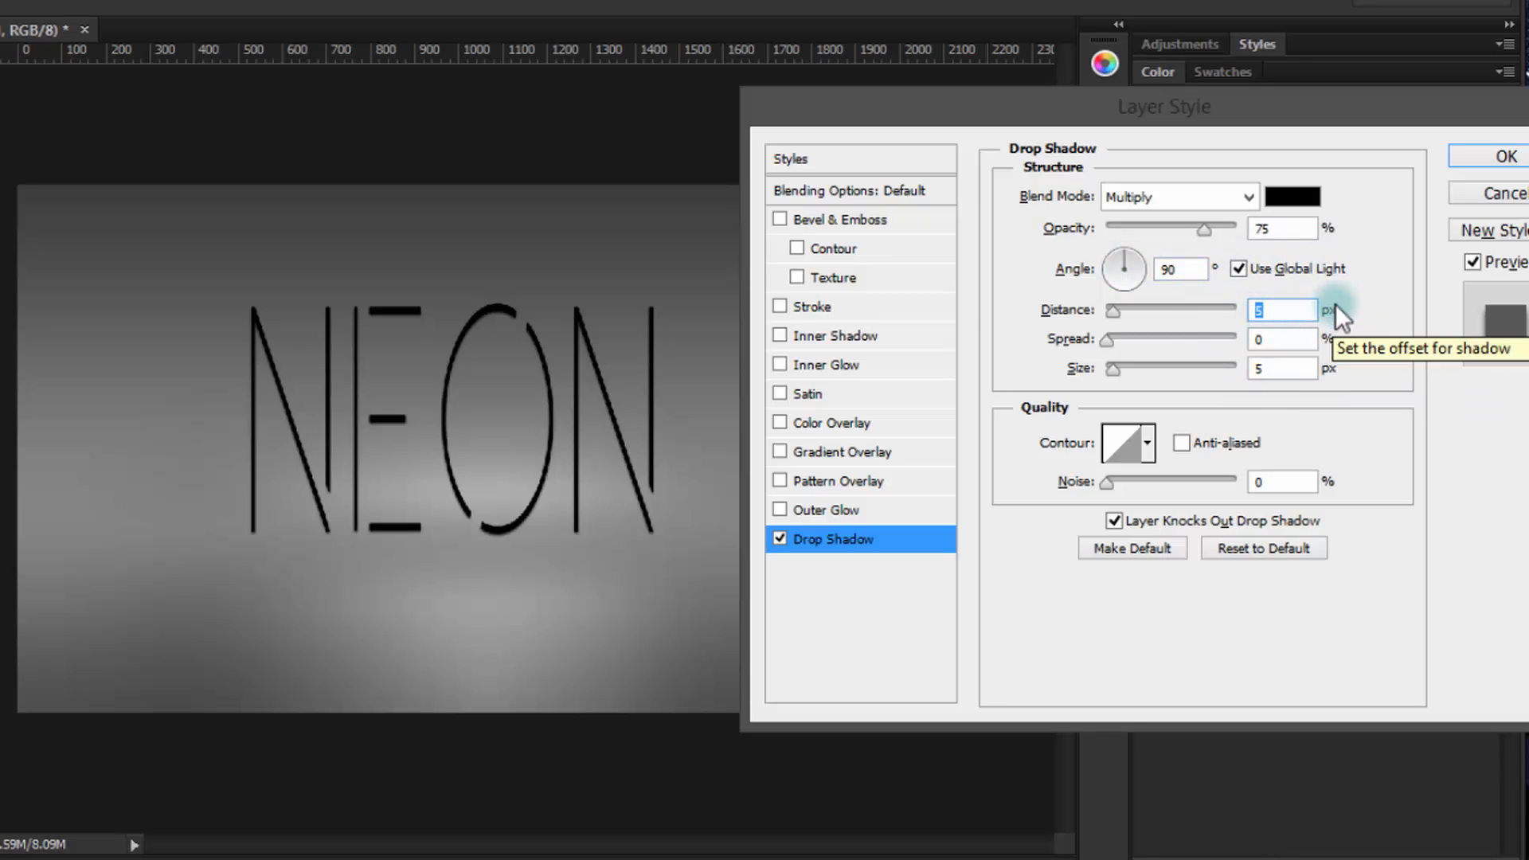
text(2)
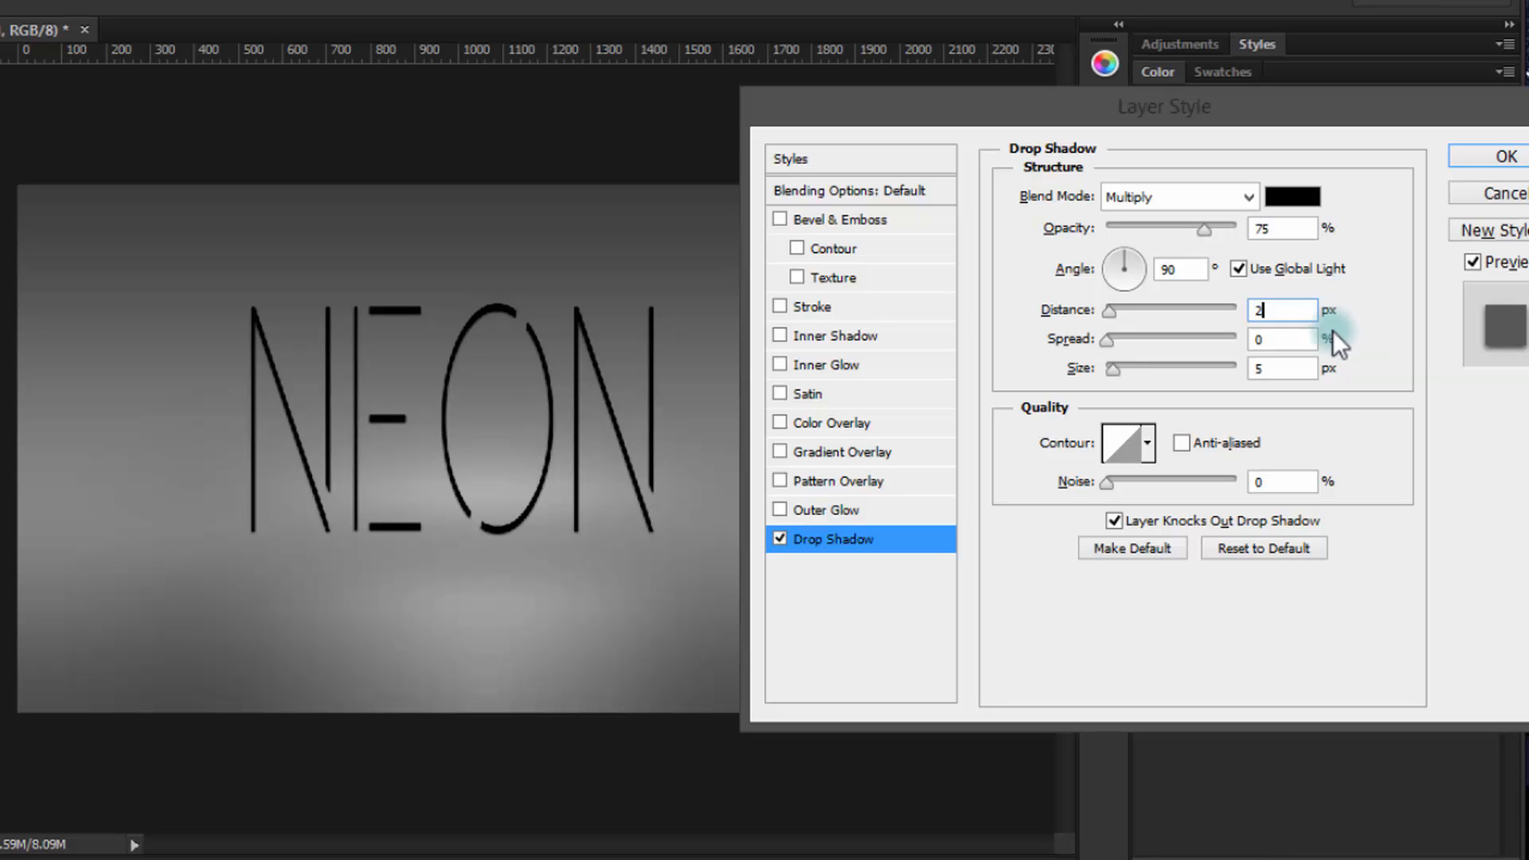
double_click(1259, 369)
text(6)
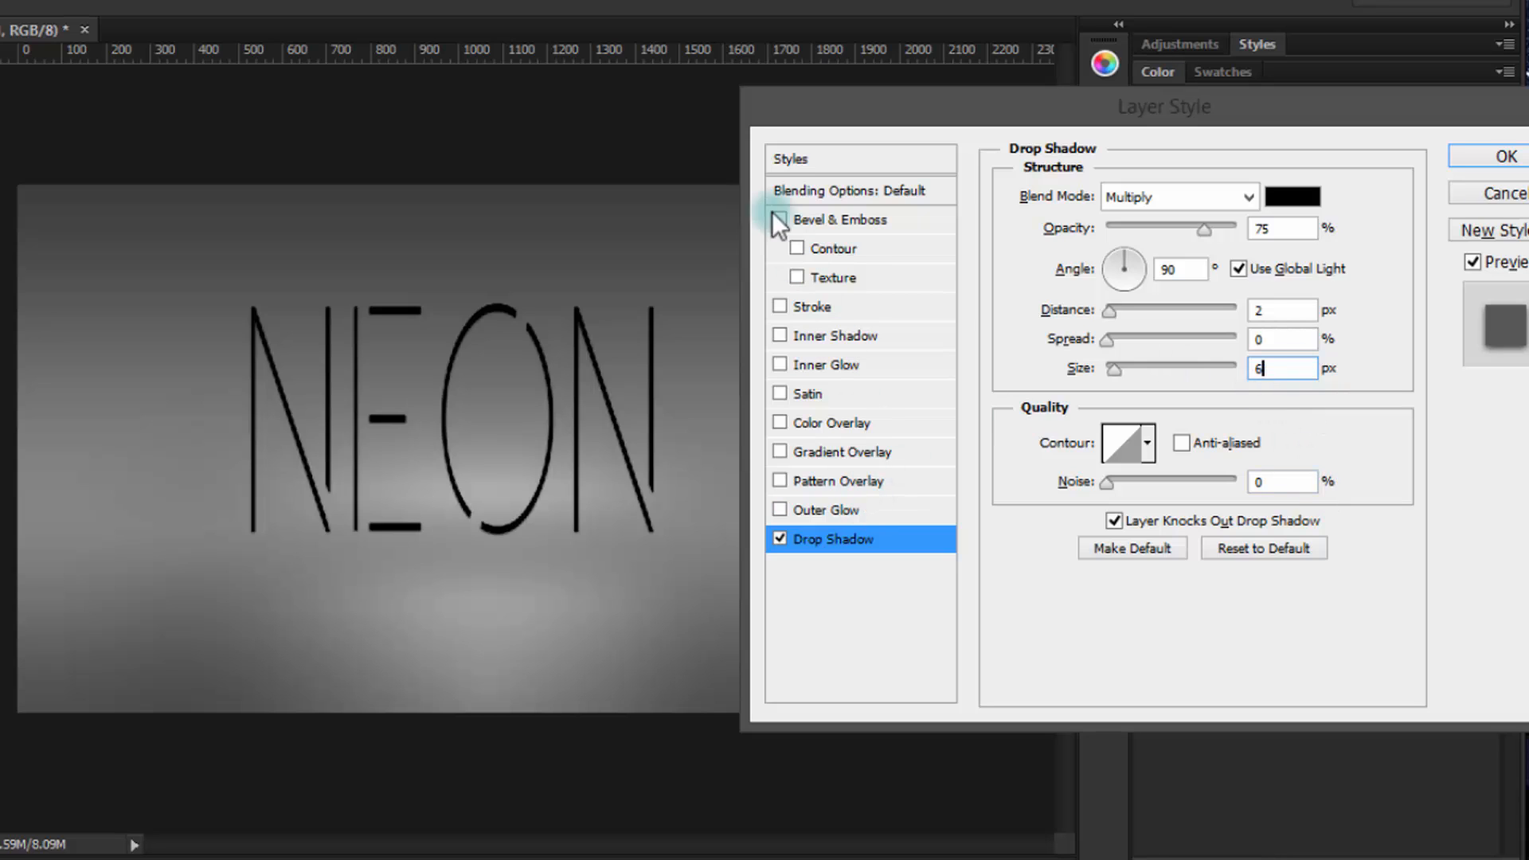
Add Bevel & Emboss to the NEON text with a depth of 160% and a size of 10 px.
click(852, 226)
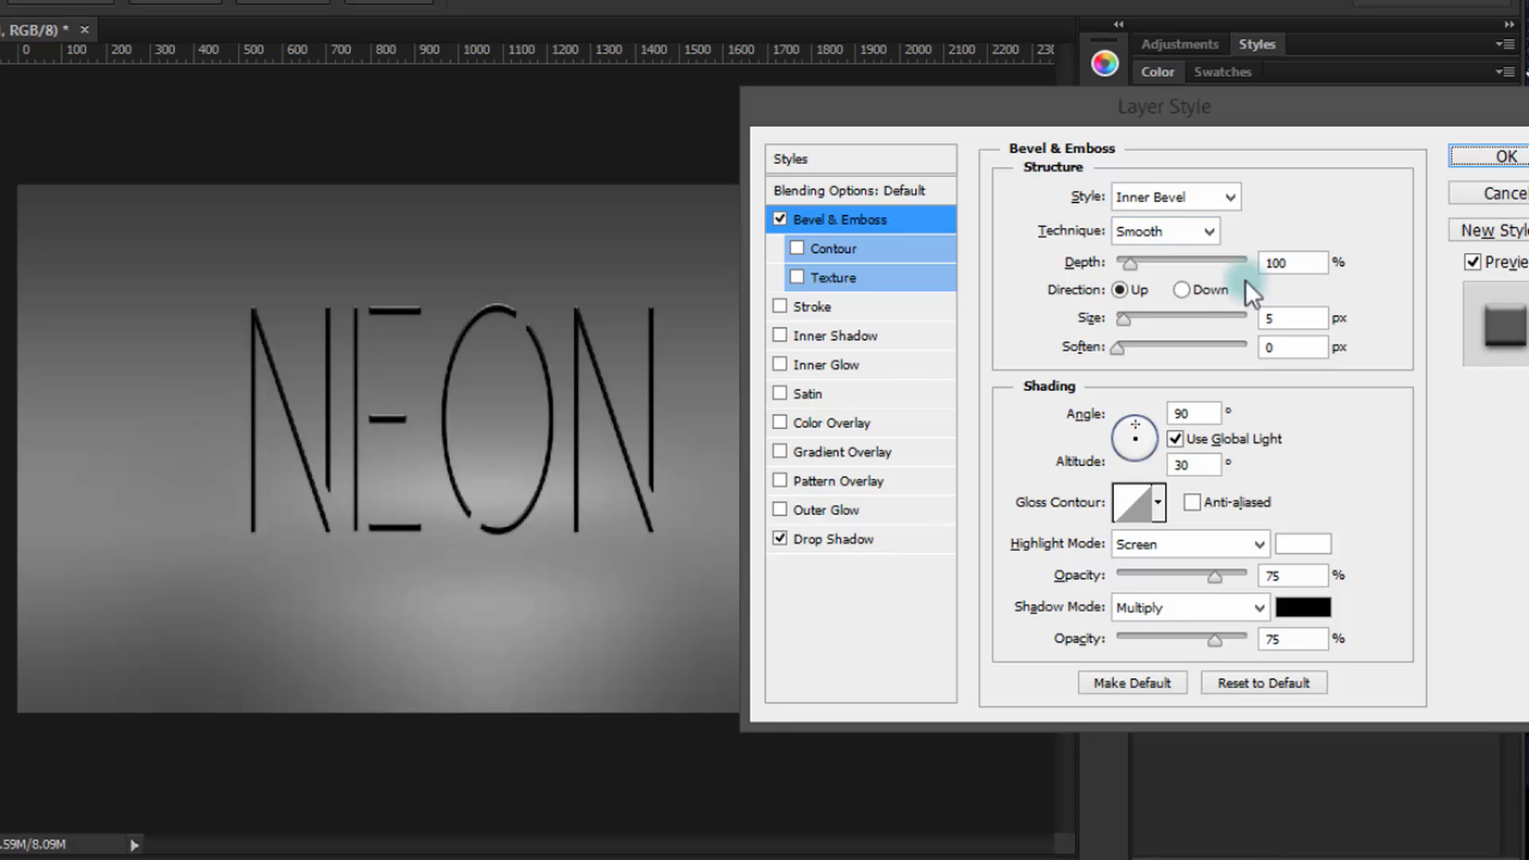
double_click(1294, 263)
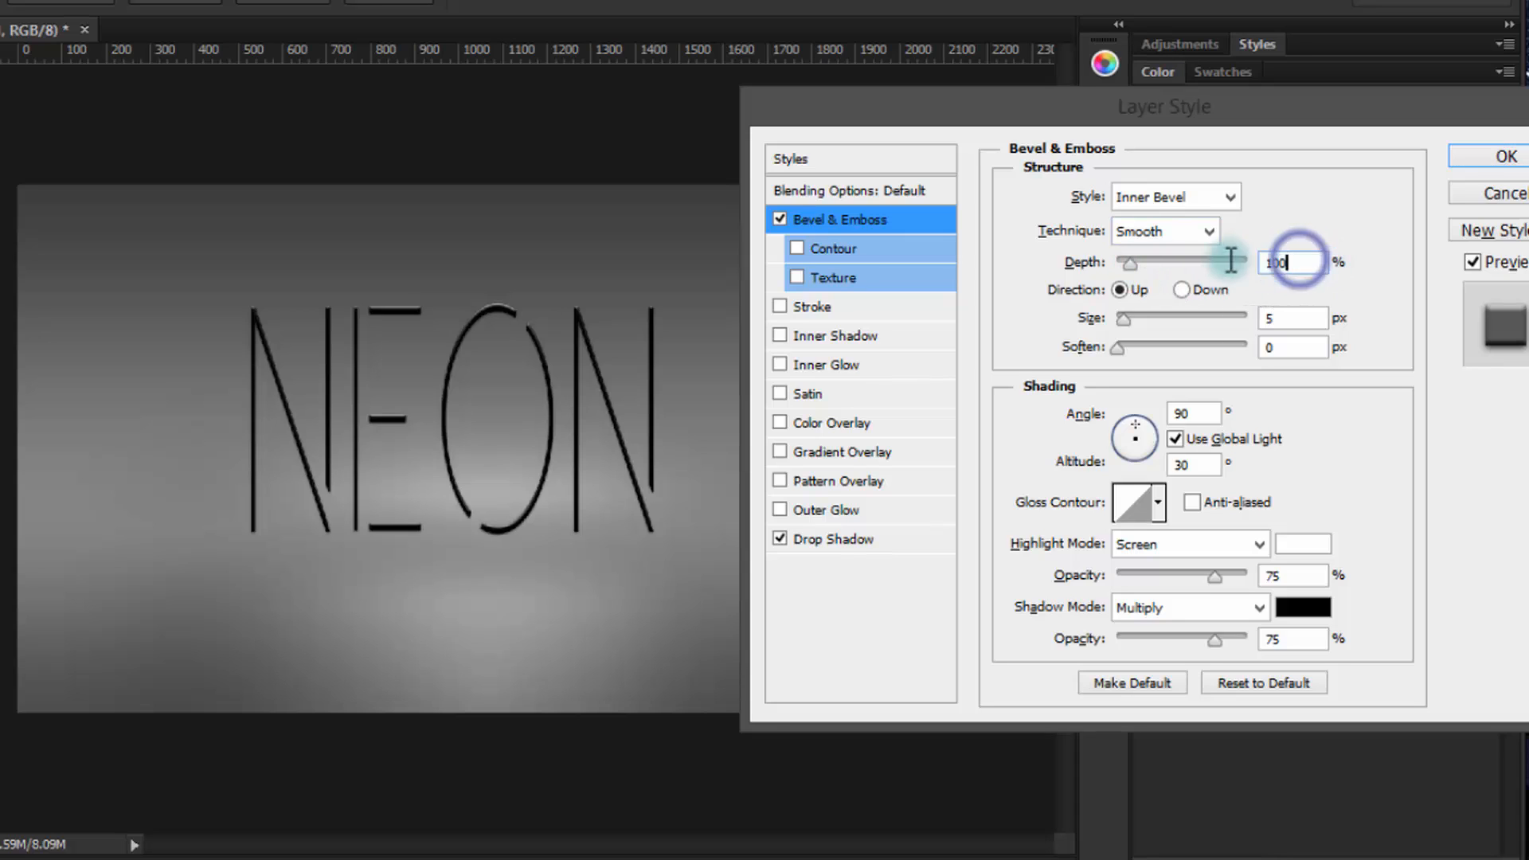
text(160)
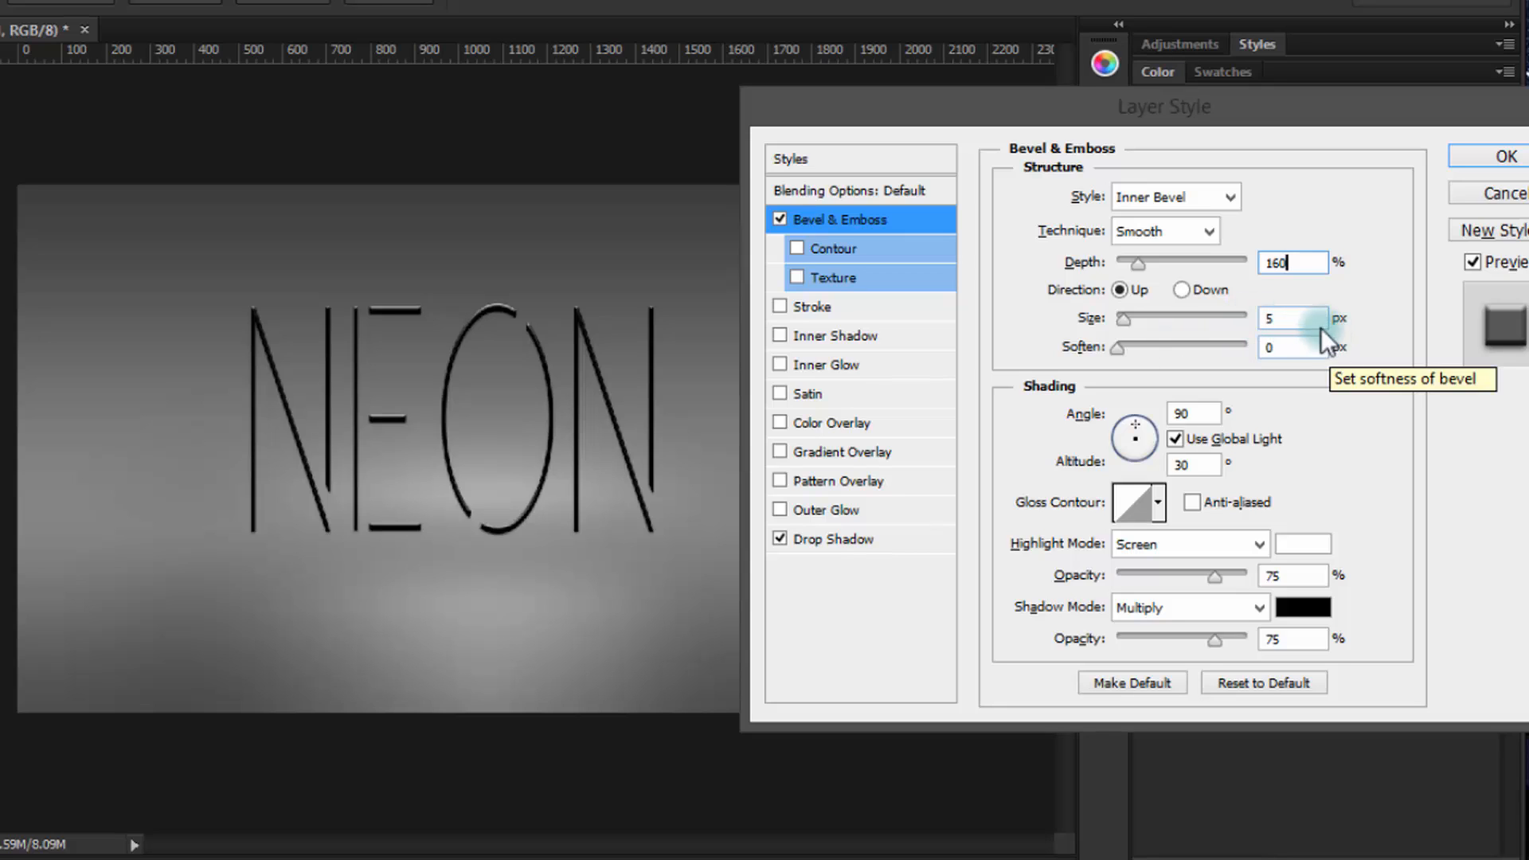
key(Tab)
text(10)
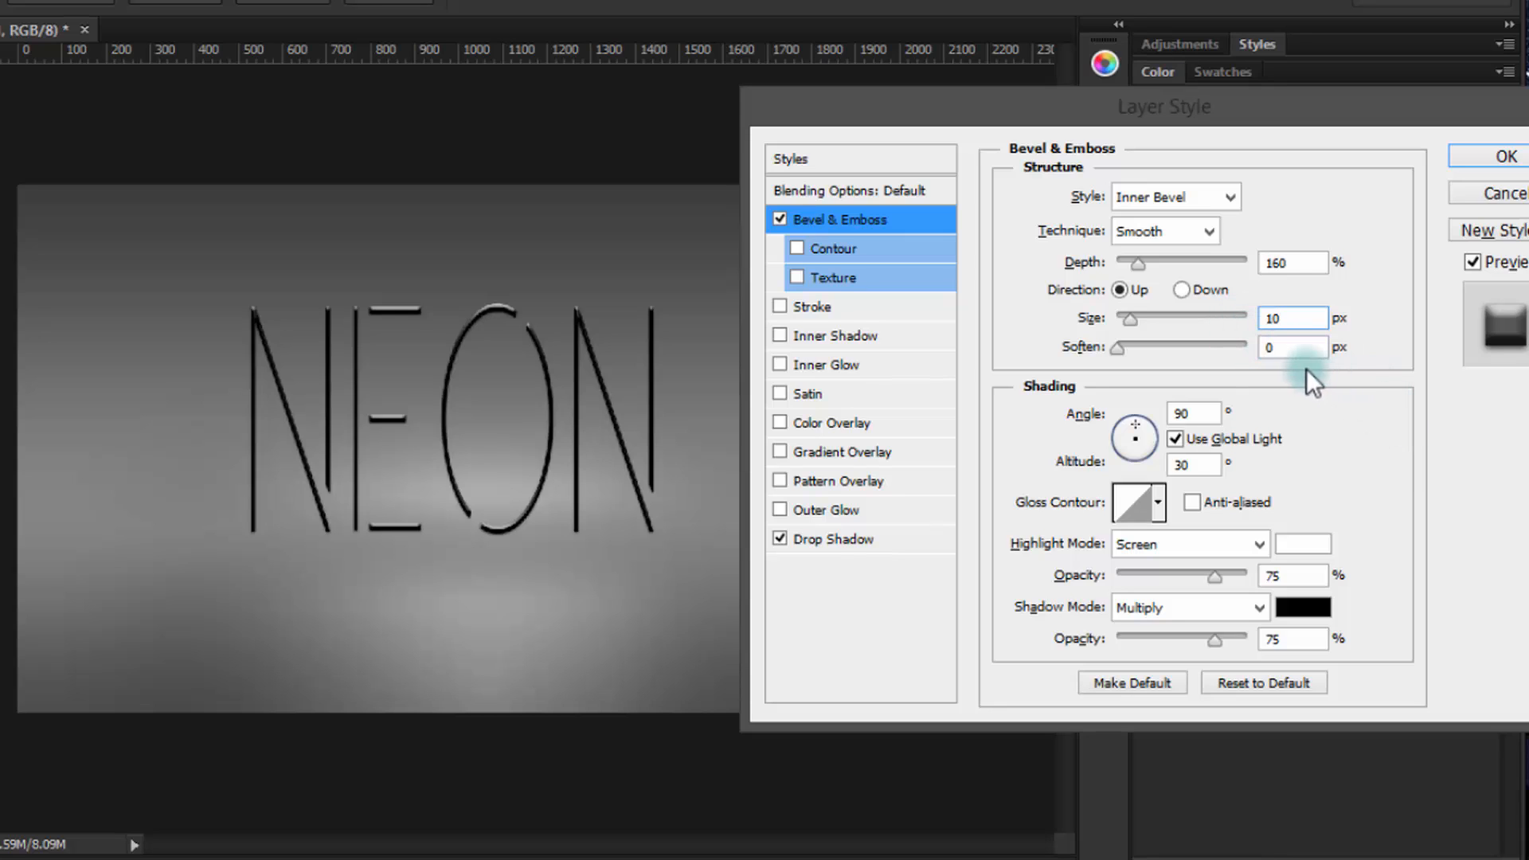
Set the bevel's soften value to 6 px and its shading altitude to 10°.
click(1295, 347)
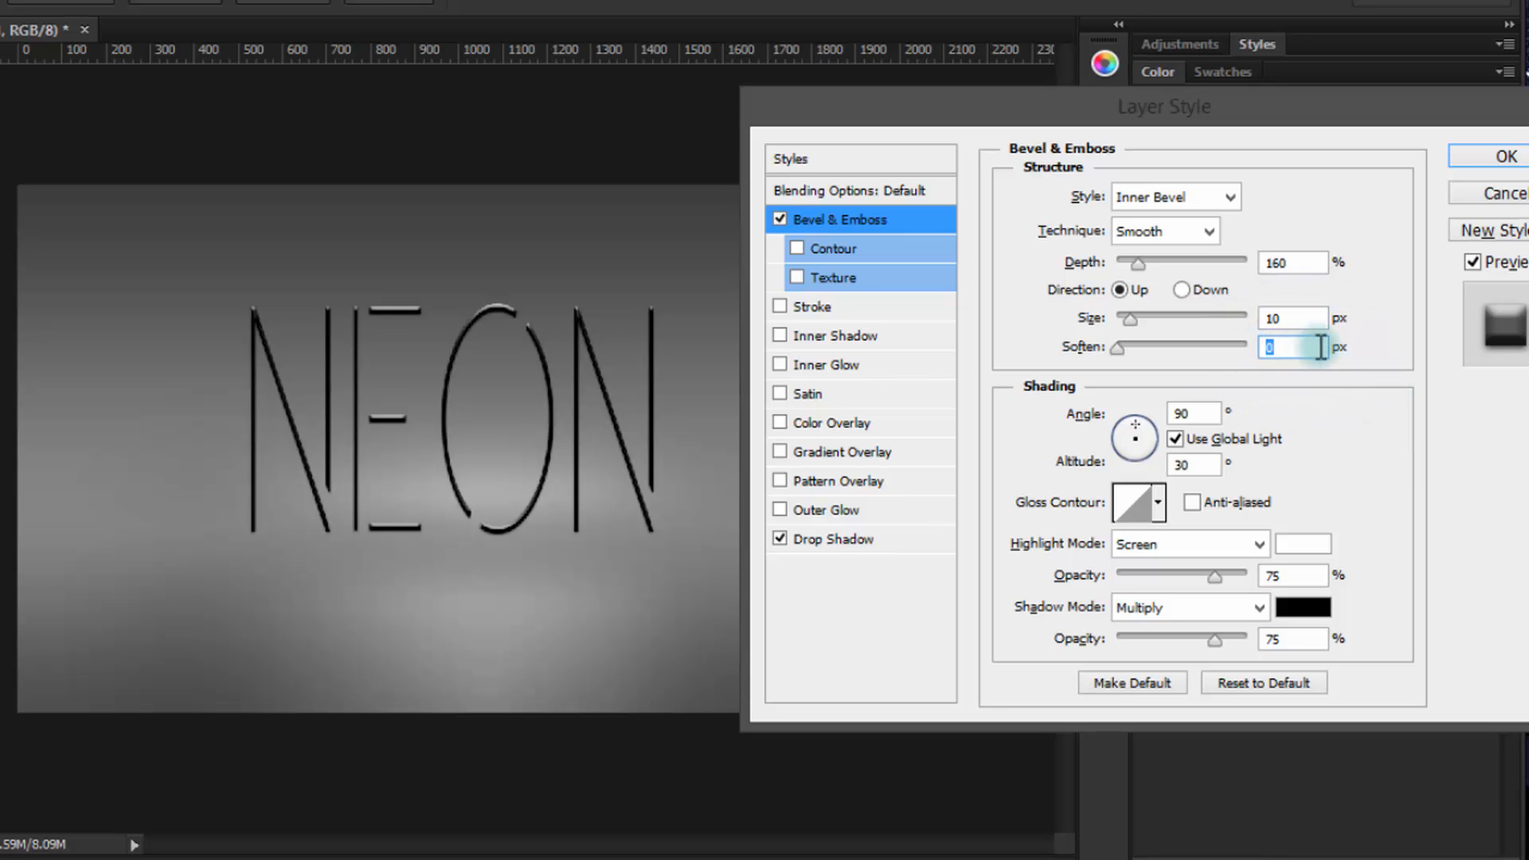
text(6)
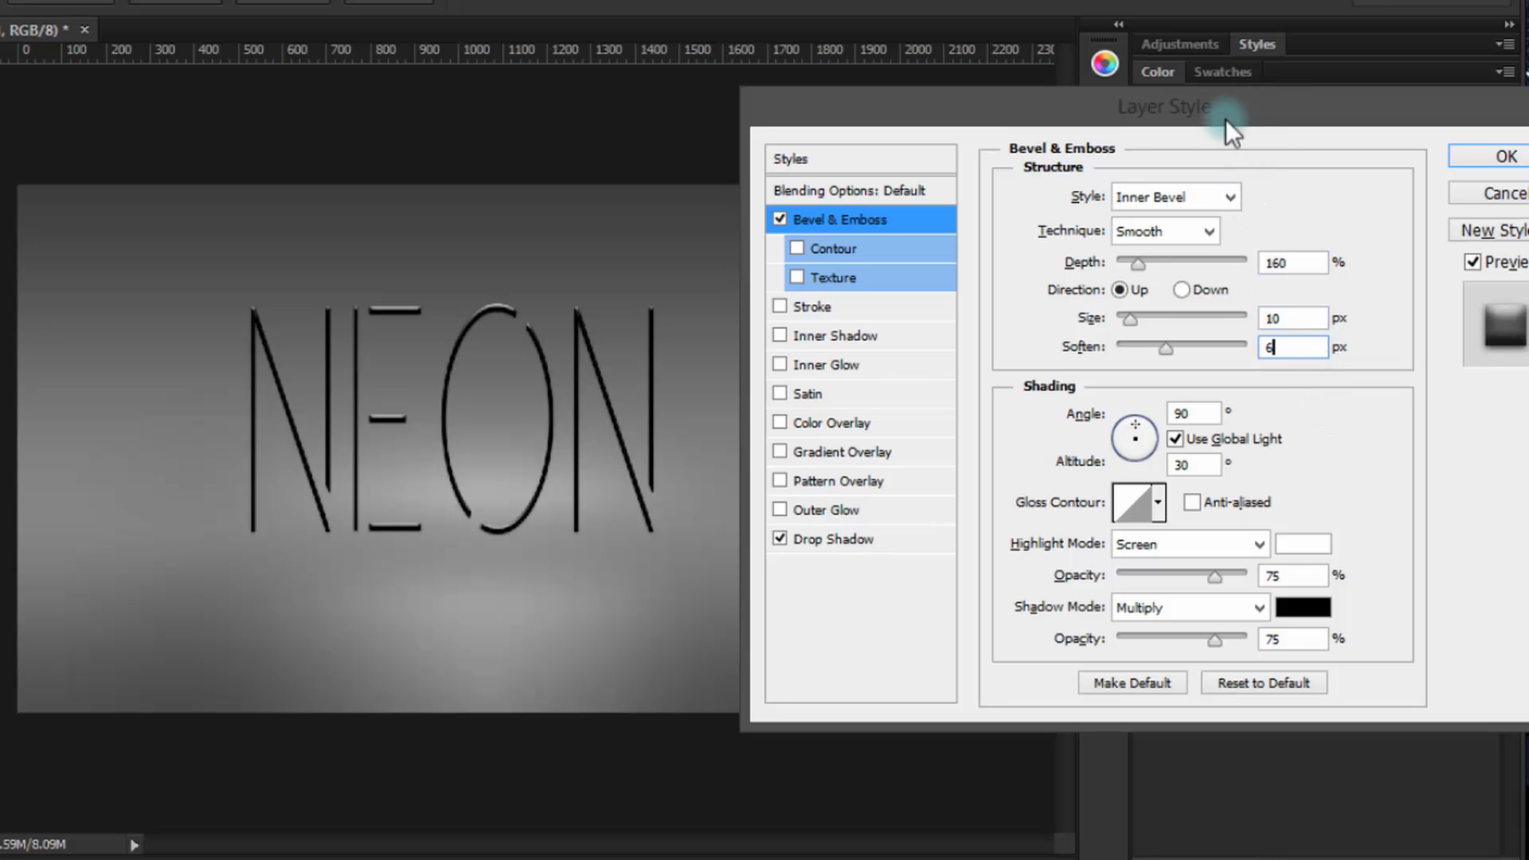
drag(1226, 118, 1122, 92)
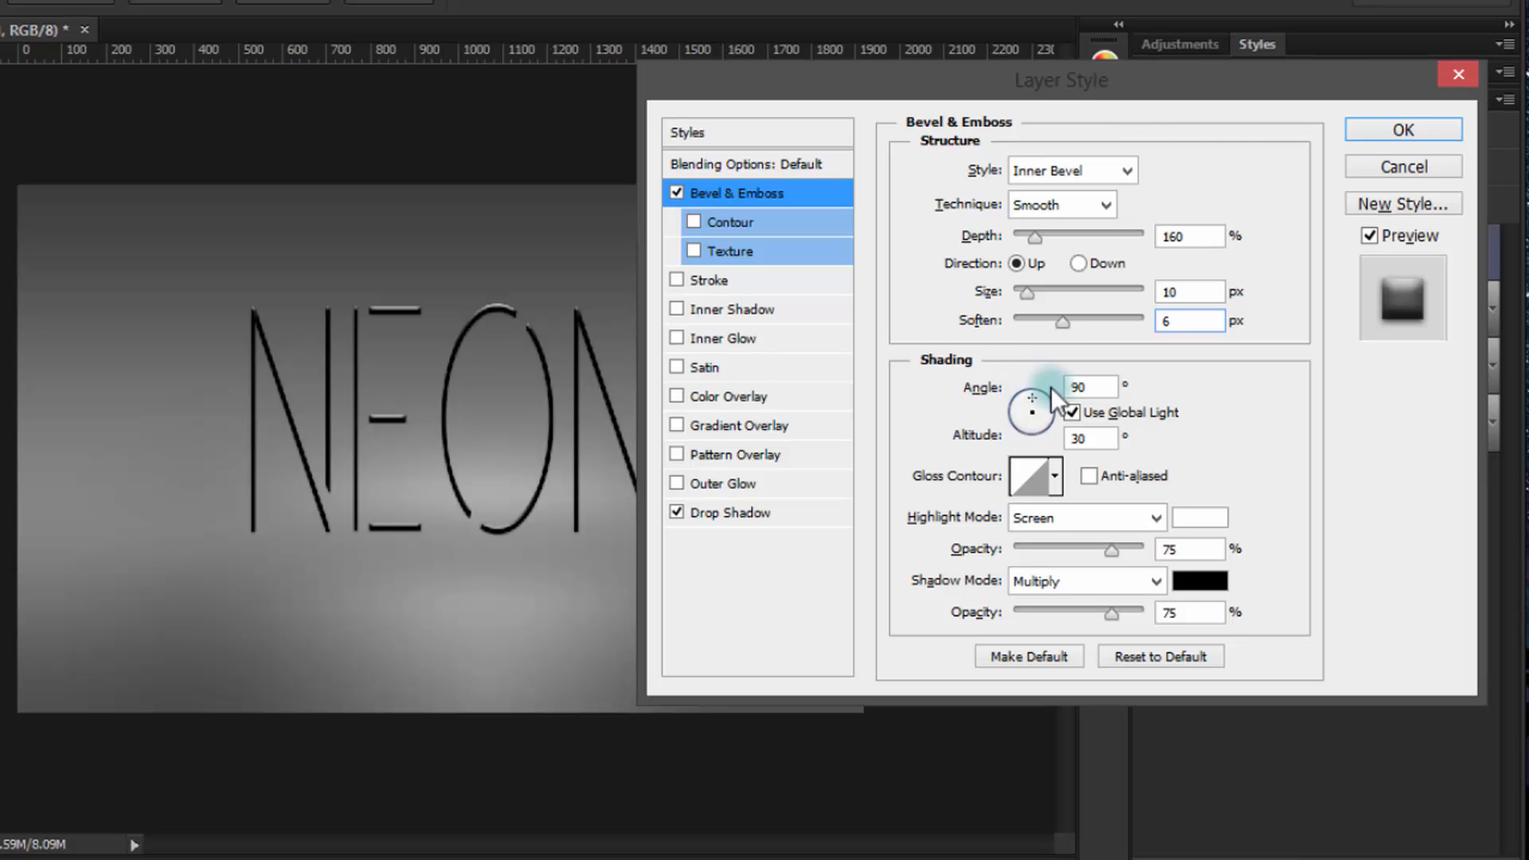
double_click(1077, 388)
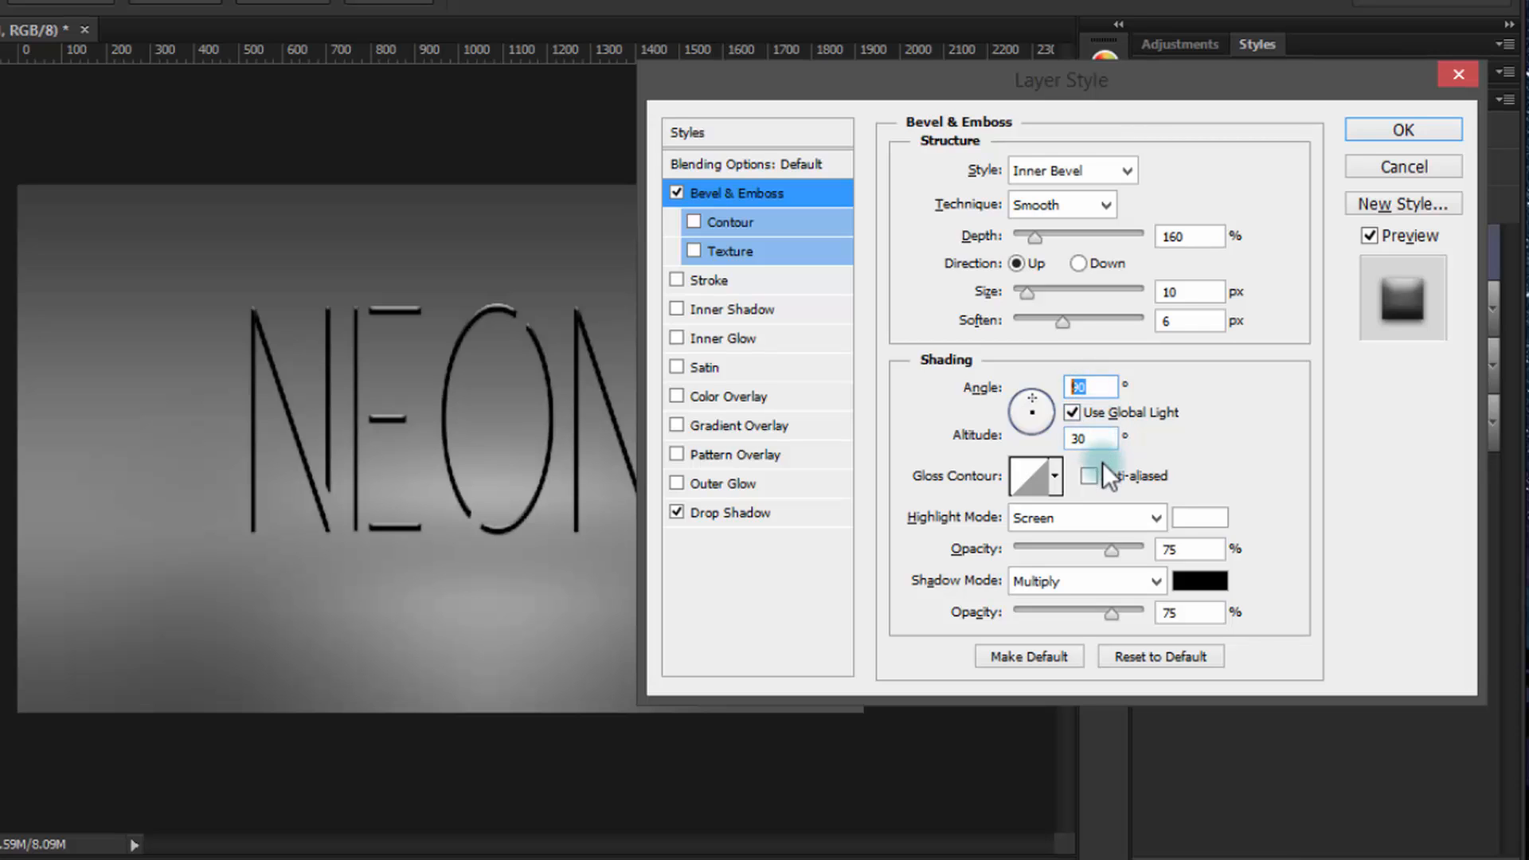
double_click(1093, 438)
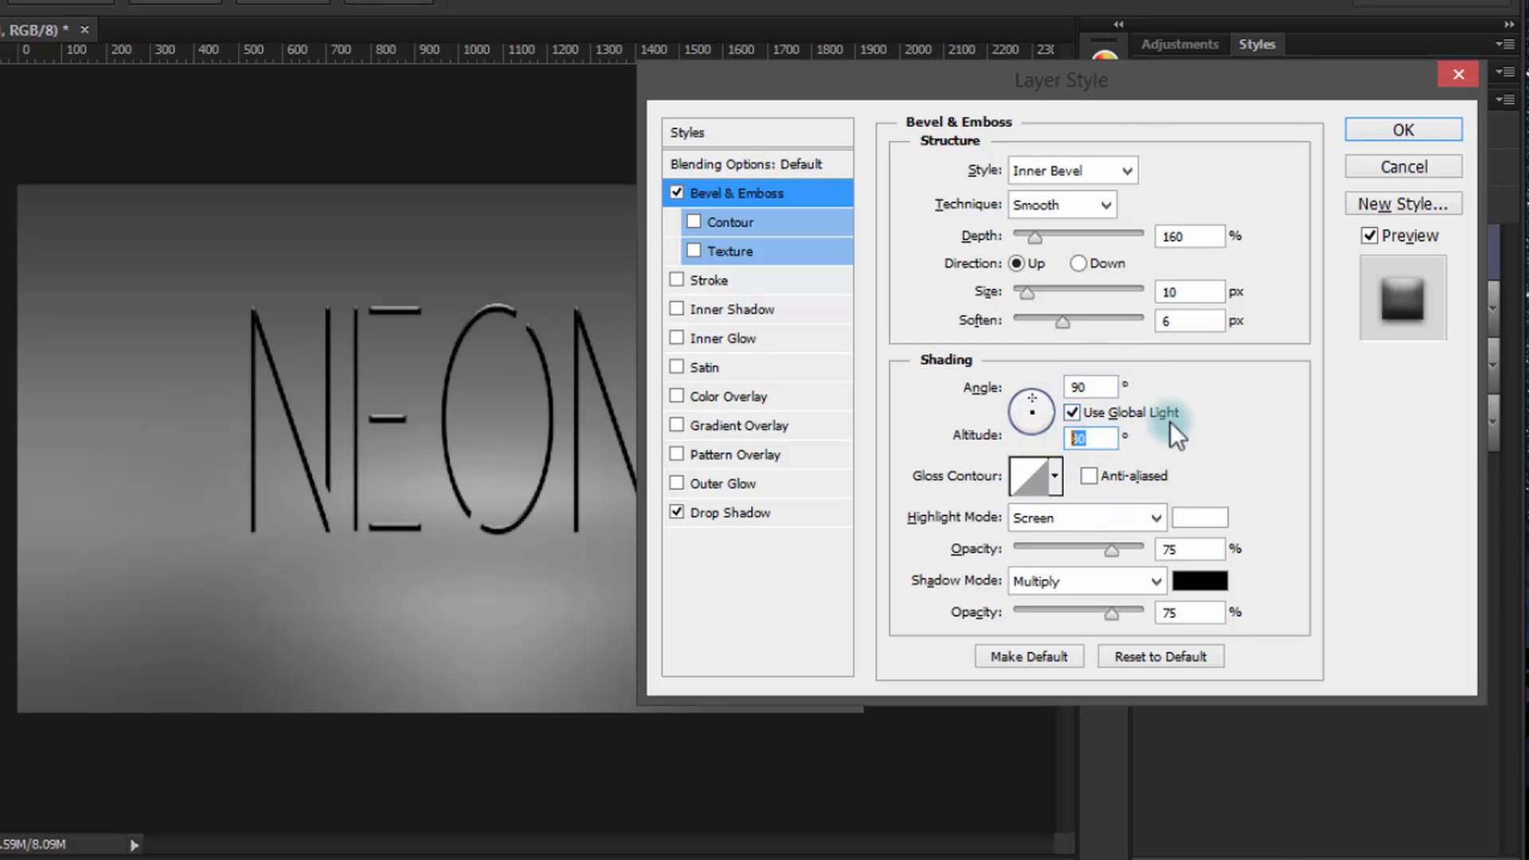
text(10)
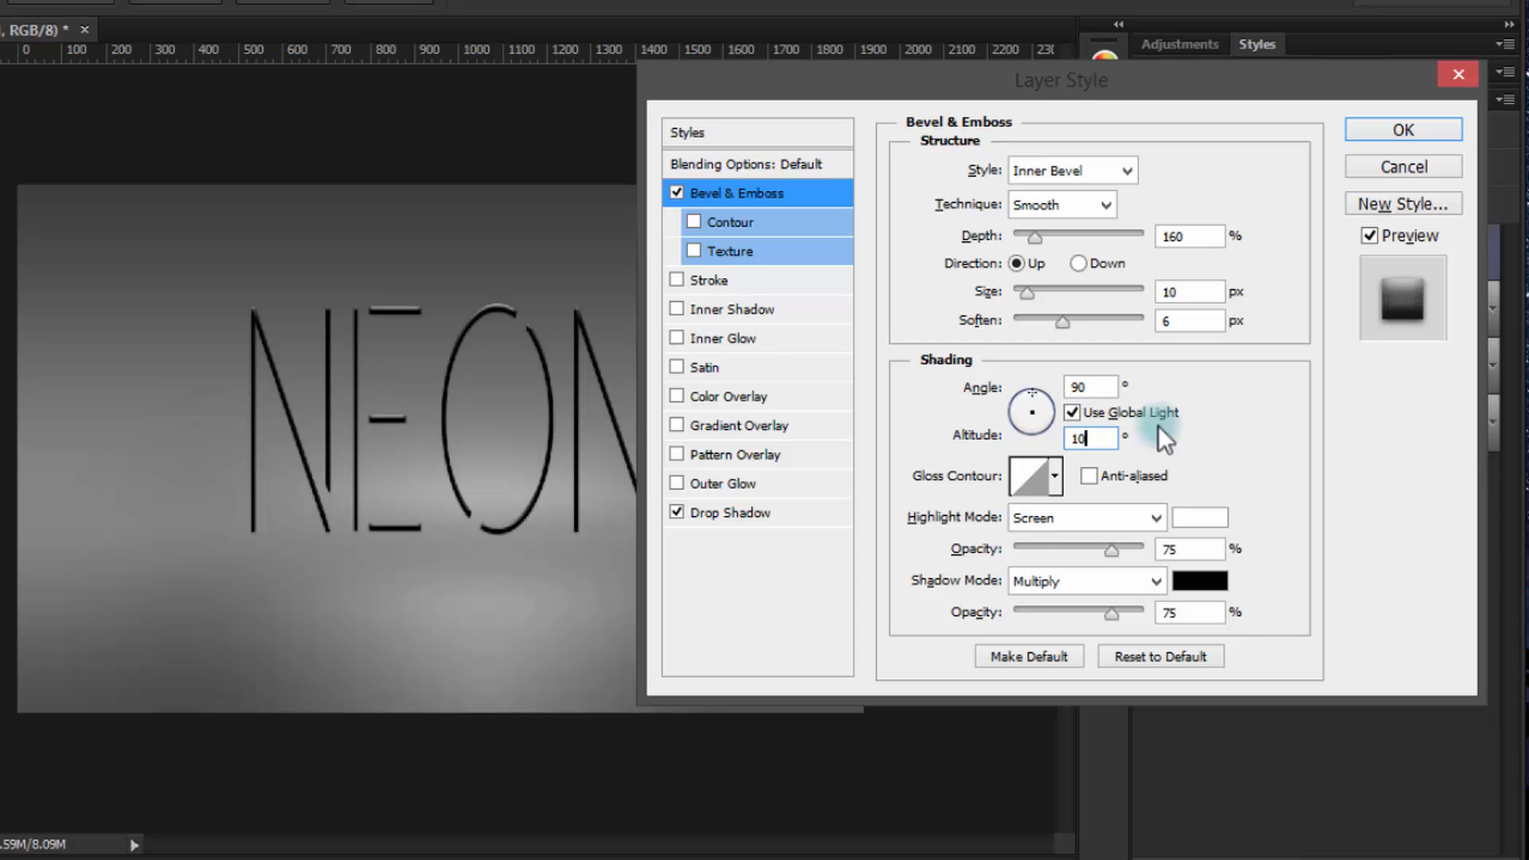
click(1181, 357)
Set the bevel's highlight mode to Screen with an opacity of 70%.
click(1092, 514)
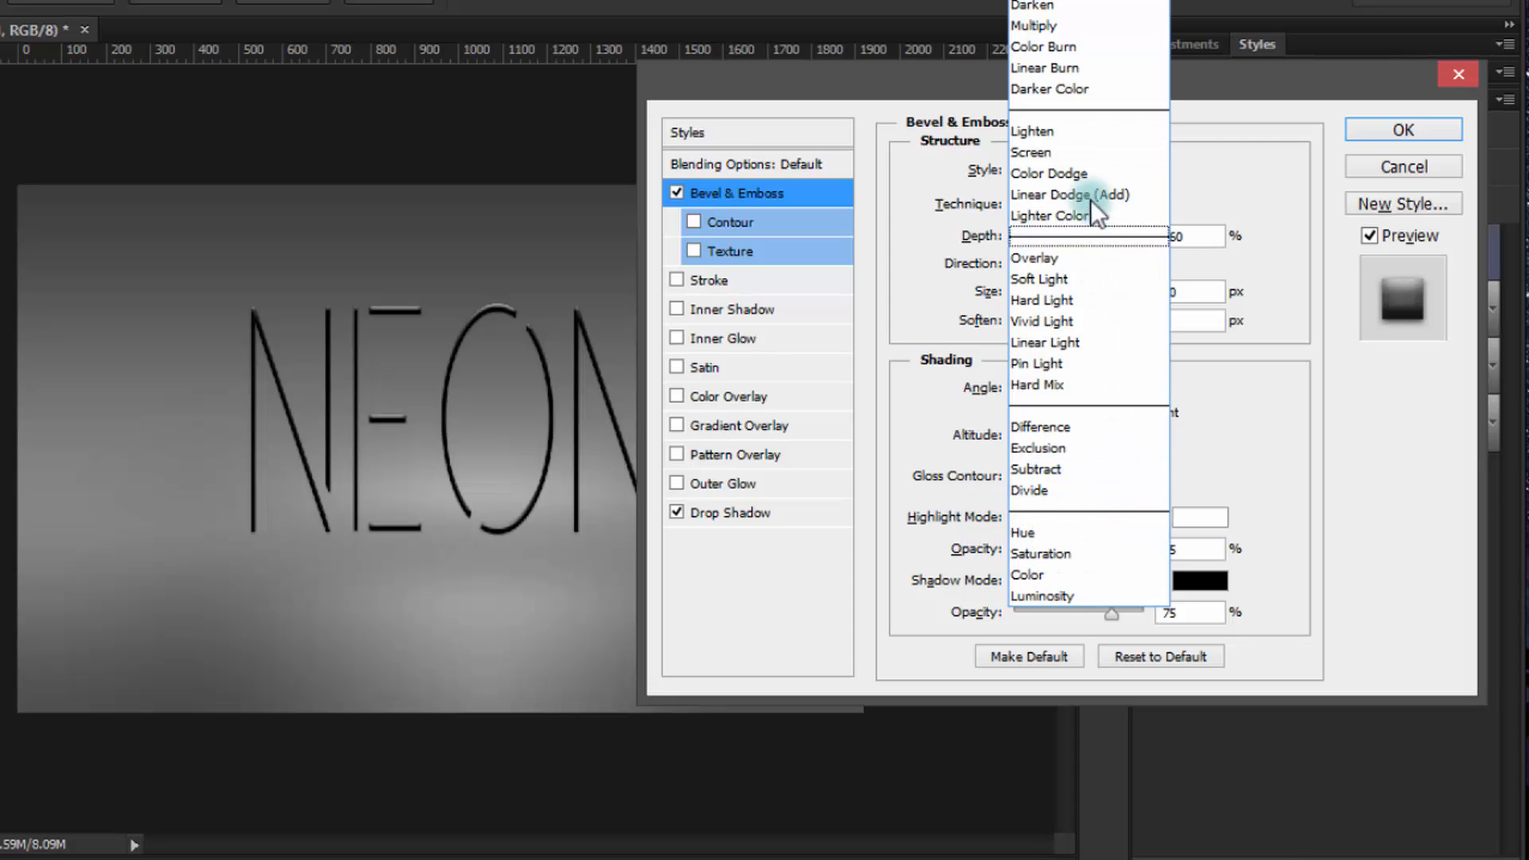
click(1087, 155)
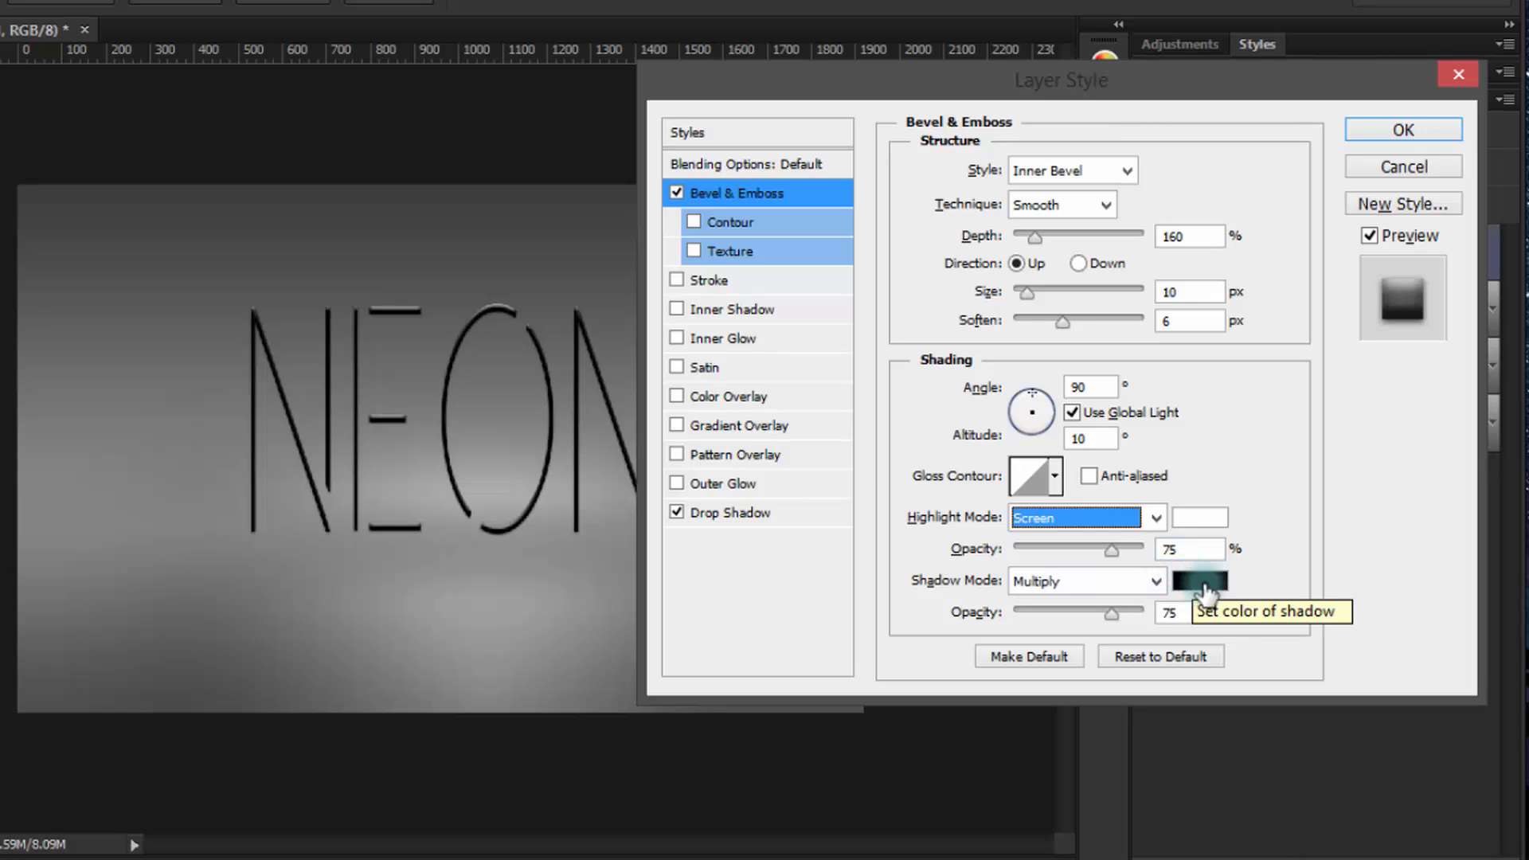
click(1183, 542)
double_click(1165, 550)
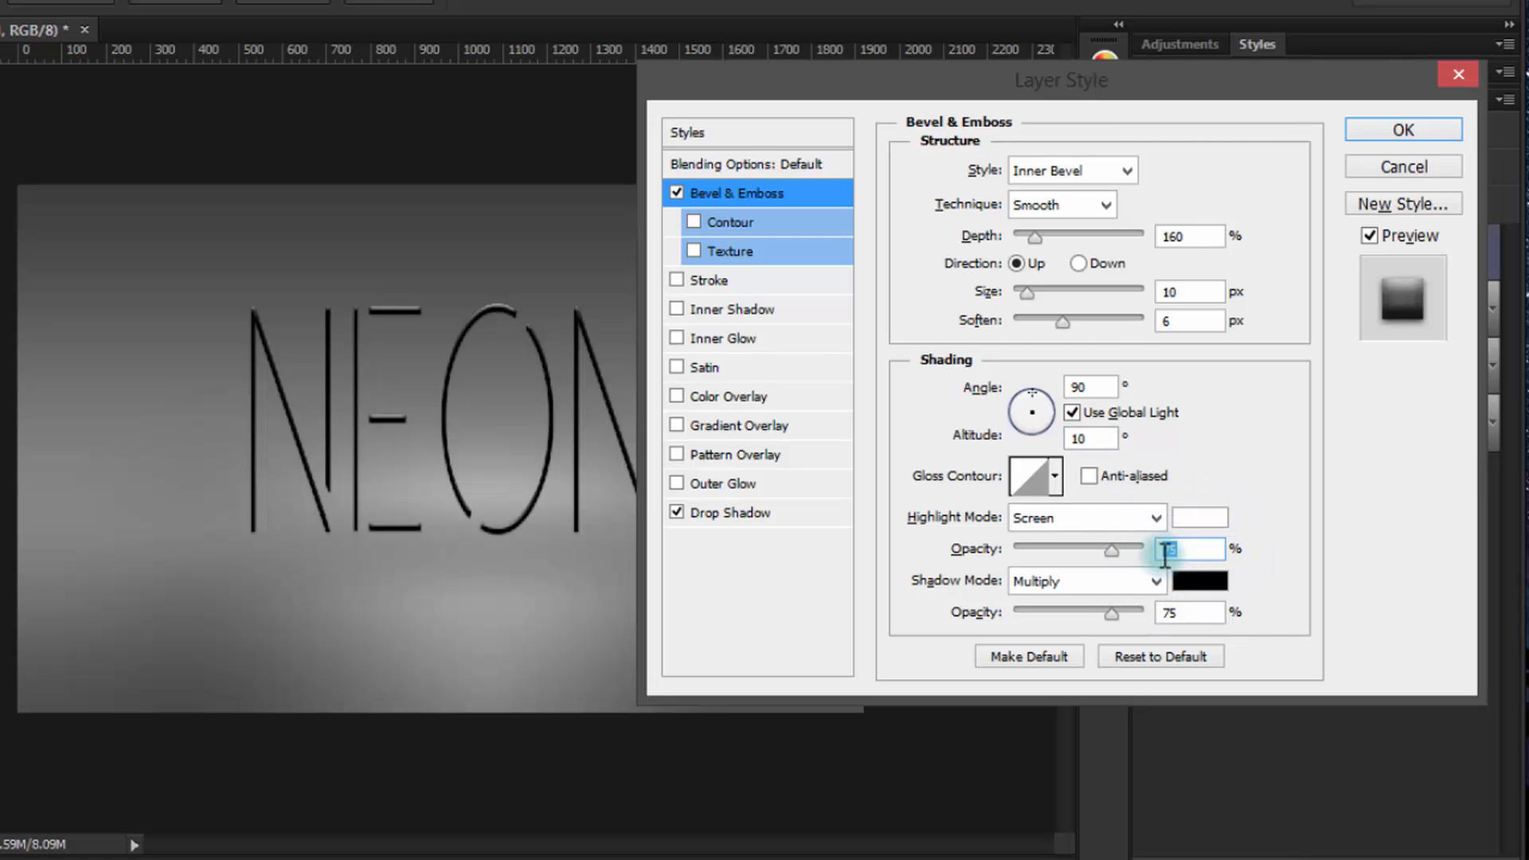
text(70)
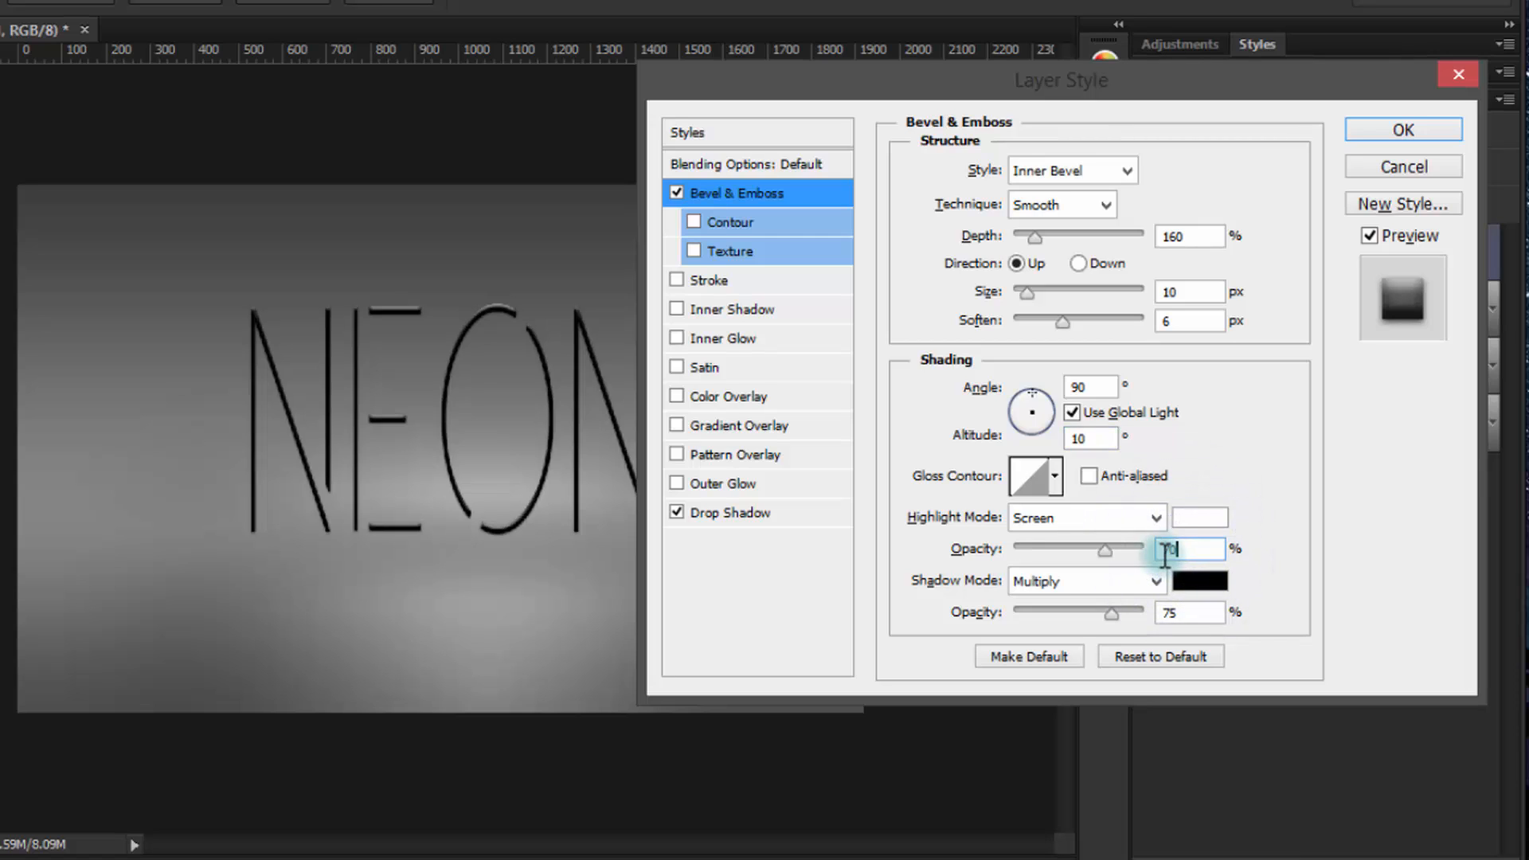
Set the bevel's shadow mode to Hard Light and its shadow color to #904615.
click(1118, 580)
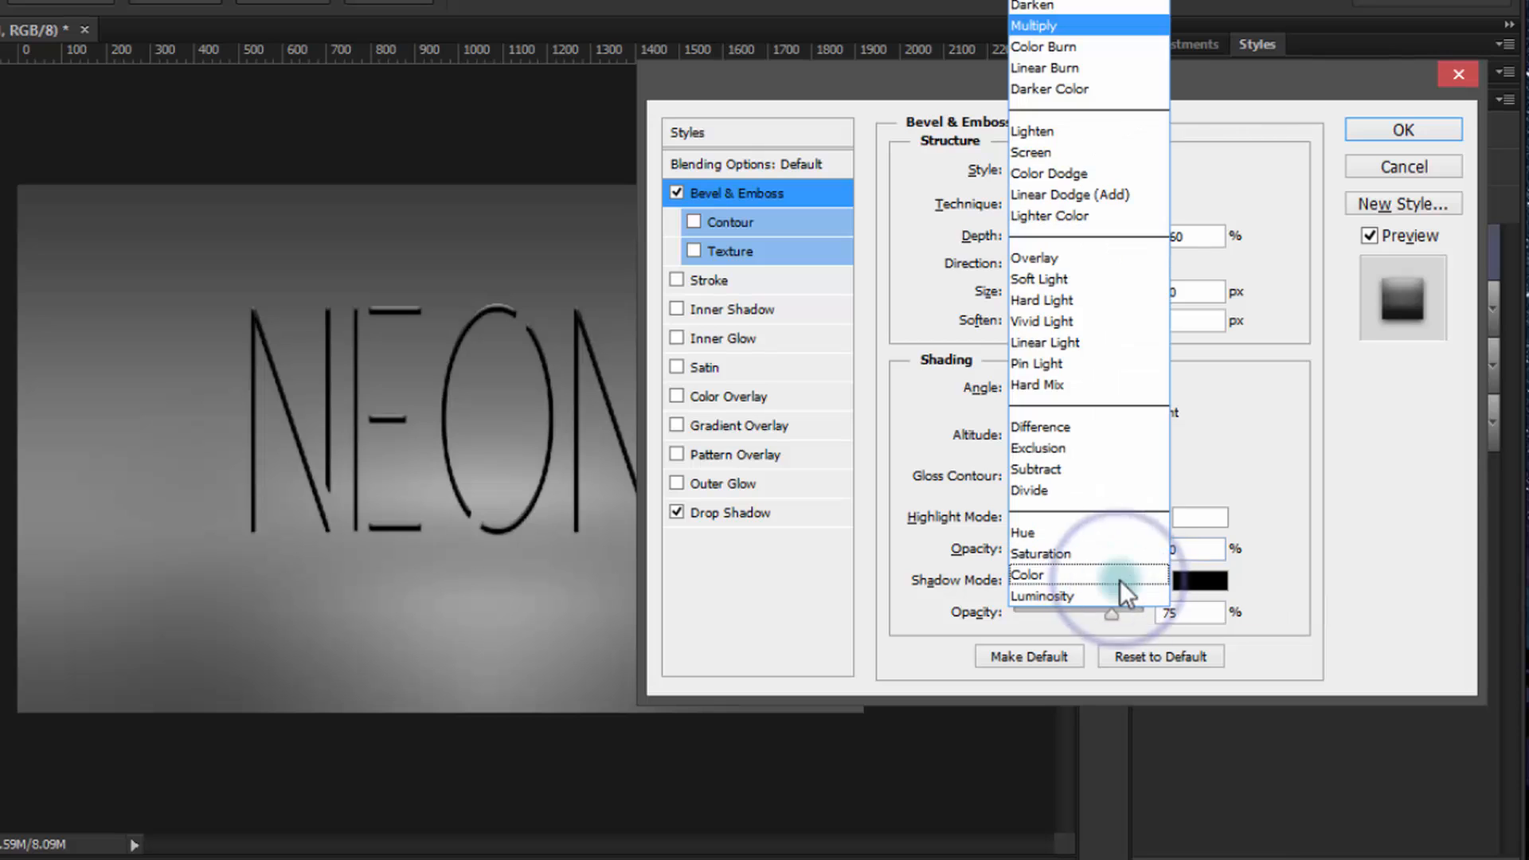
click(1069, 303)
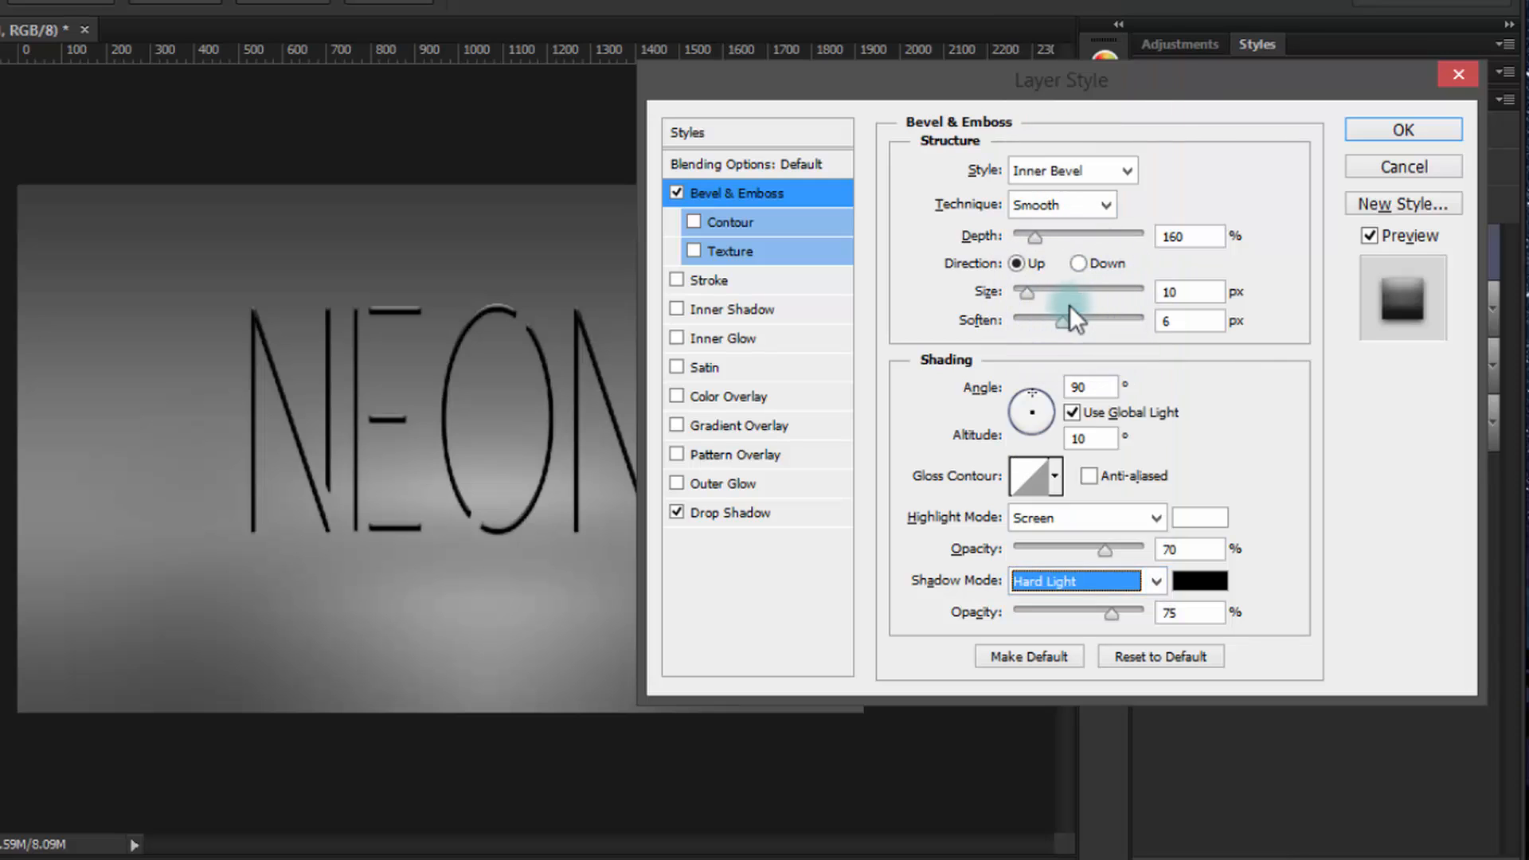
click(1195, 582)
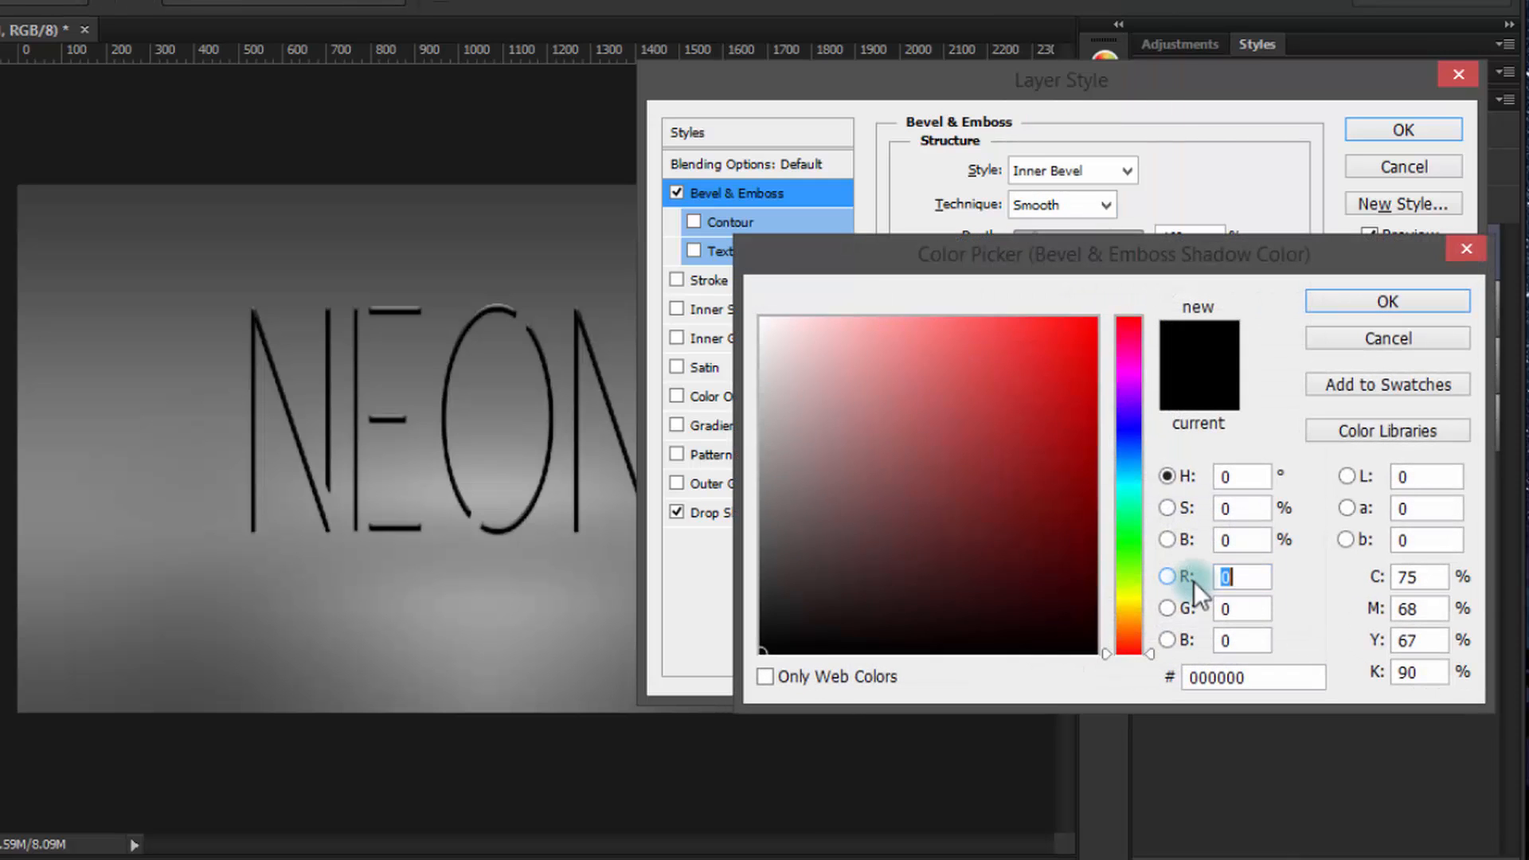
double_click(1265, 677)
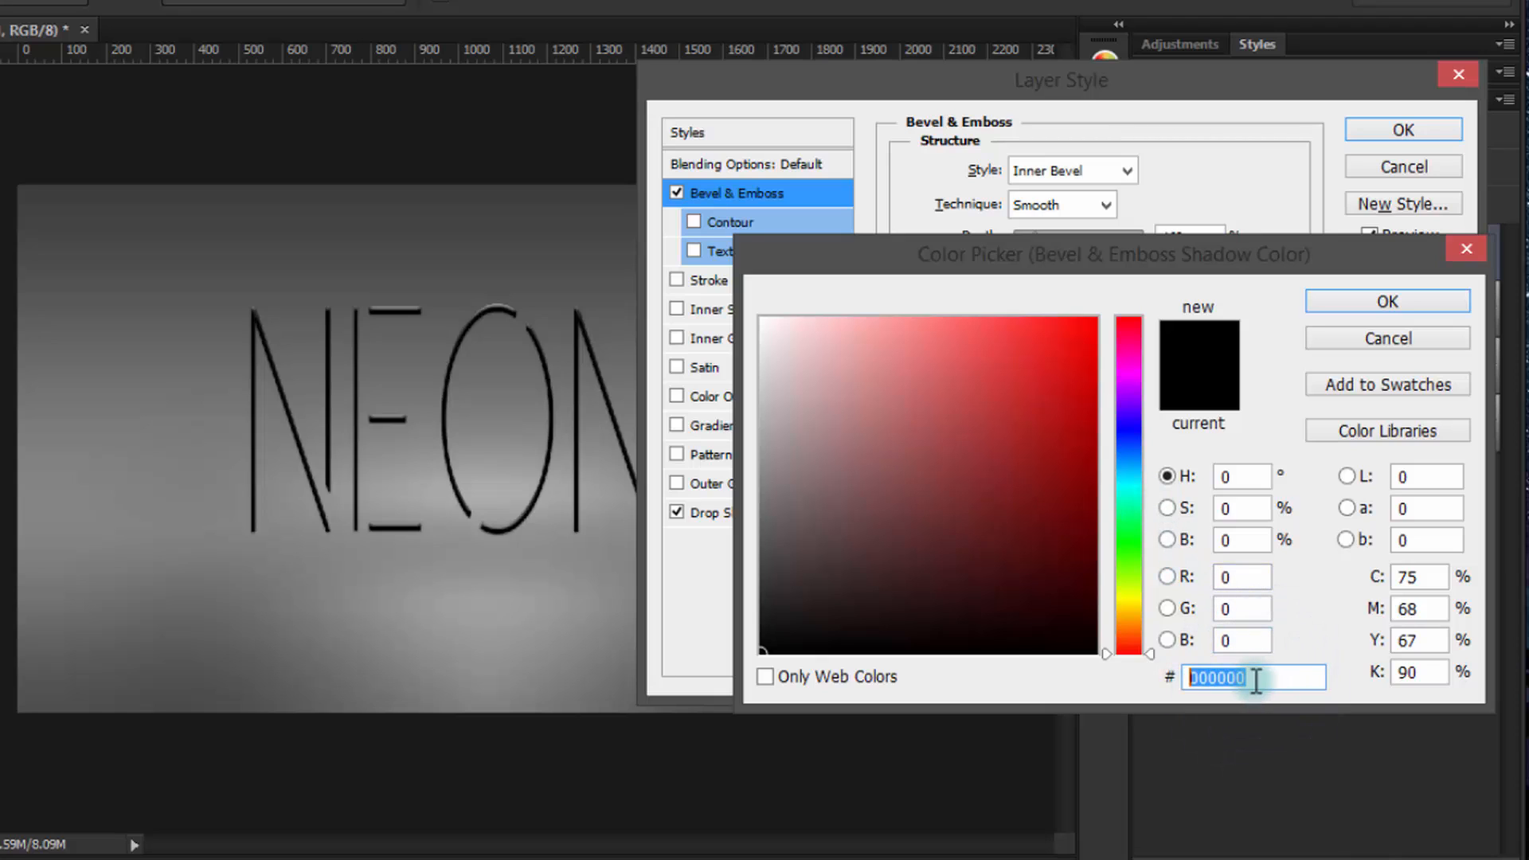
text(90)
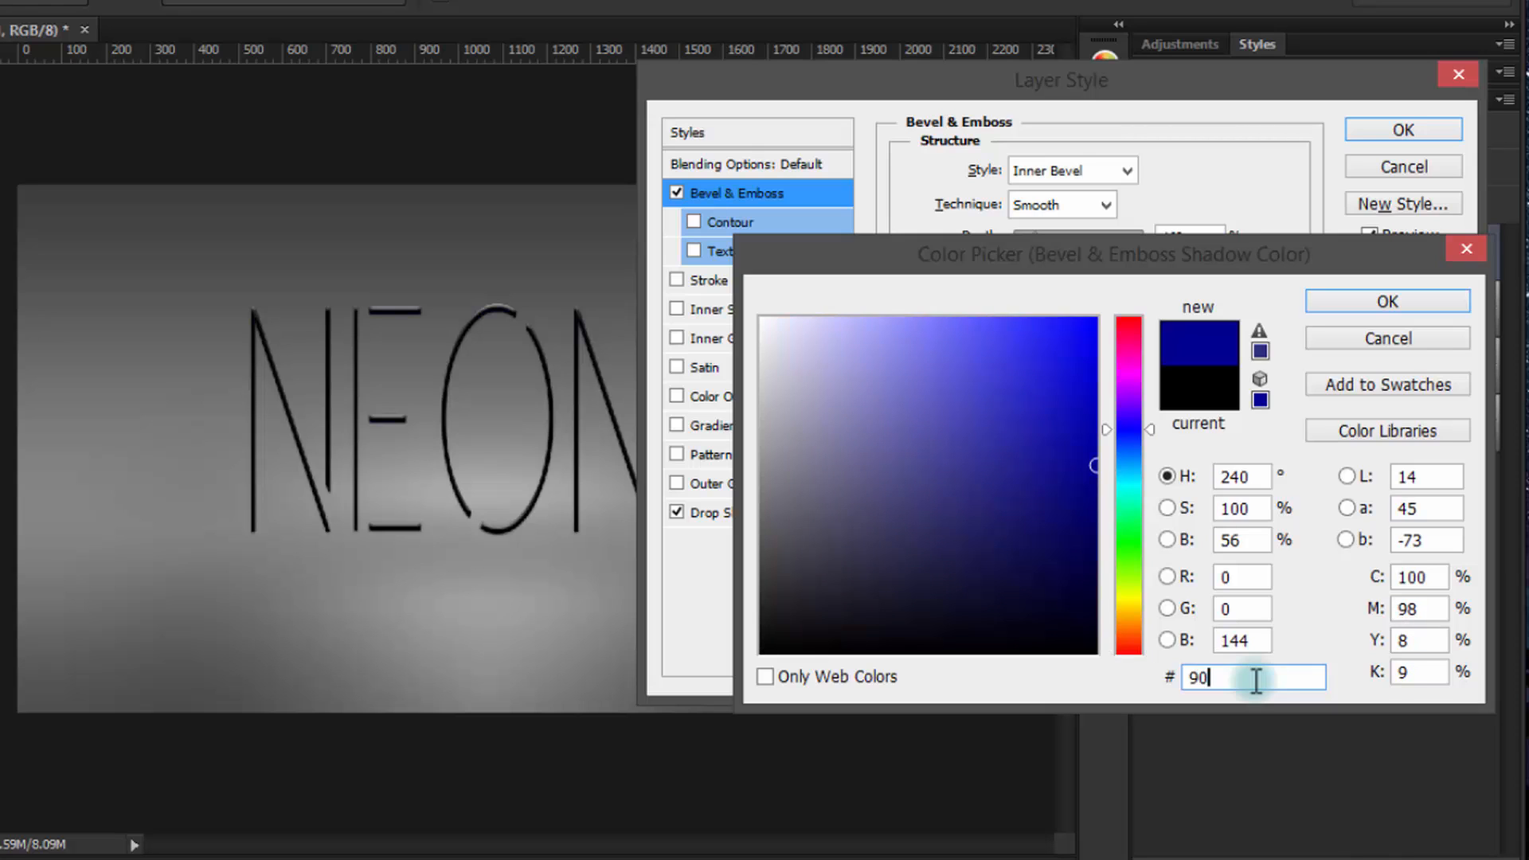
text(46)
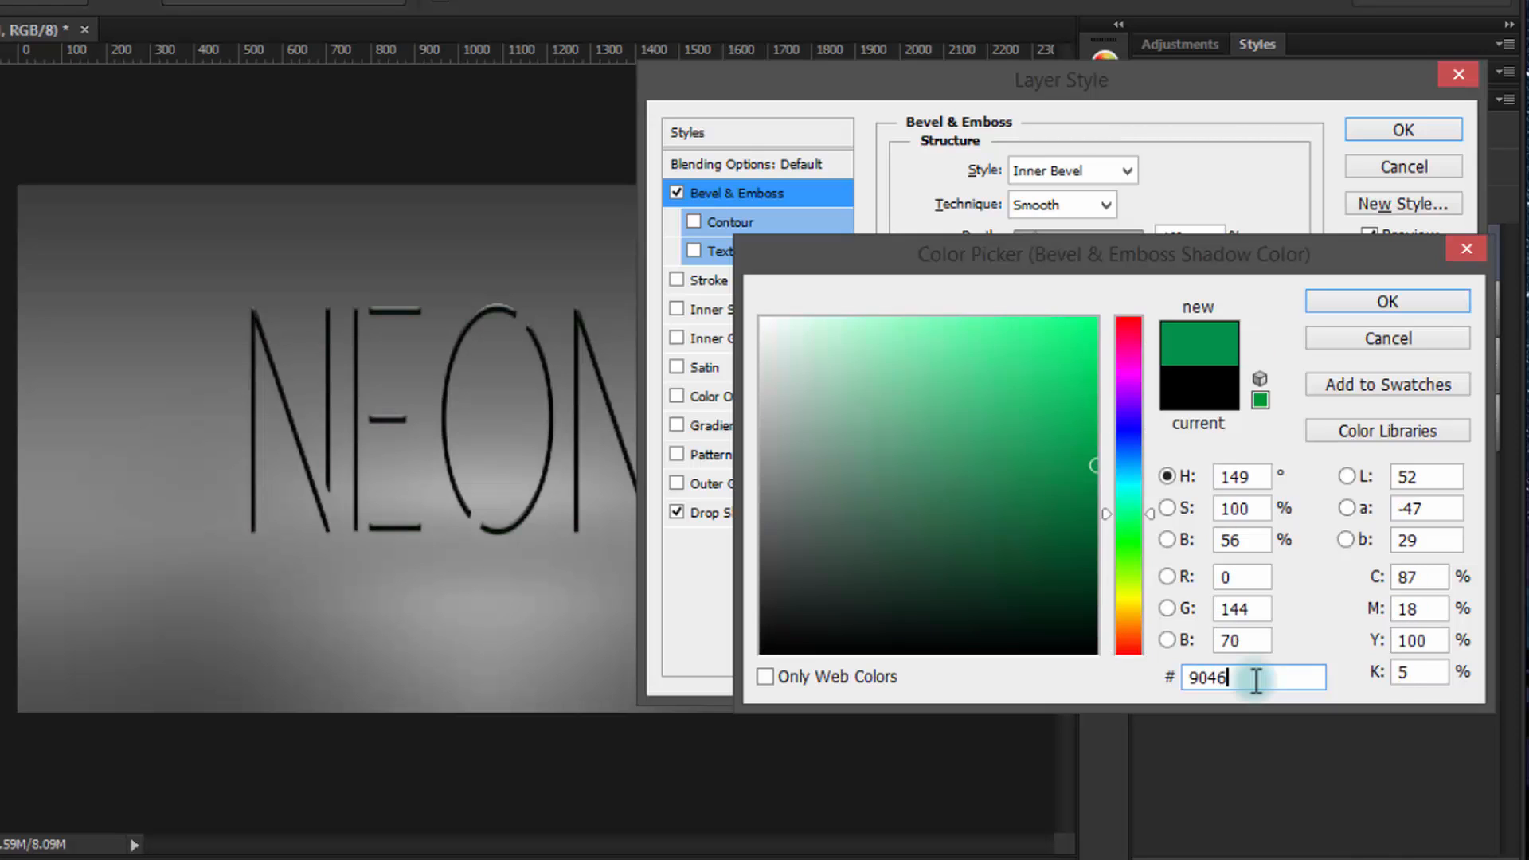
text(15)
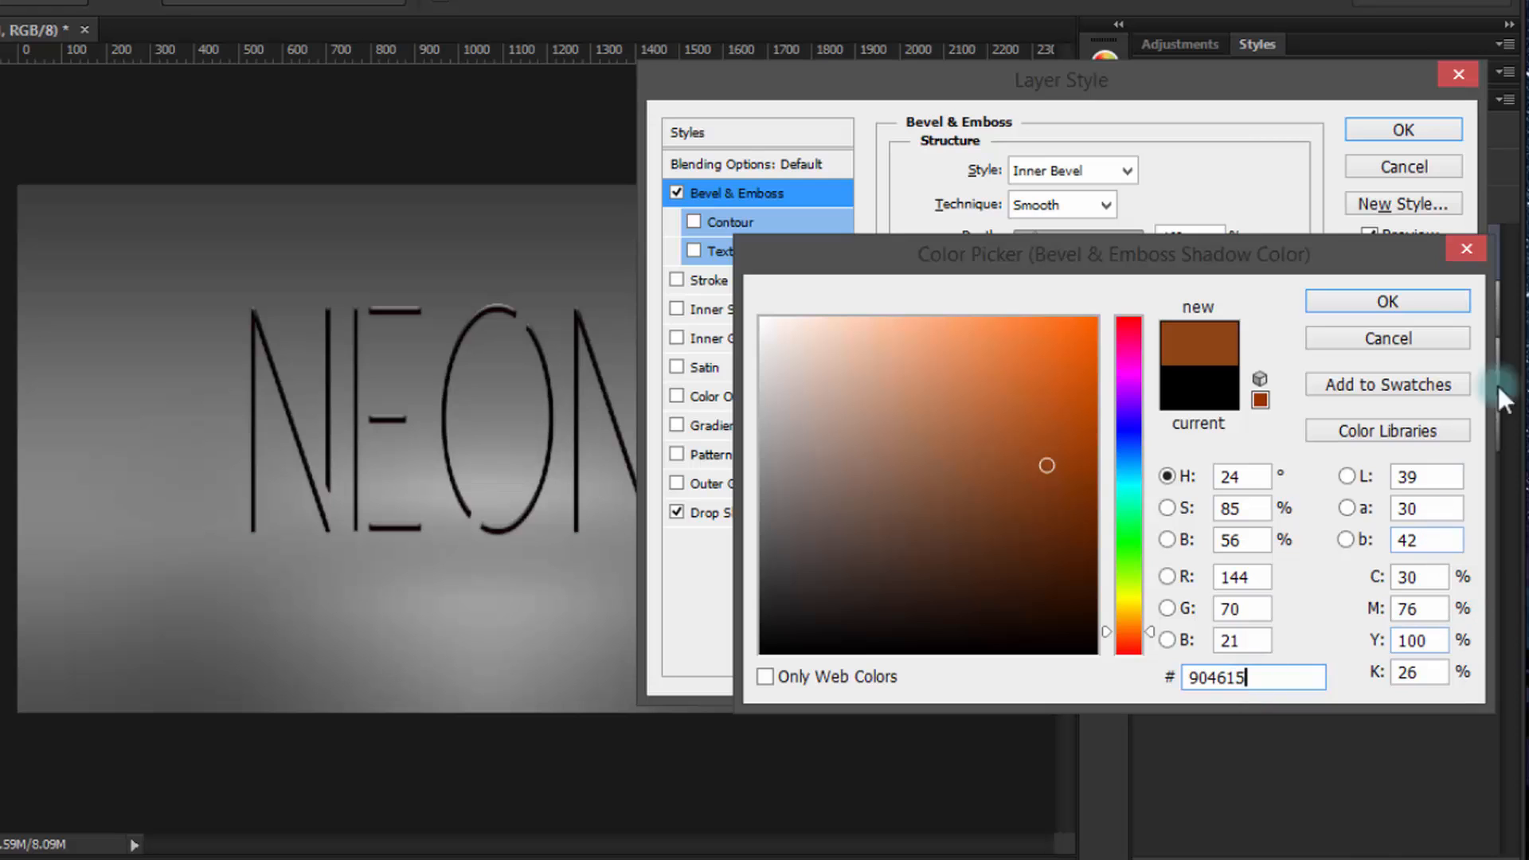
click(1440, 301)
Set the opacity of the bevel's shadow to 50%.
click(1199, 615)
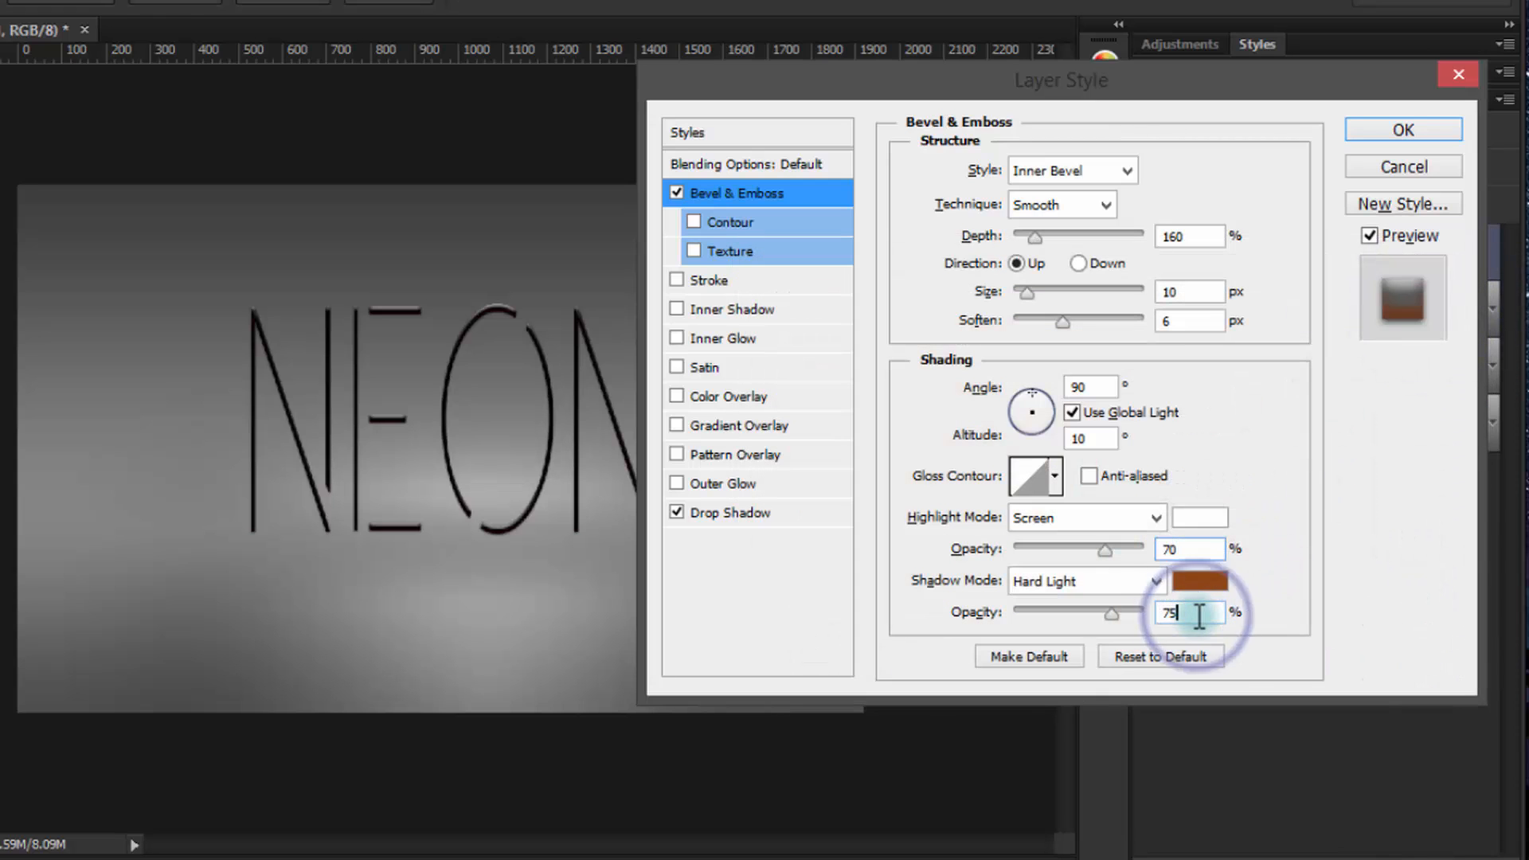
drag(1161, 613, 1235, 612)
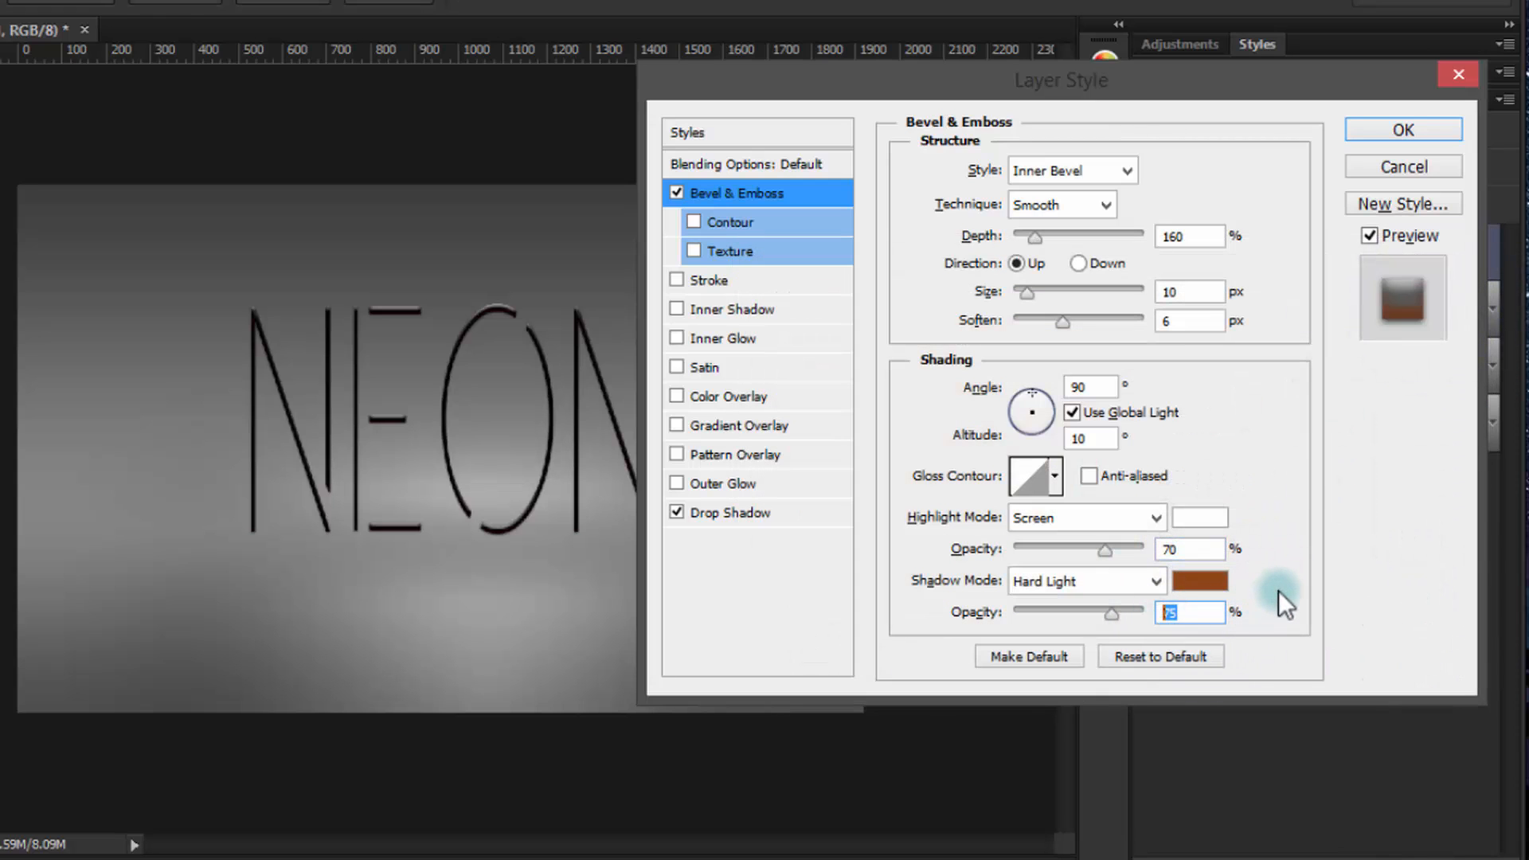
text(50)
Add an Inner Shadow to the NEON text and set its color to #5e3317.
click(739, 312)
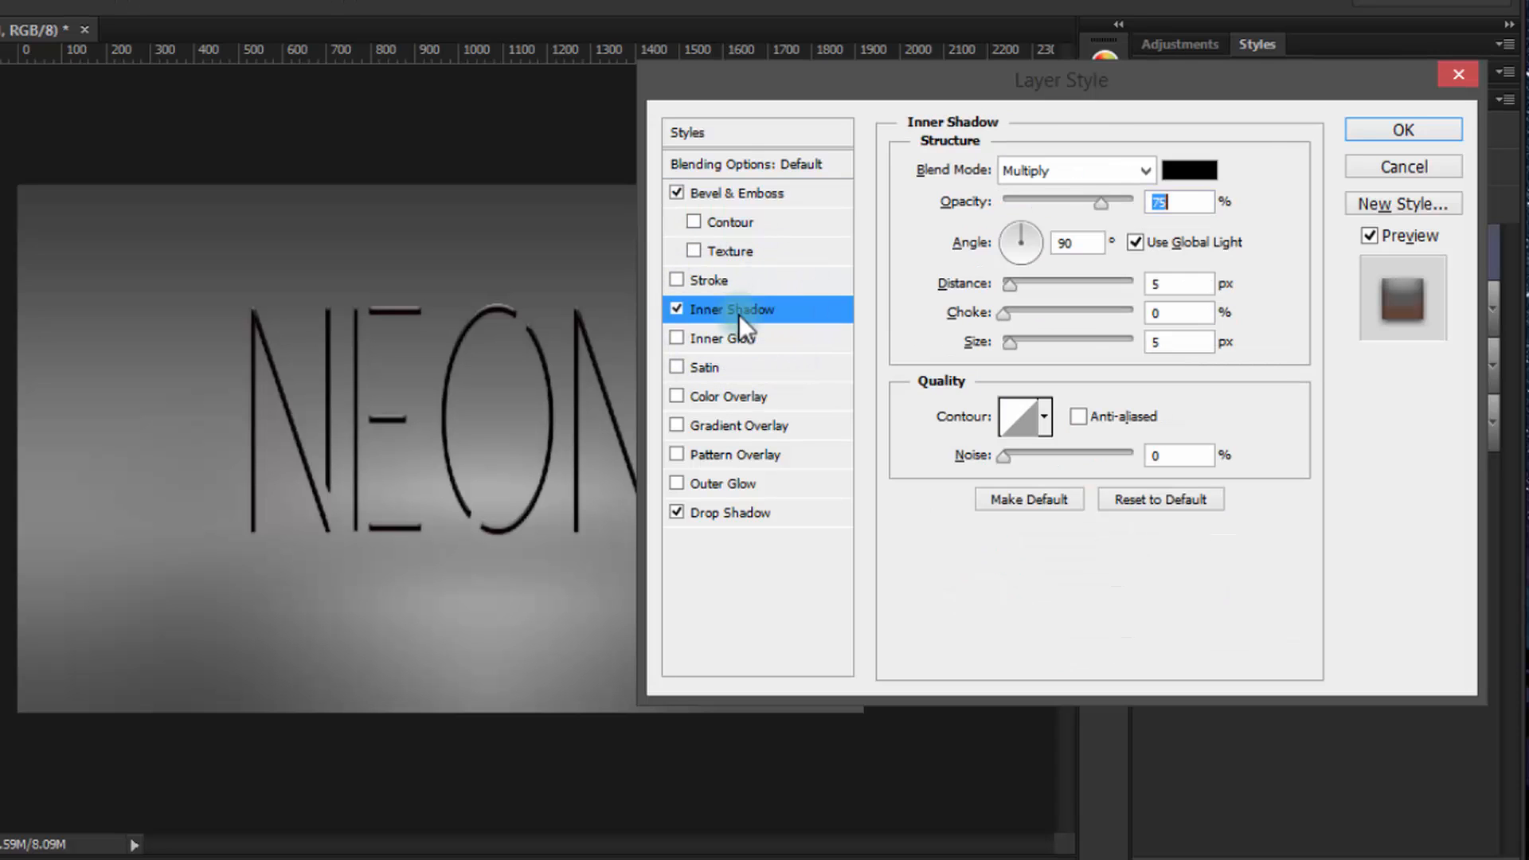
click(1191, 171)
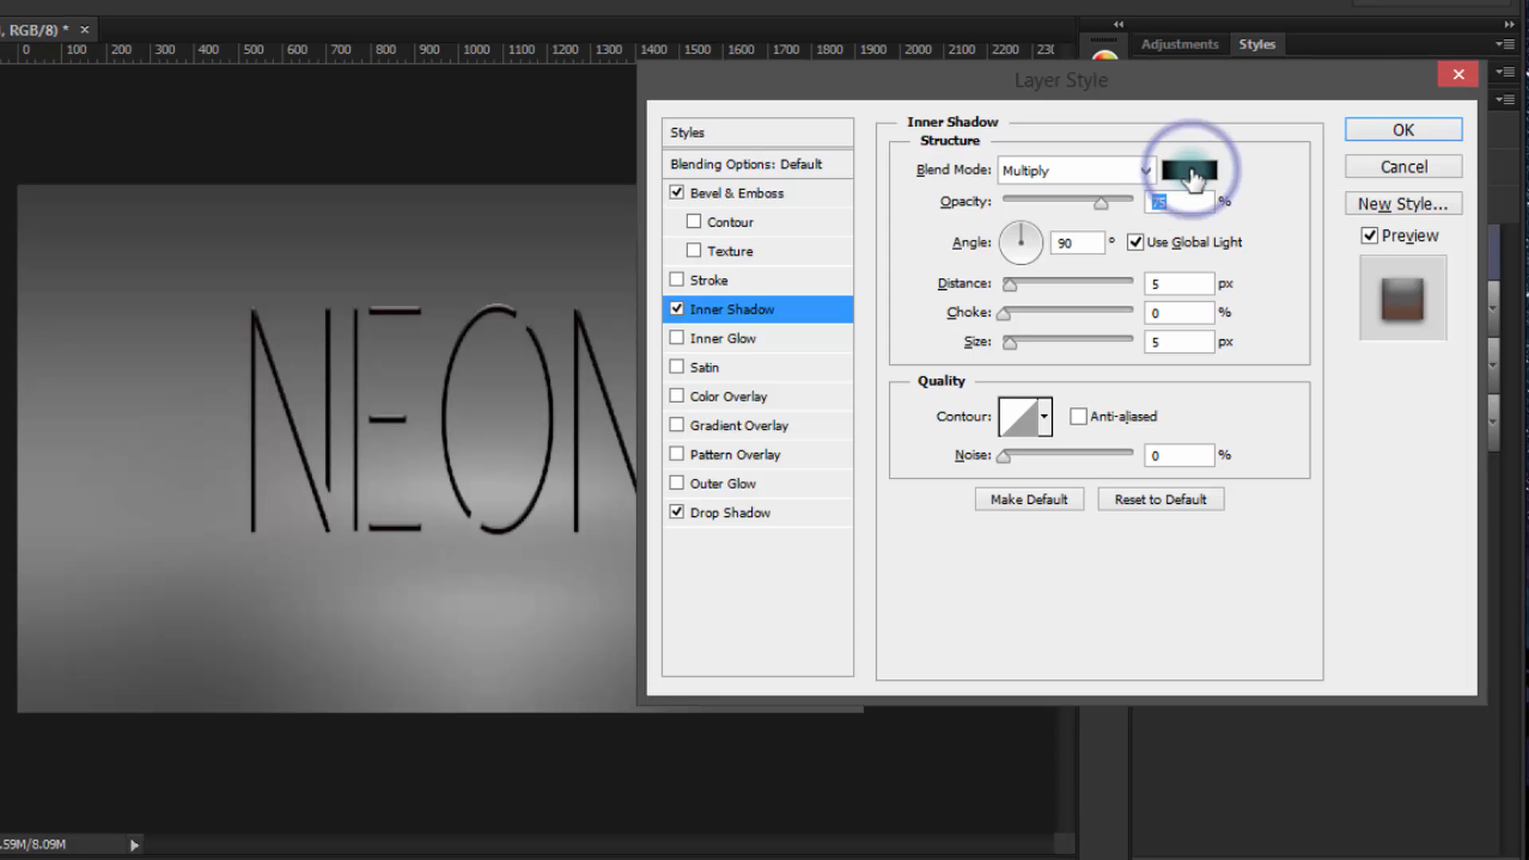
double_click(1253, 678)
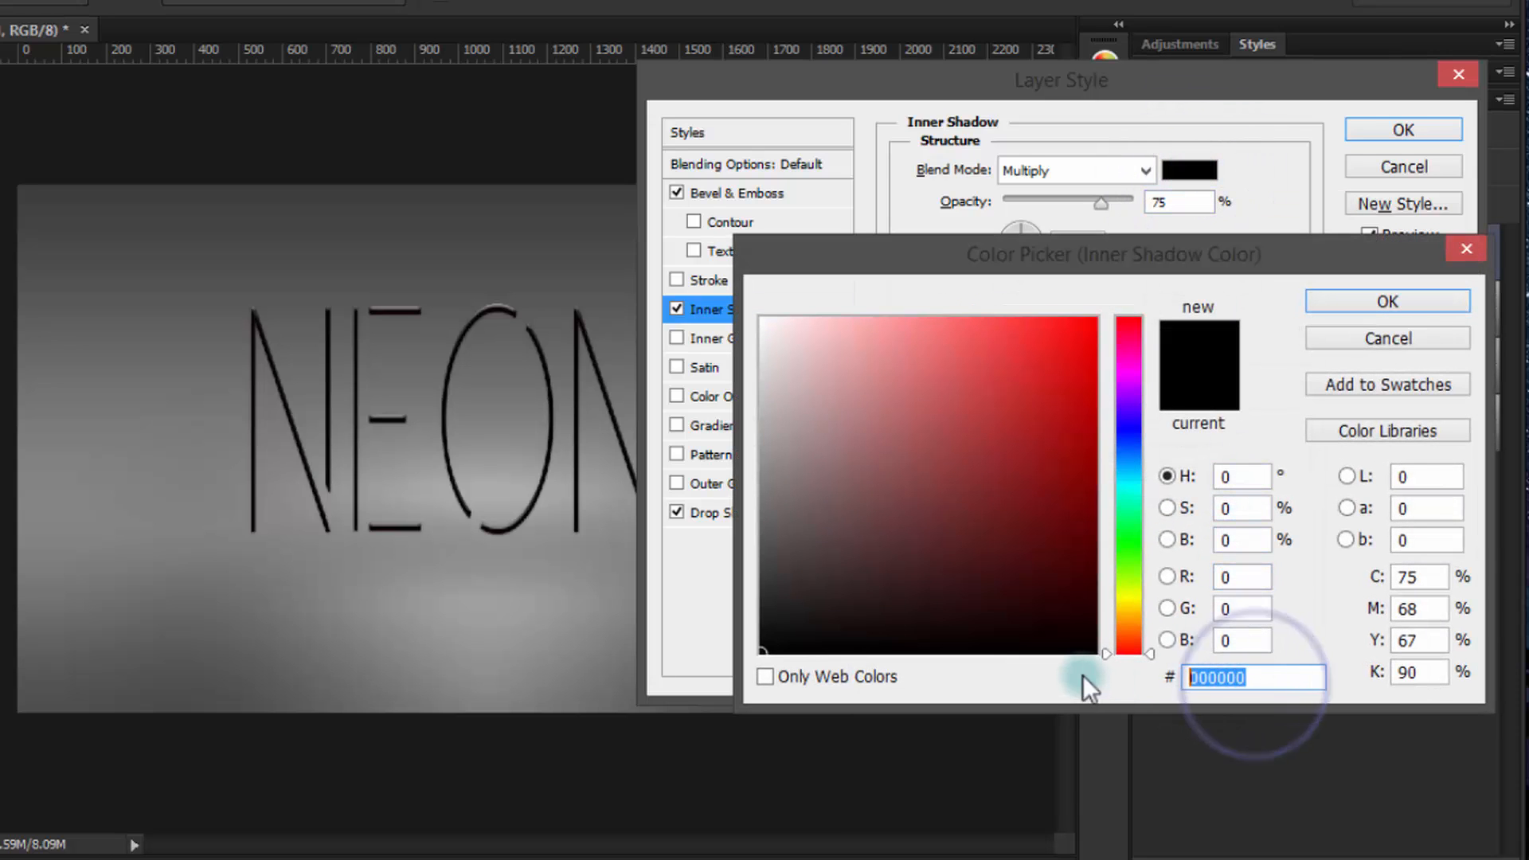
text(5e)
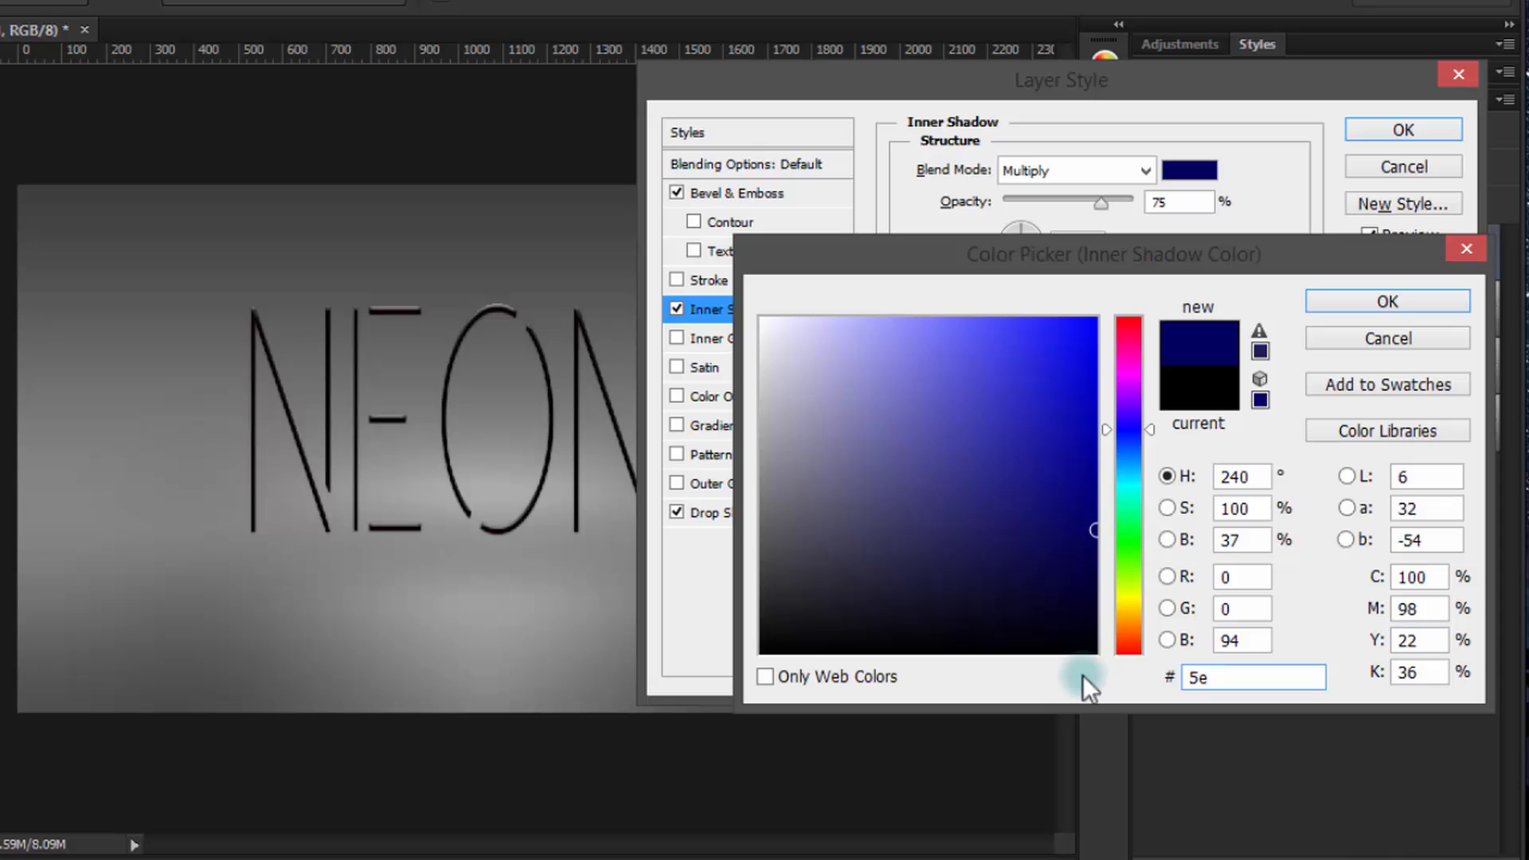
text(33)
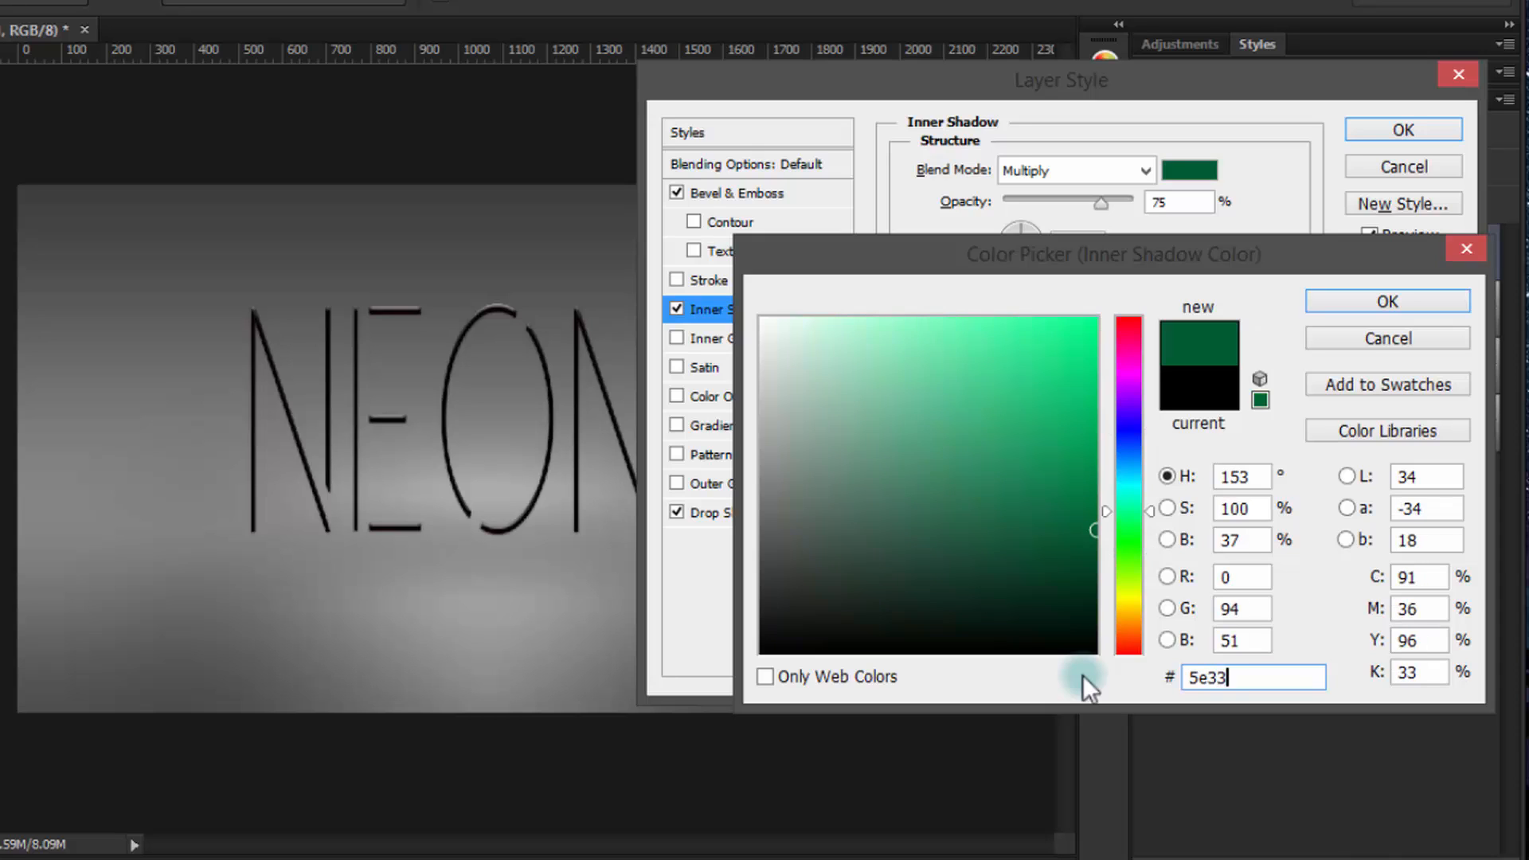
text(17)
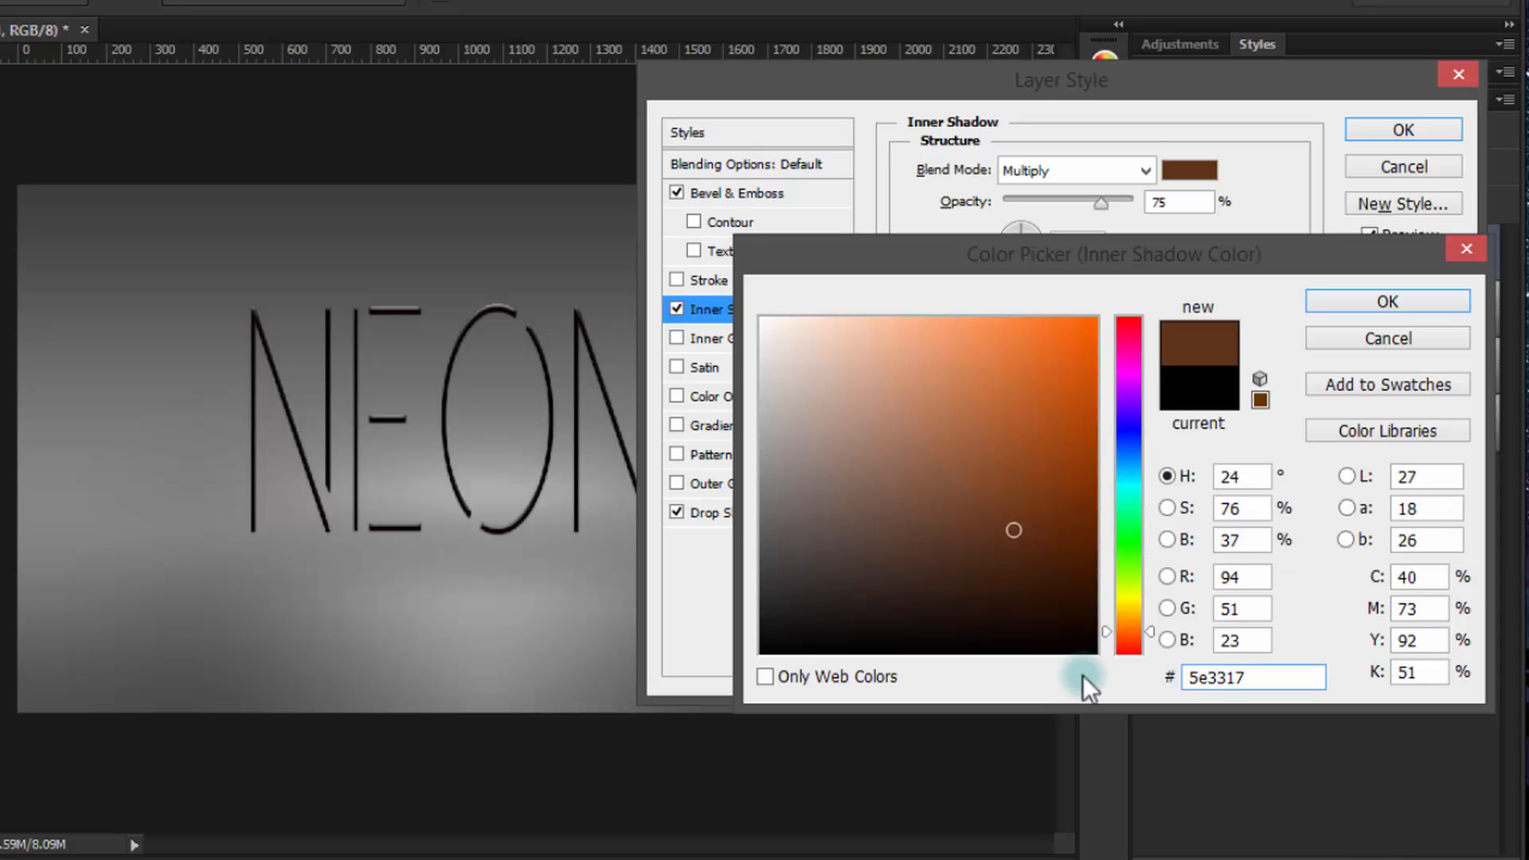
click(1407, 304)
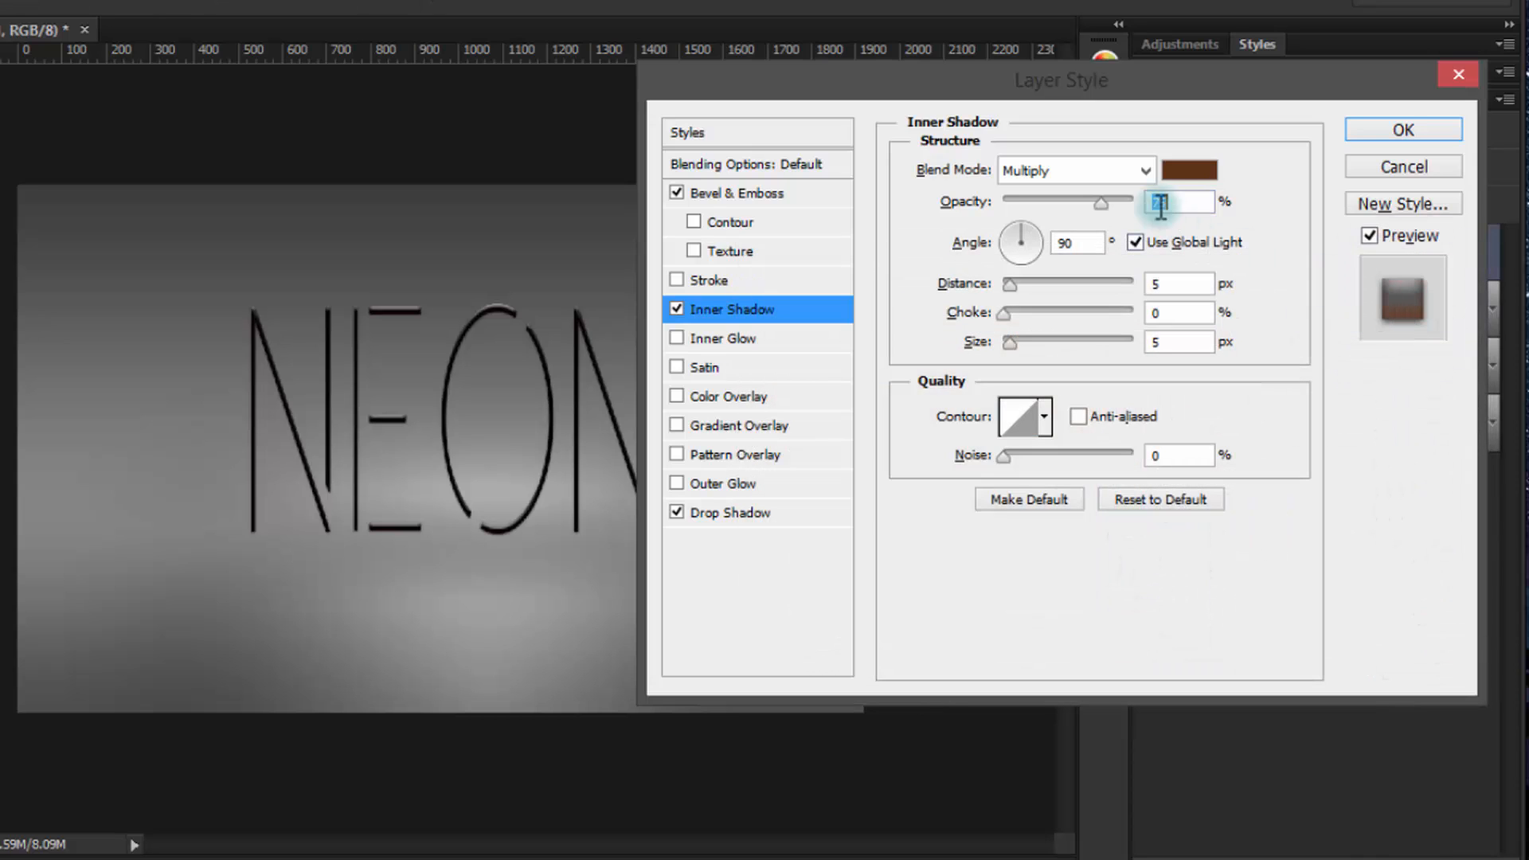
Set the inner shadow's blend mode to Color Burn and its opacity to 54%.
click(1084, 170)
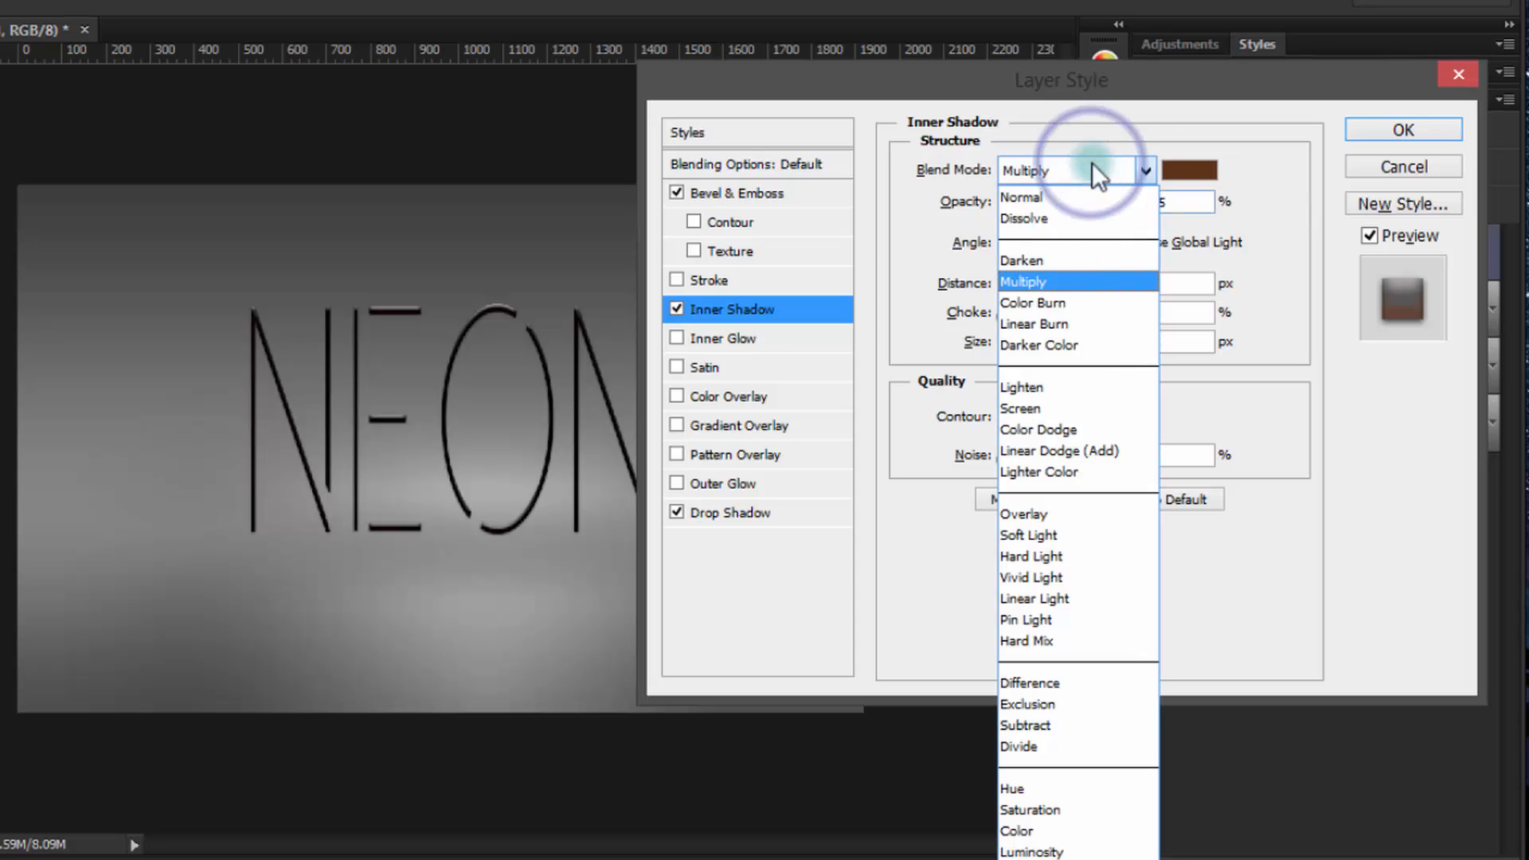
click(1093, 301)
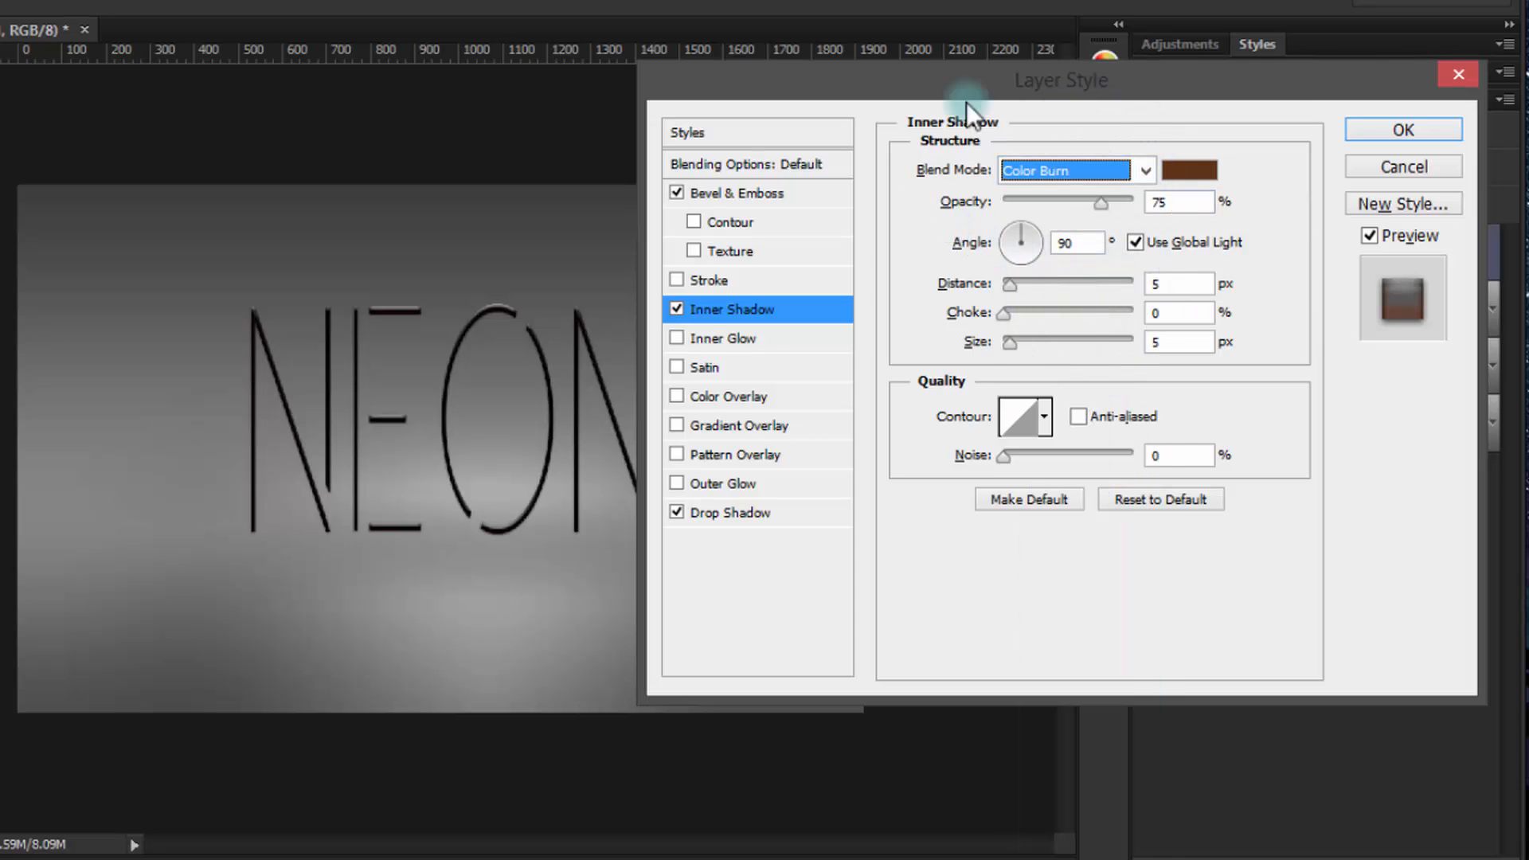
drag(967, 102, 1012, 51)
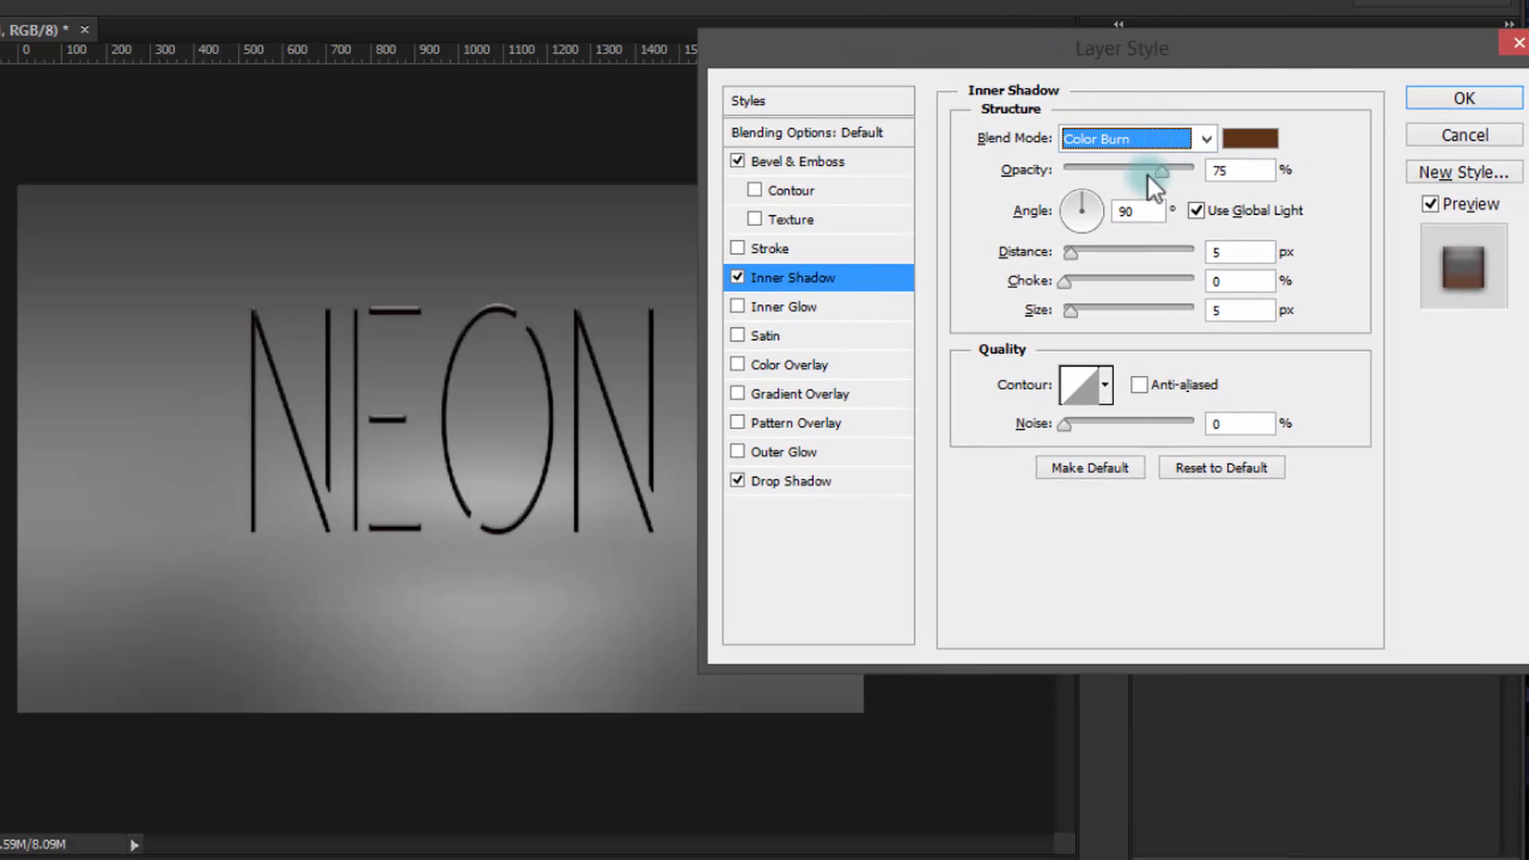
click(1195, 209)
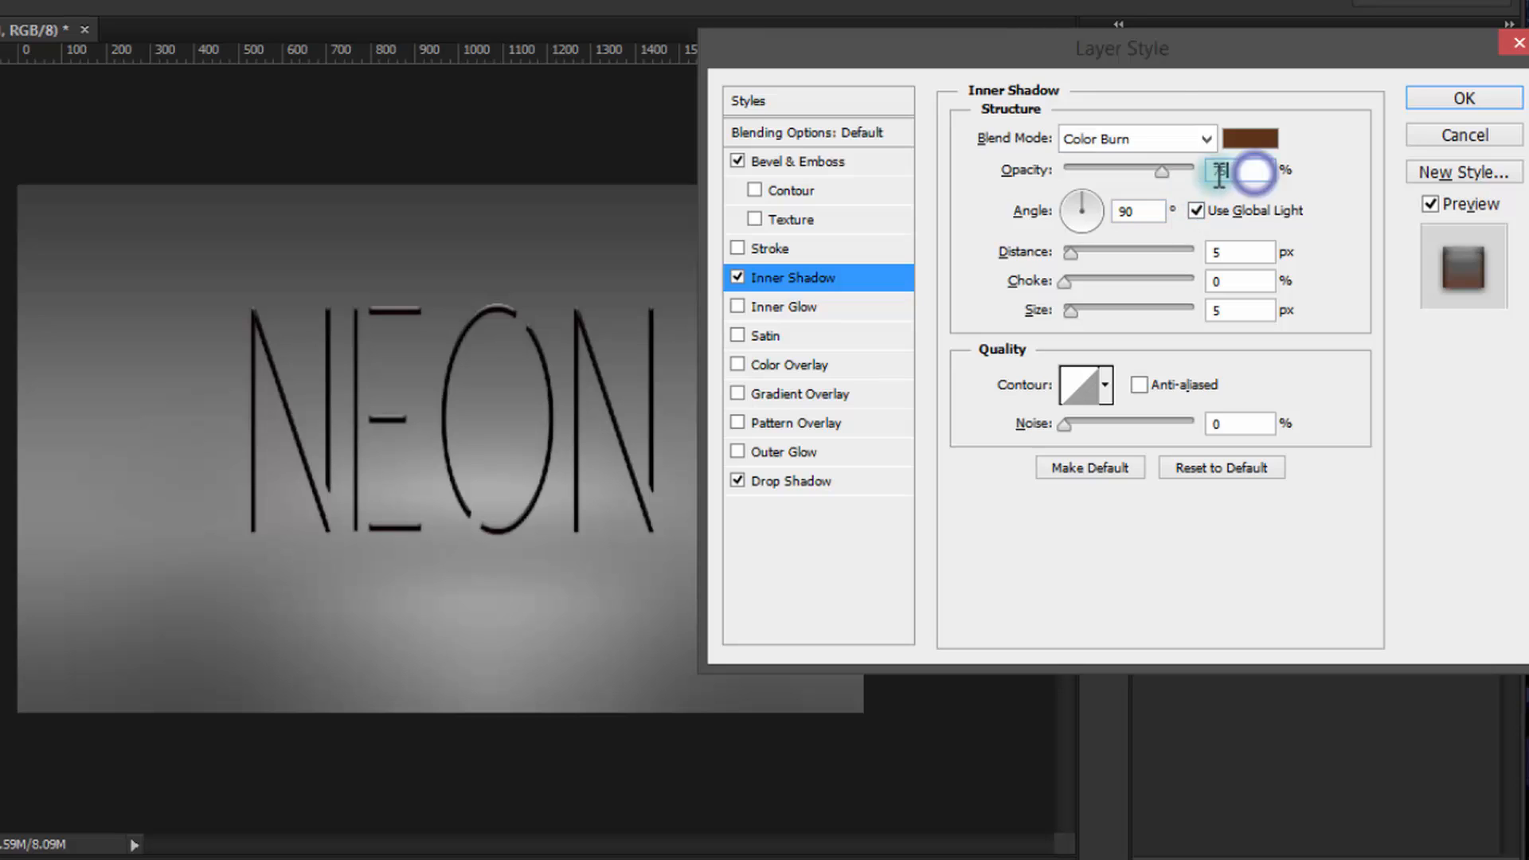
text(54)
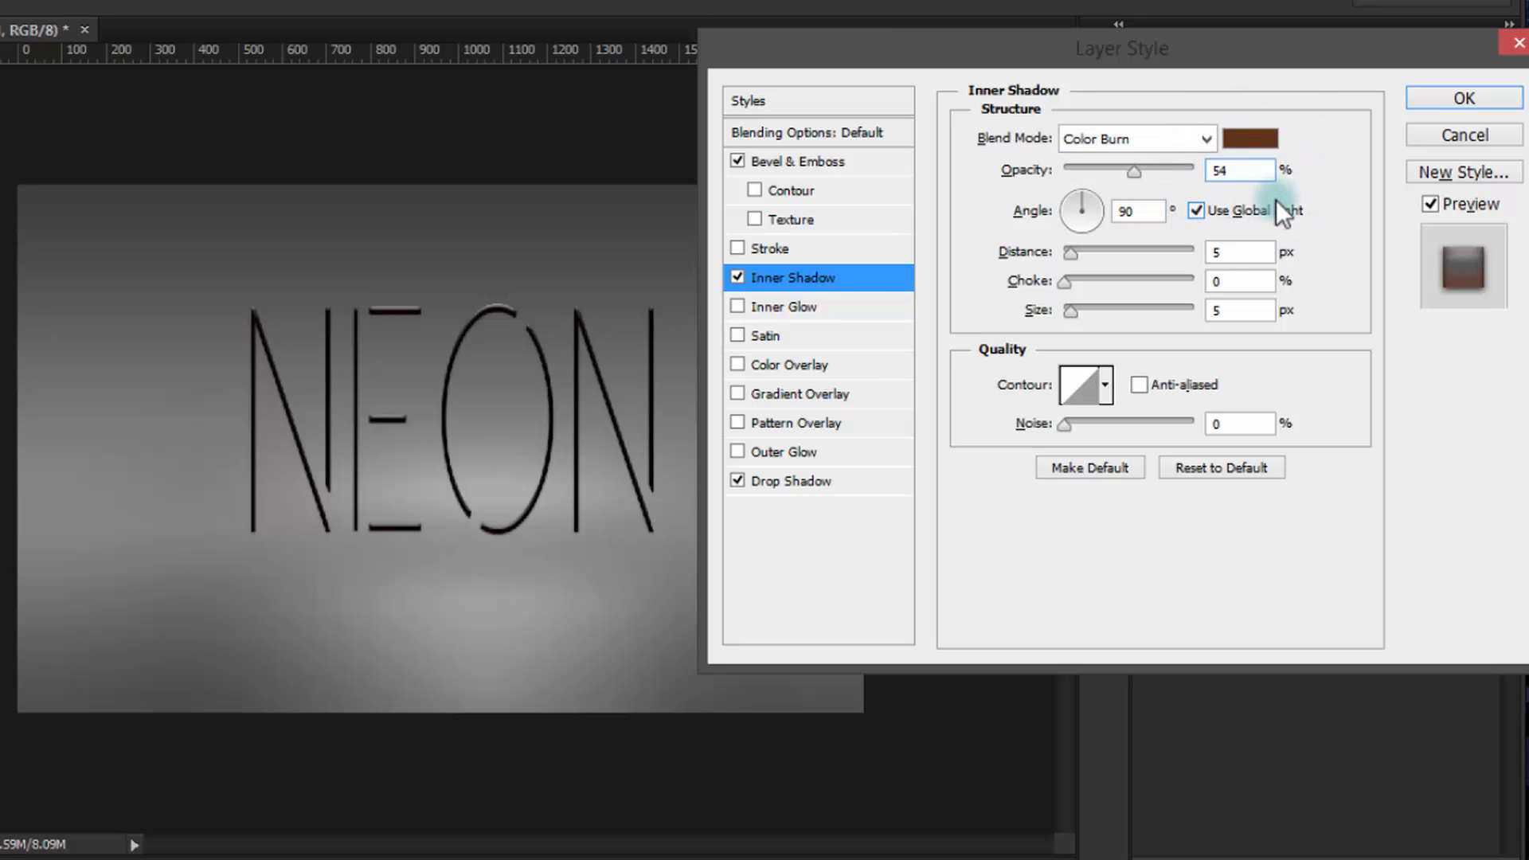
Set the inner shadow's distance to 2 px and its size to 4 px.
click(1154, 212)
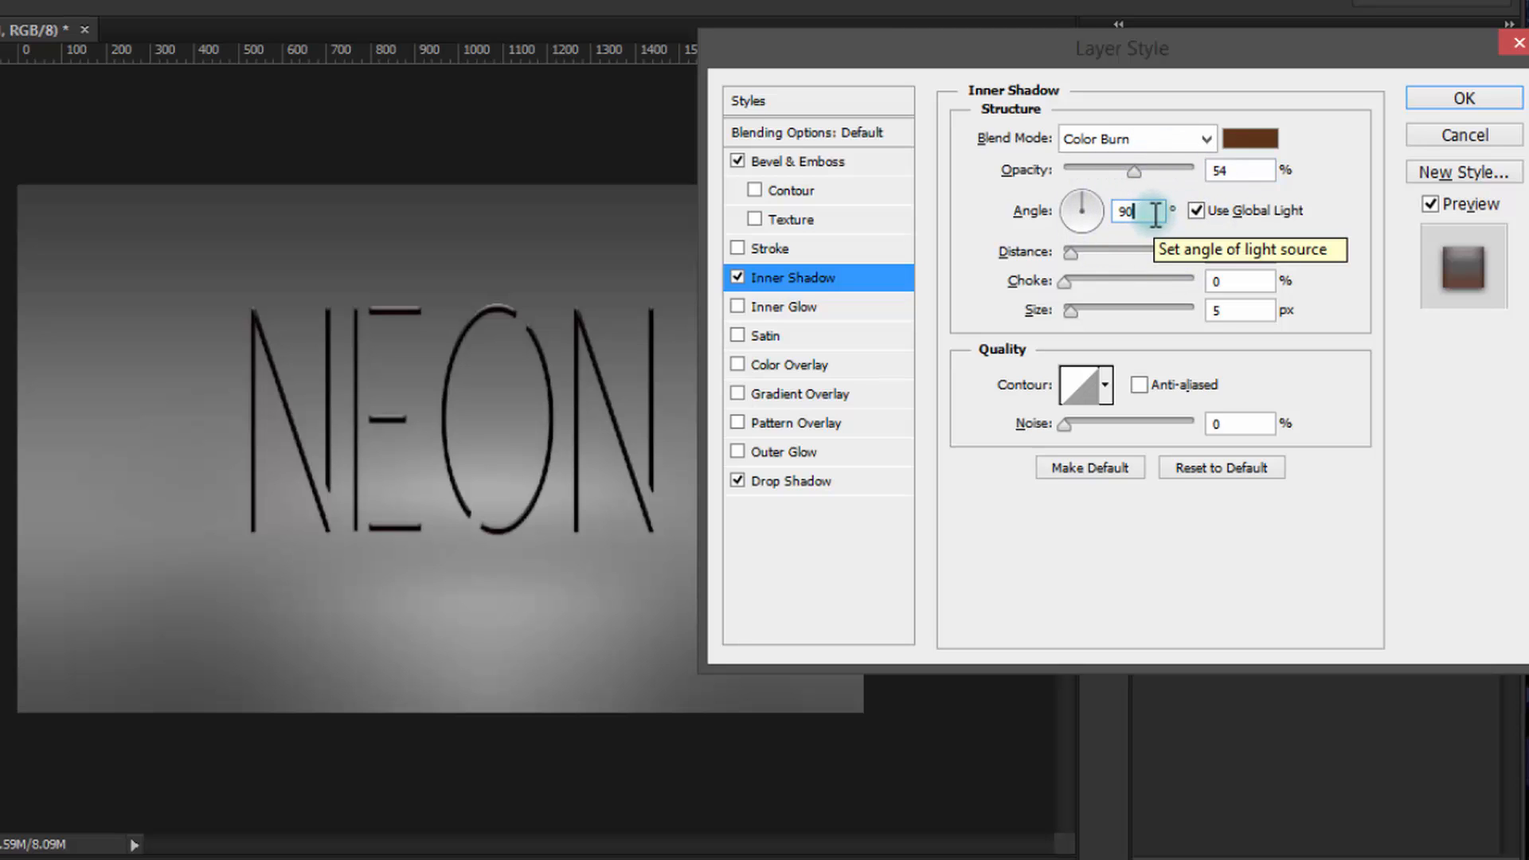
click(1223, 252)
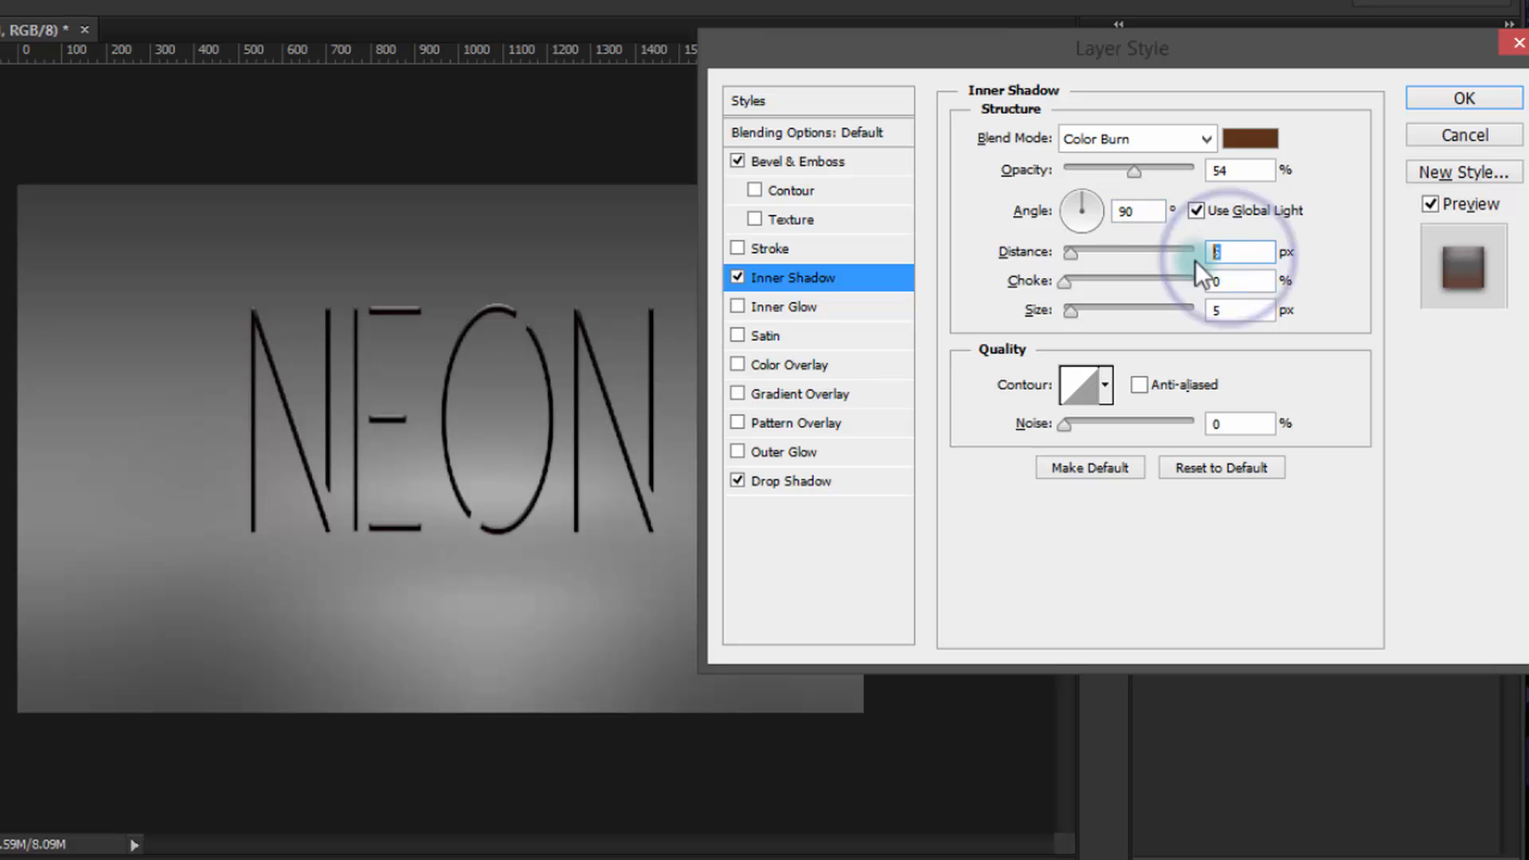
text(2)
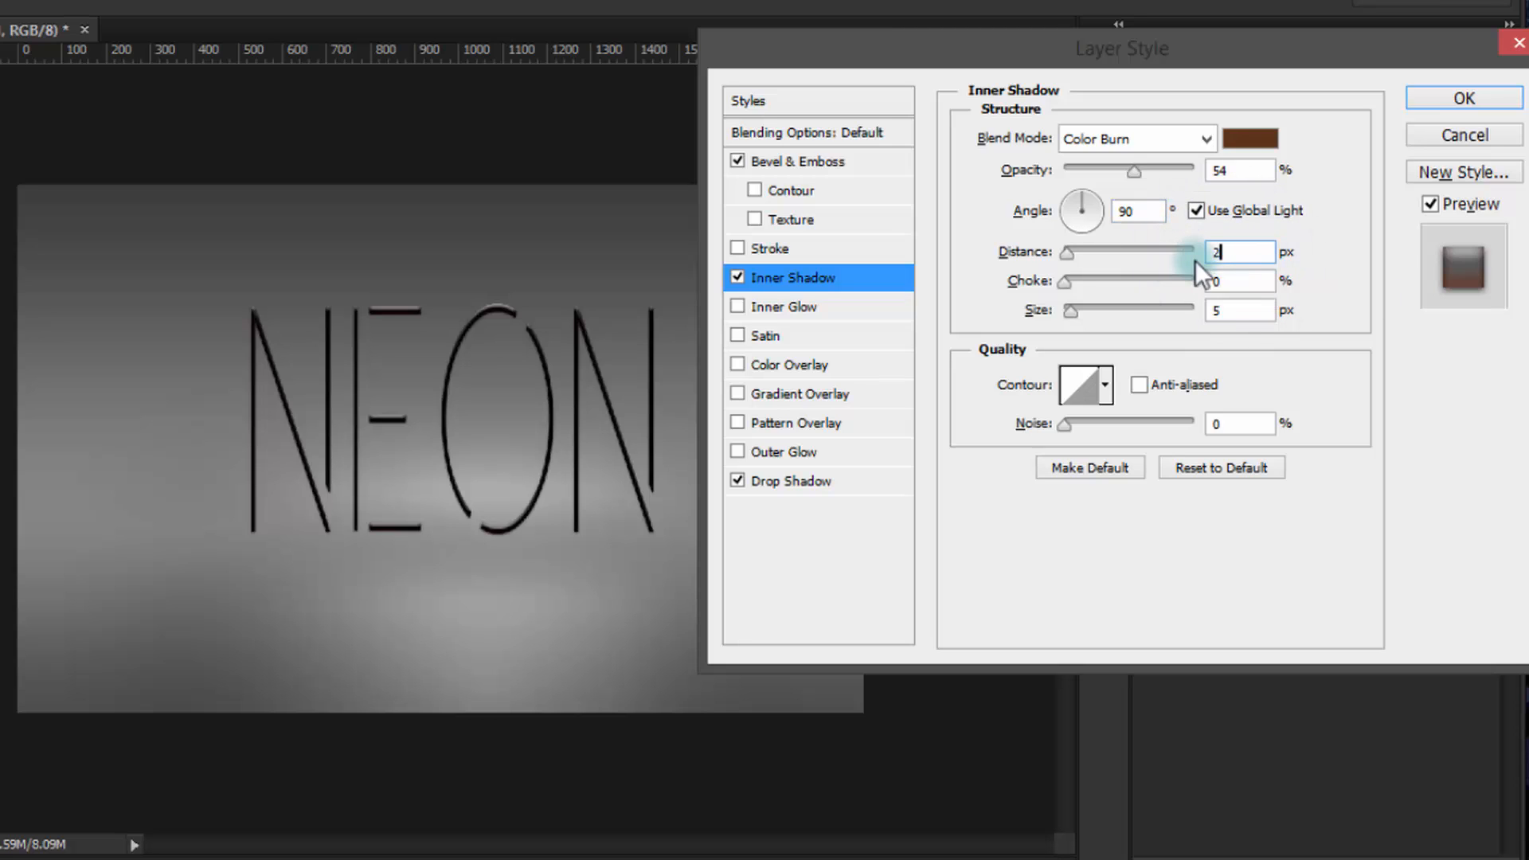
click(1238, 310)
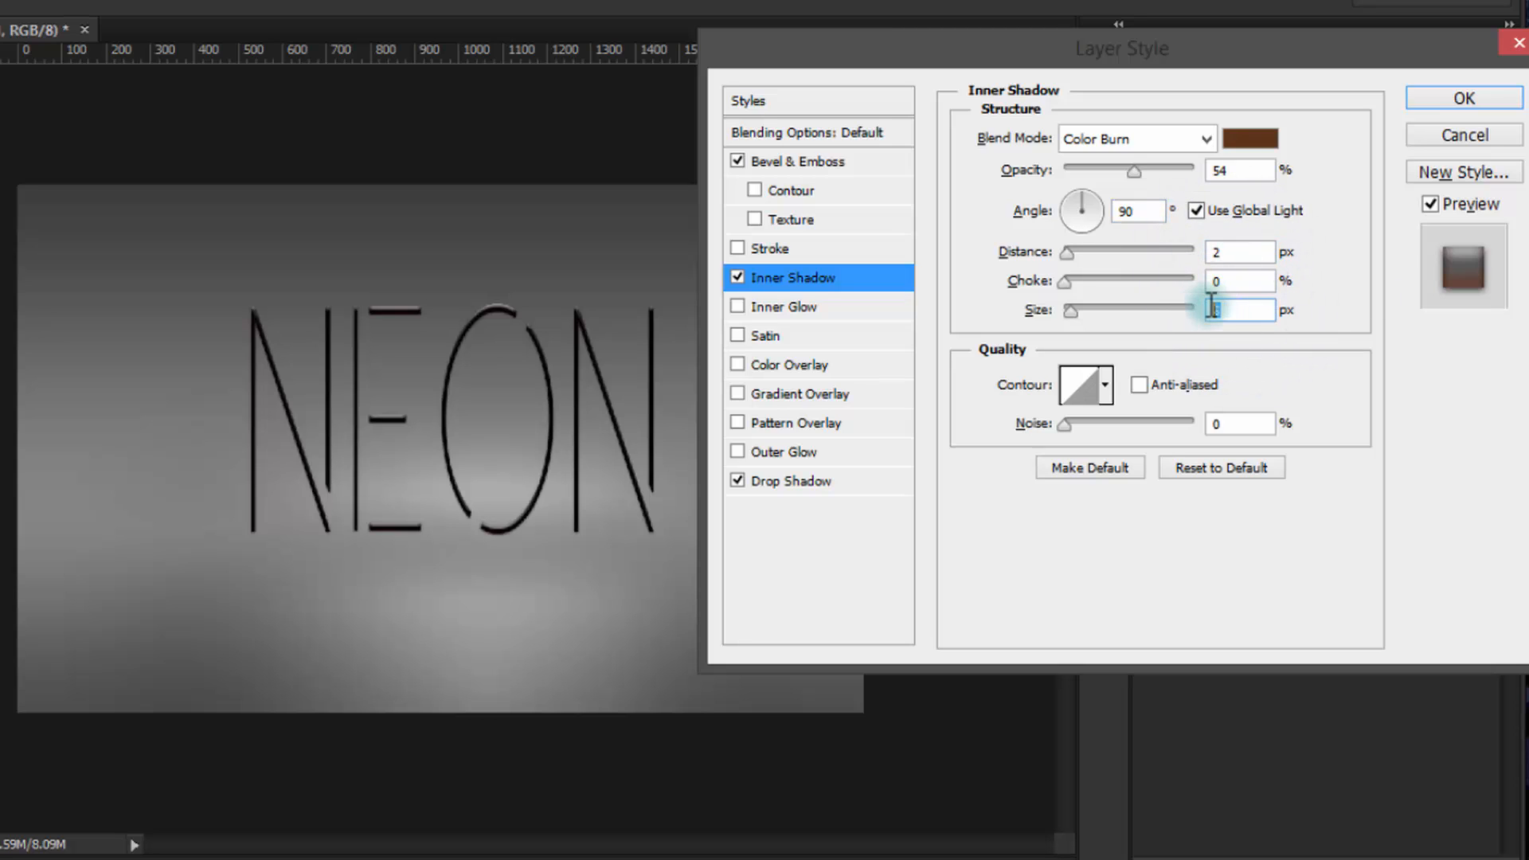
text(4)
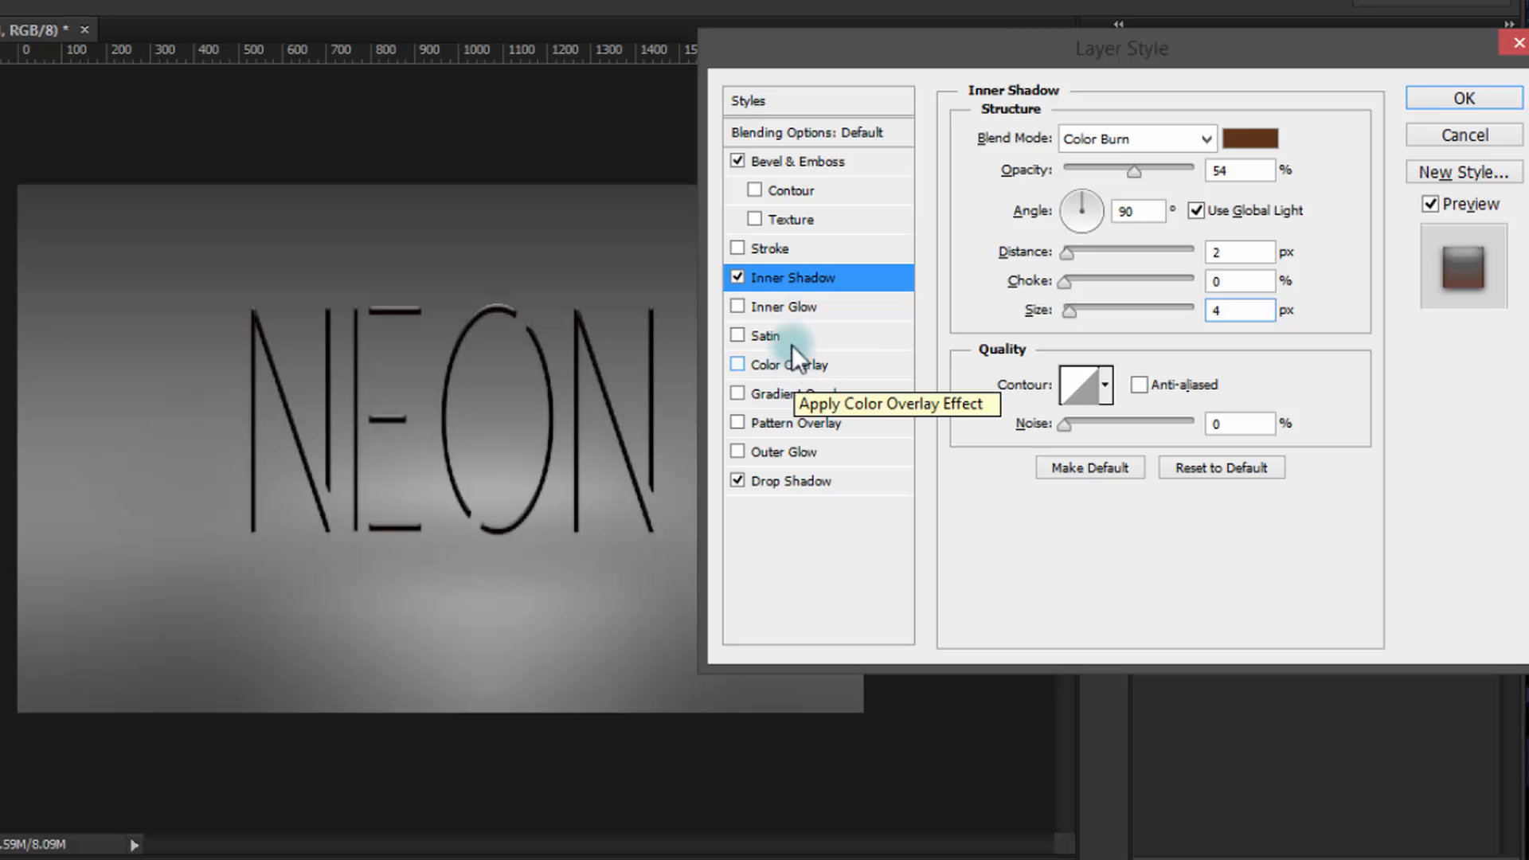
Add an Inner Glow to the NEON text and set its color to #5e3317.
click(789, 309)
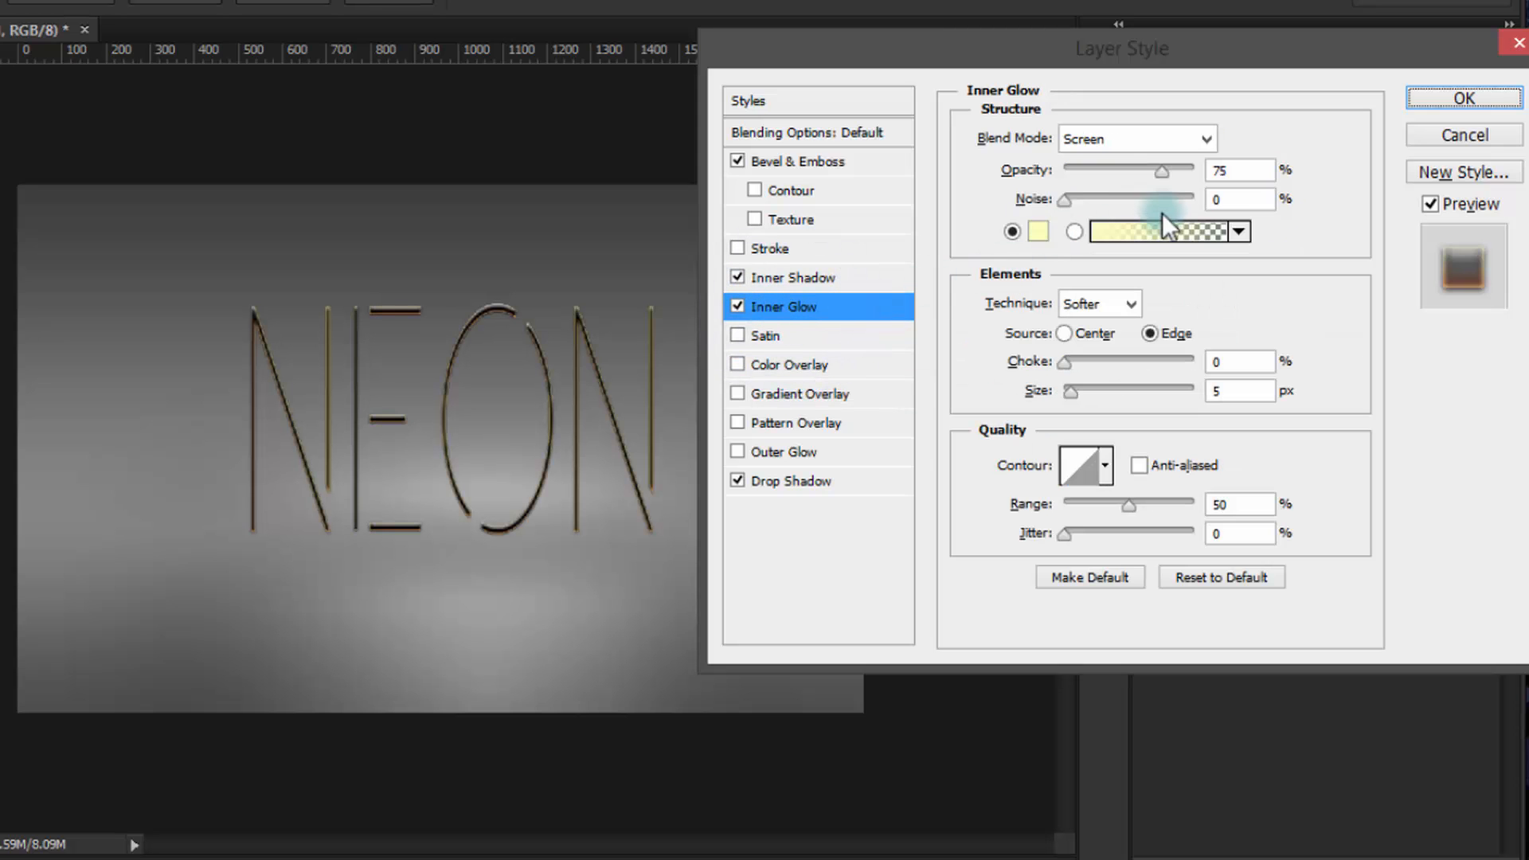
click(1039, 231)
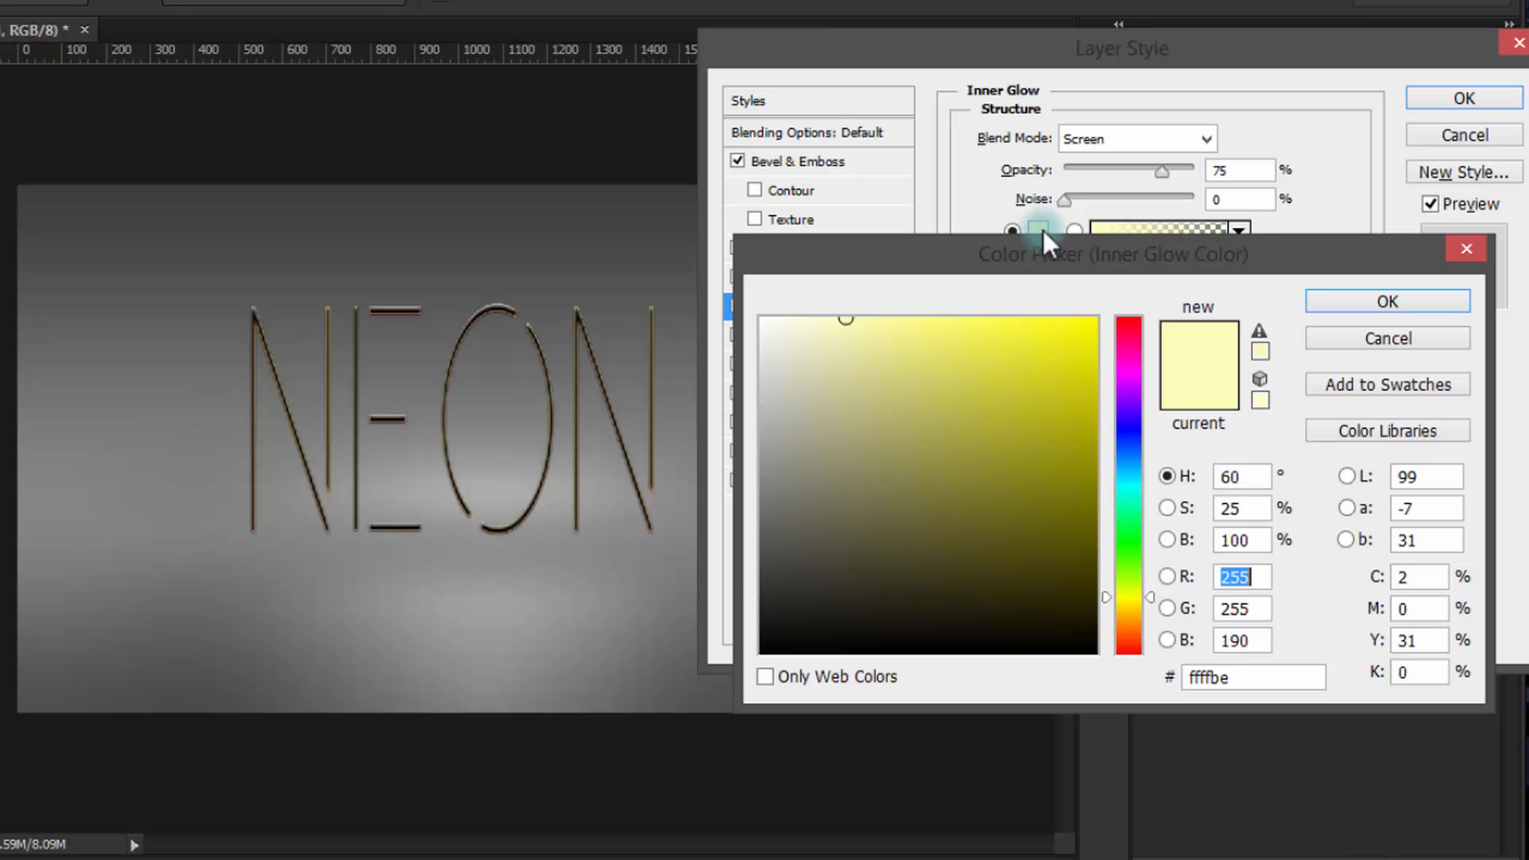
double_click(1275, 678)
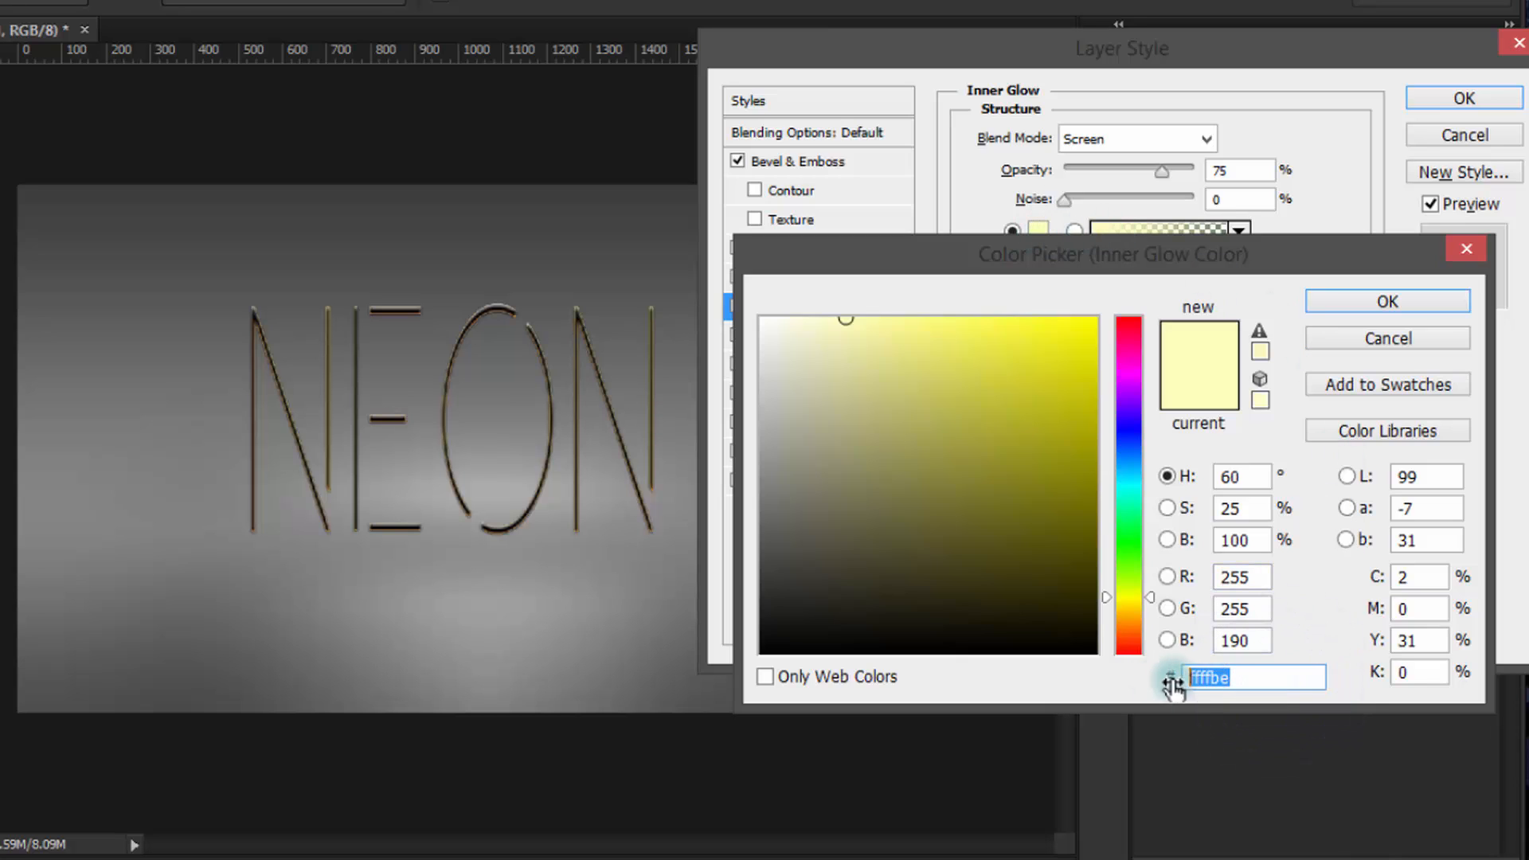
text(5)
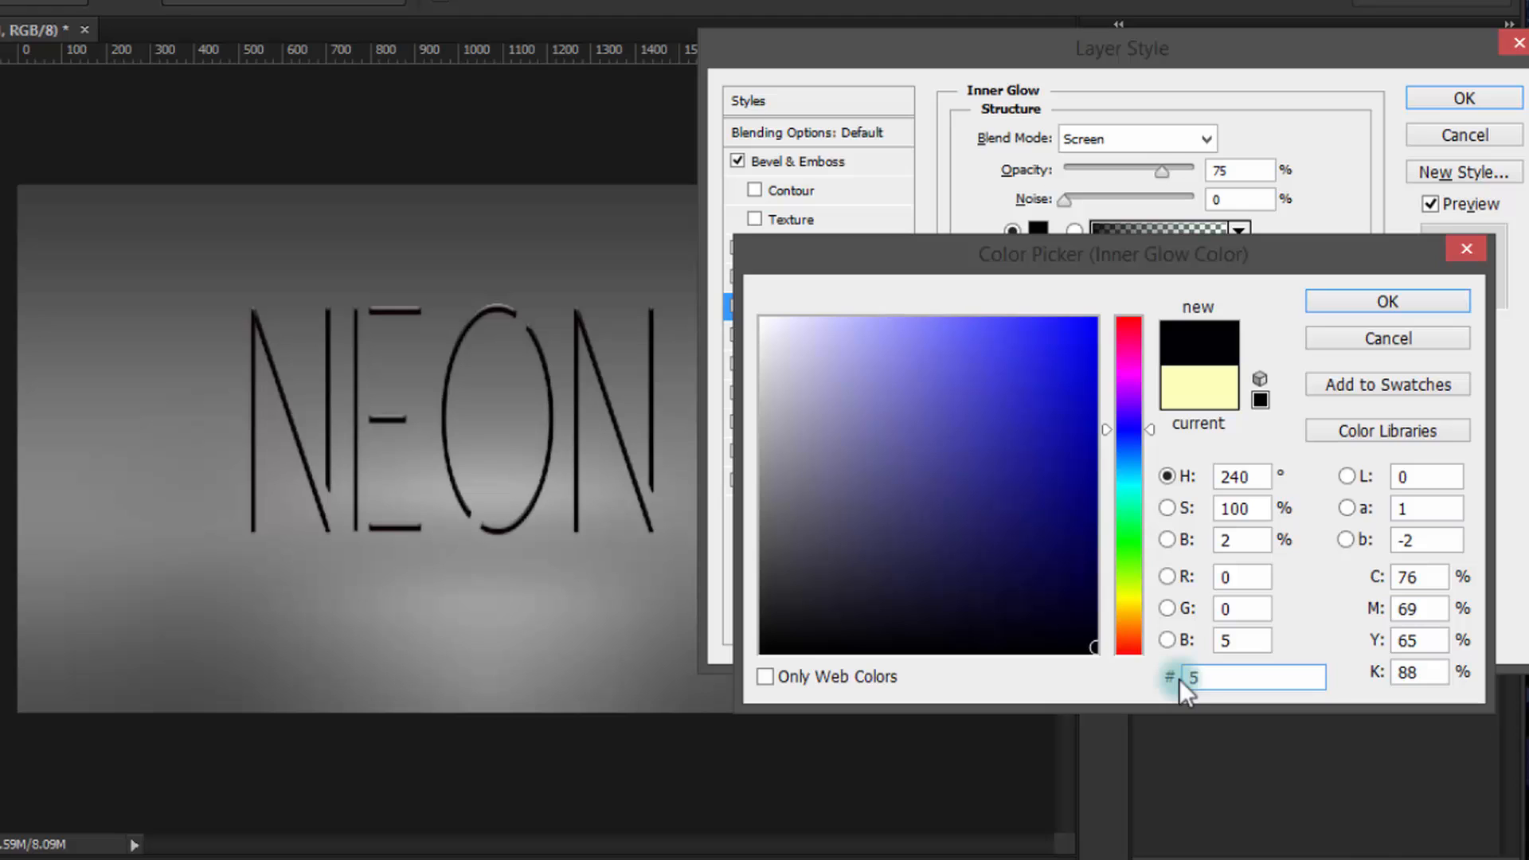
text(e3317)
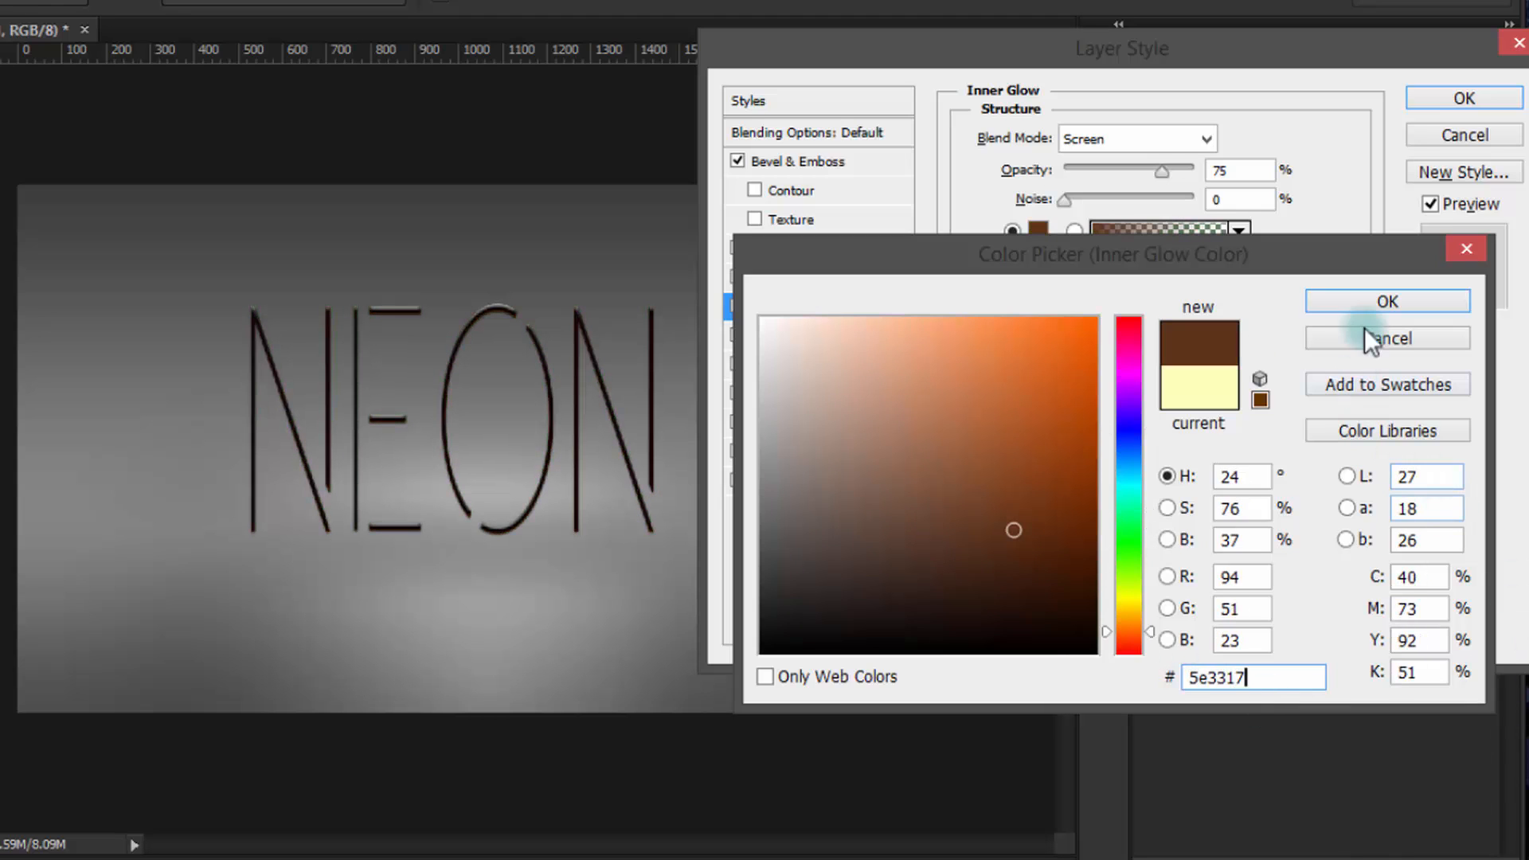
click(1370, 302)
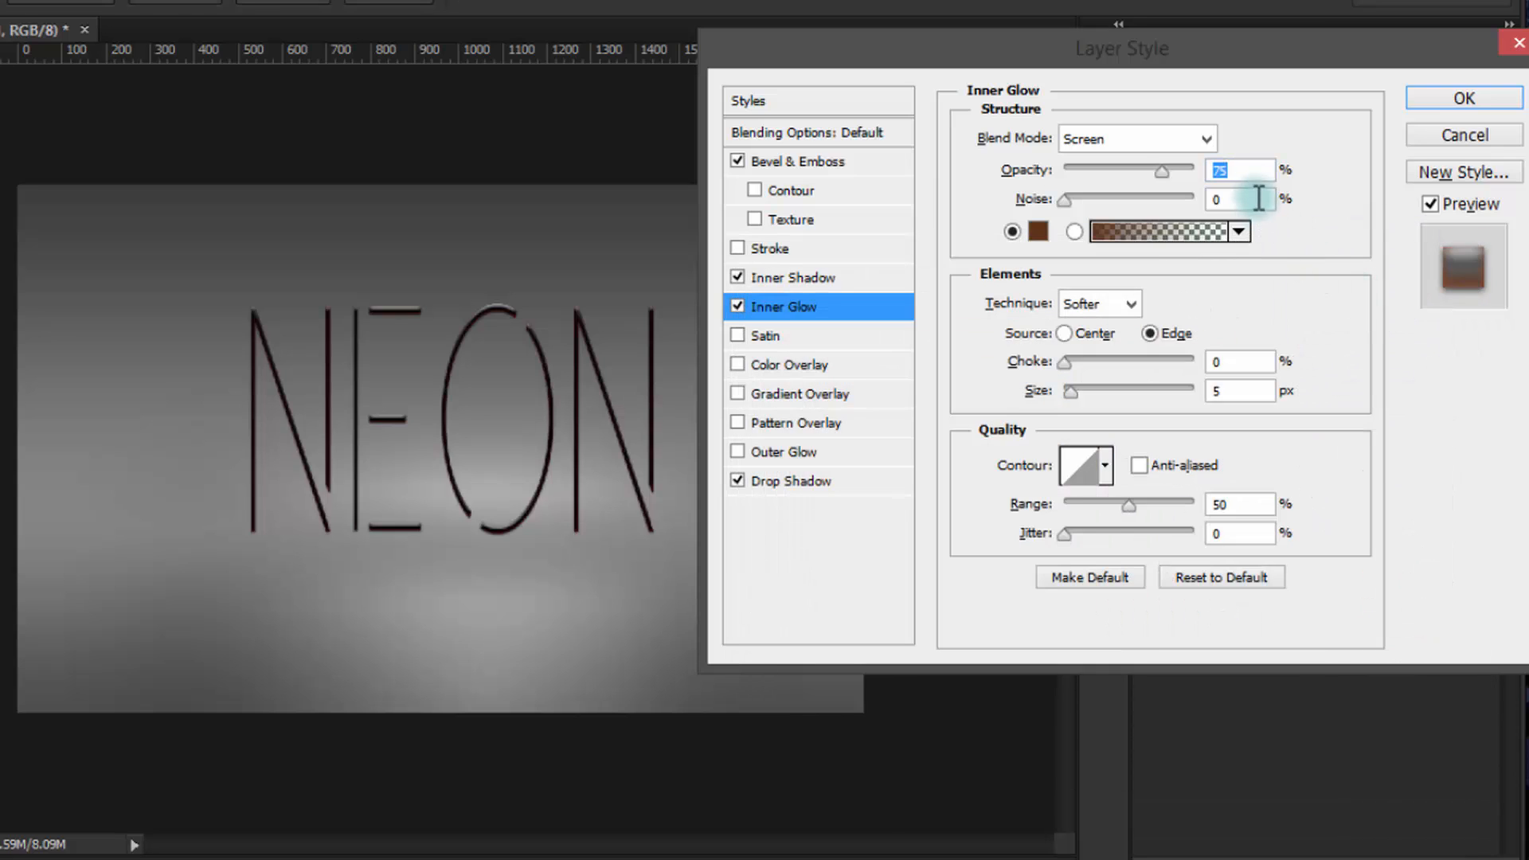
Set the inner glow's blend mode to Color Burn and its opacity to 72%.
click(1167, 140)
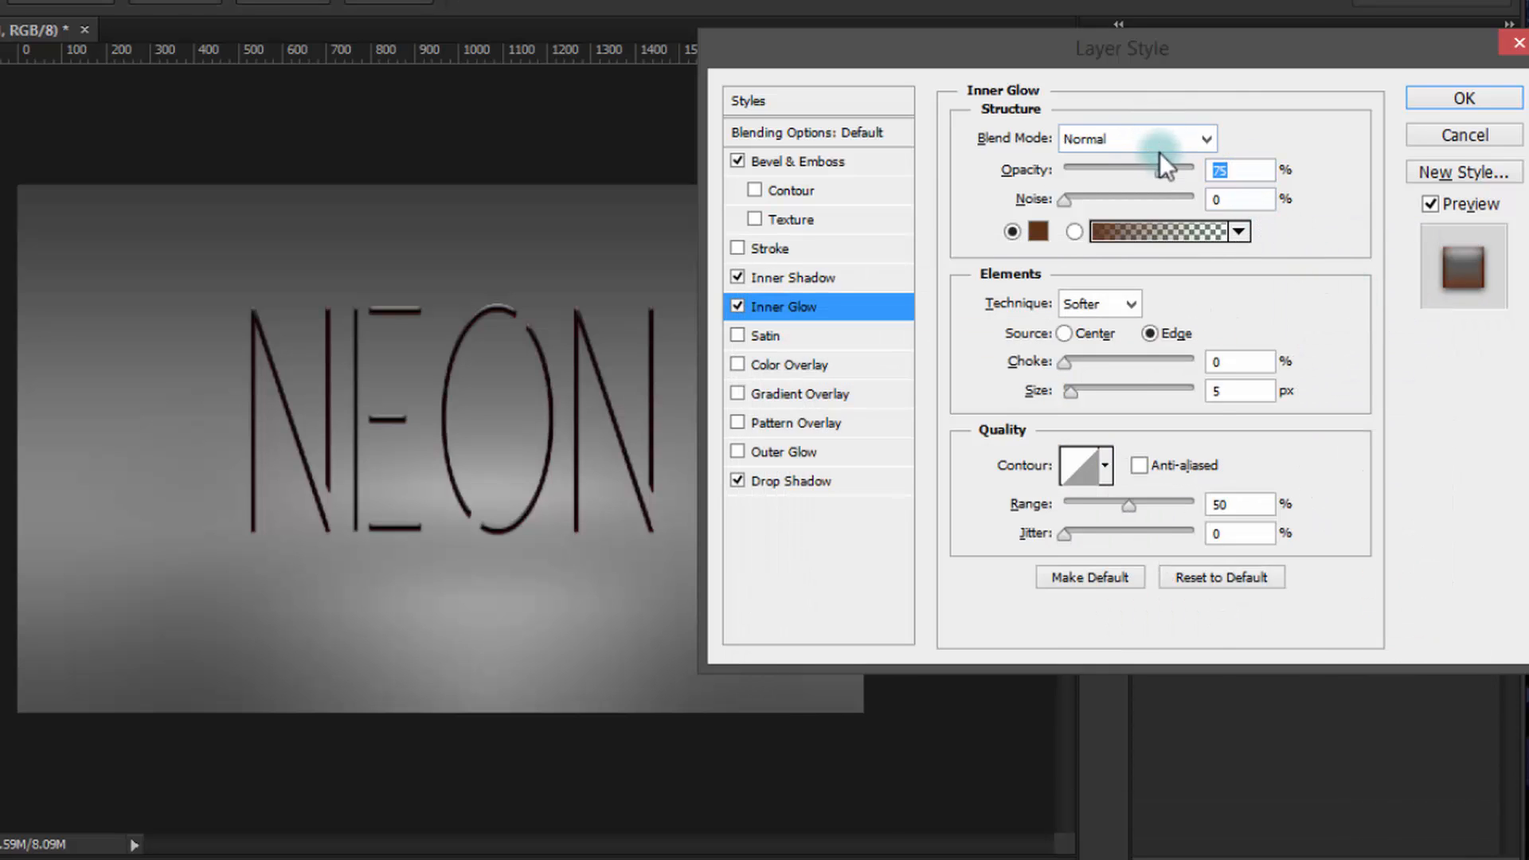
click(1159, 150)
click(1155, 273)
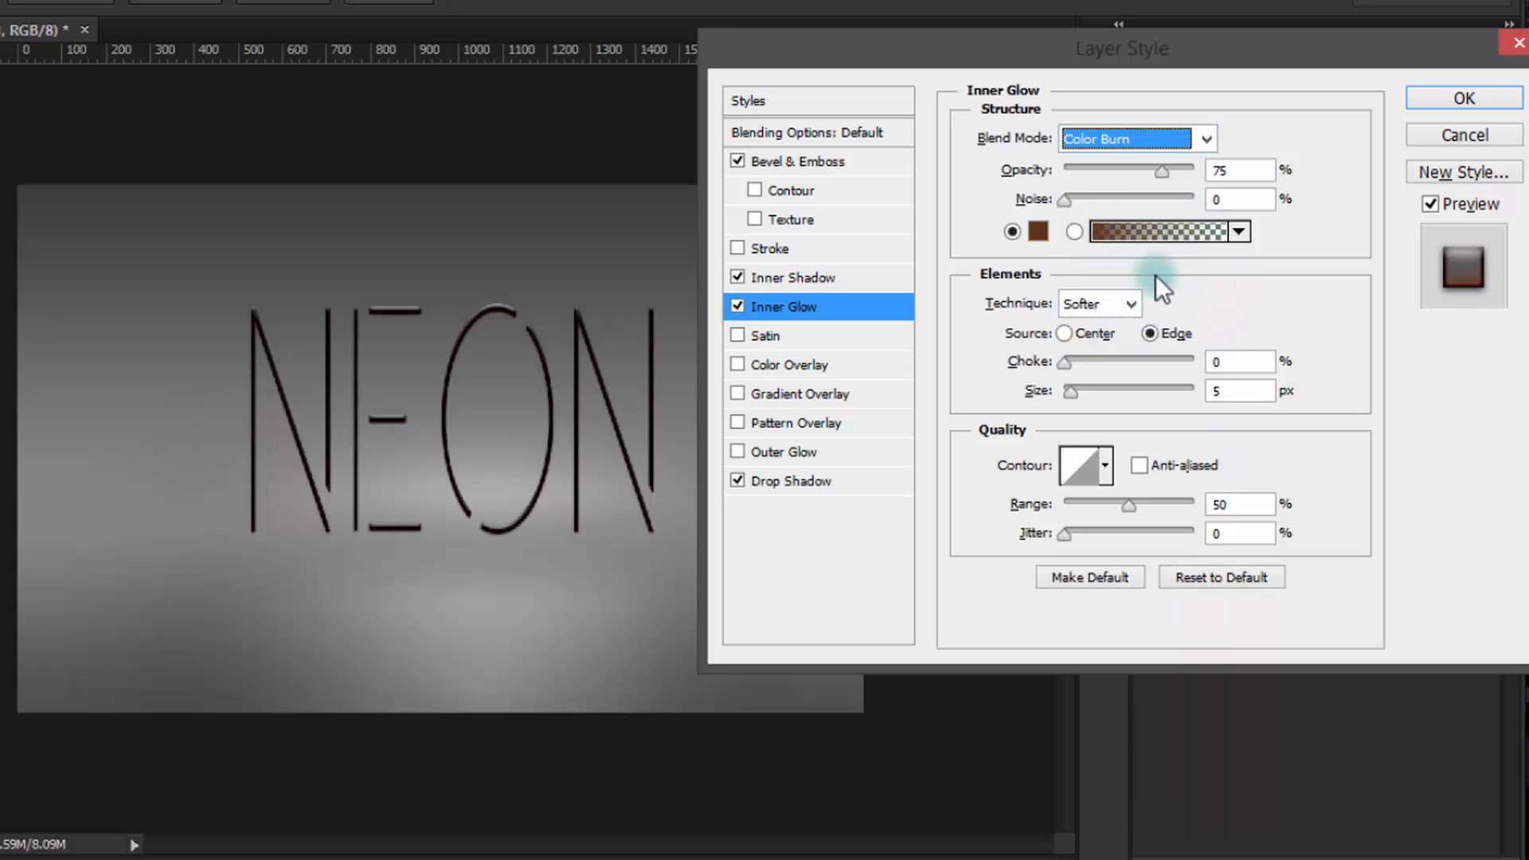
click(1219, 172)
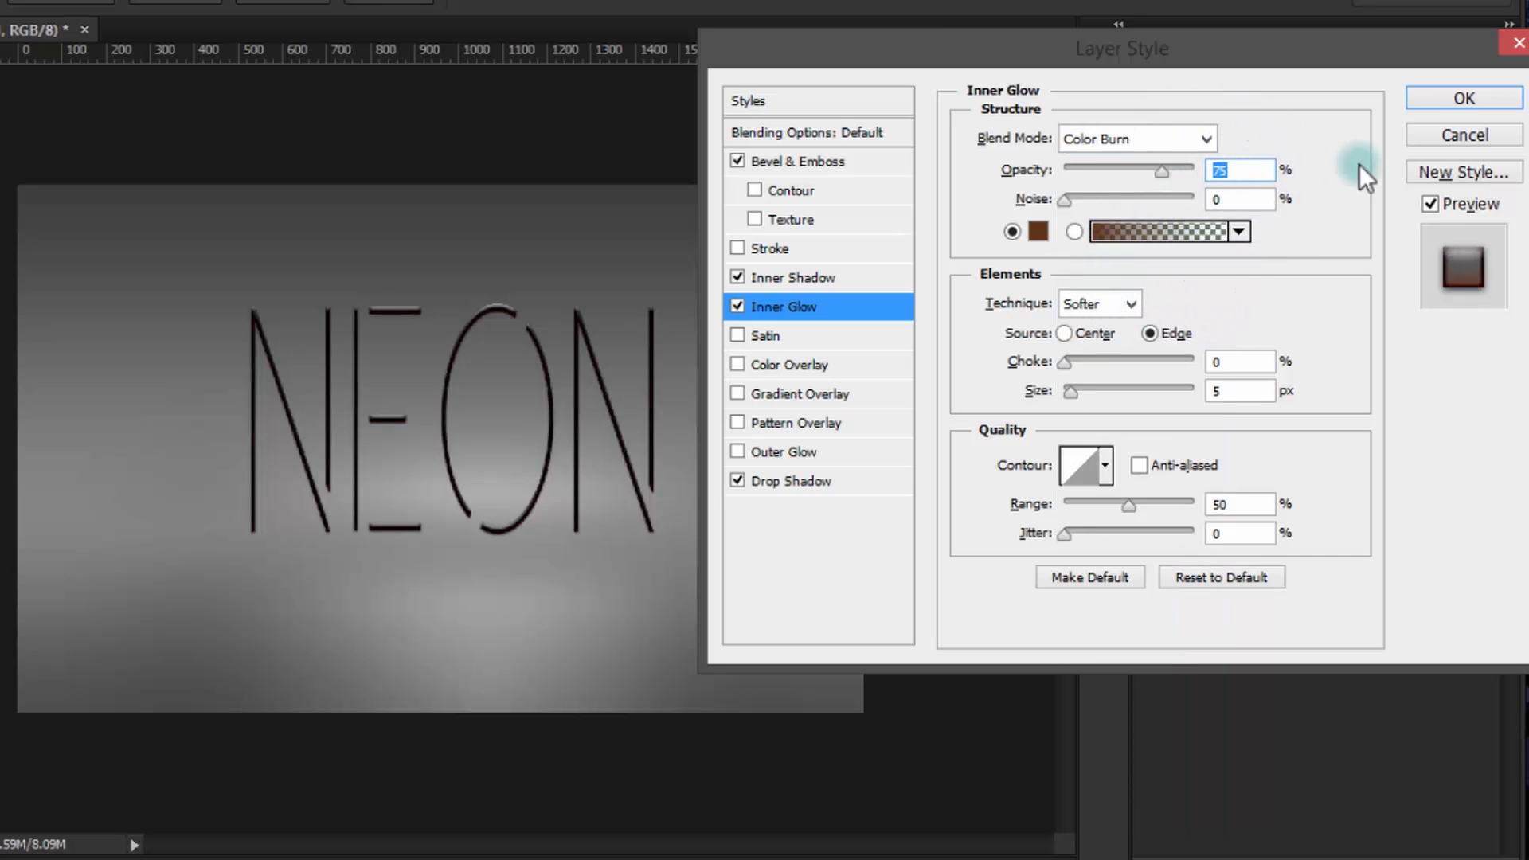
text(72)
Add an Outer Glow to the NEON text and set its color to #e75e13.
click(811, 454)
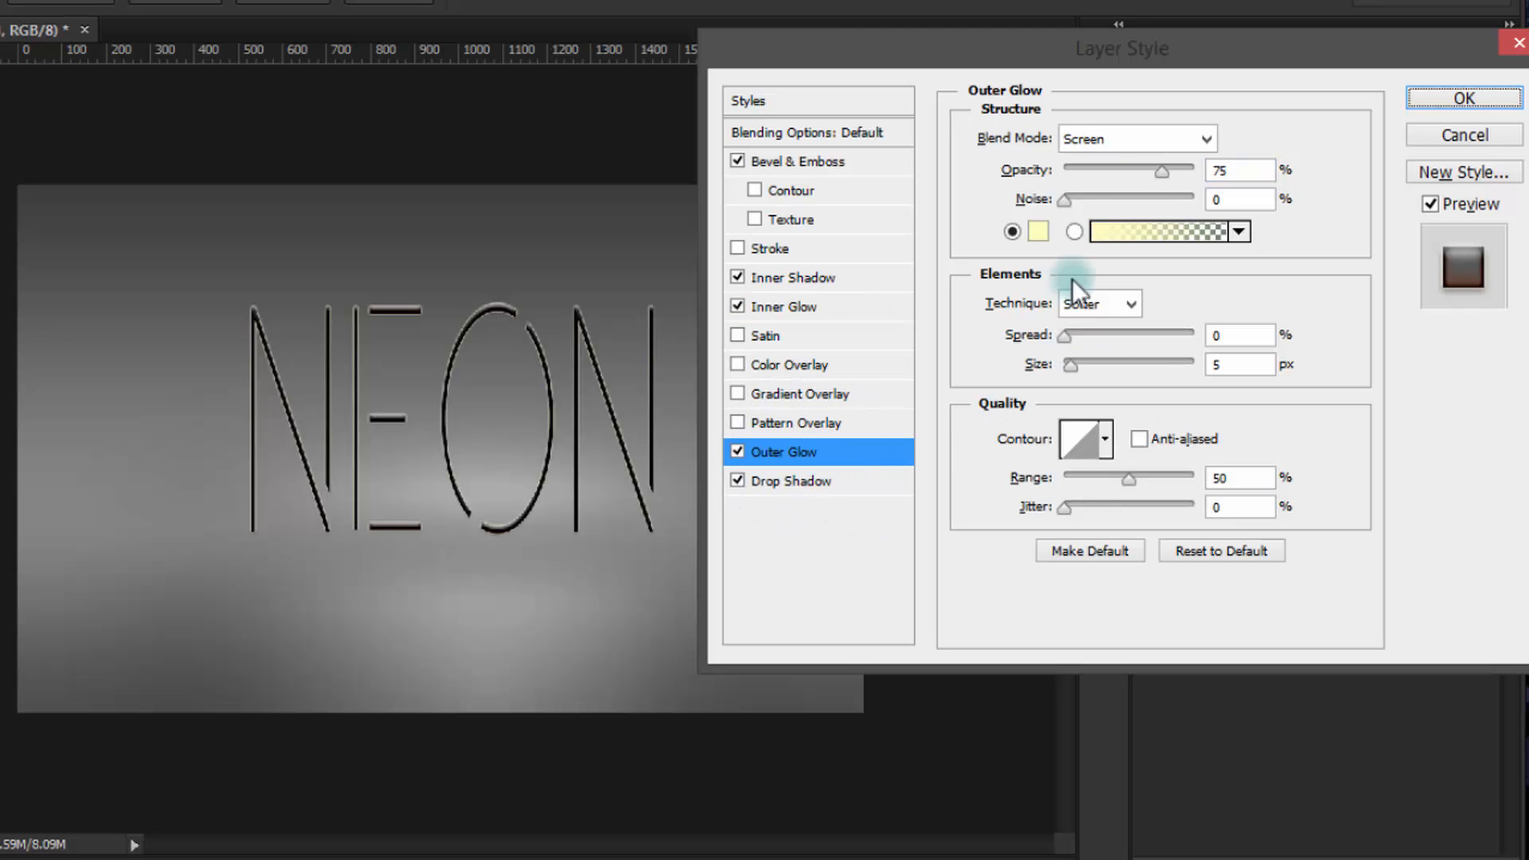
click(1045, 232)
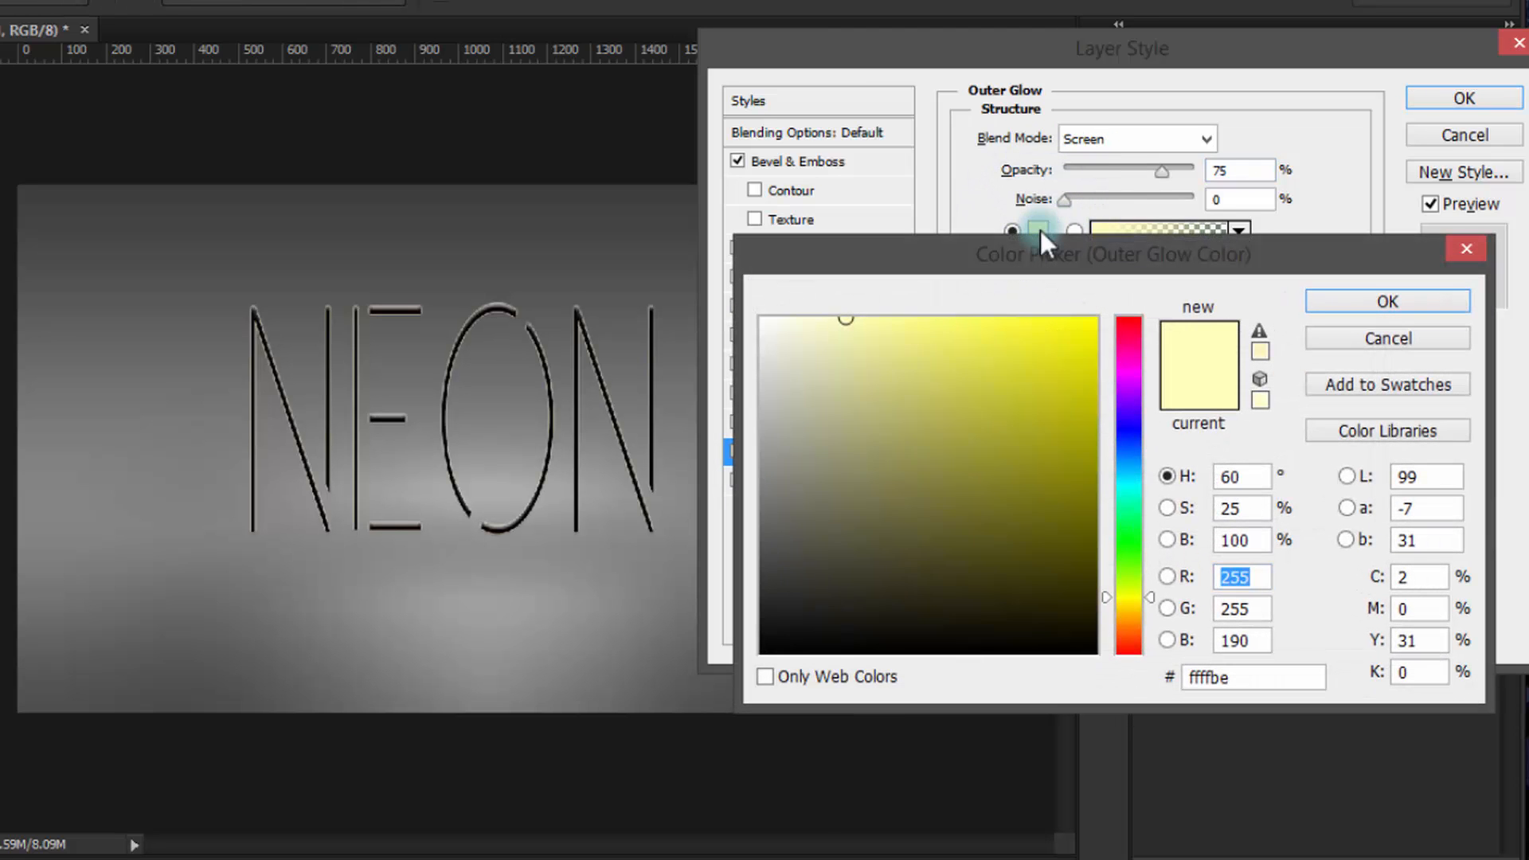
click(1272, 676)
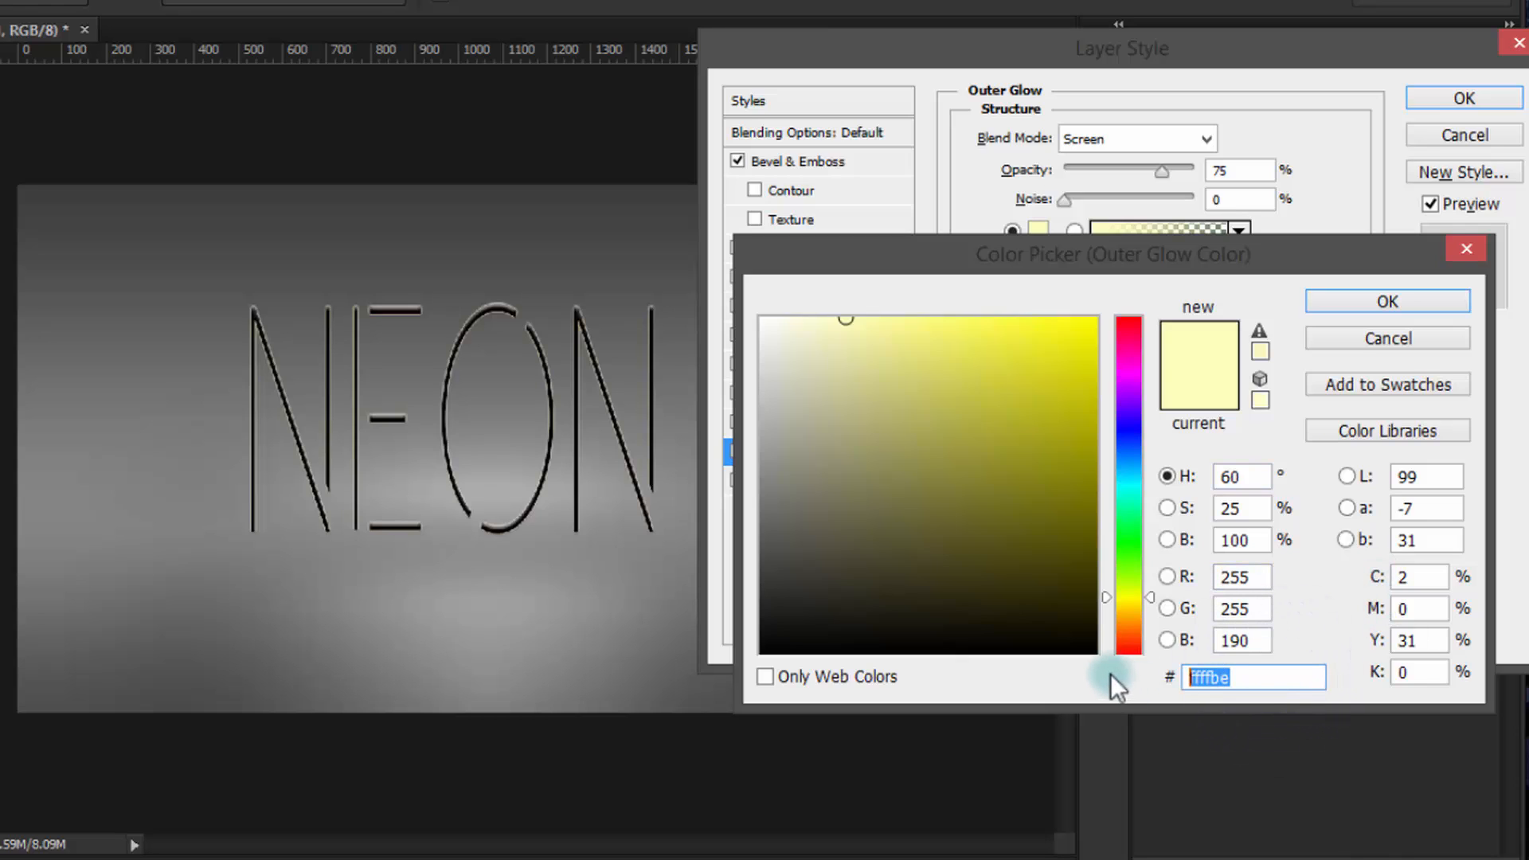
text(e7)
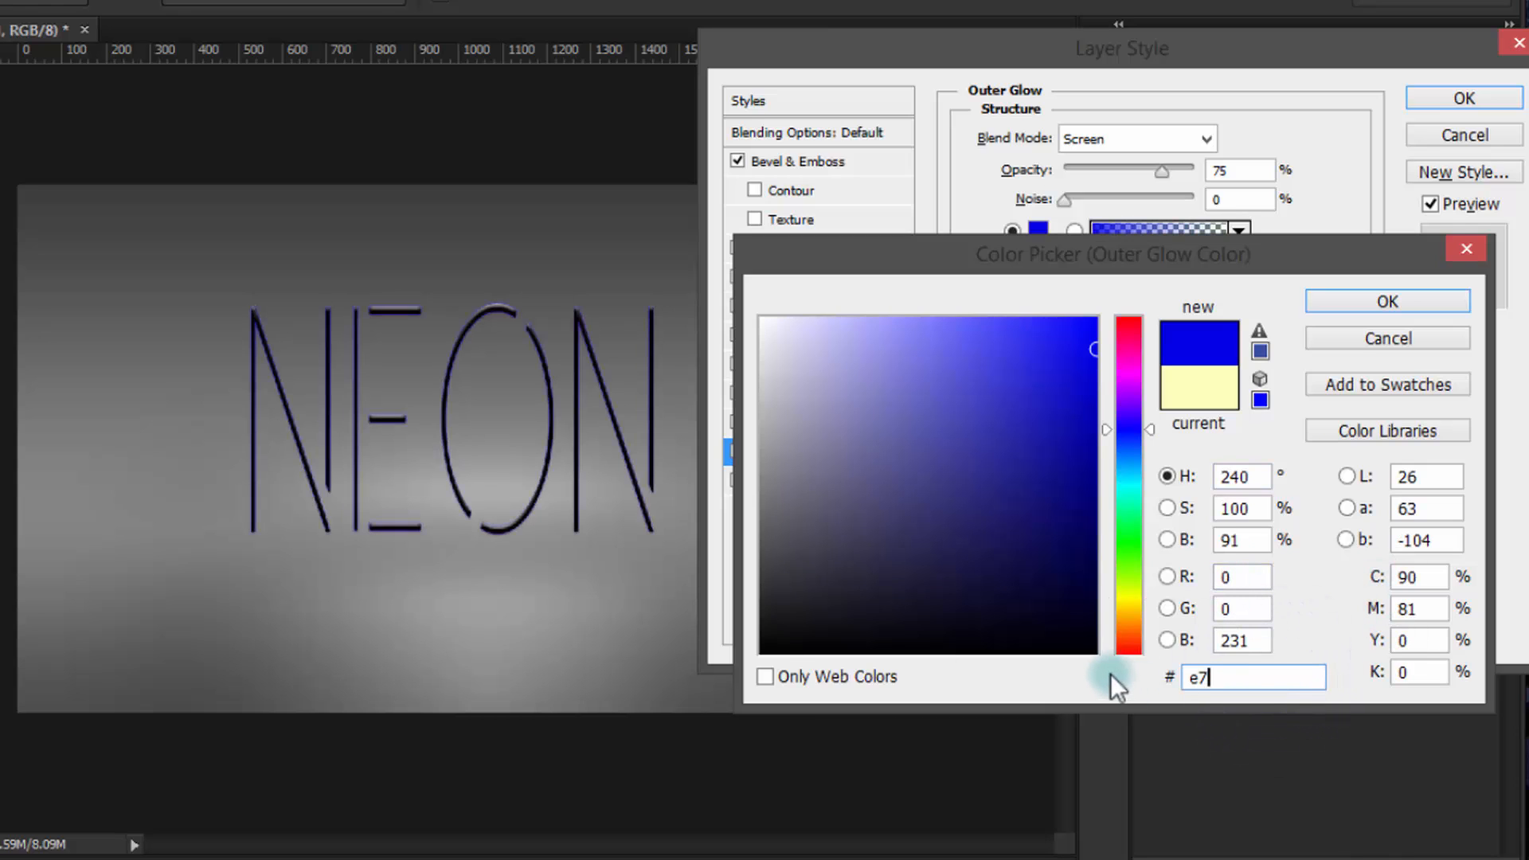
text(5e1)
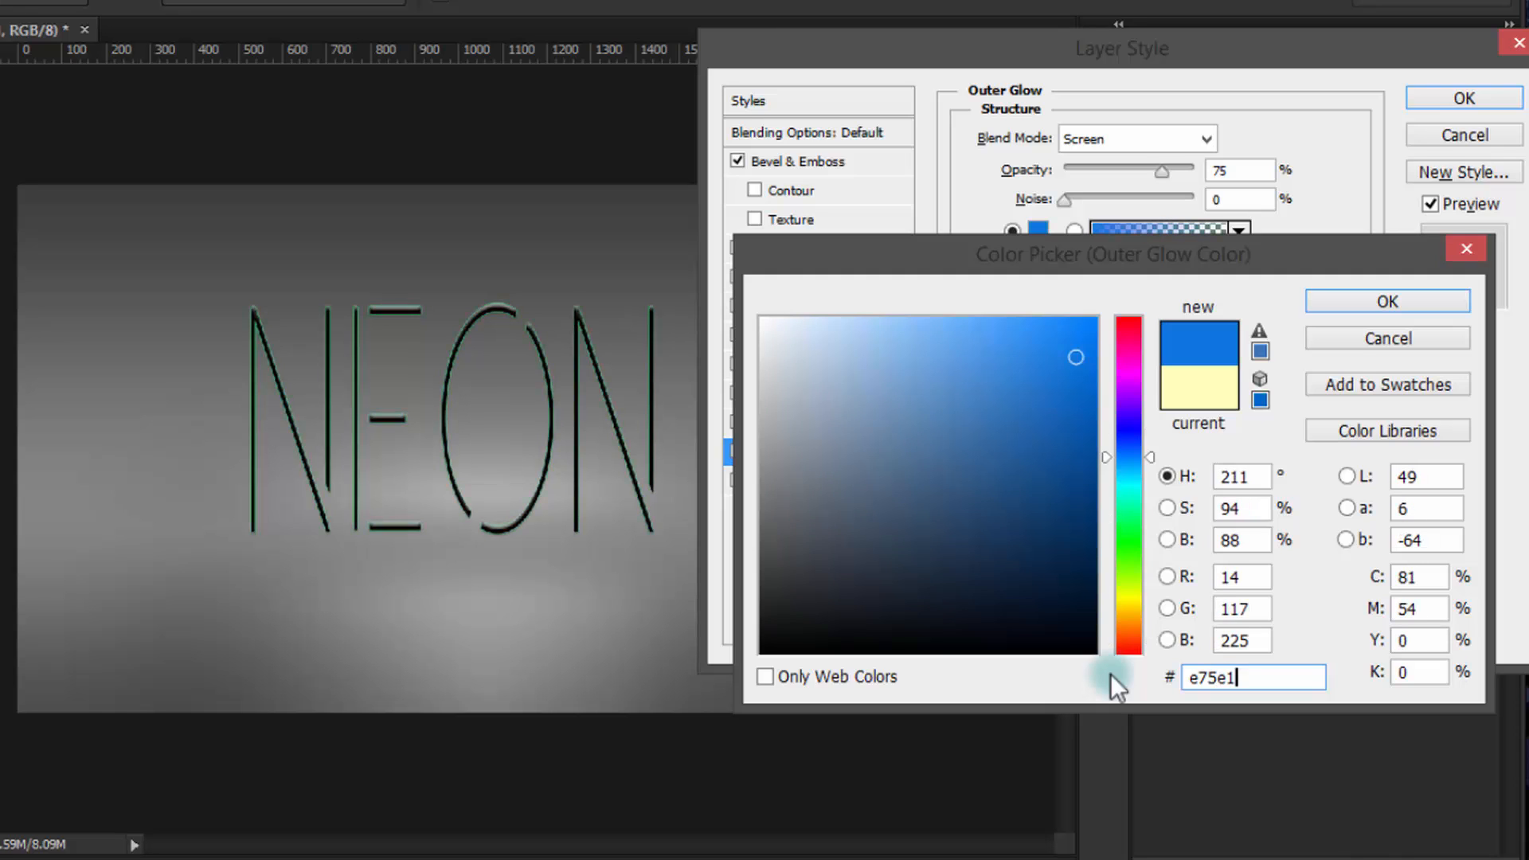
text(3)
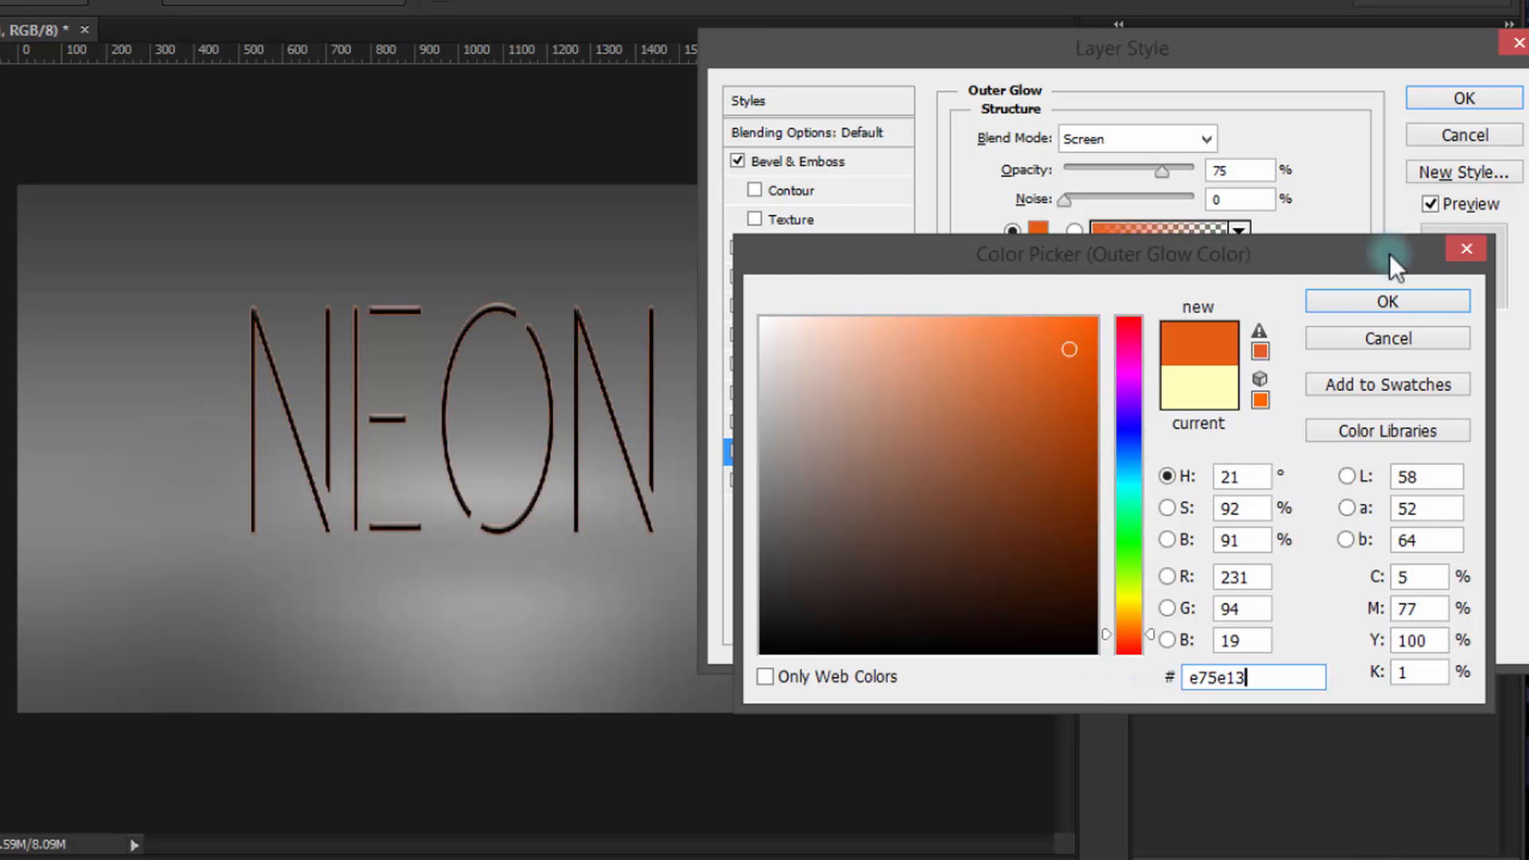
click(1389, 300)
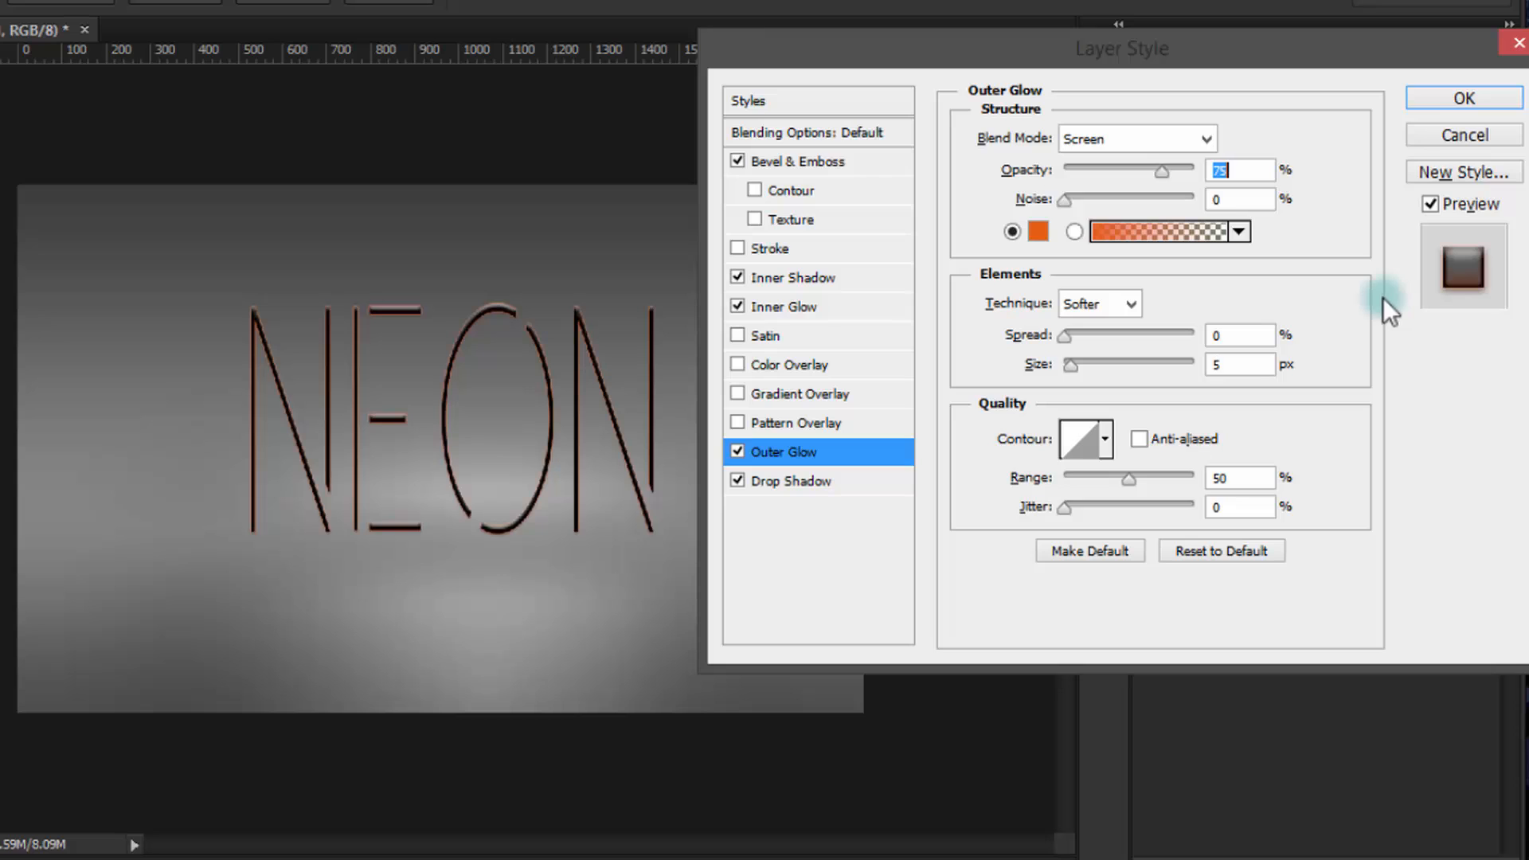
Set the outer glow's blend mode to Normal and raise its opacity to 100%.
click(1166, 146)
click(1174, 164)
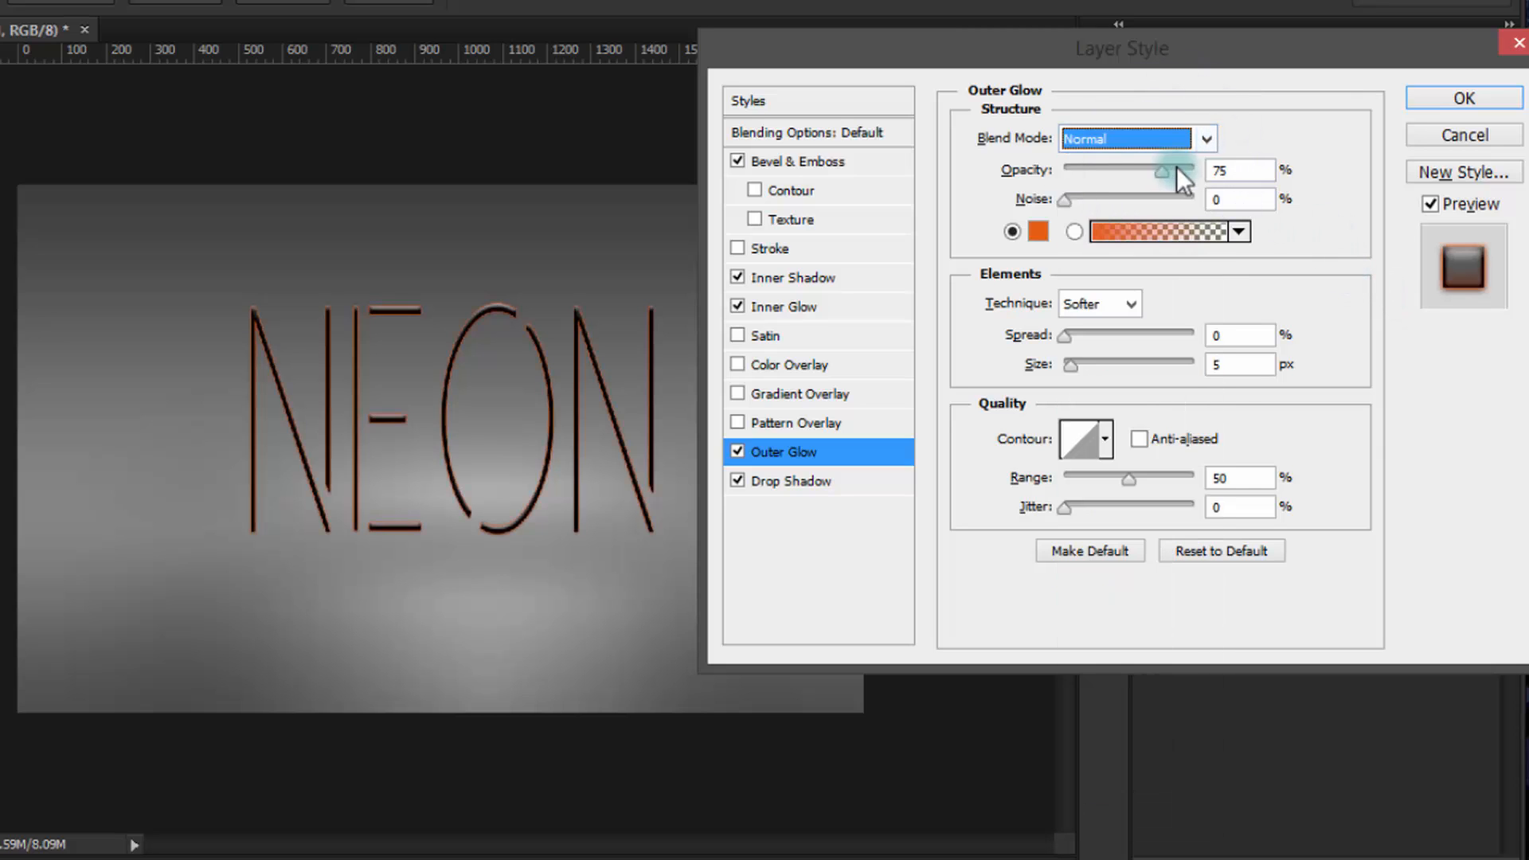
drag(1164, 175, 1273, 193)
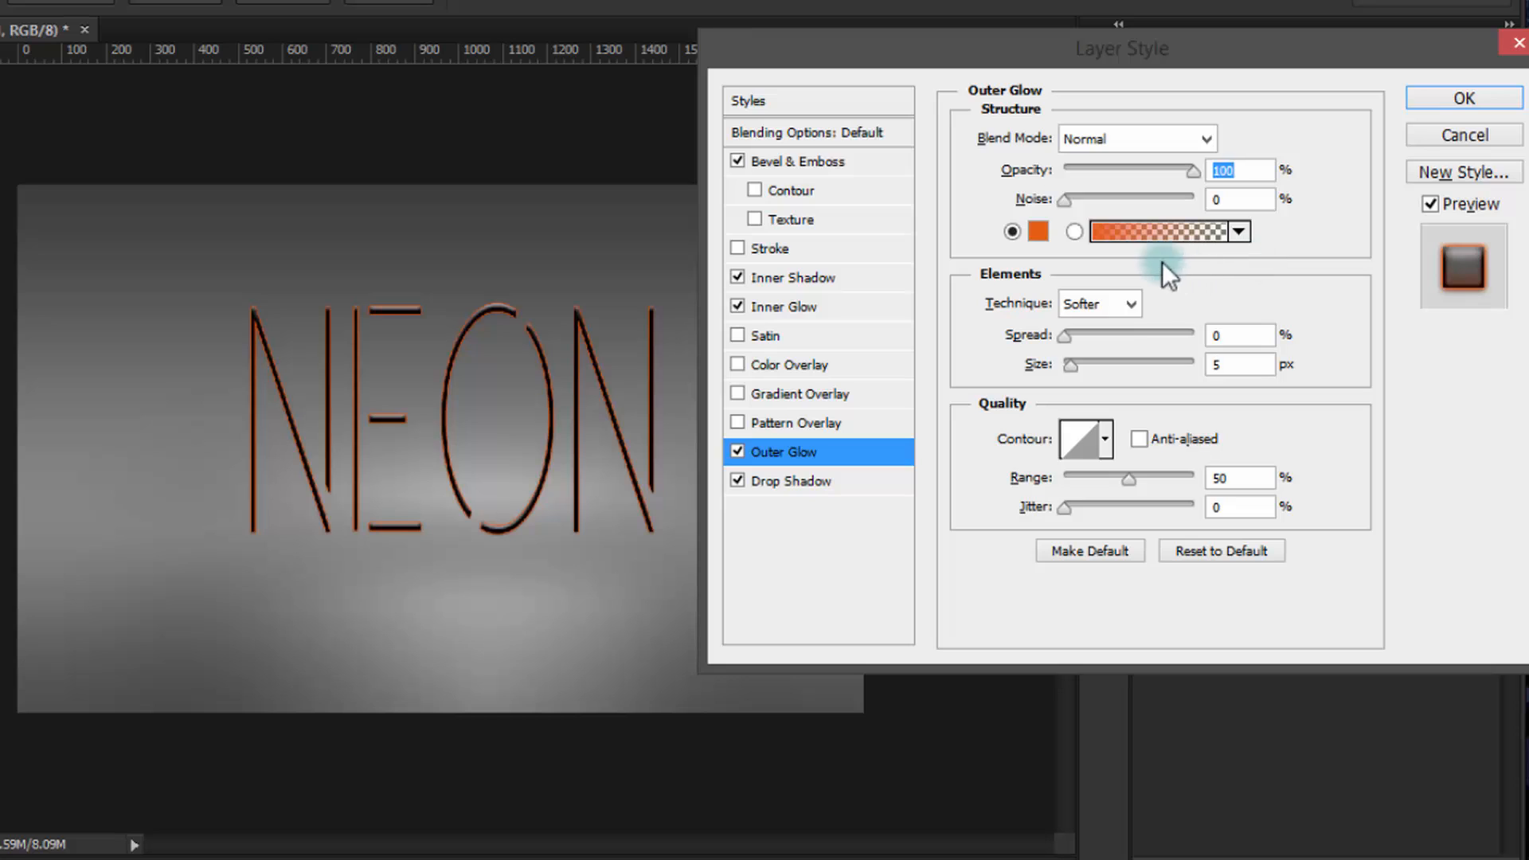
Set the outer glow's spread to 4% and its size to 20 px.
click(1231, 335)
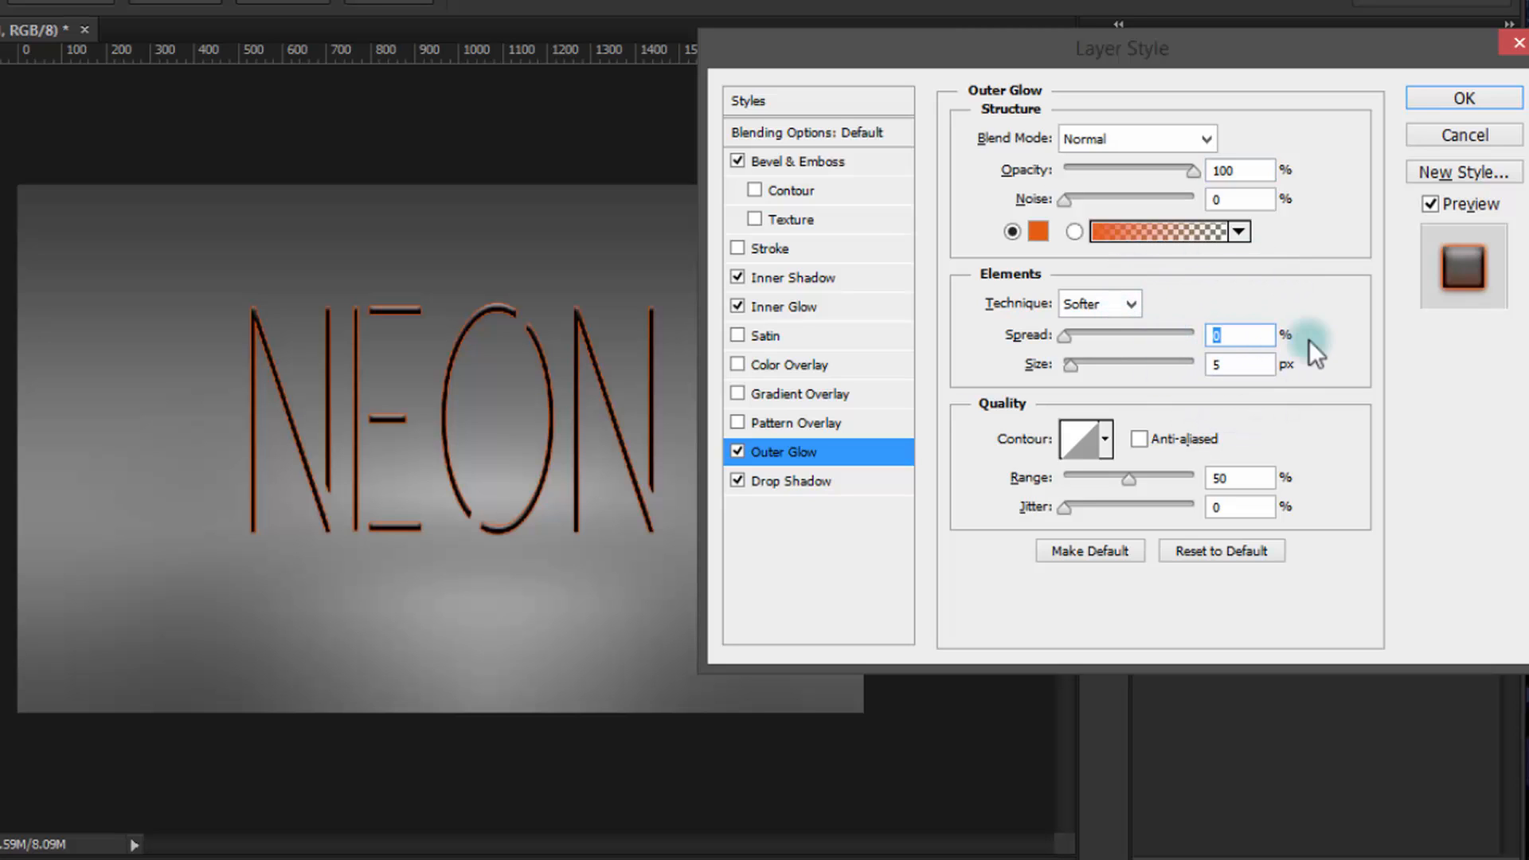
text(4)
click(1231, 367)
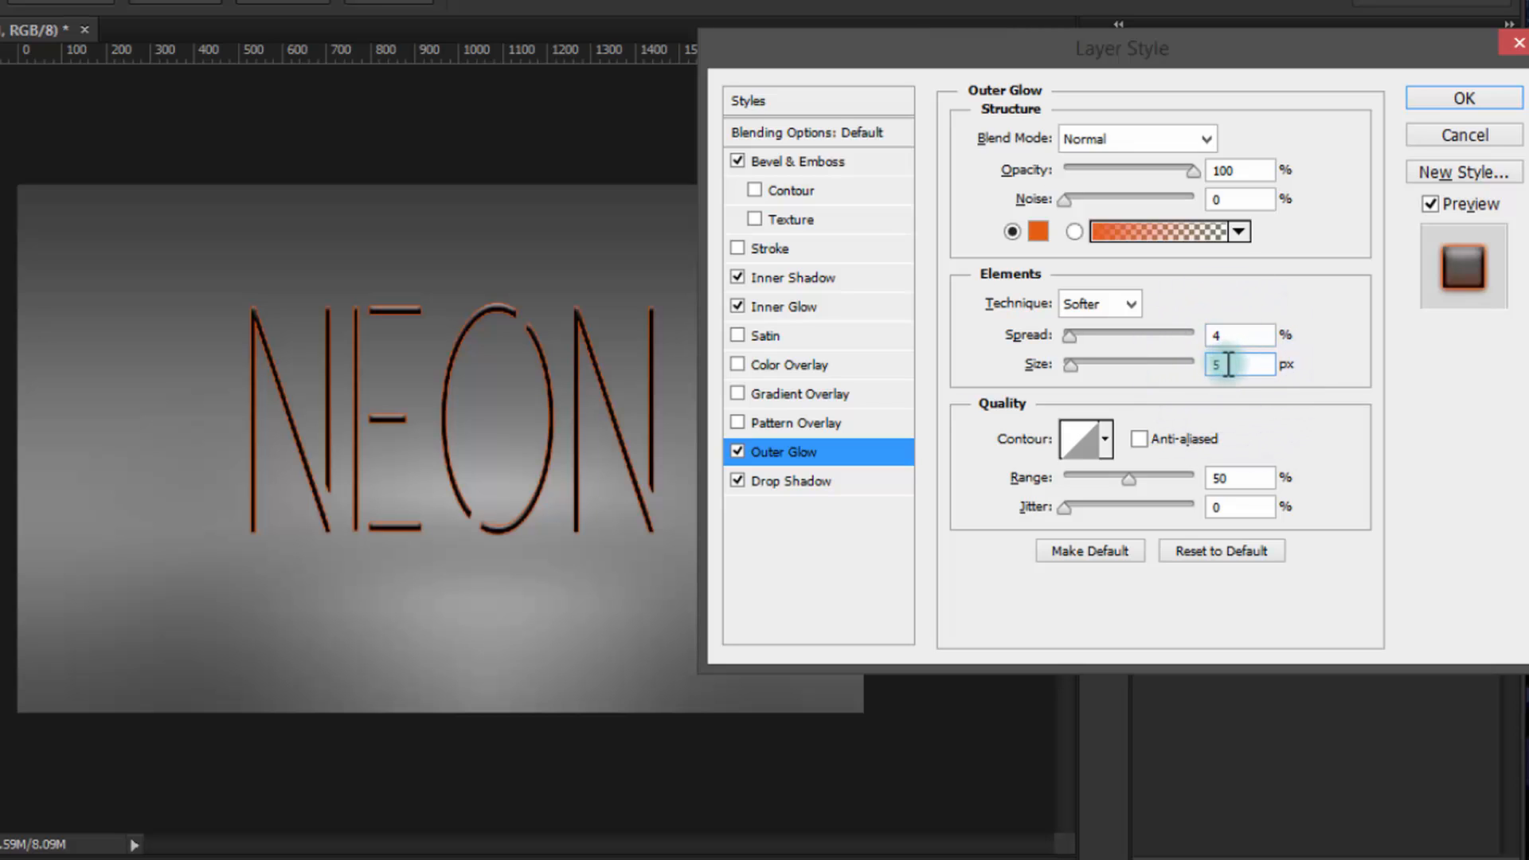
text(20)
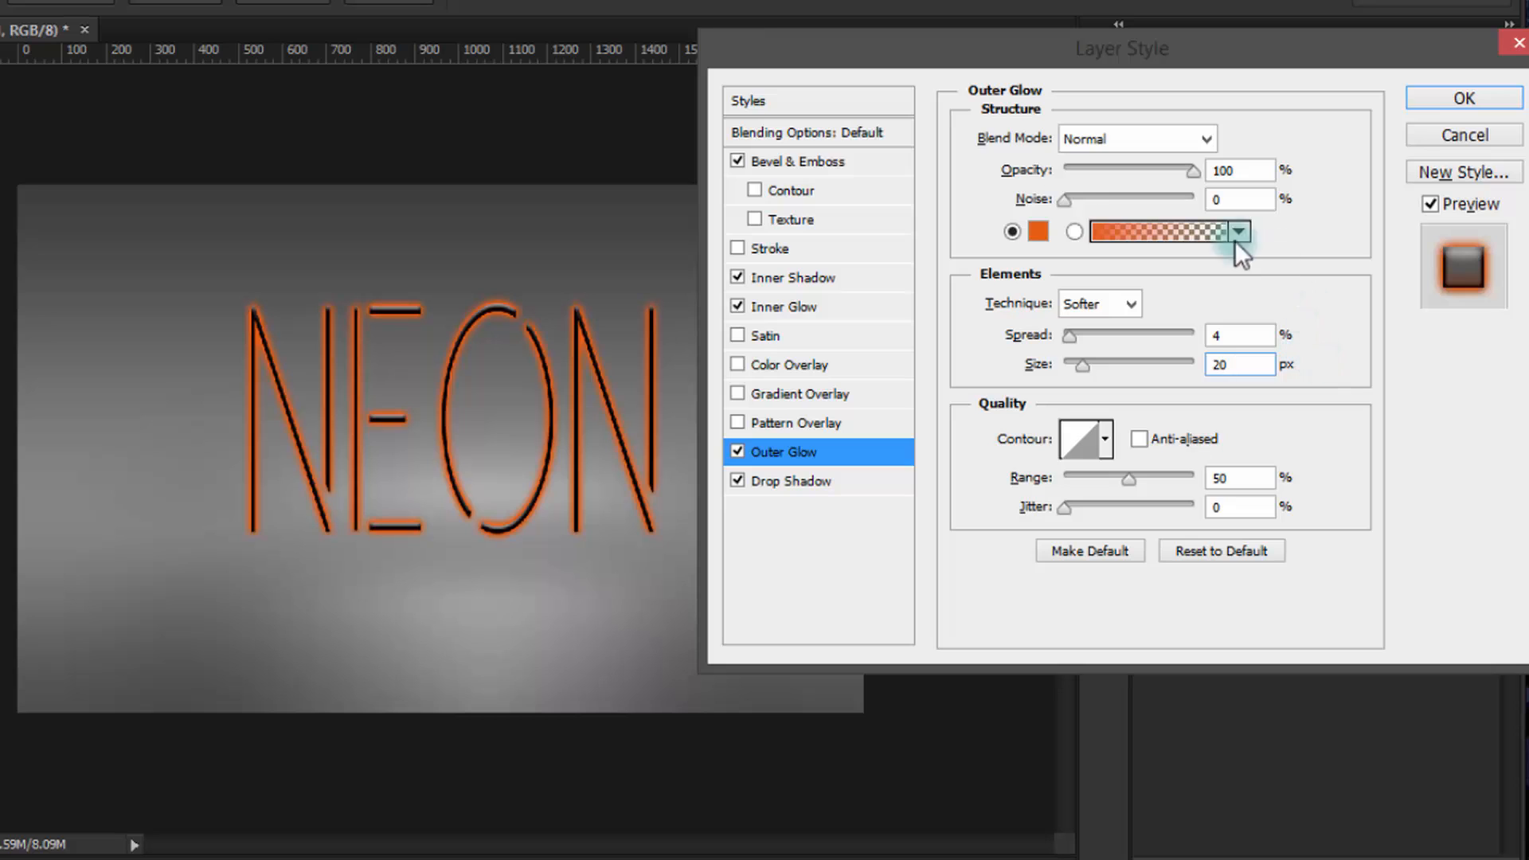
Add a Color Overlay to the NEON text and set its color to #ffa061.
click(801, 365)
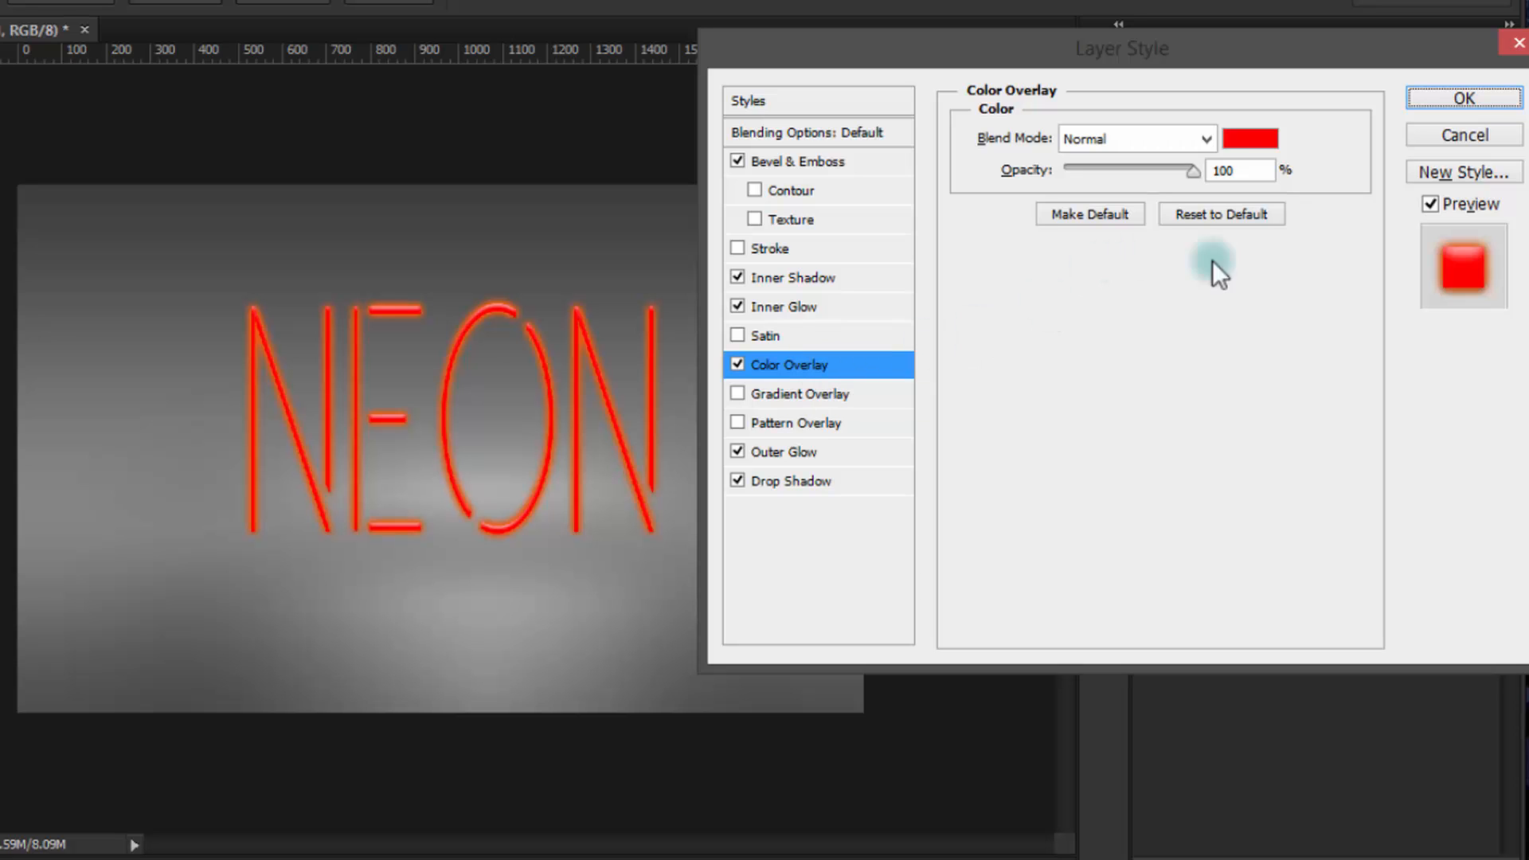
click(1243, 139)
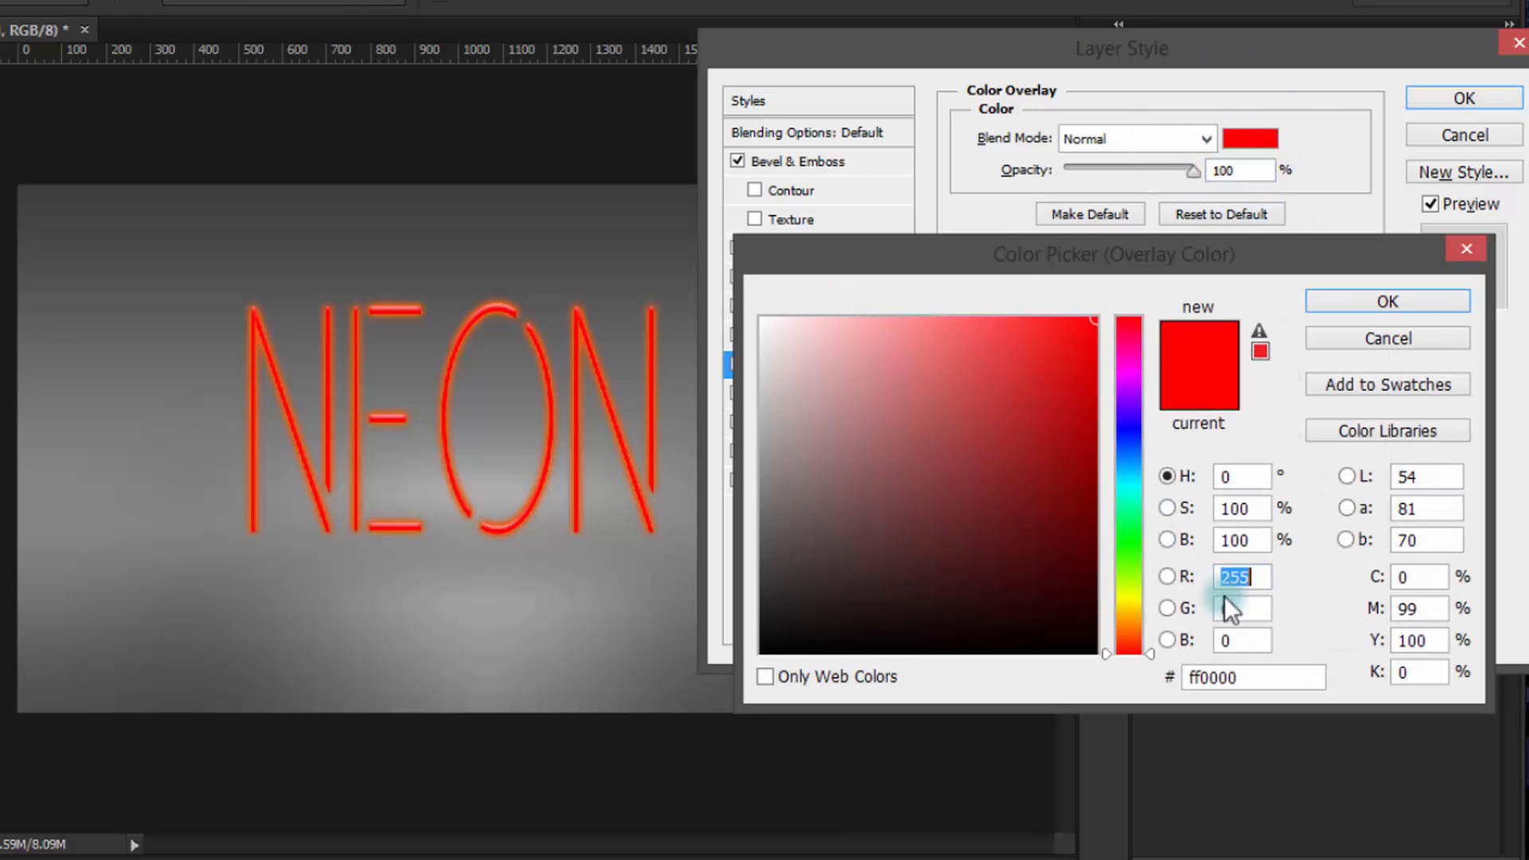
click(1246, 677)
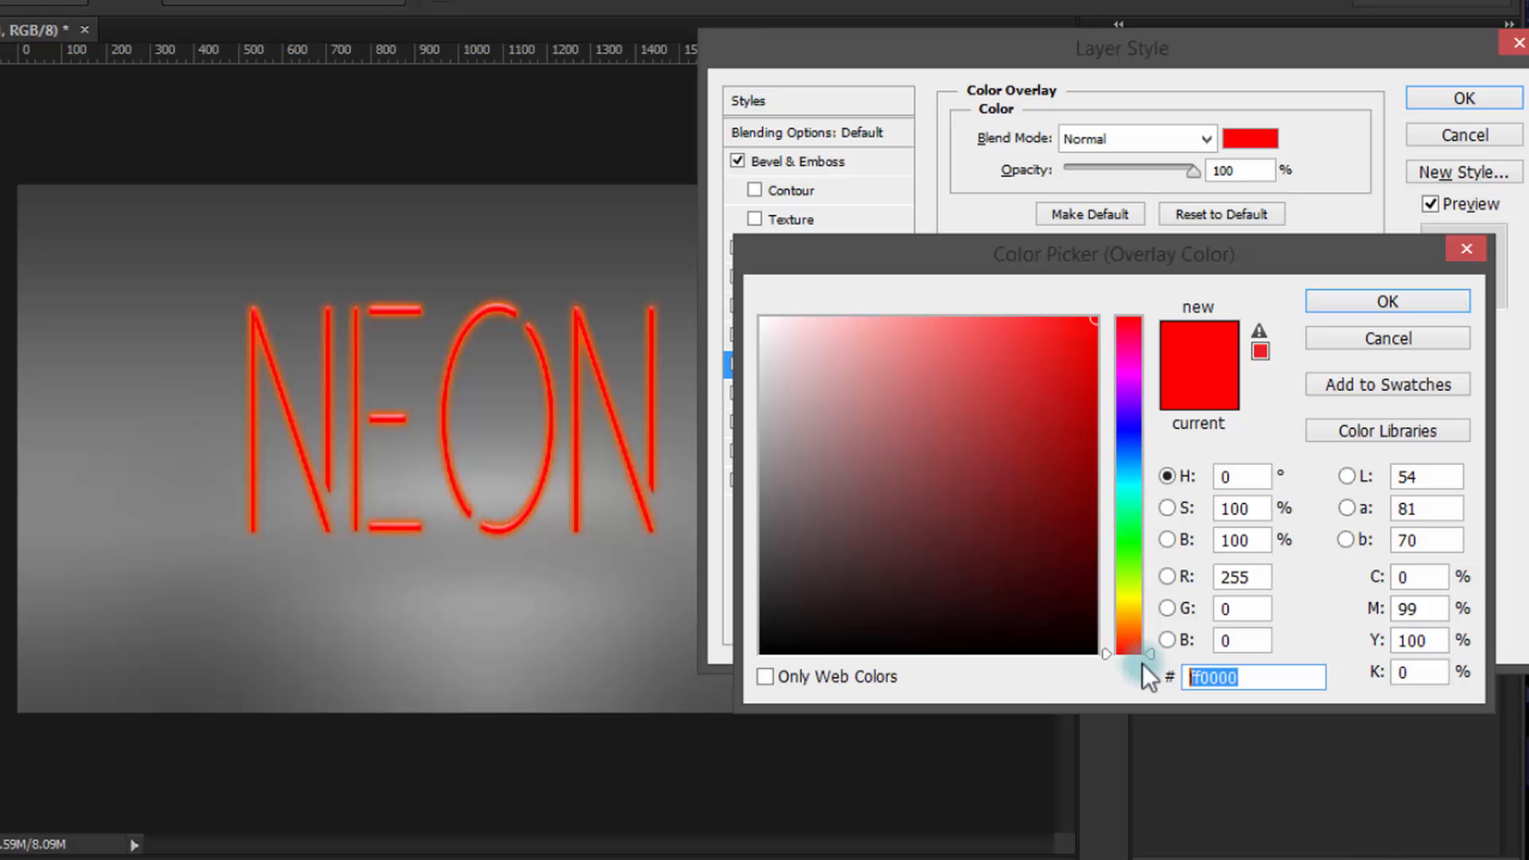
text(ff)
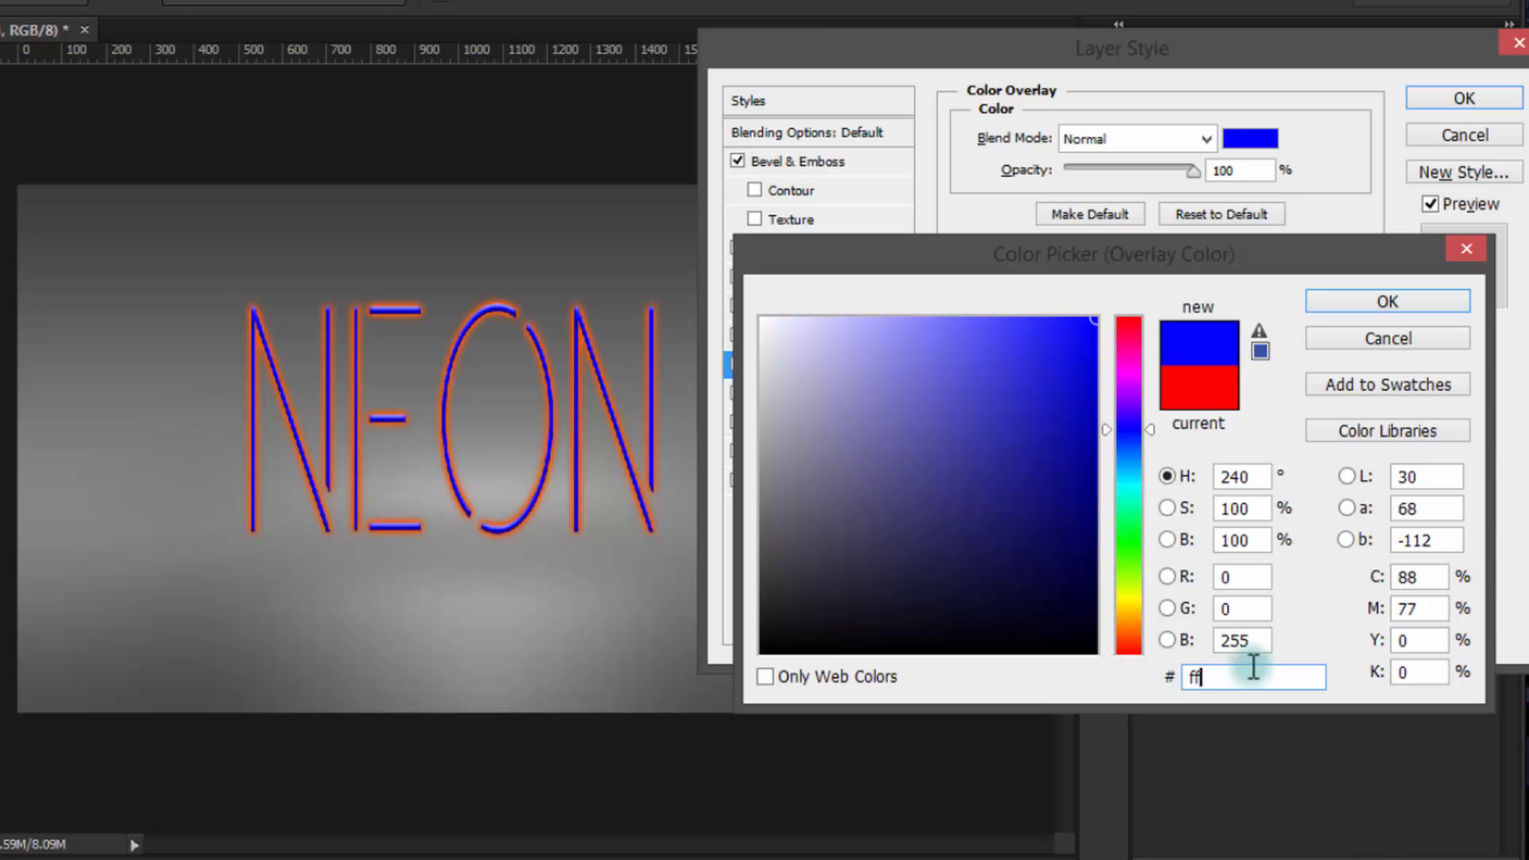
text(a)
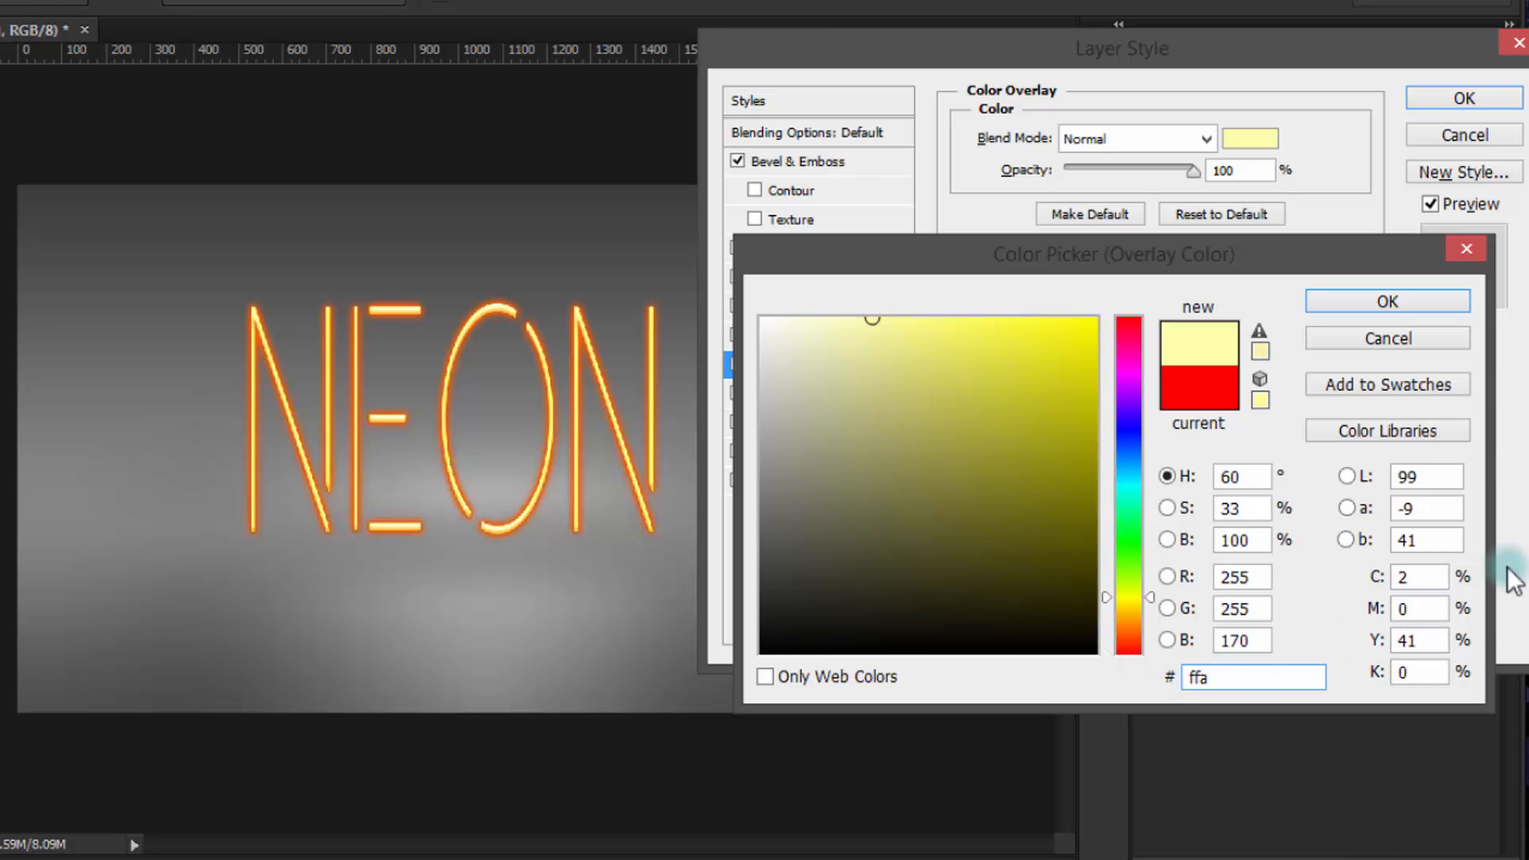
text(061)
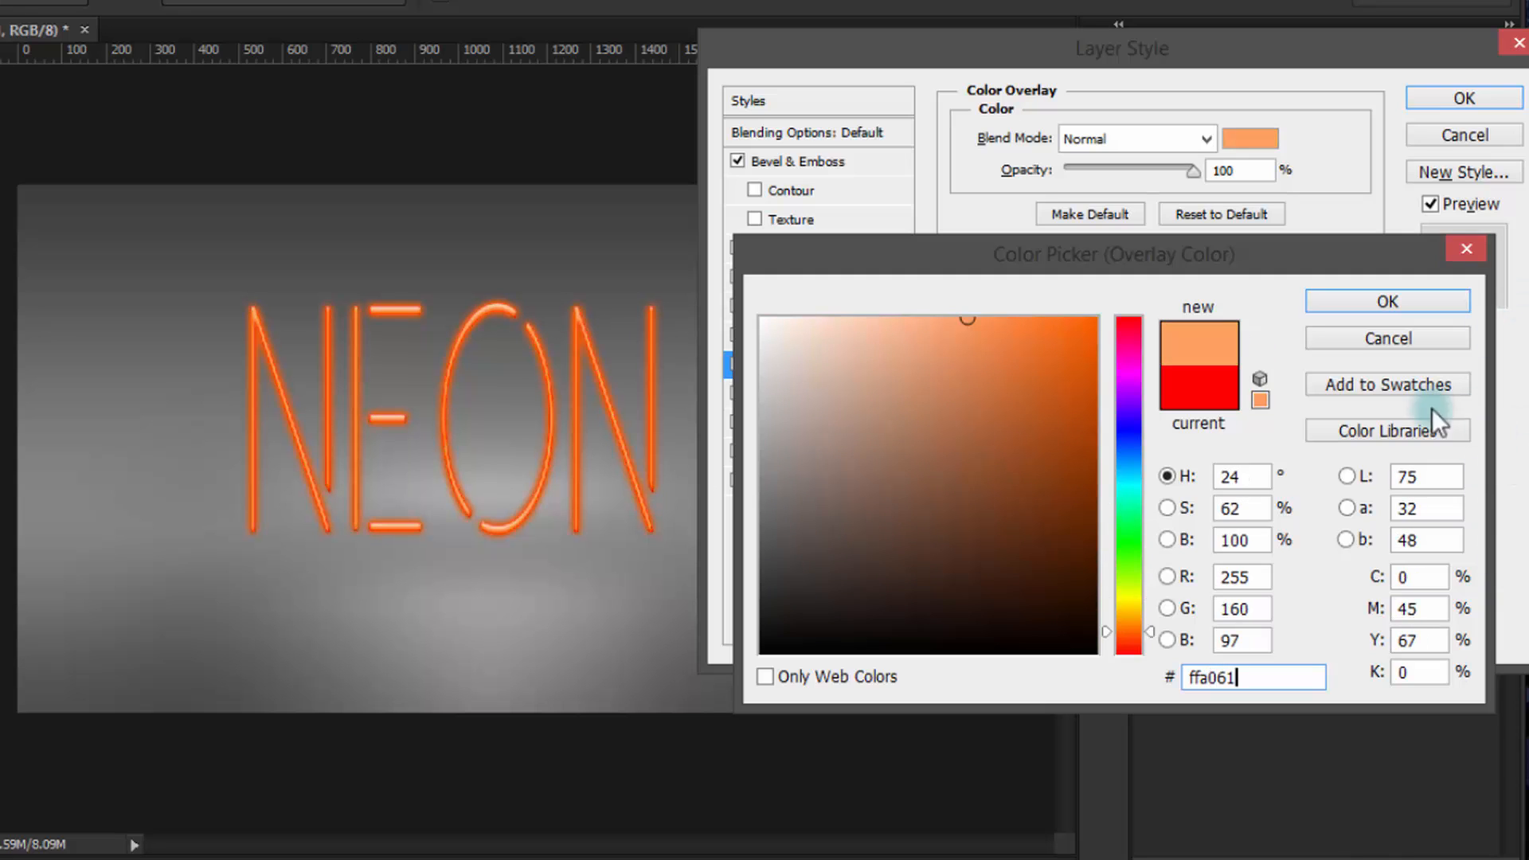
click(1388, 301)
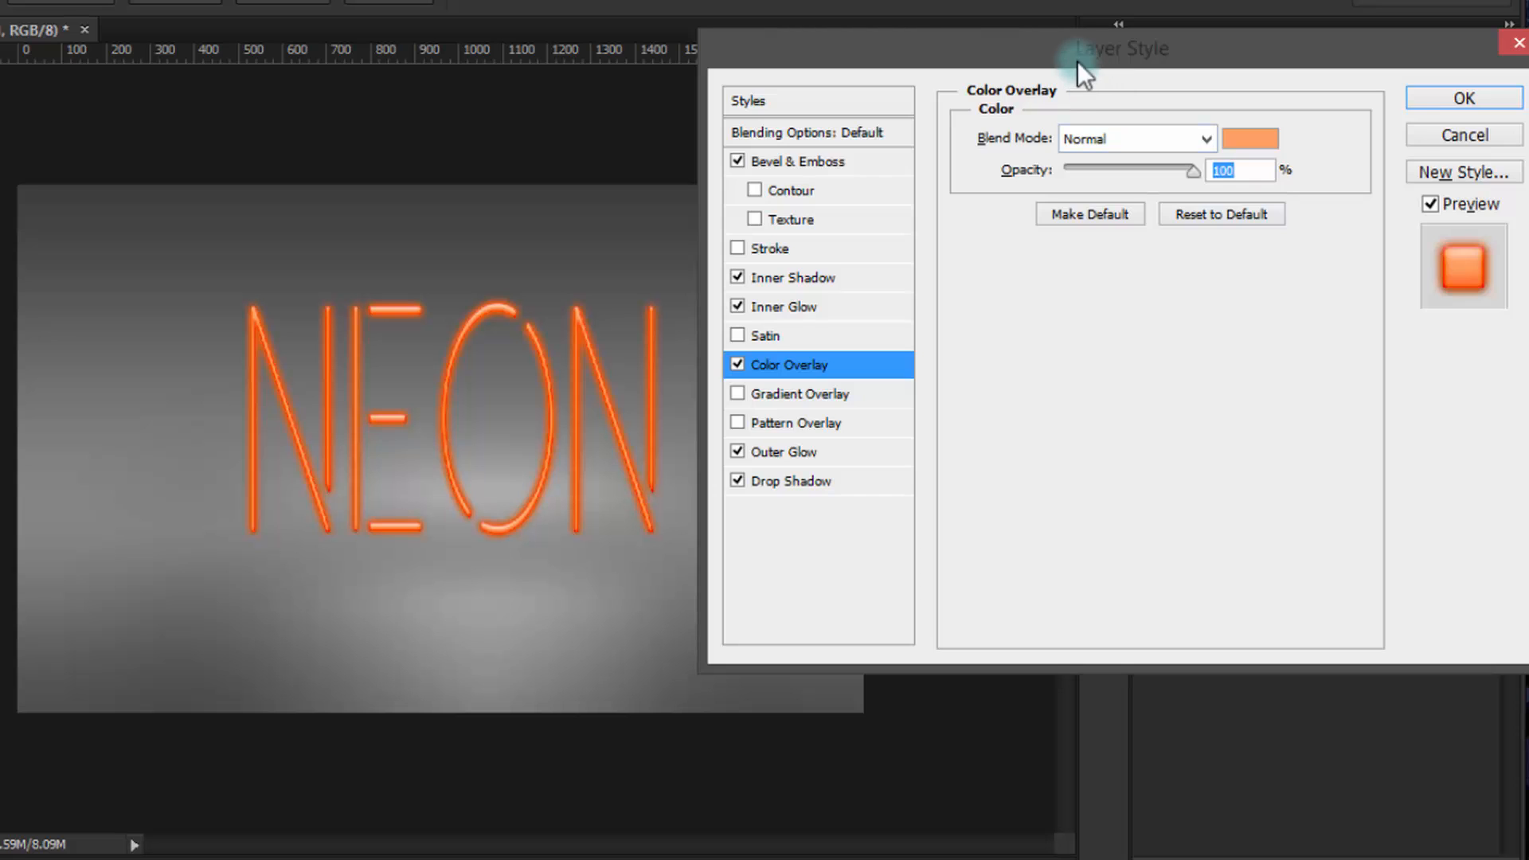
Move the Layer Style dialog aside to uncover the layer list.
drag(1075, 58, 793, 133)
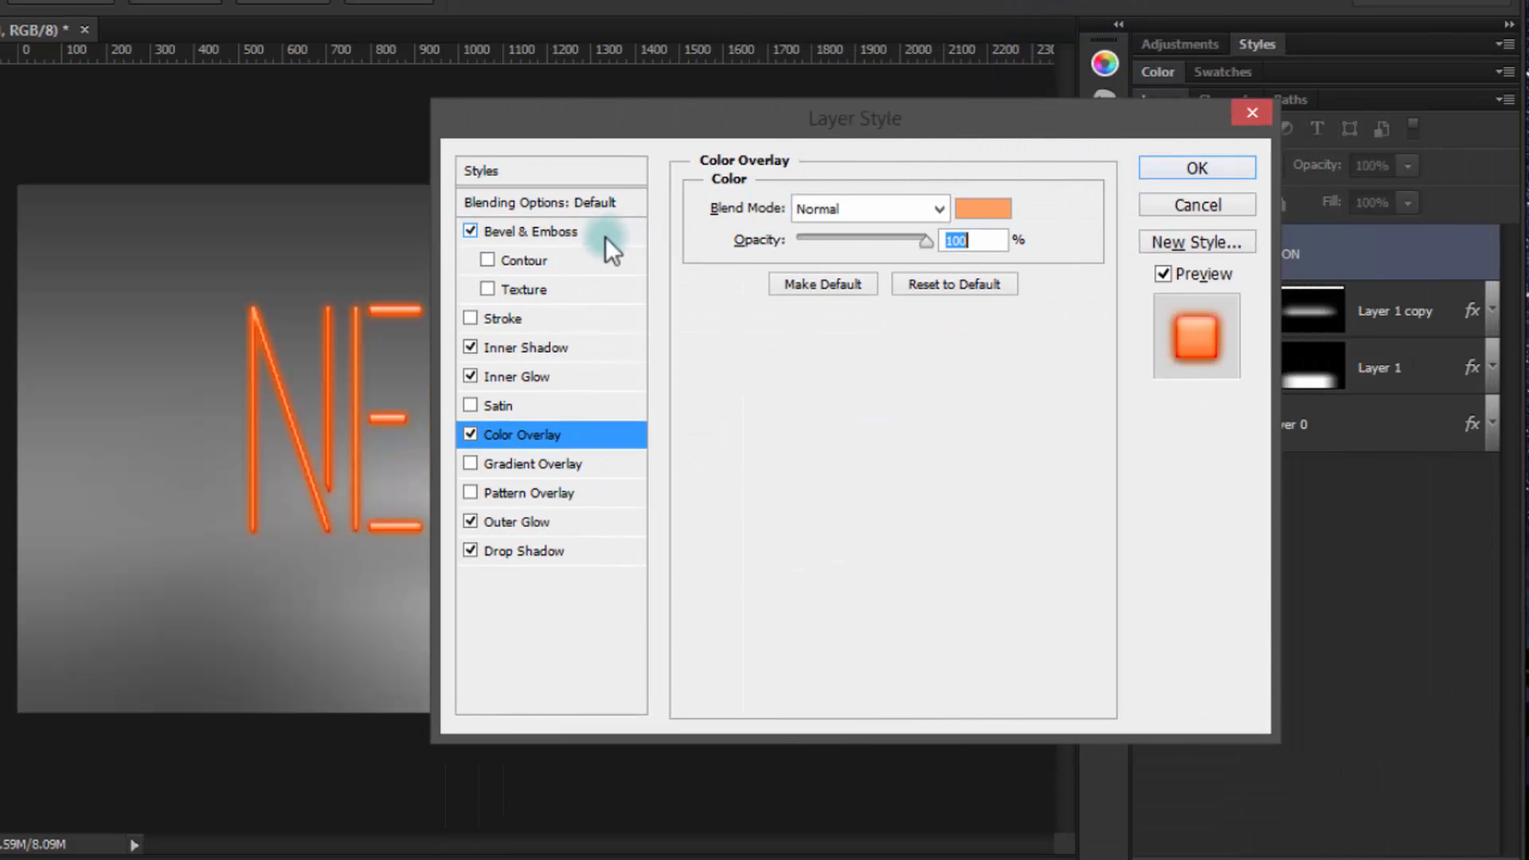
drag(583, 131, 427, 140)
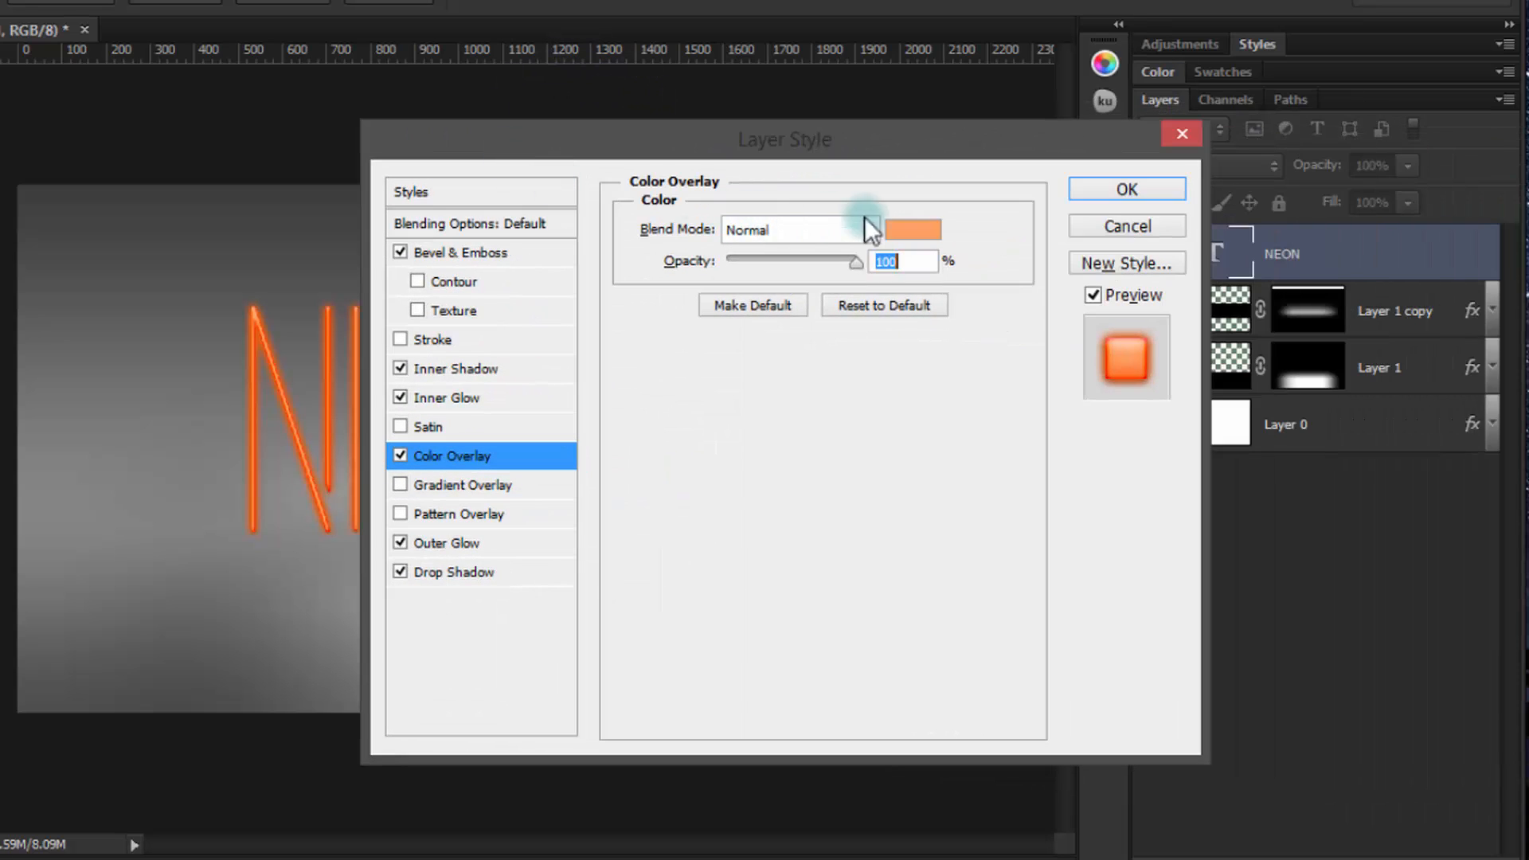
Apply the layer styles, then duplicate the NEON text layer and hide the original.
click(1115, 190)
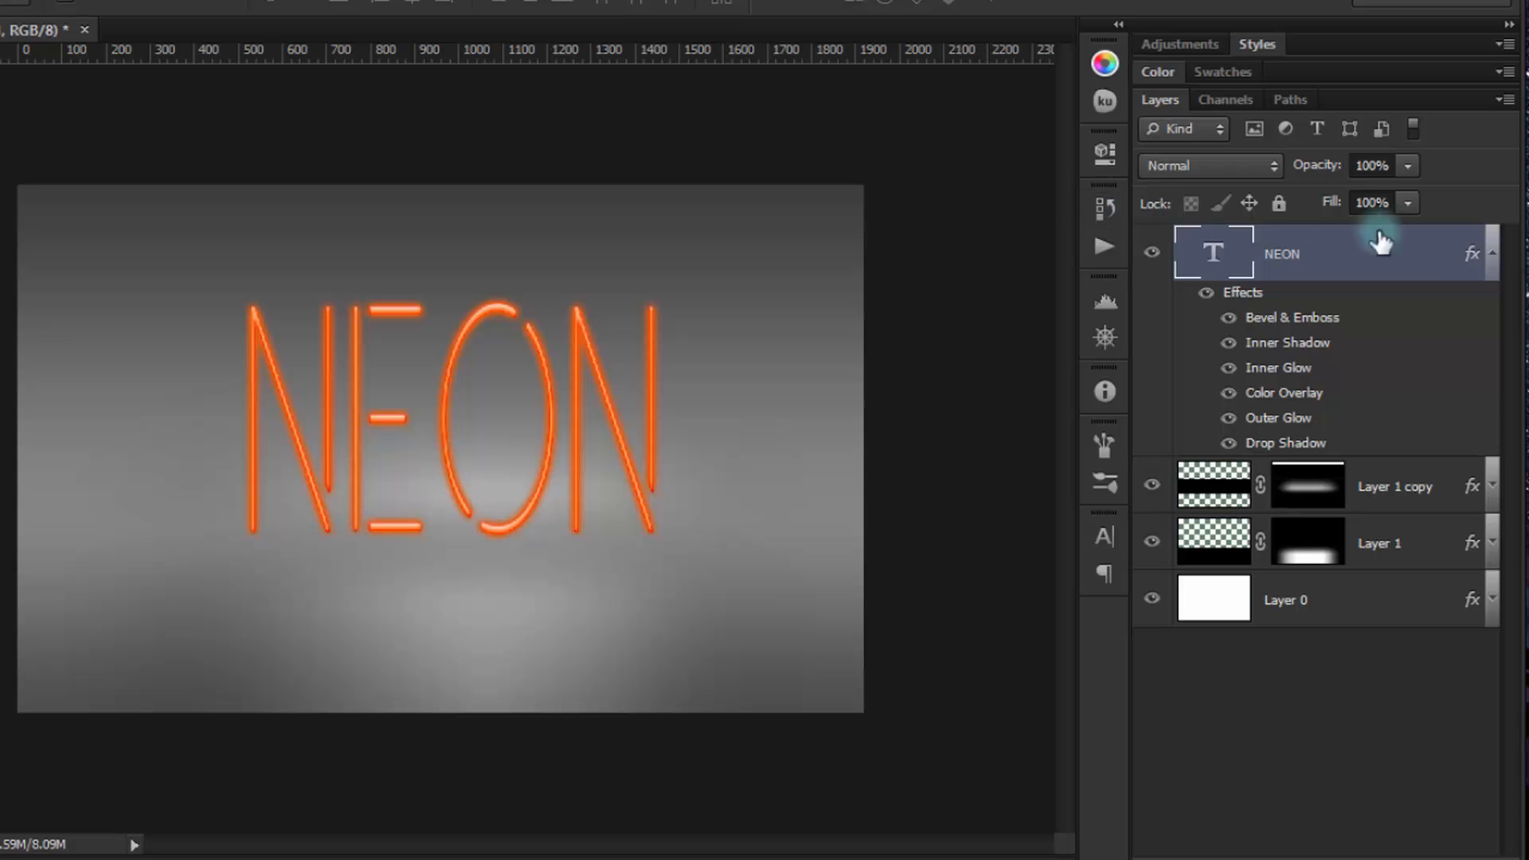
click(1494, 255)
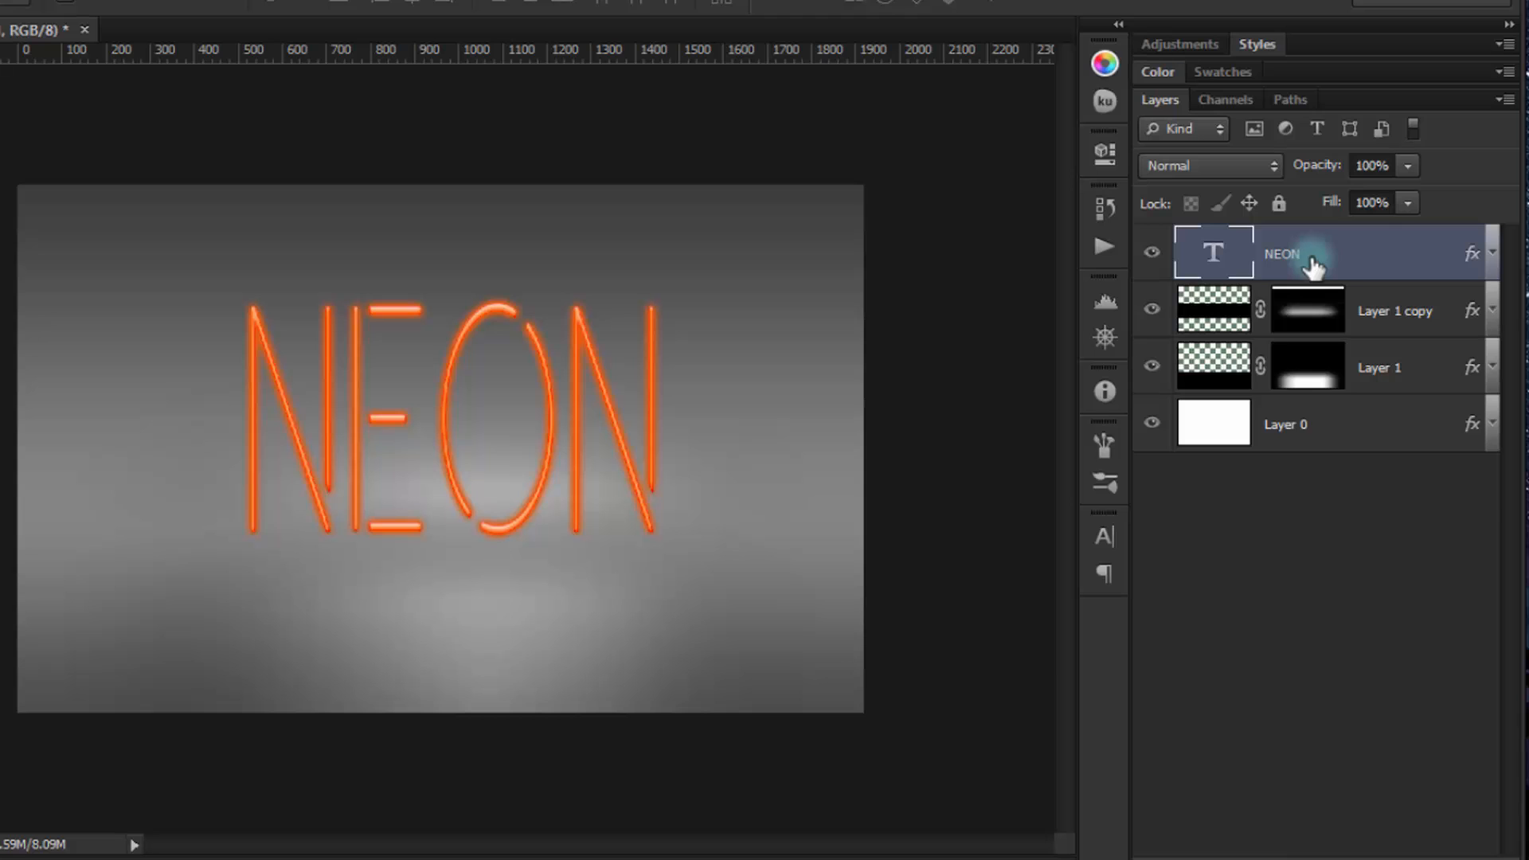
key(ctrl+j)
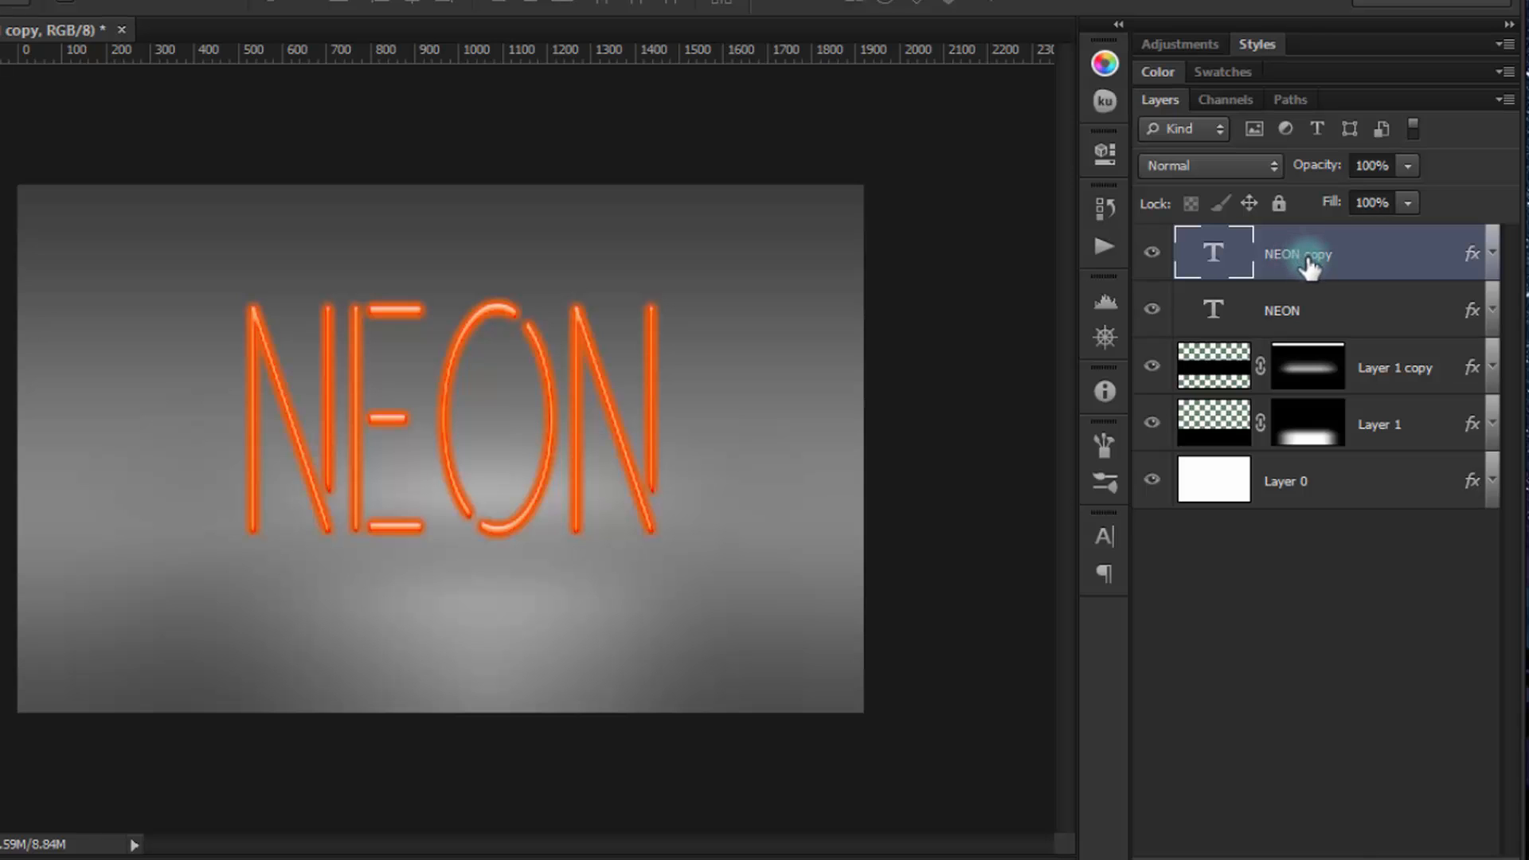
click(1152, 310)
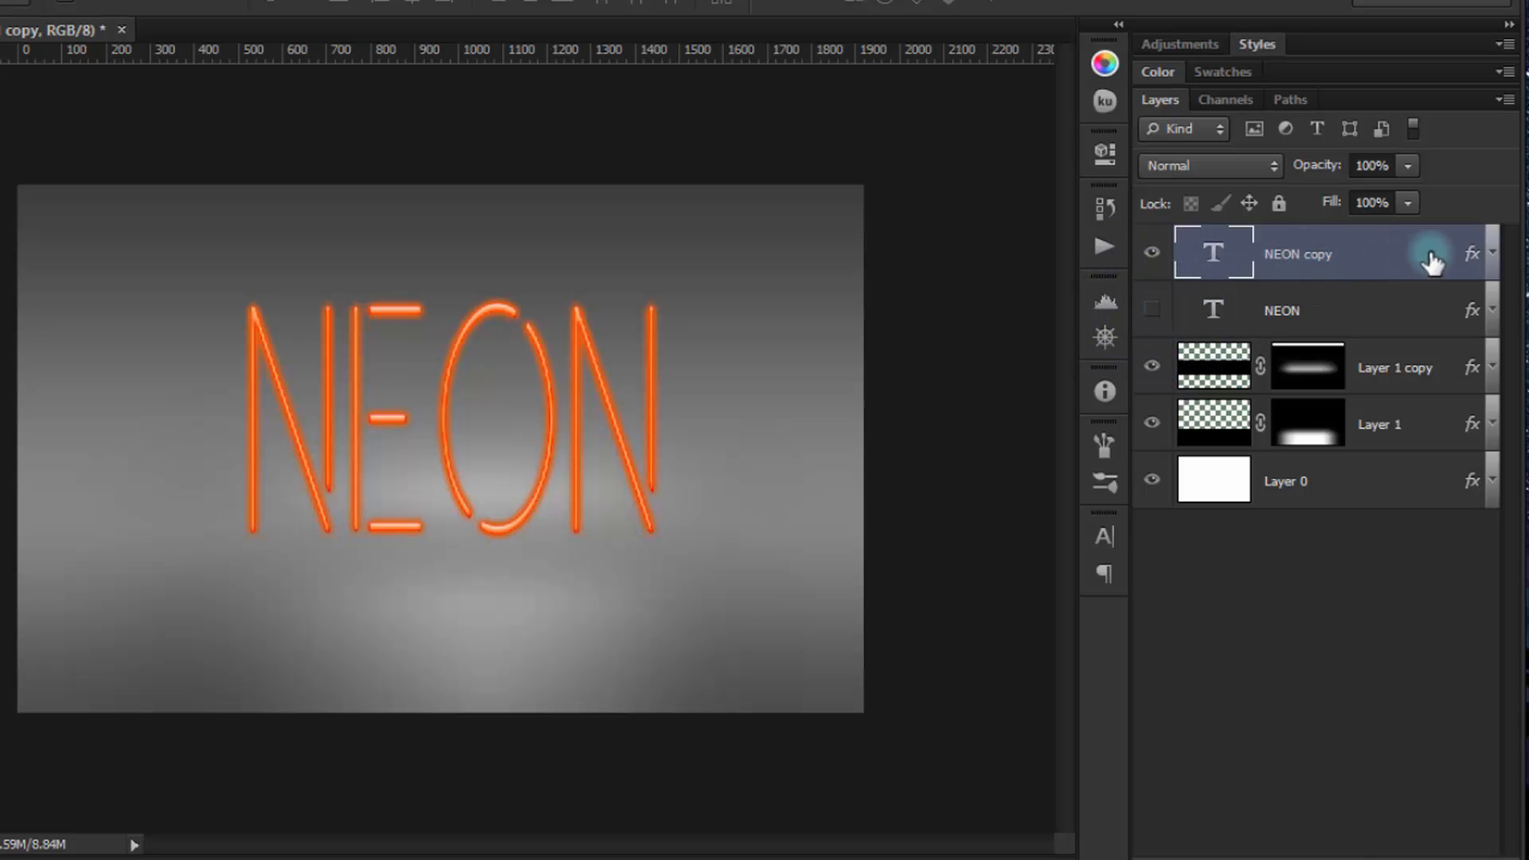
Open the layer styles of the NEON copy and turn off its Outer Glow, keeping the text in view.
click(1474, 255)
double_click(1474, 255)
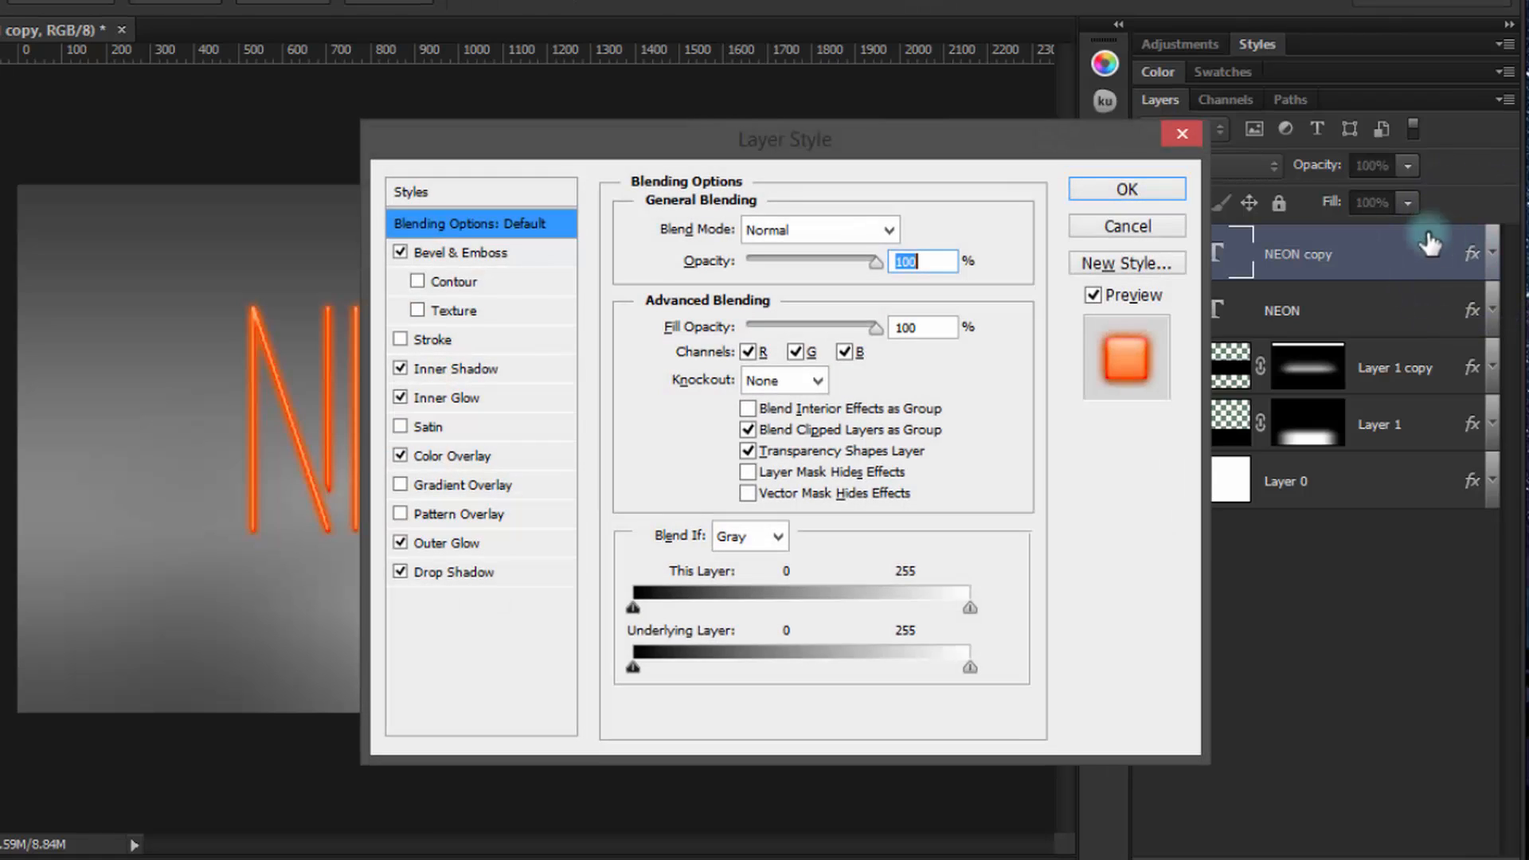
click(432, 543)
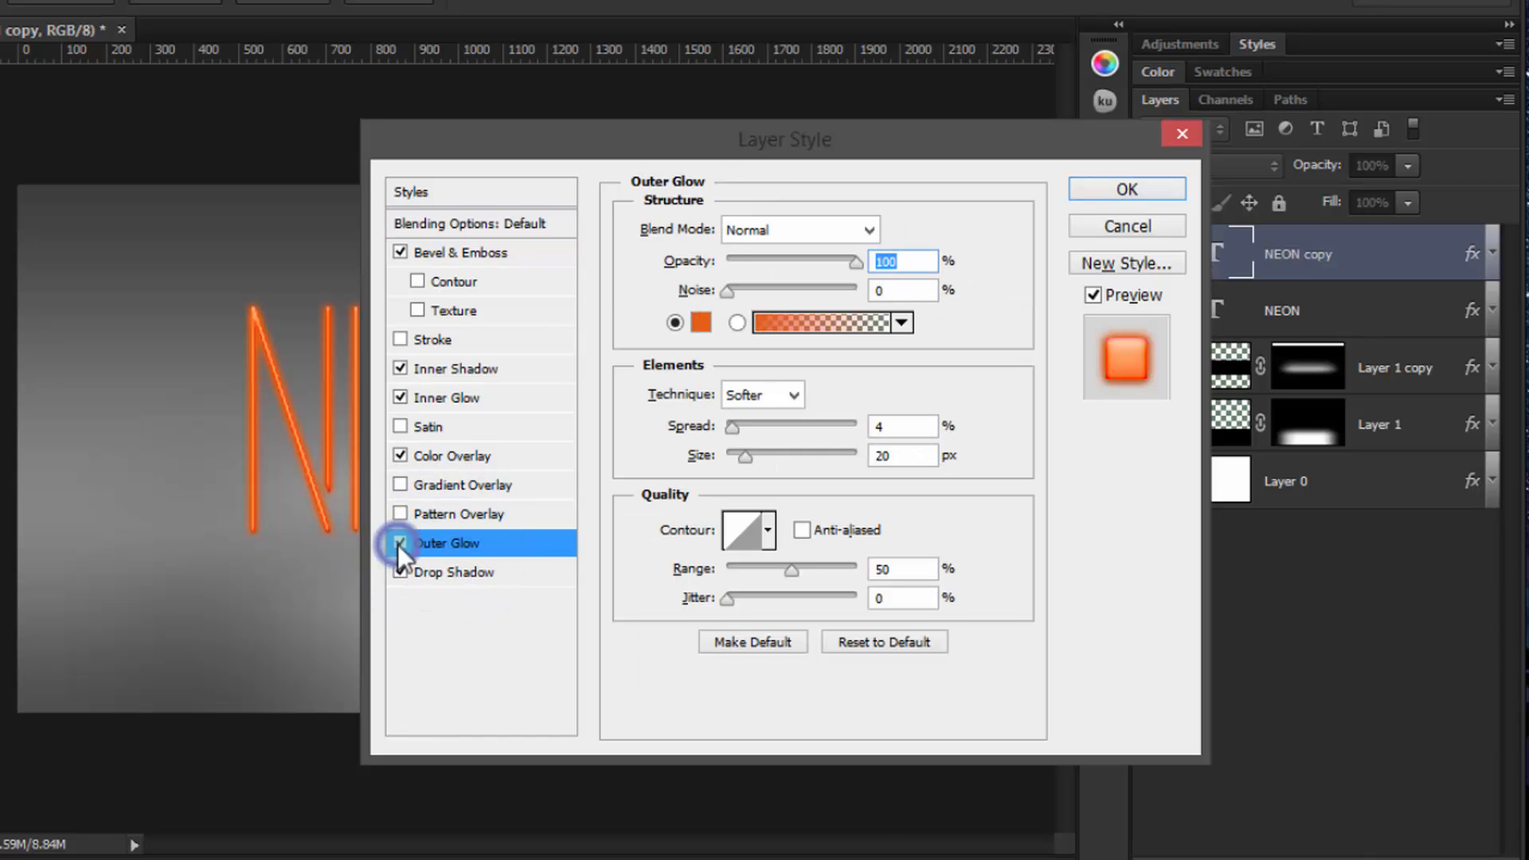
click(400, 543)
drag(705, 139, 978, 109)
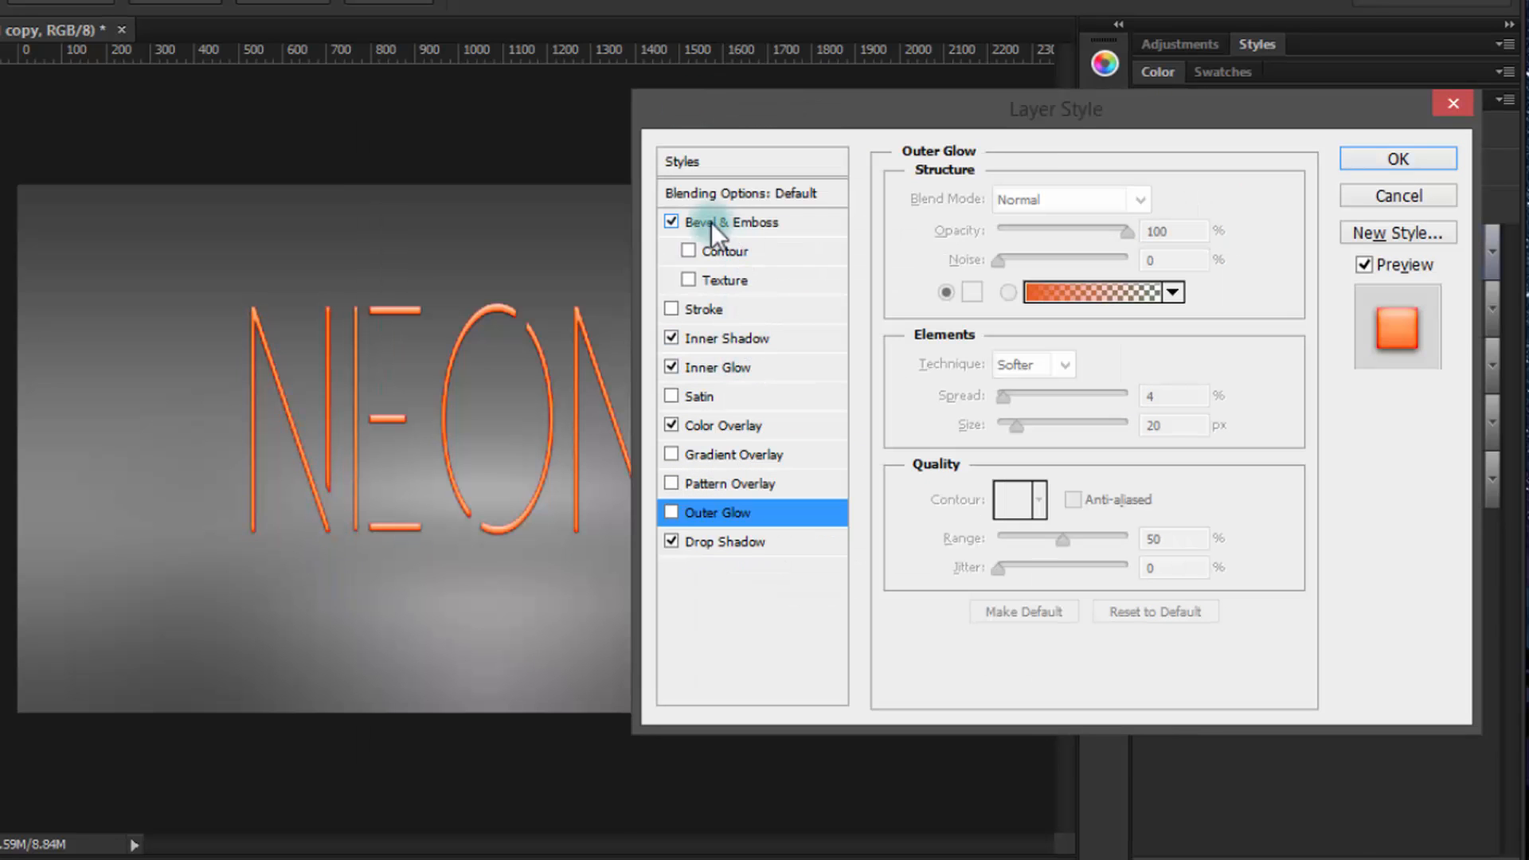
Set the Soften value of the NEON copy's Bevel & Emboss to 8 px.
click(741, 221)
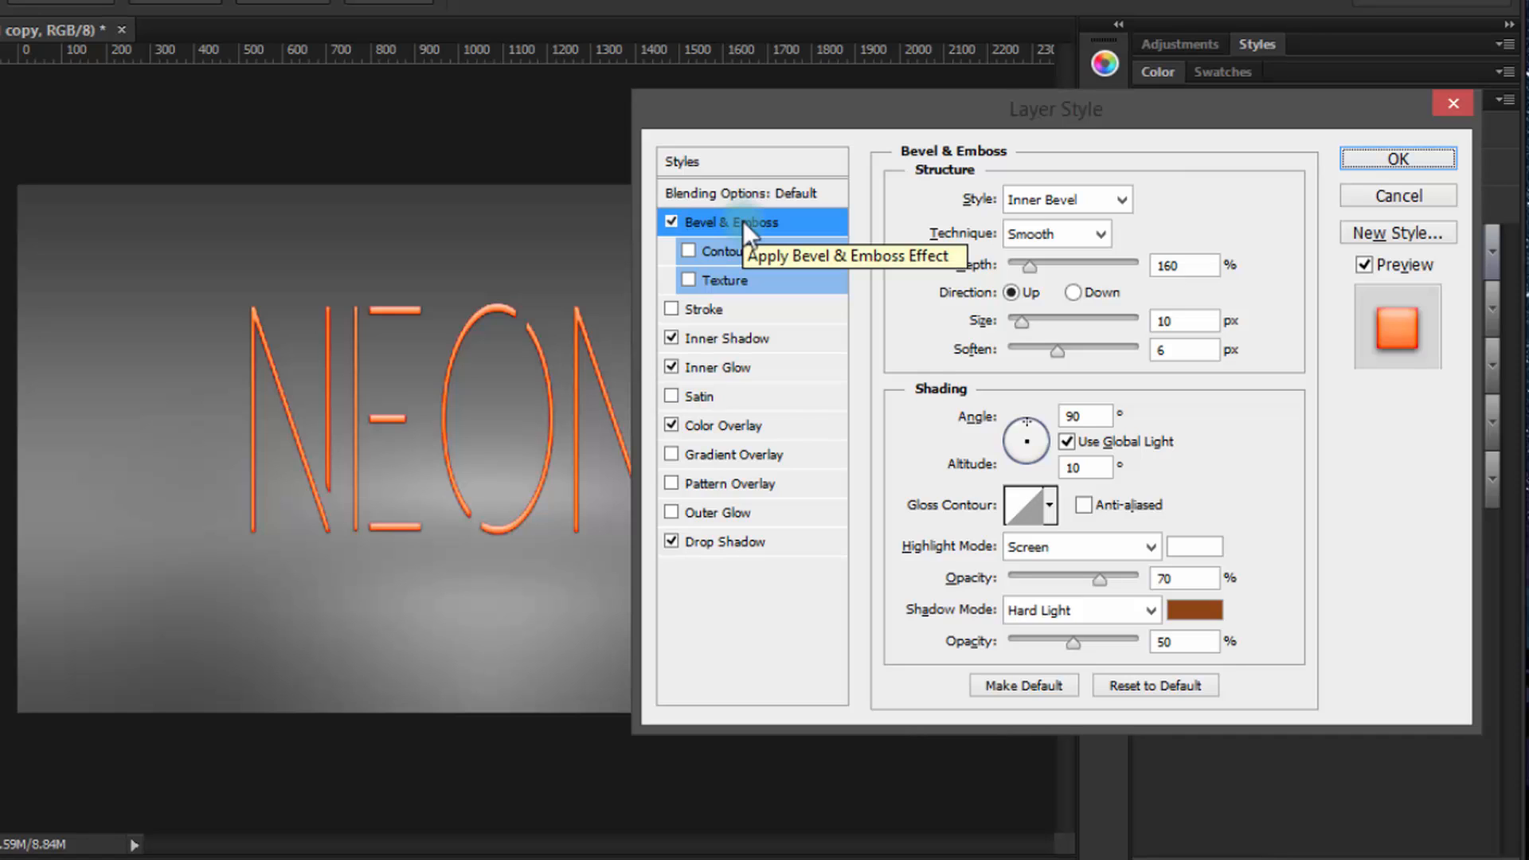
click(1176, 268)
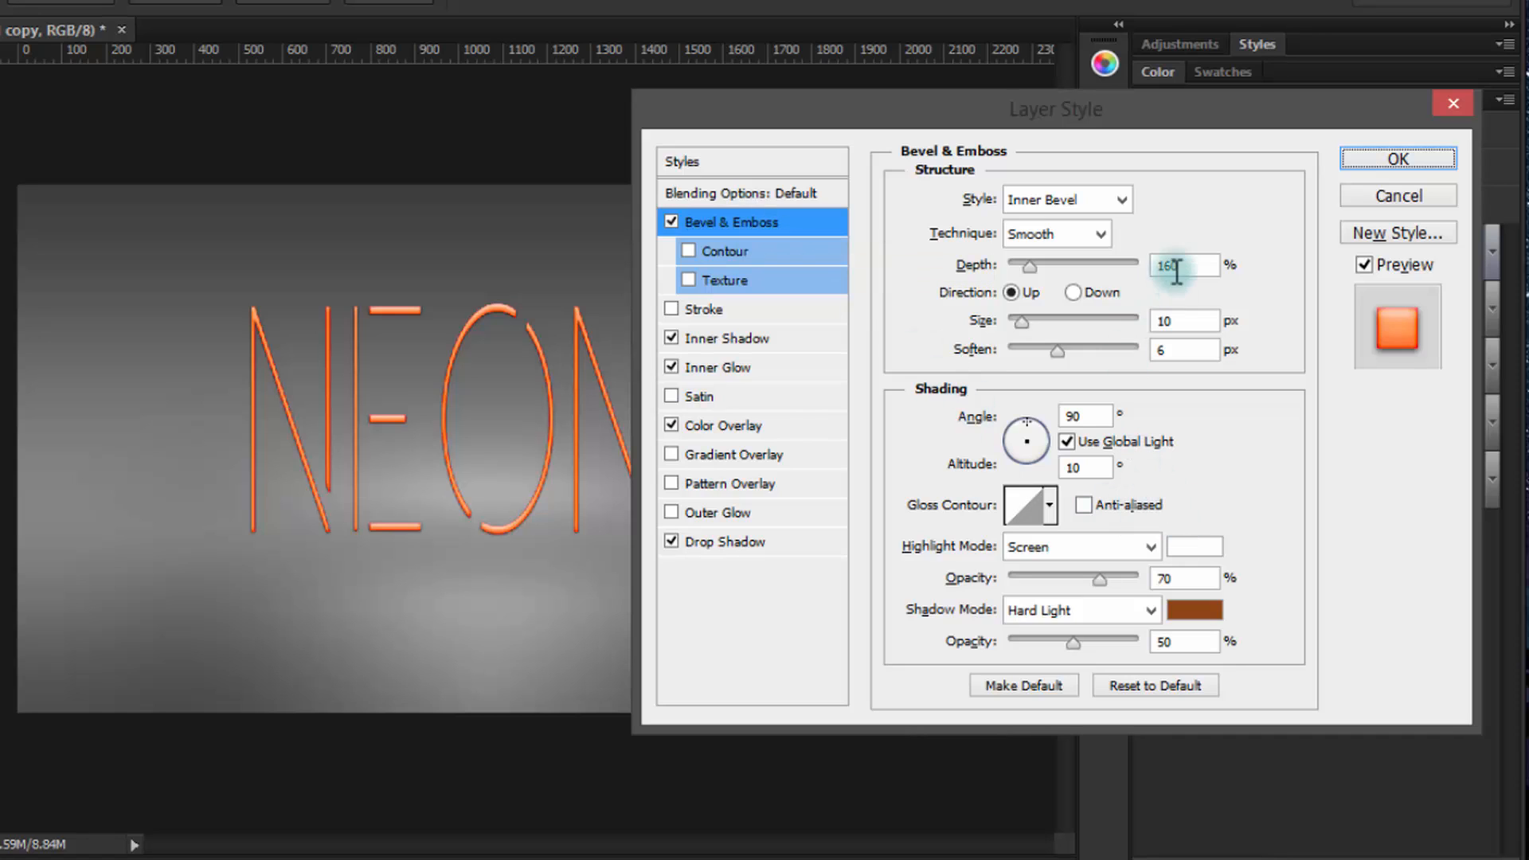
double_click(1176, 268)
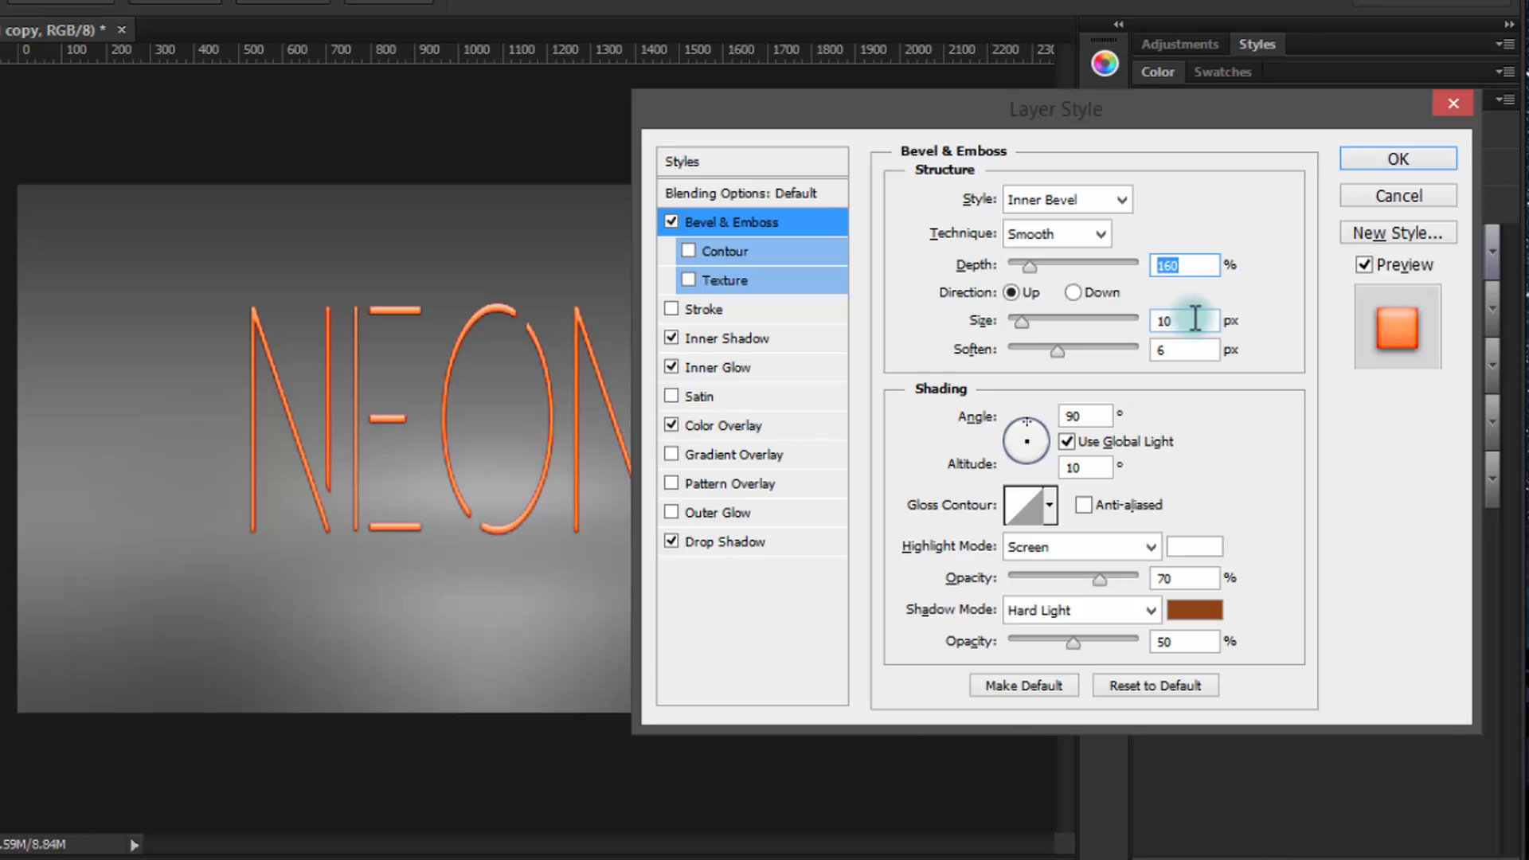
drag(1178, 351, 1143, 349)
text(8)
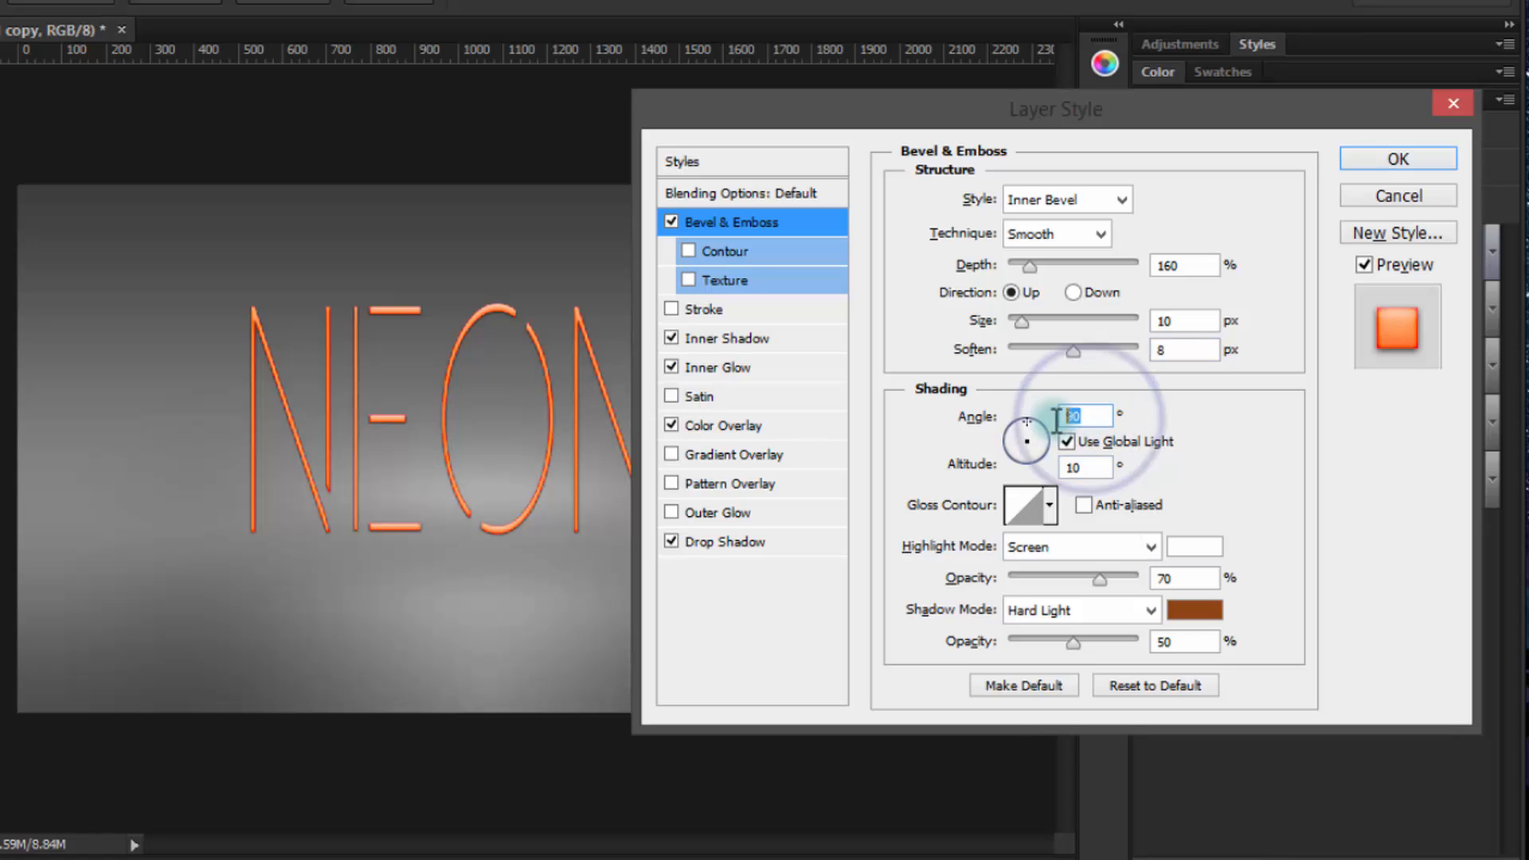
Set the bevel's shading angle to 14° and altitude to 69°, with shadow opacity at 0% and a slightly lower highlight opacity.
click(1108, 414)
text(14)
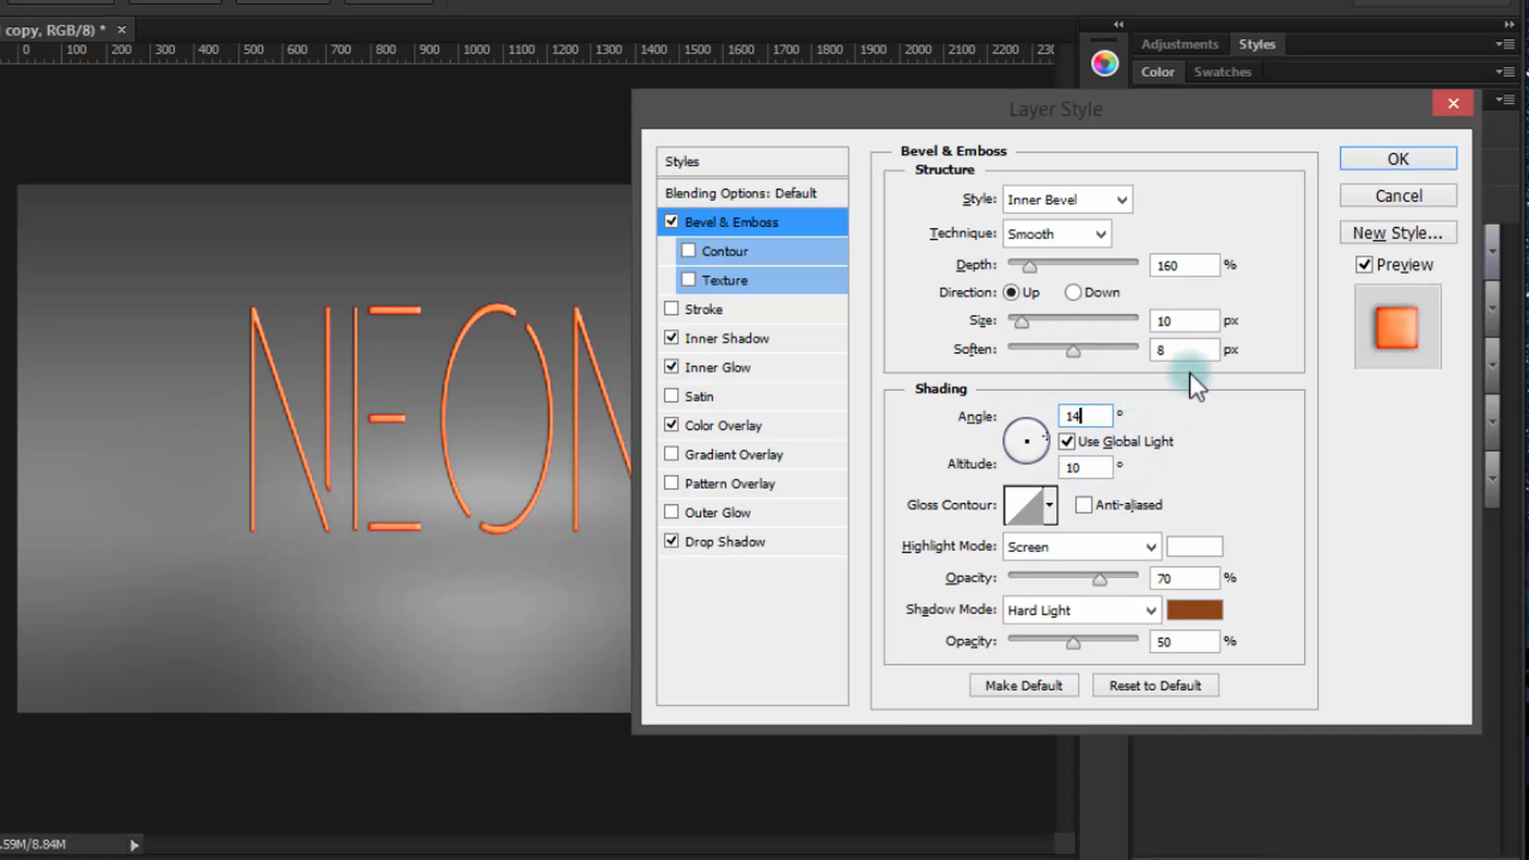
click(1099, 471)
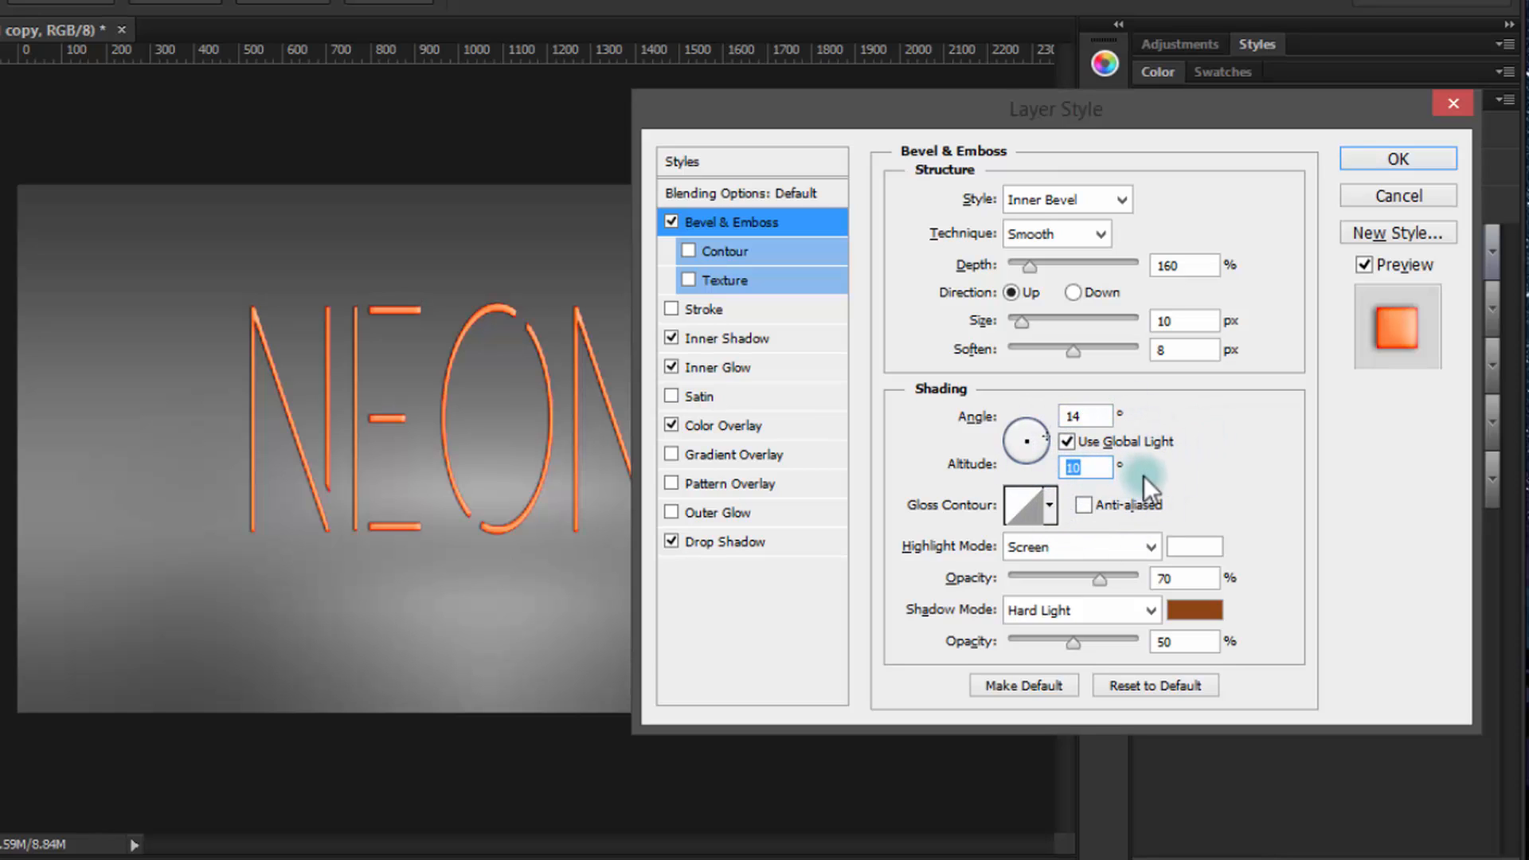
text(69)
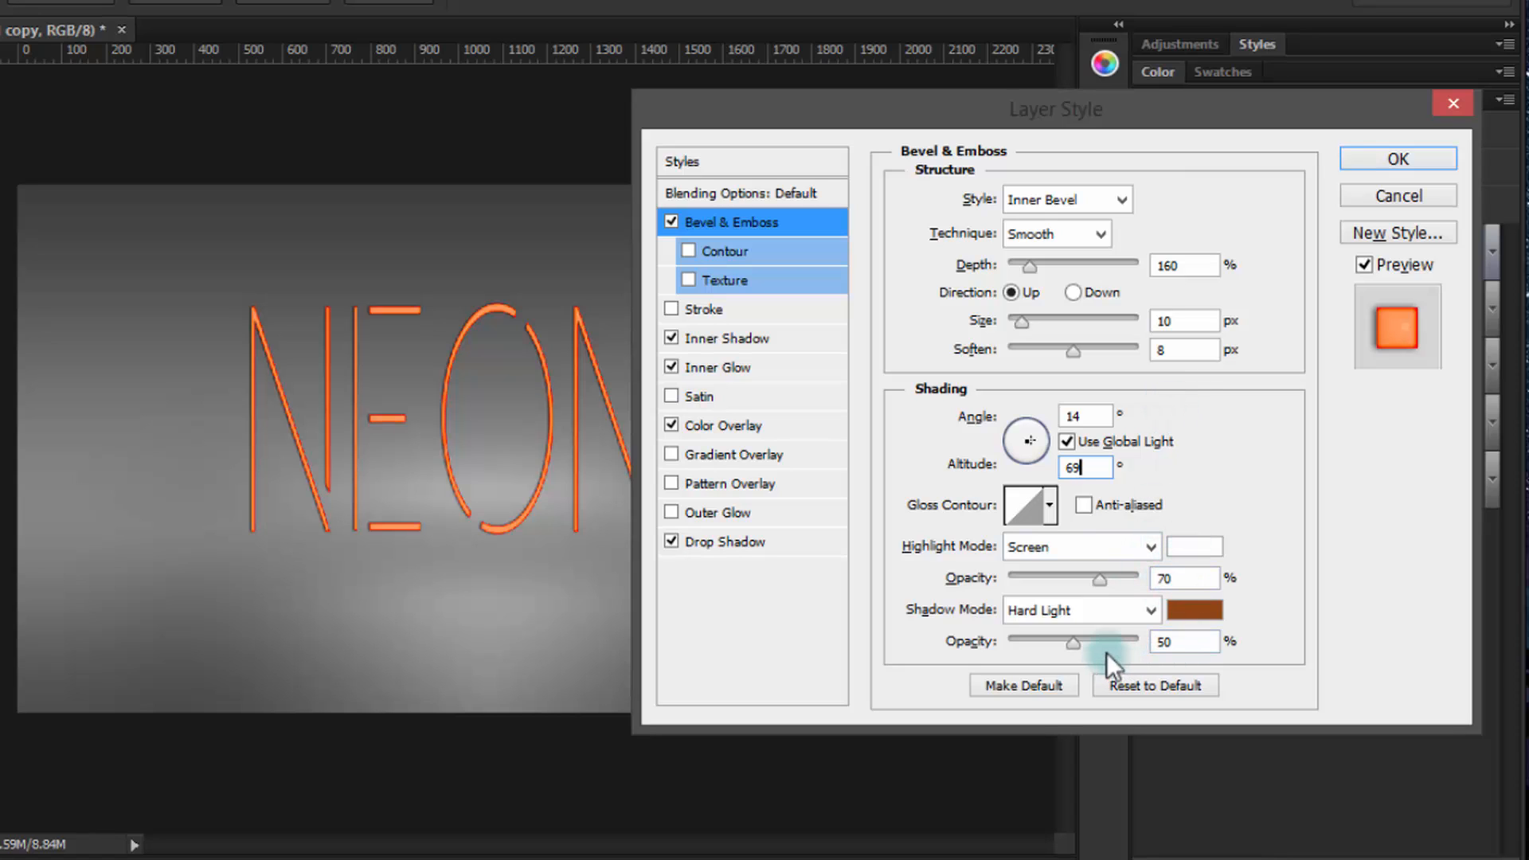
drag(1065, 647, 932, 648)
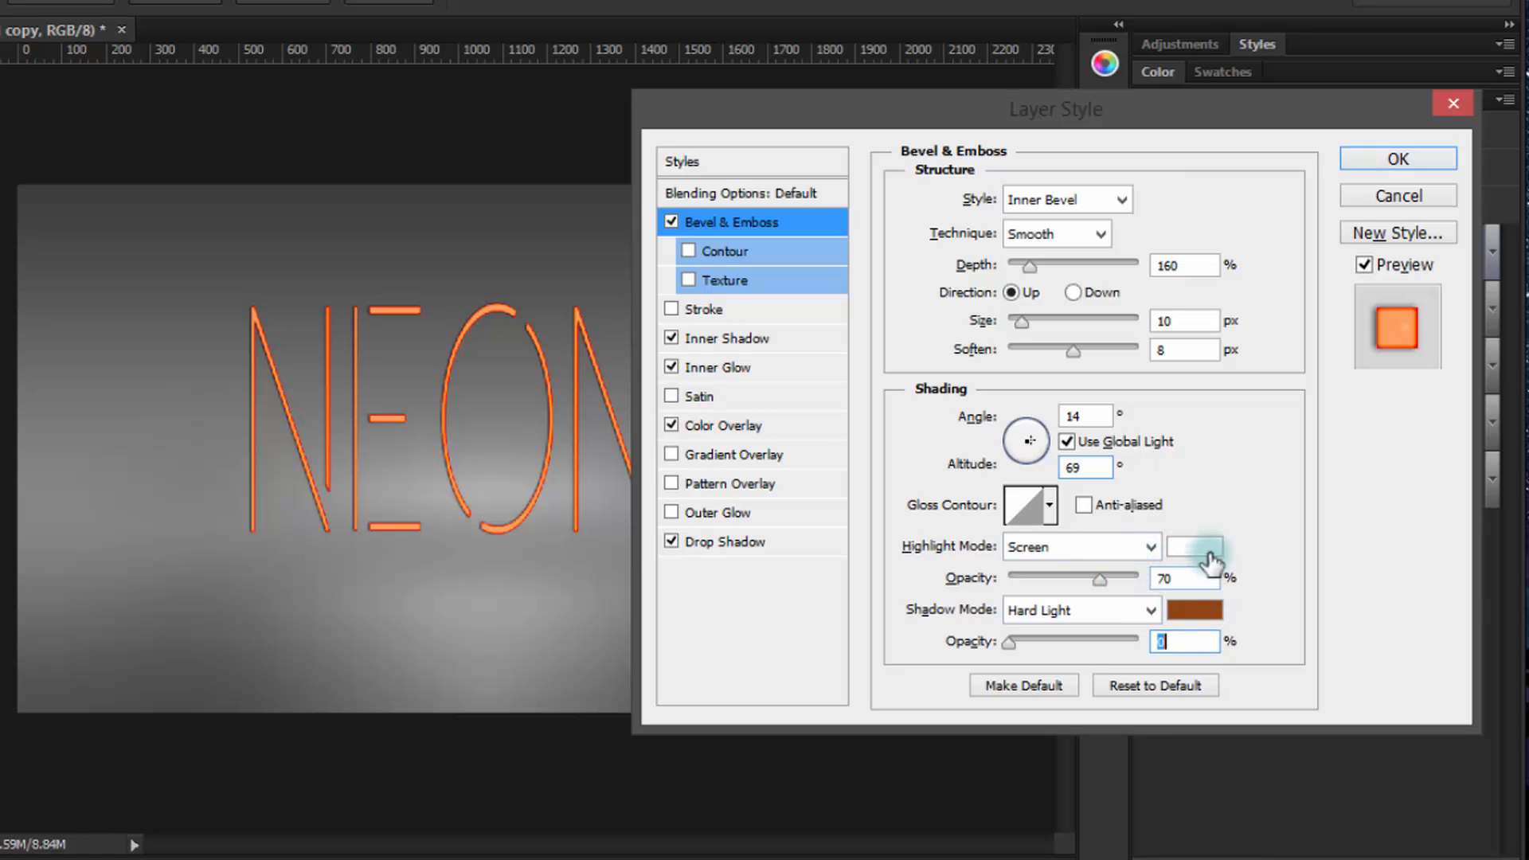
drag(1101, 577, 1085, 574)
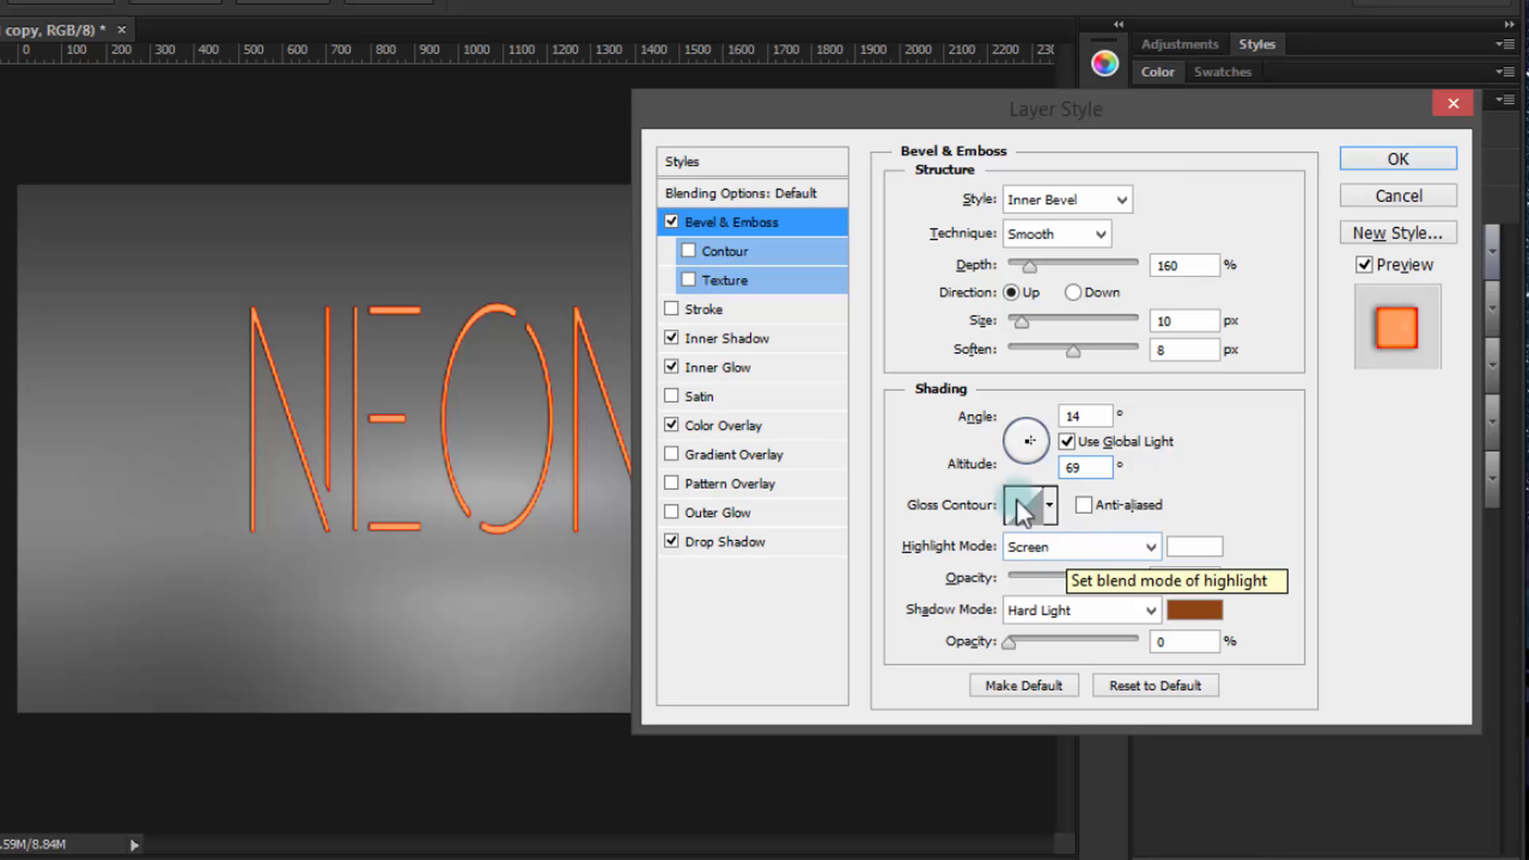
Set the NEON copy's Inner Glow blend mode to Screen and its opacity to 24%.
click(736, 373)
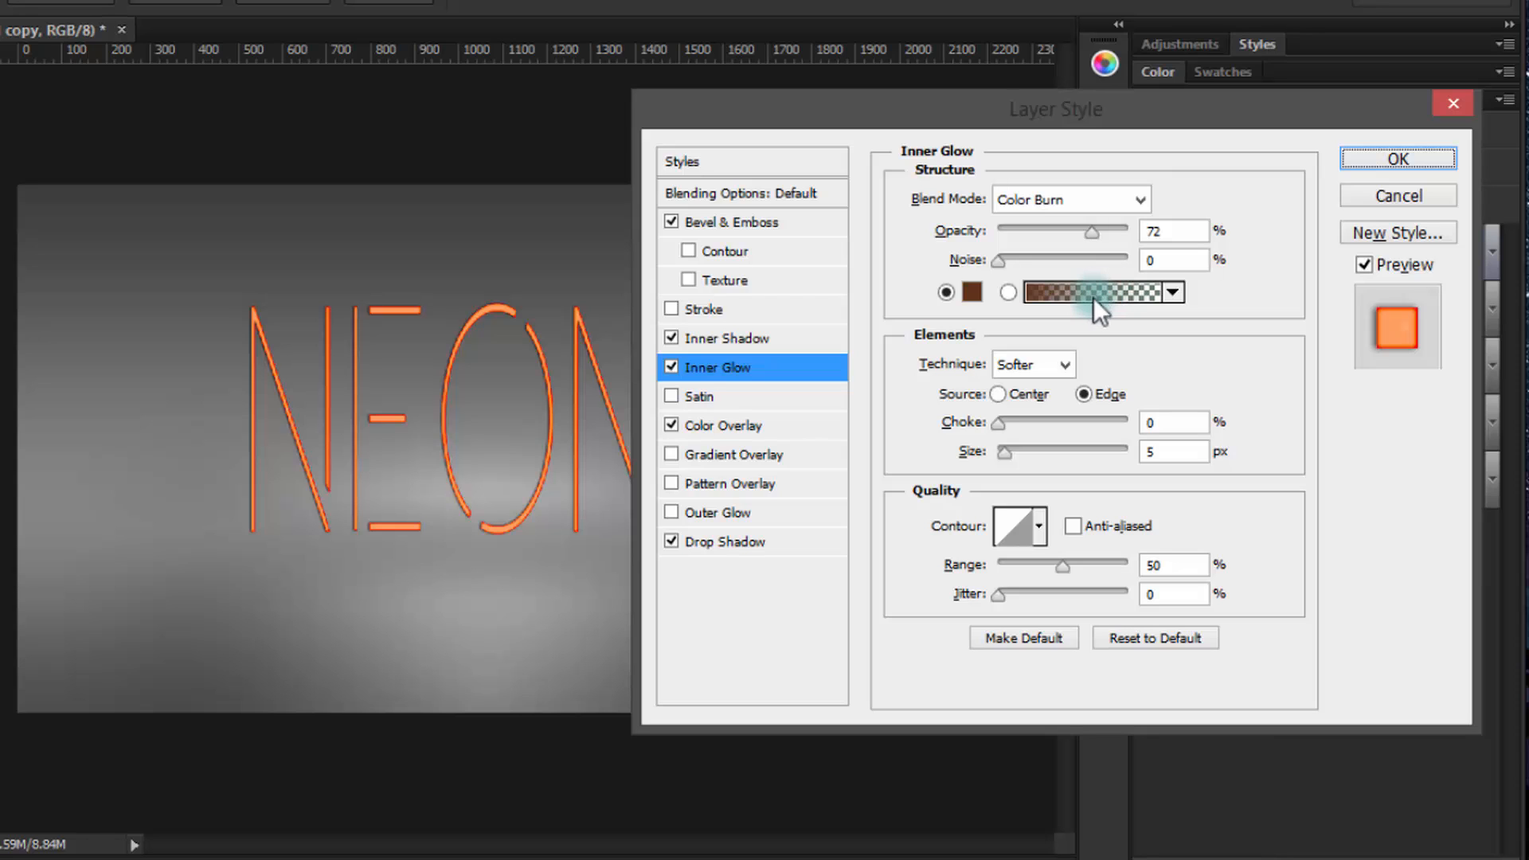
click(1048, 201)
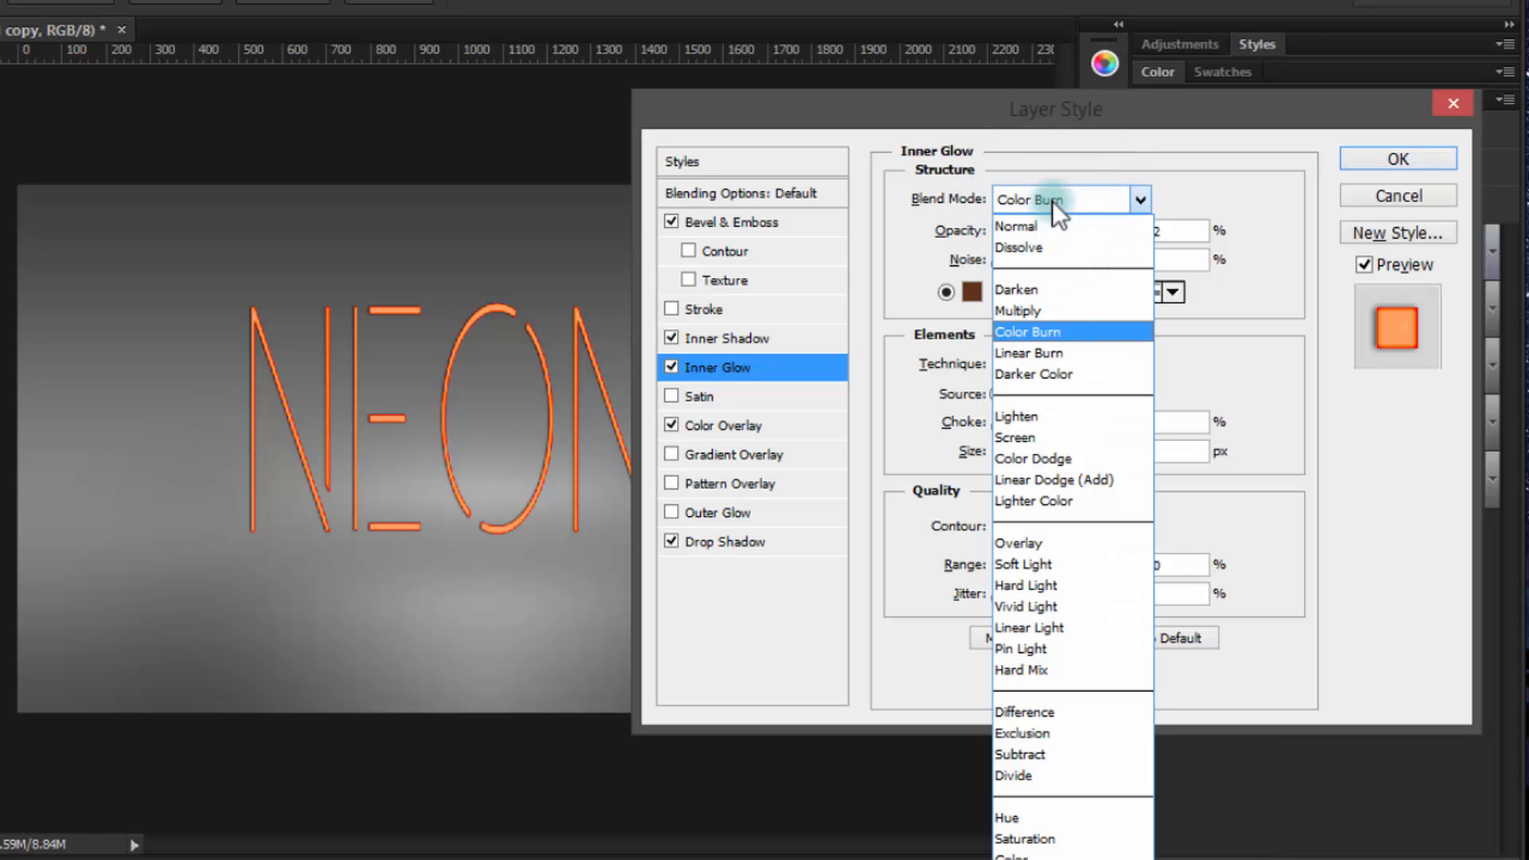
click(1071, 440)
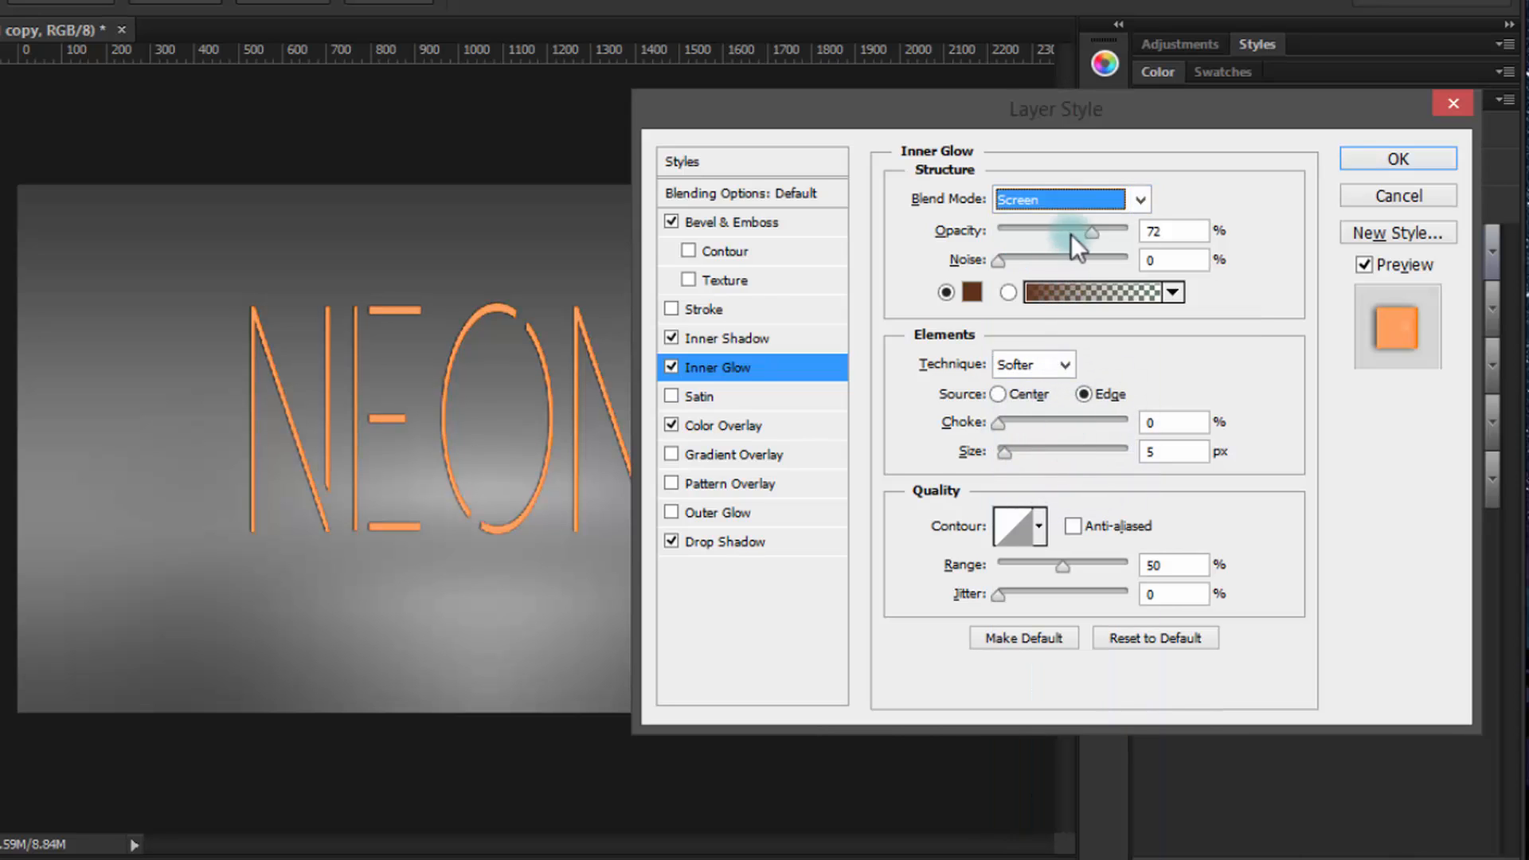
double_click(1159, 231)
text(24)
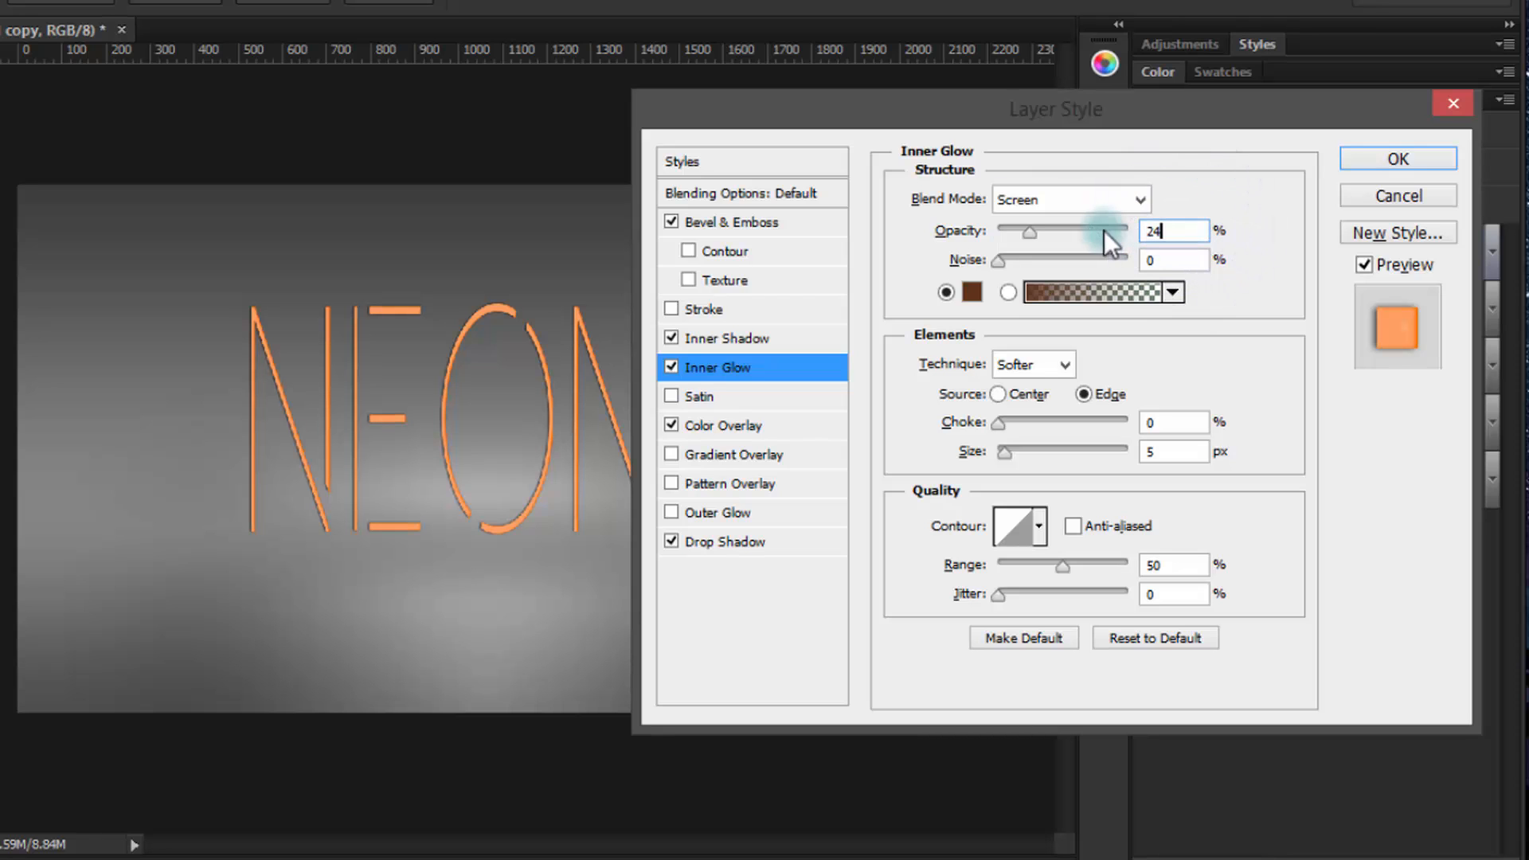
Change the Inner Glow color of the NEON copy to white.
click(973, 293)
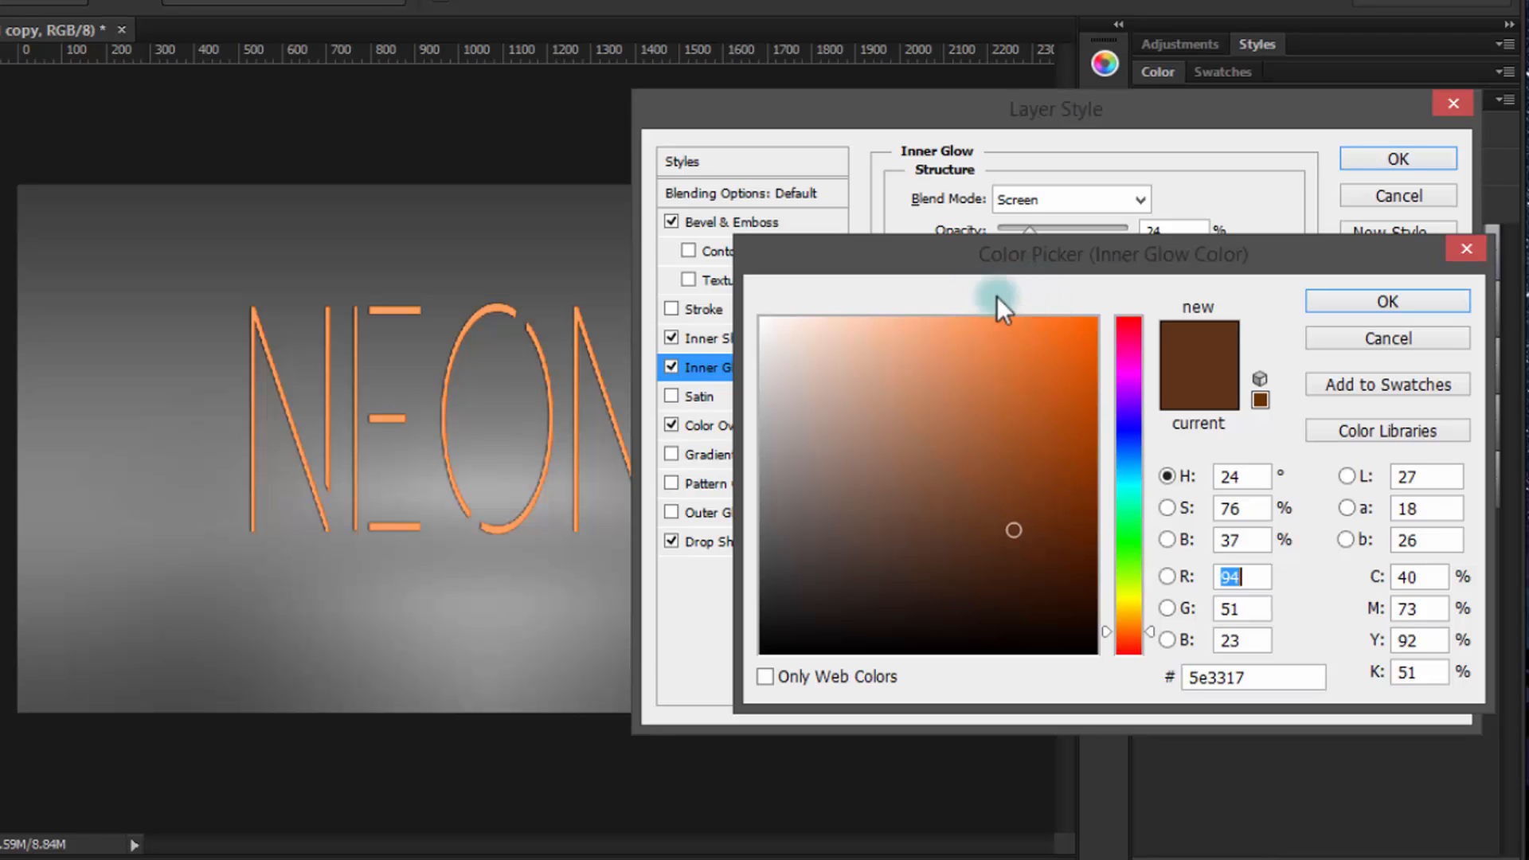
drag(850, 368, 744, 300)
click(1431, 301)
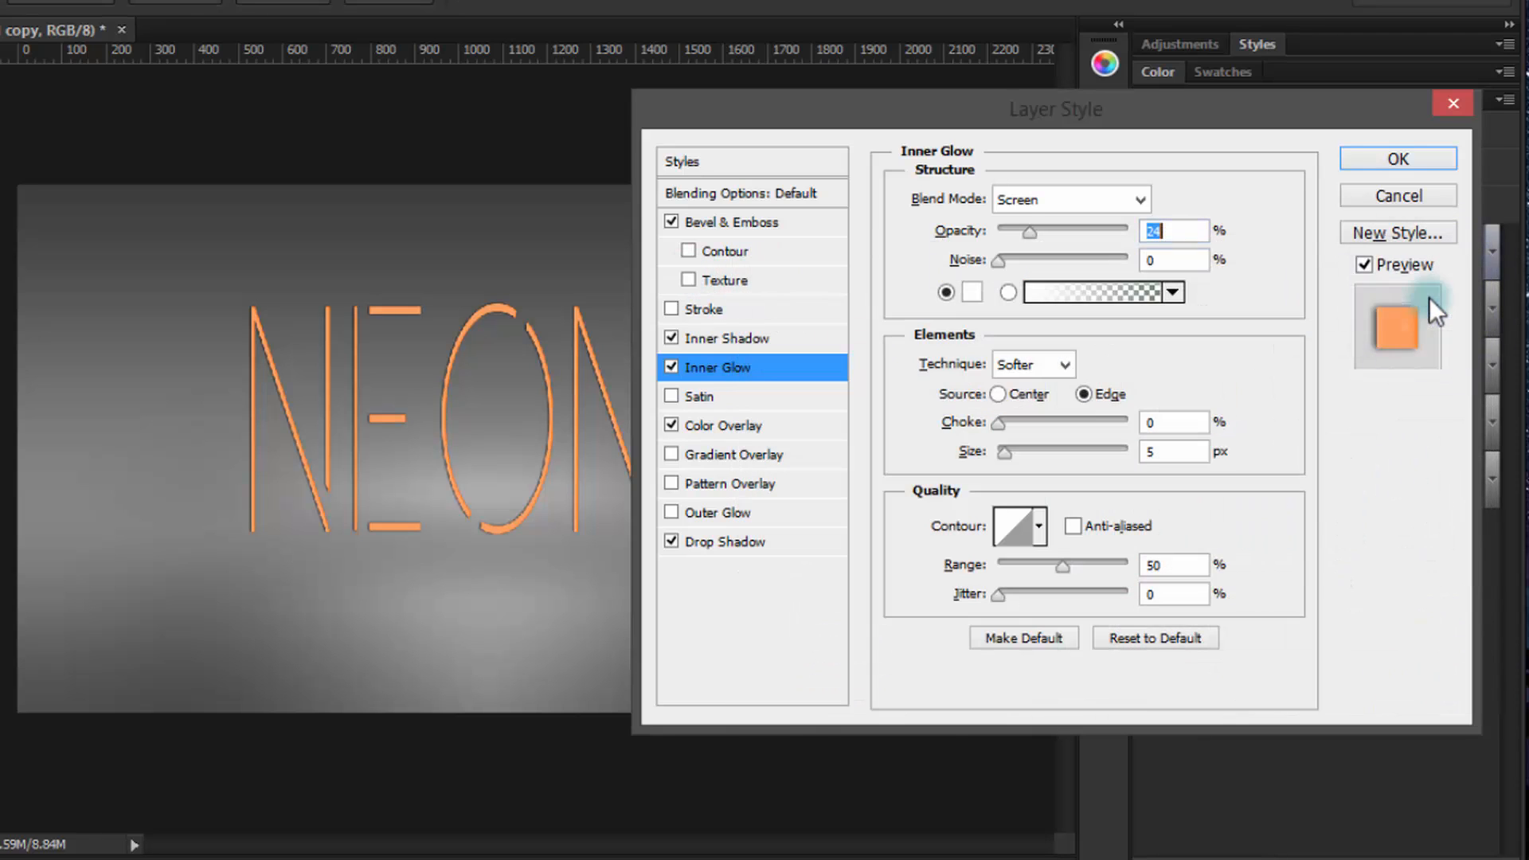
Set the Inner Glow's size to 7 px and its choke to 44%.
double_click(1151, 451)
text(7)
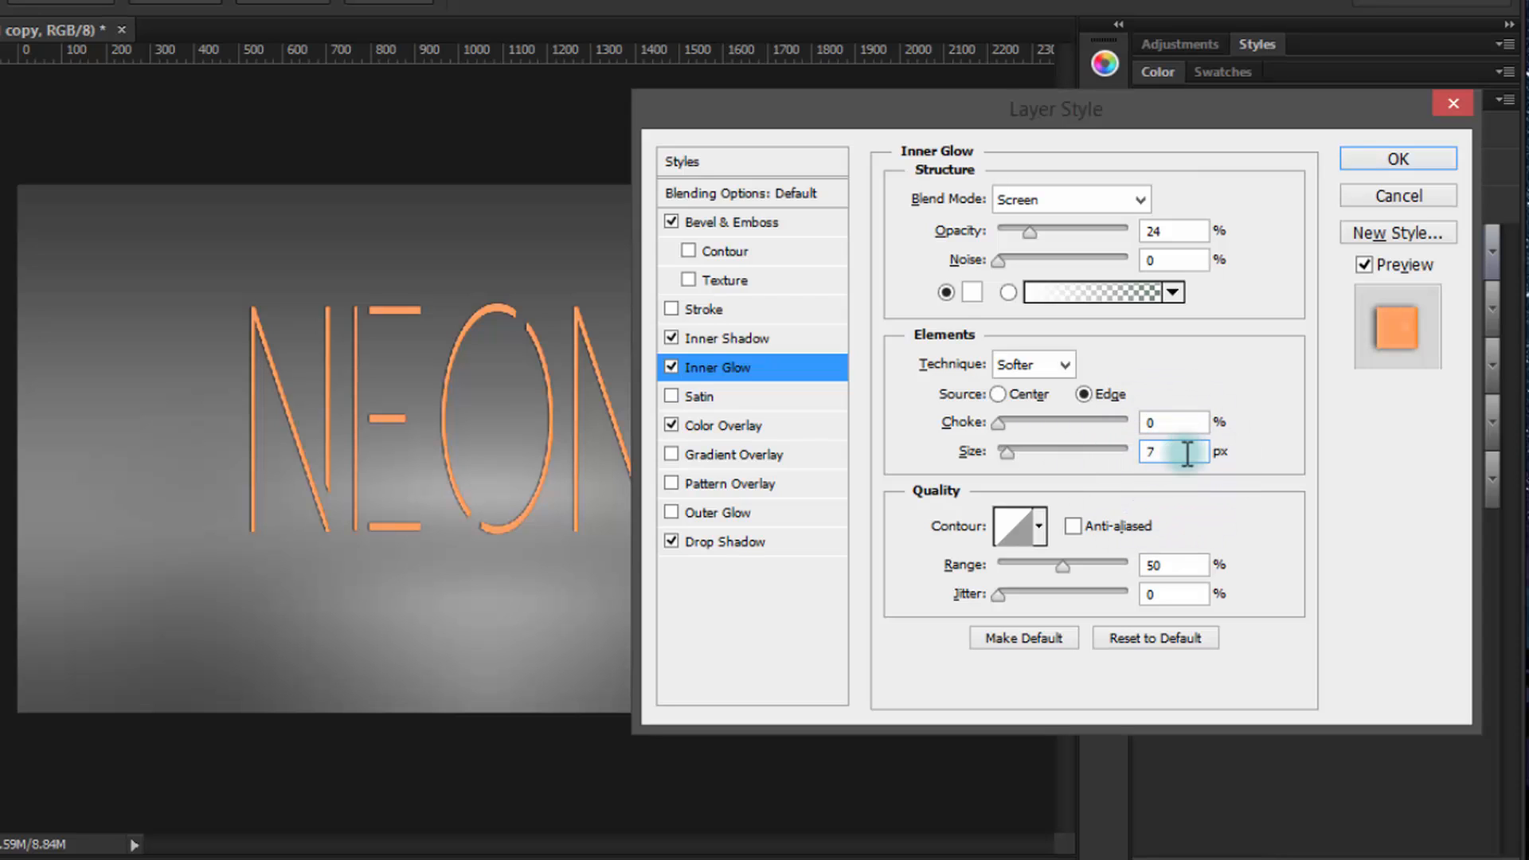
double_click(1148, 423)
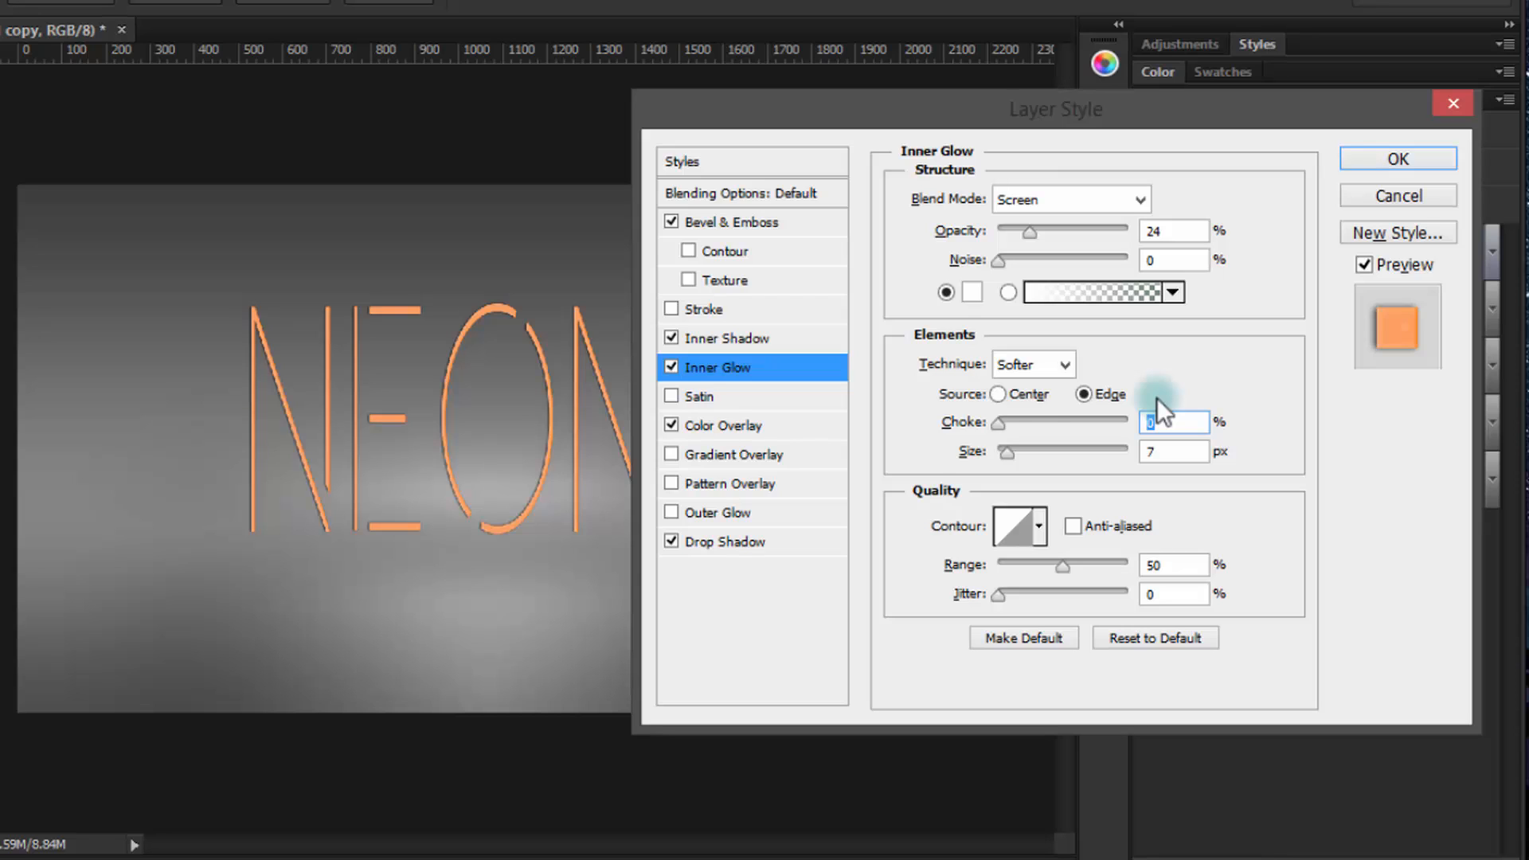
text(44)
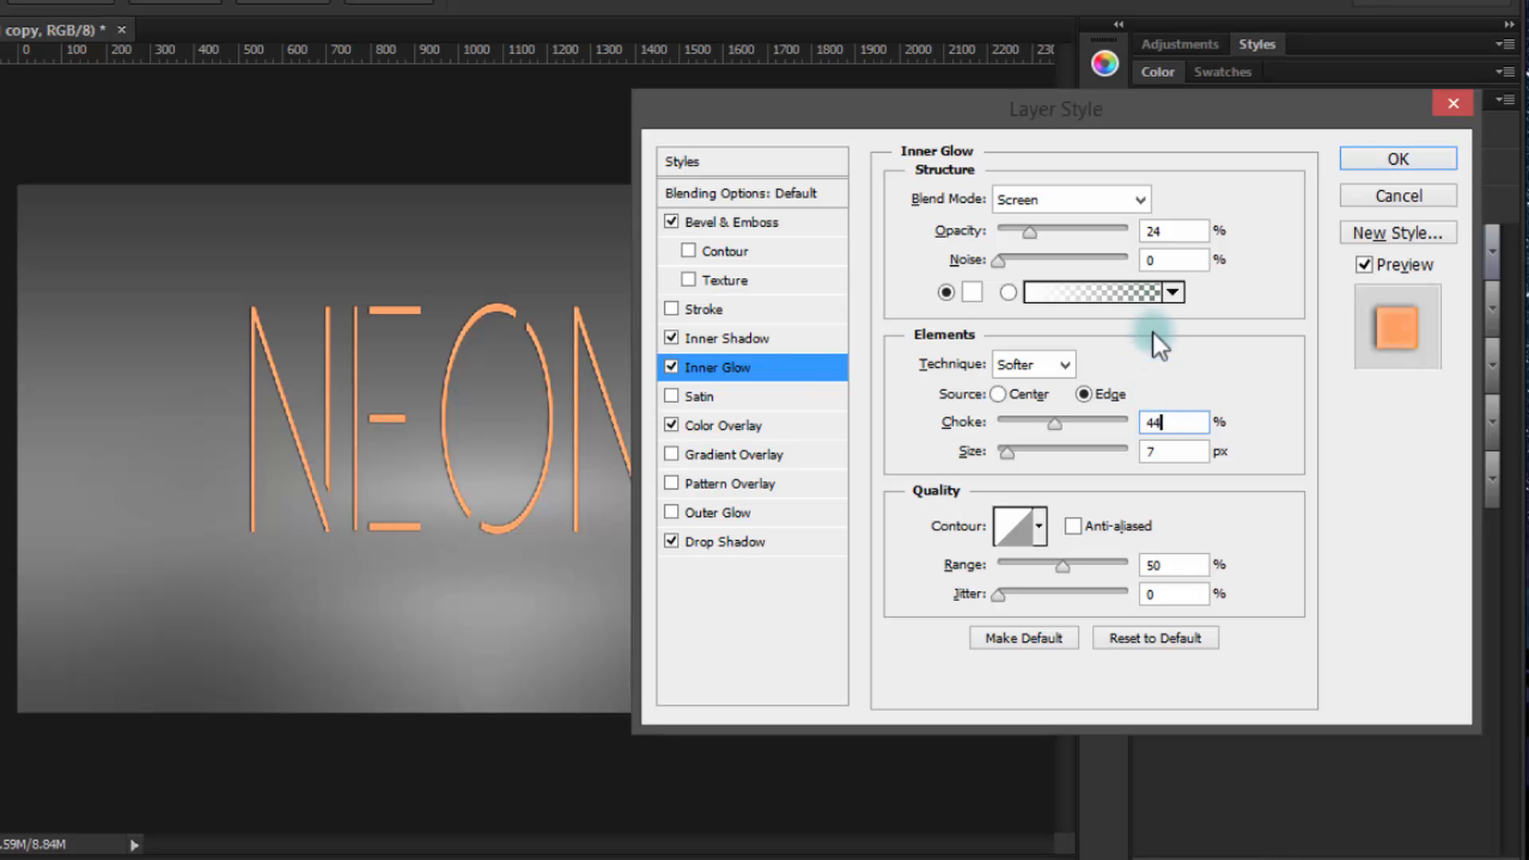
Change the Inner Shadow color of the NEON copy to black.
click(743, 343)
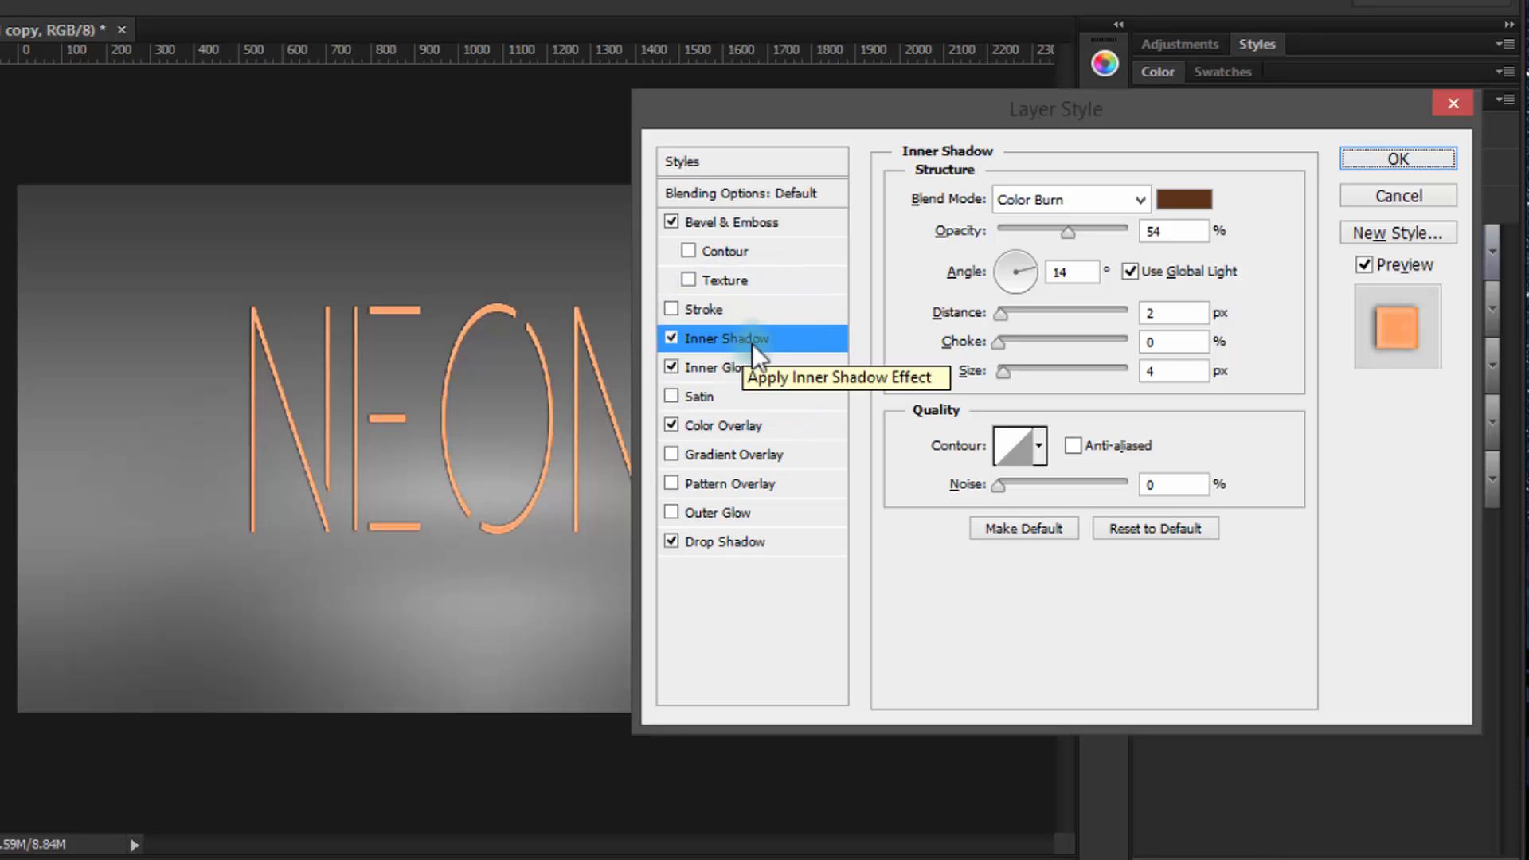
click(1030, 191)
click(1030, 191)
click(1185, 199)
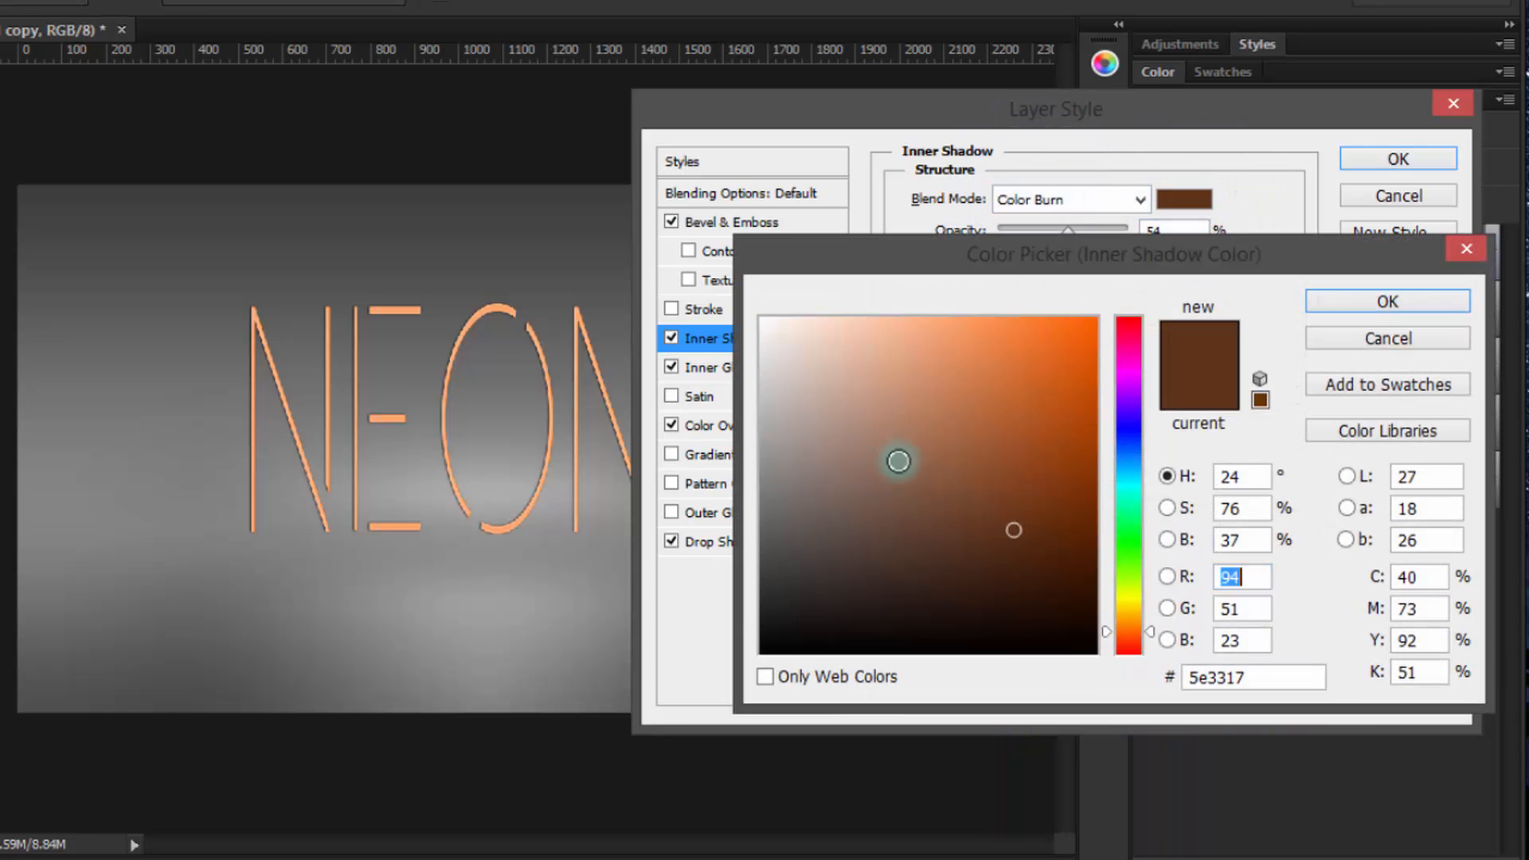
drag(899, 460, 1103, 706)
click(1400, 301)
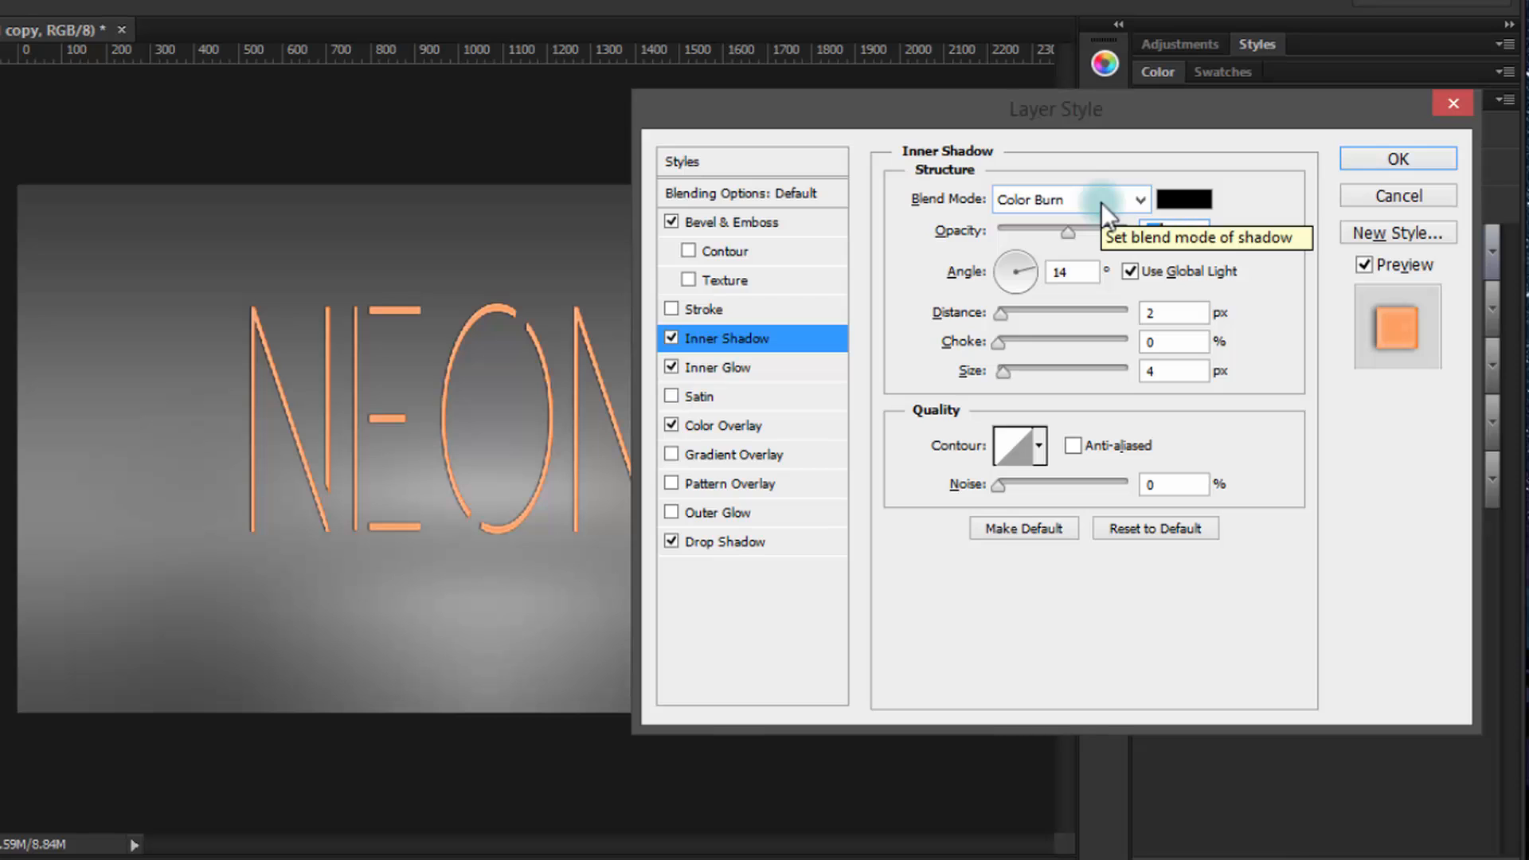
Set the Inner Shadow's blend mode to Multiply and its opacity to 50%.
click(1101, 202)
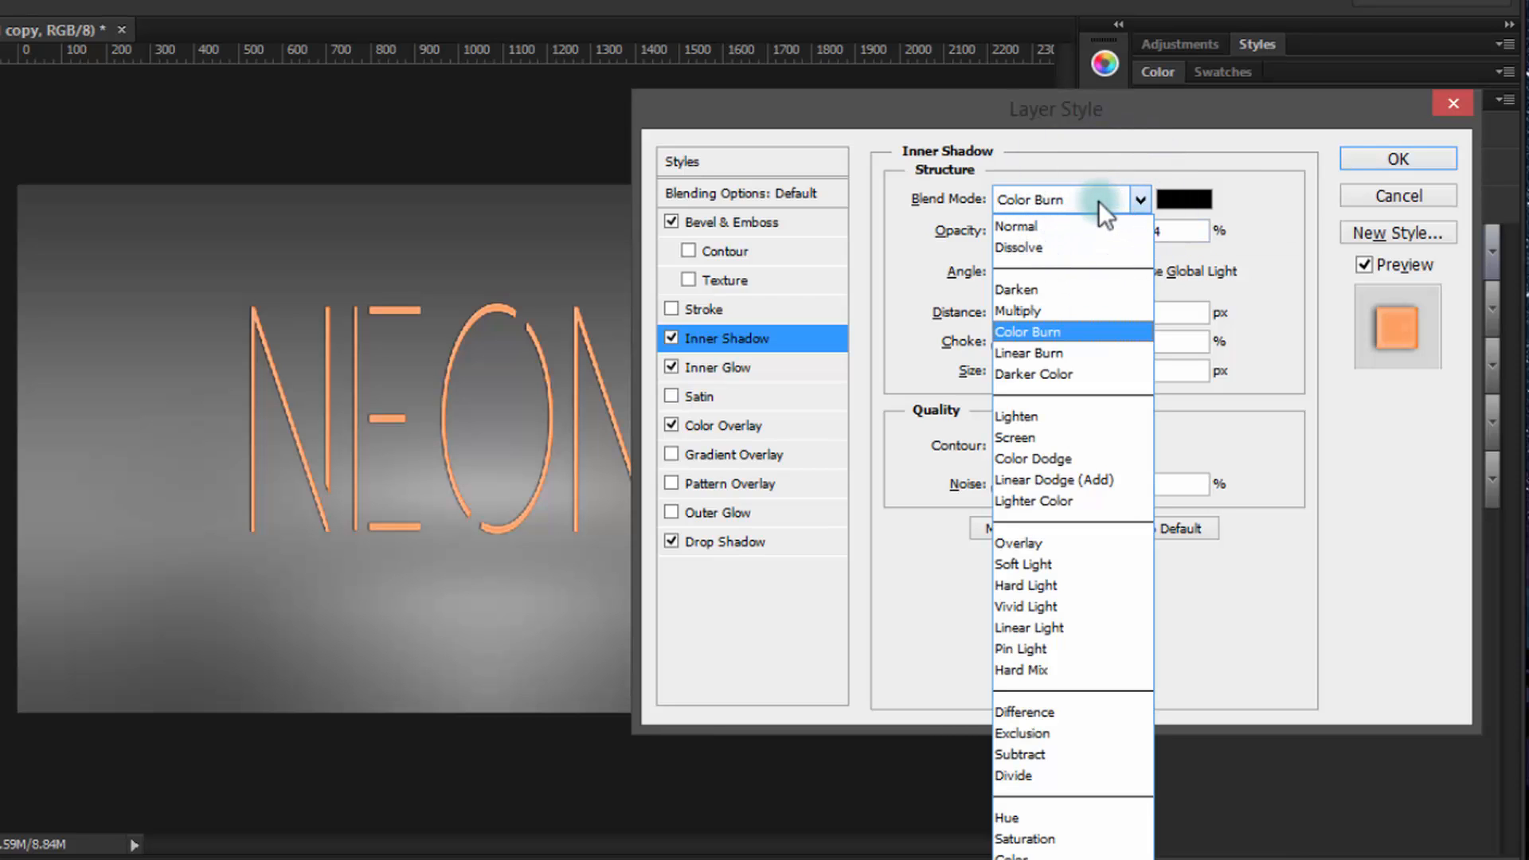
click(1098, 309)
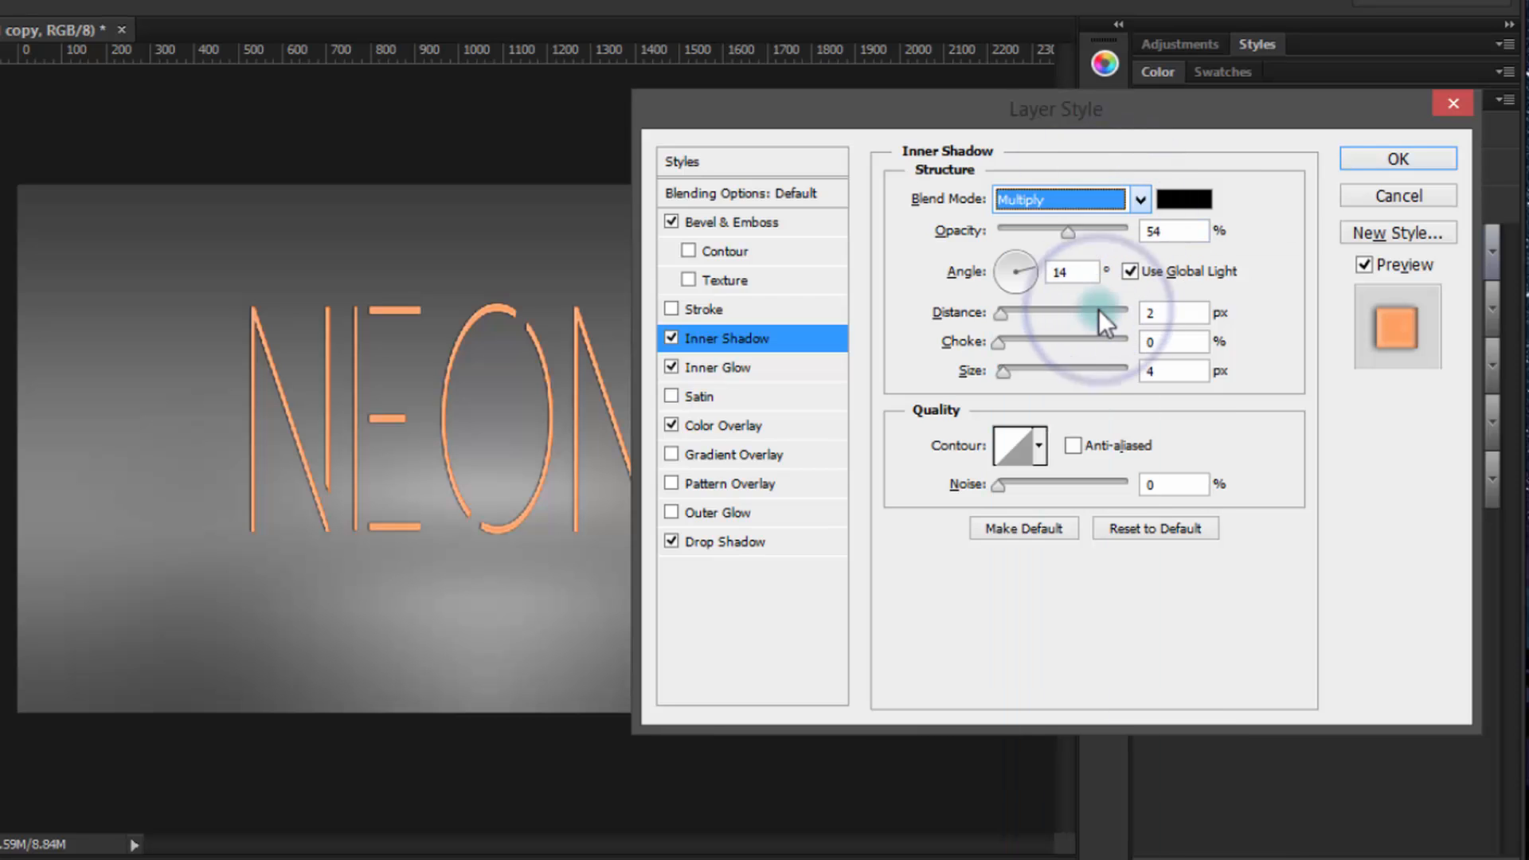
click(1074, 229)
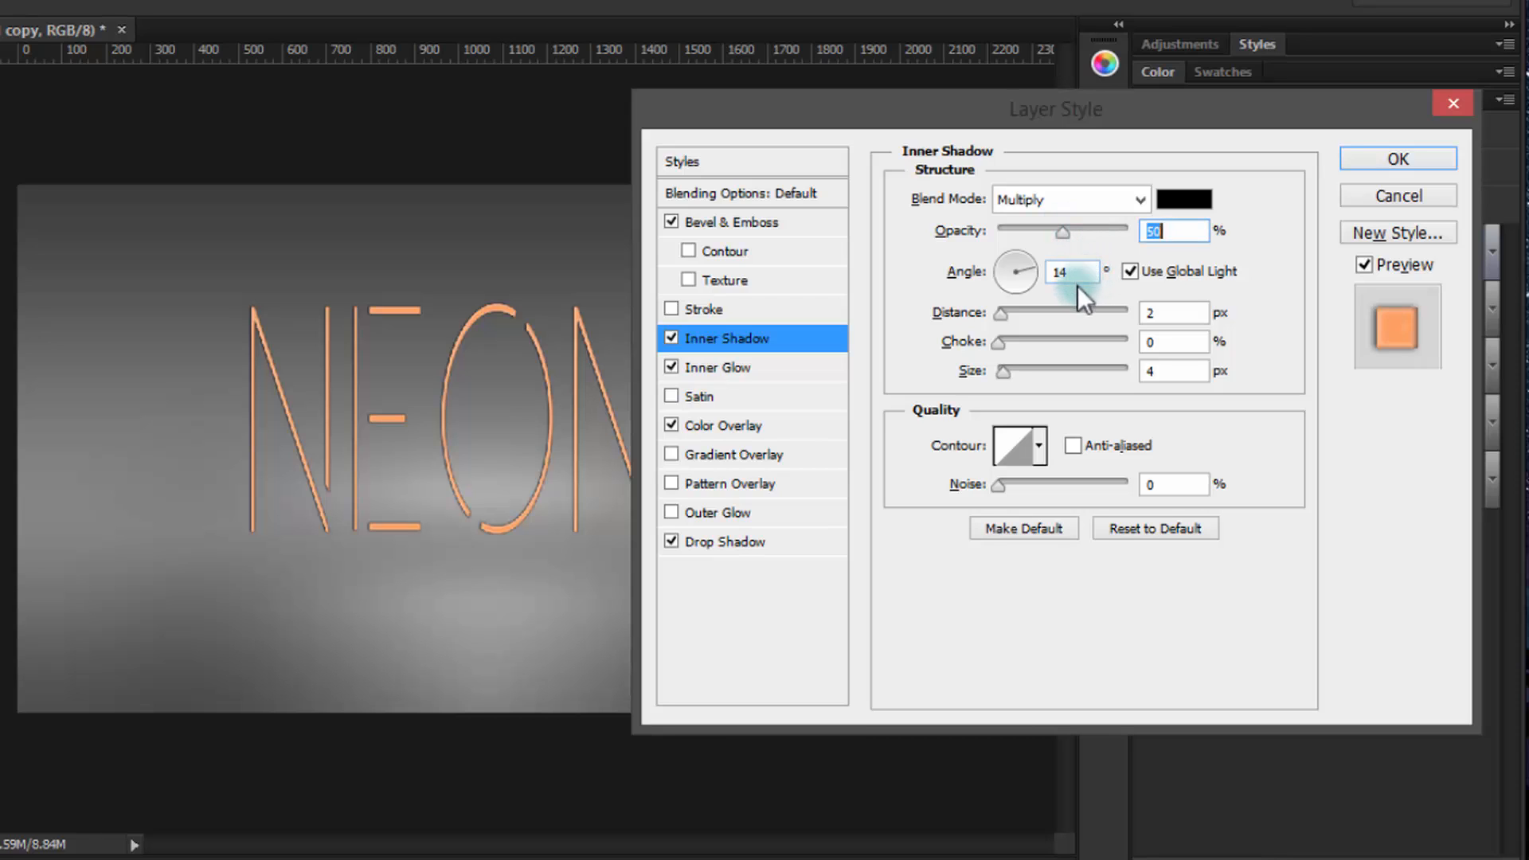
Set the Inner Shadow's angle to 90°, distance to 0 px and choke to 36%.
double_click(1061, 272)
text(90)
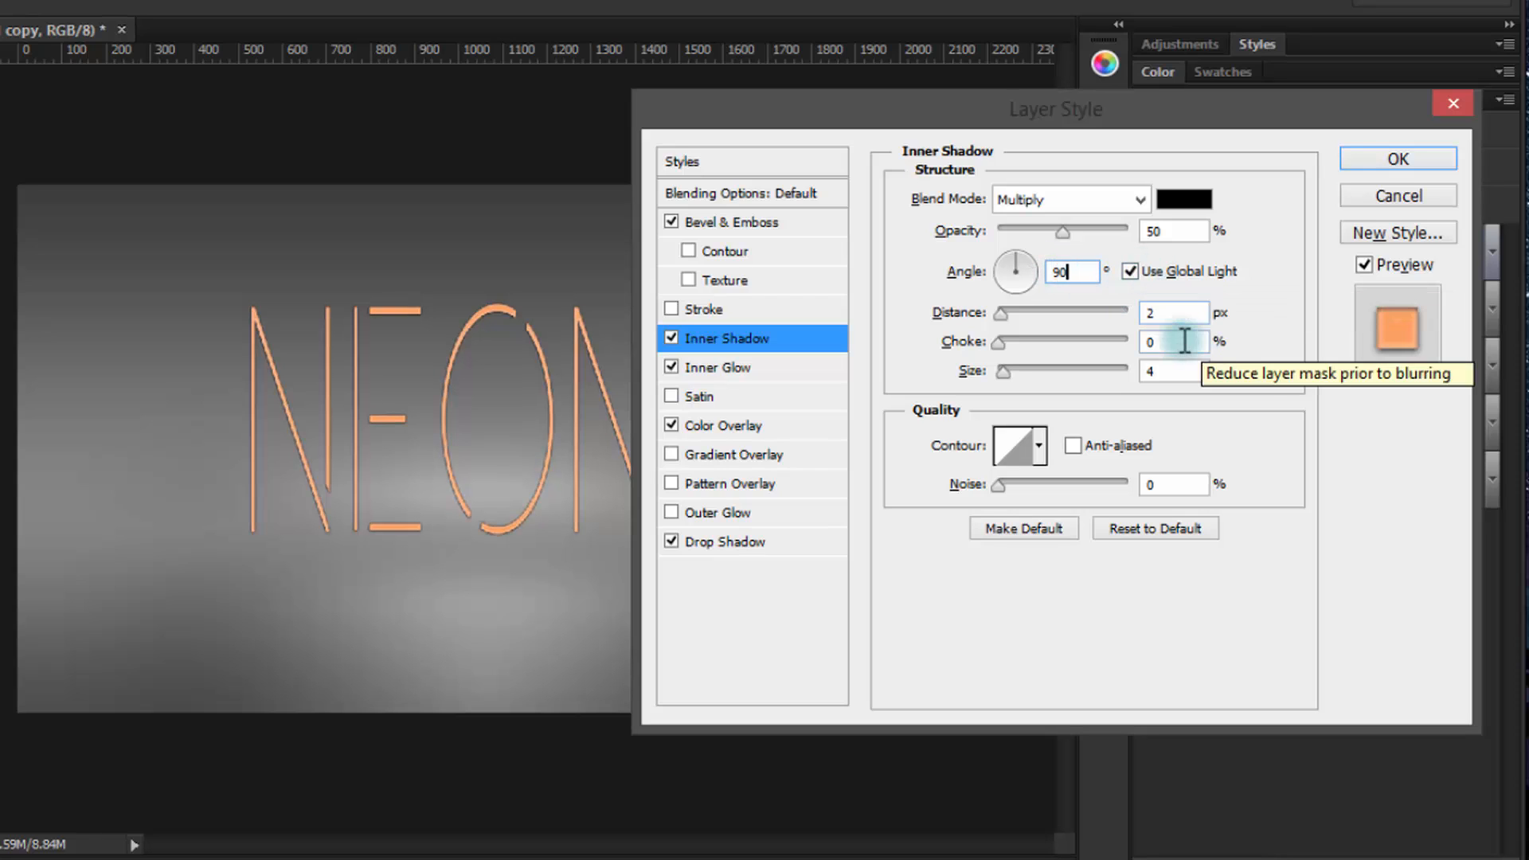
double_click(1166, 313)
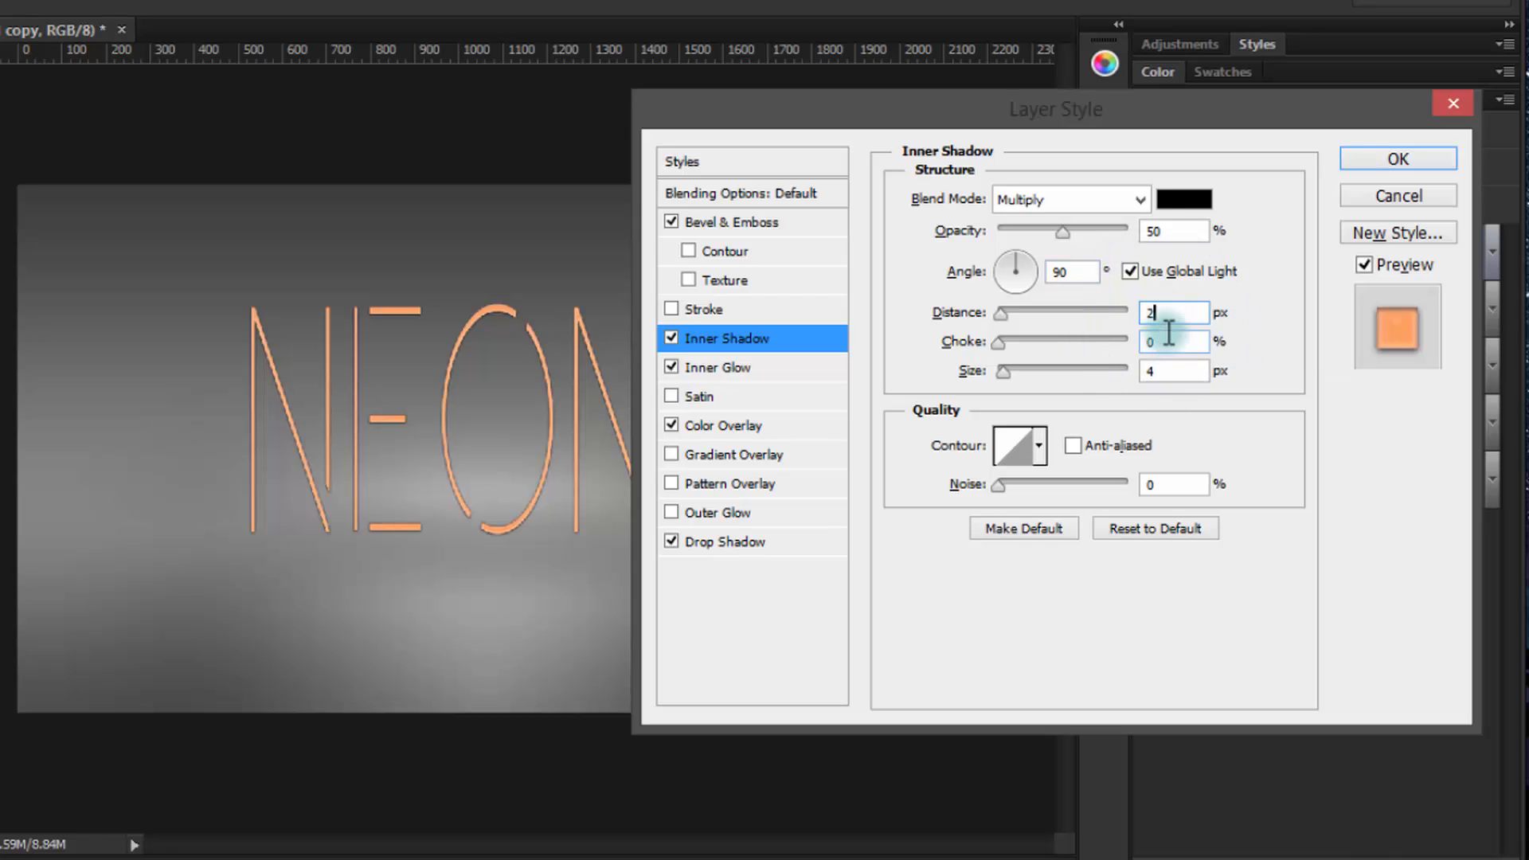
text(0)
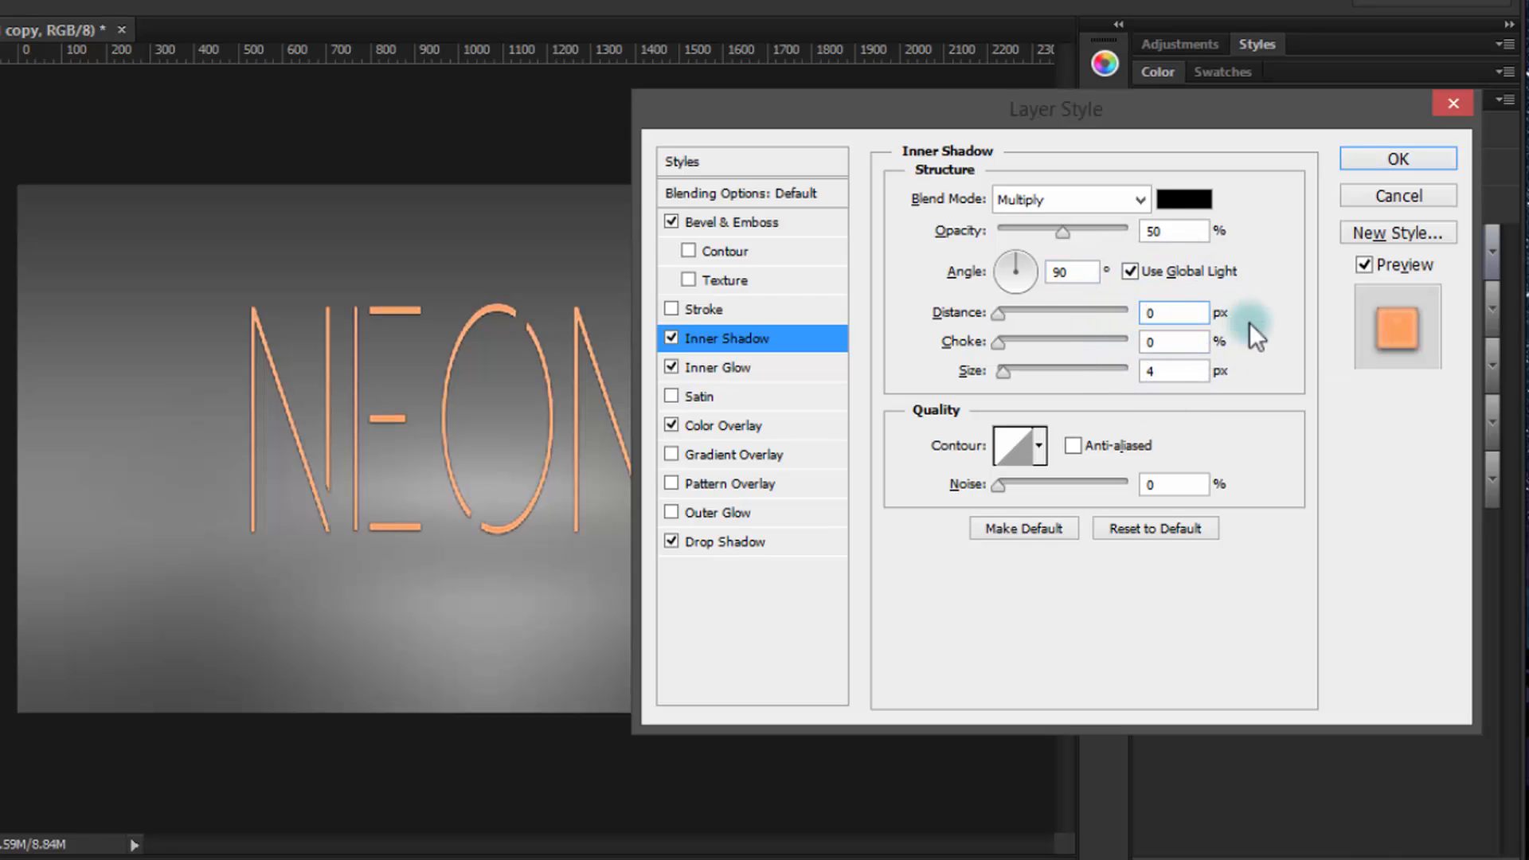
double_click(1136, 338)
text(36)
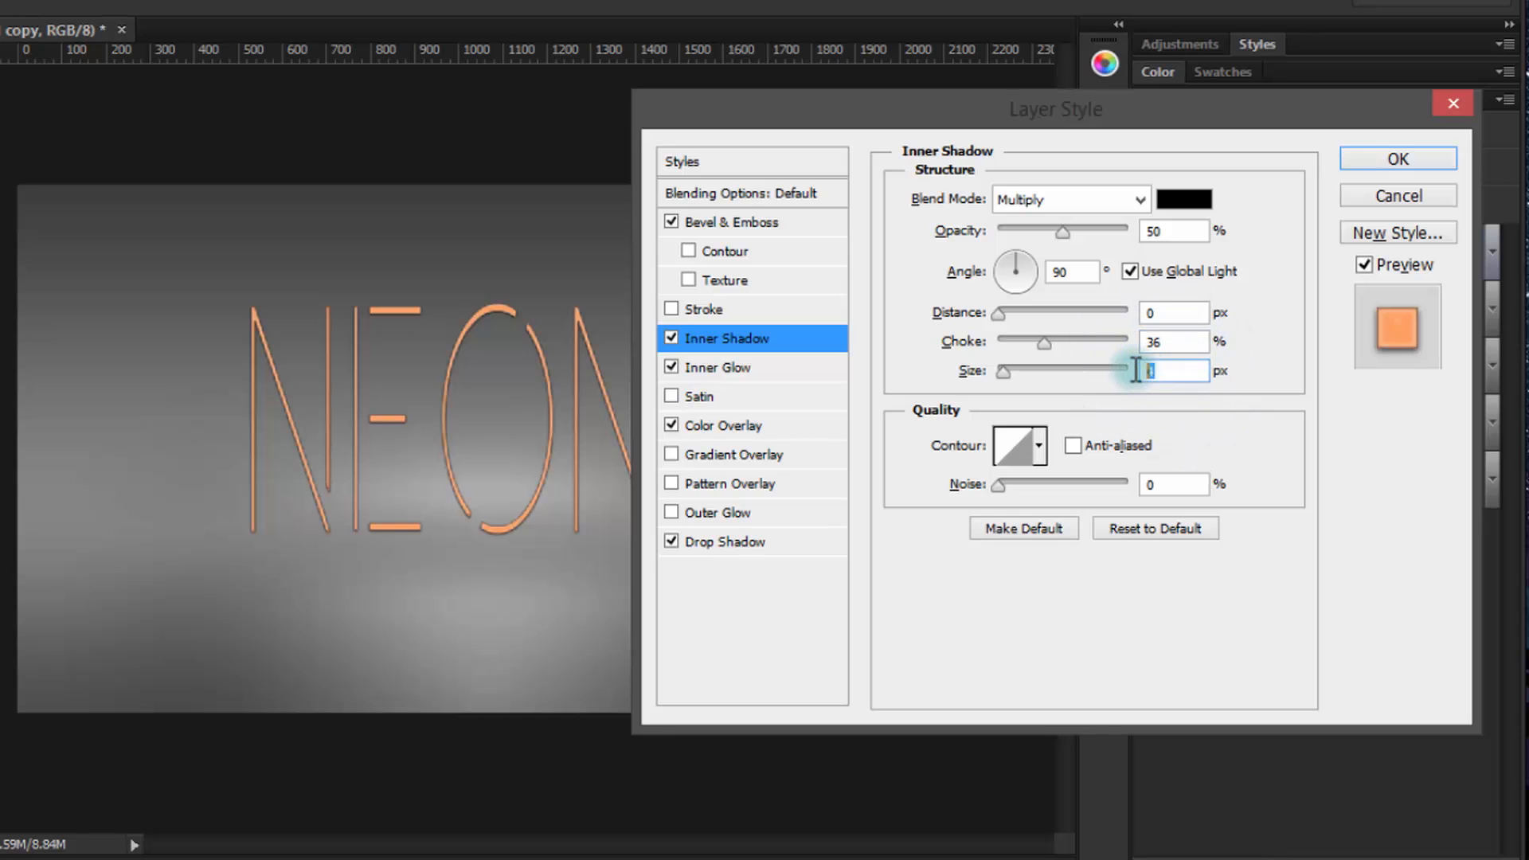
Change the NEON copy's Color Overlay to black and apply the layer style.
double_click(1174, 372)
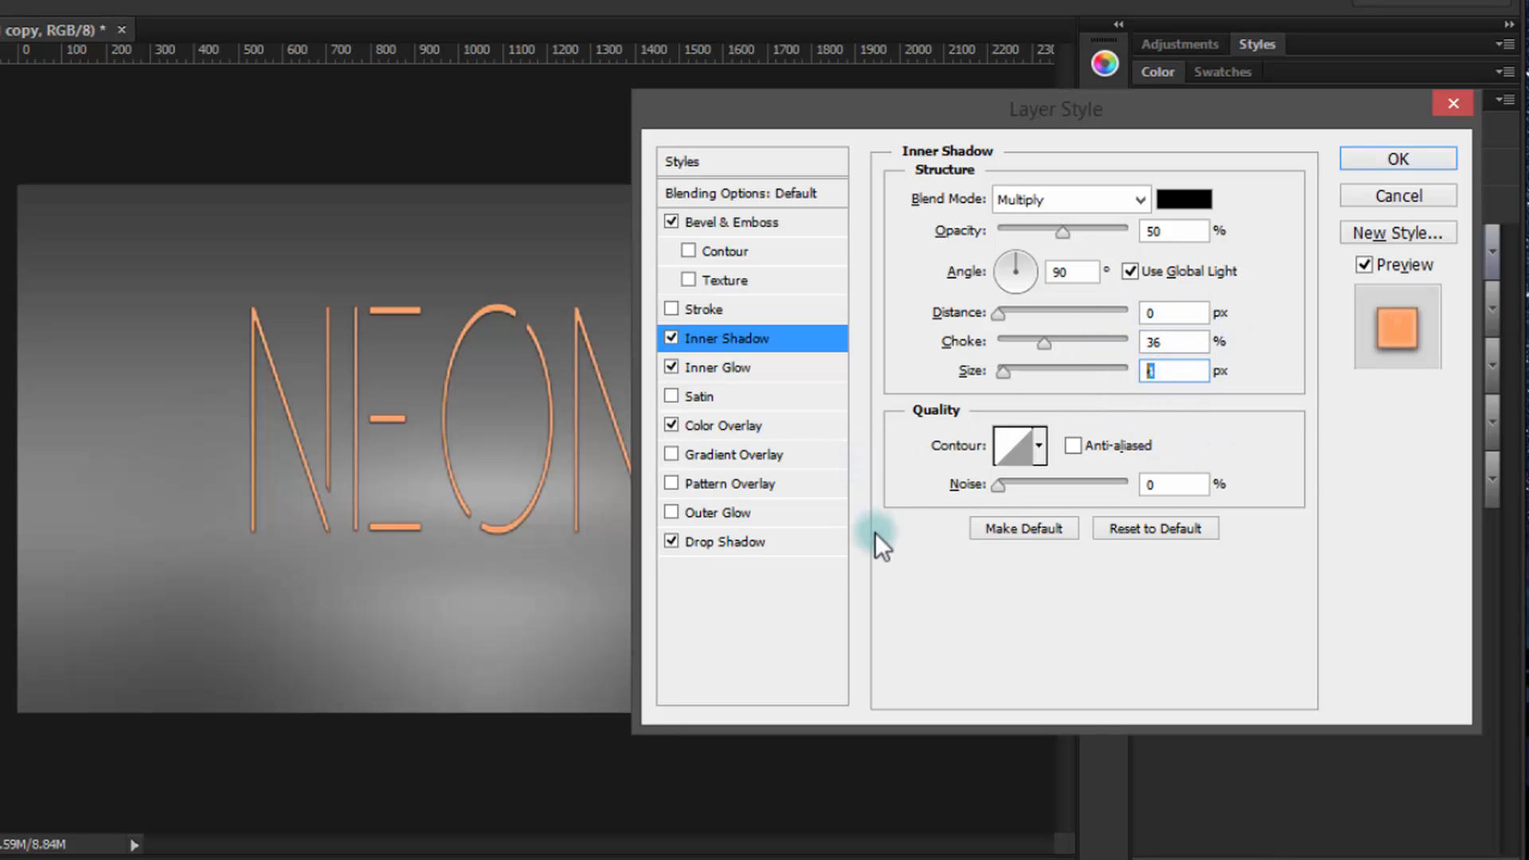
click(734, 428)
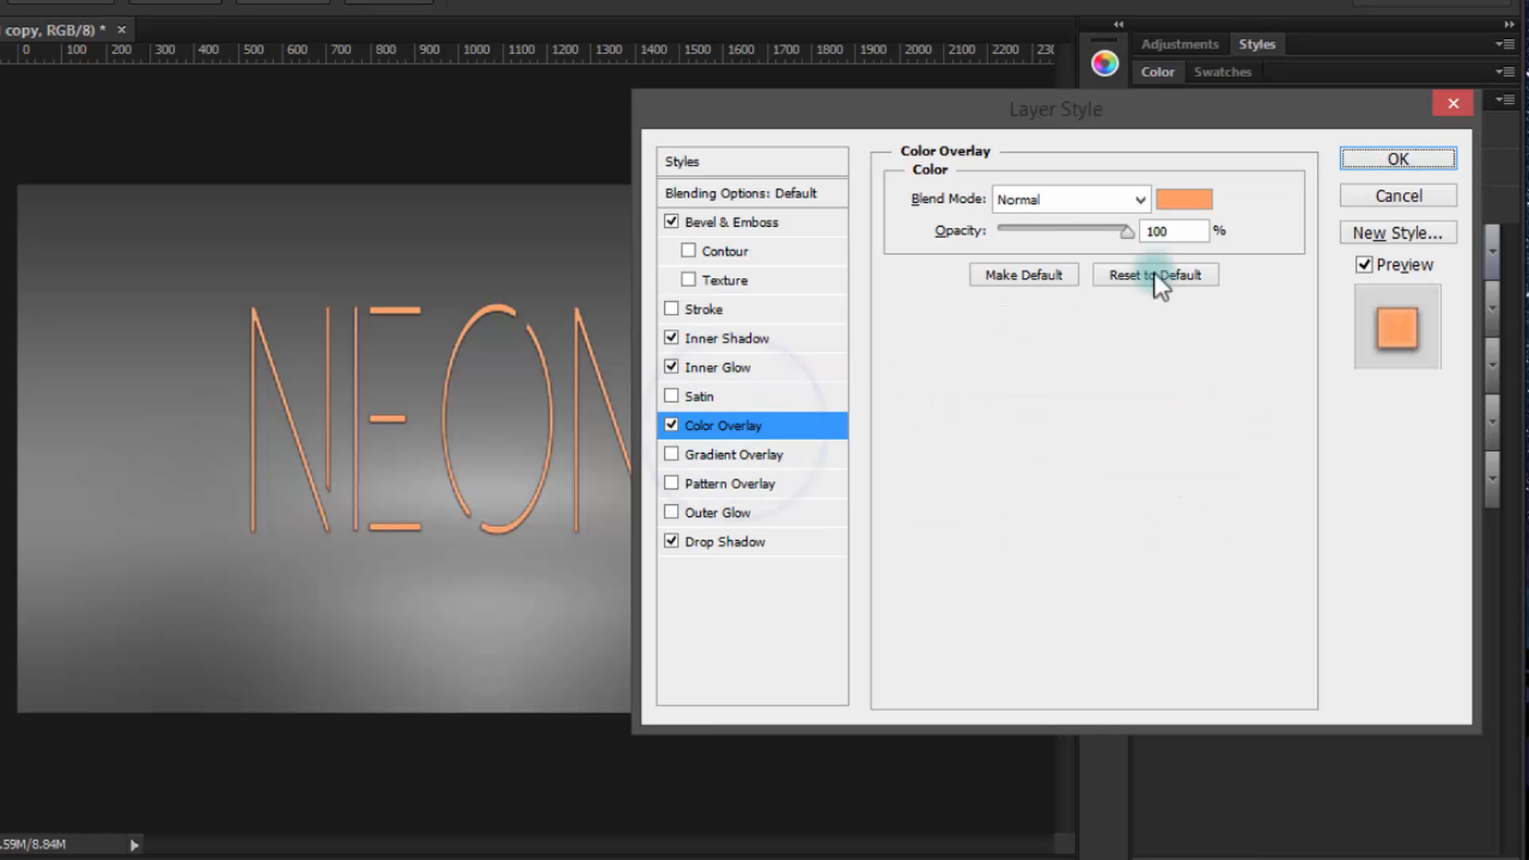
click(1184, 199)
click(776, 640)
drag(776, 640, 734, 679)
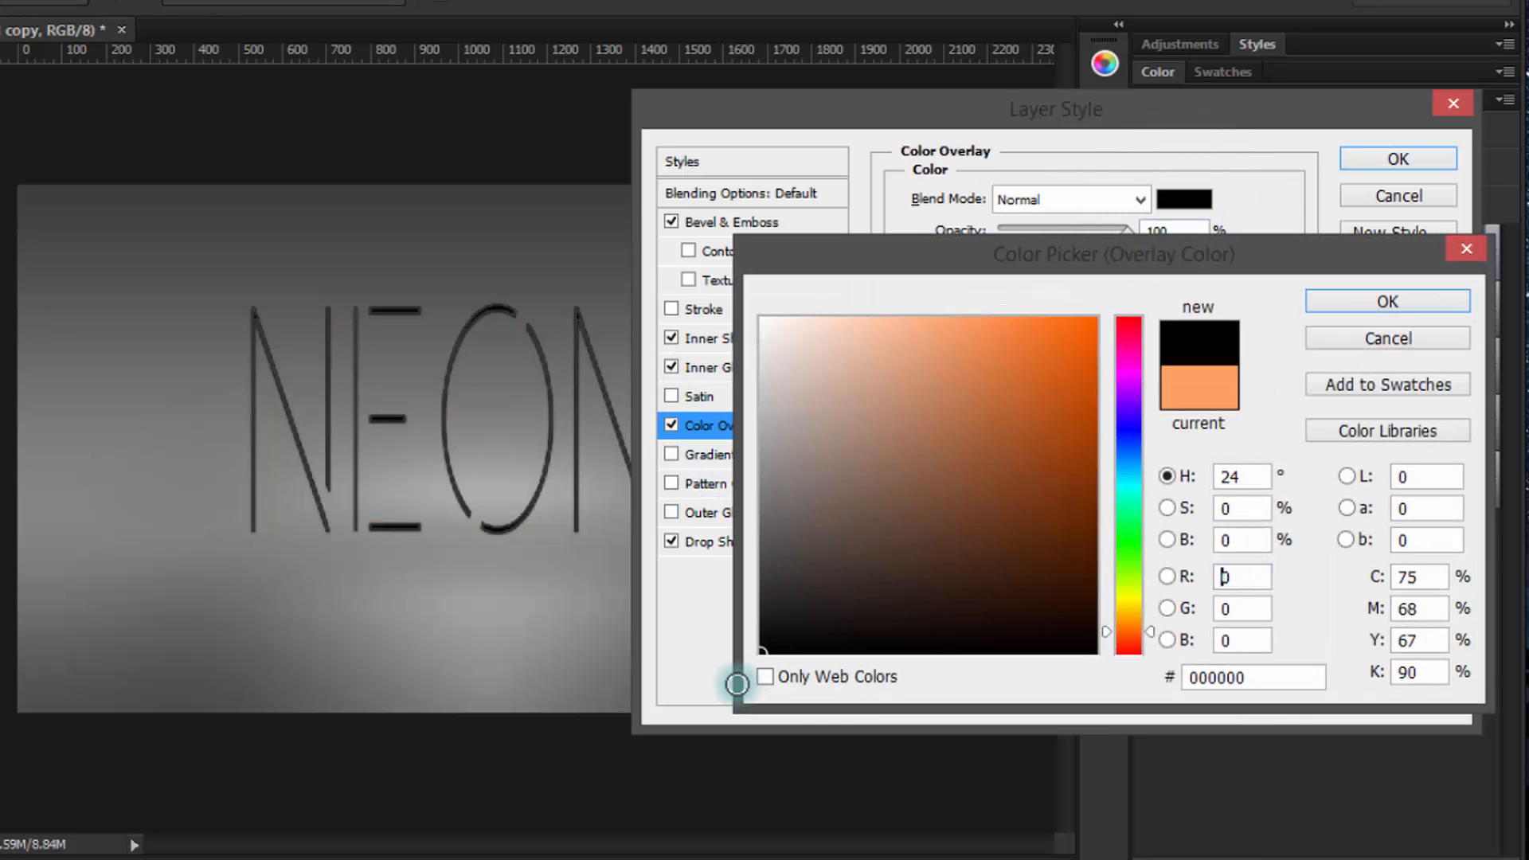
click(1359, 304)
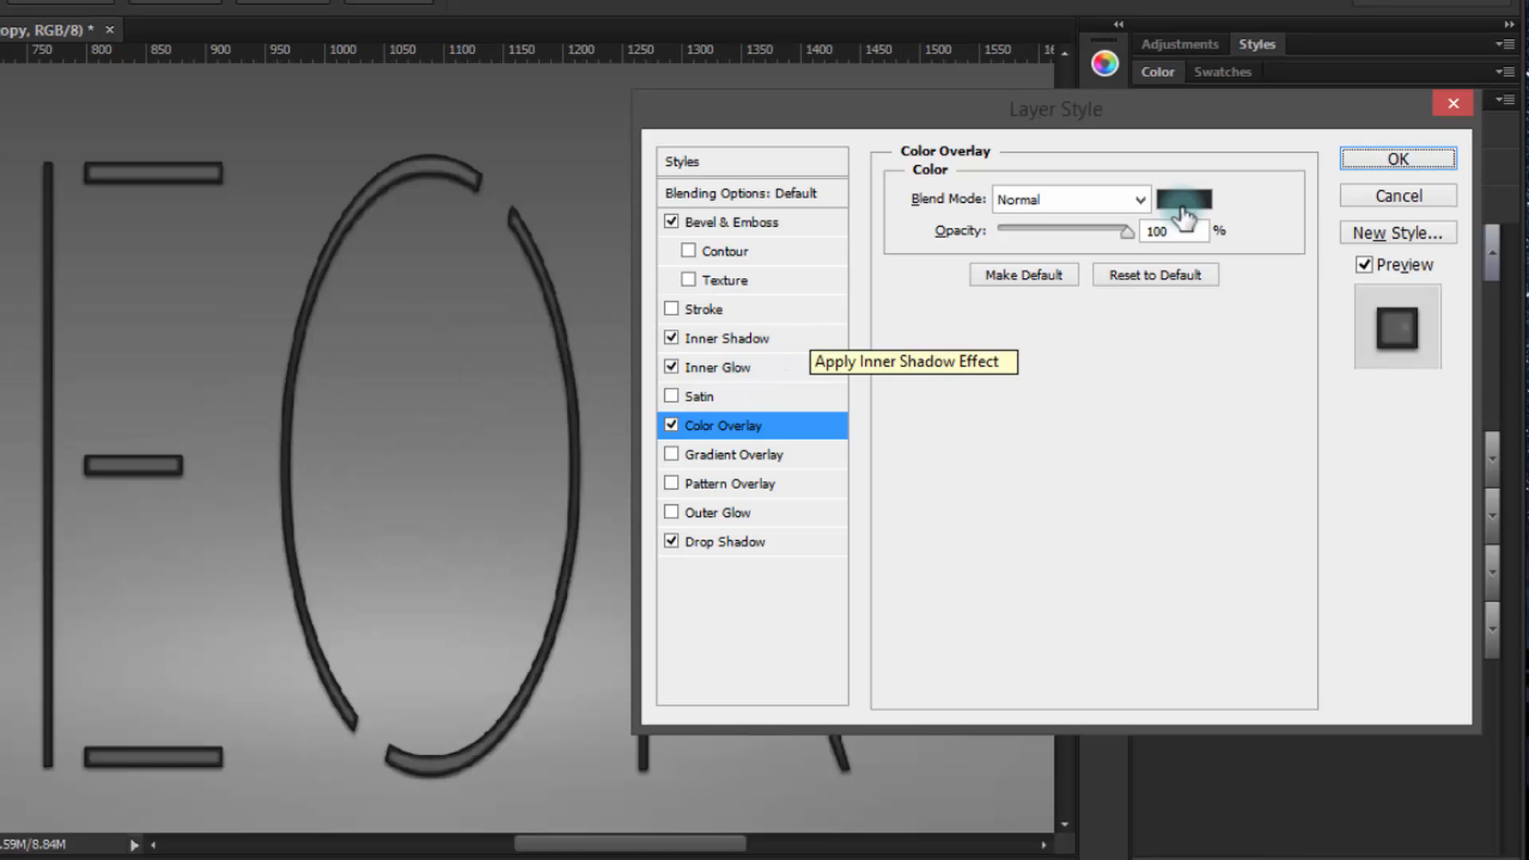
click(1405, 157)
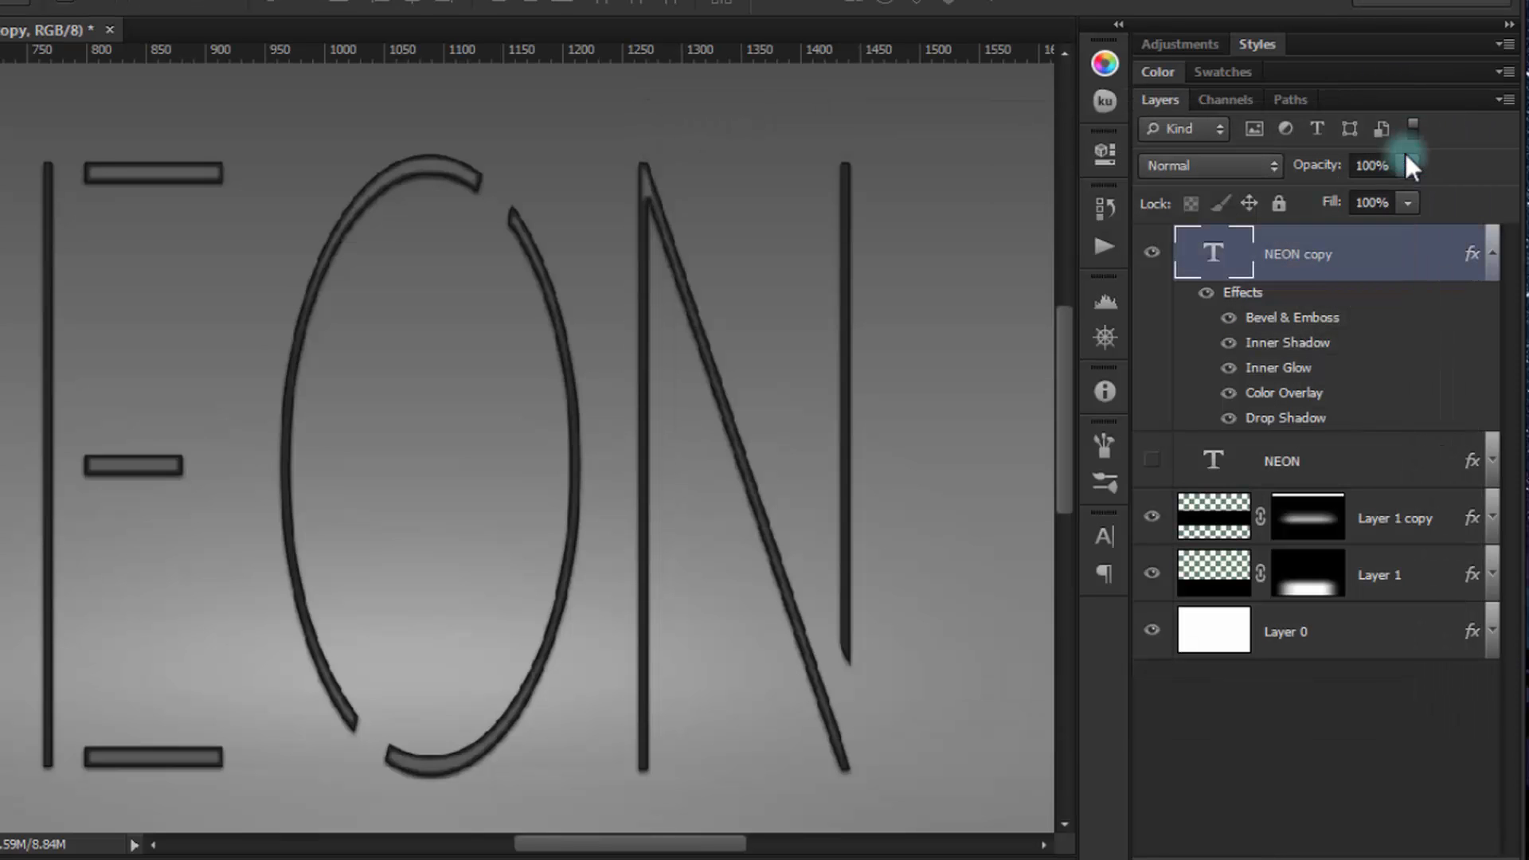
Show the NEON layer, move the NEON copy beneath it and collapse the copy's effects list.
click(1155, 466)
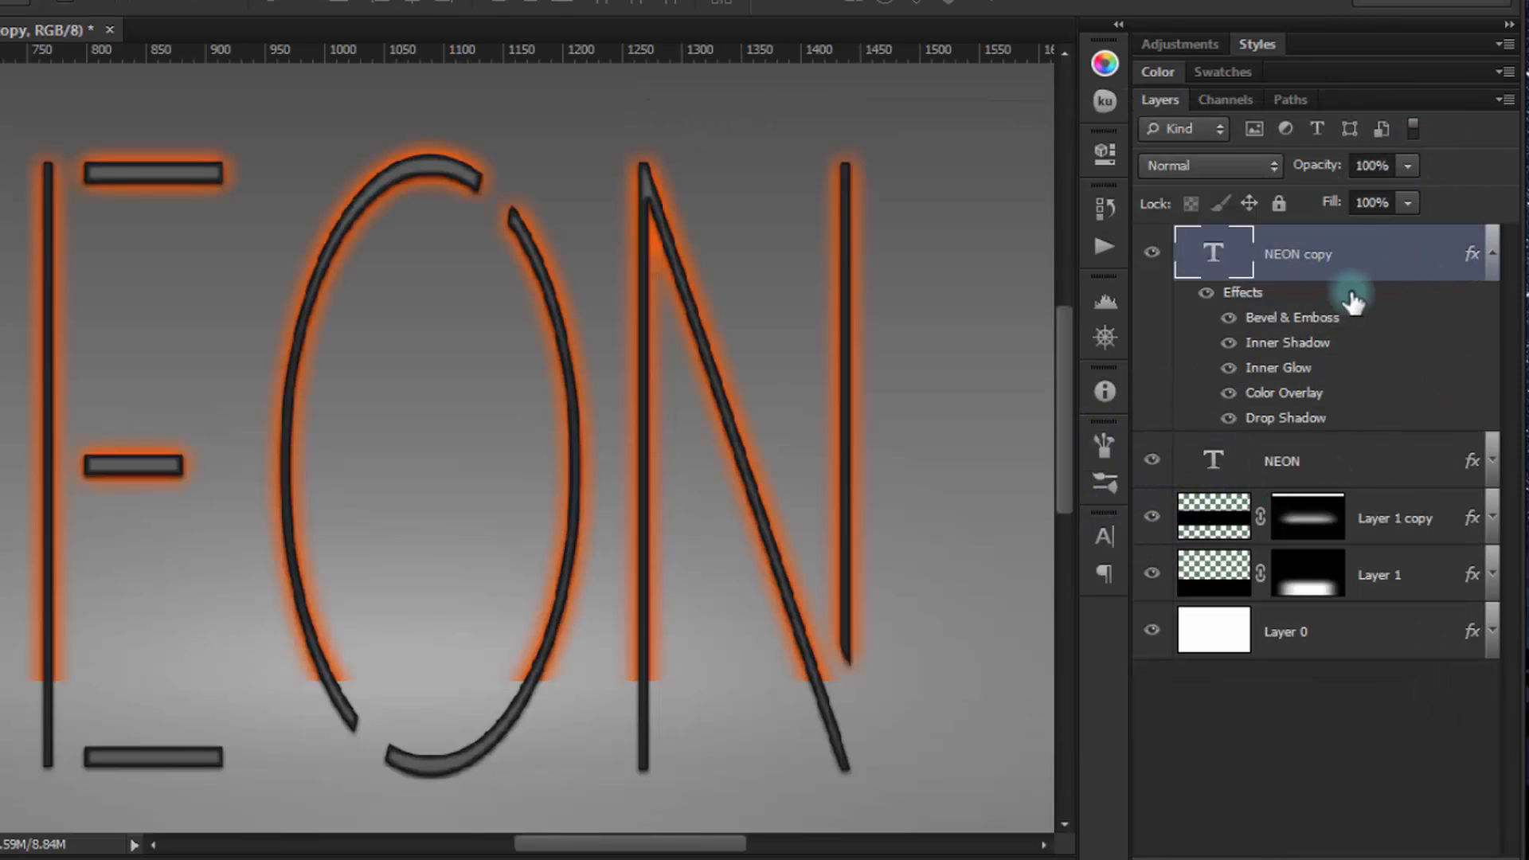
drag(1354, 295, 1356, 455)
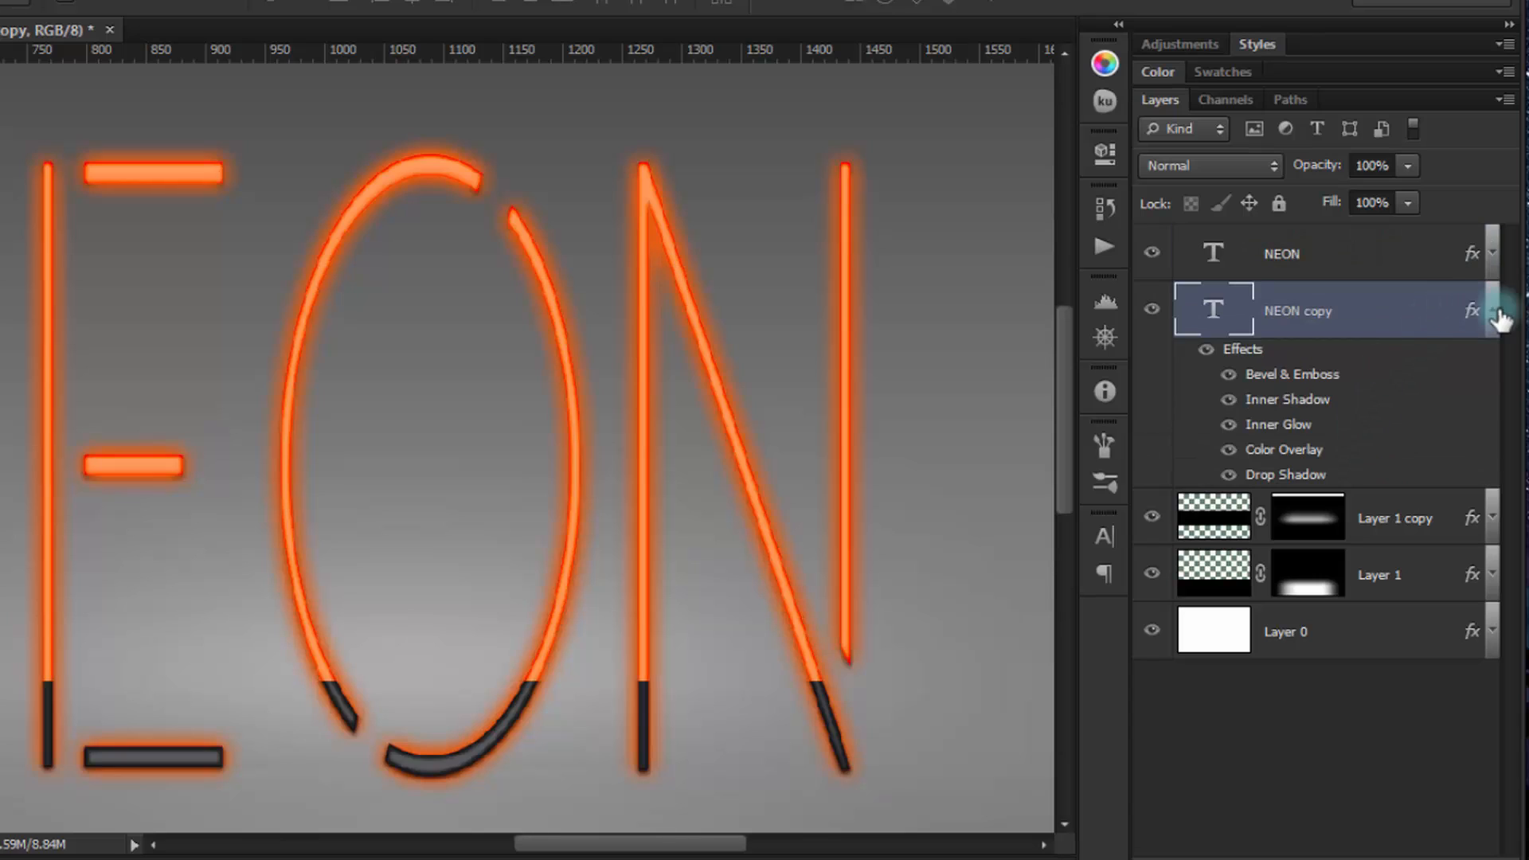
click(1492, 311)
click(1152, 253)
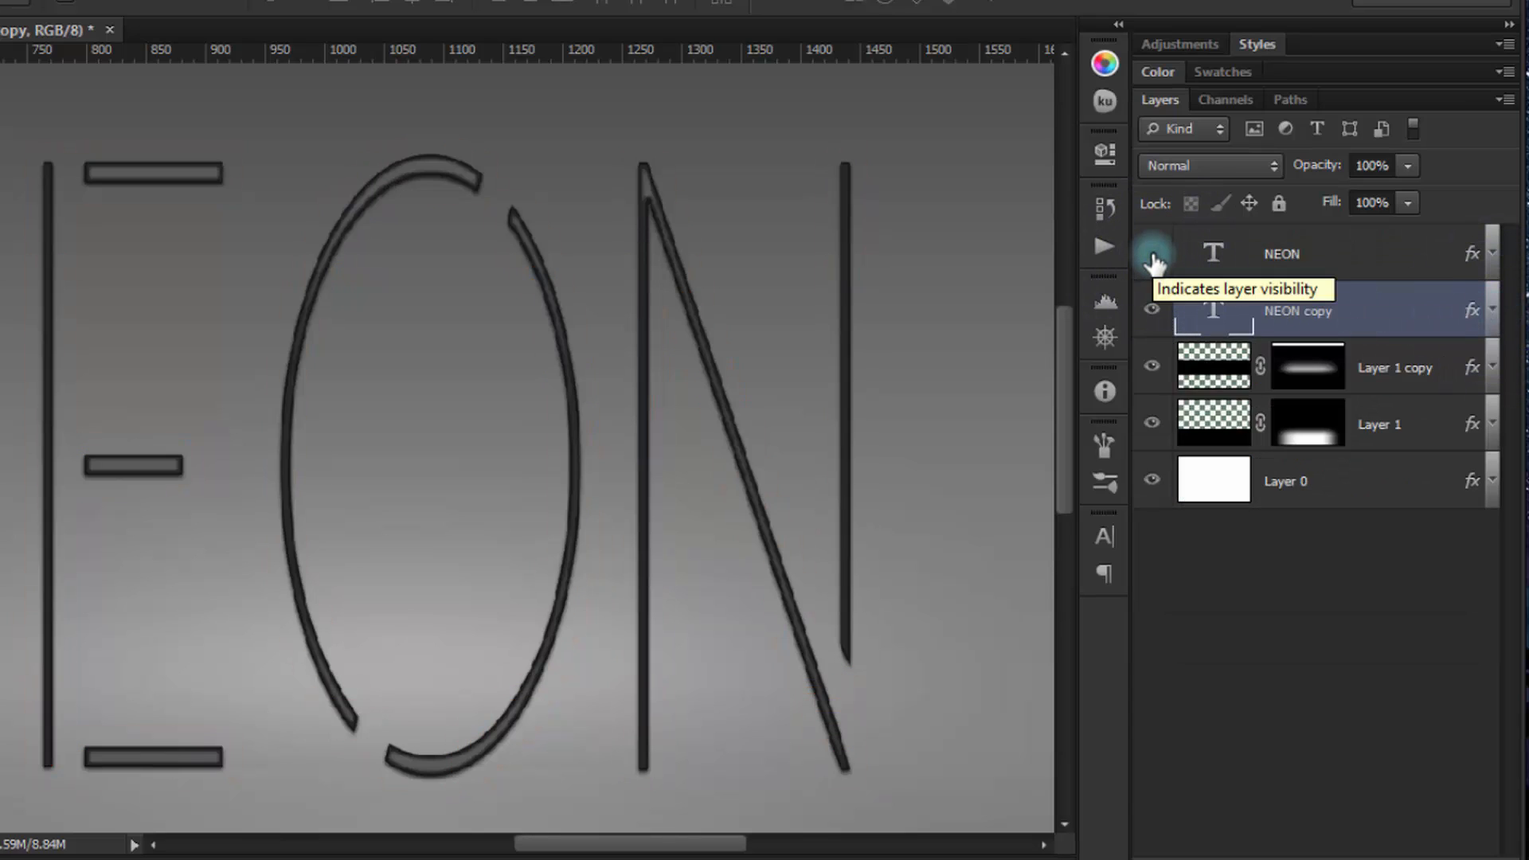
click(1153, 253)
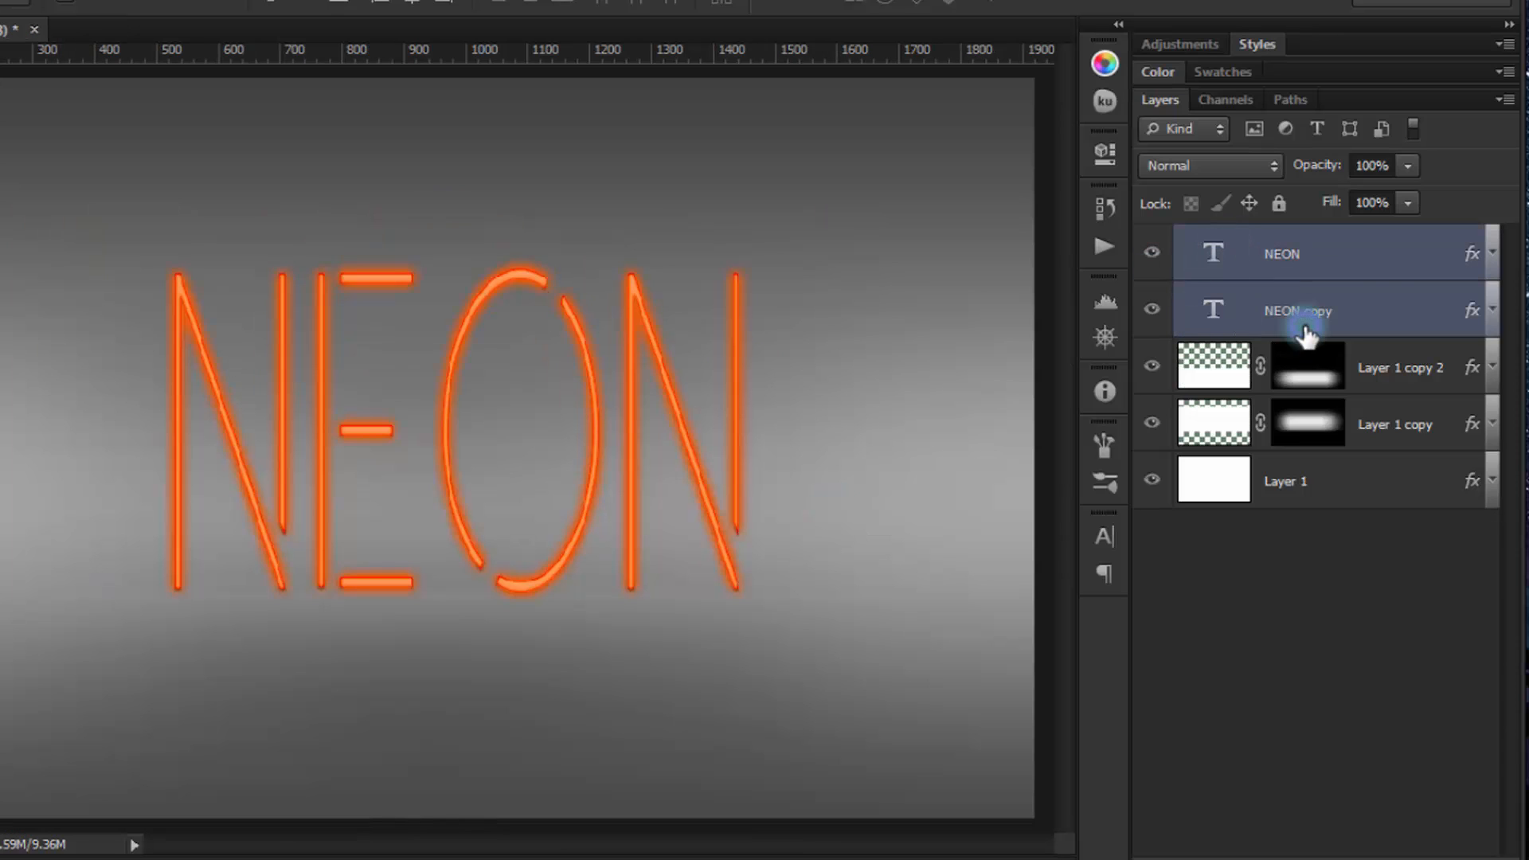
Rename the NEON copy layer as NEON OFF and the NEON layer as NEON ON.
click(1307, 335)
click(1284, 313)
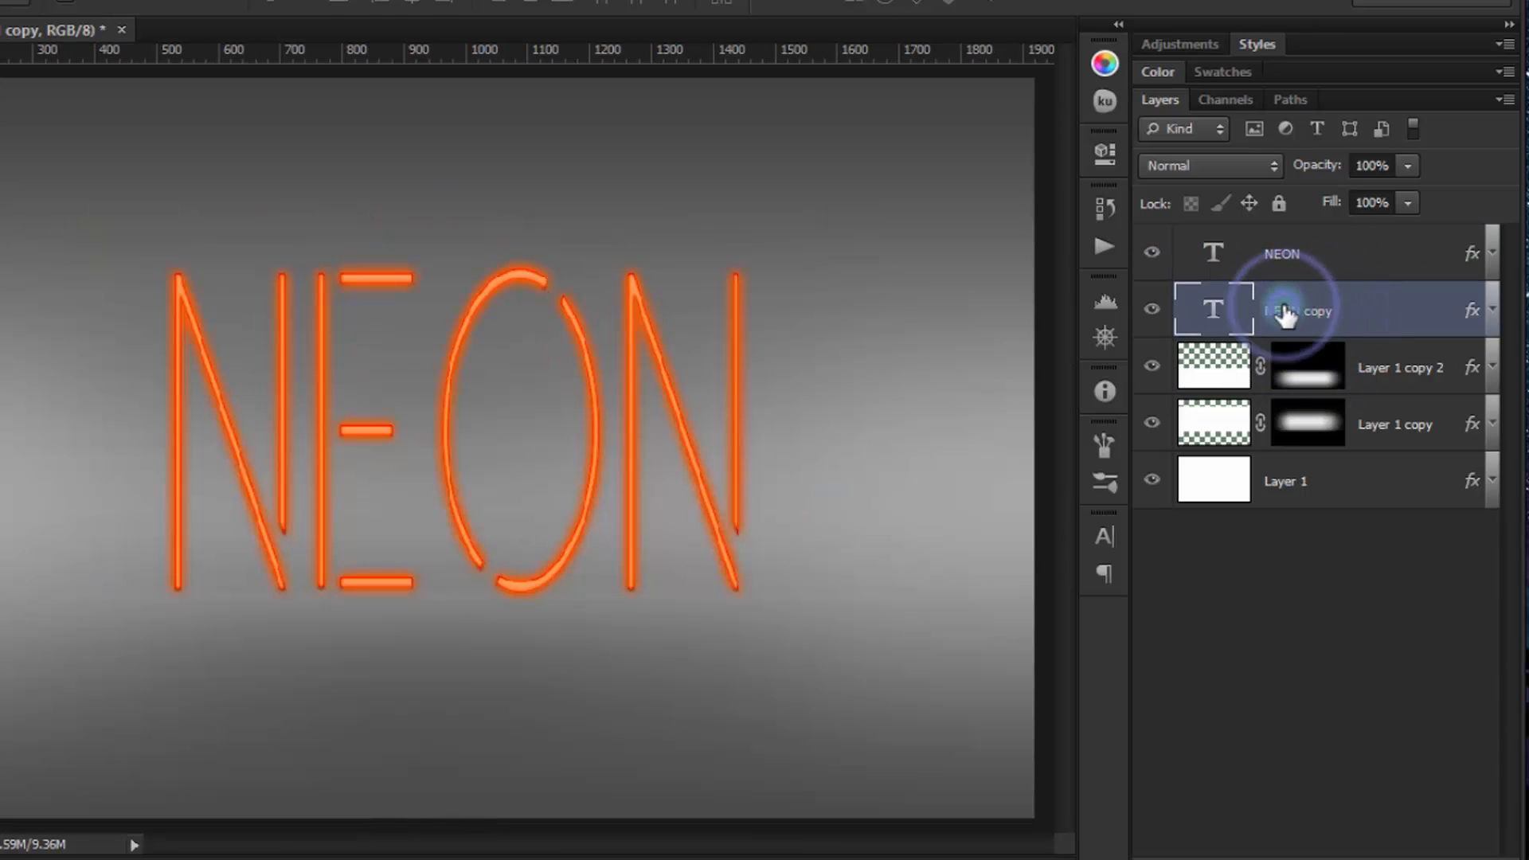
double_click(1285, 312)
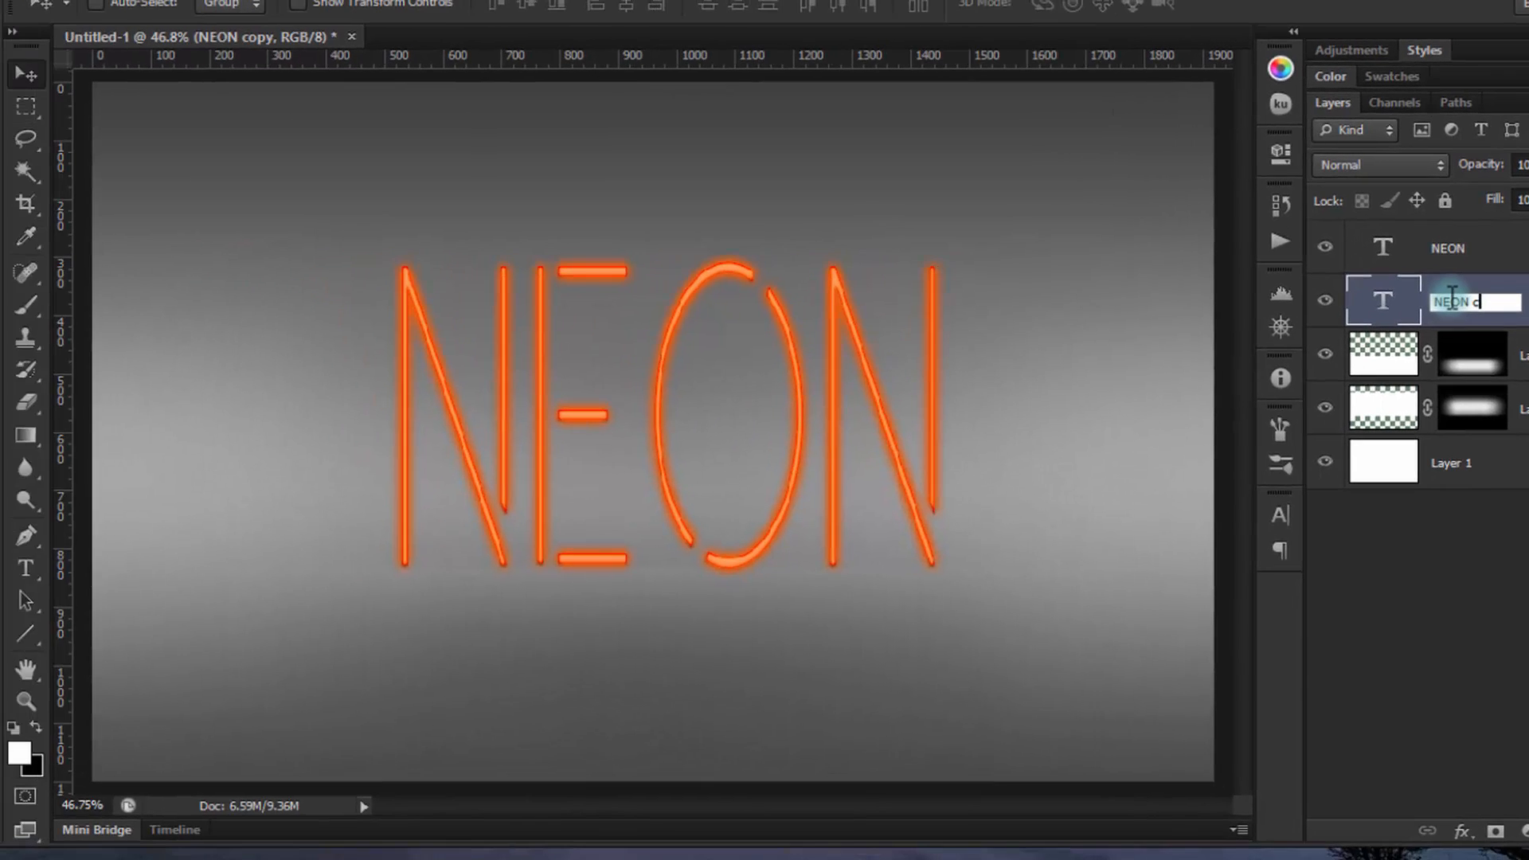
key(BackSpace)
text(OFF)
double_click(1450, 248)
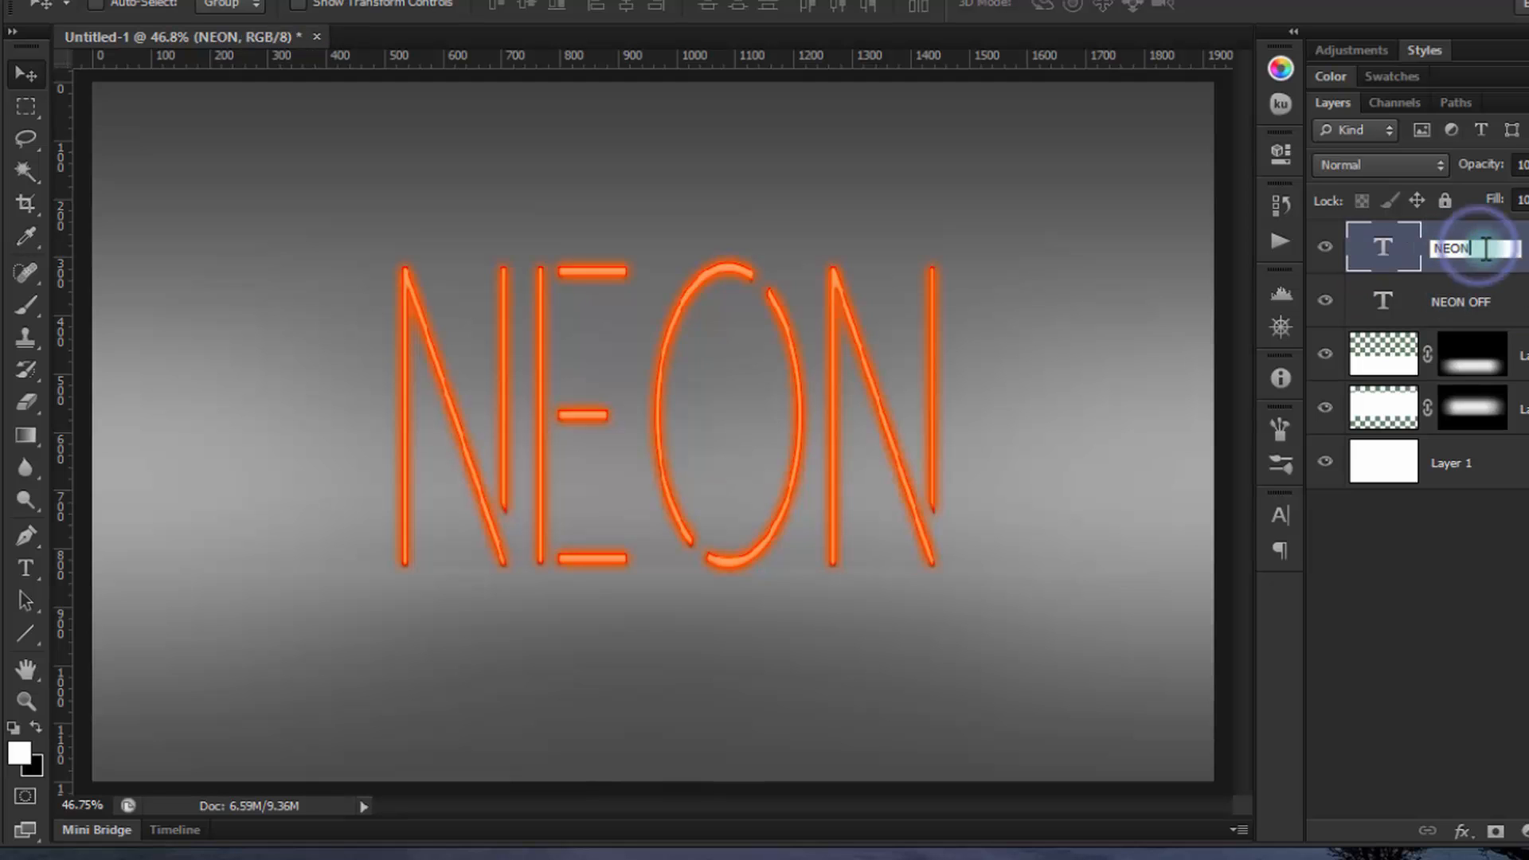
text(ON)
key(Return)
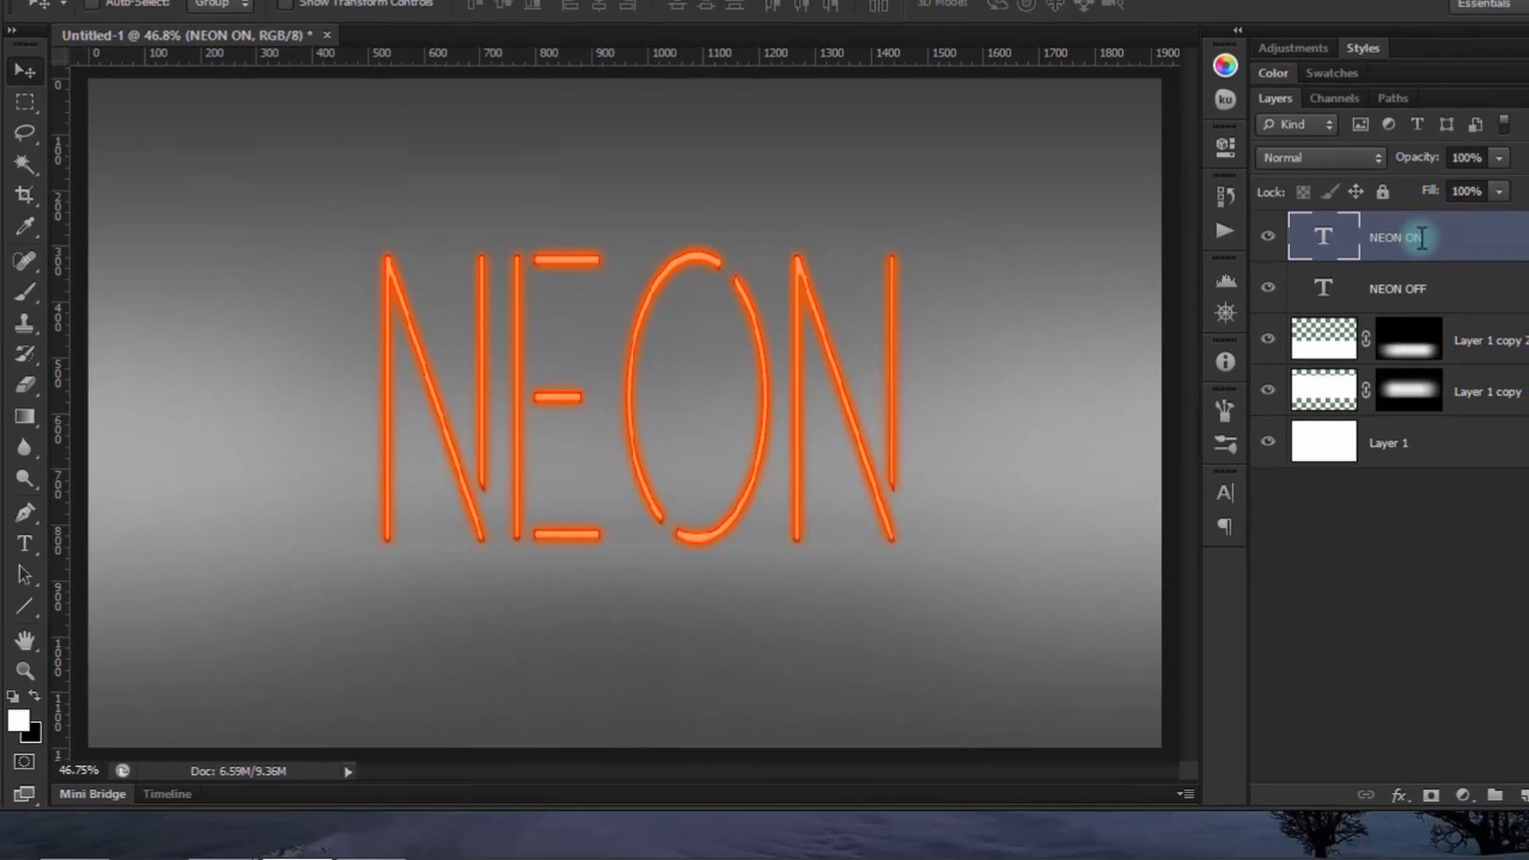
Add a layer mask to the NEON ON text layer.
key(ctrl+plus)
click(1432, 795)
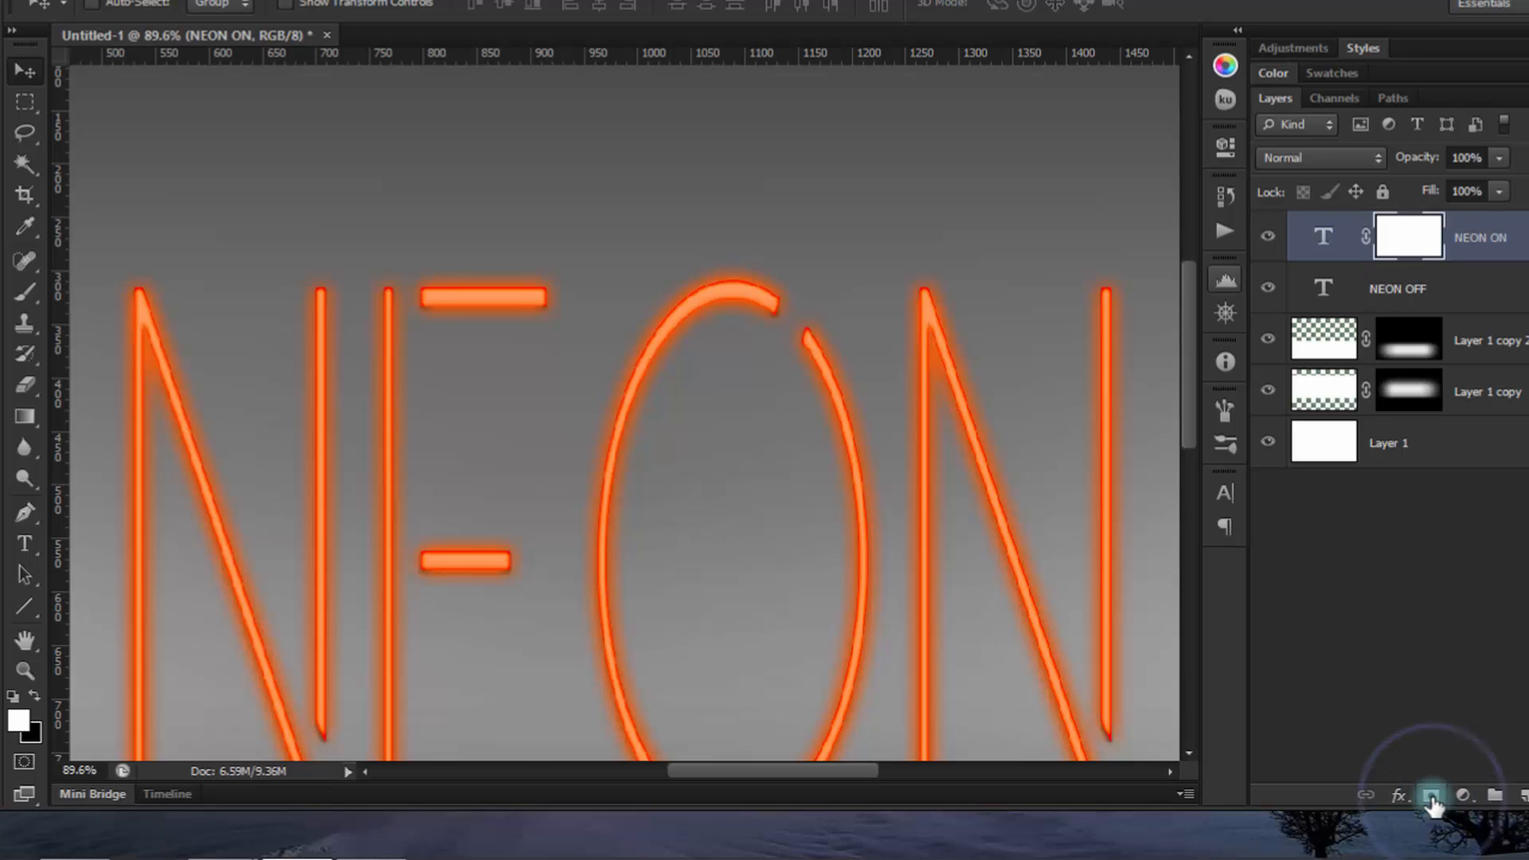
drag(732, 574, 763, 411)
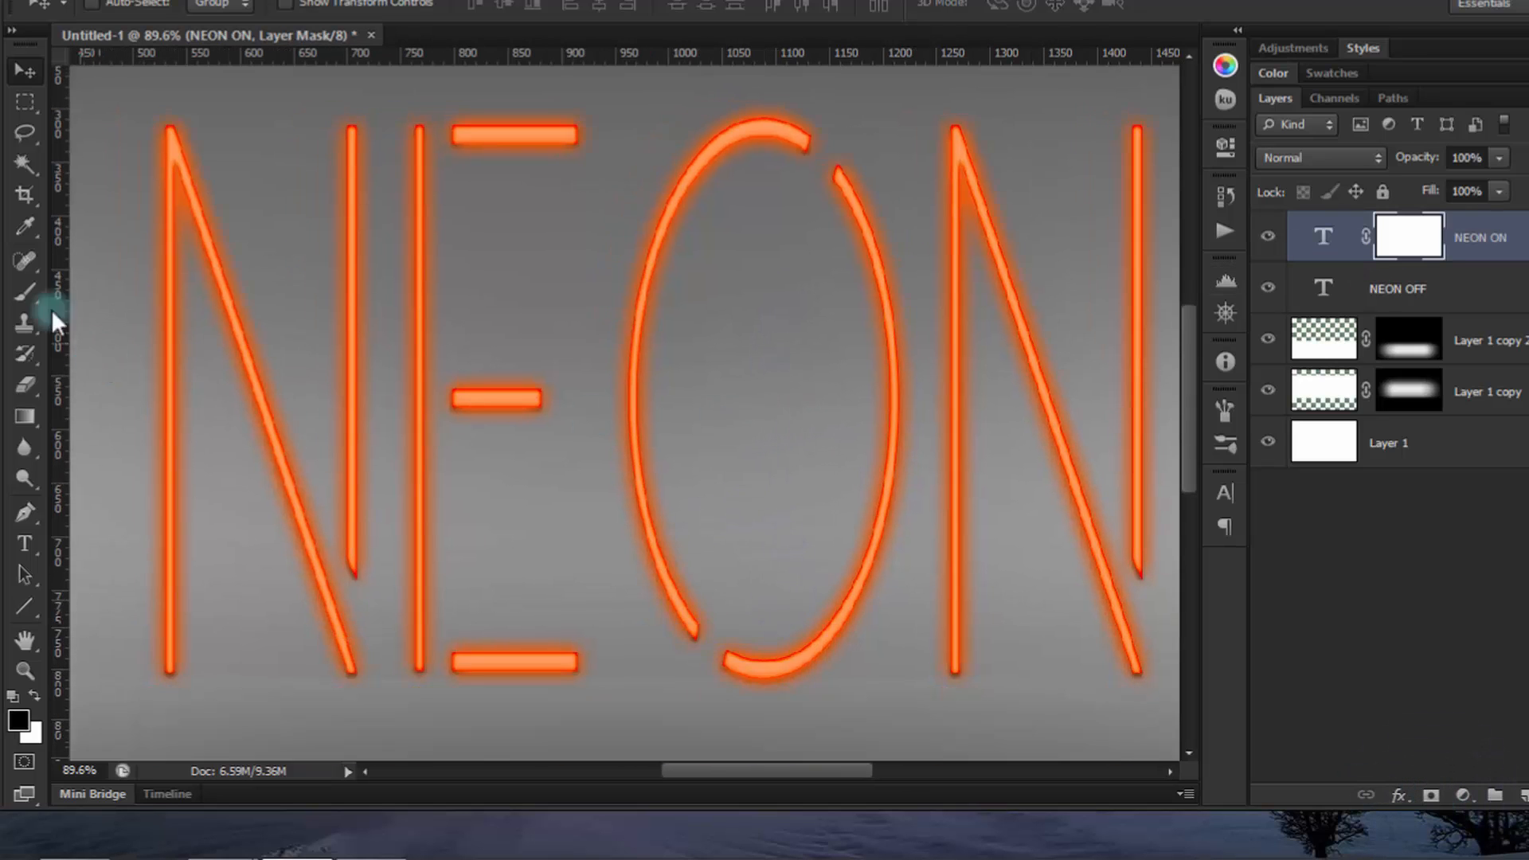
Set up a soft 75 px brush with 0% hardness, 100% opacity and 100% flow.
click(25, 292)
right_click(502, 335)
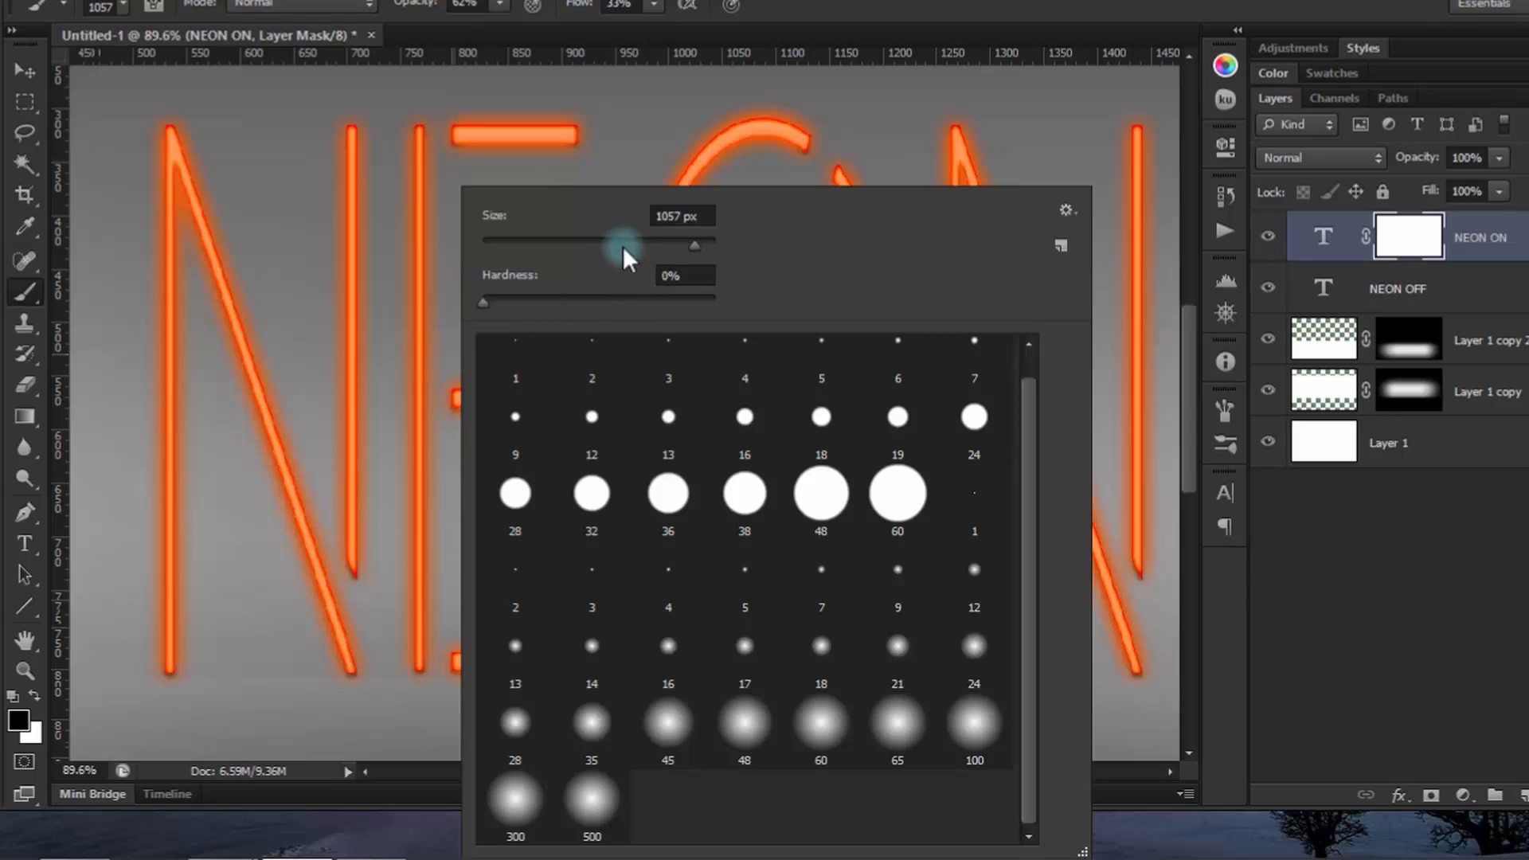
drag(623, 246, 524, 247)
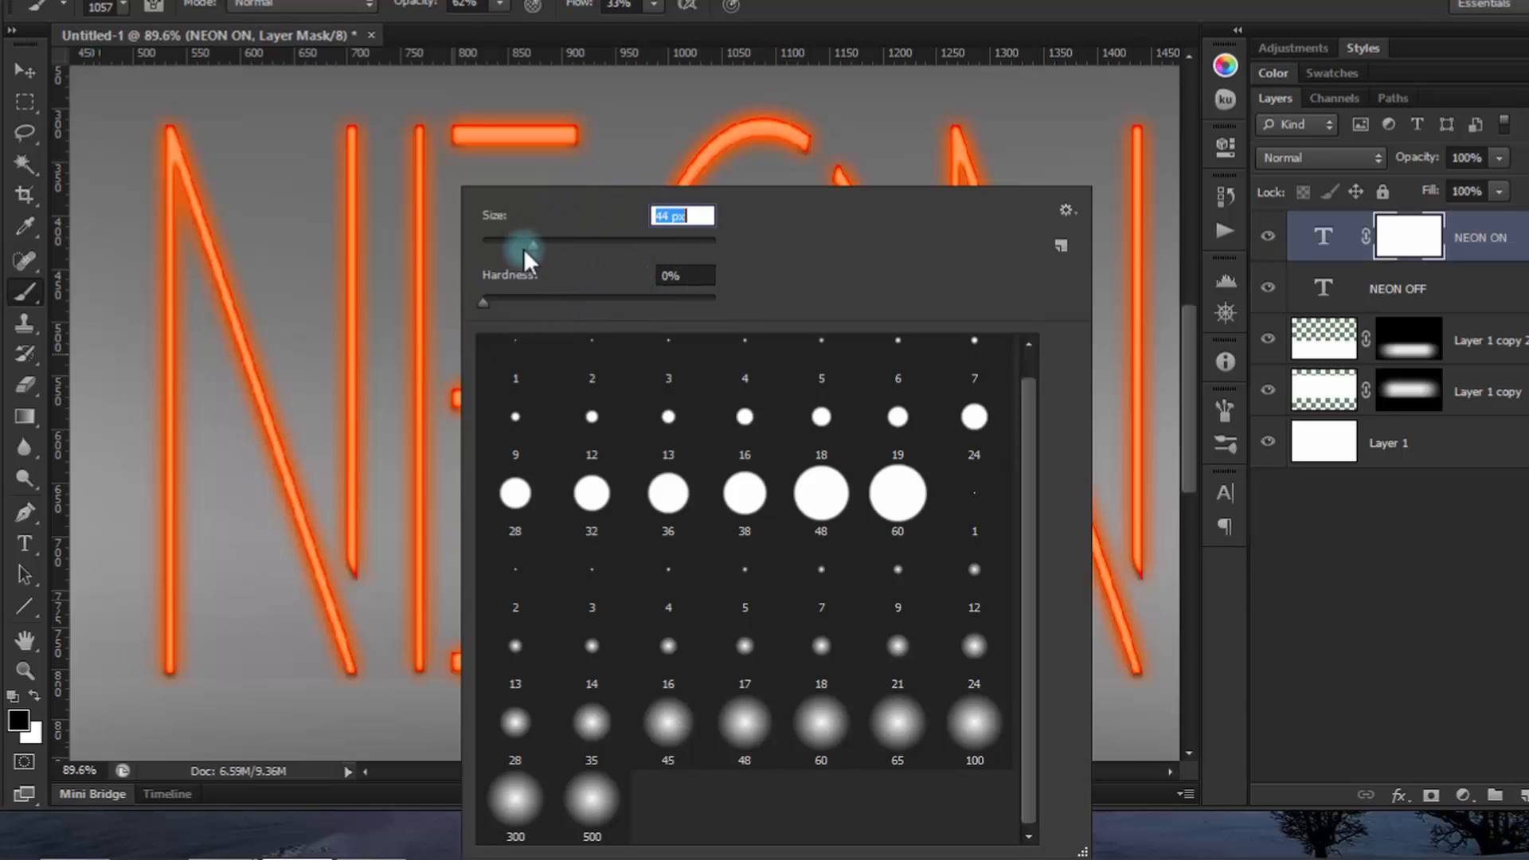
click(569, 242)
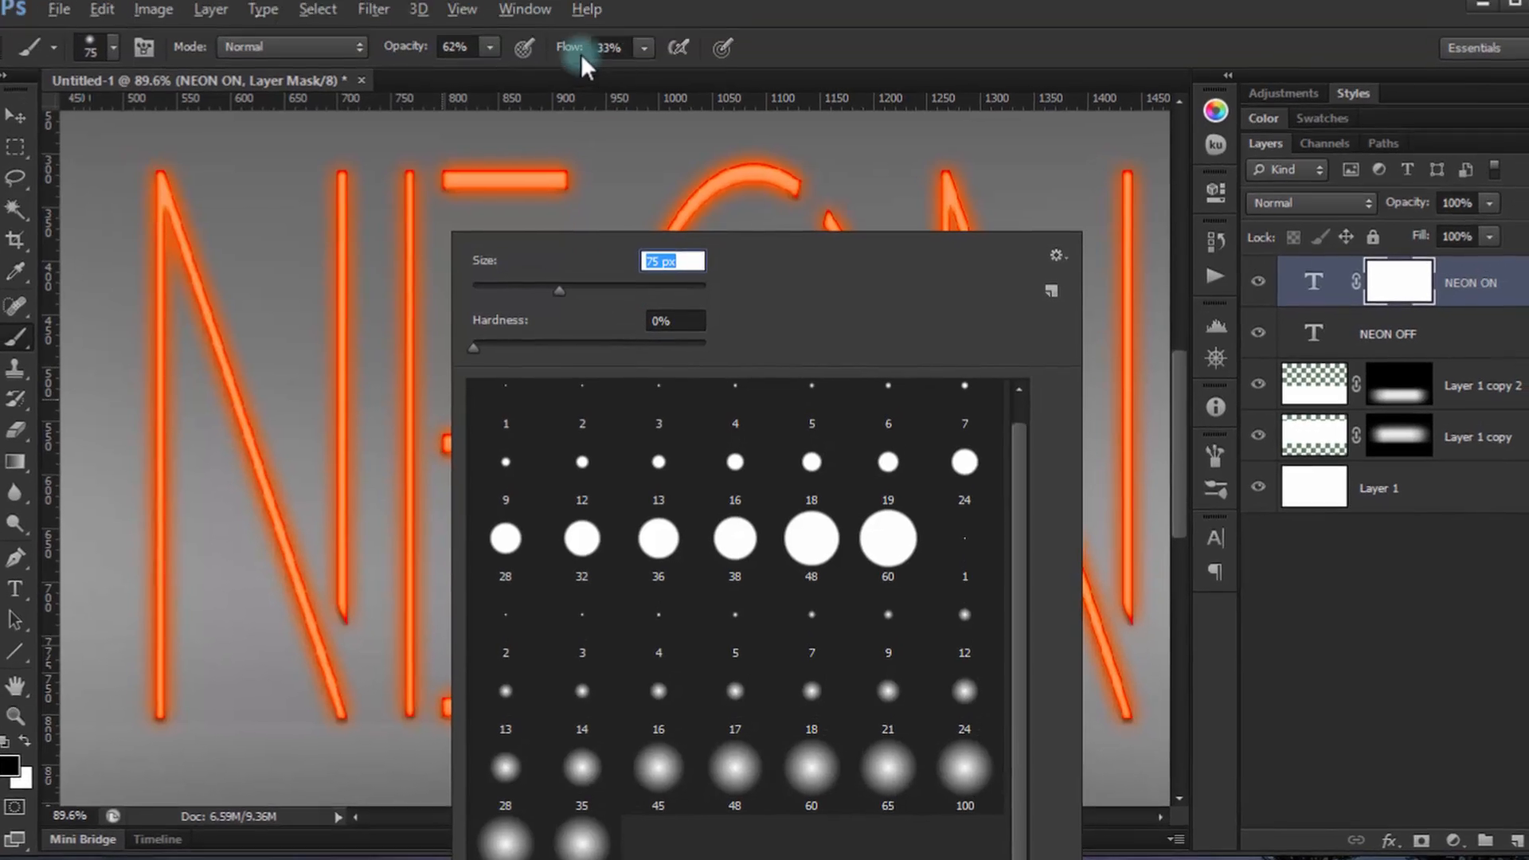
drag(586, 5, 855, 0)
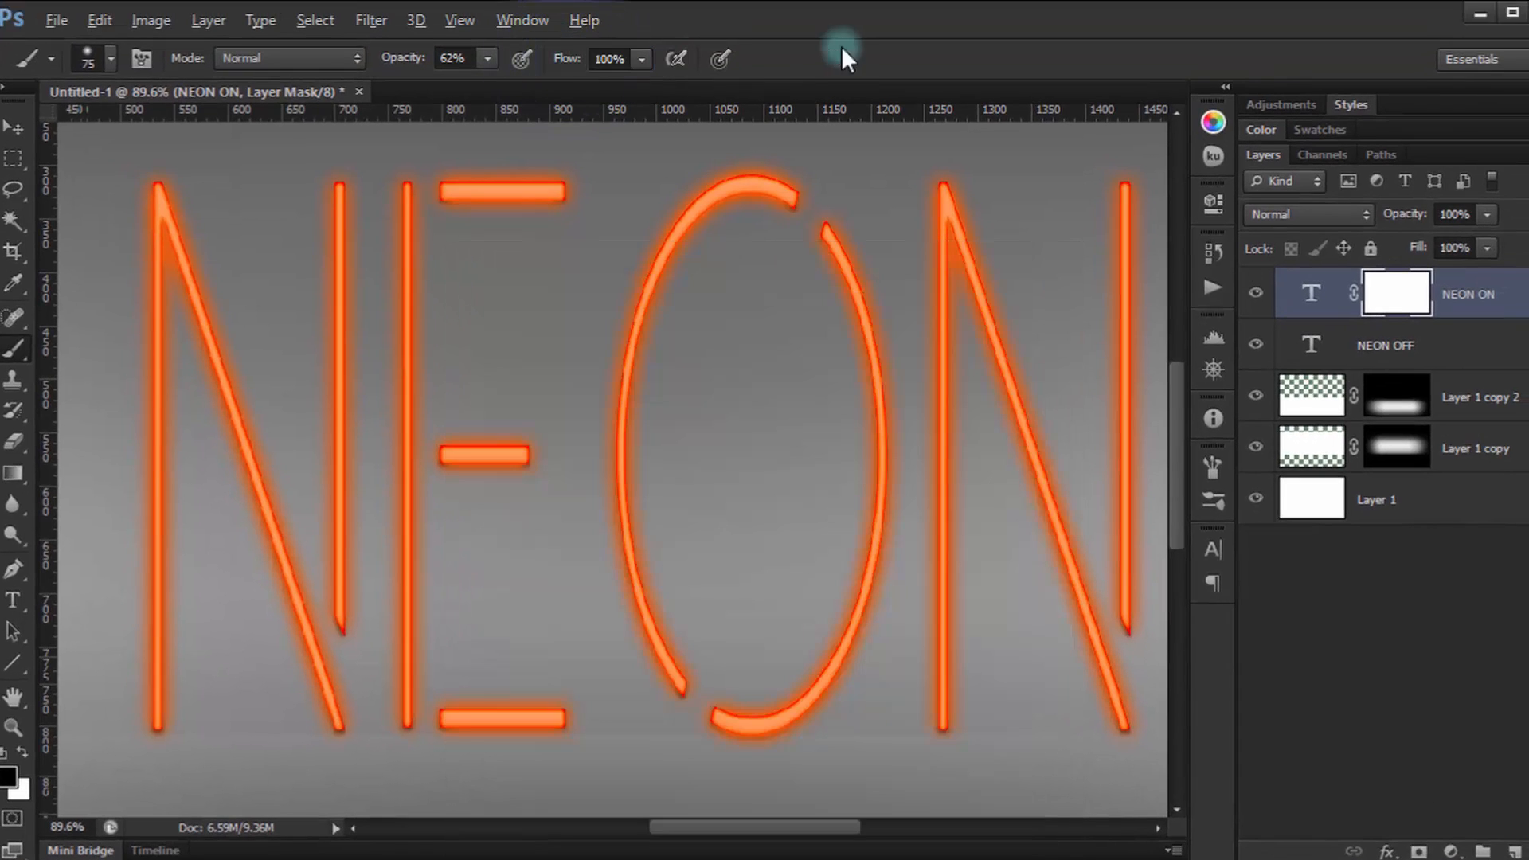
drag(402, 57, 542, 58)
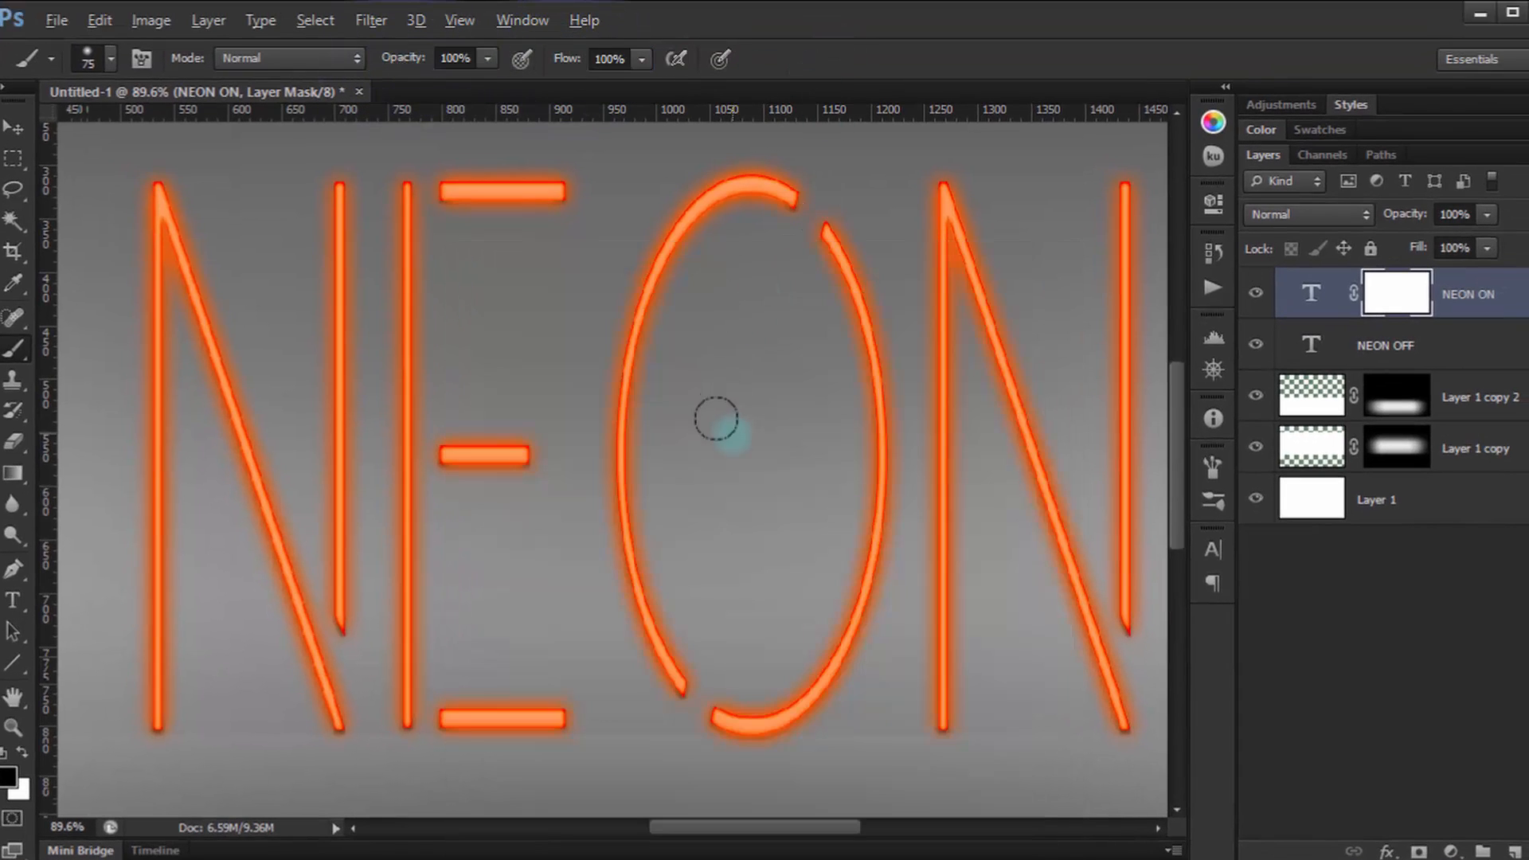
Paint black on the NEON ON mask to hide a short section of the O's upper-left curve.
scroll(637, 472, up, 3)
scroll(574, 377, up, 3)
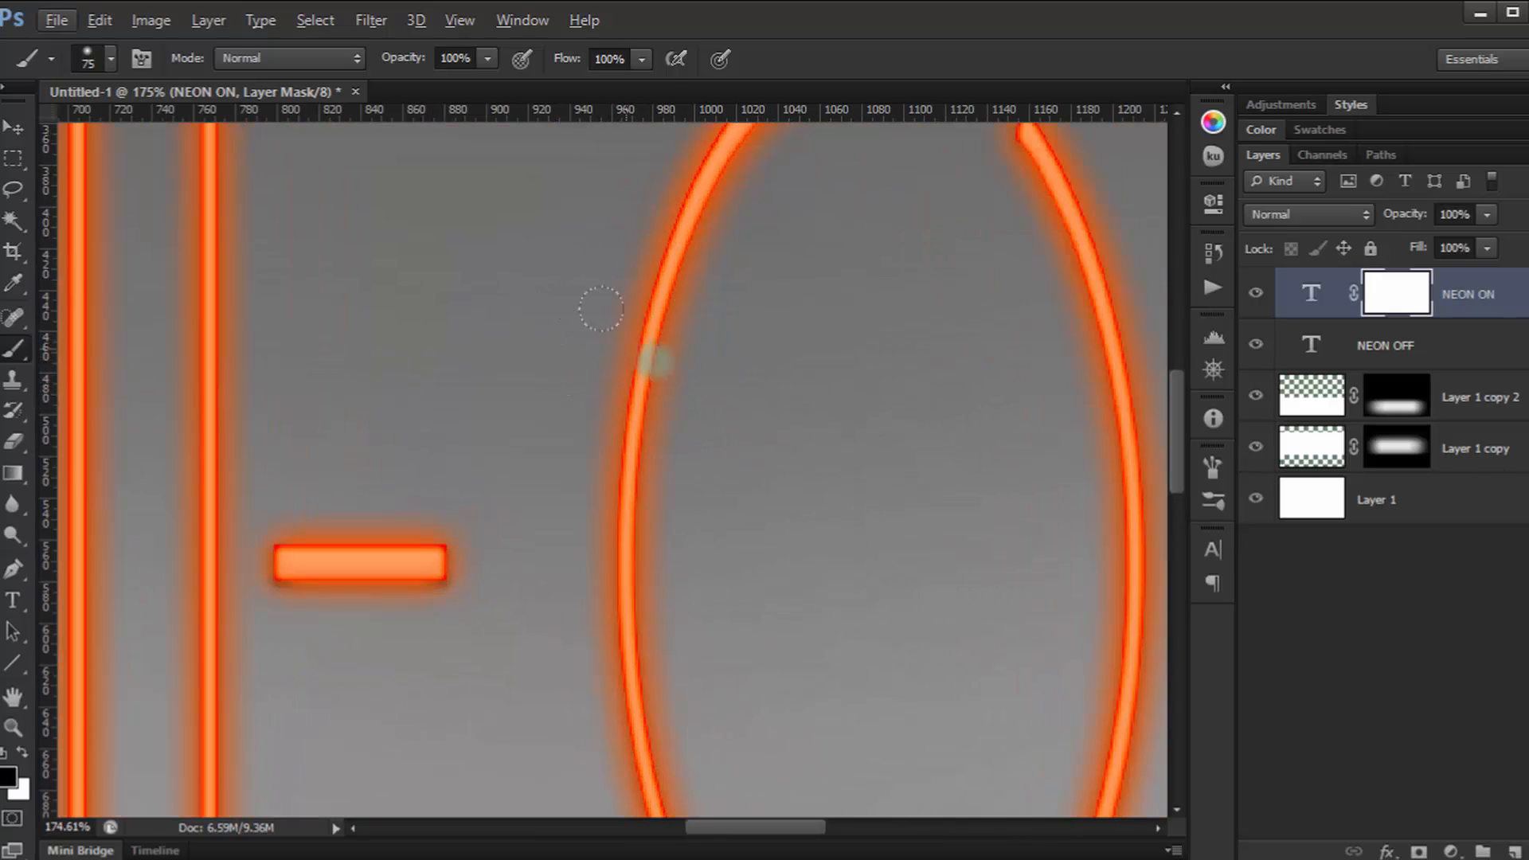
click(653, 362)
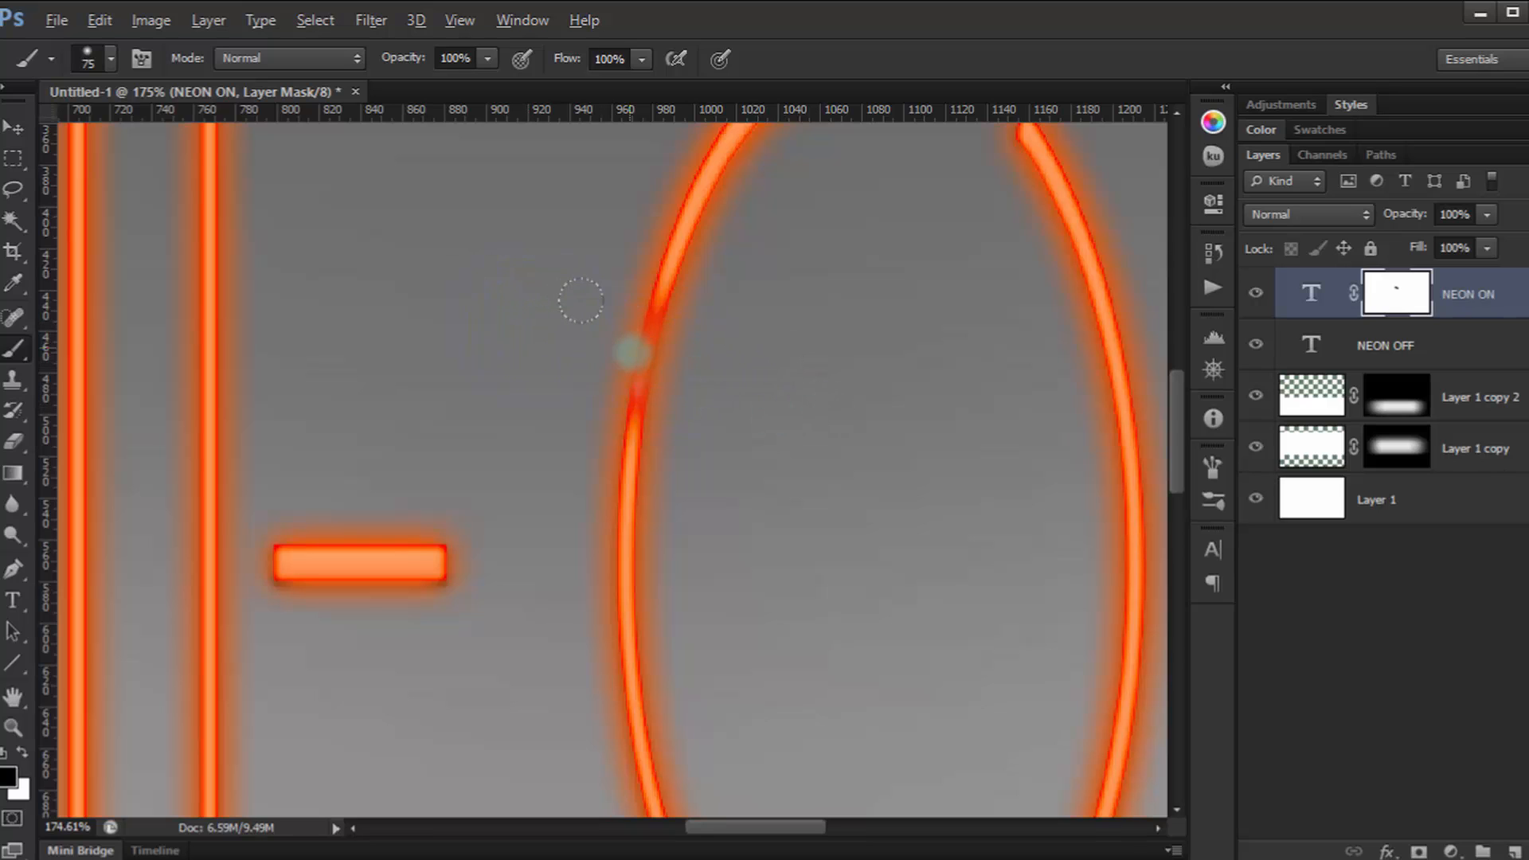
click(651, 326)
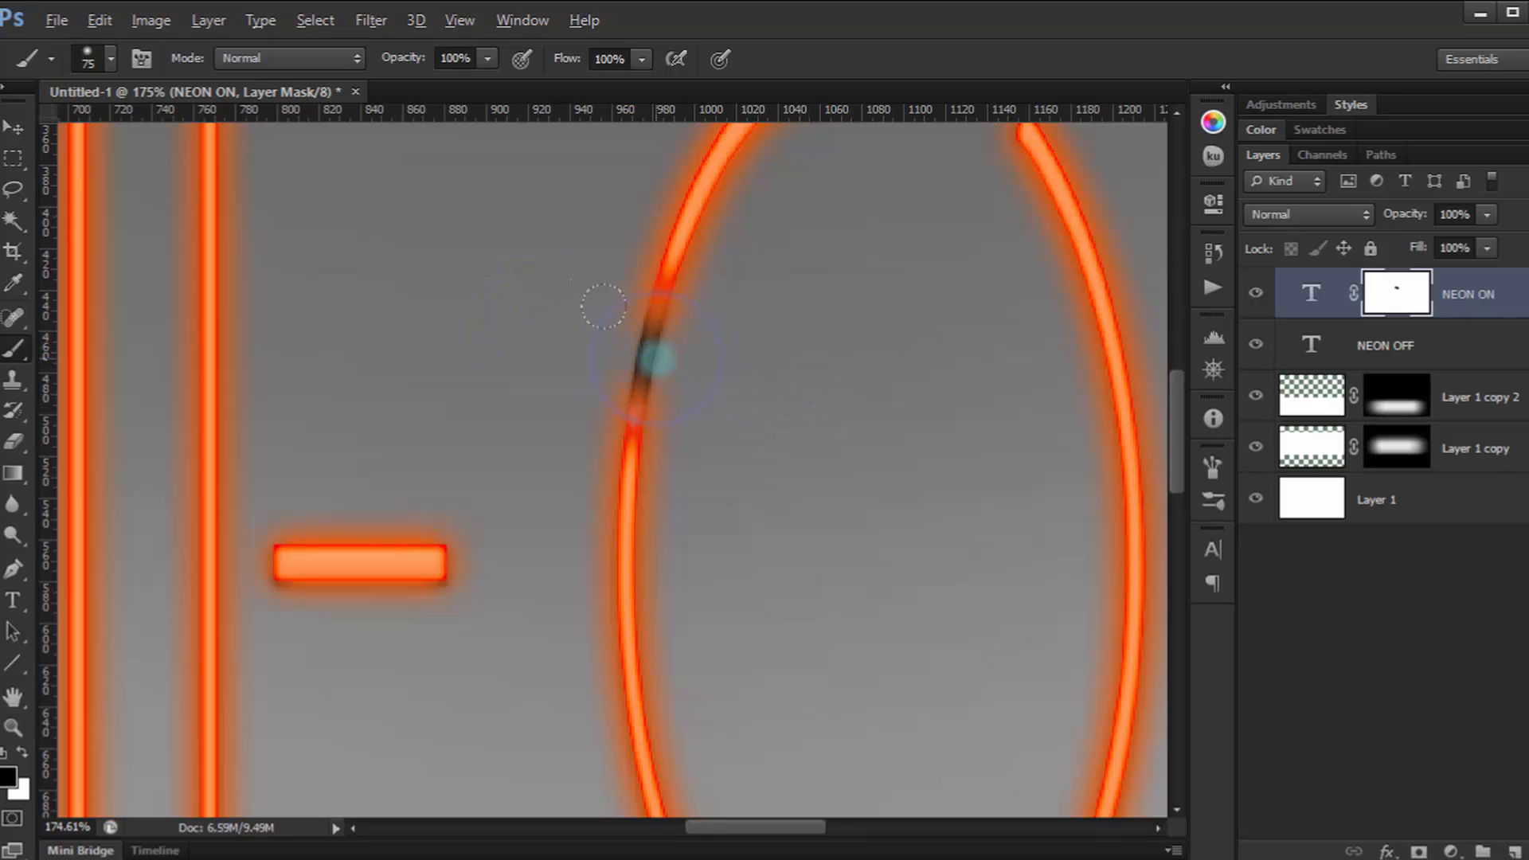
scroll(655, 361, down, 3)
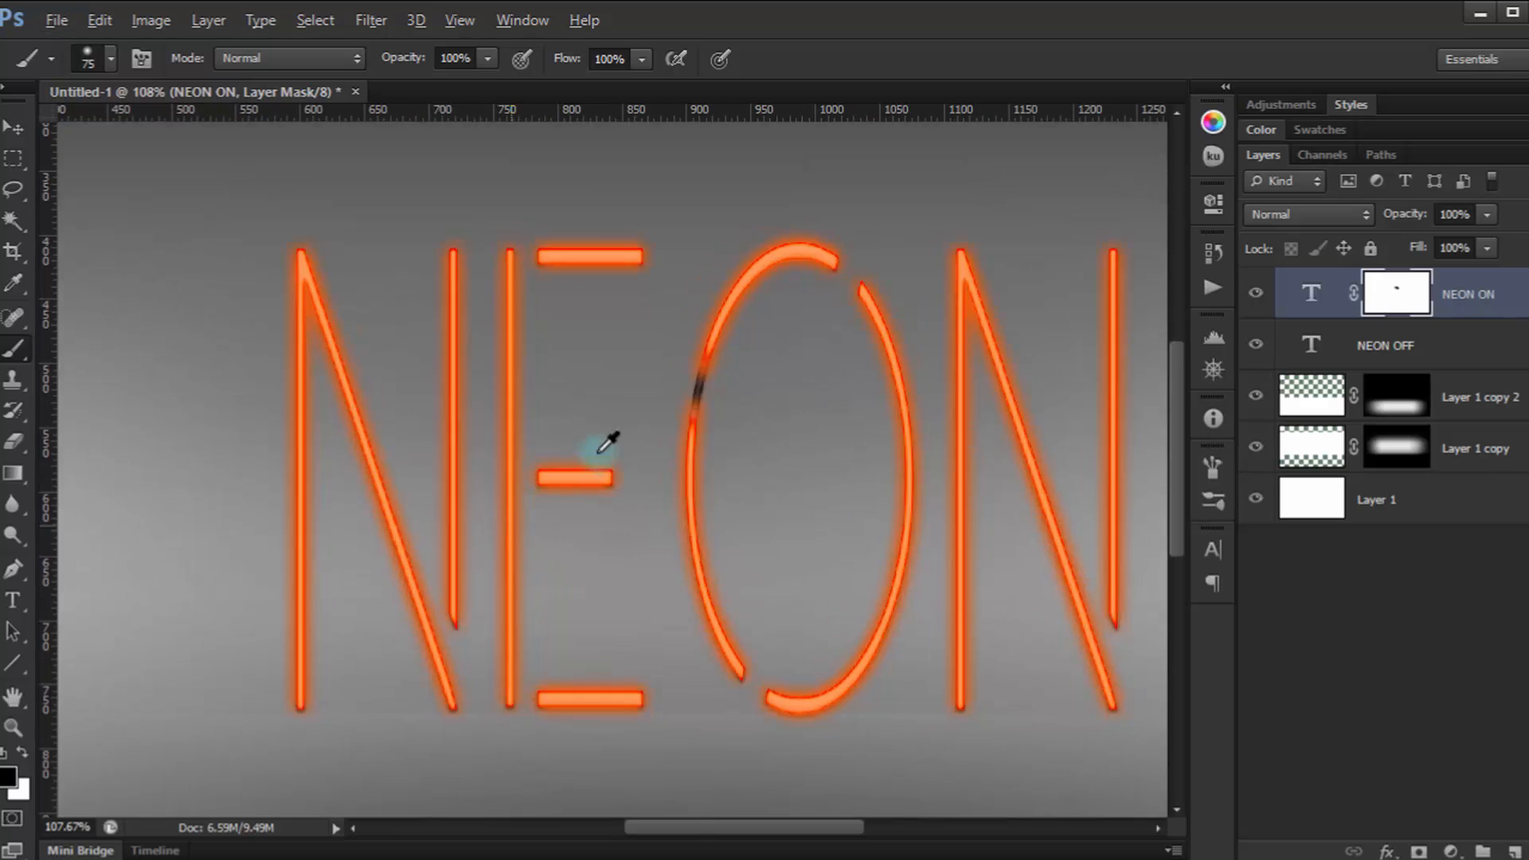
Mask out a short section in the upper part of the E's vertical stem.
scroll(607, 443, up, 2)
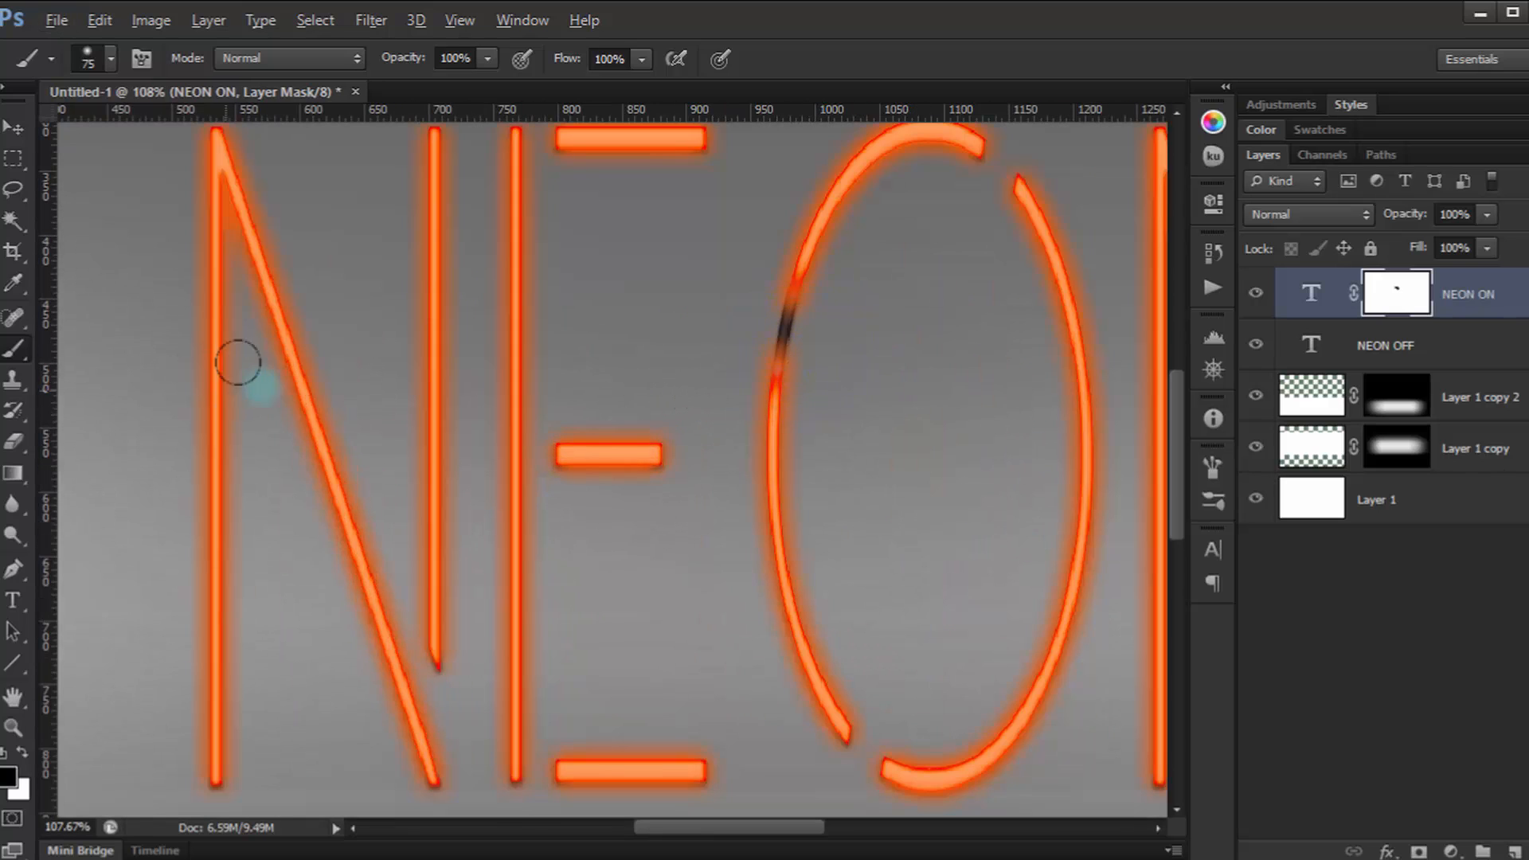
scroll(495, 351, up, 2)
click(552, 300)
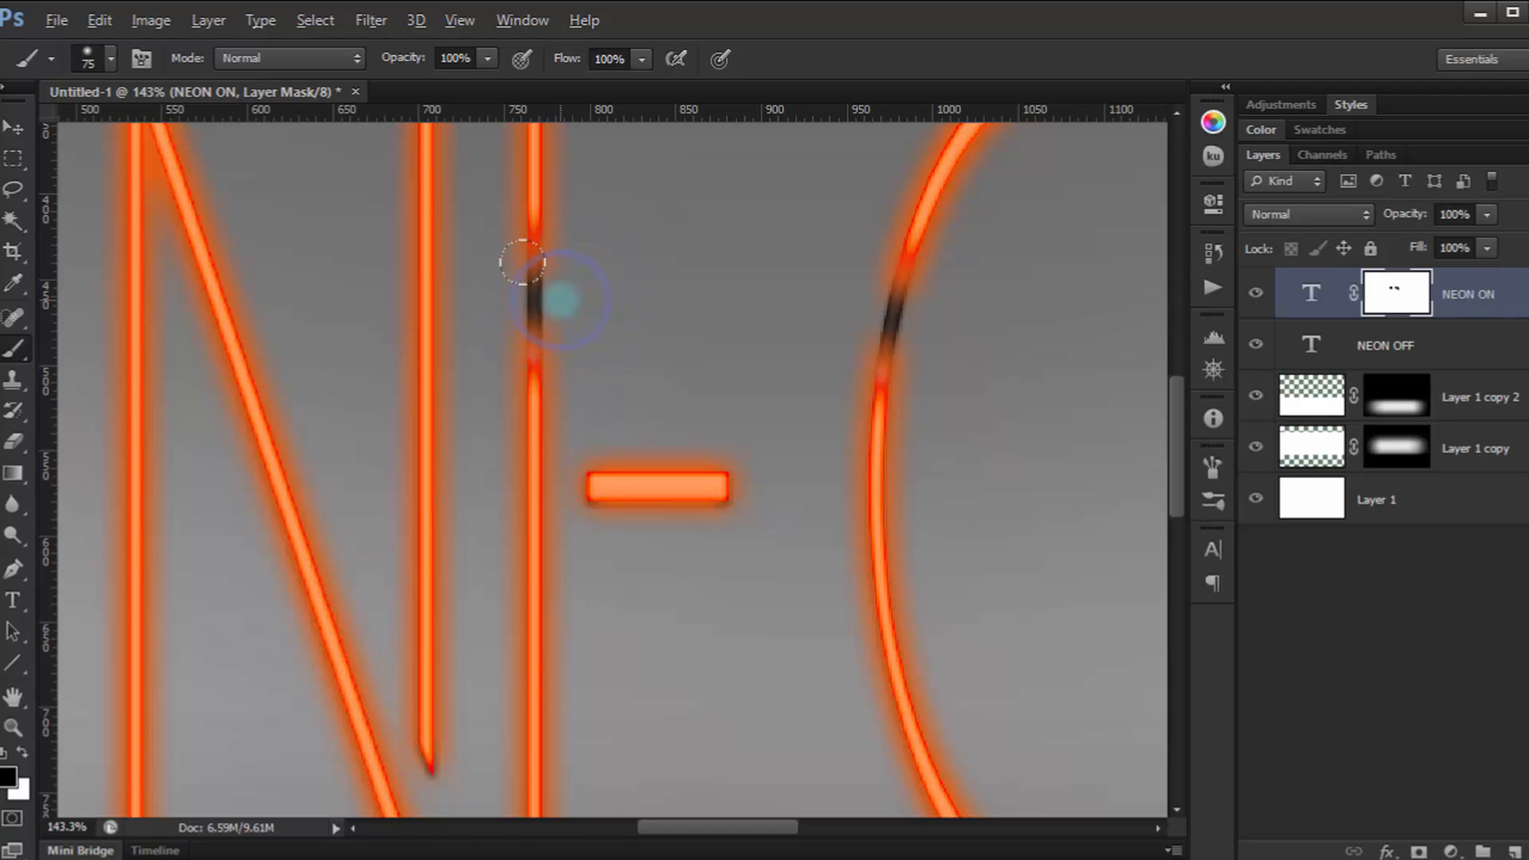
scroll(560, 301, down, 4)
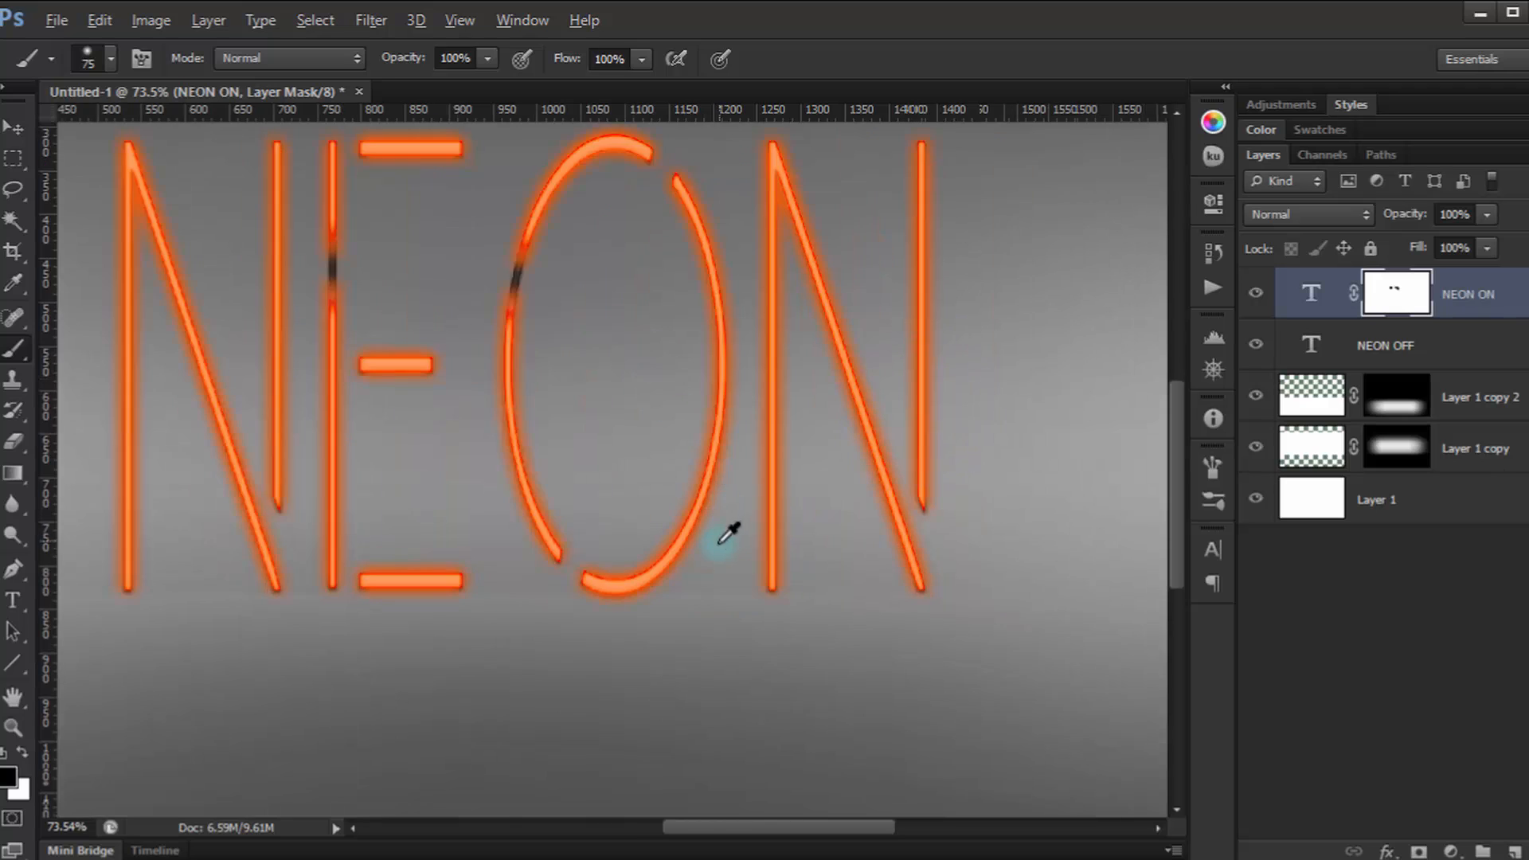
Reduce the brush to 35 px and mask out a small spot on the O's lower-right curve.
scroll(729, 534, up, 3)
right_click(720, 431)
click(769, 301)
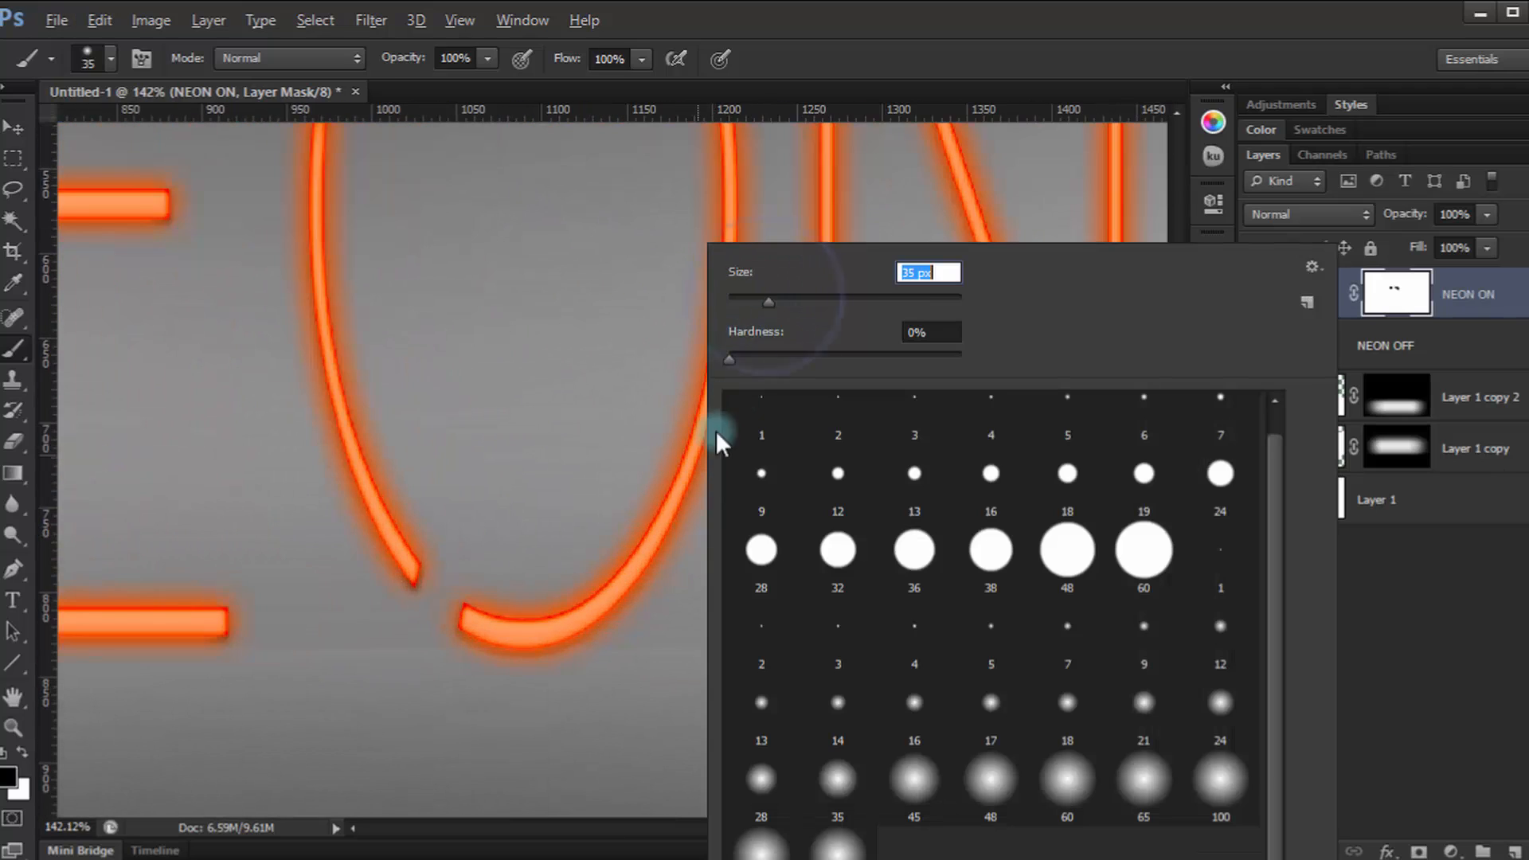
key(Return)
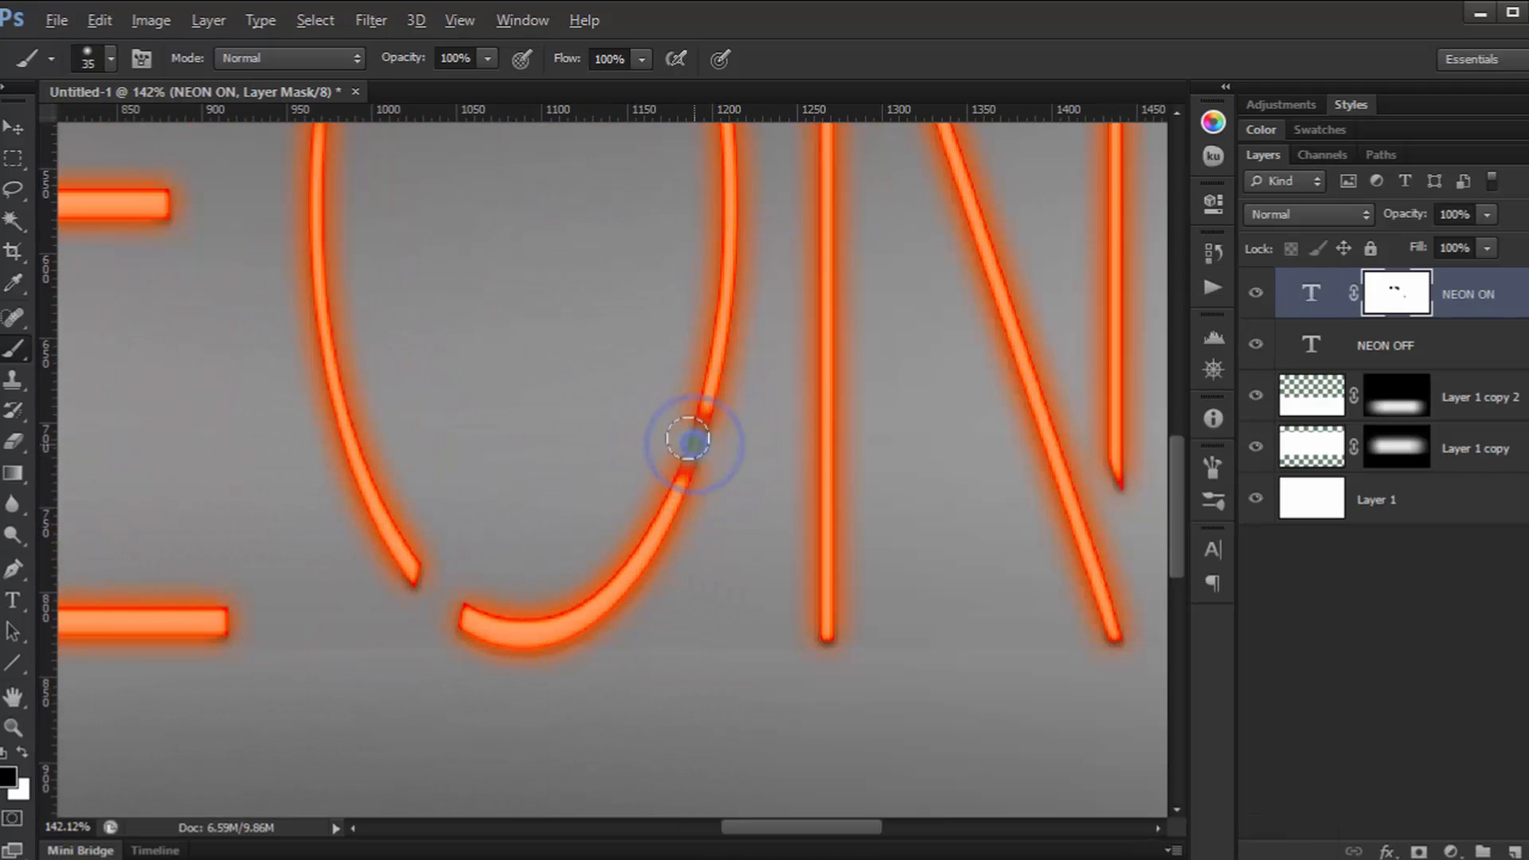
scroll(737, 498, down, 5)
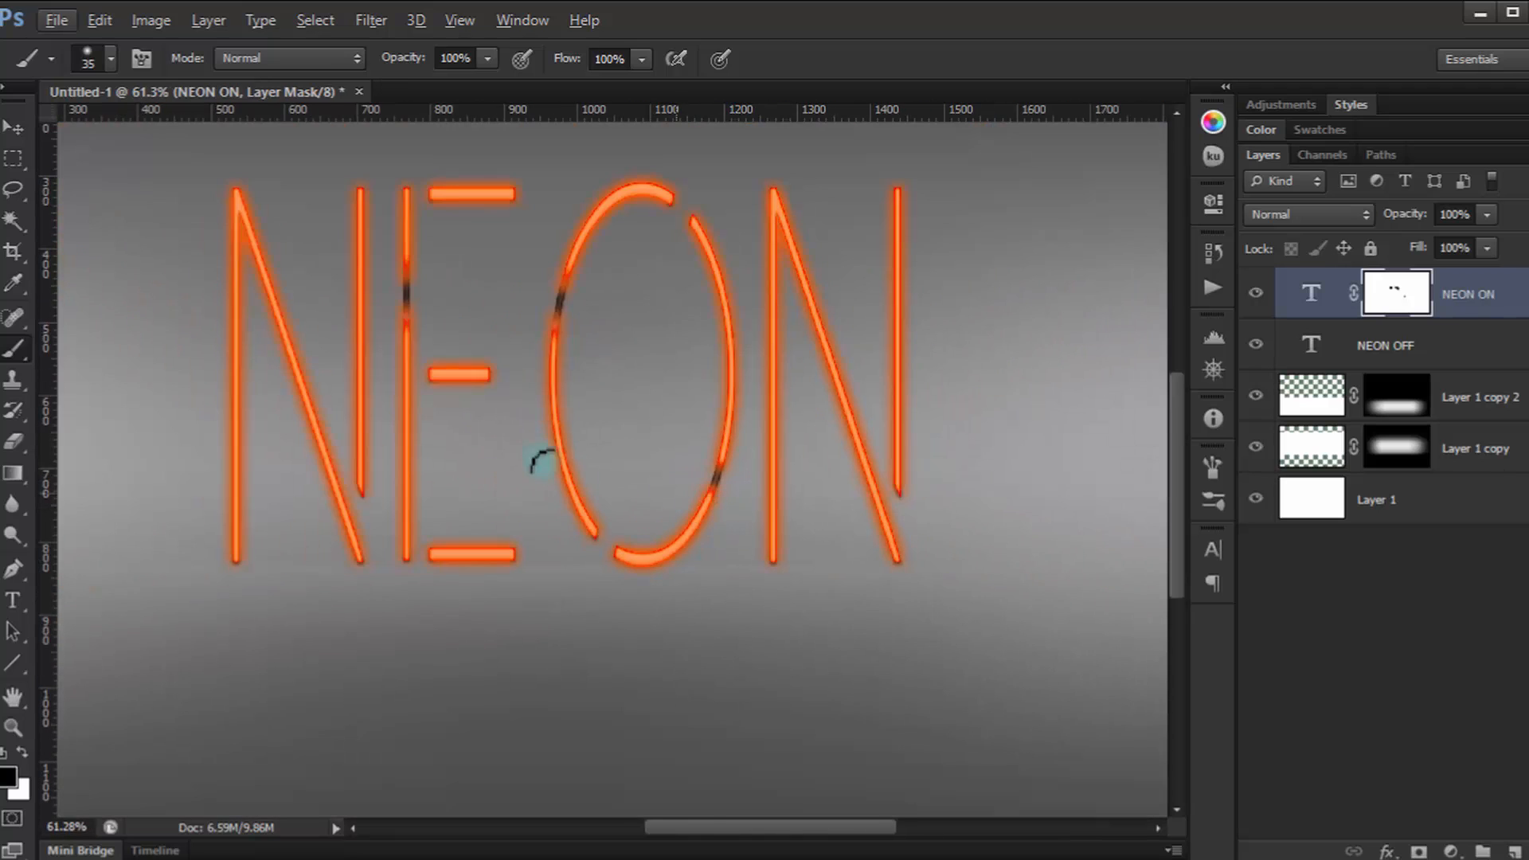
Mask a spot on the first N's right stem, and another on its diagonal with a 71 px brush.
scroll(412, 403, up, 5)
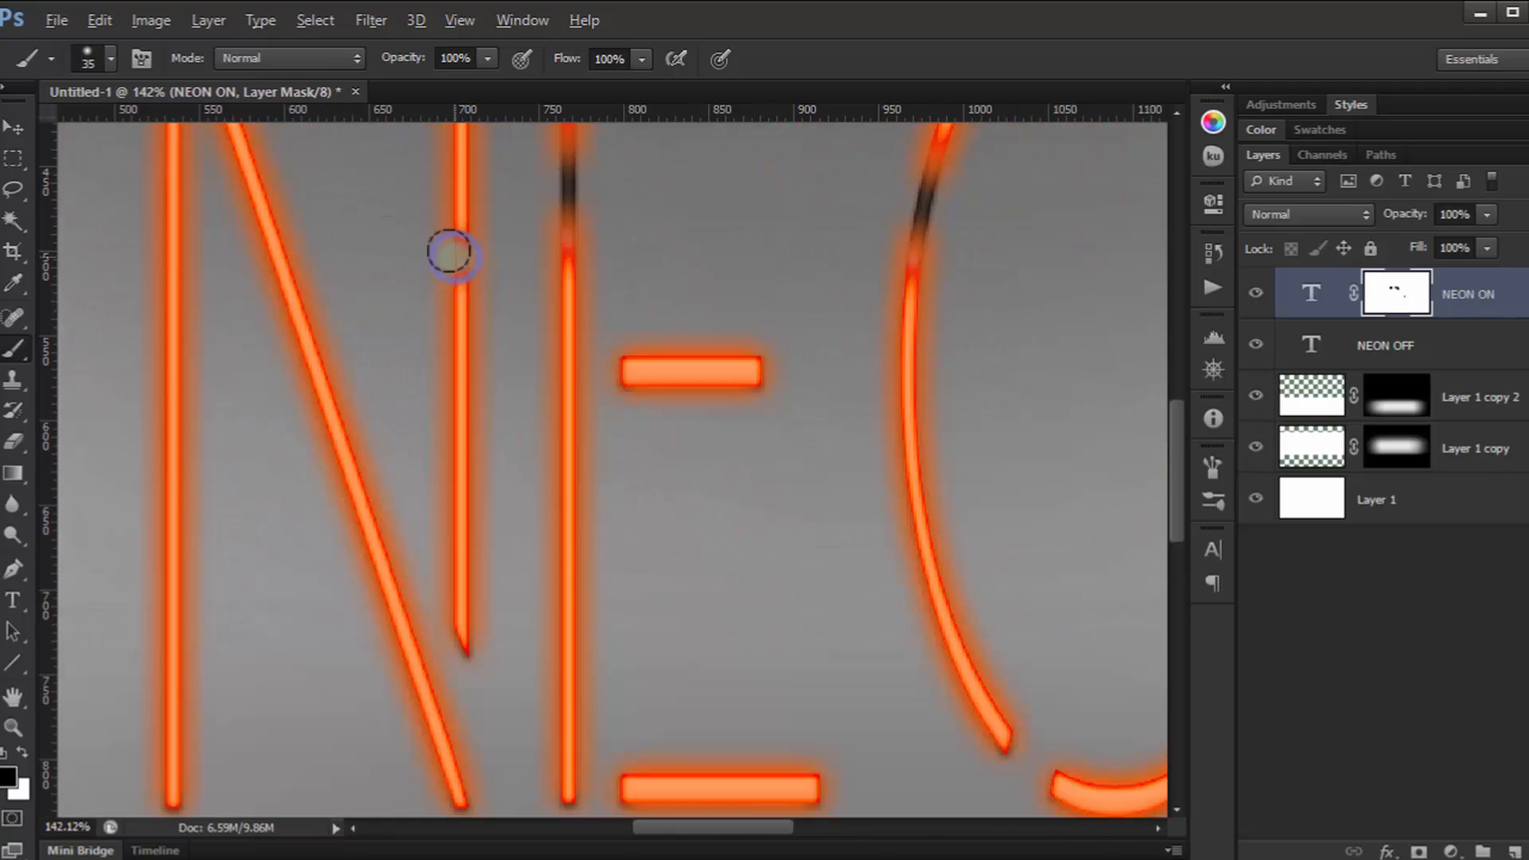
scroll(331, 319, down, 5)
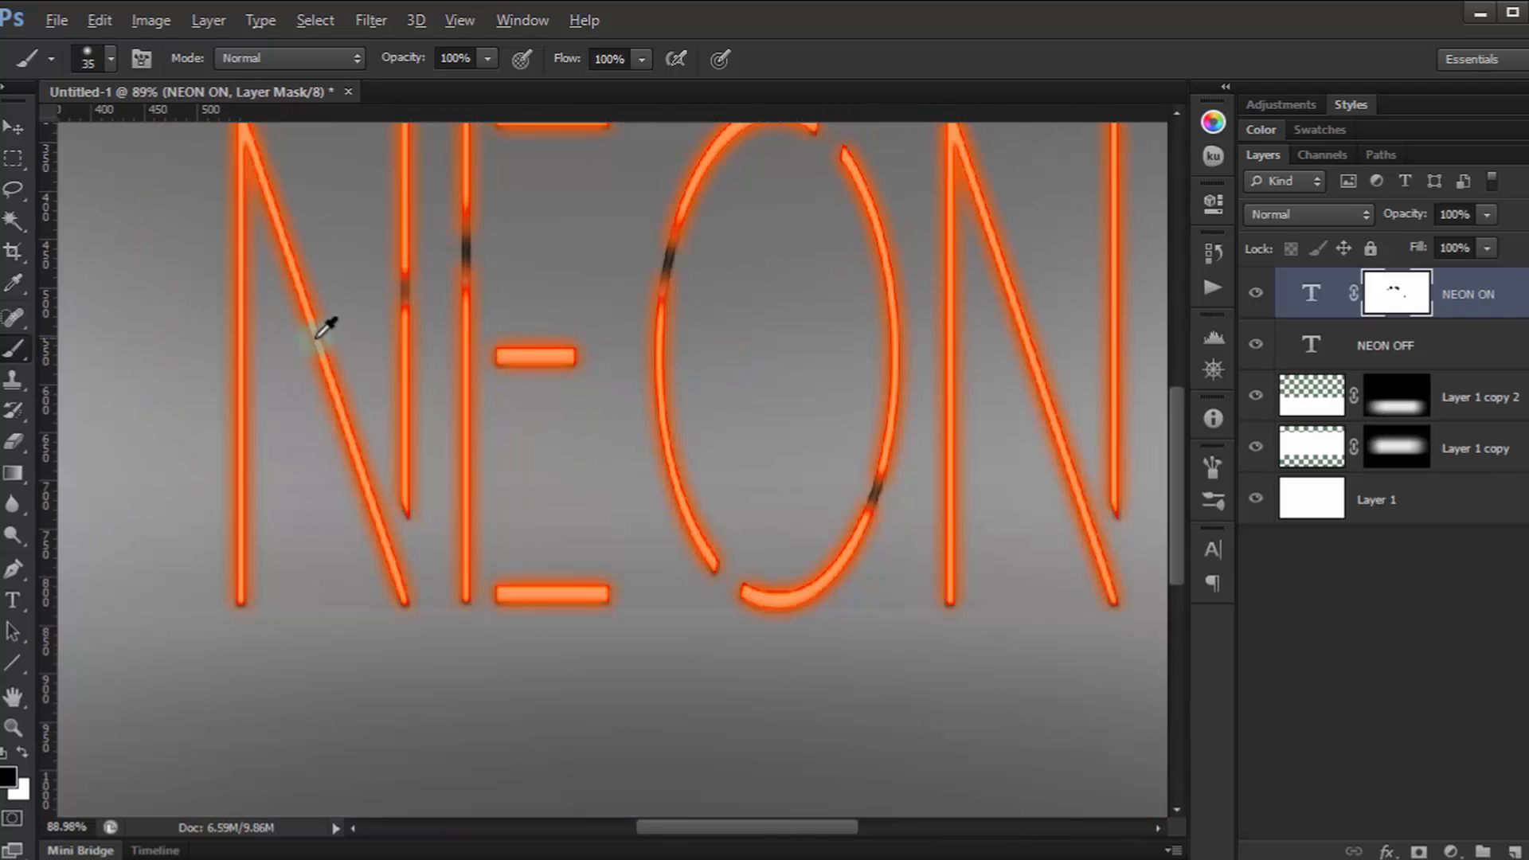
scroll(303, 307, up, 5)
right_click(292, 246)
drag(371, 307, 381, 299)
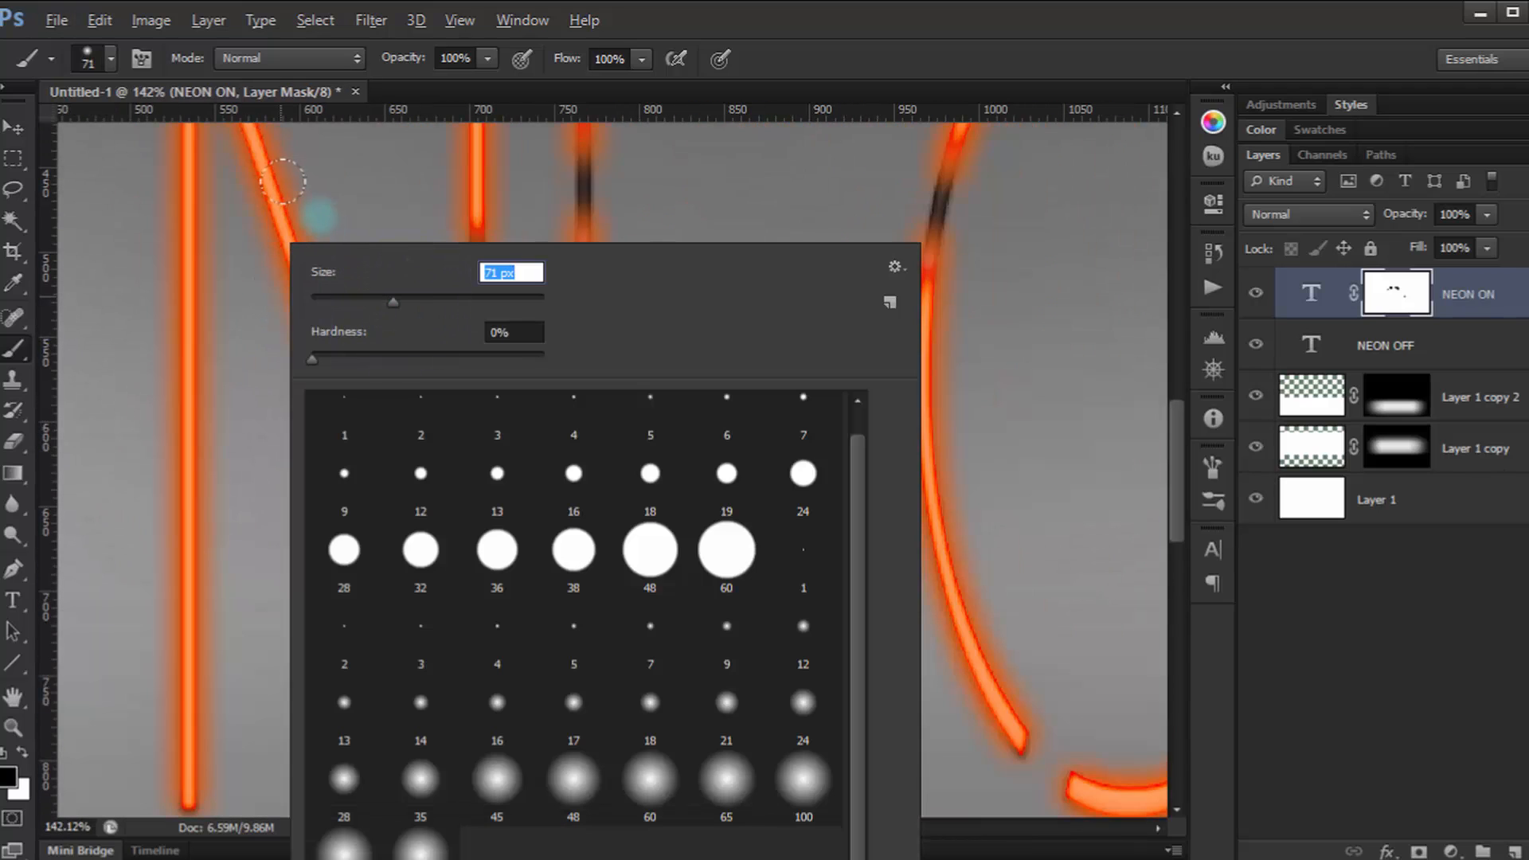
click(319, 217)
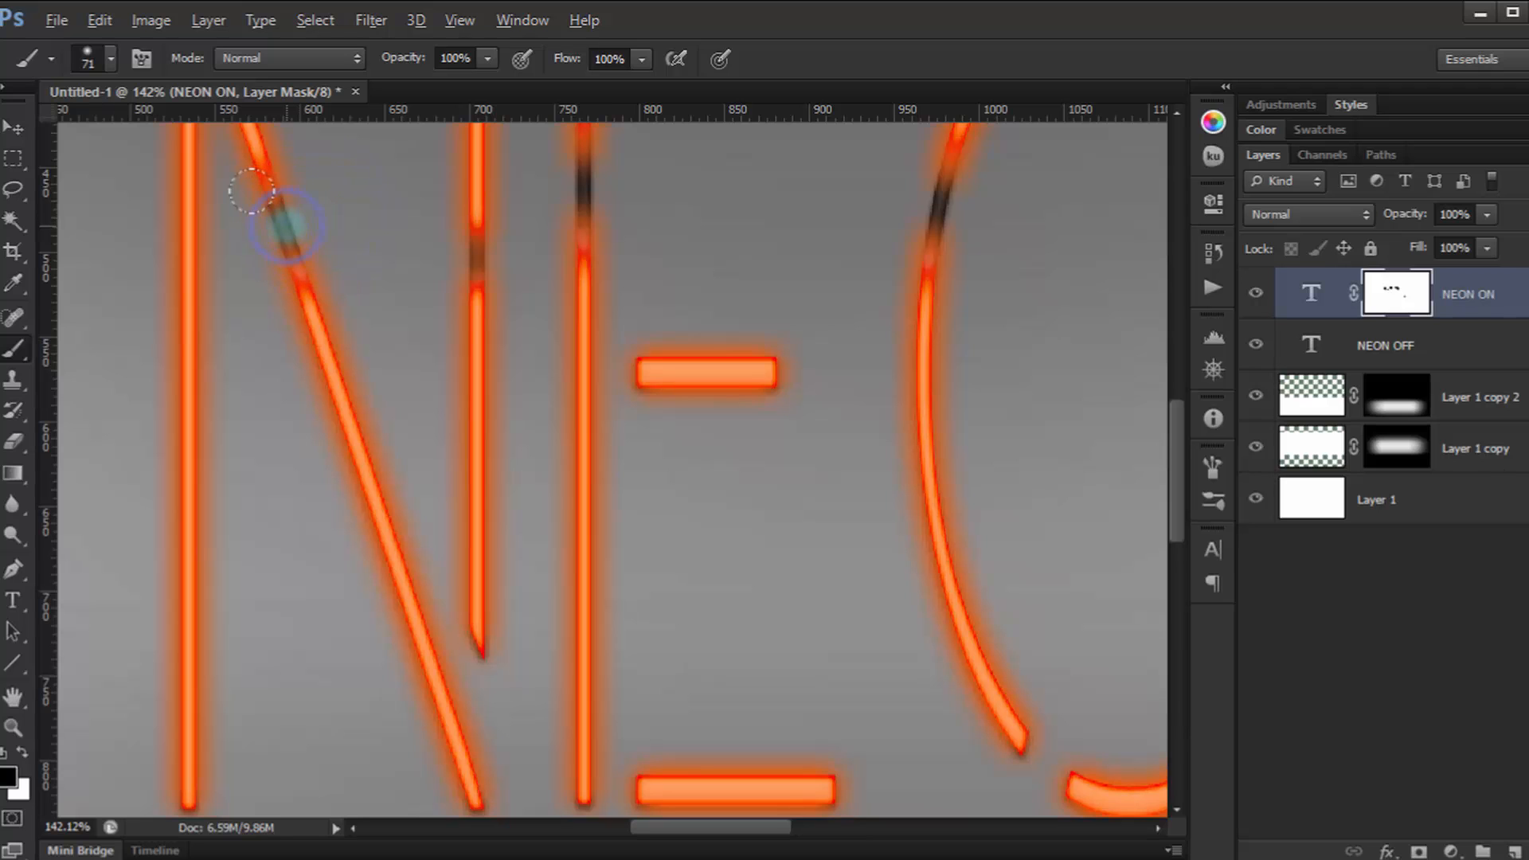
scroll(485, 318, down, 5)
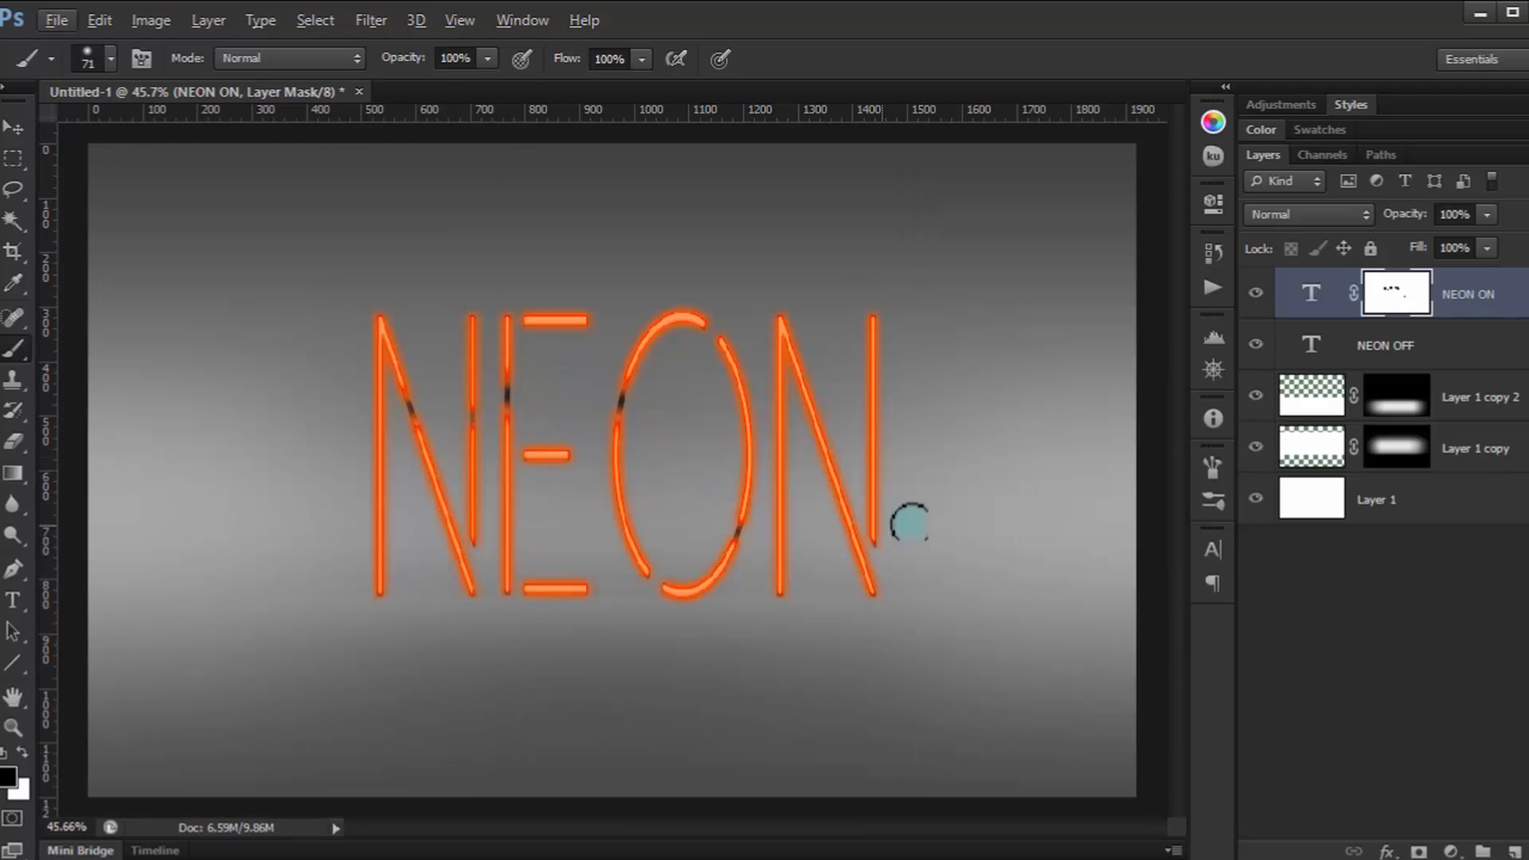
Mask out a short spot on the second N's right stem and another near the foot of the first N's left stem.
scroll(888, 434, up, 2)
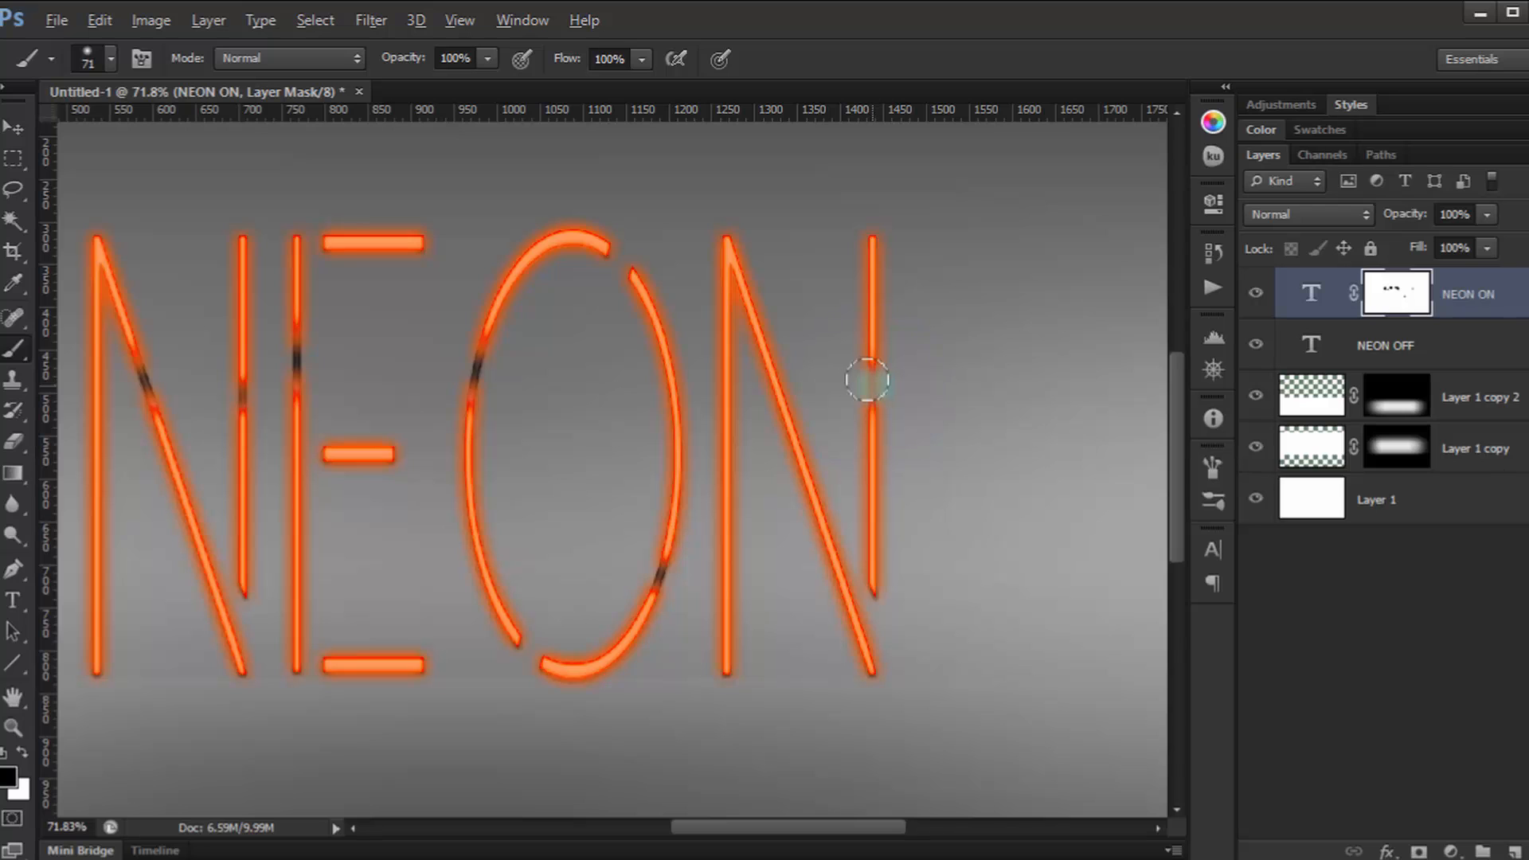
scroll(872, 383, down, 2)
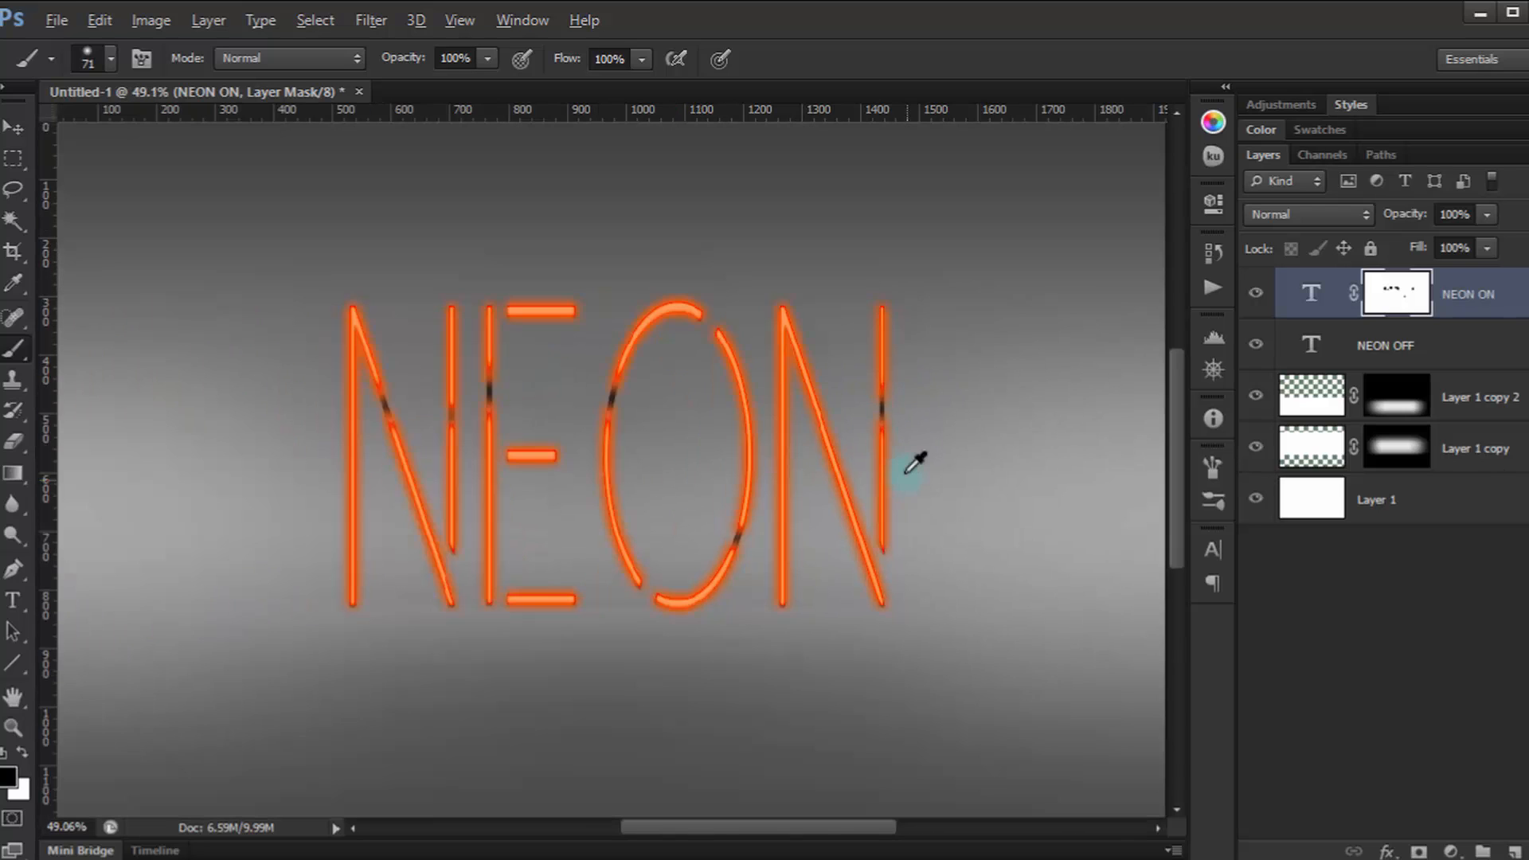
scroll(727, 656, up, 1)
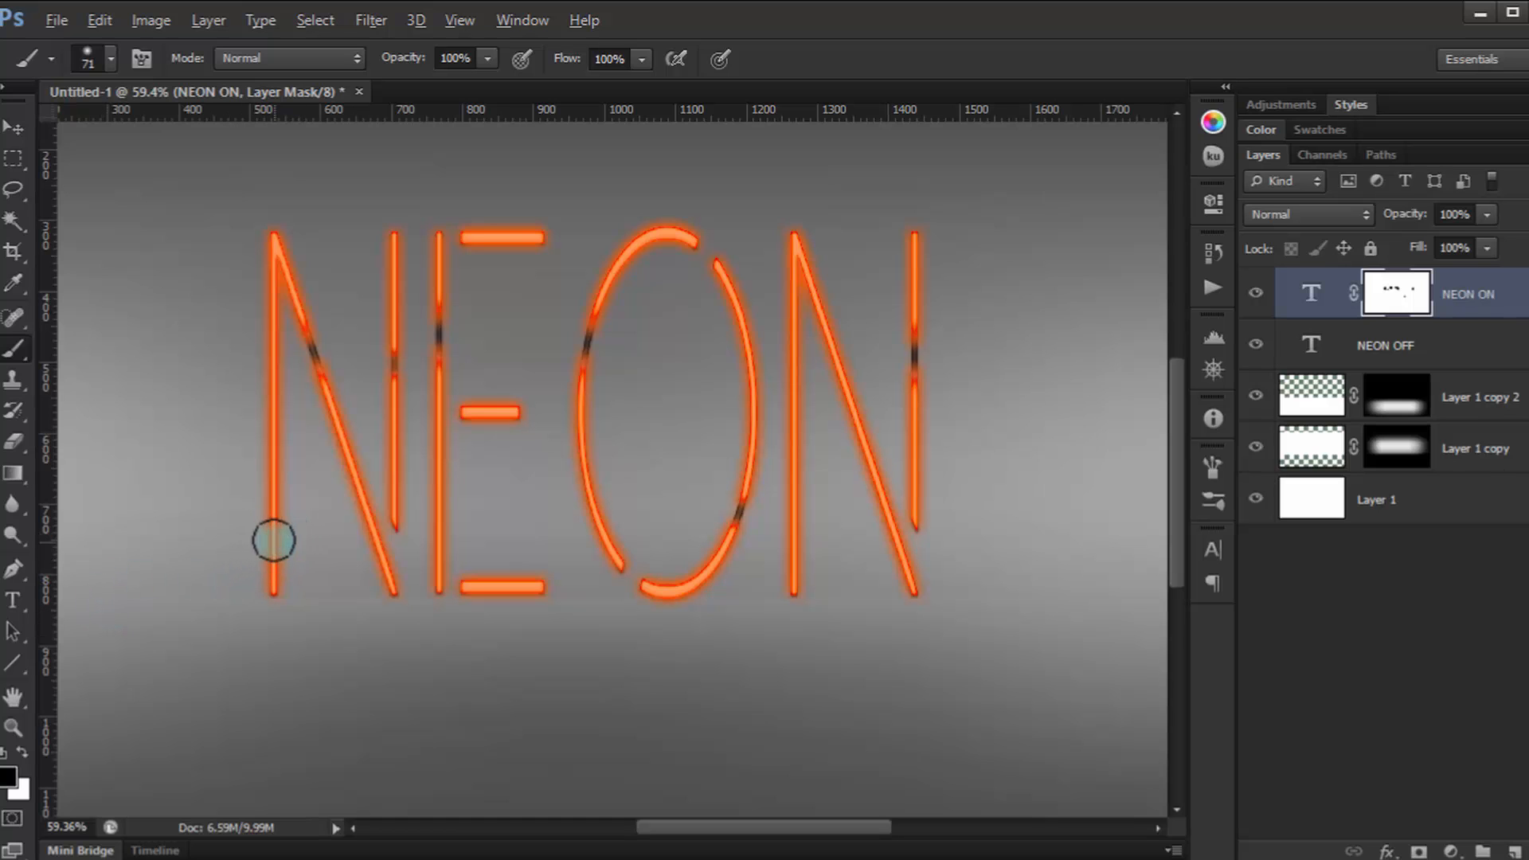
scroll(560, 629, down, 3)
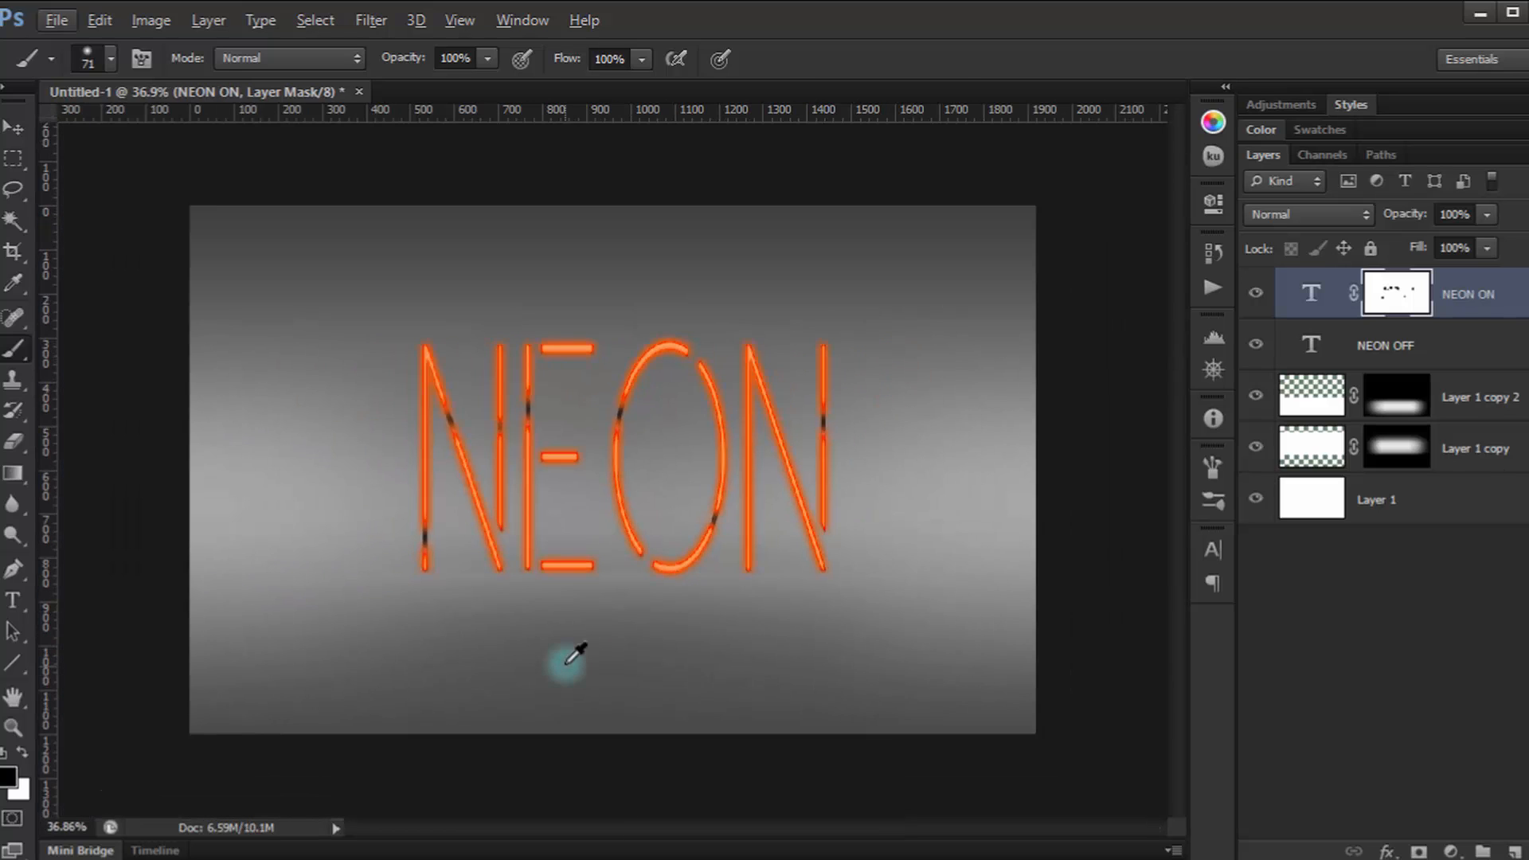
scroll(509, 601, up, 2)
scroll(518, 591, up, 2)
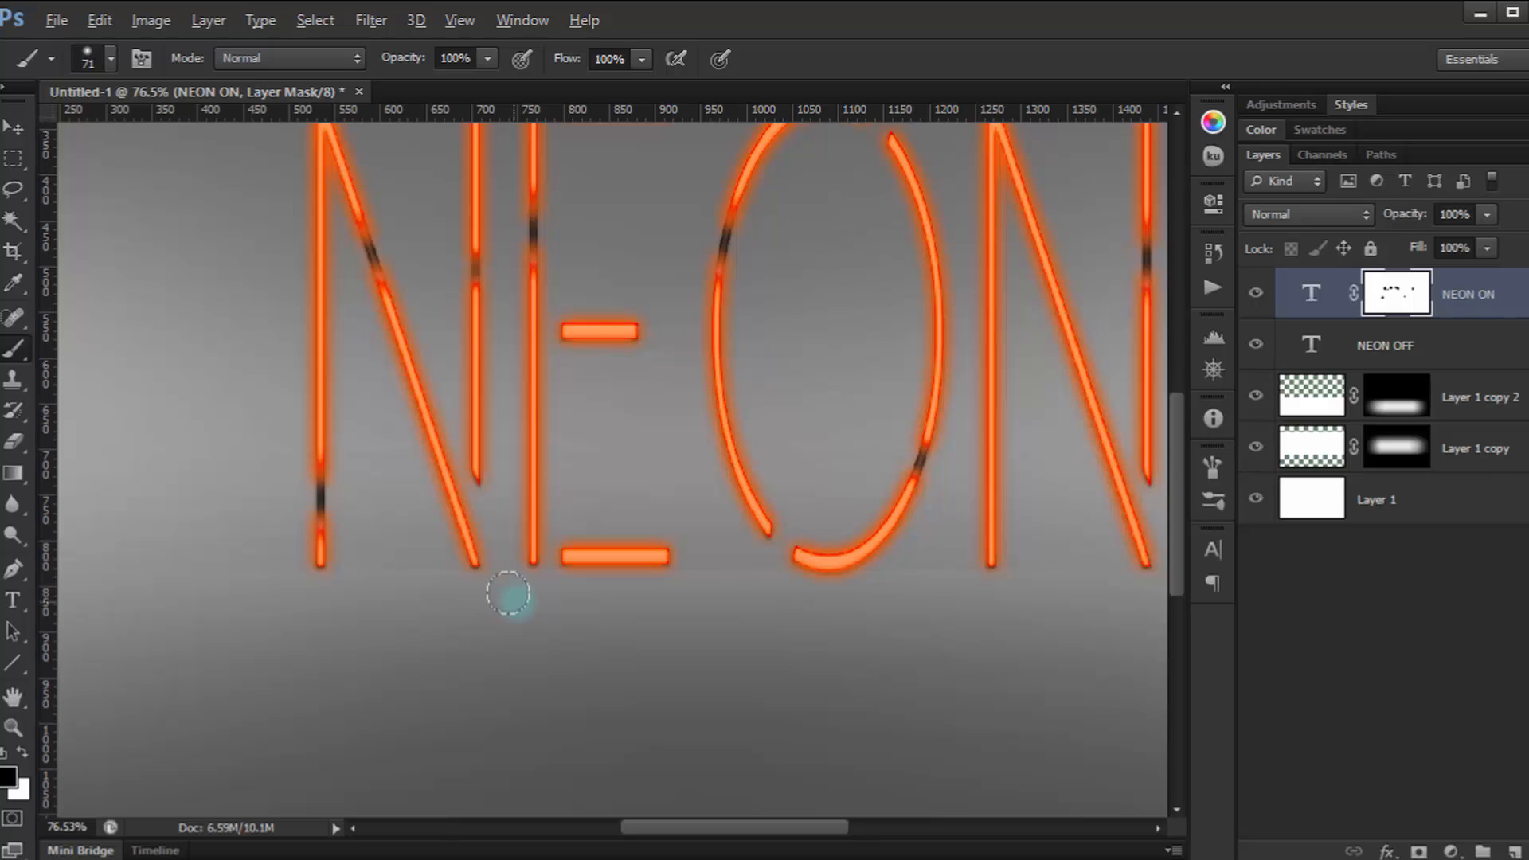
scroll(510, 596, down, 3)
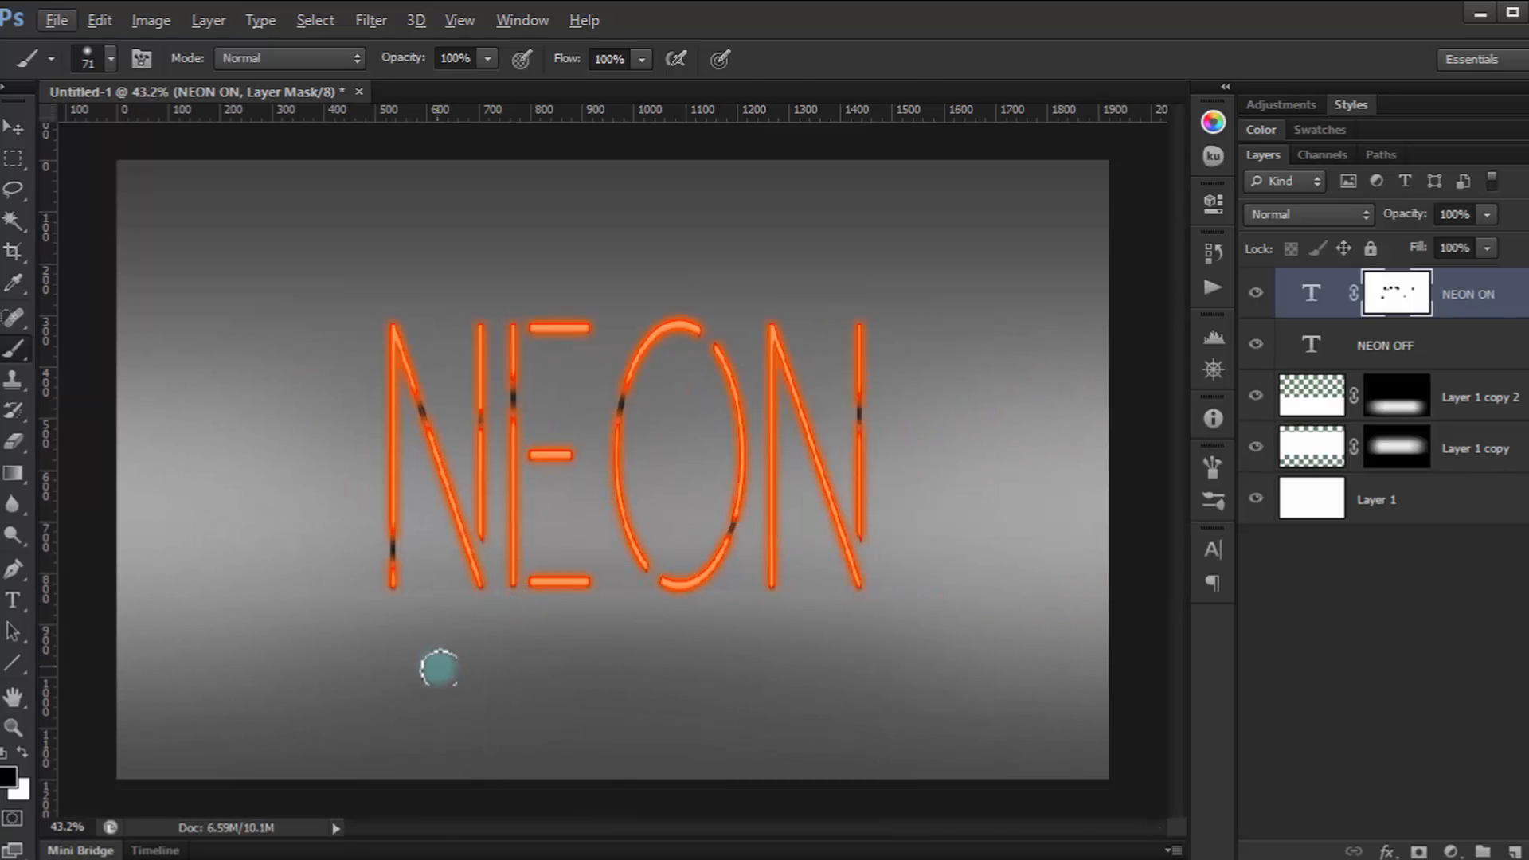
Open the image IMG_3861.JPG from the light textures pack II folder.
click(57, 20)
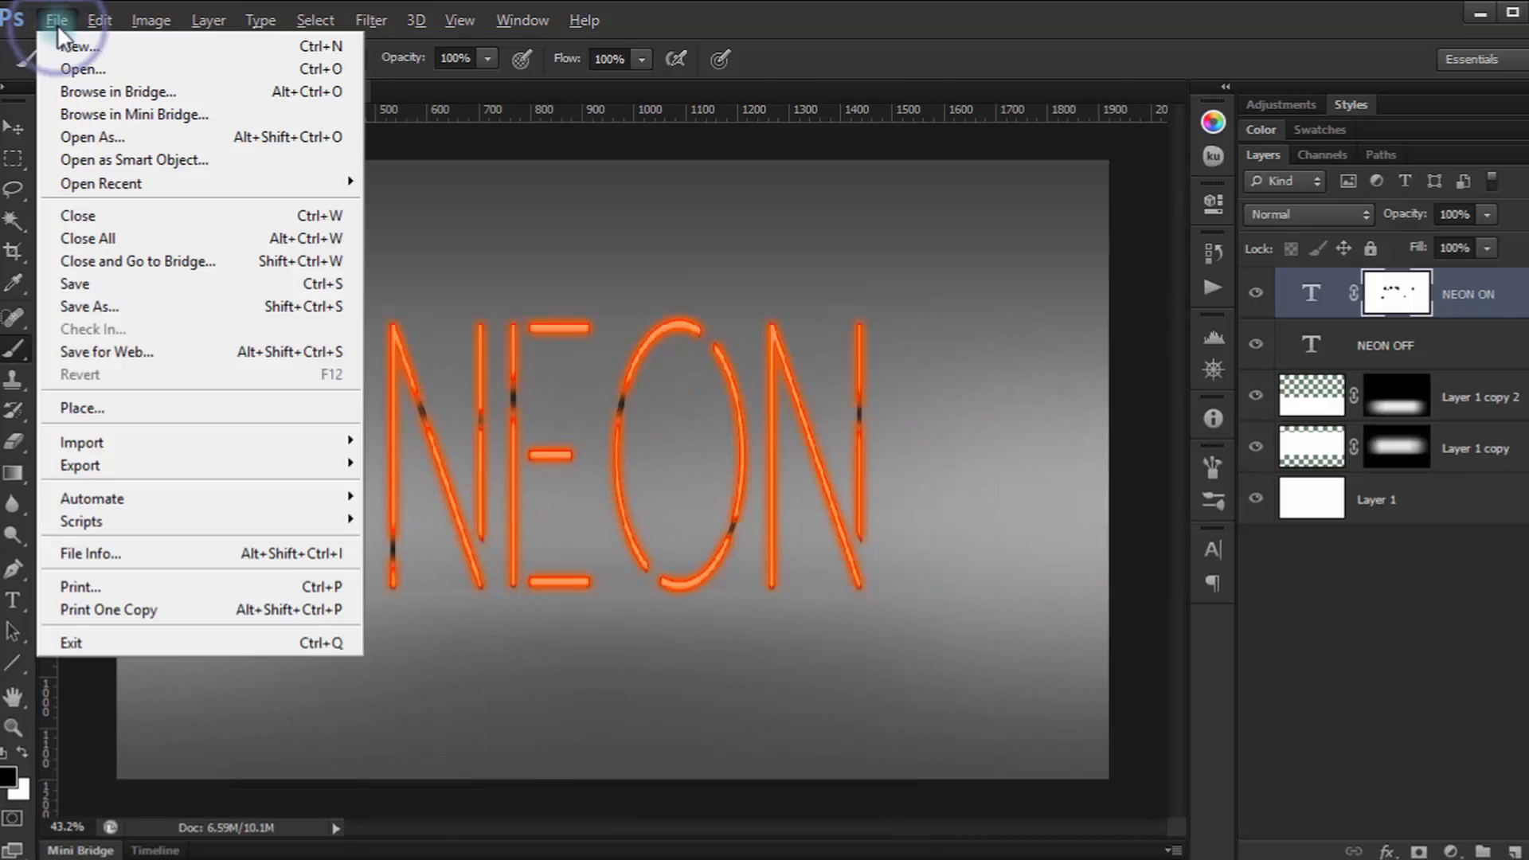
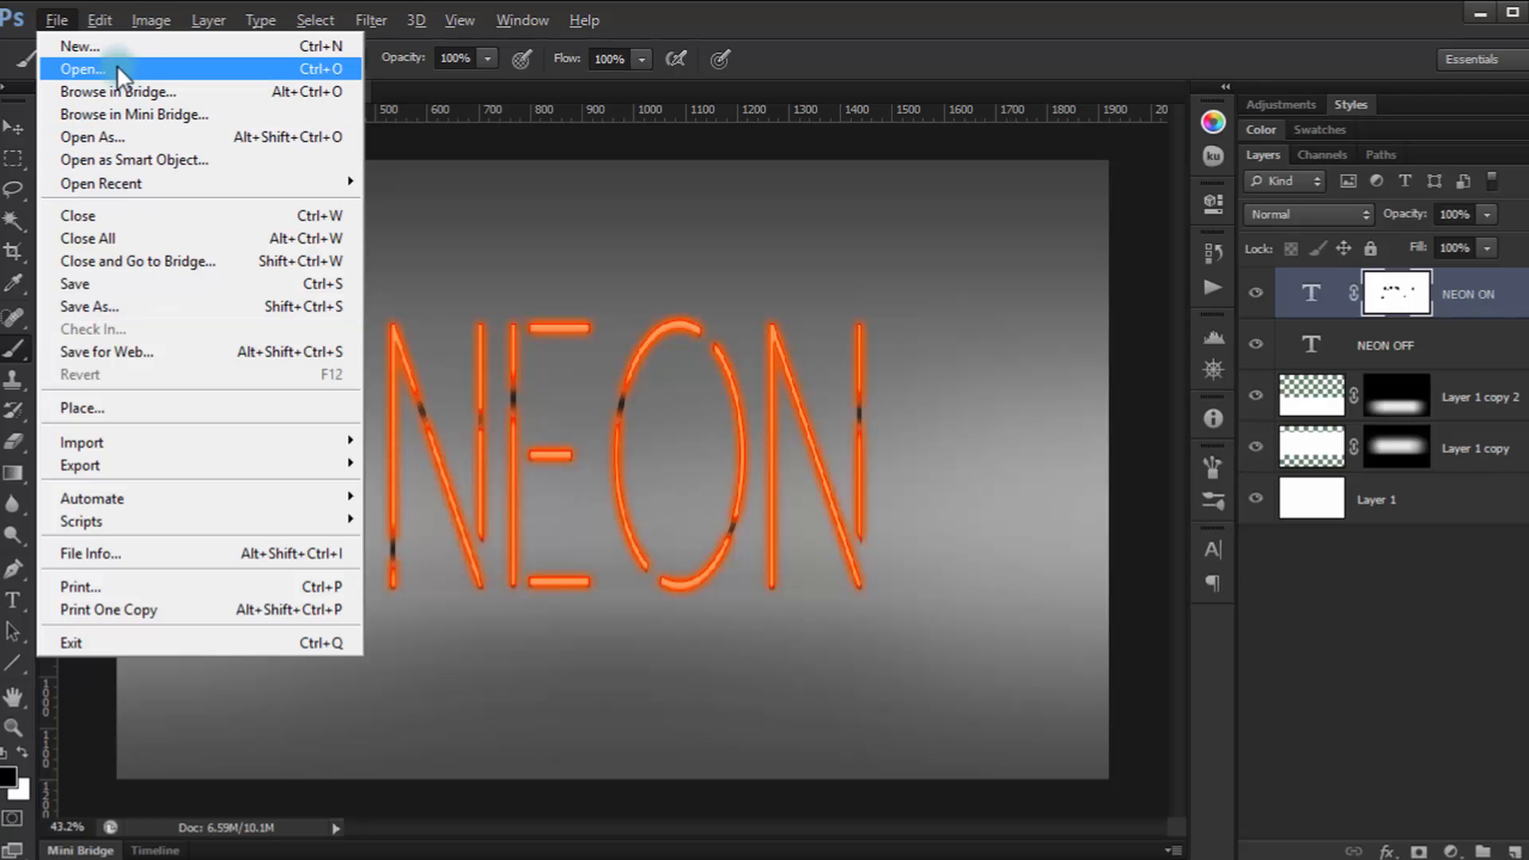
click(111, 68)
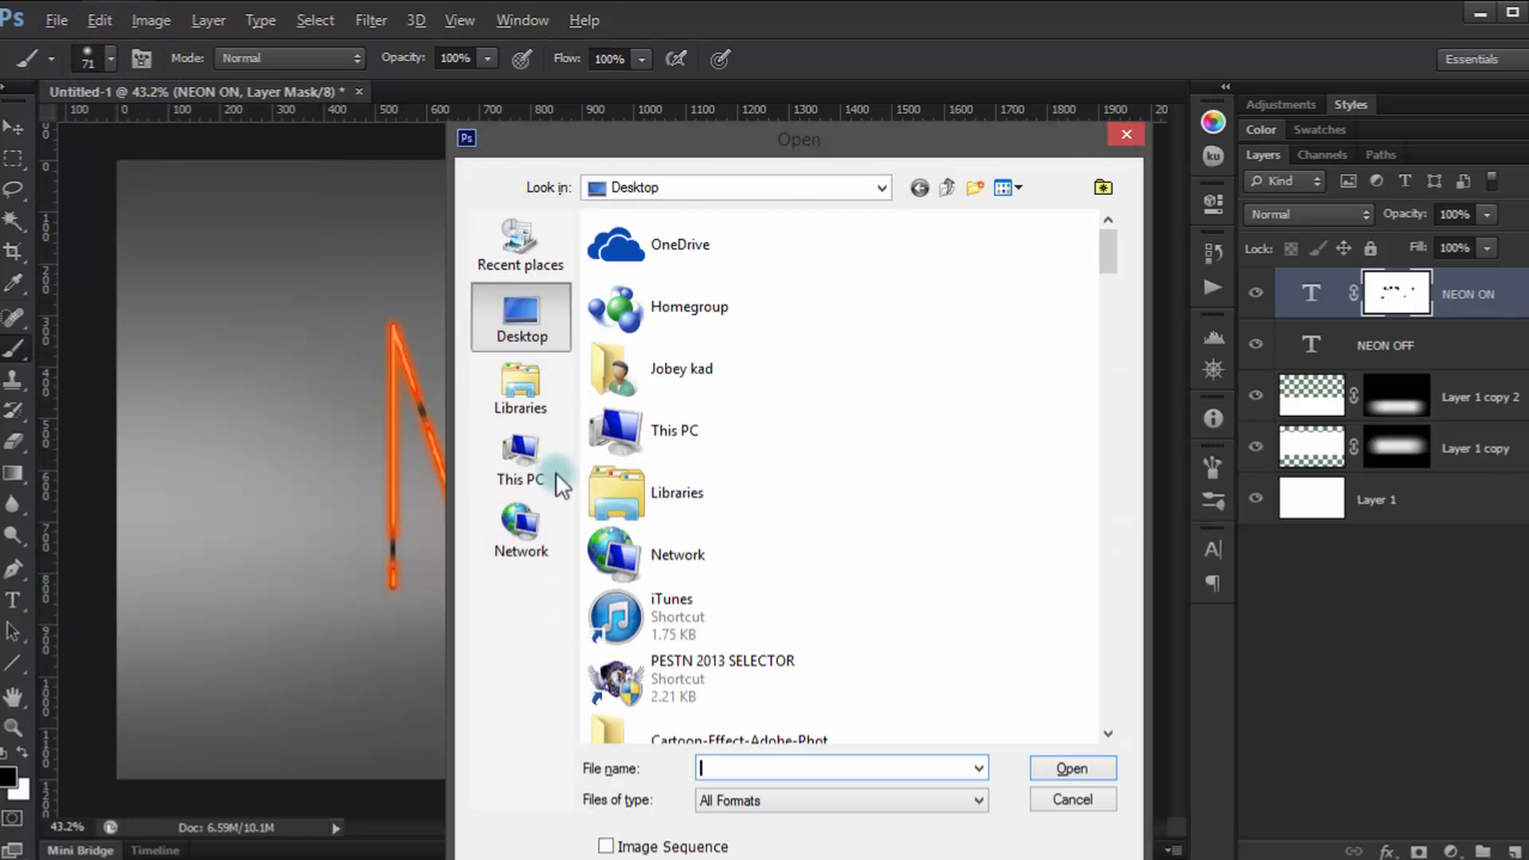
click(546, 467)
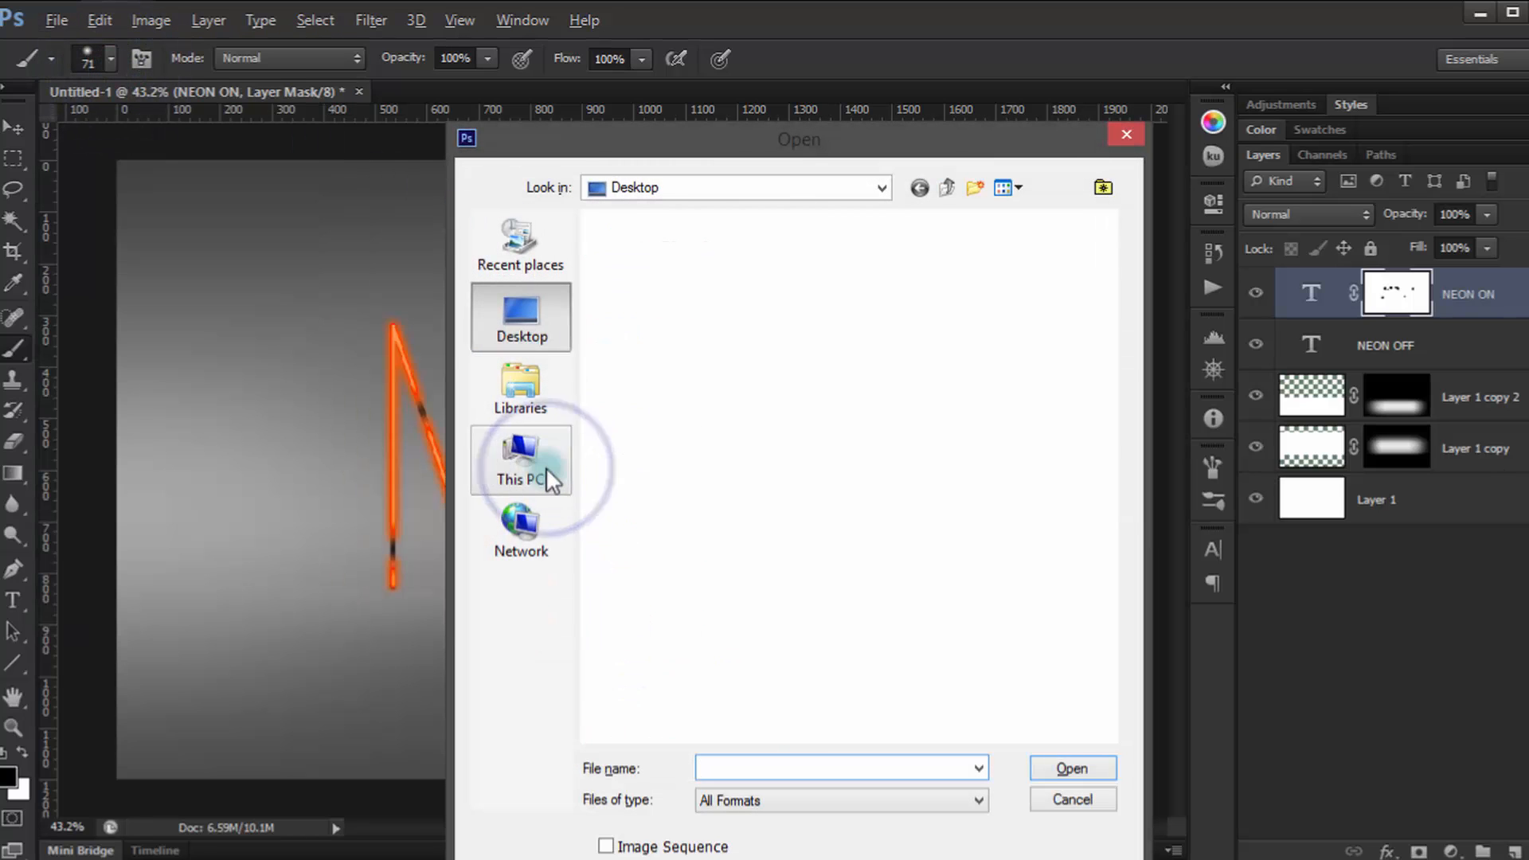
click(1104, 291)
drag(1107, 448, 1104, 486)
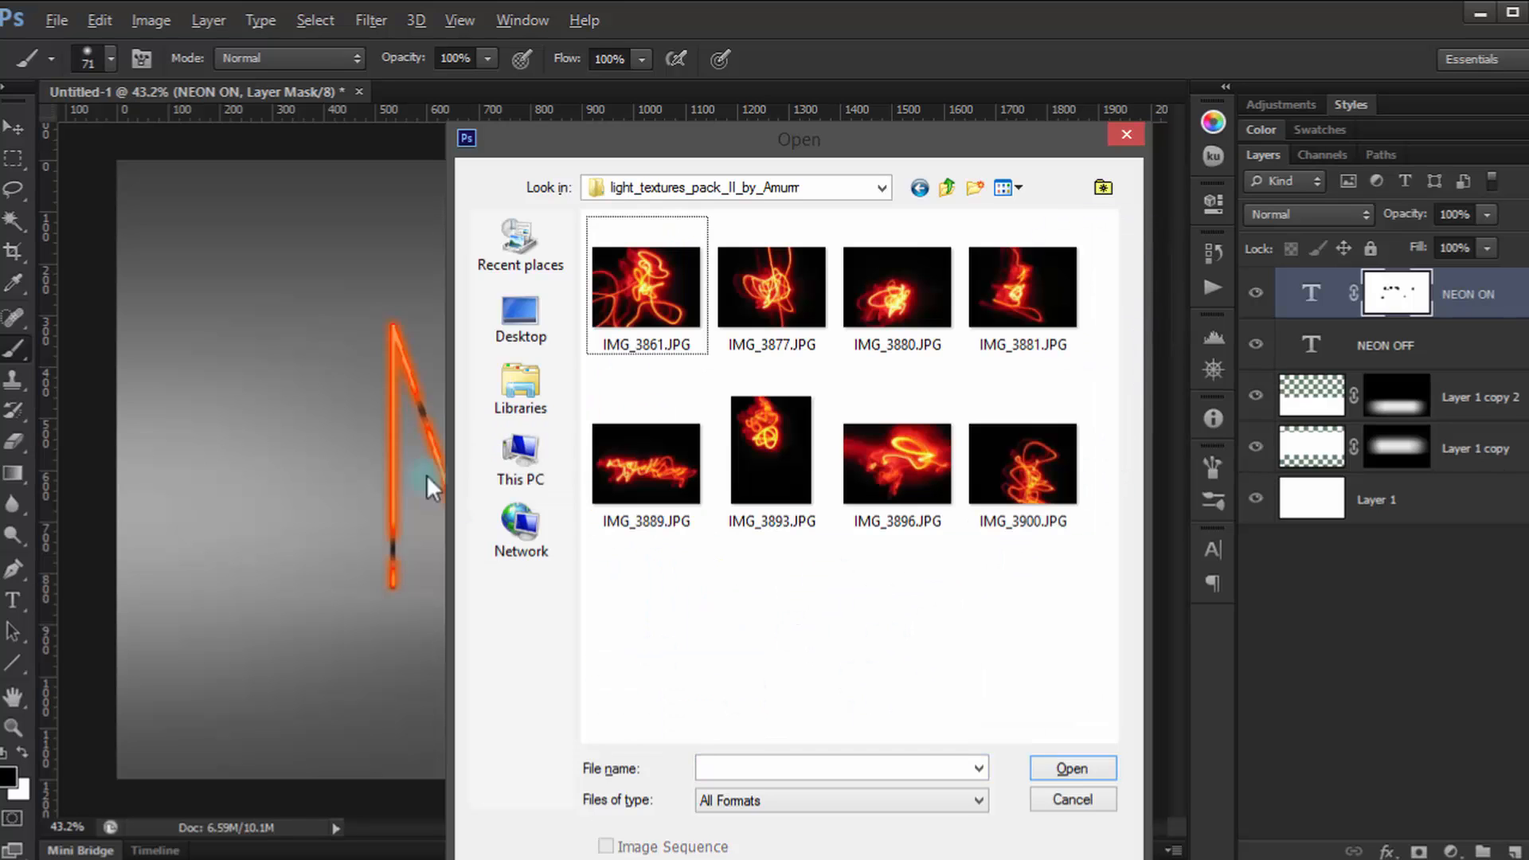
drag(773, 141, 1097, 147)
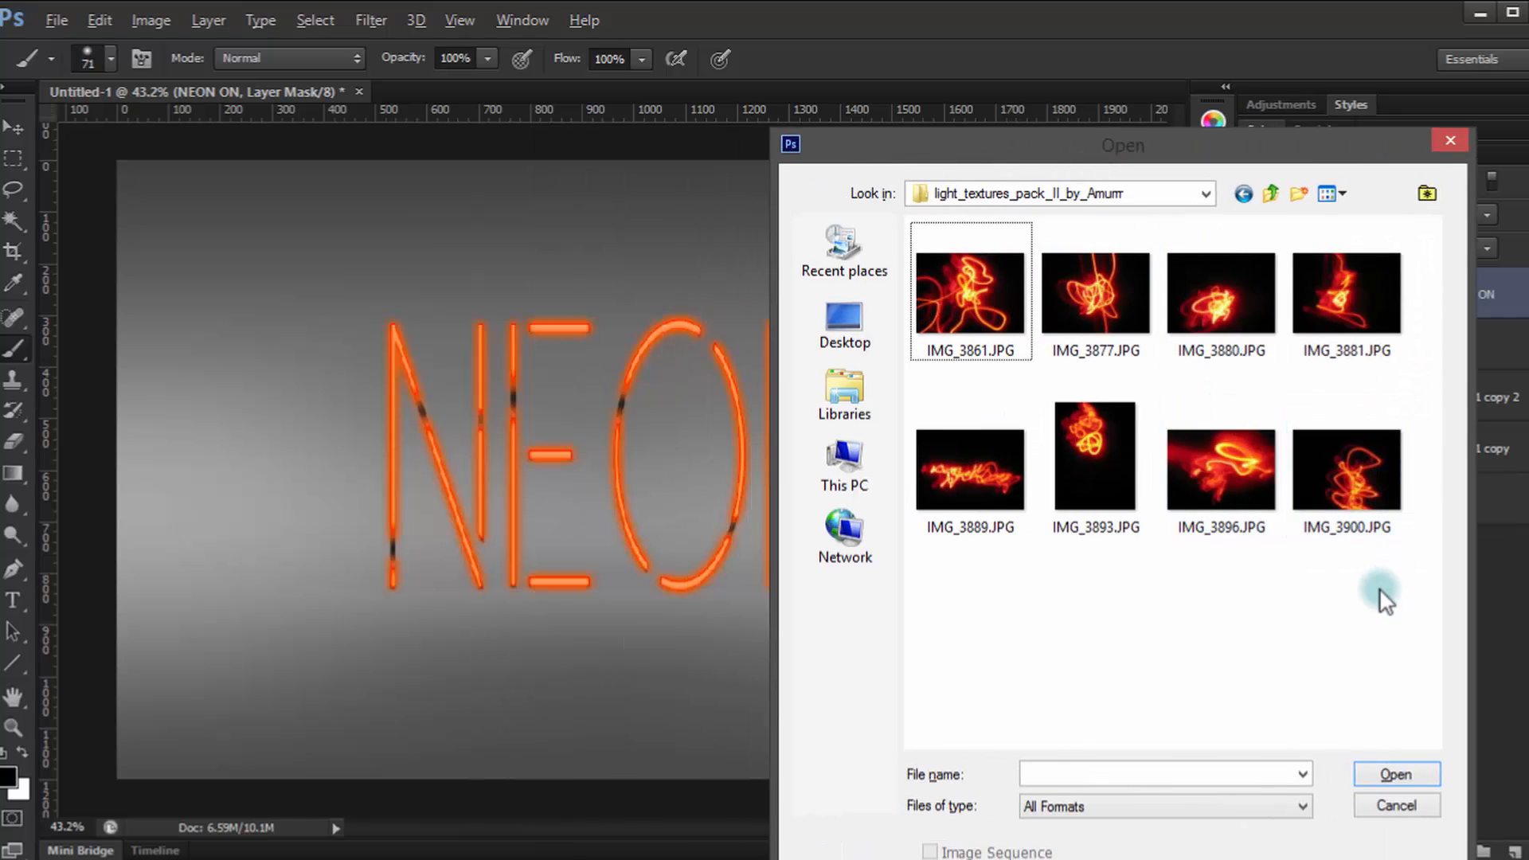
double_click(956, 306)
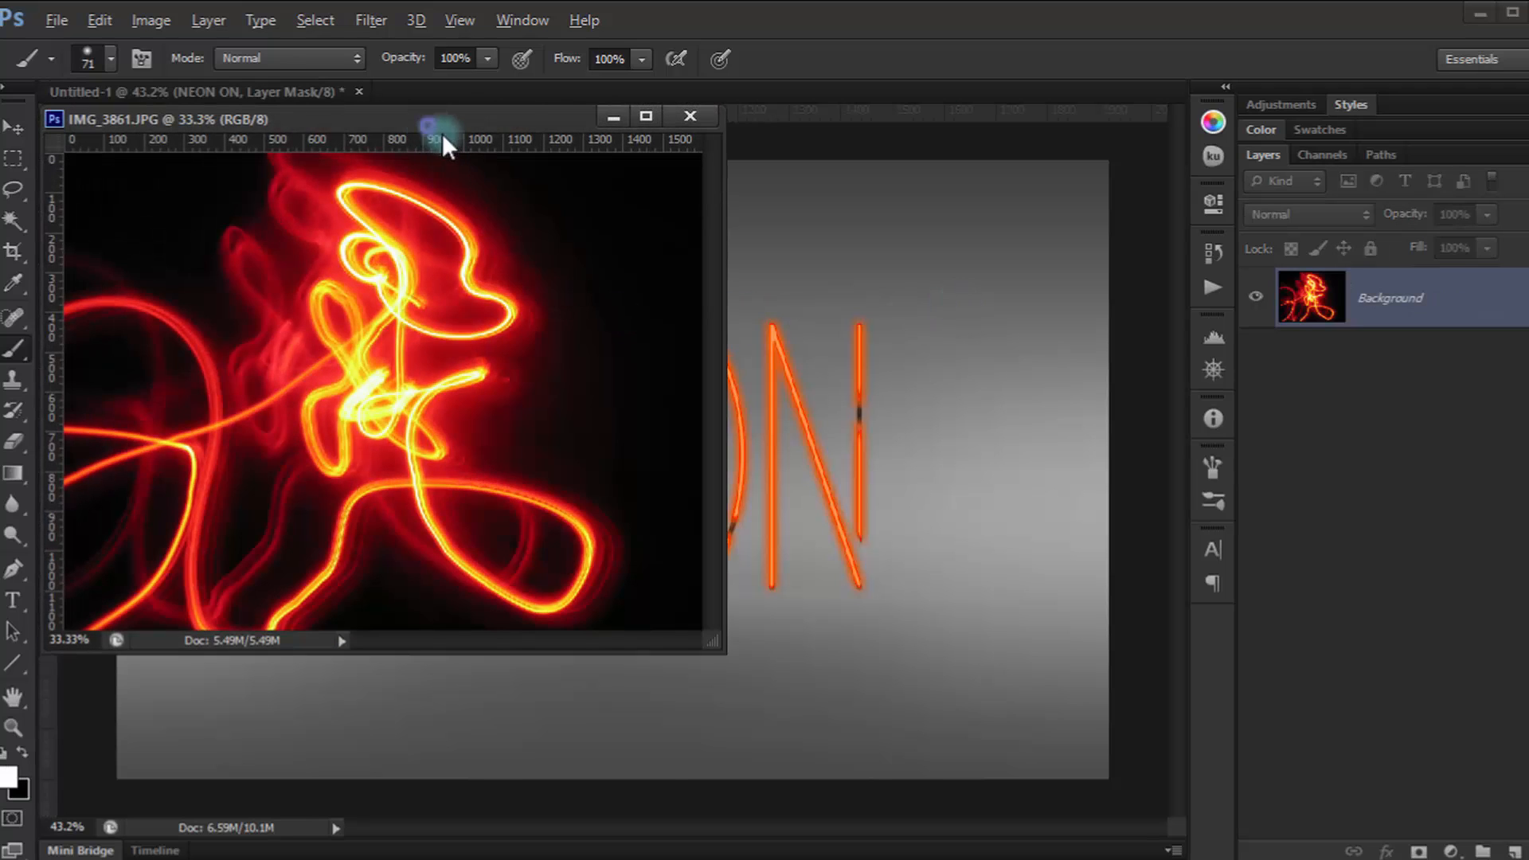
Copy the light texture image into the neon document, minimize the source image and position the copy over the NEON text.
drag(428, 125, 793, 260)
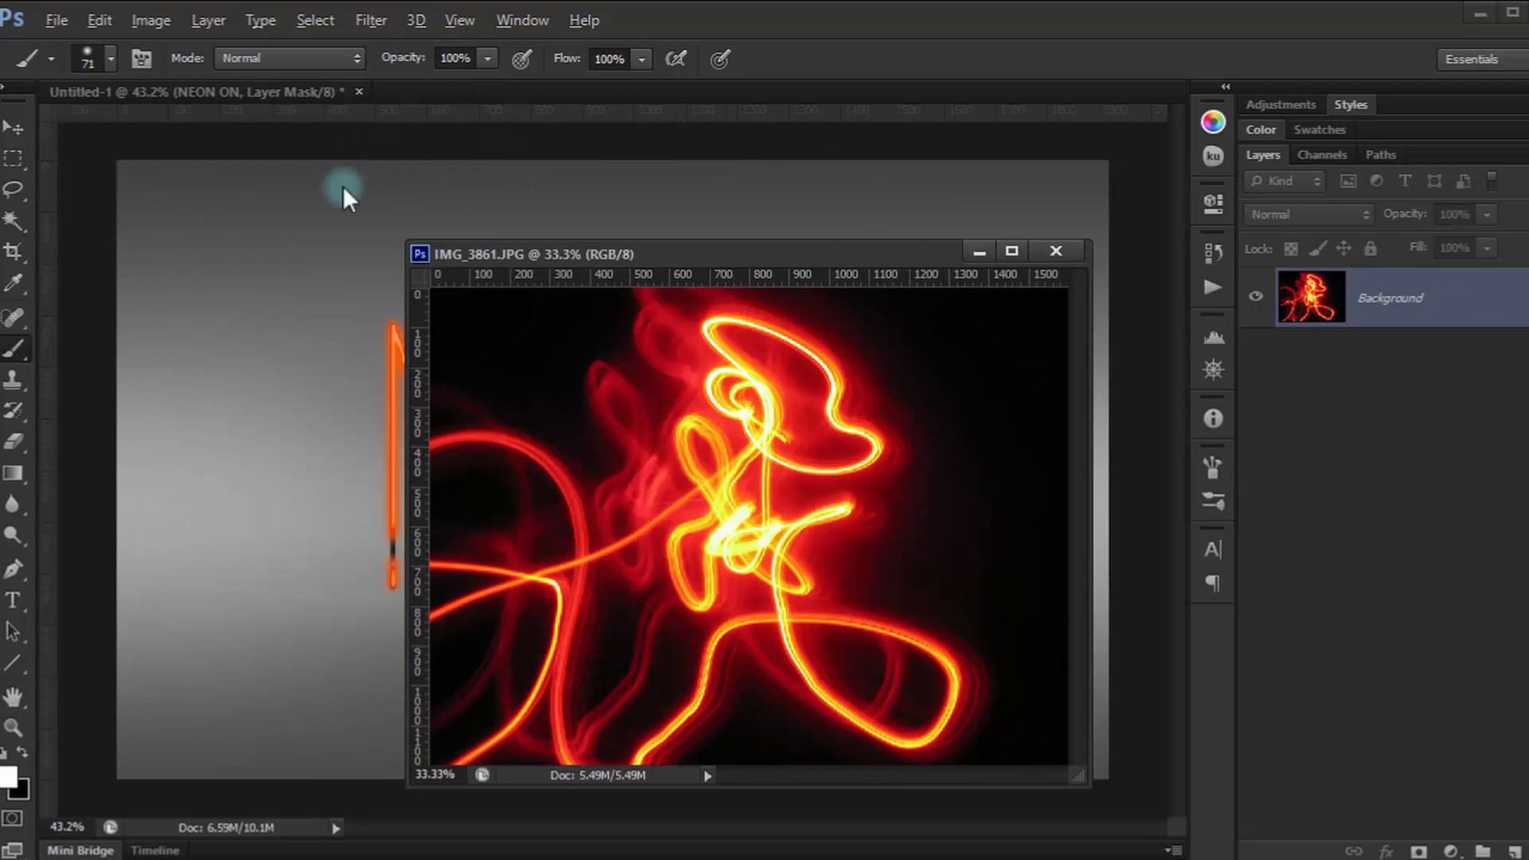
click(12, 126)
drag(661, 438, 296, 295)
click(986, 250)
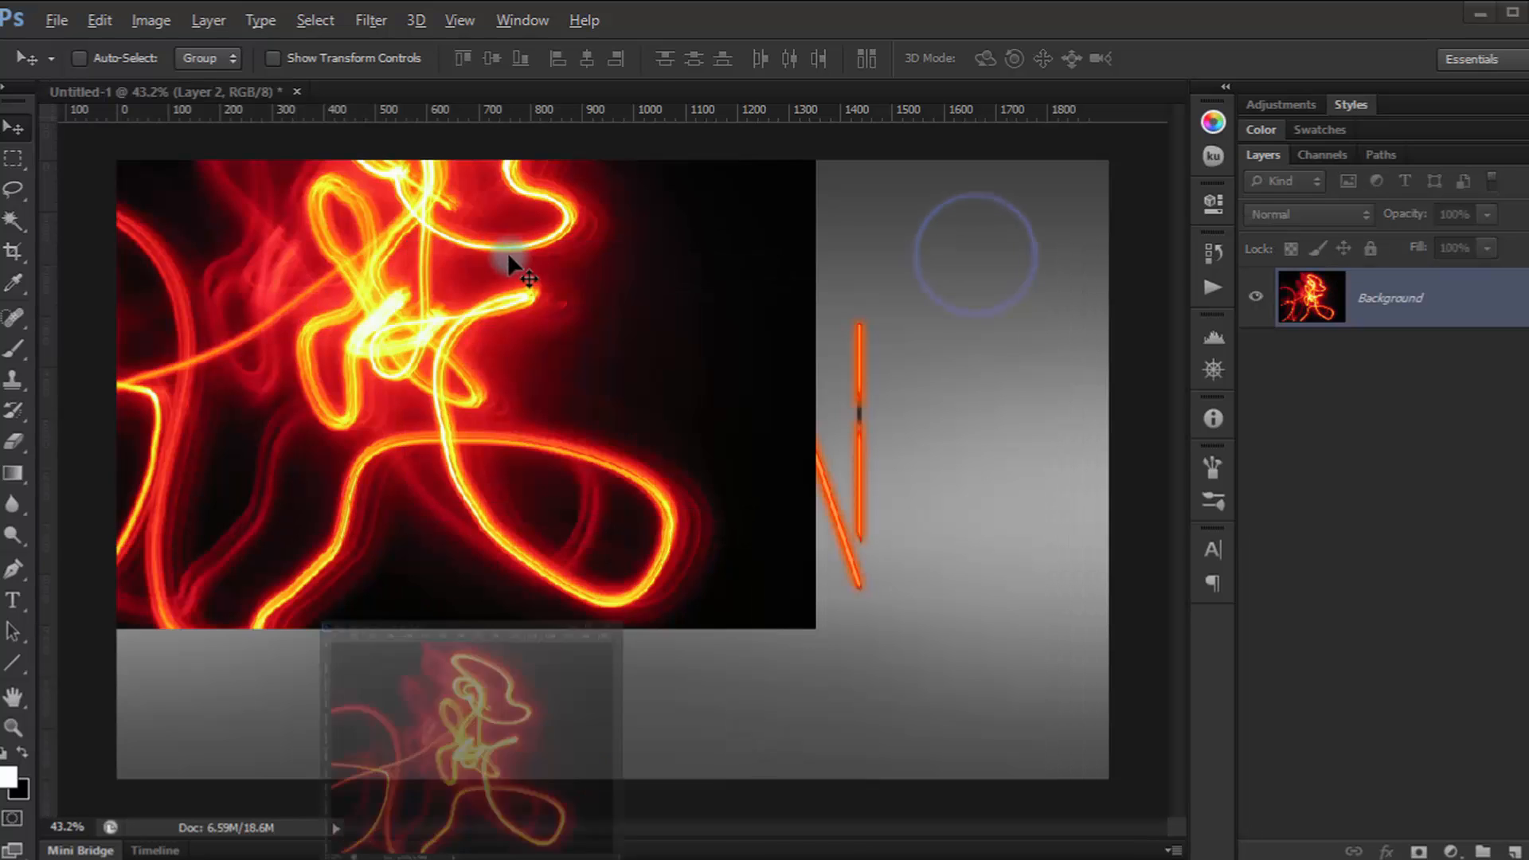
drag(676, 371, 684, 371)
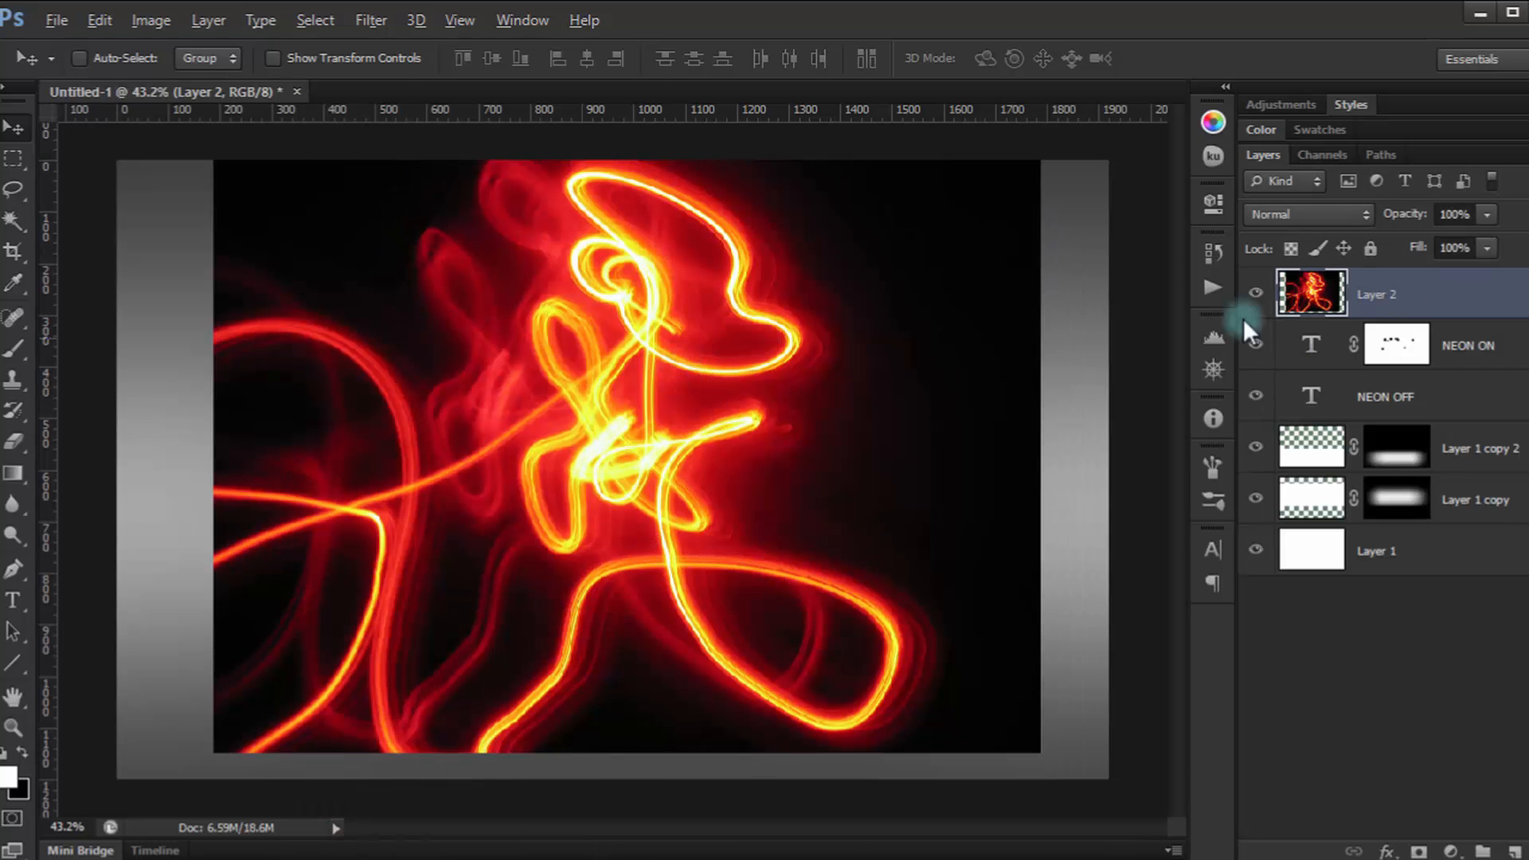
Set the light texture layer's blend mode to Screen and scale it about its centre to roughly 29%.
click(1297, 219)
click(1332, 426)
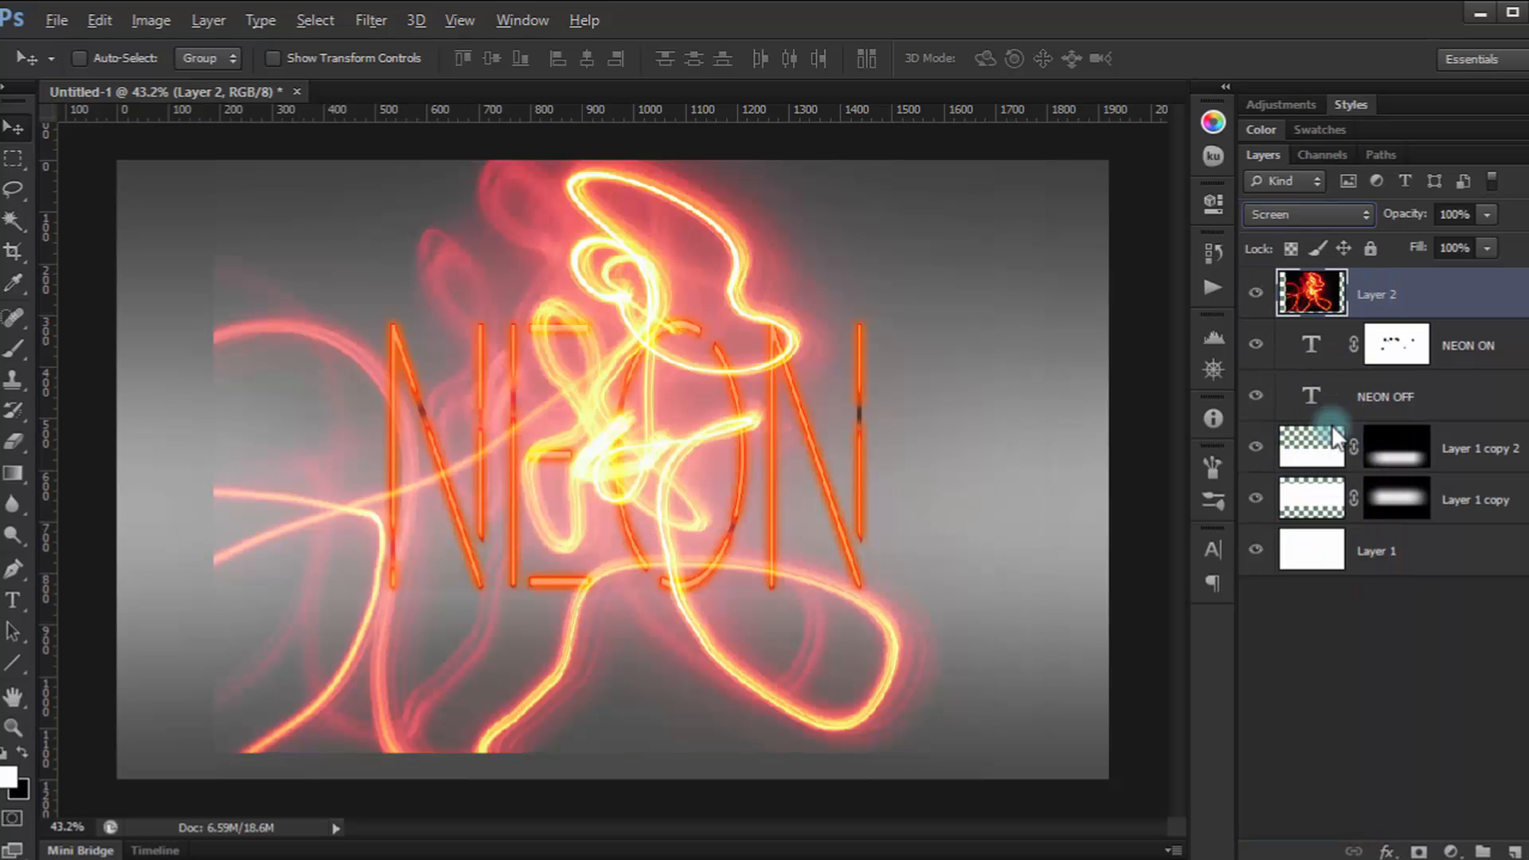
click(27, 132)
key(ctrl+t)
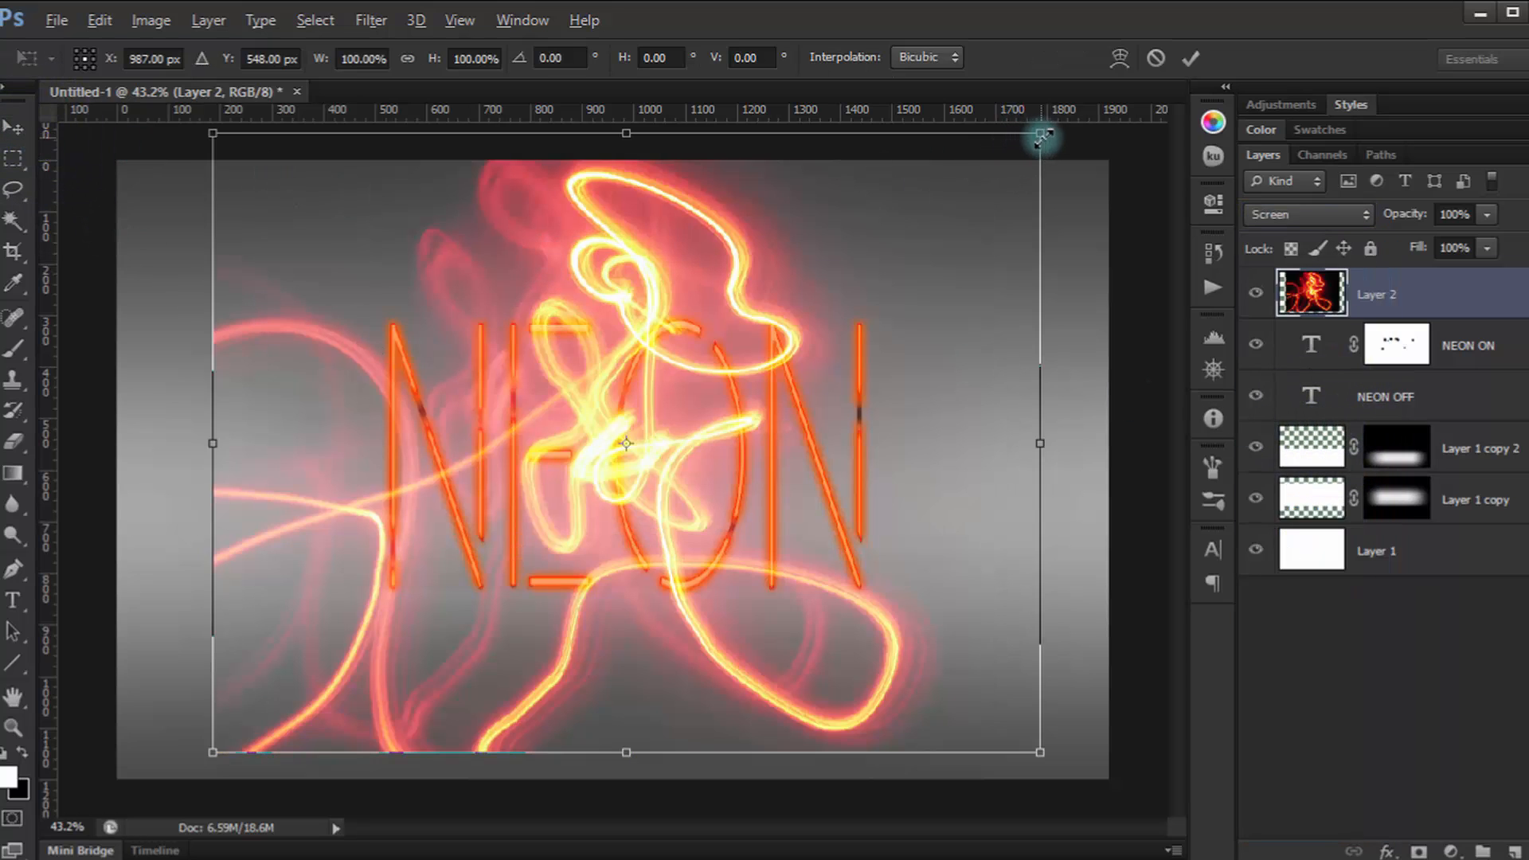
drag(1042, 137, 743, 351)
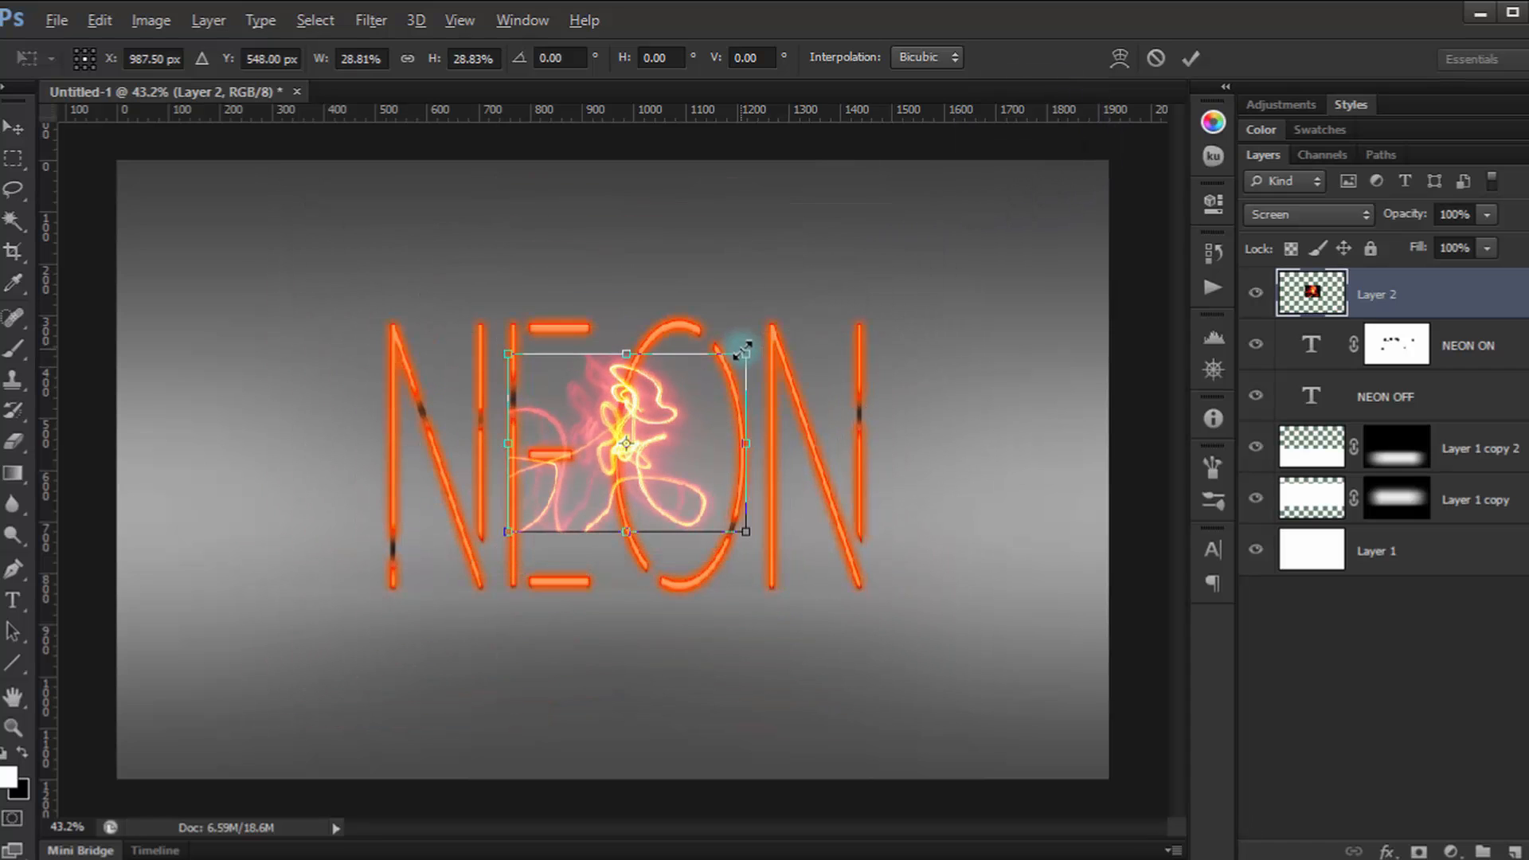
key(Return)
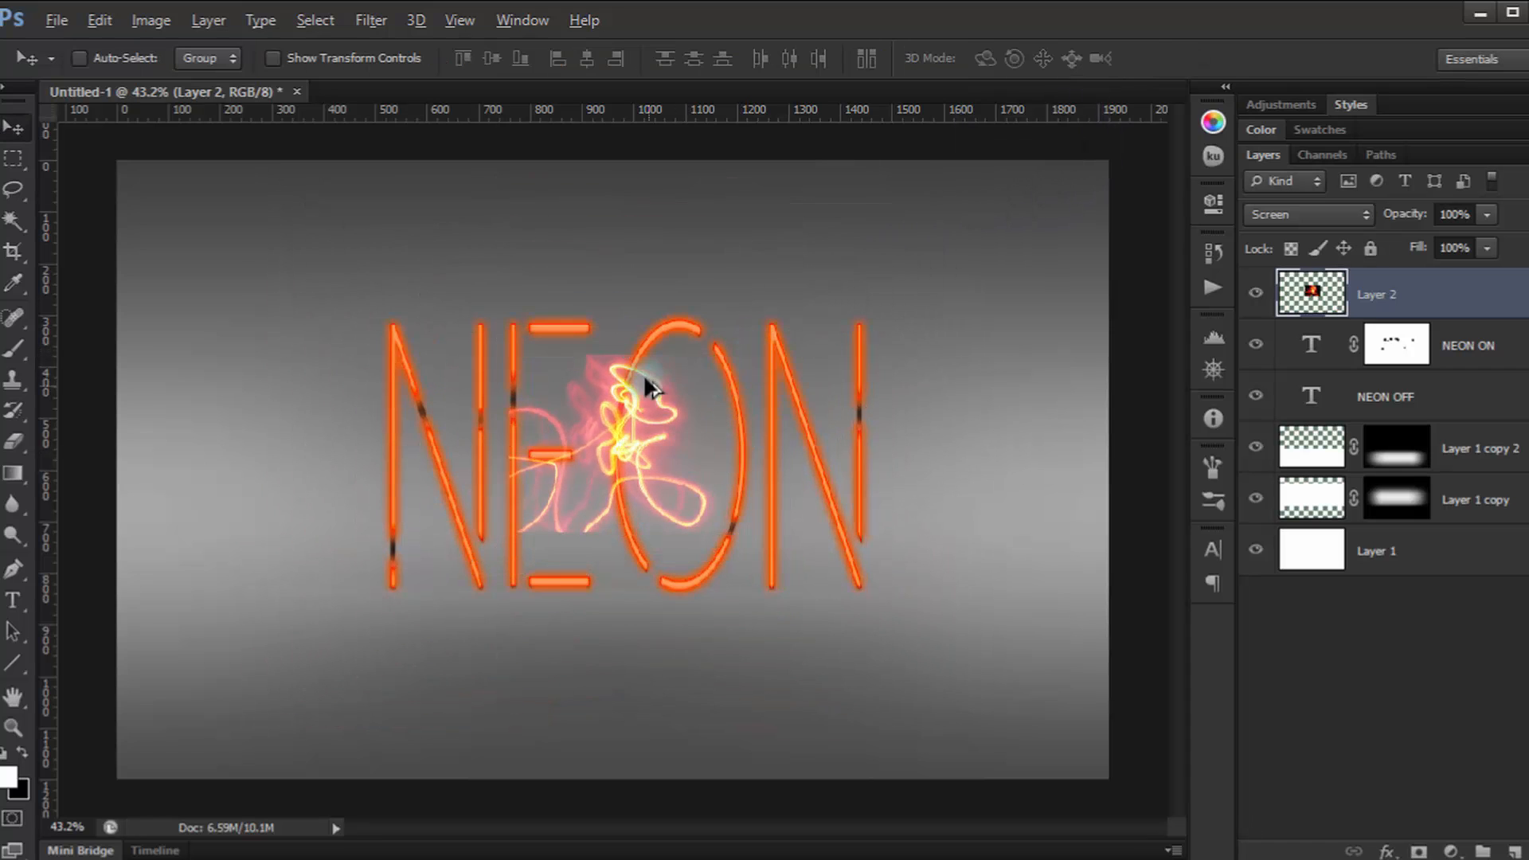
Move the light texture over the O's right side and the second N, and rotate it to about 51 degrees.
scroll(656, 434, up, 3)
key(ctrl+t)
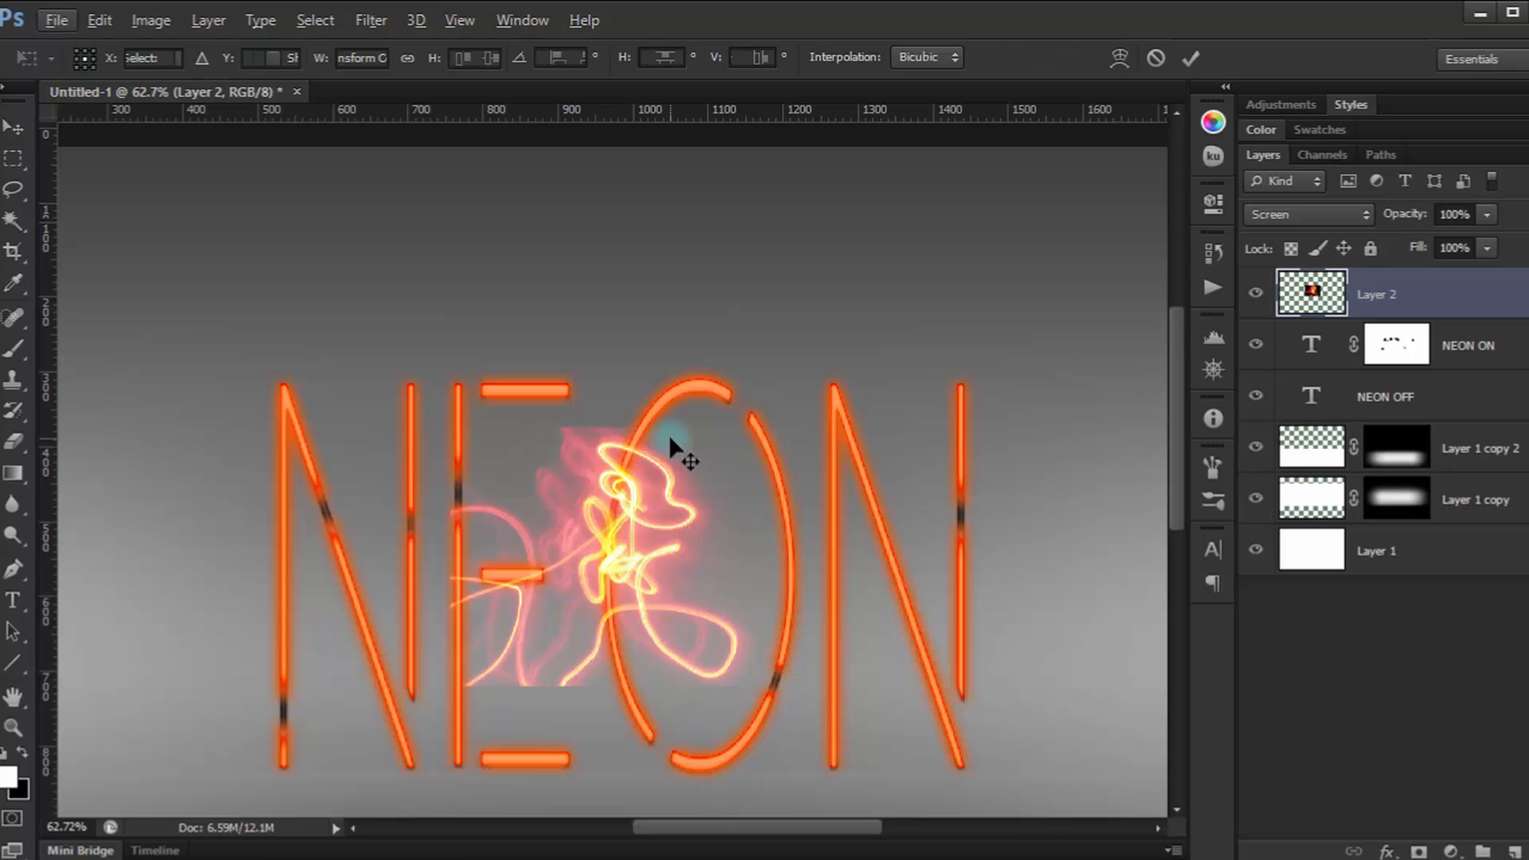
mouse_move(657, 544)
mouse_down()
mouse_move(834, 394)
mouse_move(838, 487)
mouse_move(814, 466)
mouse_move(824, 476)
mouse_up()
drag(967, 338, 979, 536)
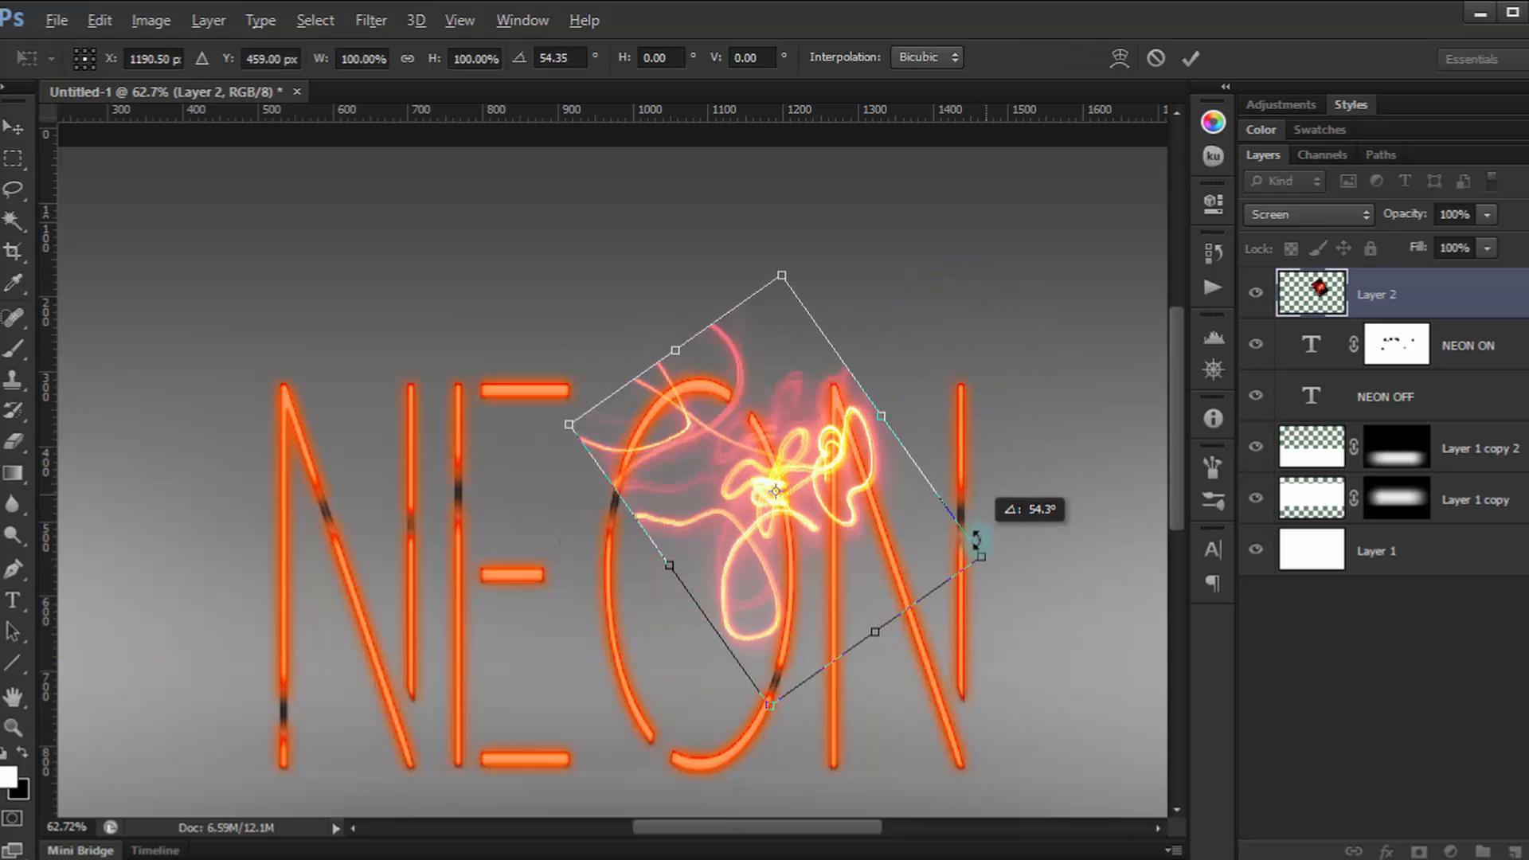
mouse_move(792, 481)
mouse_down()
mouse_move(763, 588)
mouse_move(734, 588)
mouse_move(720, 559)
mouse_move(733, 545)
mouse_up()
drag(929, 547, 853, 700)
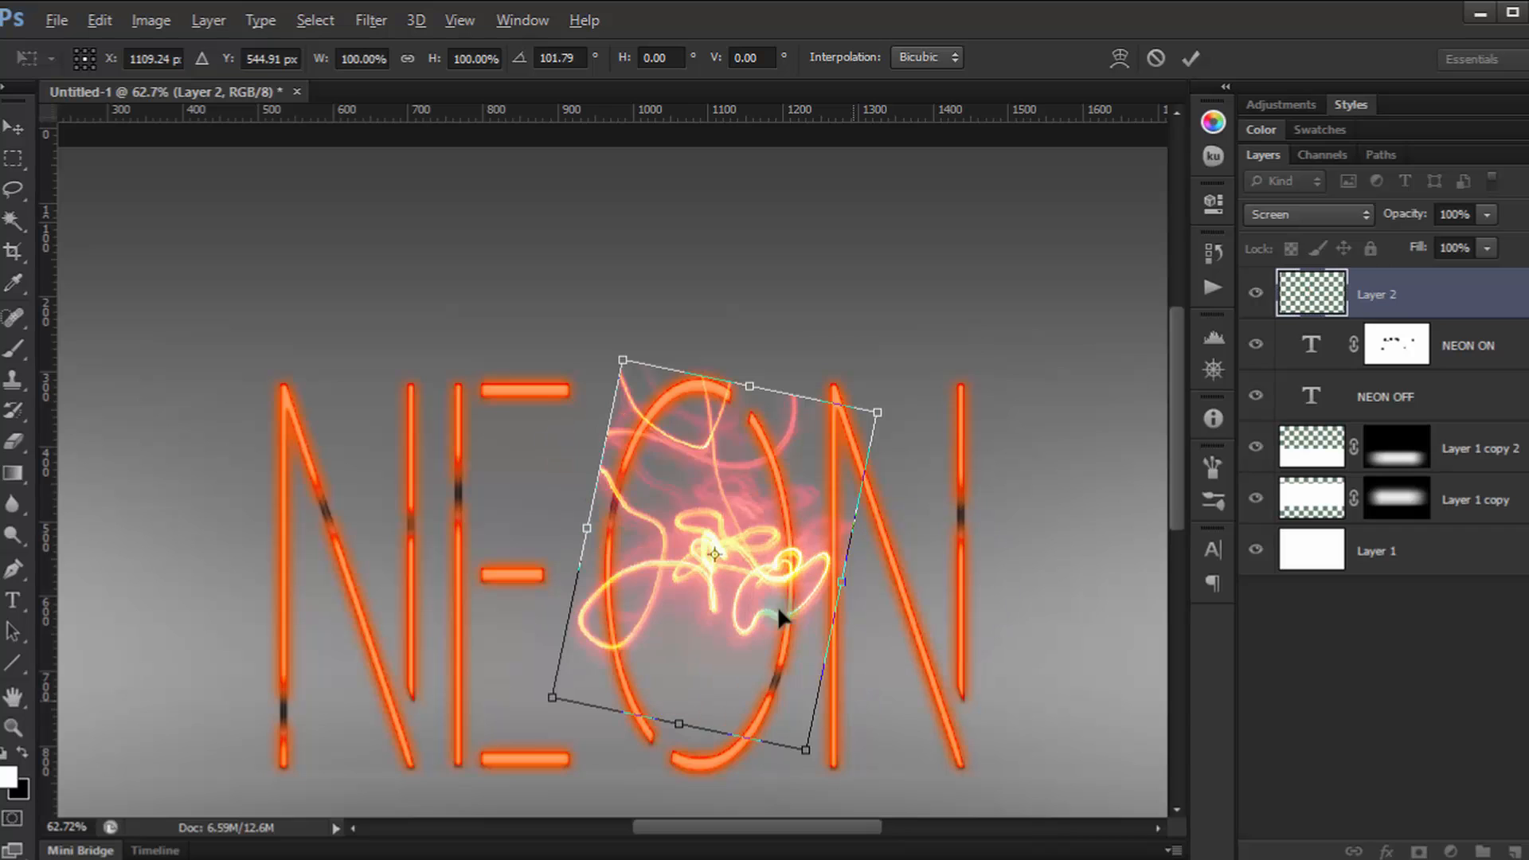
mouse_move(779, 611)
mouse_down()
mouse_move(673, 560)
mouse_move(736, 582)
mouse_move(758, 567)
mouse_move(753, 545)
mouse_up()
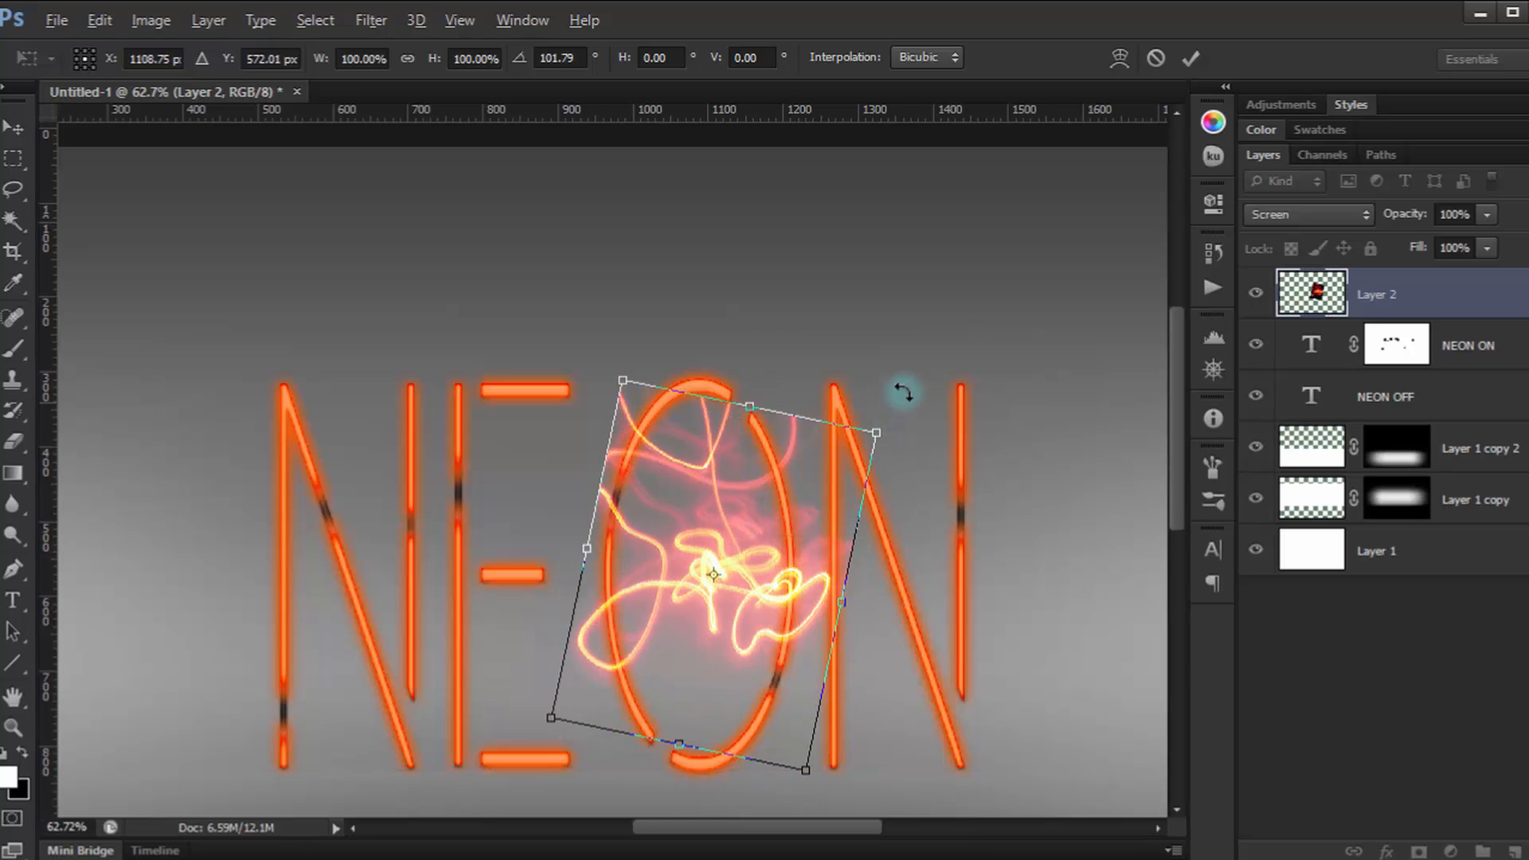
drag(881, 301, 810, 268)
drag(727, 607, 767, 623)
drag(921, 356, 887, 300)
drag(764, 553, 802, 526)
drag(881, 318, 832, 302)
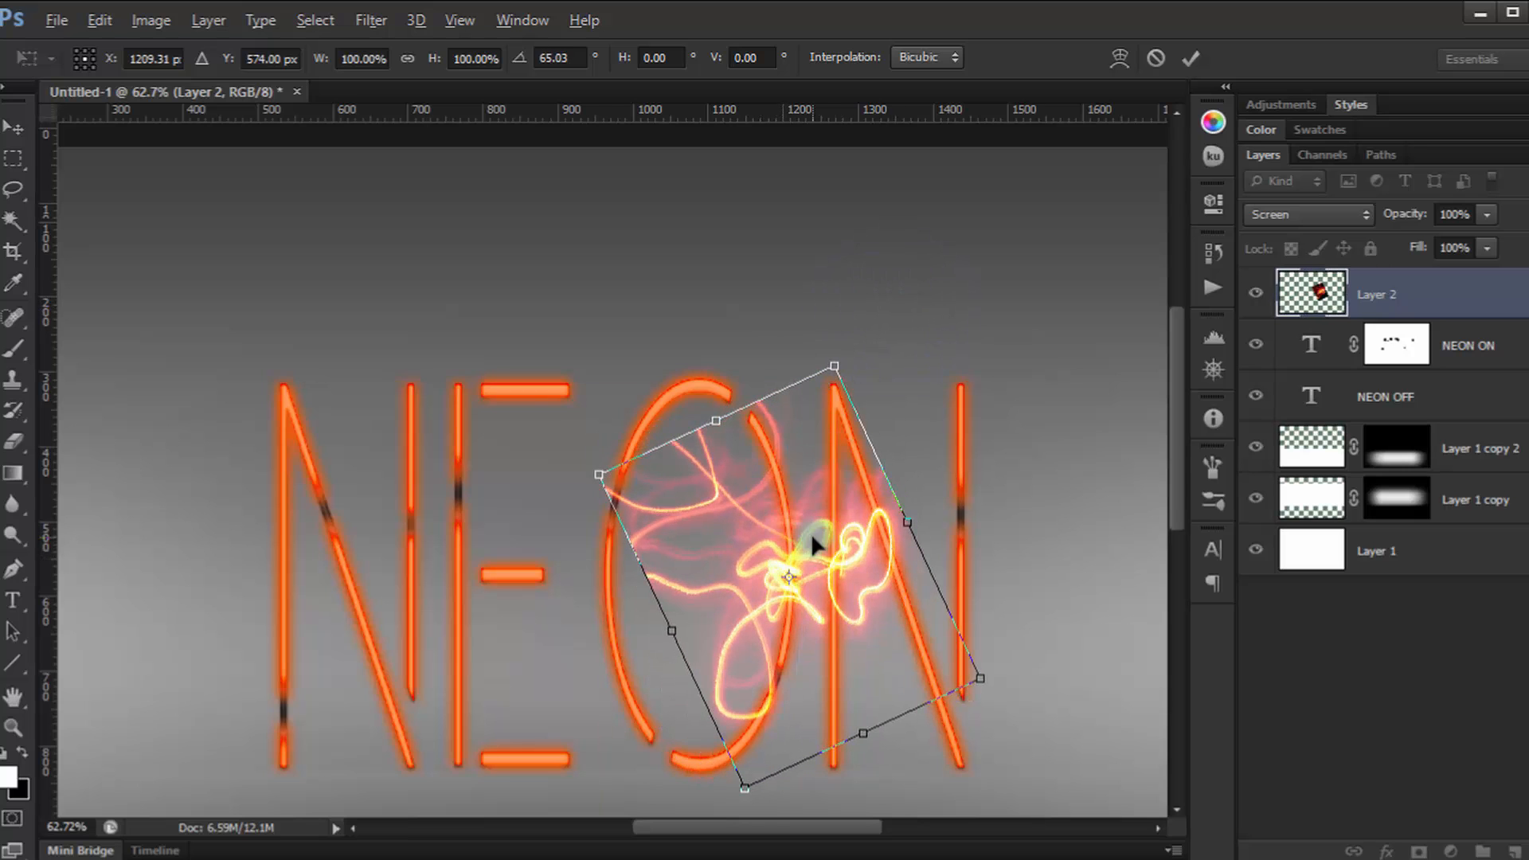
drag(806, 535, 809, 562)
drag(924, 329, 876, 328)
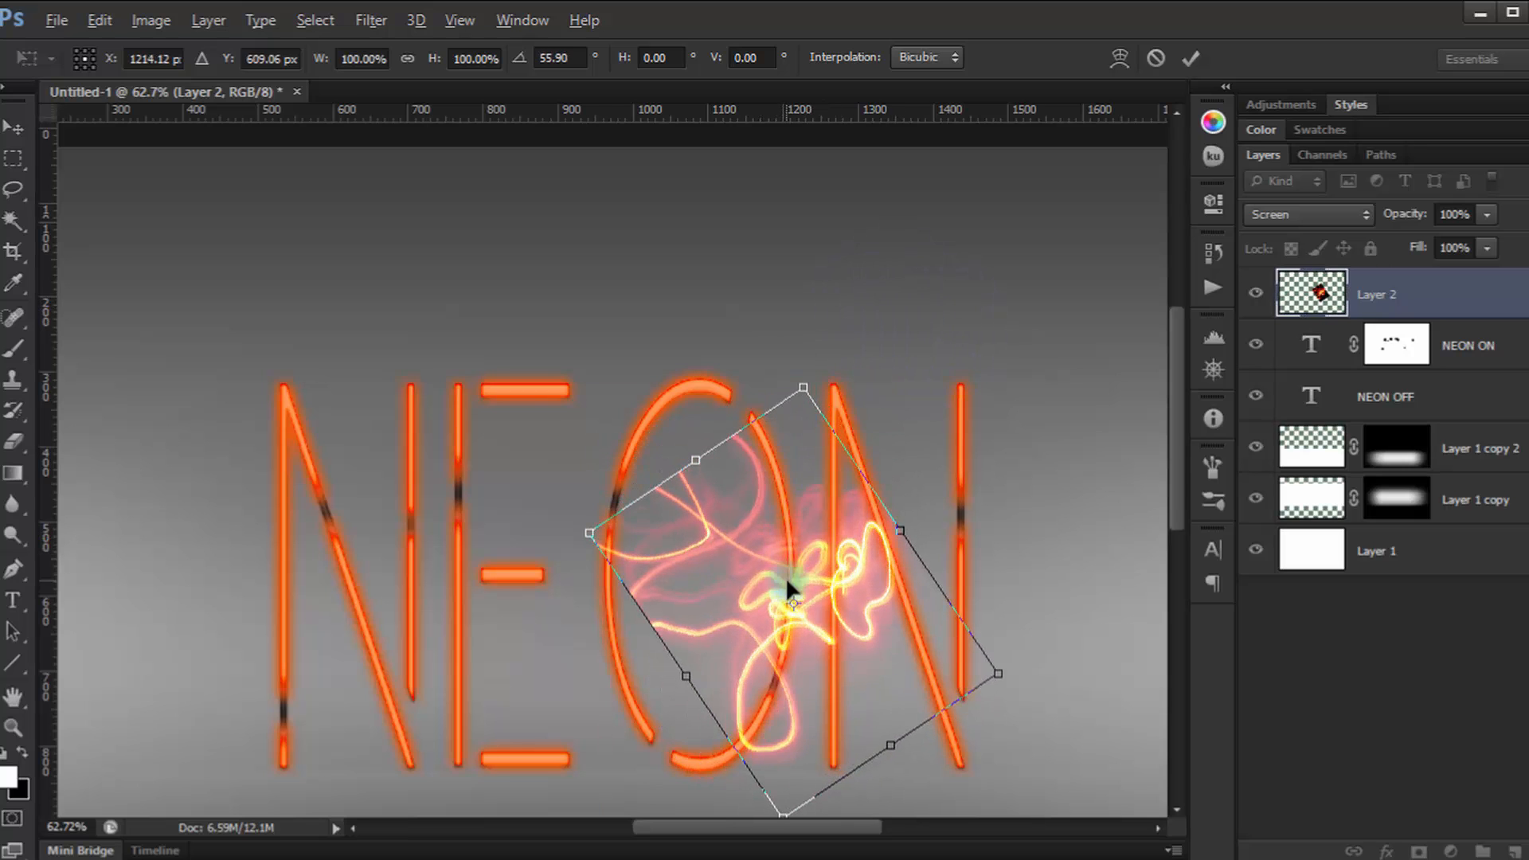
drag(786, 576, 786, 539)
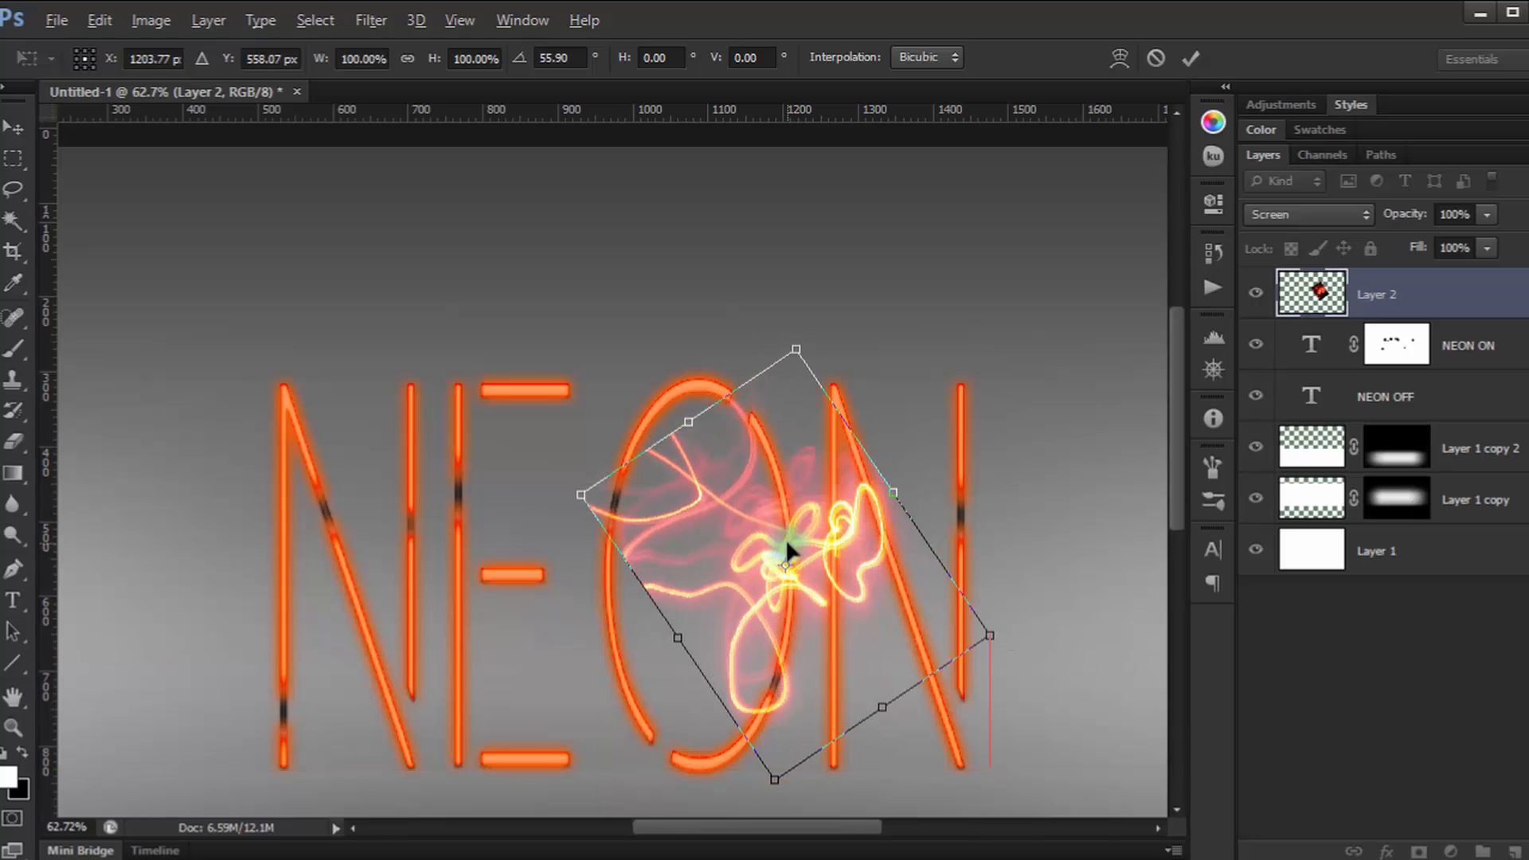
drag(881, 303, 874, 304)
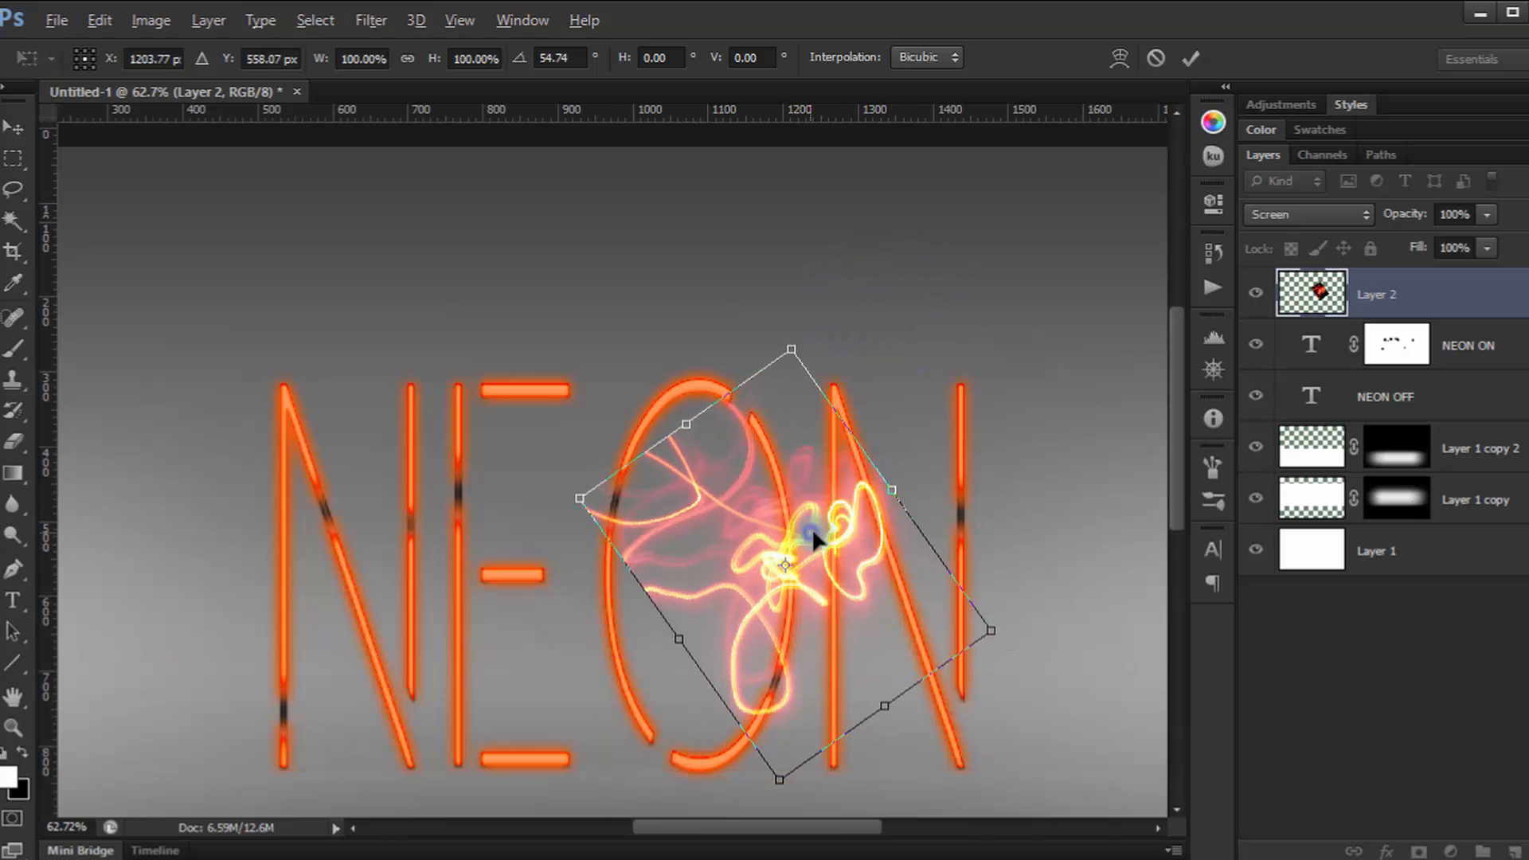
drag(814, 535, 814, 519)
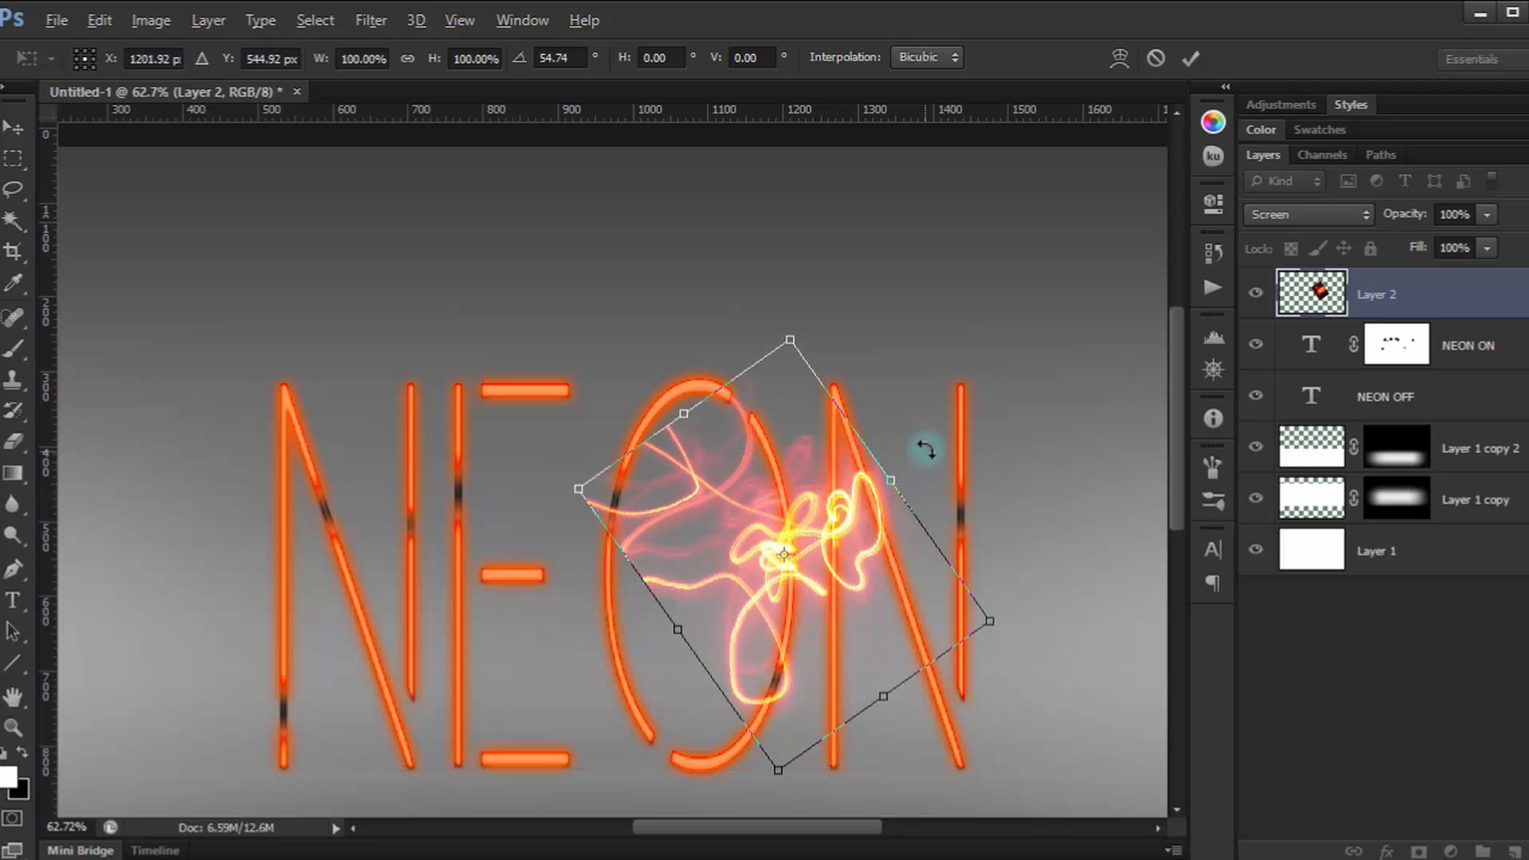
drag(1109, 558, 1103, 540)
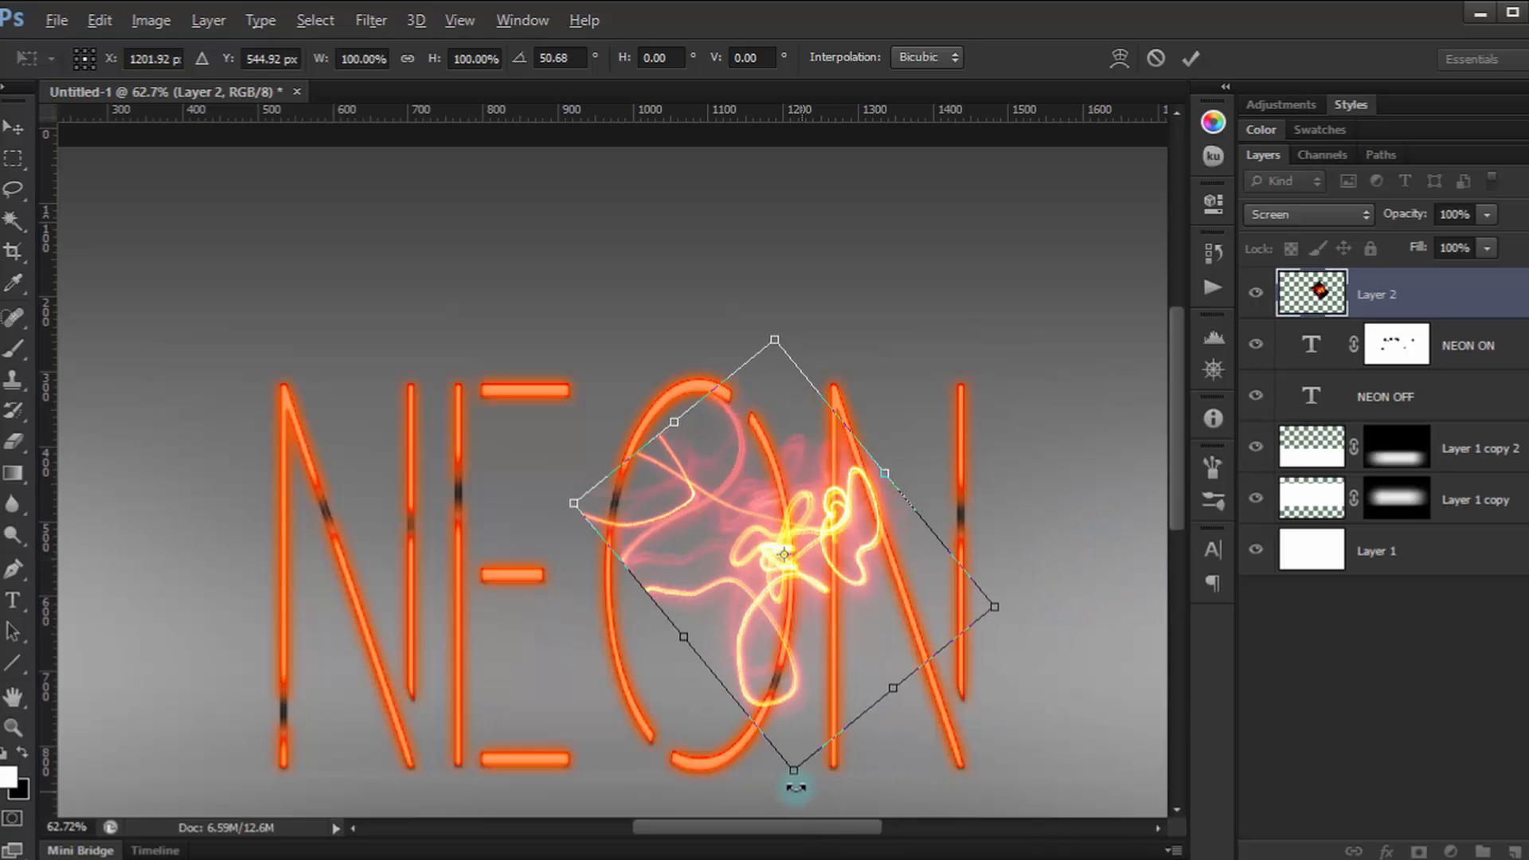
Enlarge the rotated light texture to about 109% and reposition it across the O's right curve and the second N.
drag(798, 776, 810, 808)
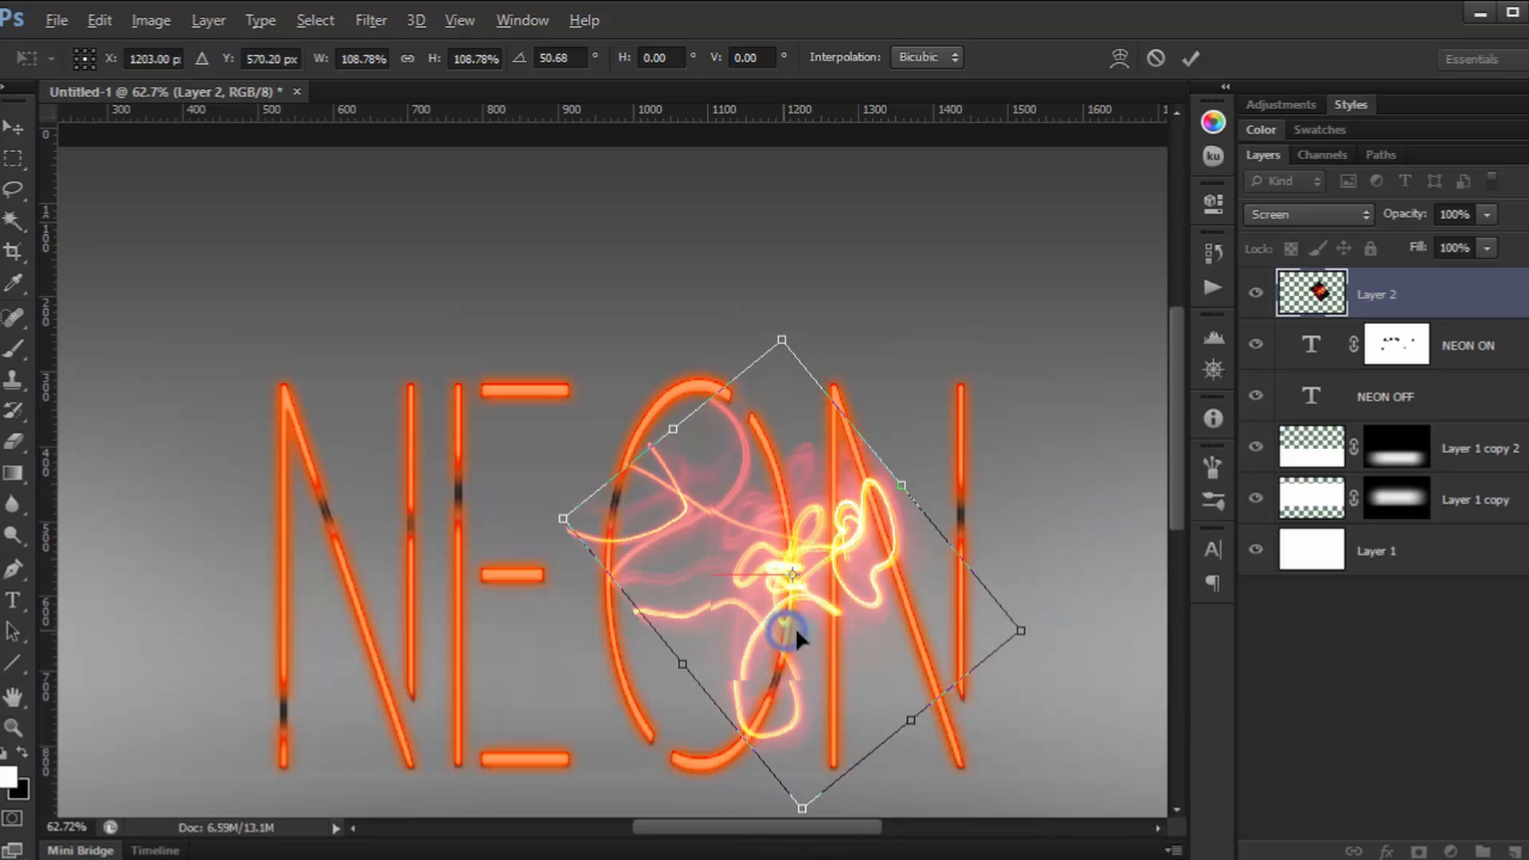
drag(788, 627, 795, 615)
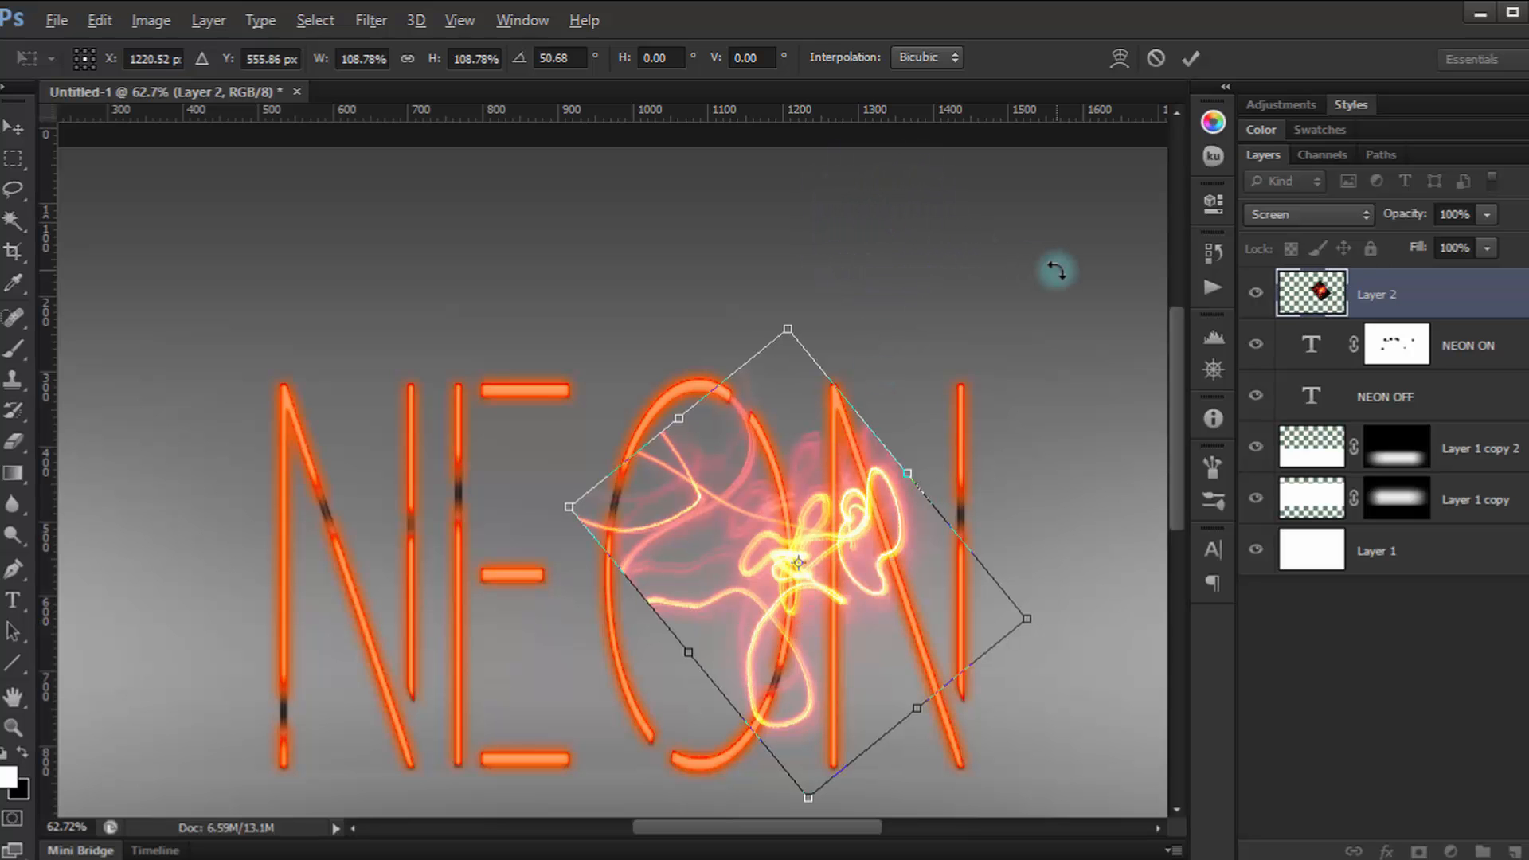
key(Return)
Reorder the light texture's Layer 2 so it sits directly below the NEON OFF layer.
scroll(814, 457, up, 5)
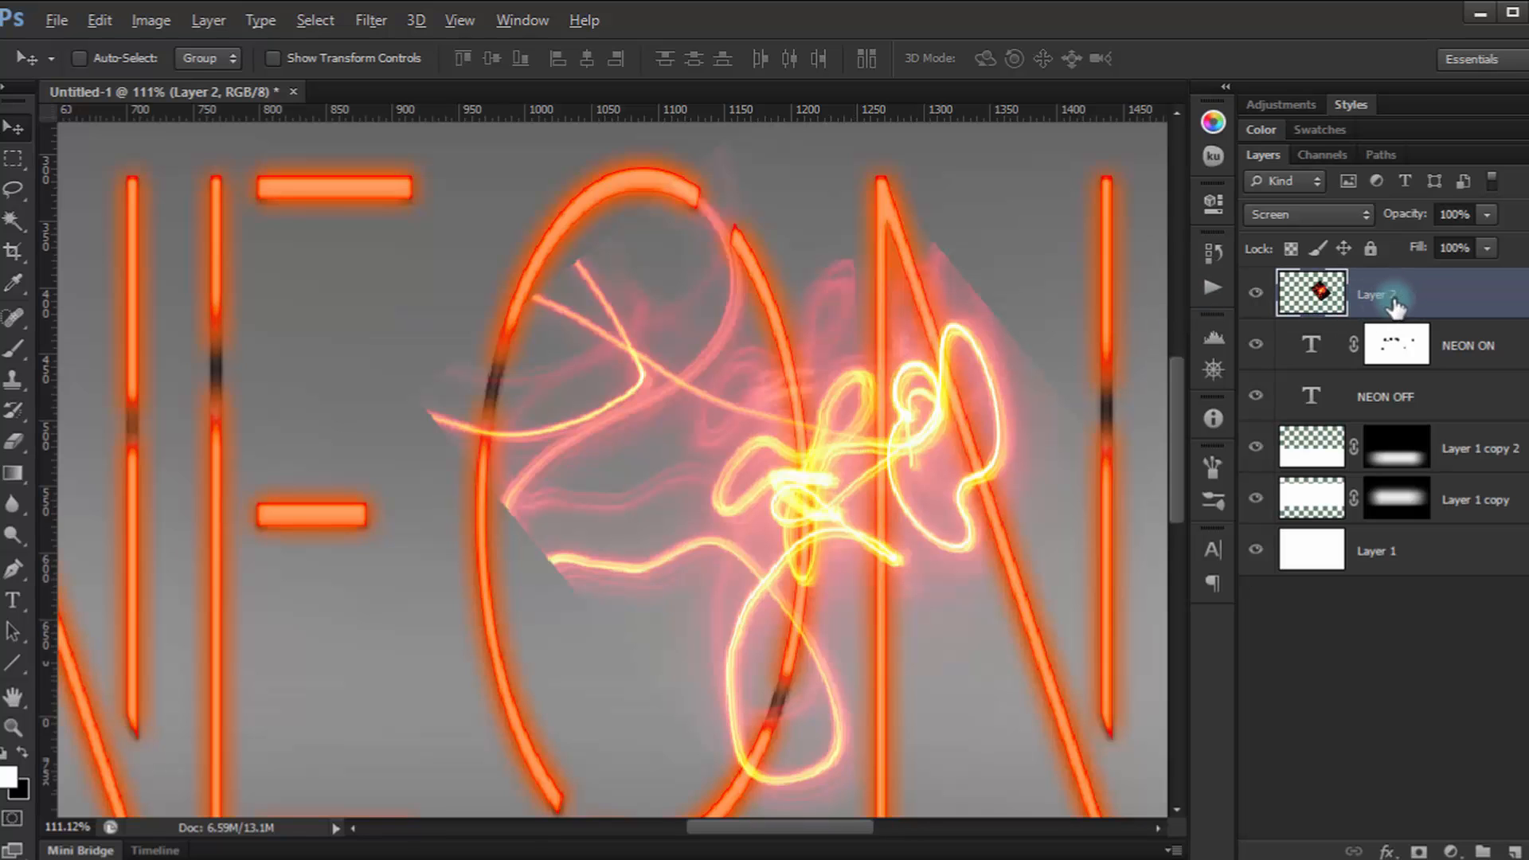
drag(1395, 302, 1374, 406)
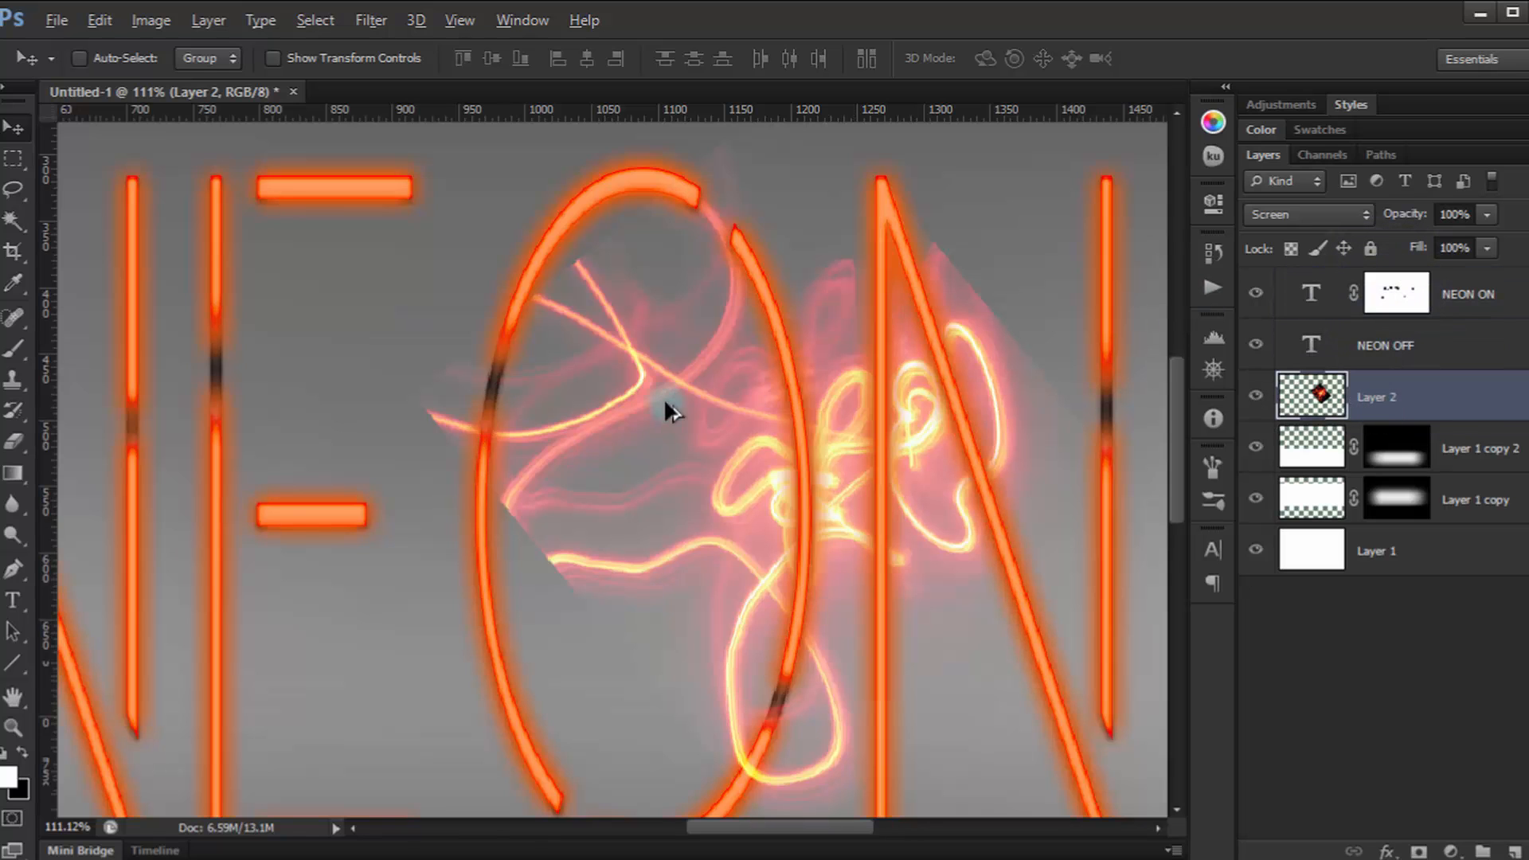
scroll(669, 410, up, 3)
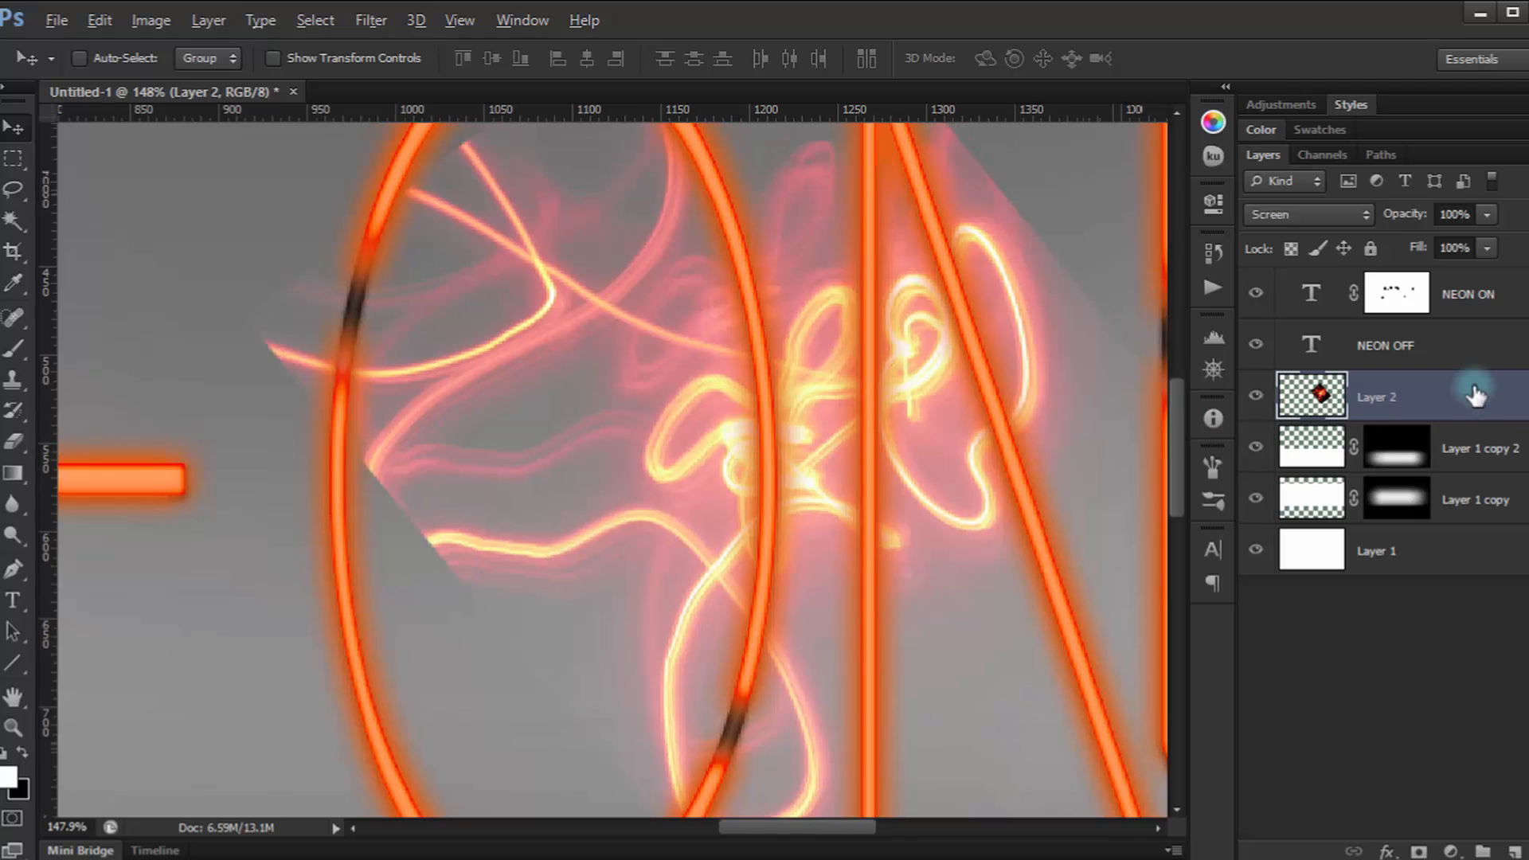
Ready the Brush tool with 53% opacity and 60% flow.
click(1414, 307)
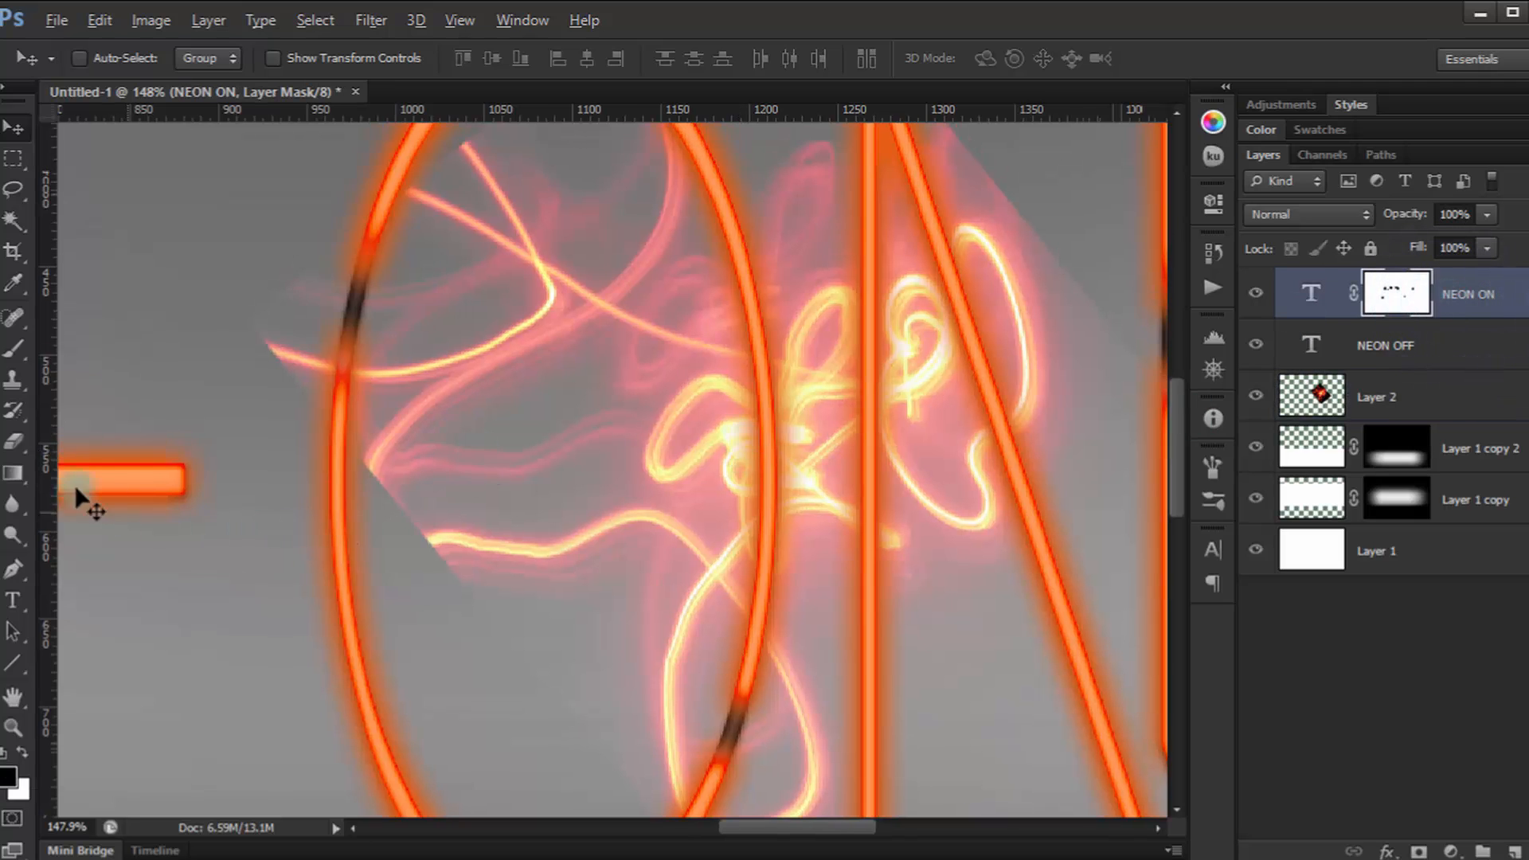
drag(435, 392, 562, 567)
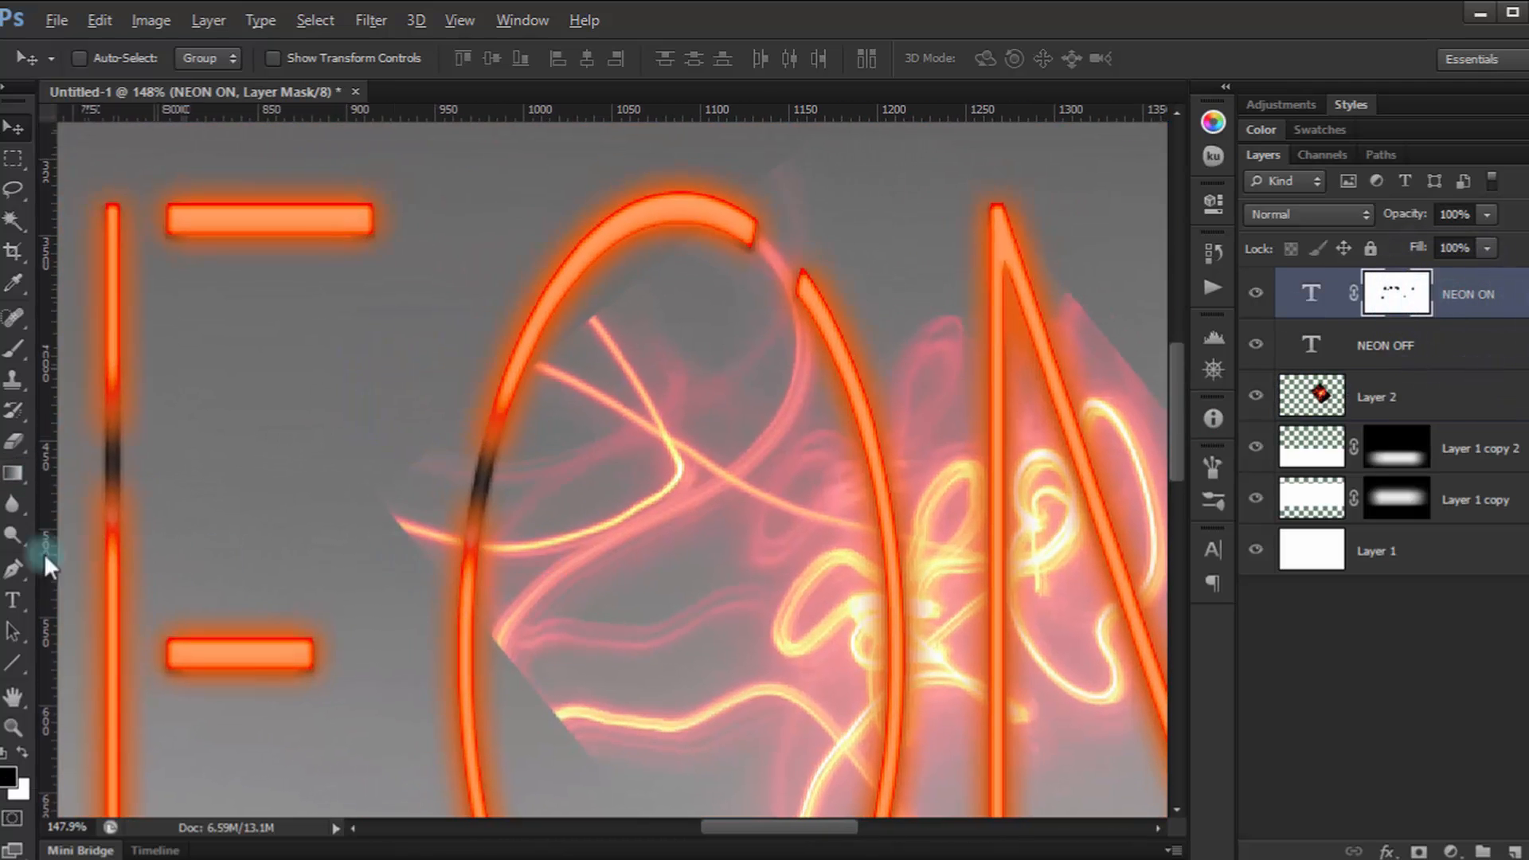
click(15, 349)
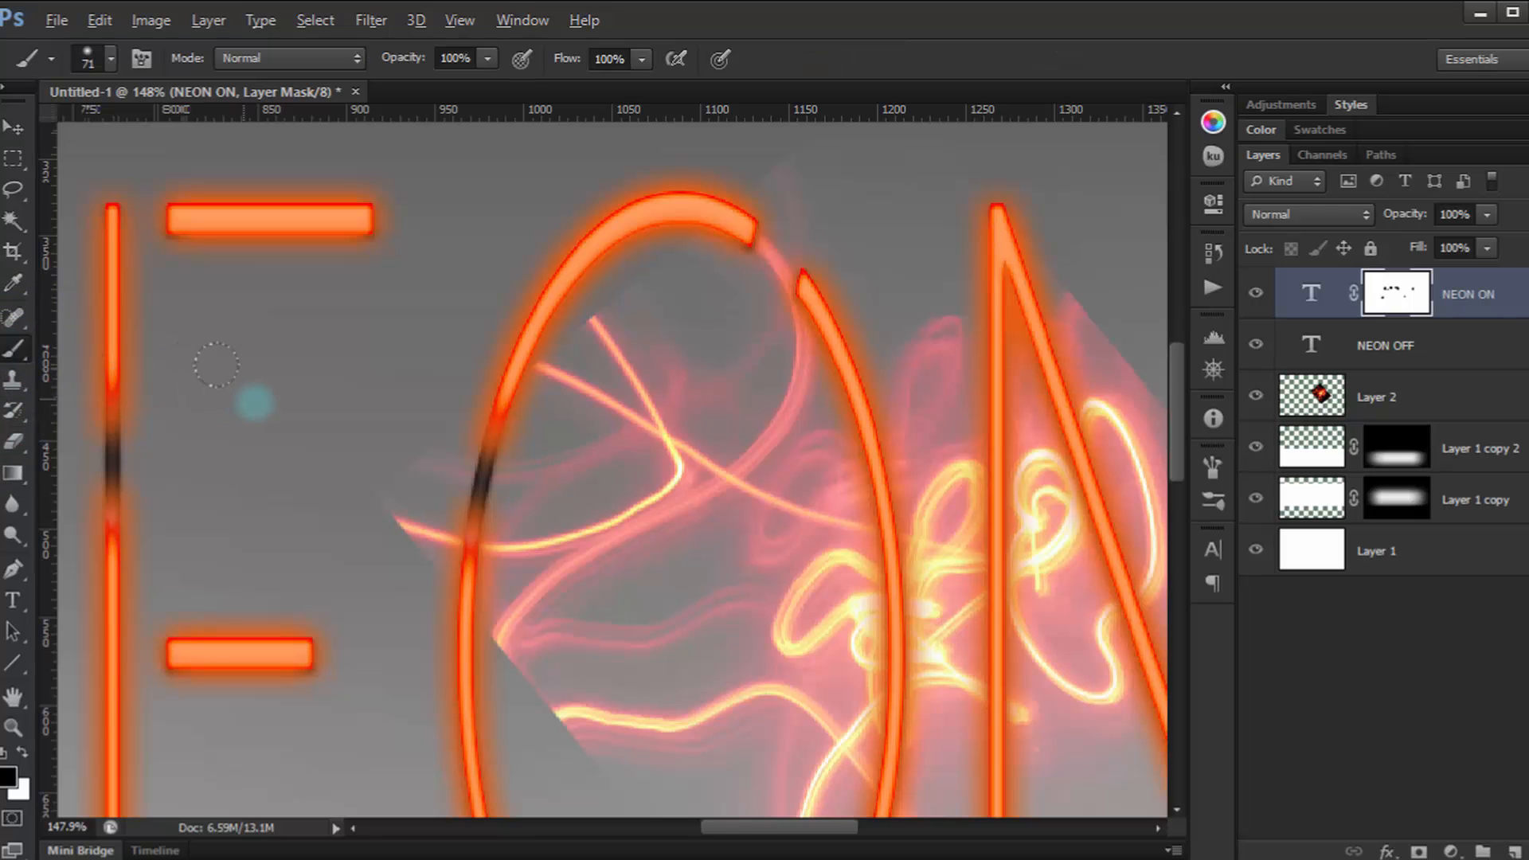
right_click(542, 233)
drag(567, 58, 526, 72)
drag(403, 58, 376, 70)
scroll(572, 414, up, 1)
scroll(502, 307, up, 1)
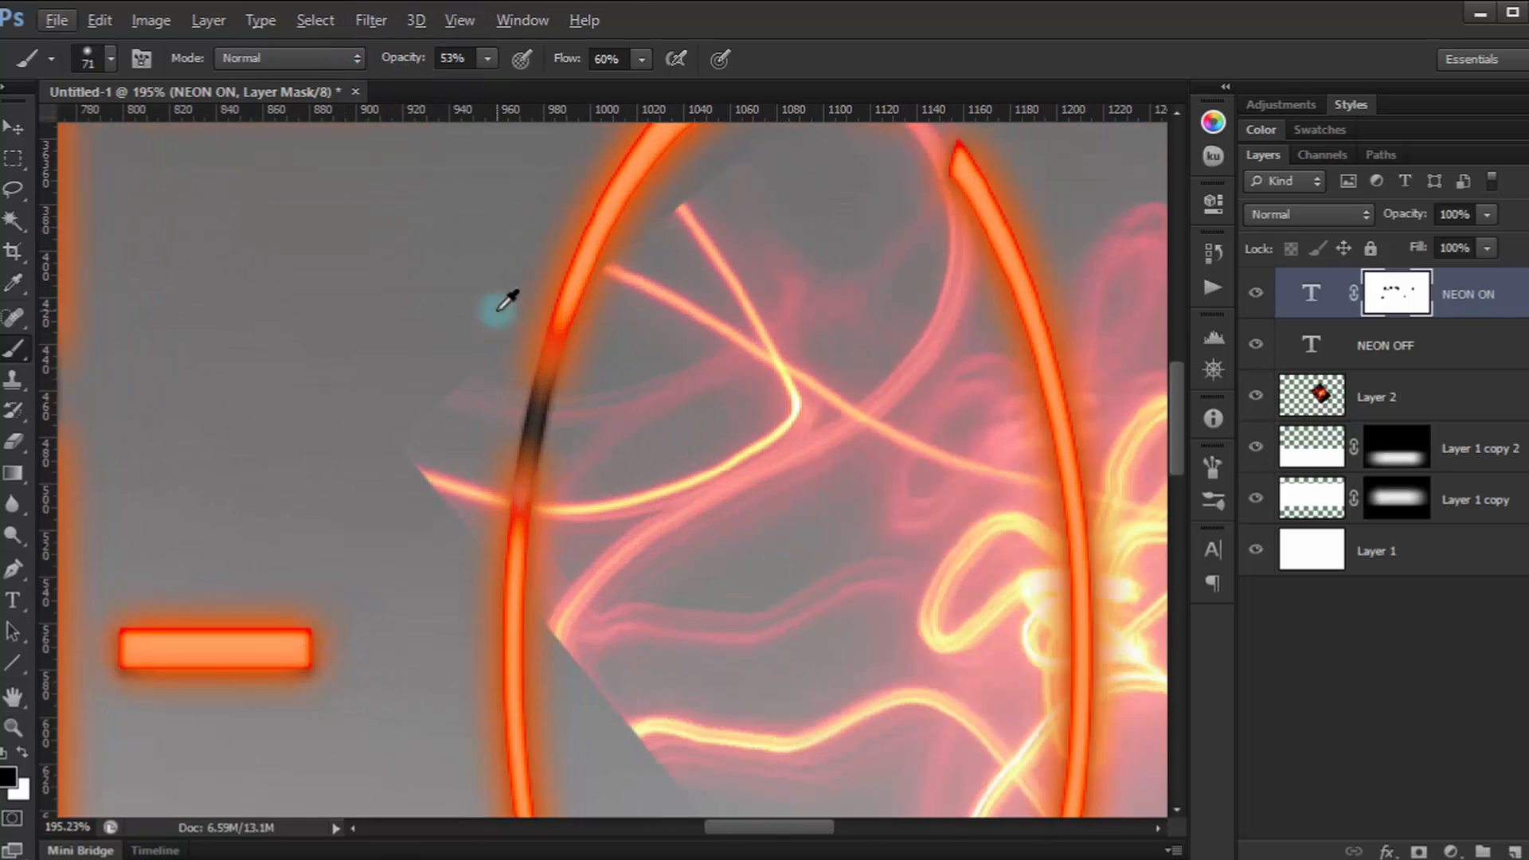
Add a layer mask to Layer 2 and paint black to fade the light texture's hard edges at the O's upper left and top.
click(1504, 398)
click(1420, 850)
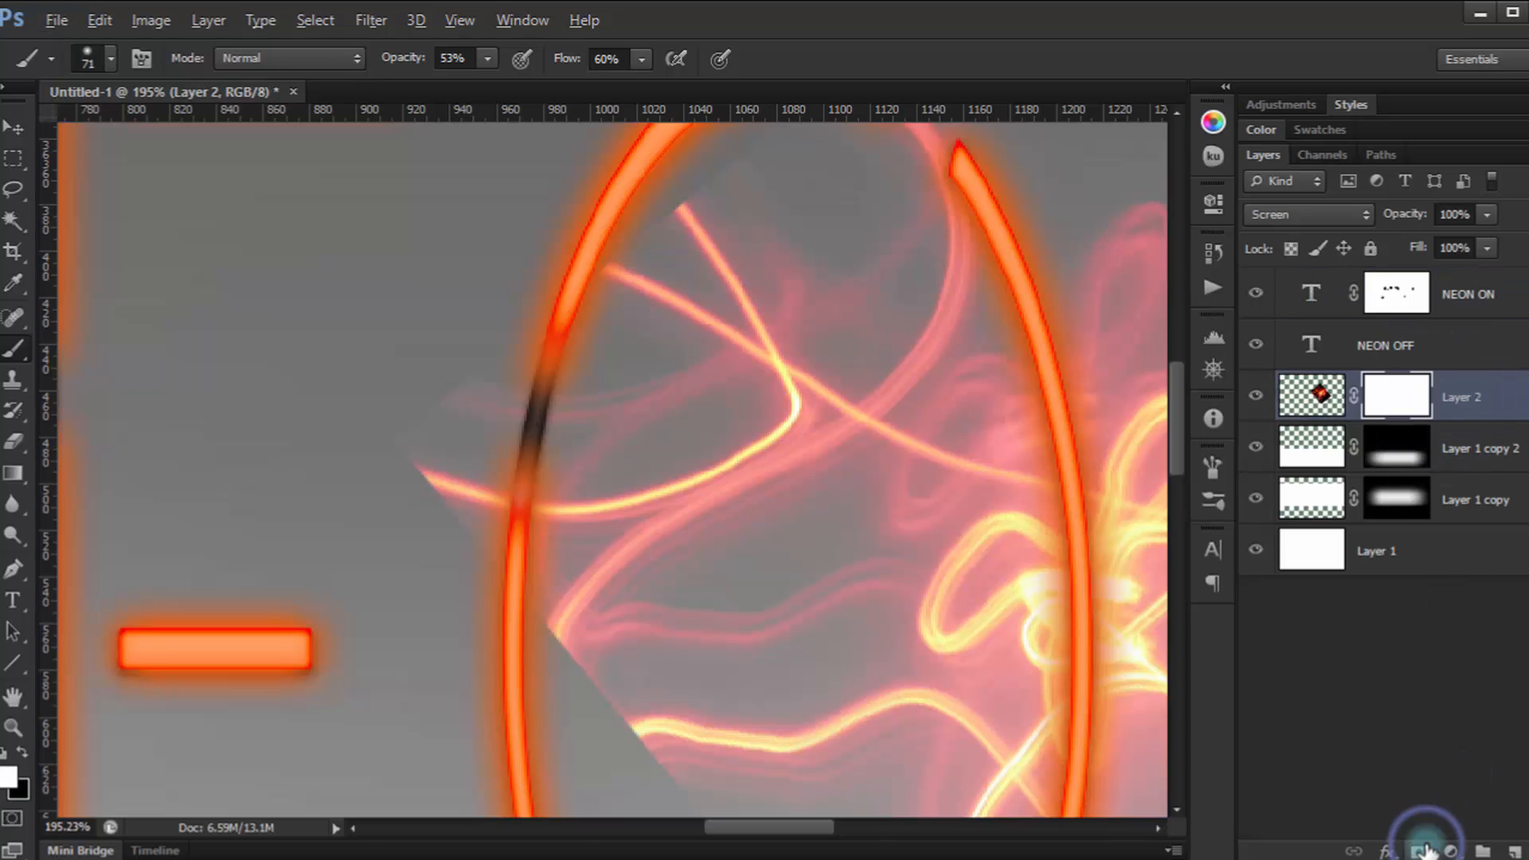
mouse_move(416, 409)
mouse_down()
mouse_move(435, 358)
mouse_move(418, 536)
mouse_move(421, 401)
mouse_up()
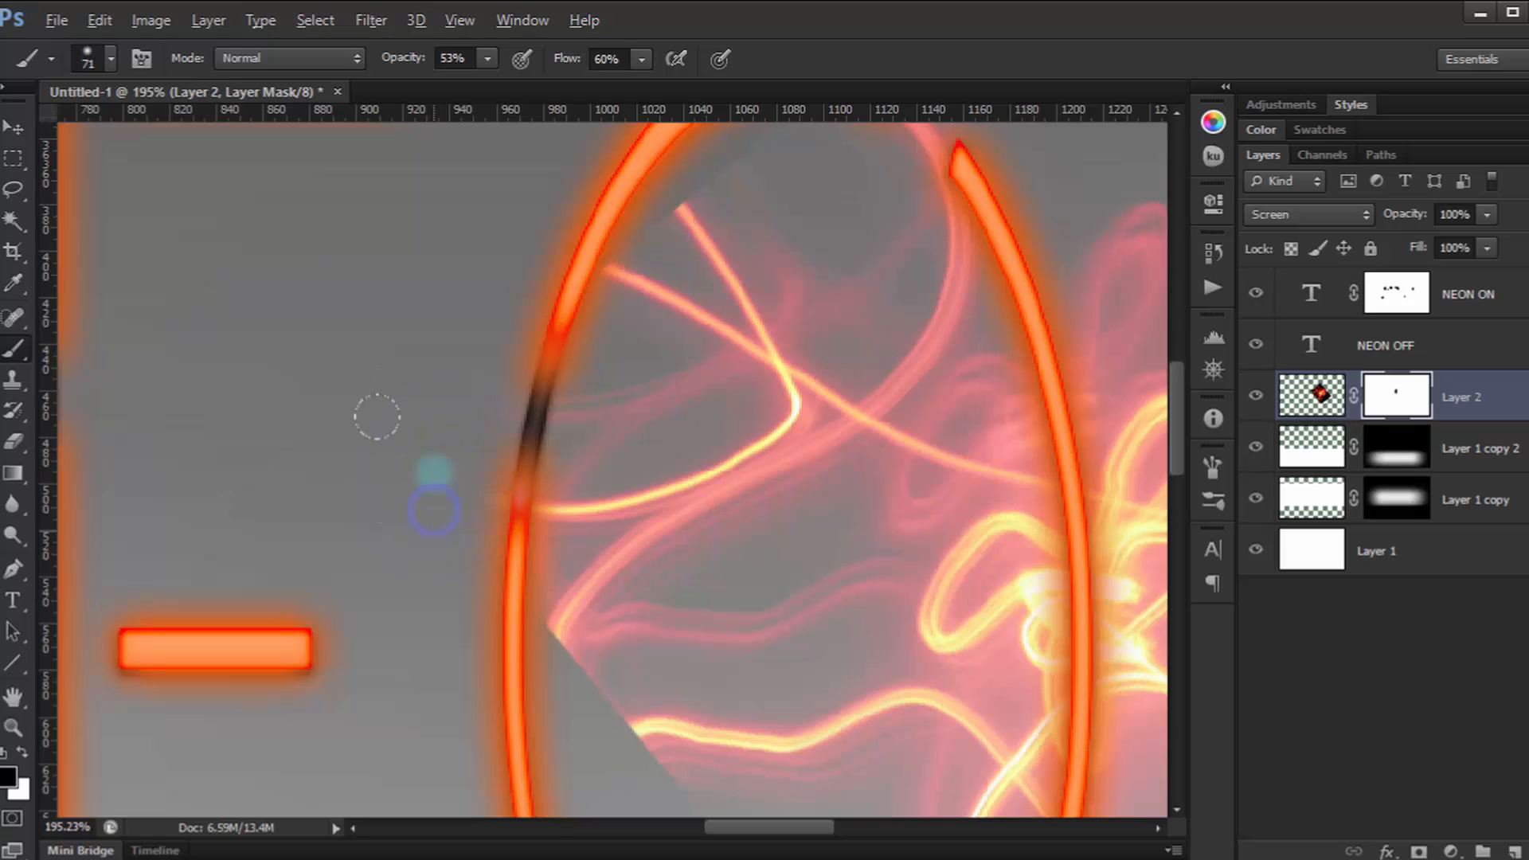
mouse_move(617, 206)
mouse_down()
mouse_move(440, 575)
mouse_move(450, 586)
mouse_move(407, 596)
mouse_up()
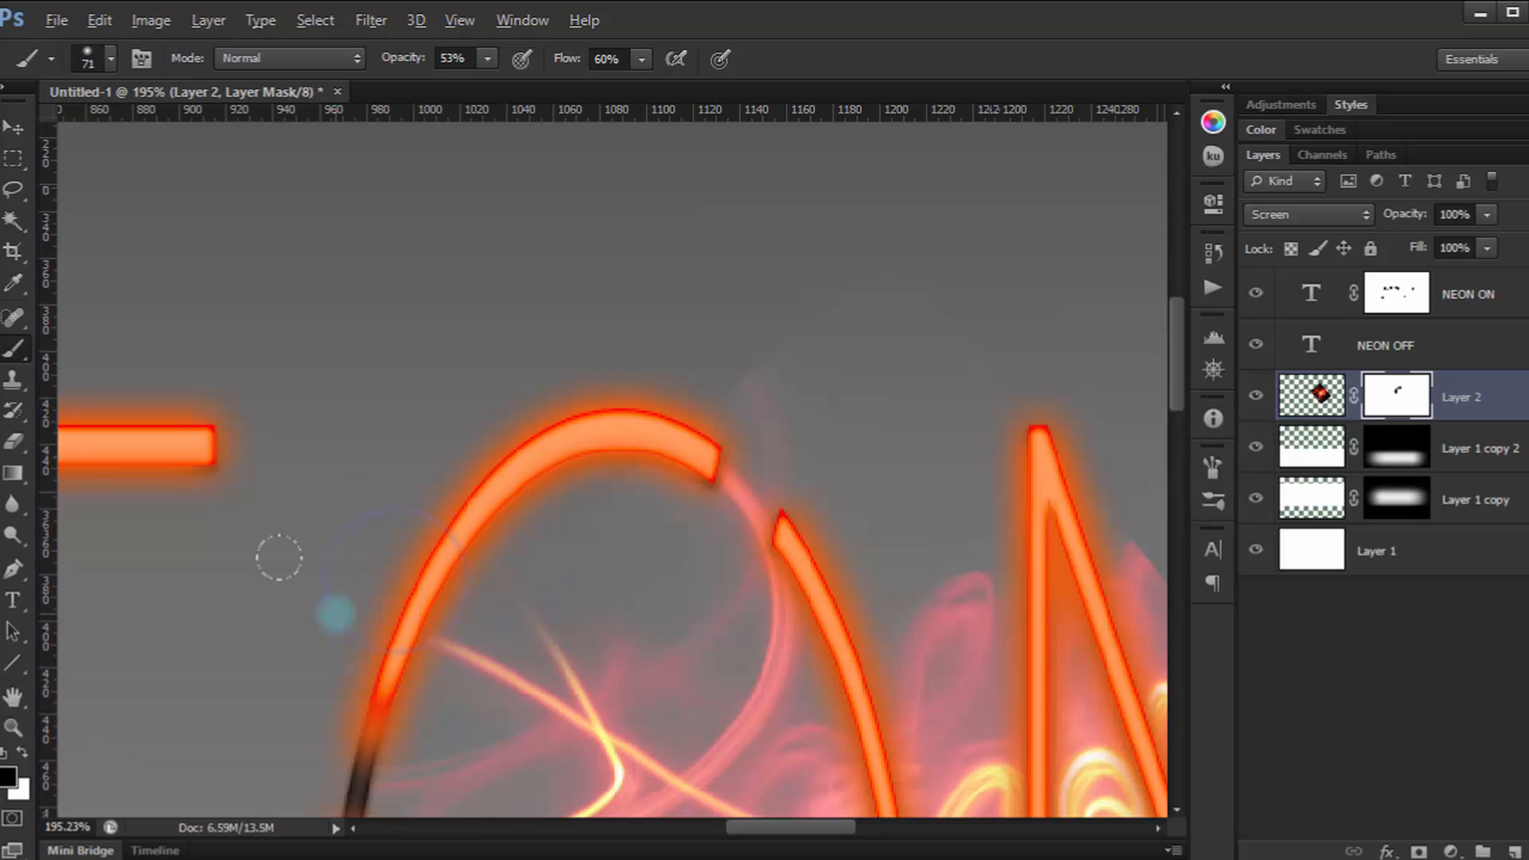
drag(608, 629, 402, 586)
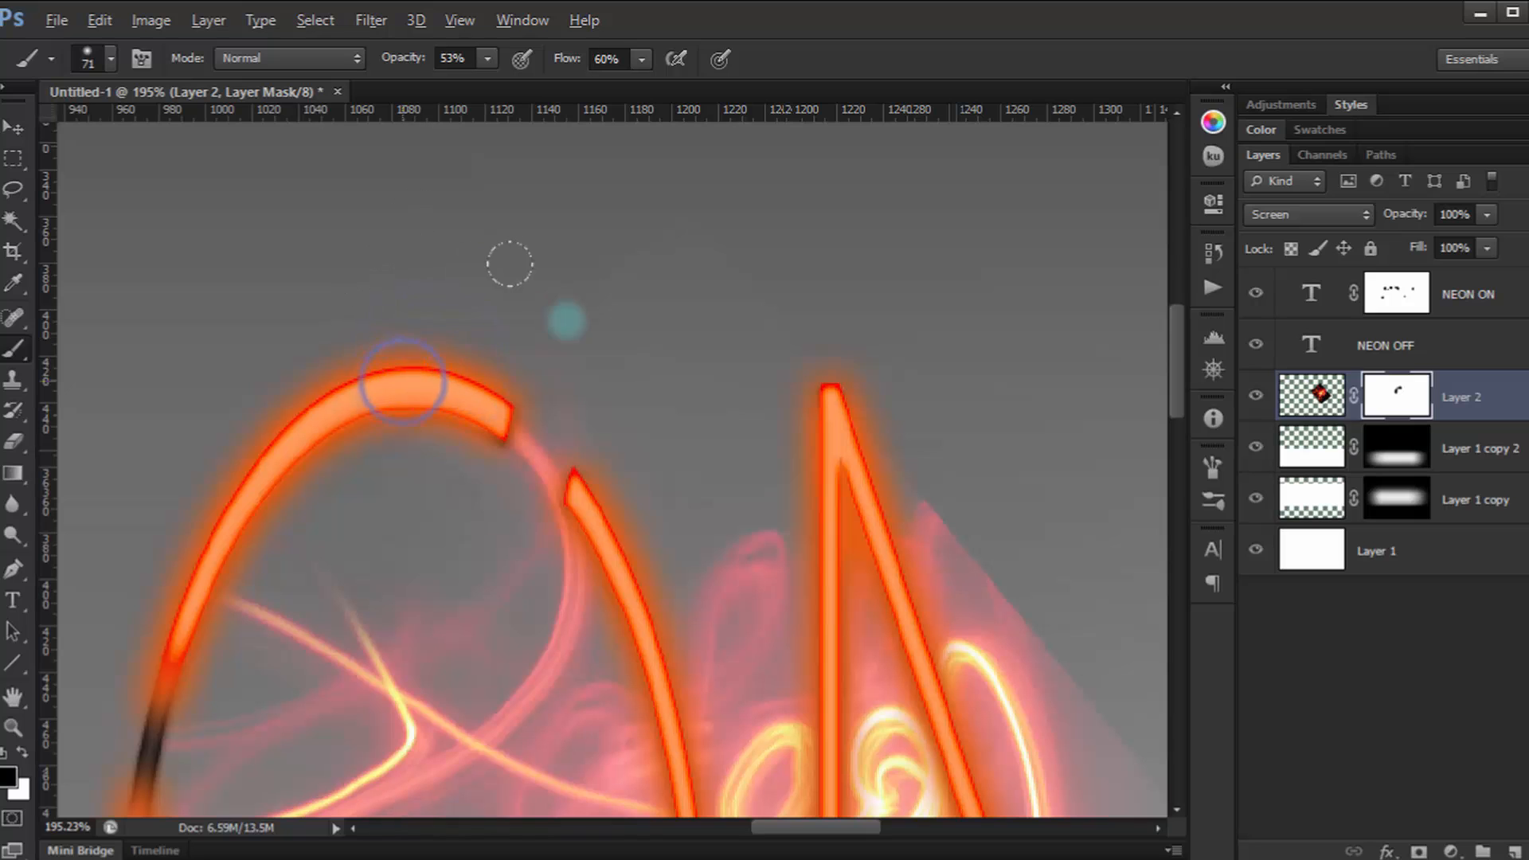
Fade the light texture's hard upper-right edge around the second N by painting black on Layer 2's mask.
drag(821, 370, 494, 247)
drag(592, 370, 729, 594)
drag(720, 497, 622, 356)
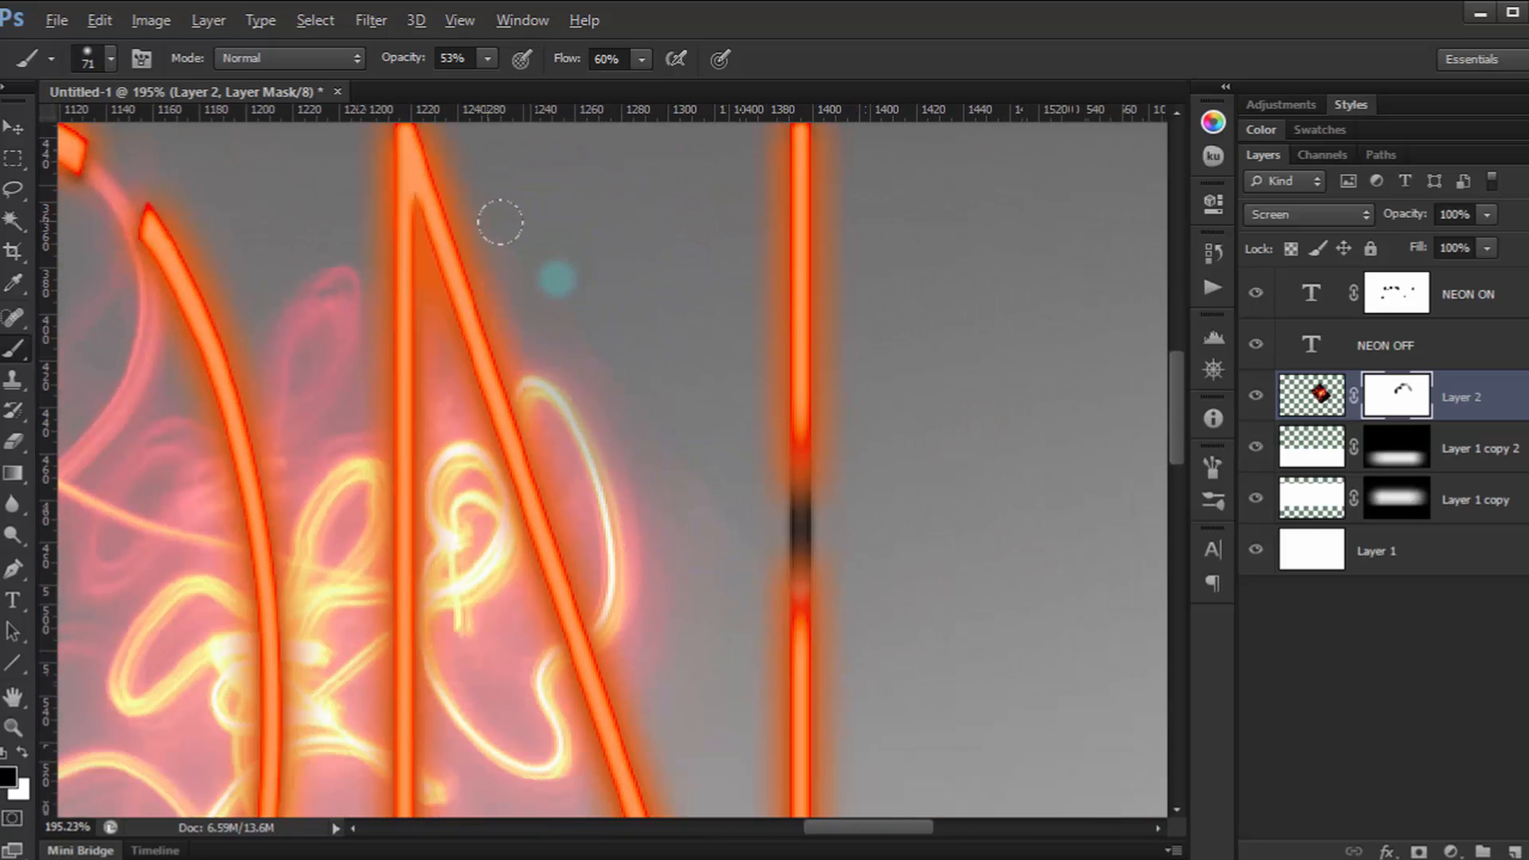
drag(684, 462, 636, 301)
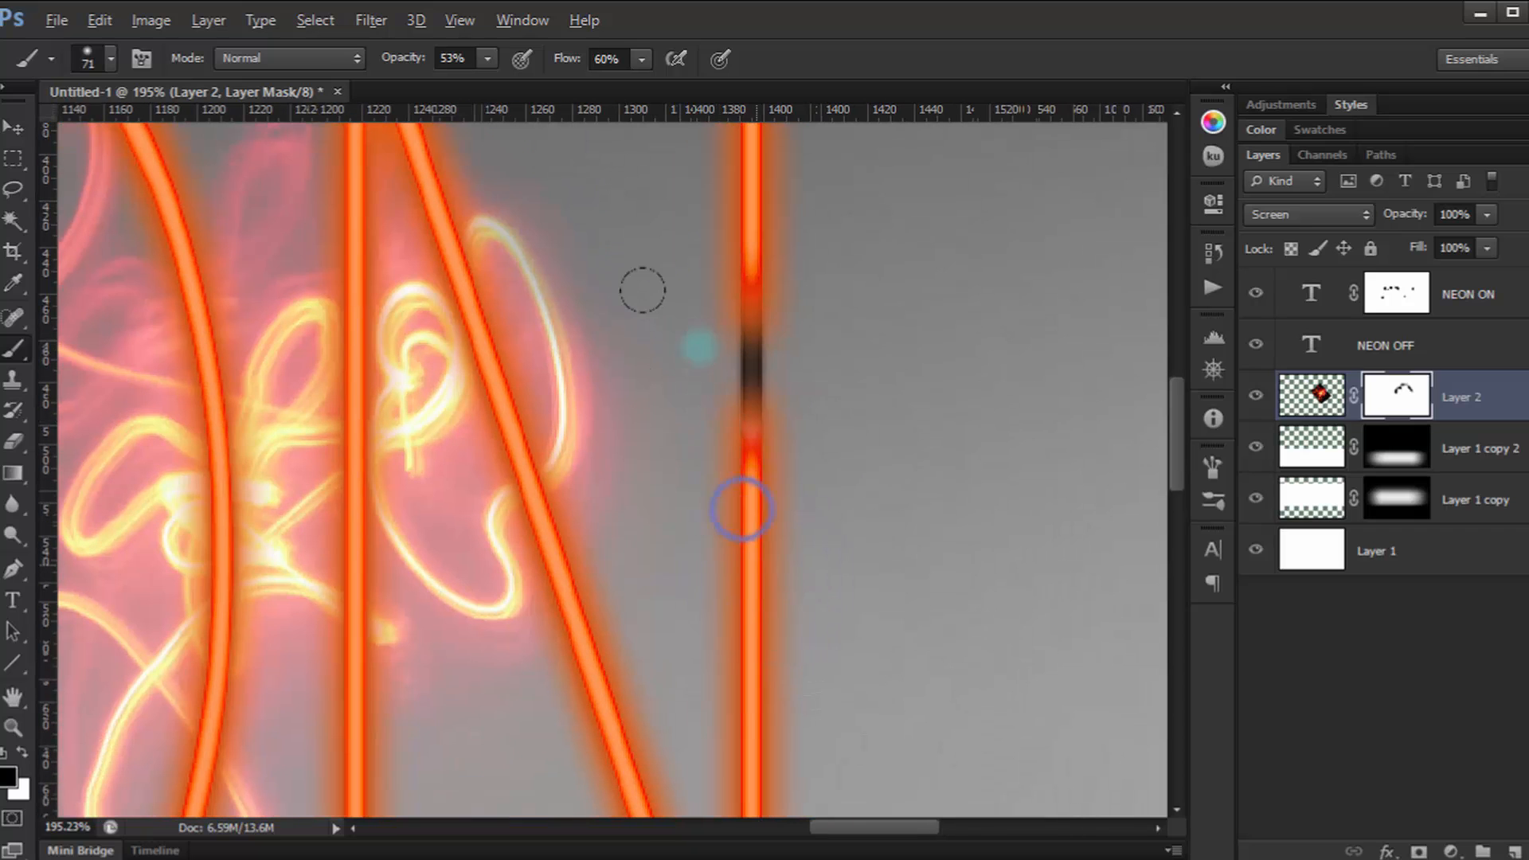
mouse_move(652, 623)
mouse_down()
mouse_move(812, 536)
mouse_move(1017, 553)
mouse_up()
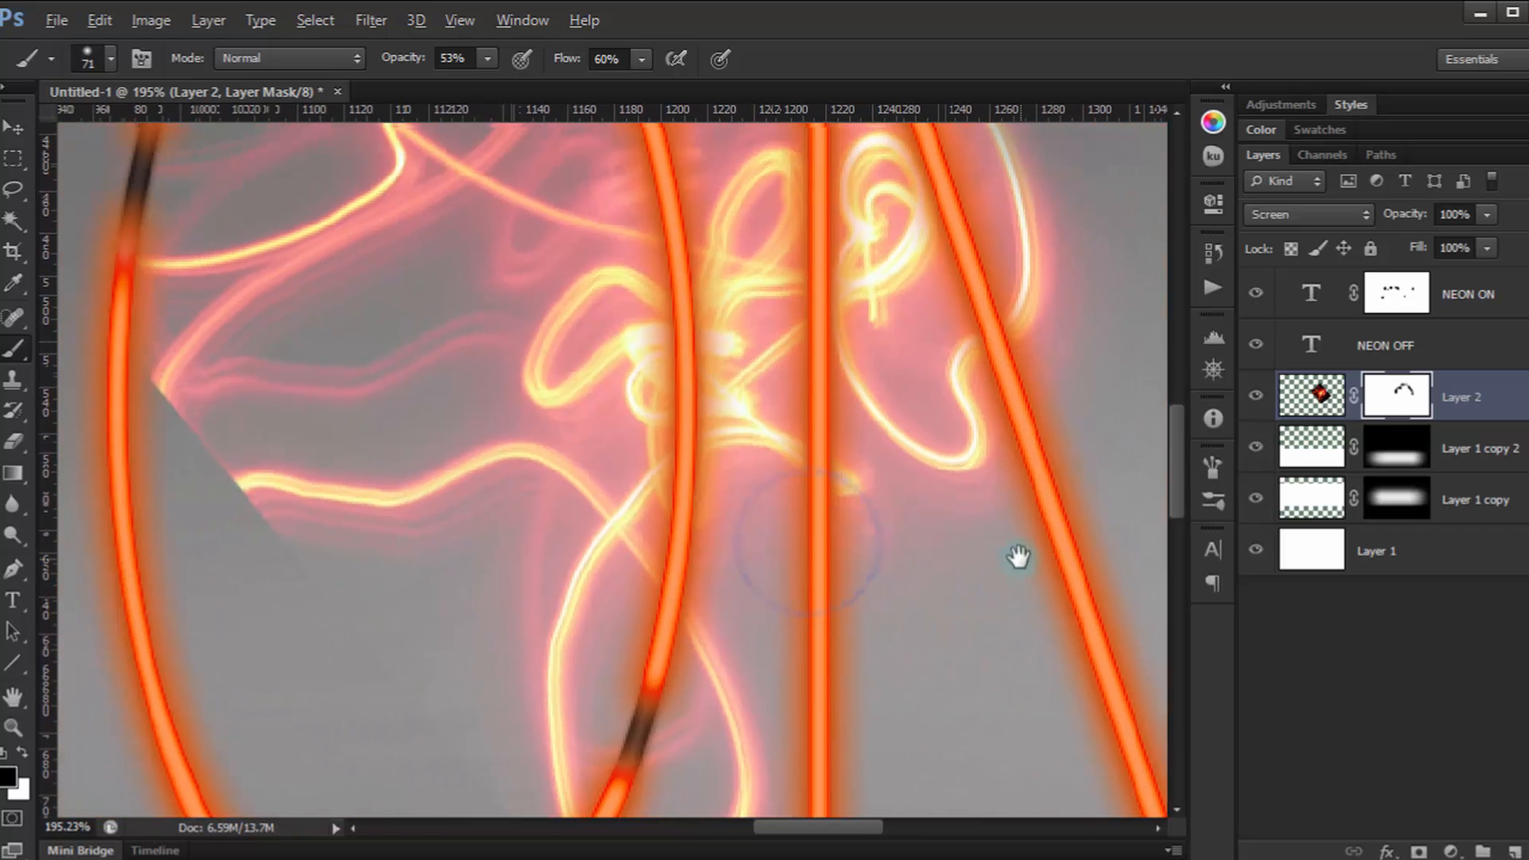
Mask out the texture's hard lower-left edge inside the O, softening the ends of its streaks on Layer 2's mask.
mouse_move(219, 456)
mouse_down()
mouse_move(168, 412)
mouse_move(137, 355)
mouse_move(140, 381)
mouse_move(88, 320)
mouse_up()
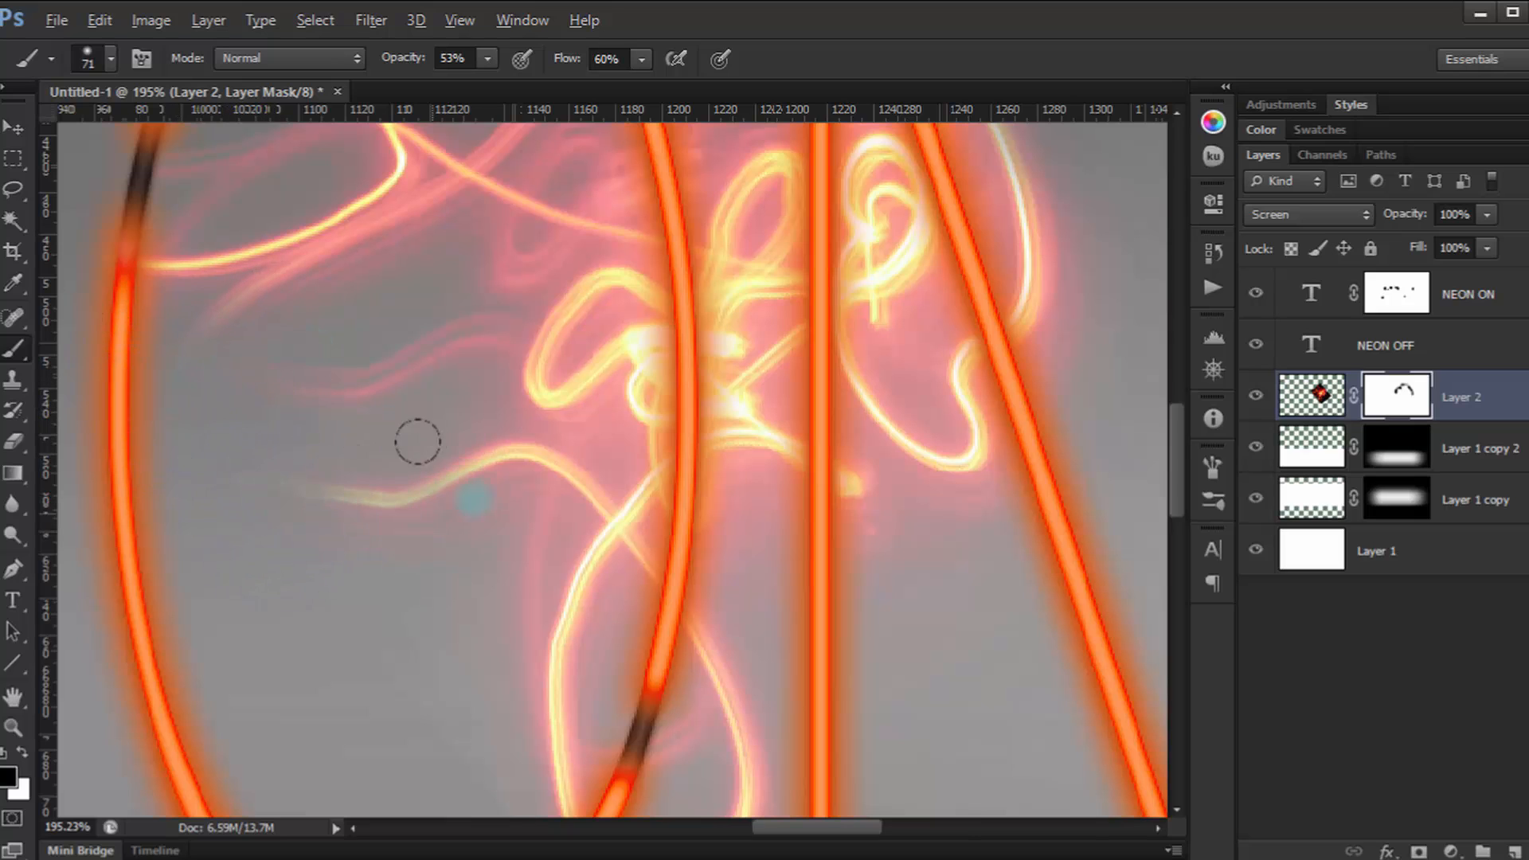
mouse_move(479, 451)
mouse_down()
mouse_move(364, 437)
mouse_move(447, 421)
mouse_move(324, 446)
mouse_move(330, 464)
mouse_move(150, 311)
mouse_up()
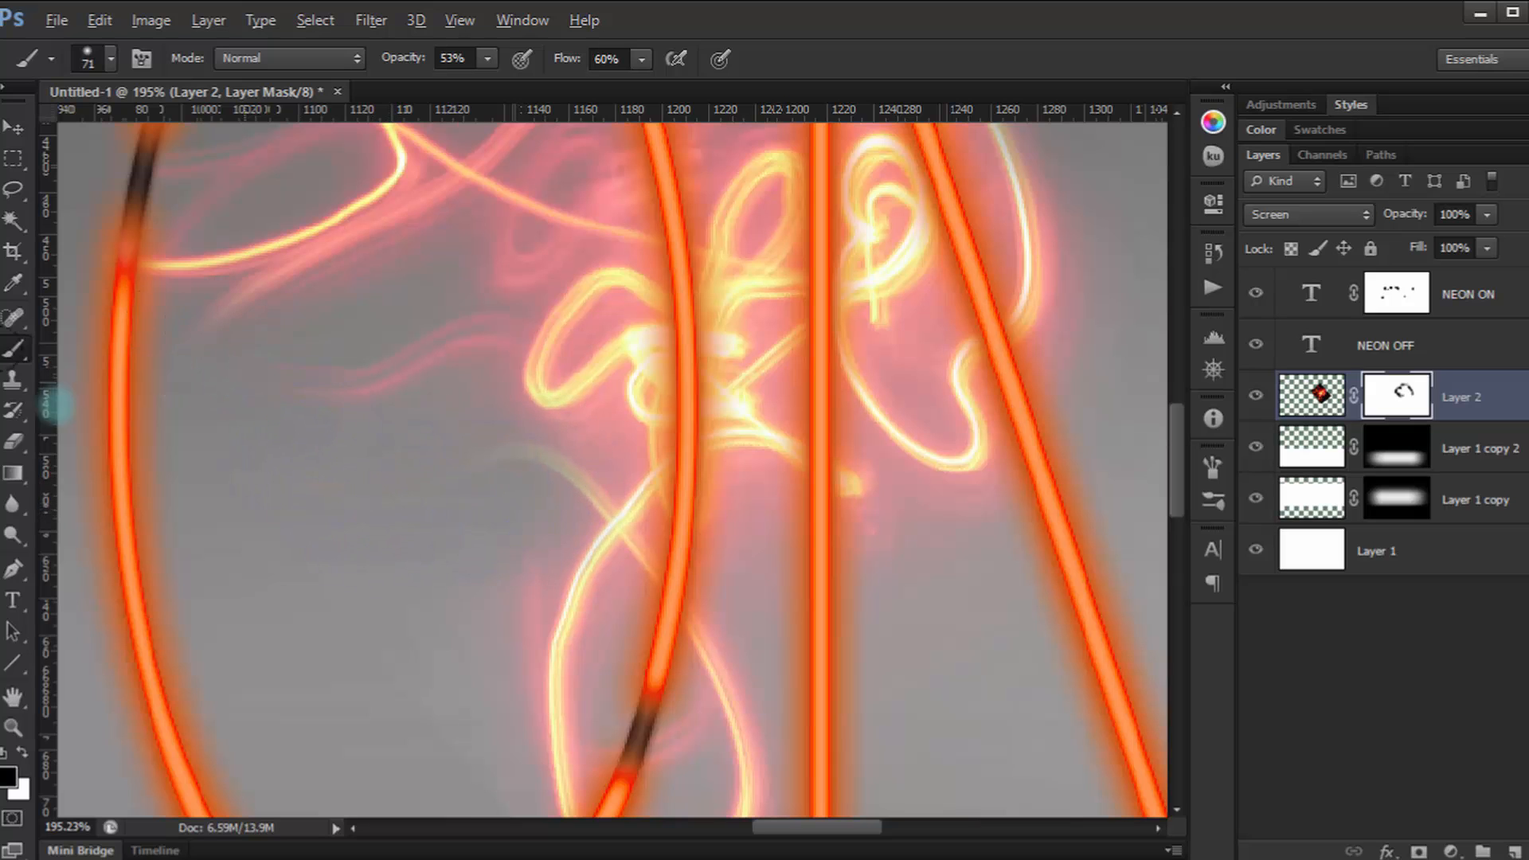
drag(61, 336, 224, 377)
scroll(299, 430, down, 4)
scroll(310, 418, down, 1)
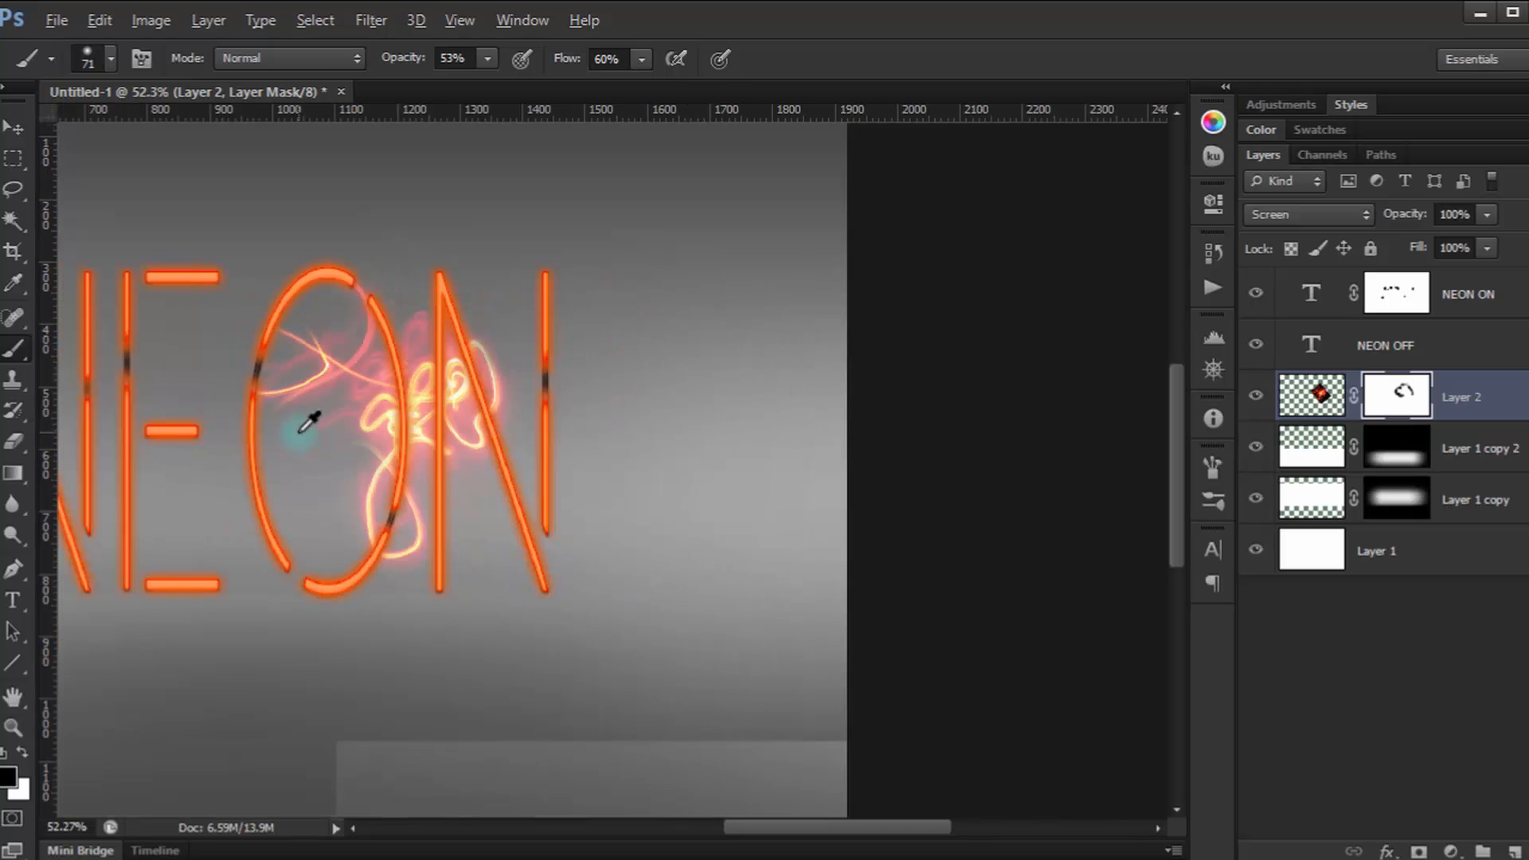
scroll(313, 358, up, 6)
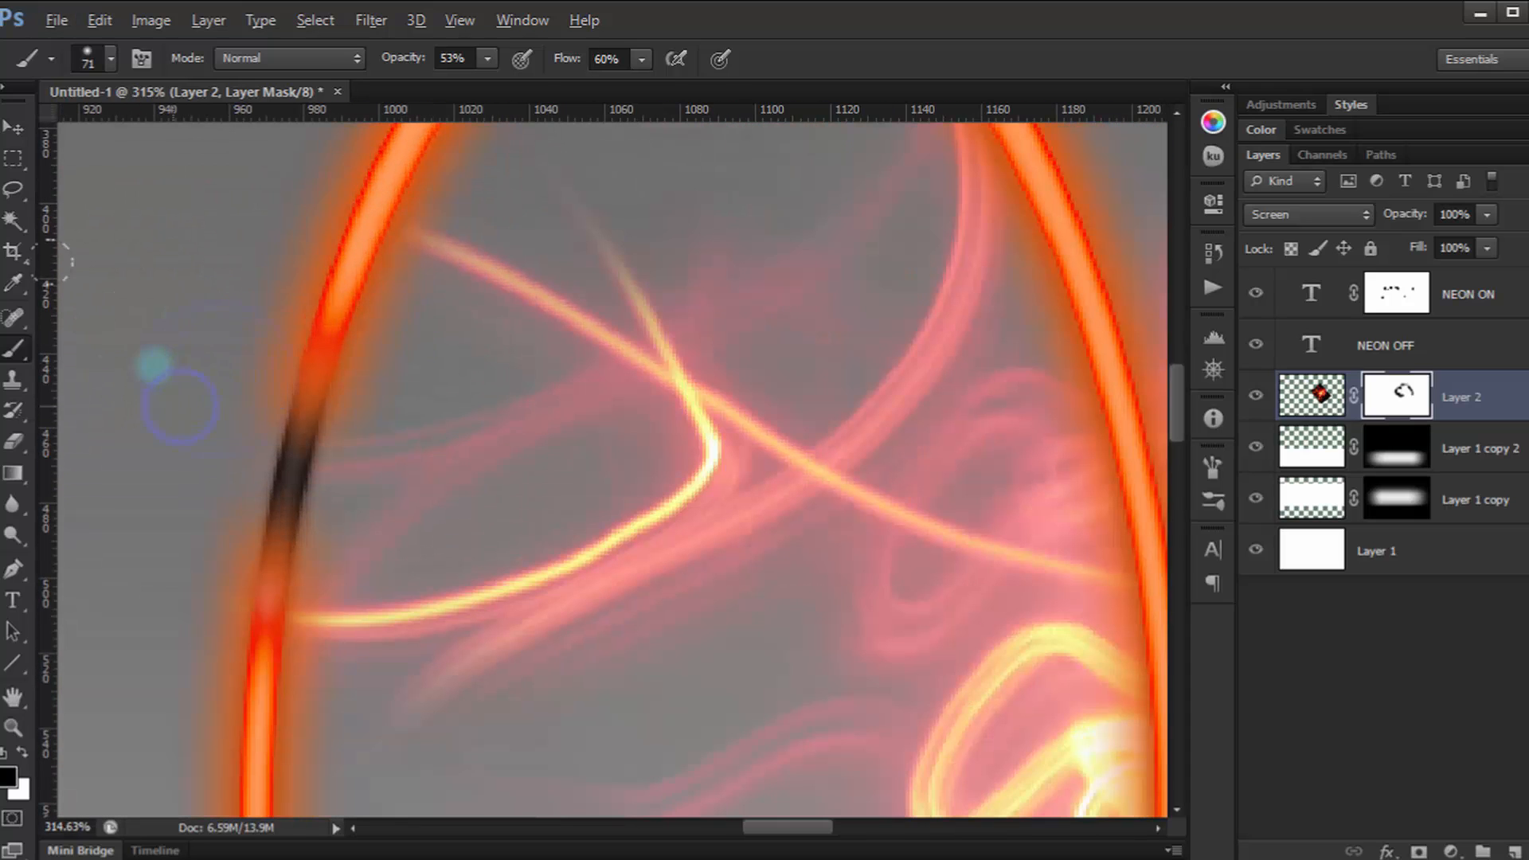
scroll(229, 379, down, 3)
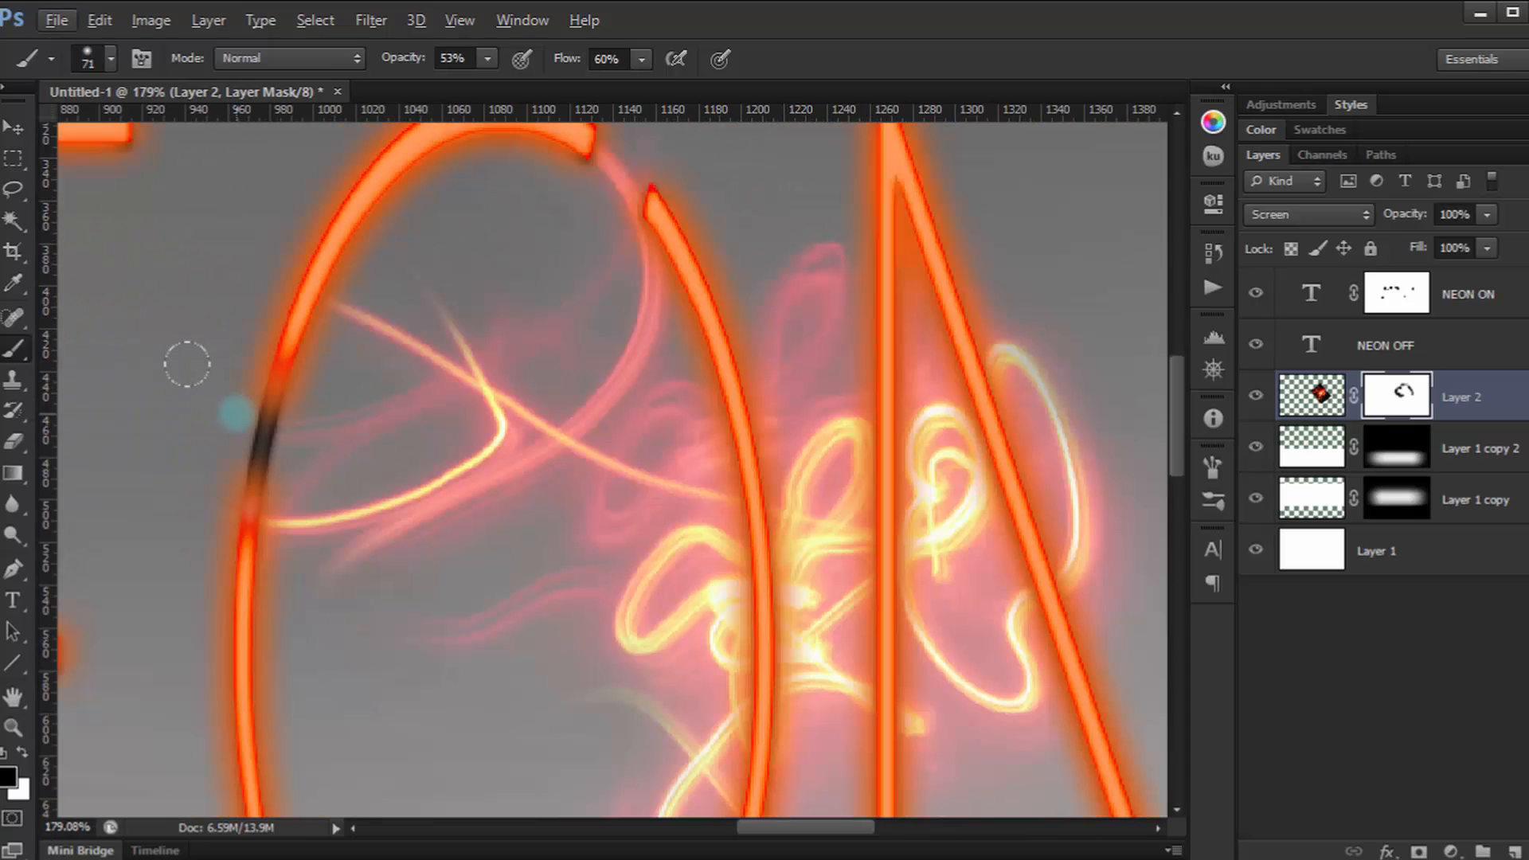
scroll(231, 410, down, 4)
scroll(274, 369, up, 3)
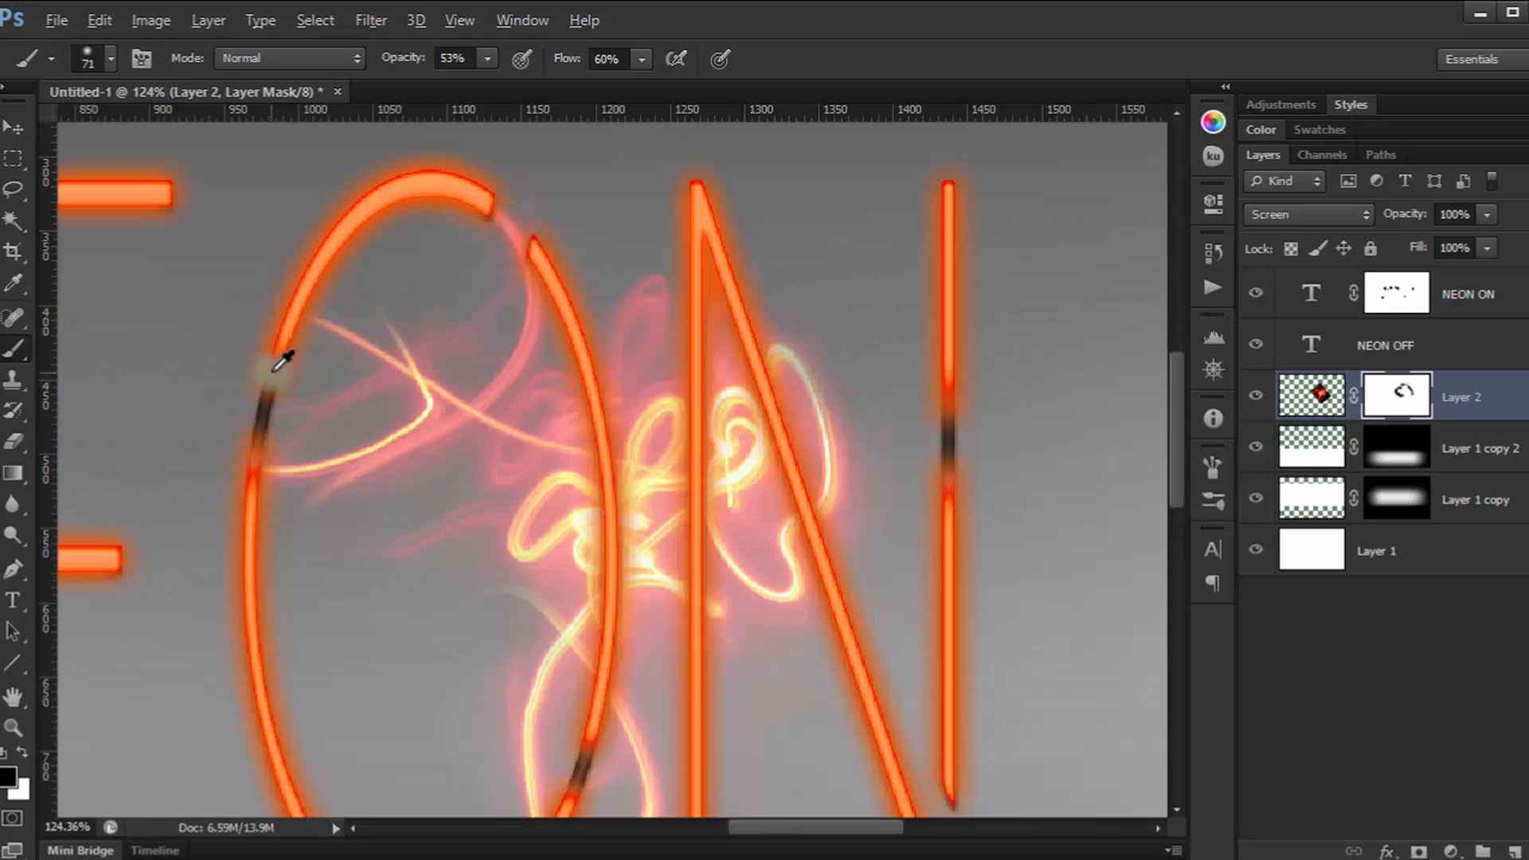
Reduce the brush size to 20 px and target the NEON ON layer's mask.
scroll(282, 360, up, 3)
right_click(419, 240)
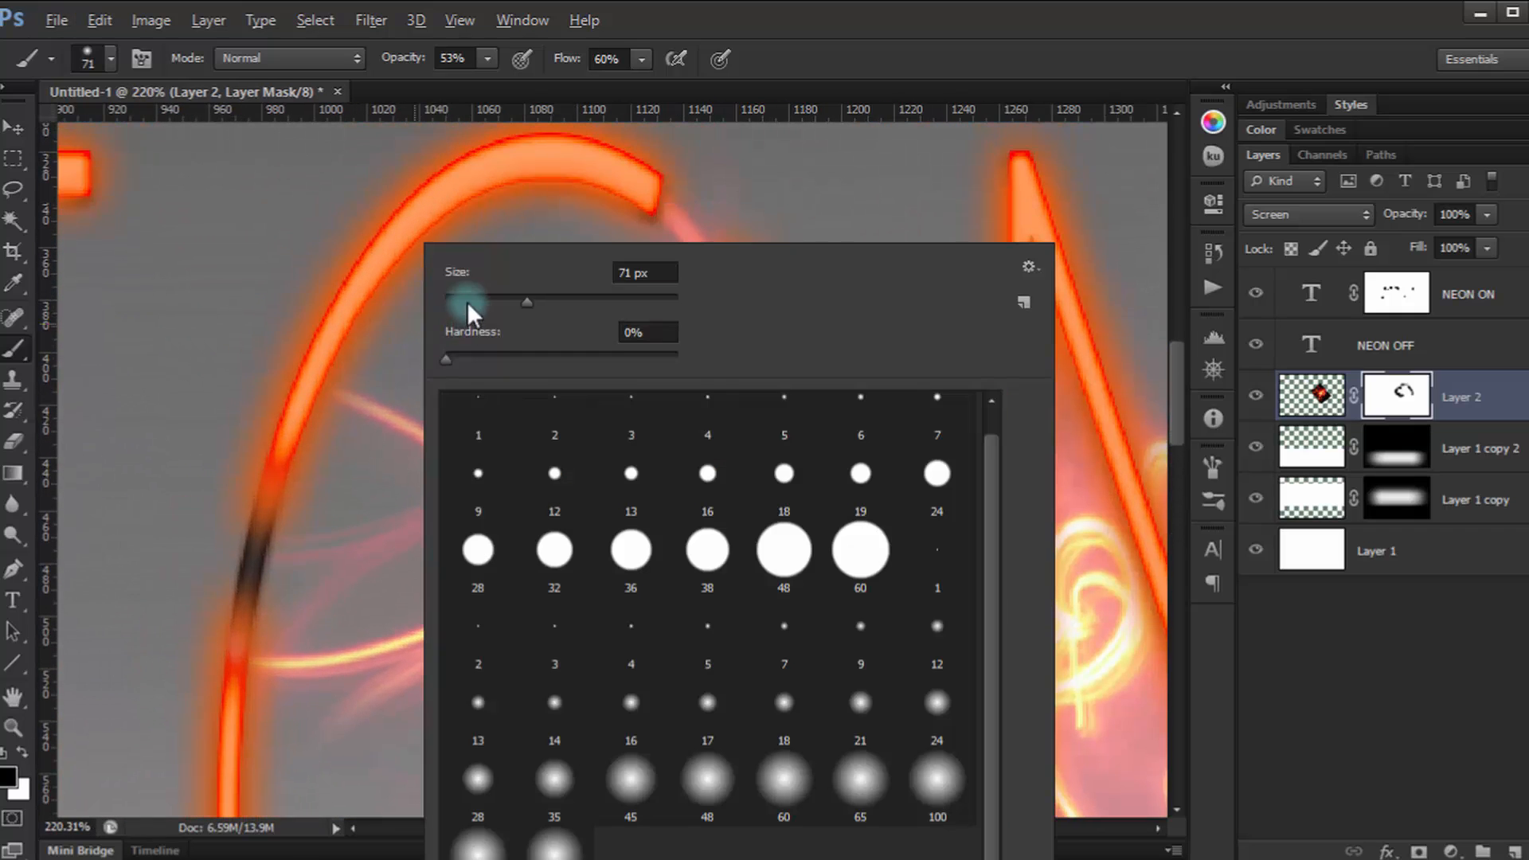
click(468, 304)
click(1473, 285)
click(1409, 297)
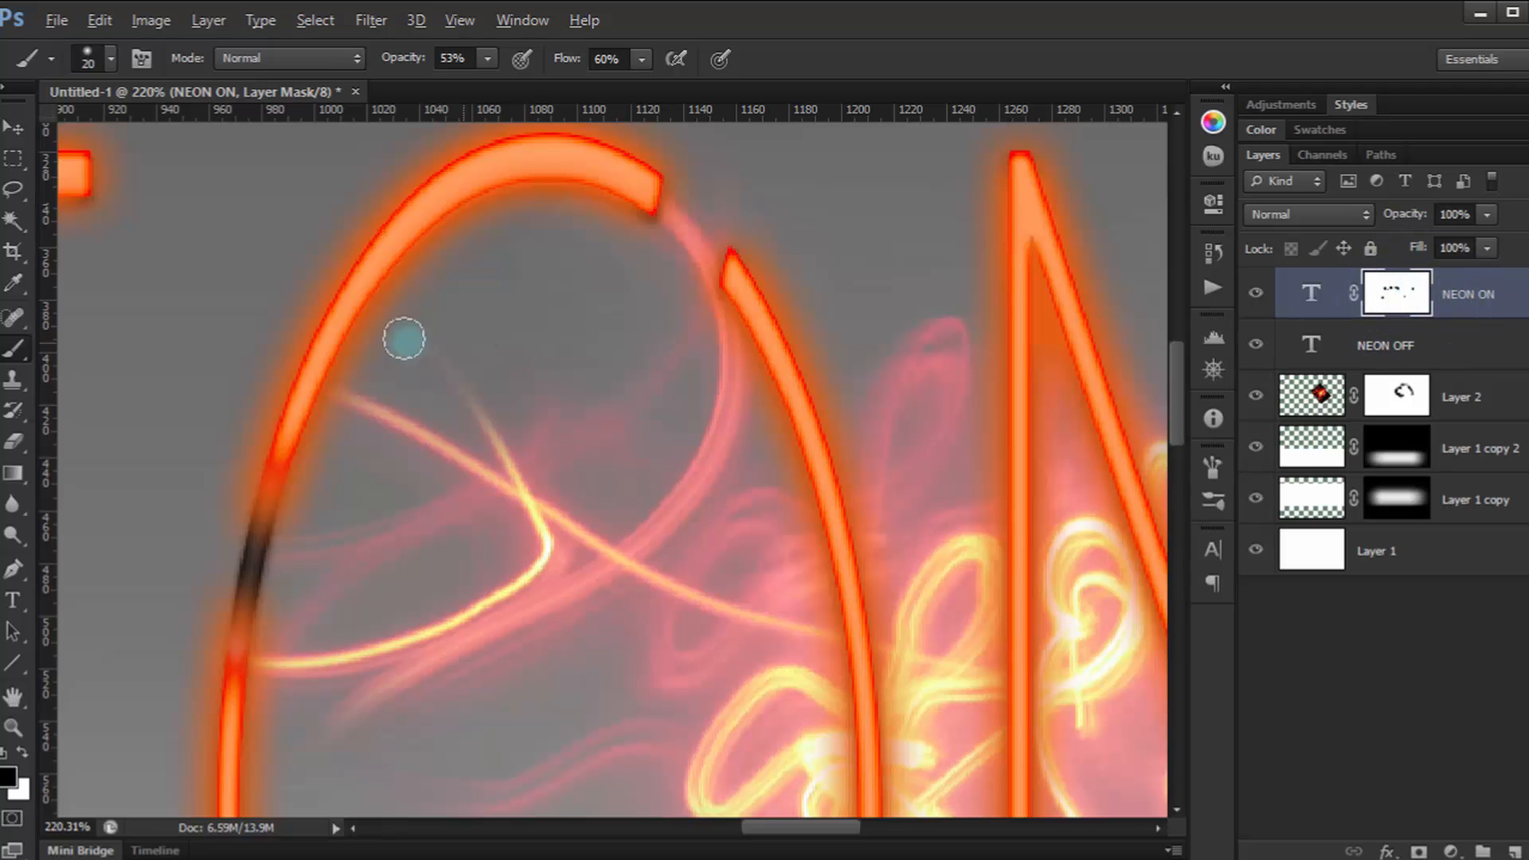
Set the brush size to 19 px for masking where the light streak crosses the O's right curve.
scroll(404, 338, up, 5)
mouse_move(679, 404)
mouse_down()
mouse_move(406, 471)
mouse_move(522, 112)
mouse_up()
drag(609, 388, 168, 251)
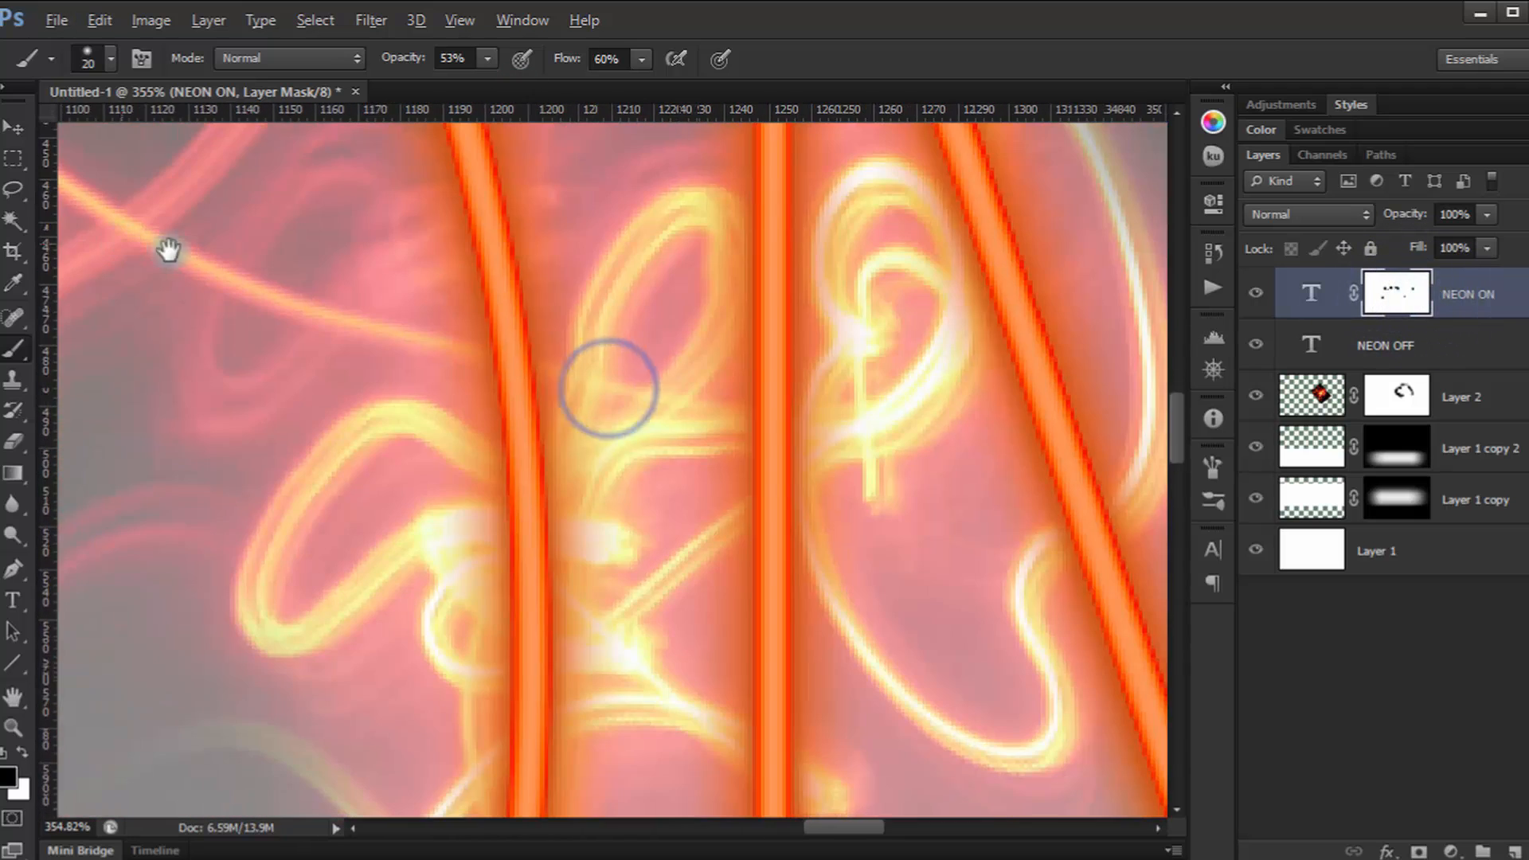
scroll(495, 307, up, 2)
right_click(562, 299)
click(569, 296)
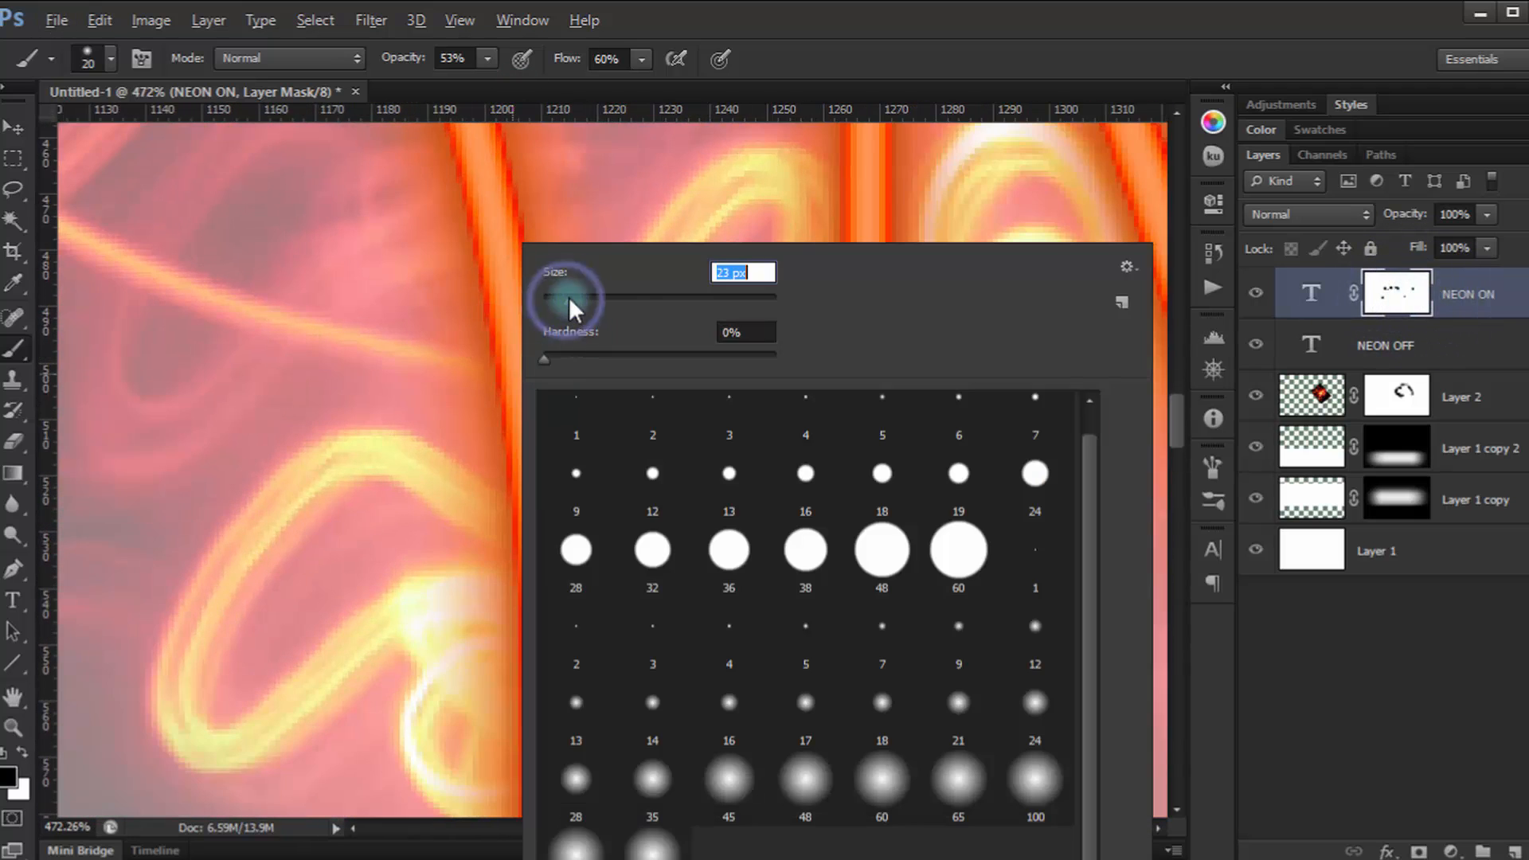
click(564, 294)
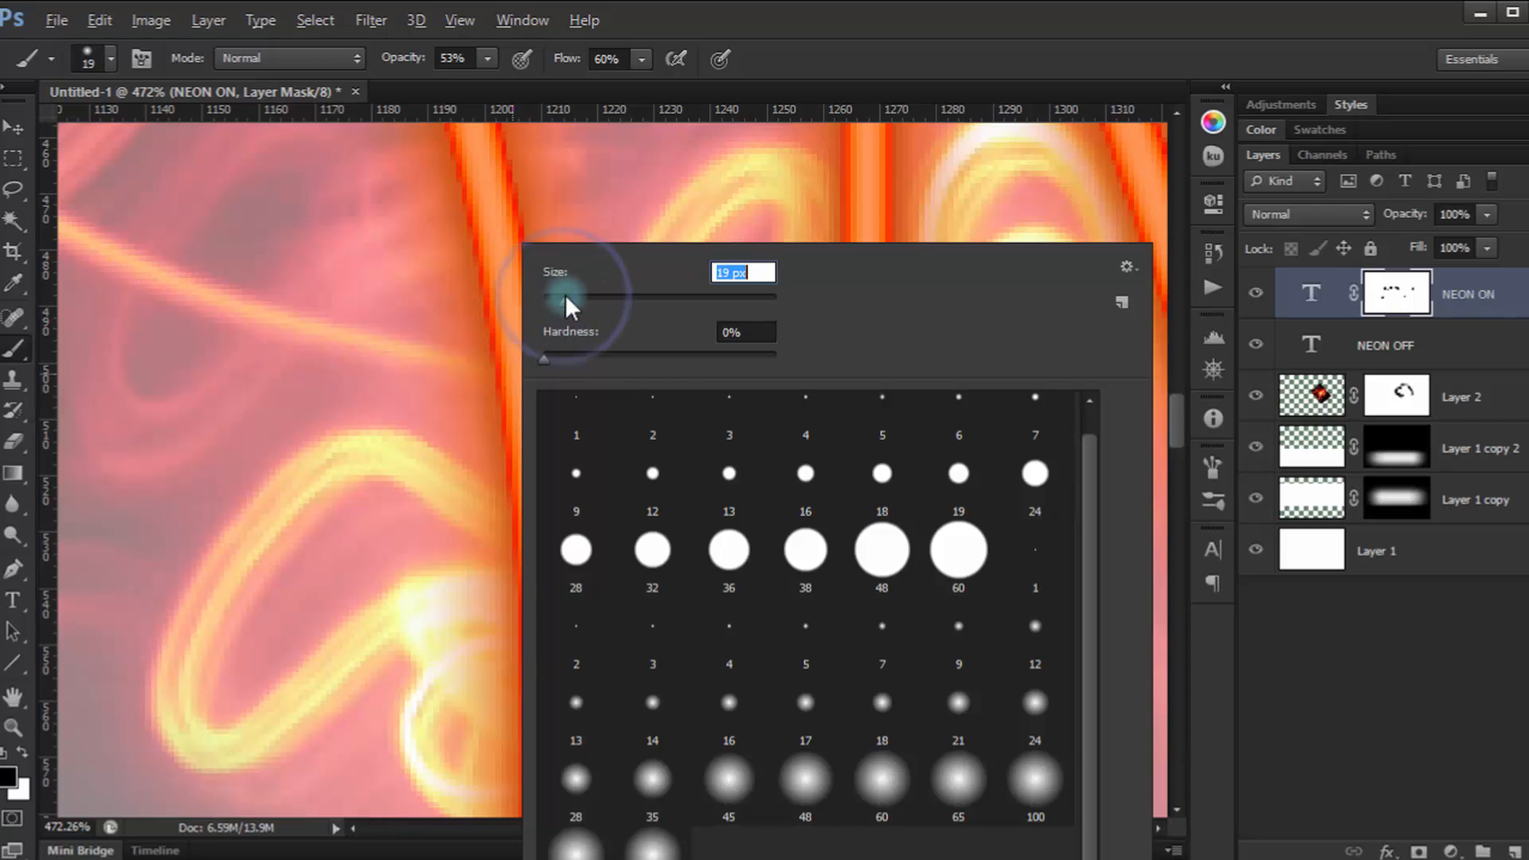
click(857, 67)
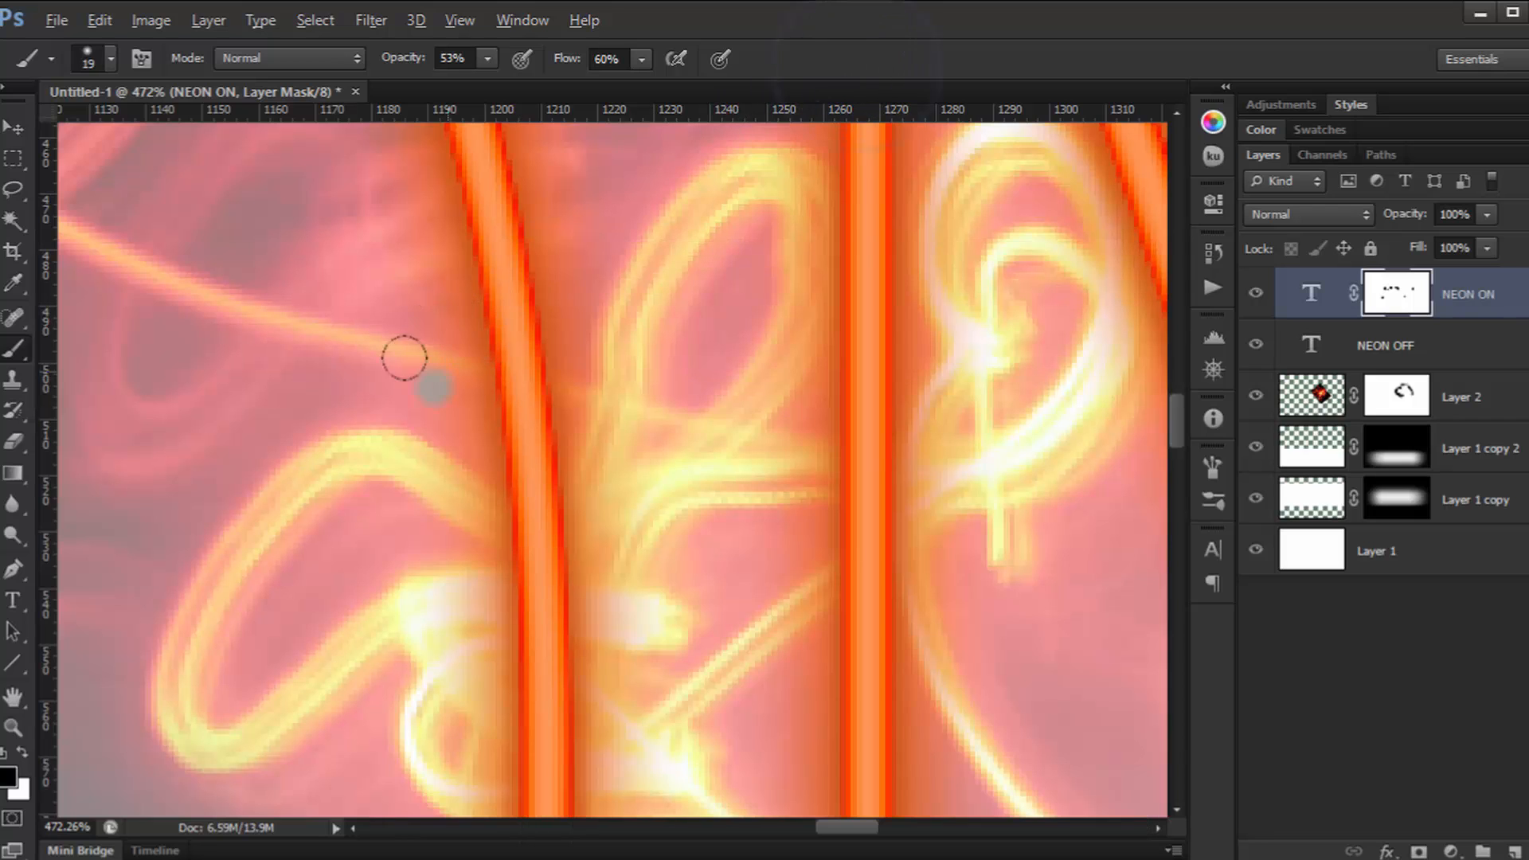
Shrink the brush to 8 px and try masking NEON ON along the light streak crossing the O, undoing the stroke.
right_click(464, 335)
drag(538, 309, 529, 304)
click(461, 367)
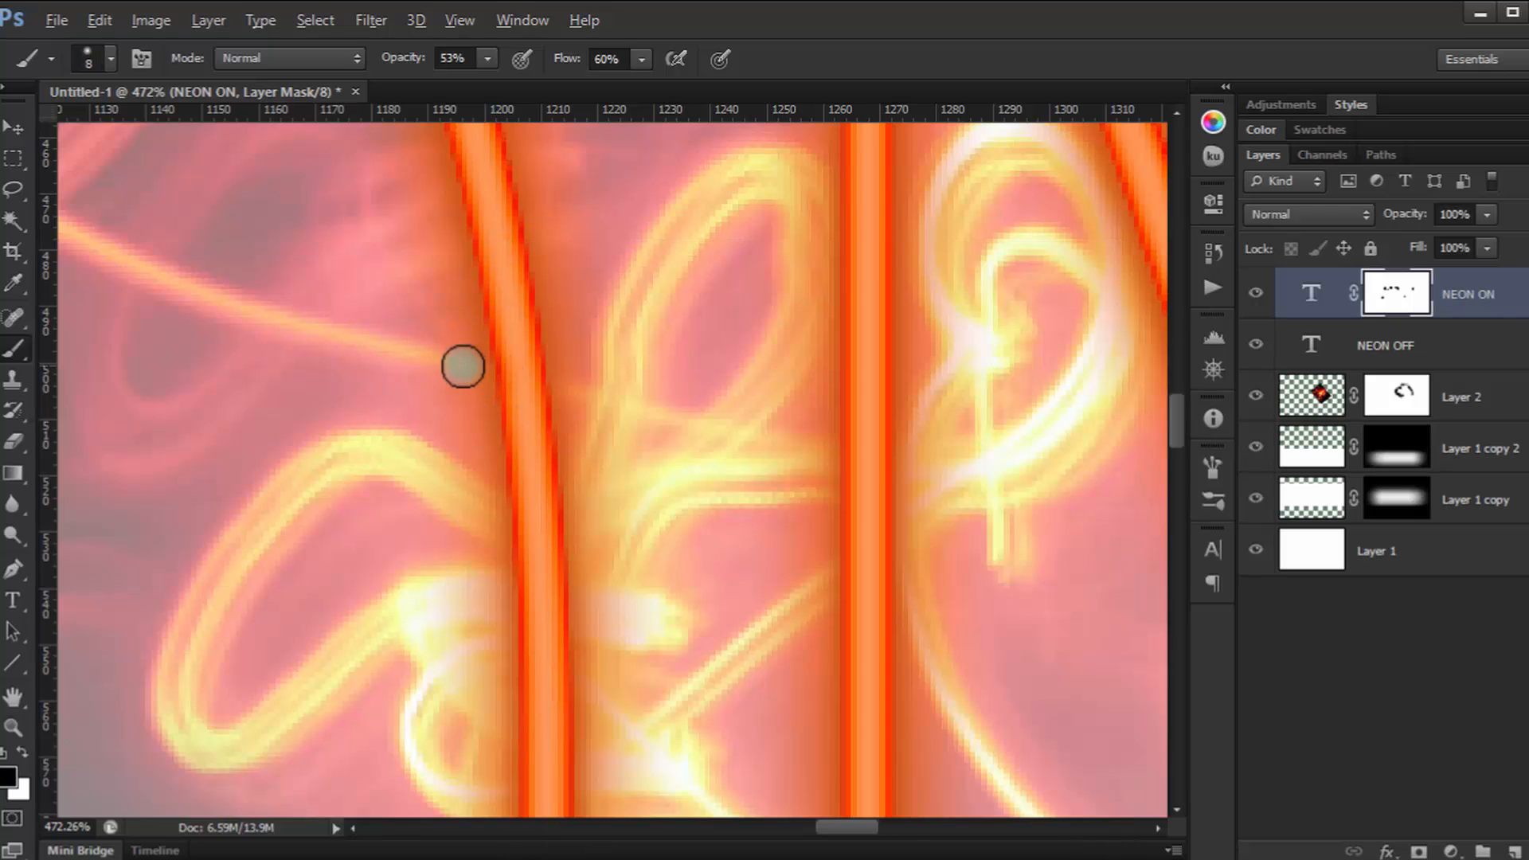
mouse_move(464, 367)
mouse_down()
mouse_move(531, 373)
mouse_move(540, 389)
mouse_up()
key(ctrl+alt+z)
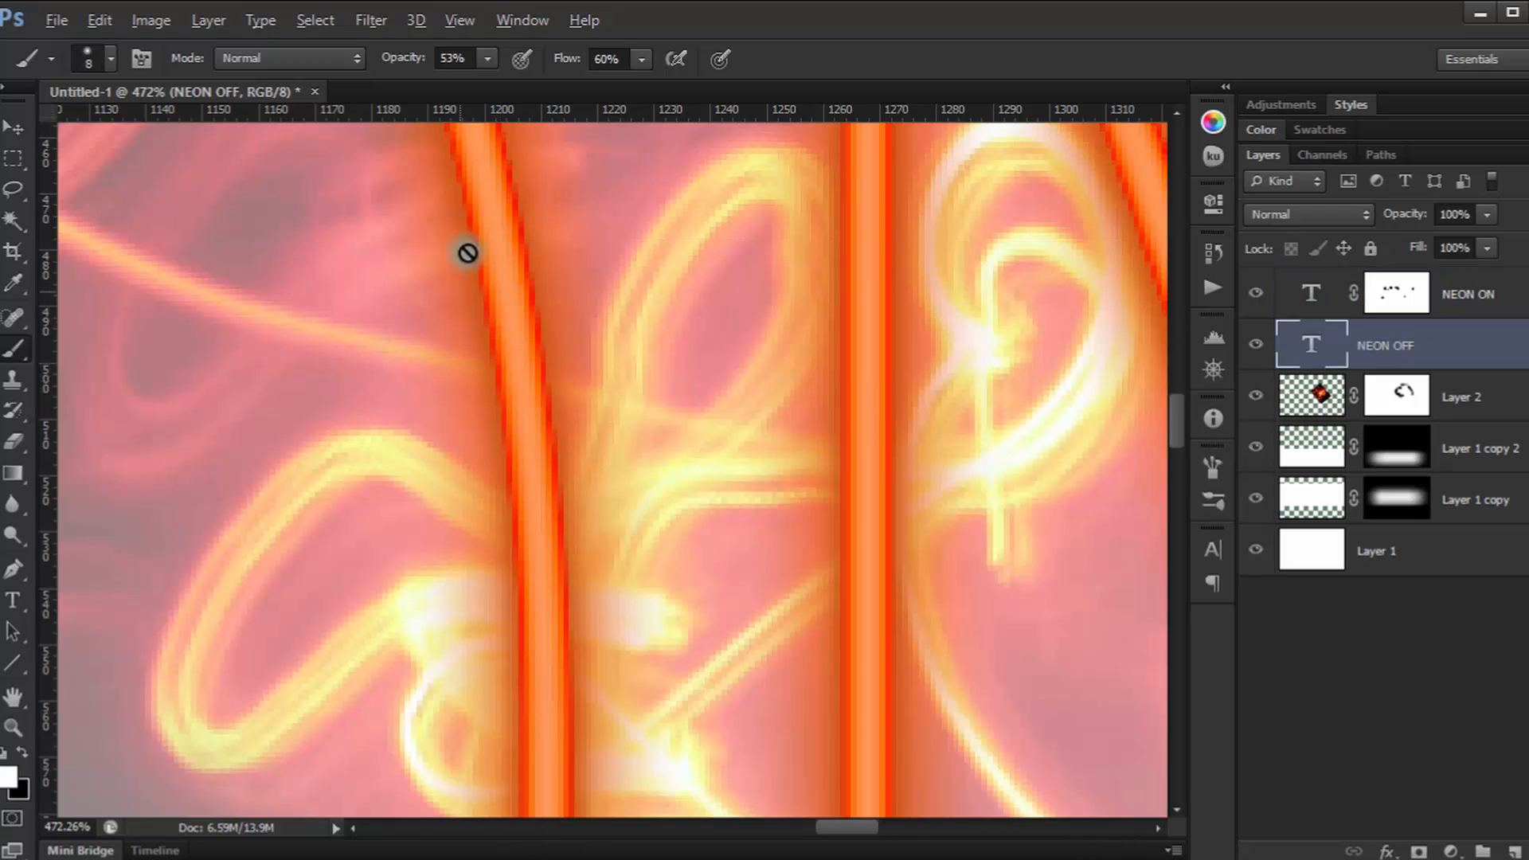
Group the NEON ON and NEON OFF layers and add a layer mask to the group.
click(1488, 299)
shift+click(1480, 348)
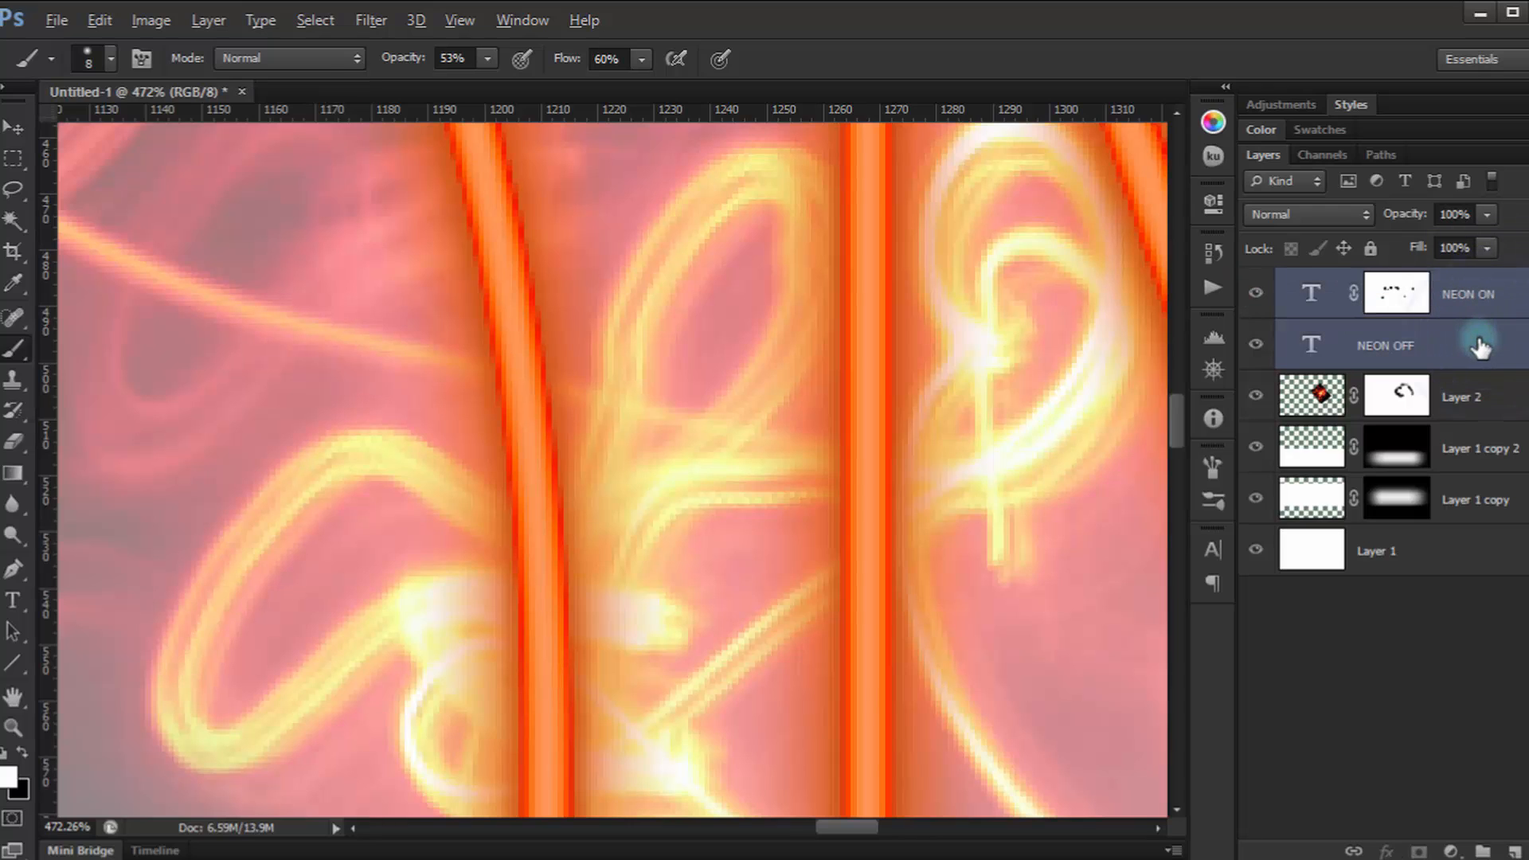
key(ctrl+g)
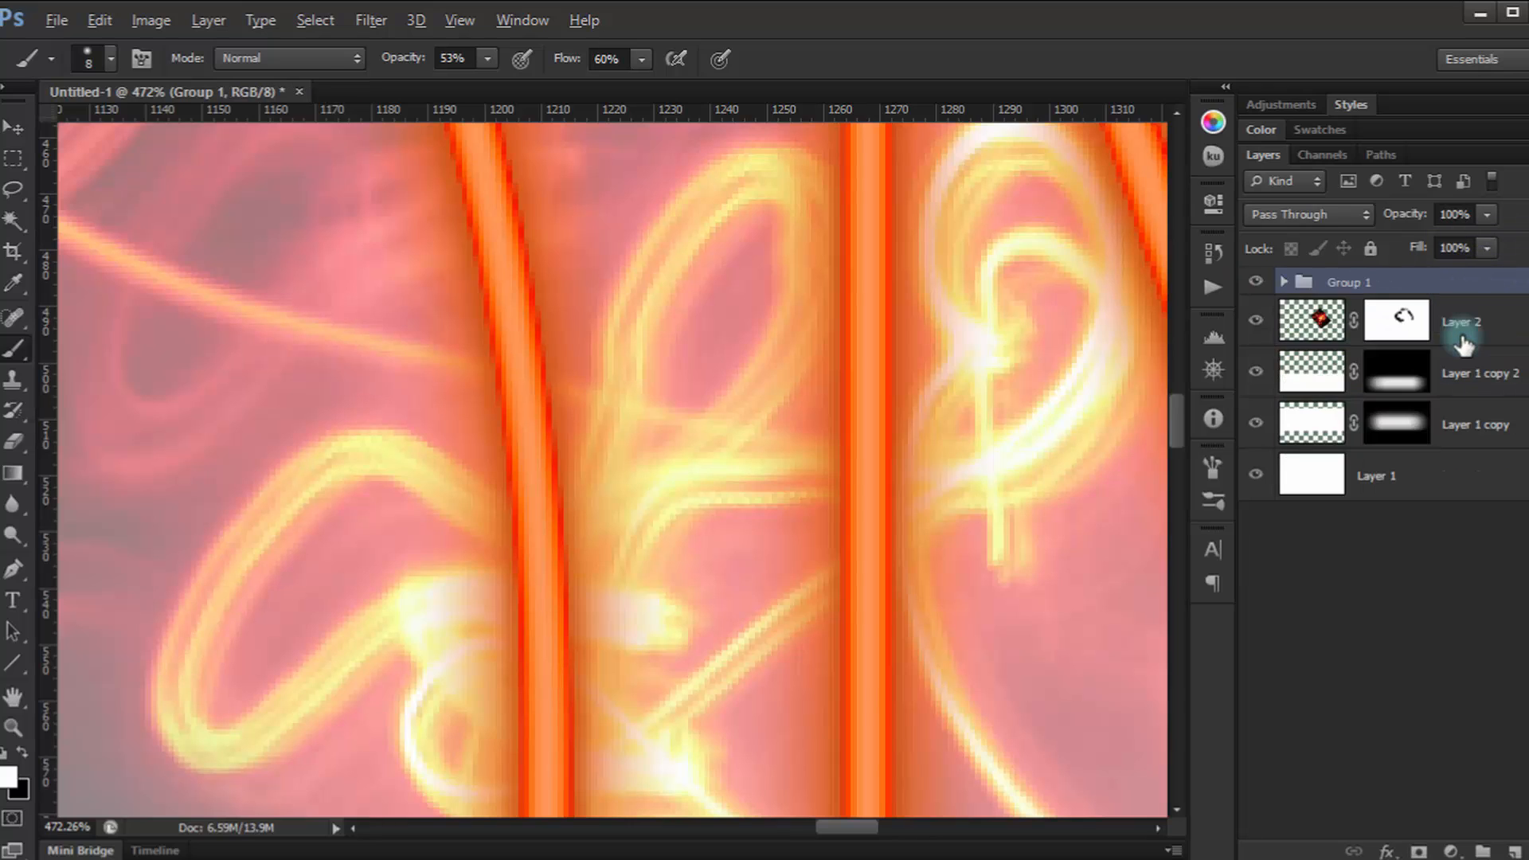
click(1255, 283)
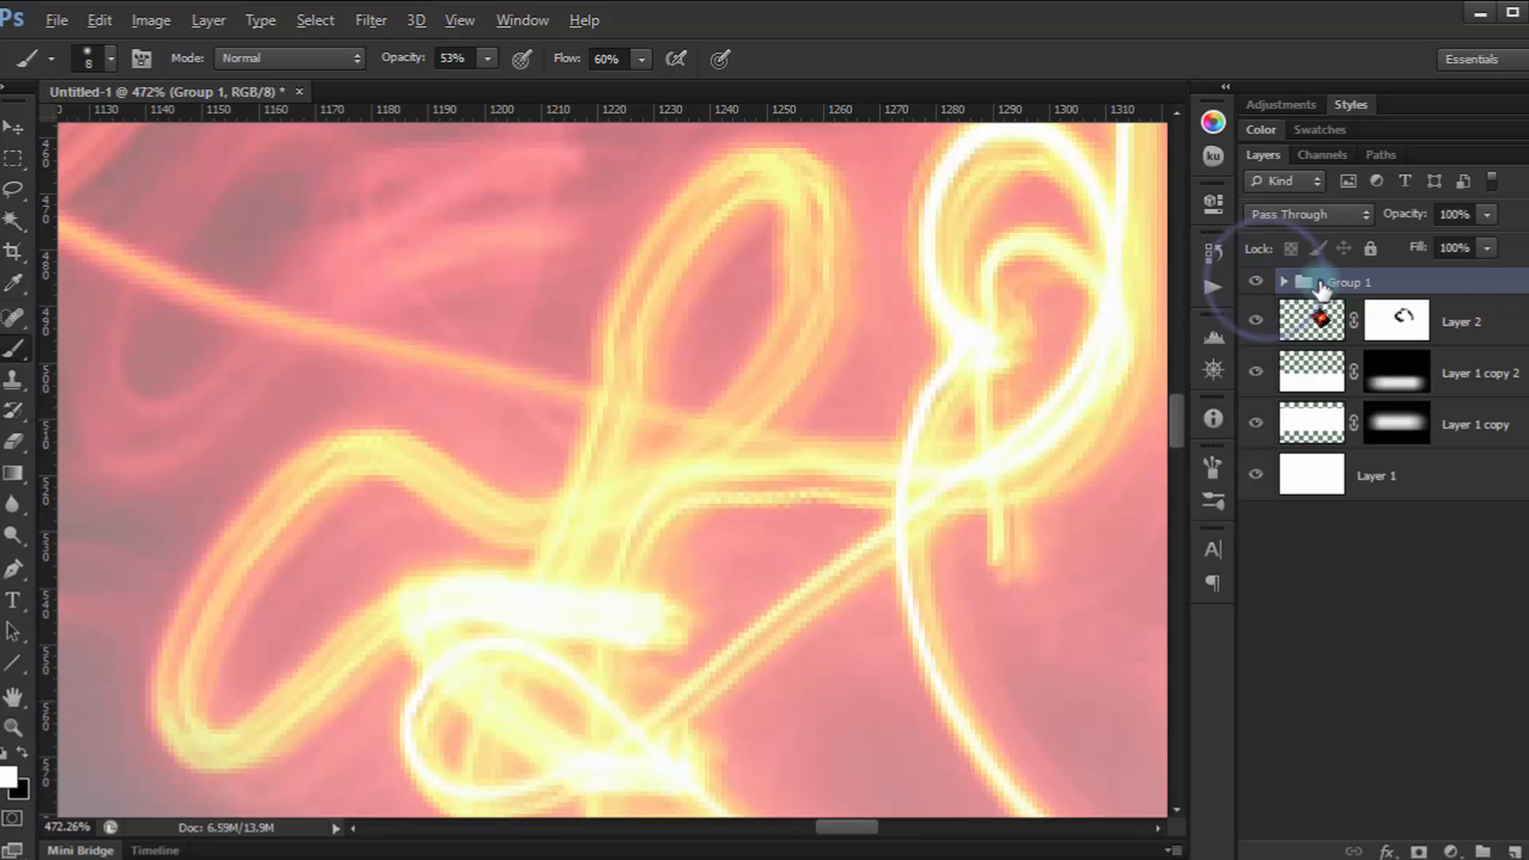
click(1256, 282)
click(1419, 851)
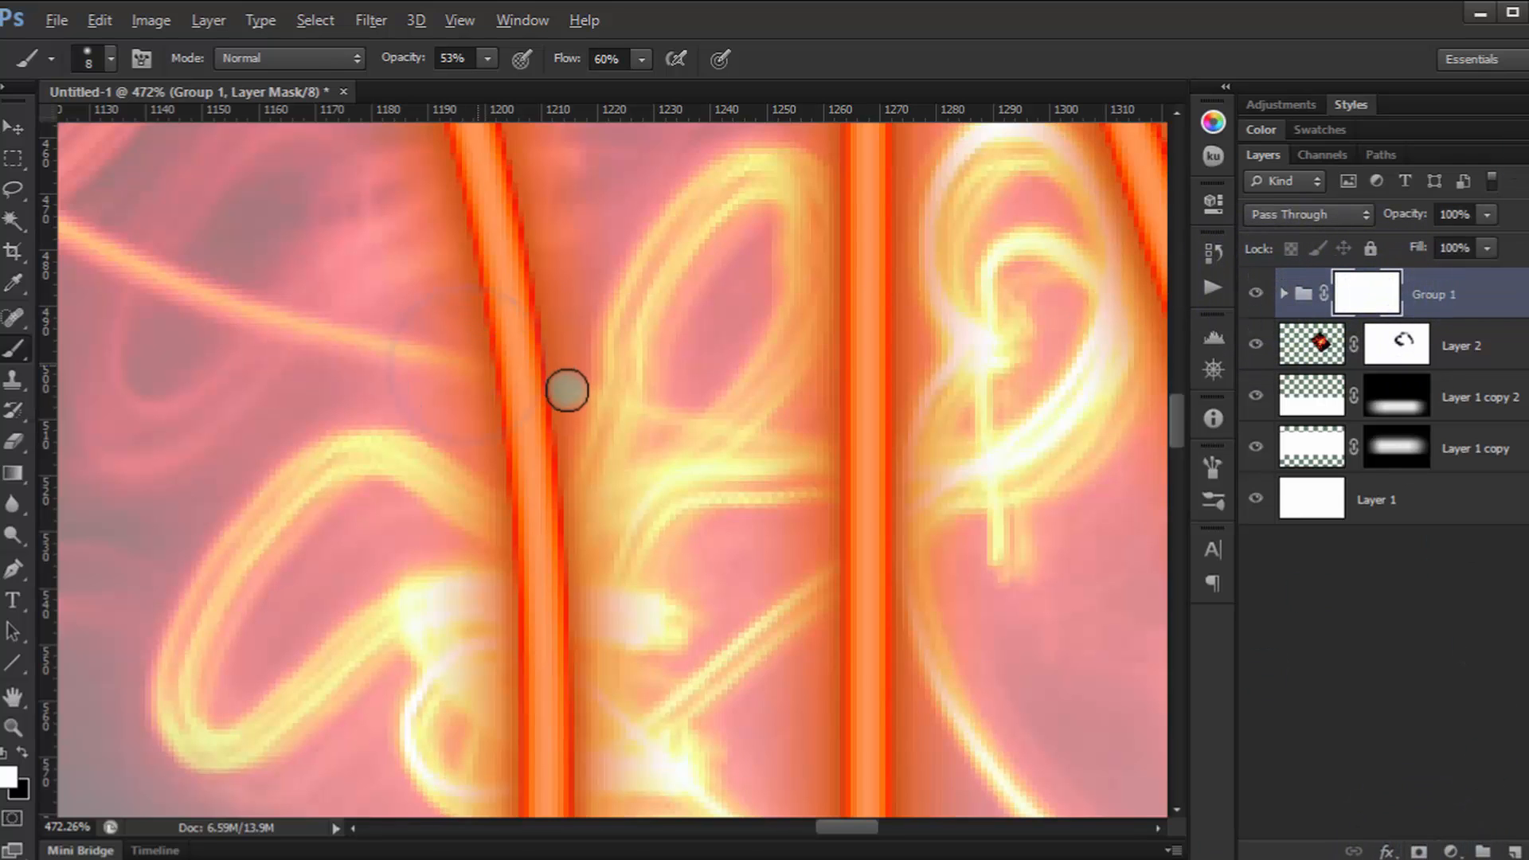
Paint black on the group's mask along the thin light streak so it passes in front of the O's right curve.
click(24, 752)
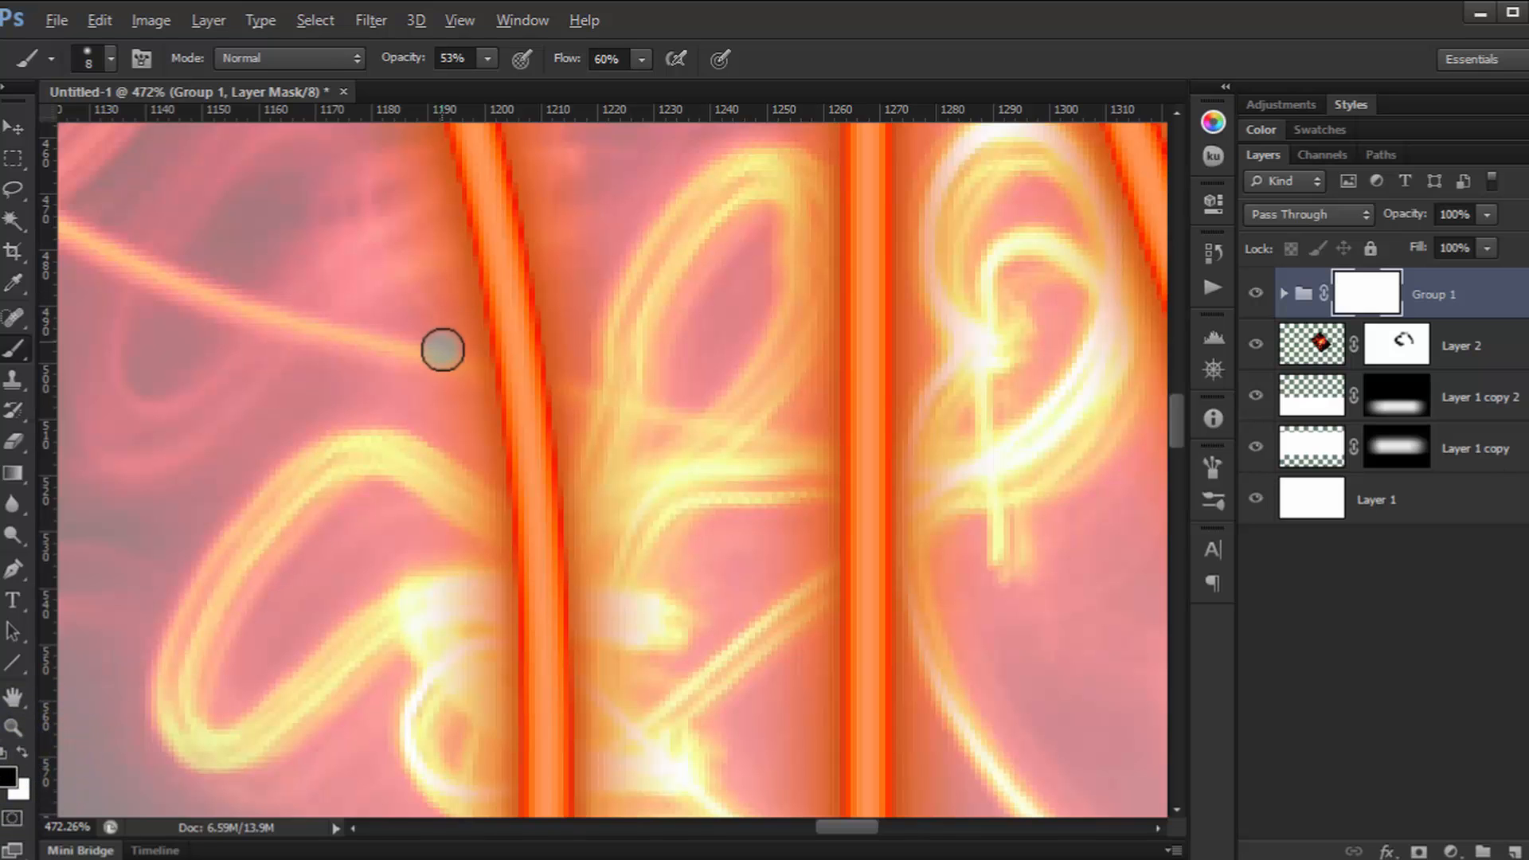
scroll(561, 394, up, 4)
mouse_move(572, 395)
mouse_down()
mouse_move(406, 343)
mouse_move(624, 402)
mouse_up()
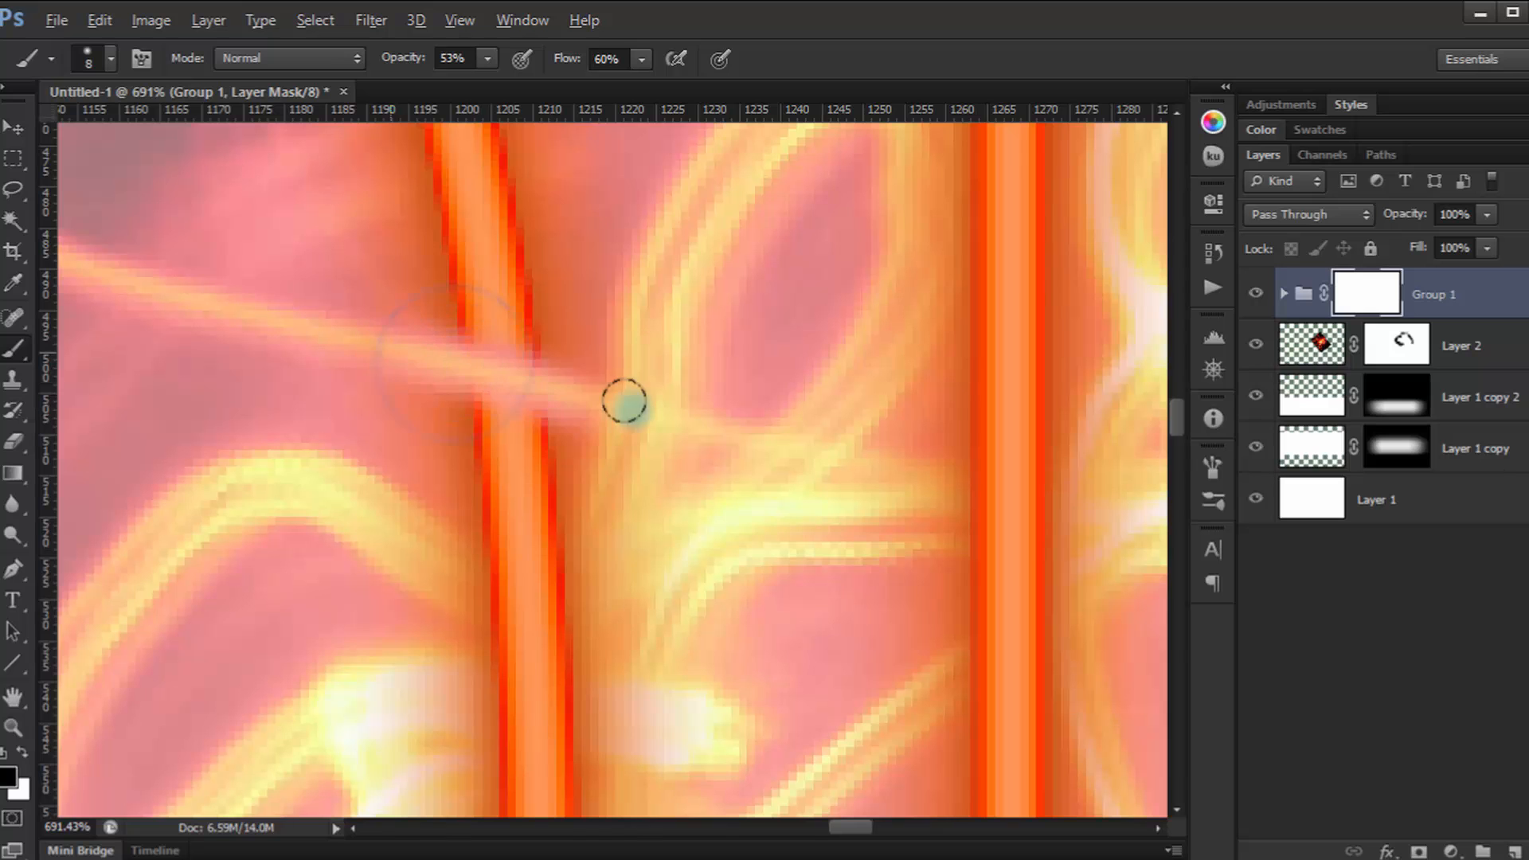
drag(444, 370, 206, 295)
drag(314, 327, 641, 403)
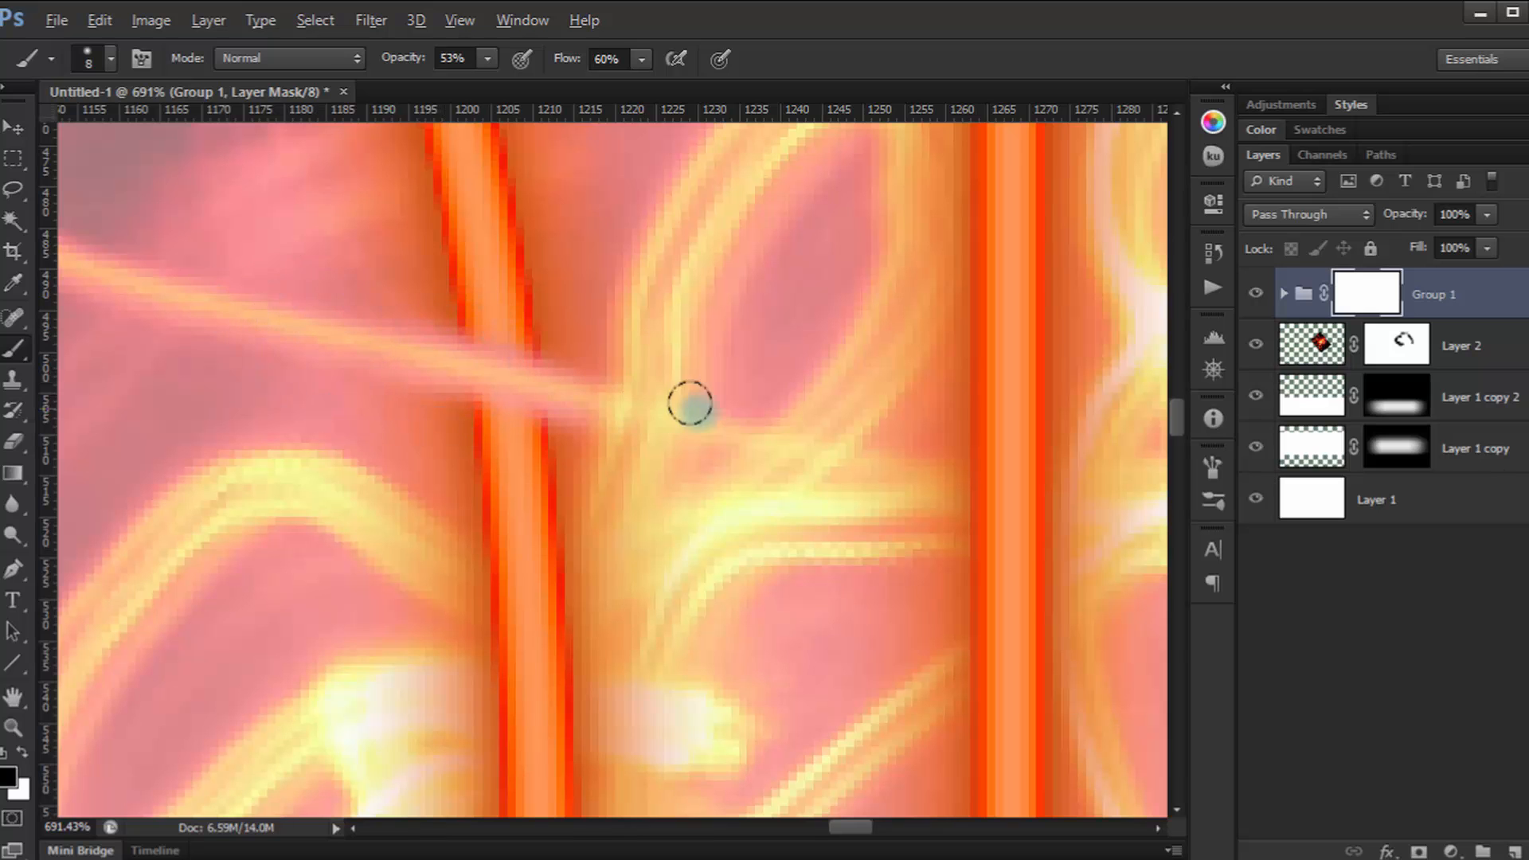
scroll(726, 410, down, 11)
scroll(734, 406, down, 3)
scroll(792, 512, up, 8)
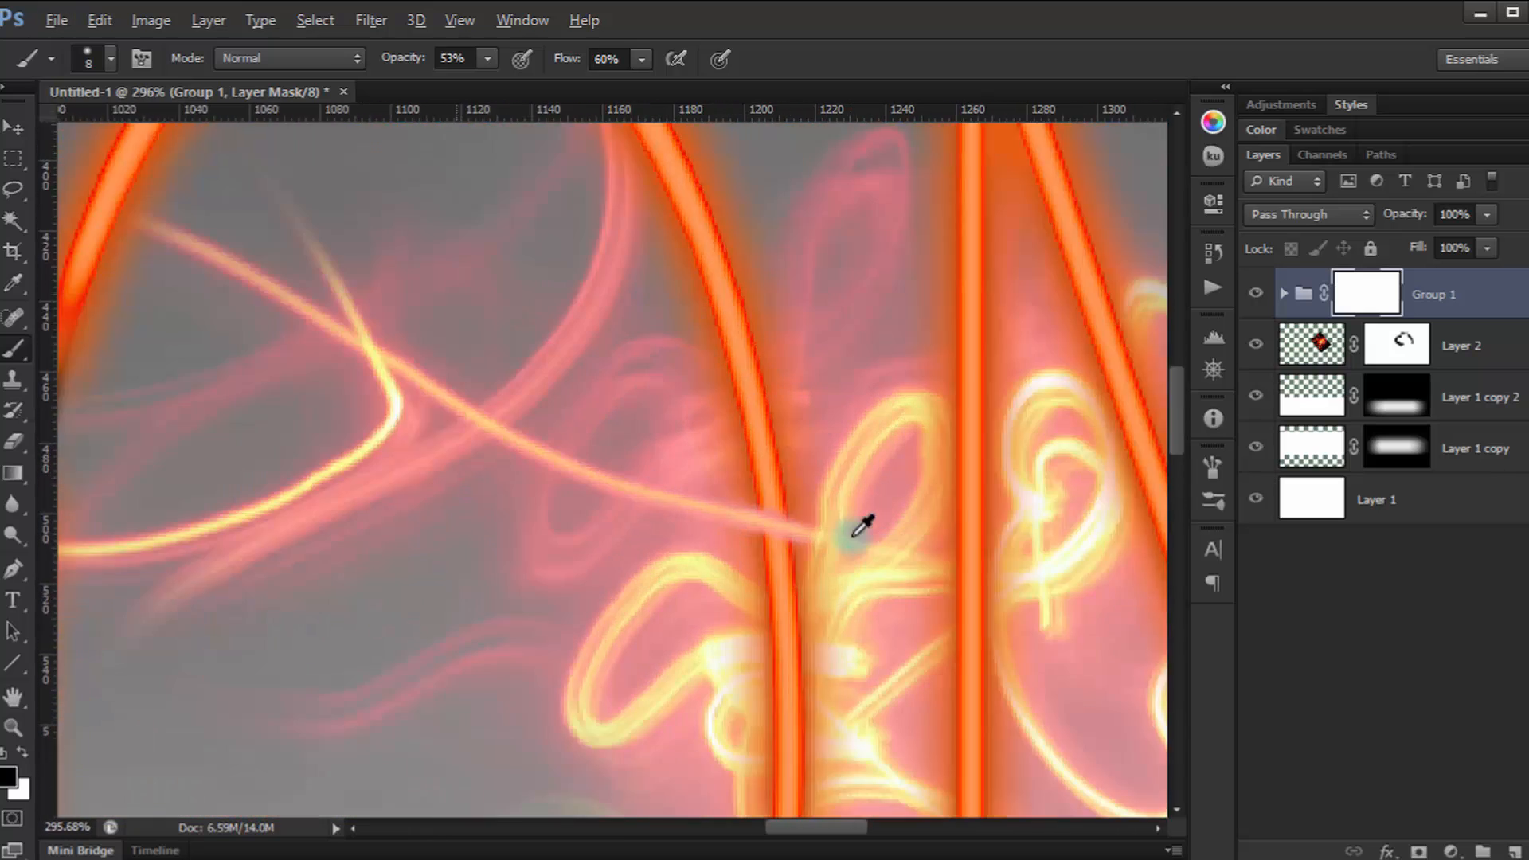
scroll(792, 393, up, 3)
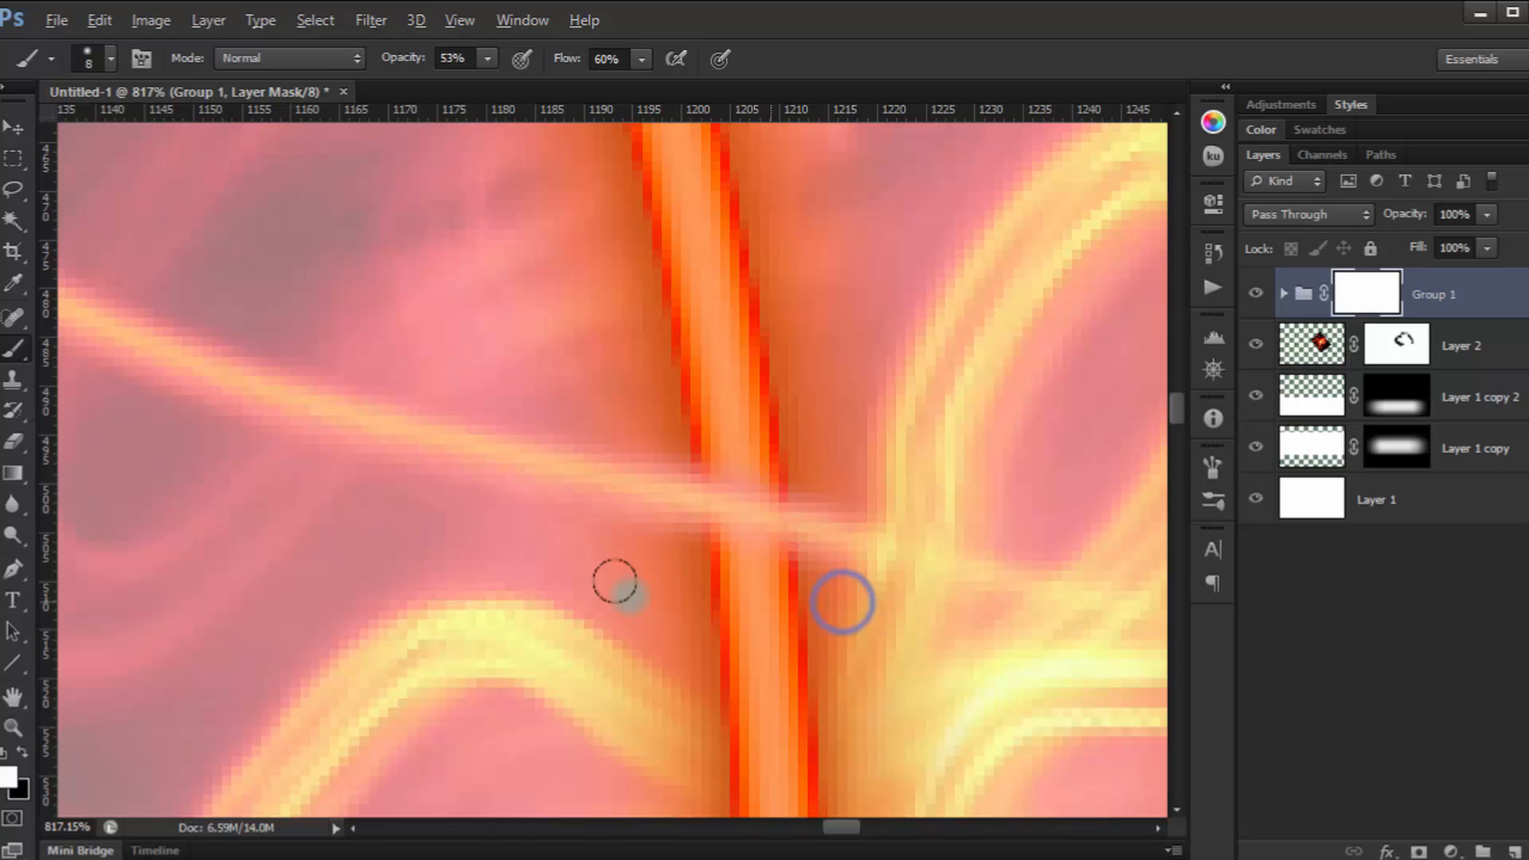
scroll(980, 447, down, 8)
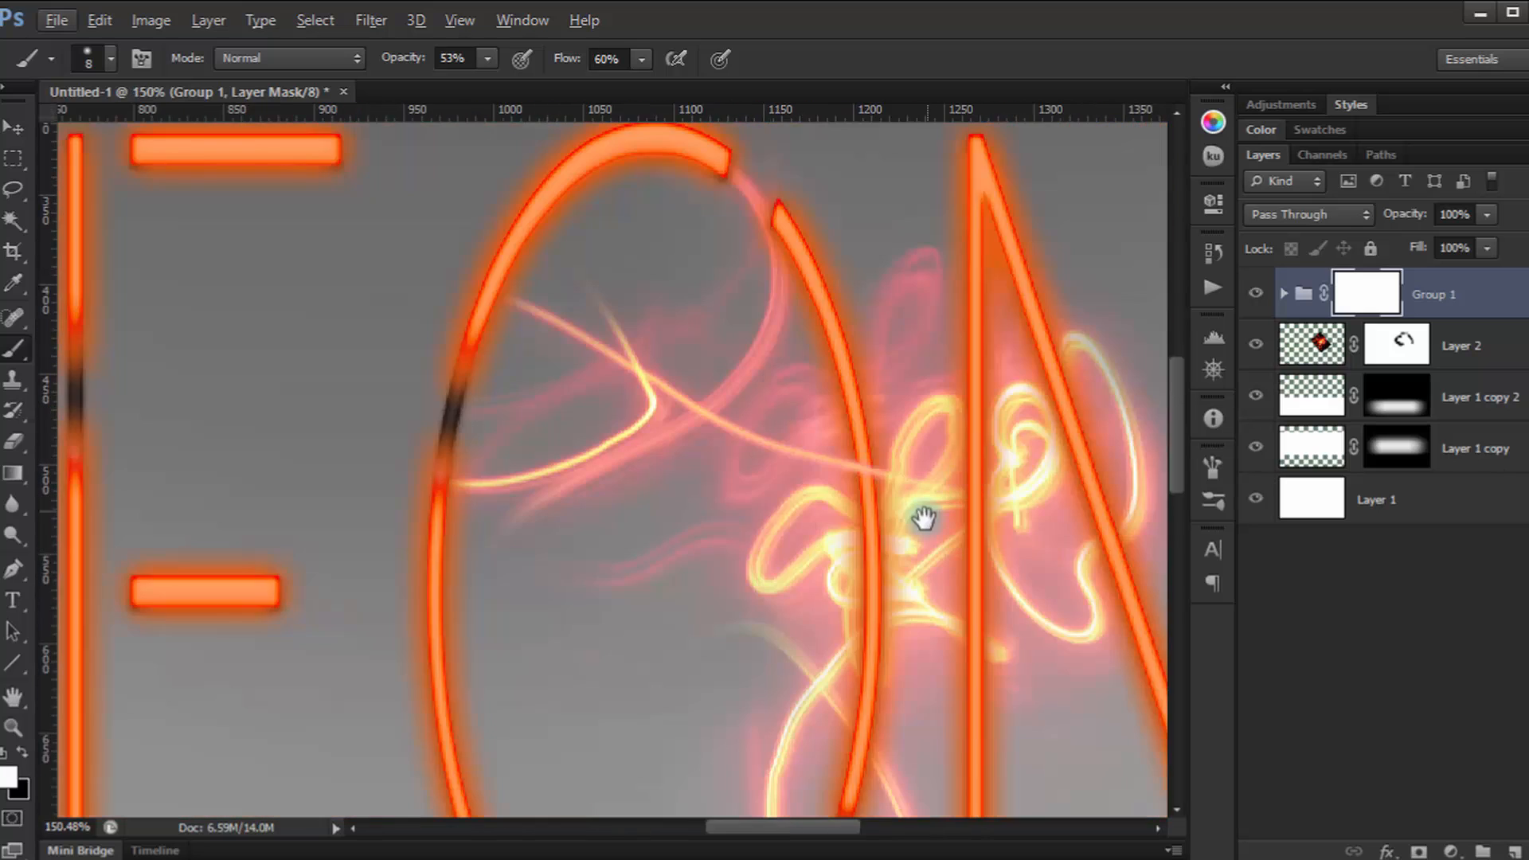
Paint black on the group's mask where the thin light streak crosses the O's lower-right curve, and touch up the edge with white.
drag(924, 519, 597, 324)
scroll(519, 642, up, 4)
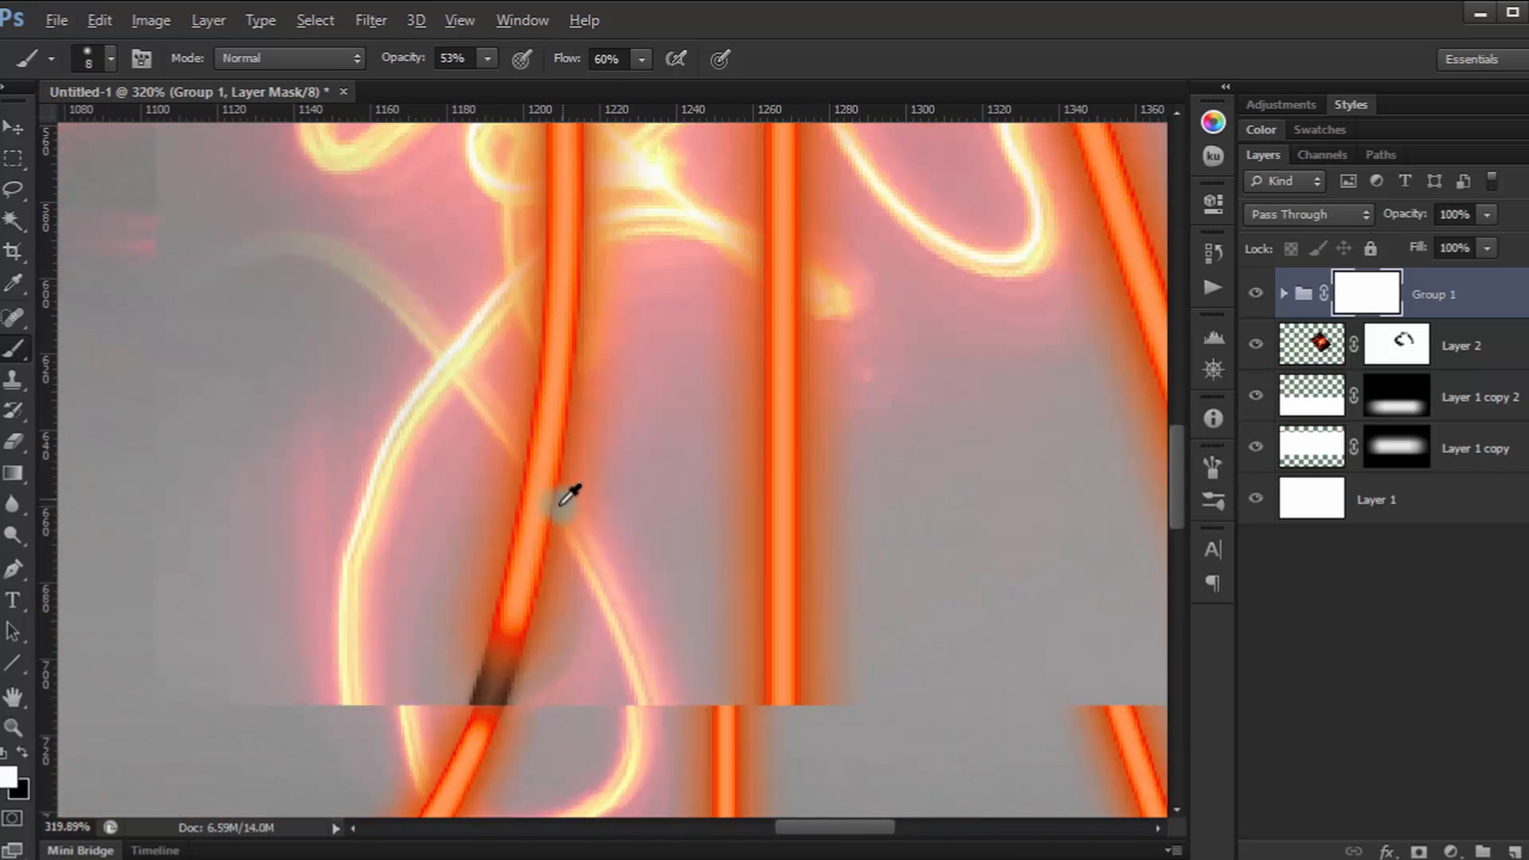
scroll(569, 495, up, 2)
click(23, 753)
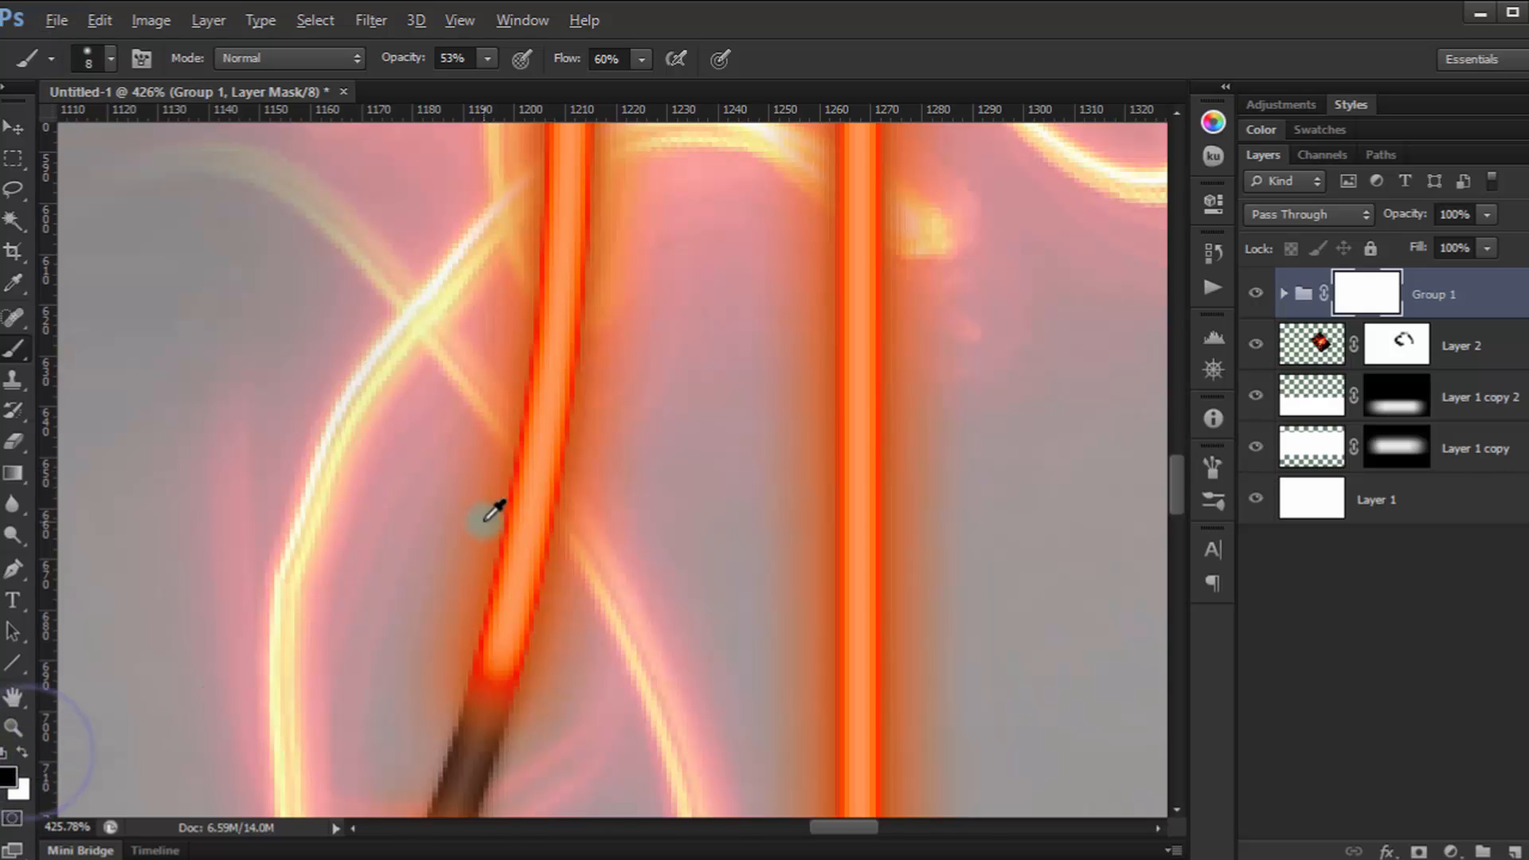
scroll(489, 512, up, 2)
mouse_move(512, 392)
mouse_down()
mouse_move(643, 553)
mouse_move(509, 376)
mouse_move(661, 580)
mouse_up()
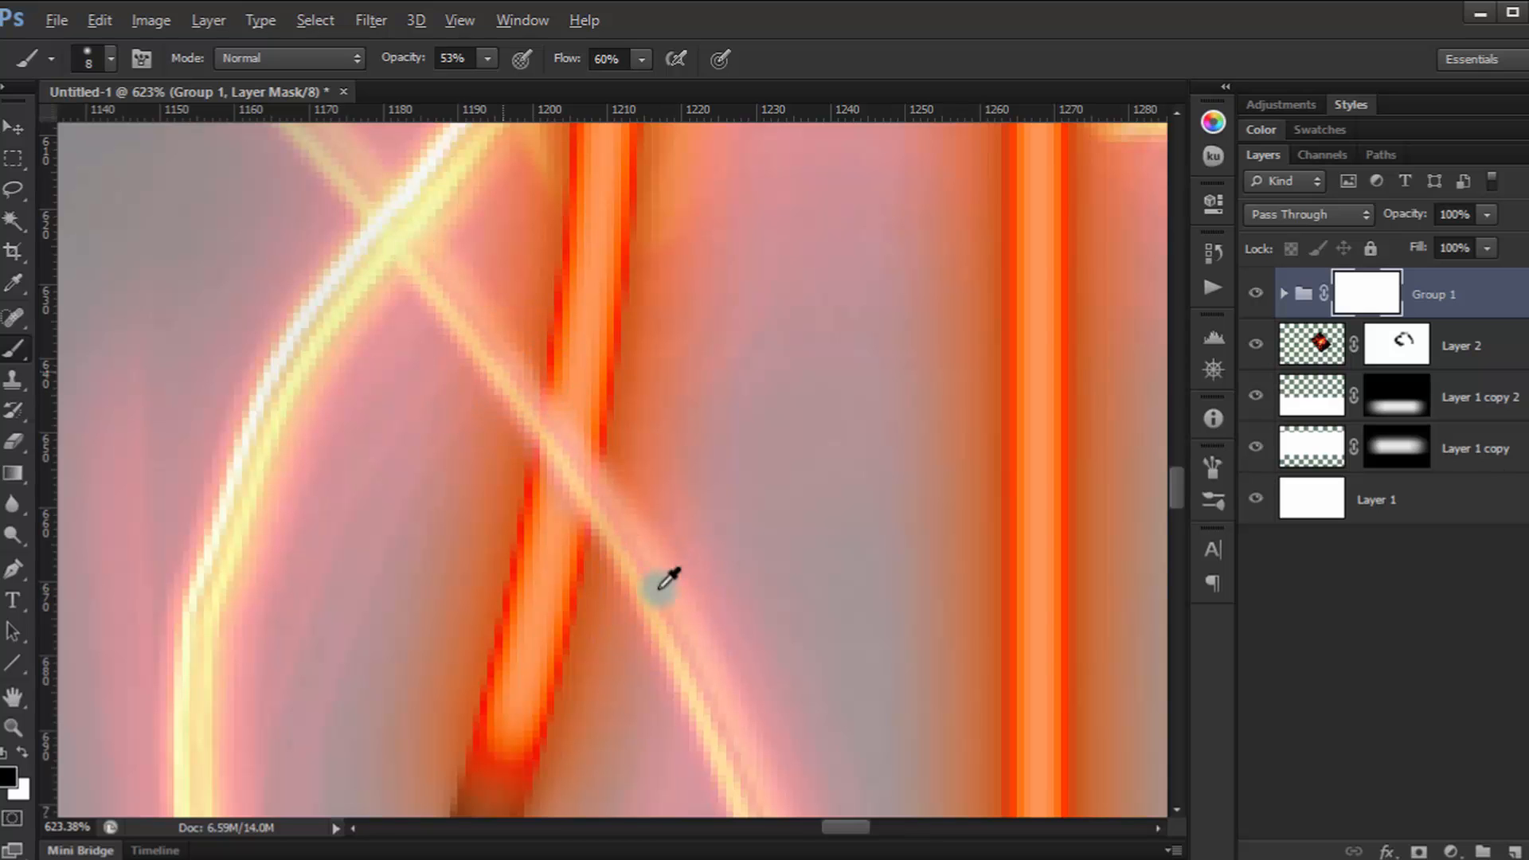
scroll(667, 579, down, 5)
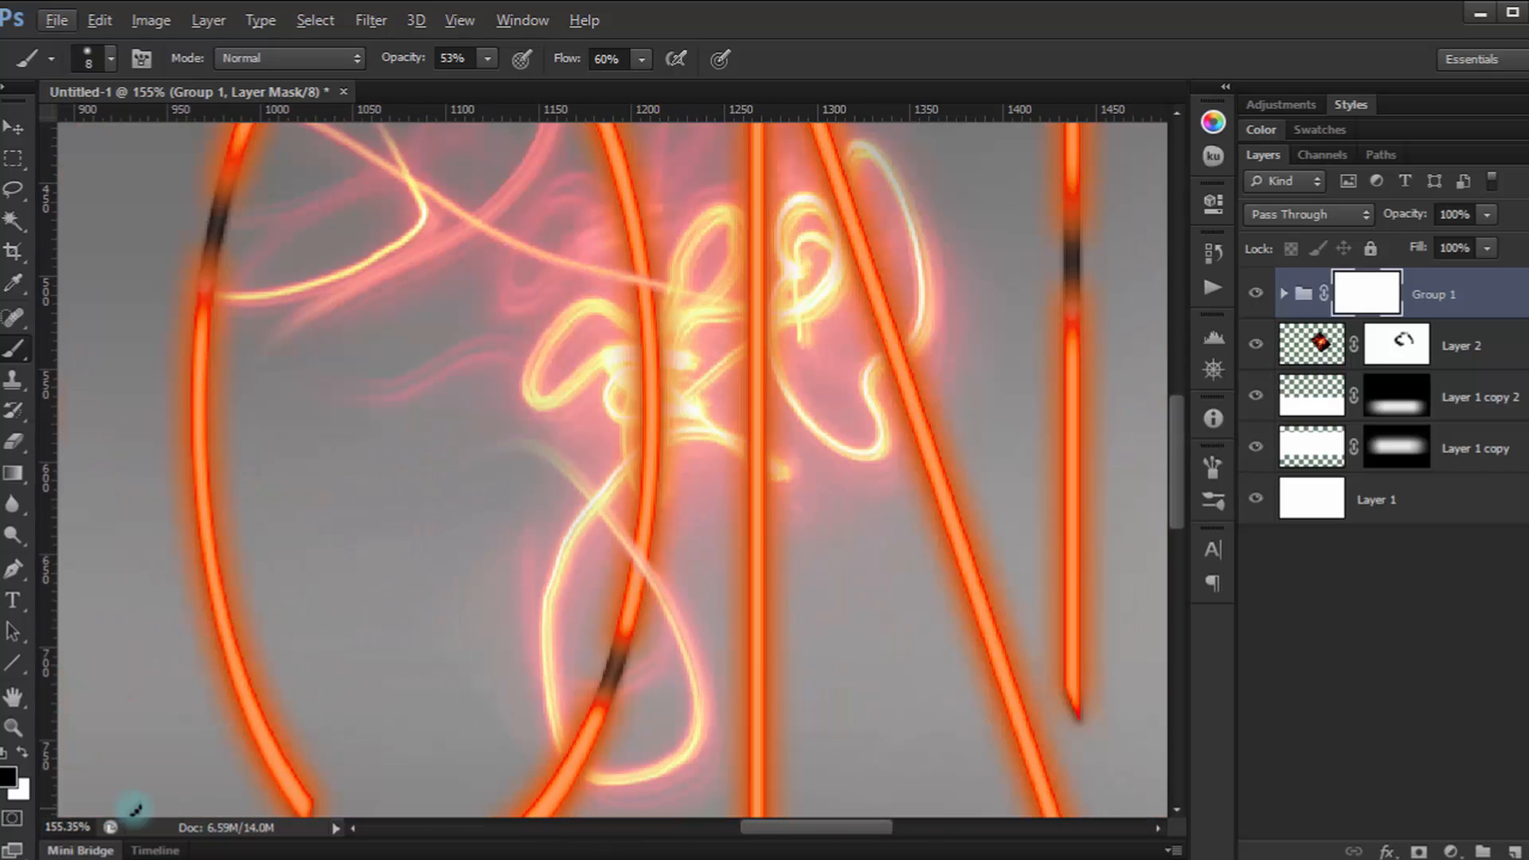
key(x)
scroll(648, 581, up, 5)
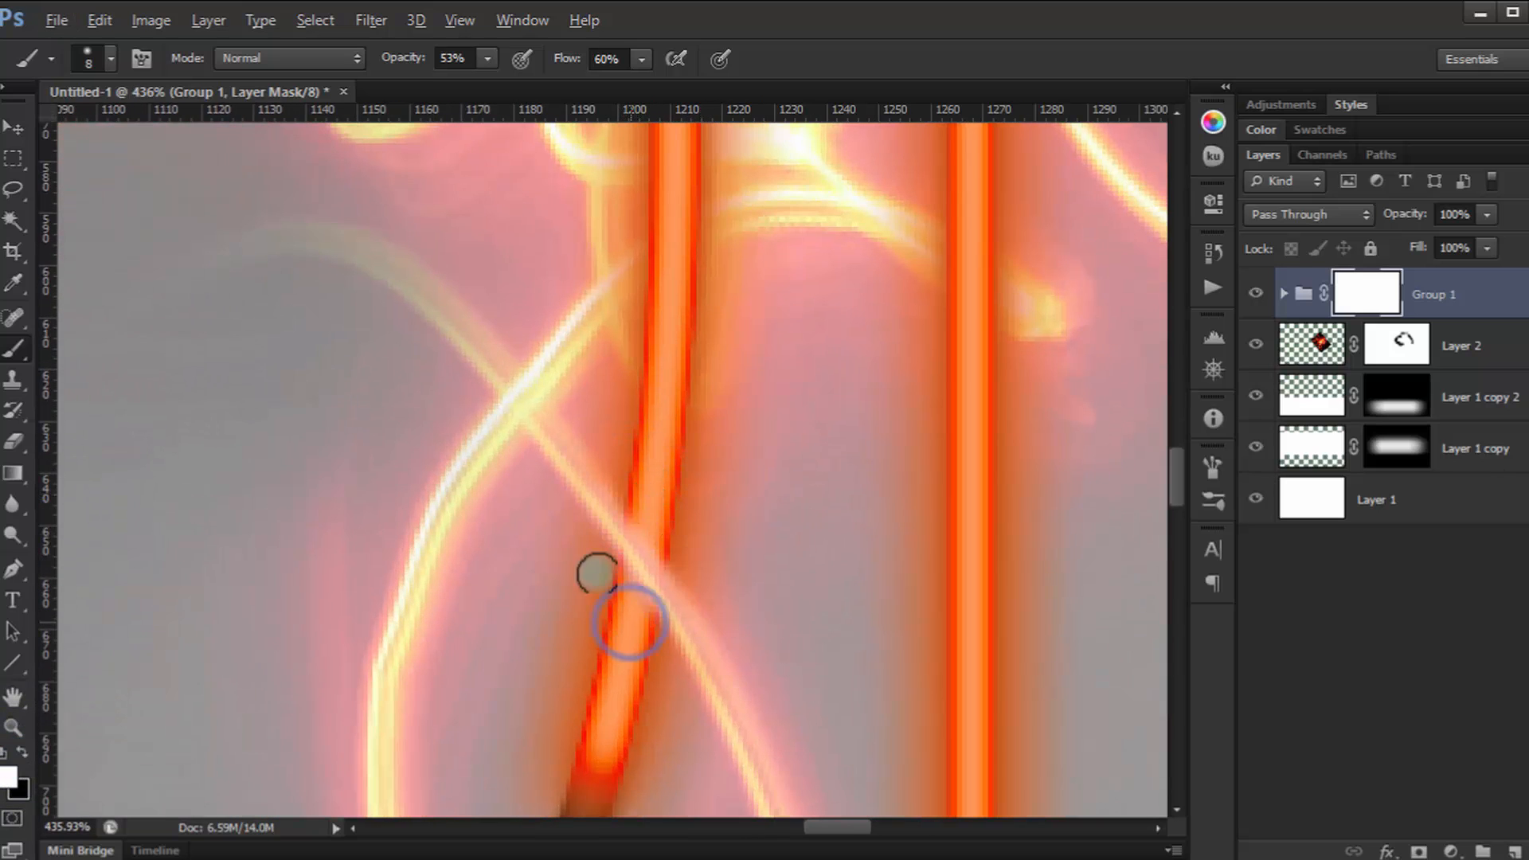
scroll(635, 627, down, 4)
Paint black on the group's mask so the curled light streak passes in front of the last N's diagonal.
drag(677, 703, 617, 745)
scroll(857, 485, up, 4)
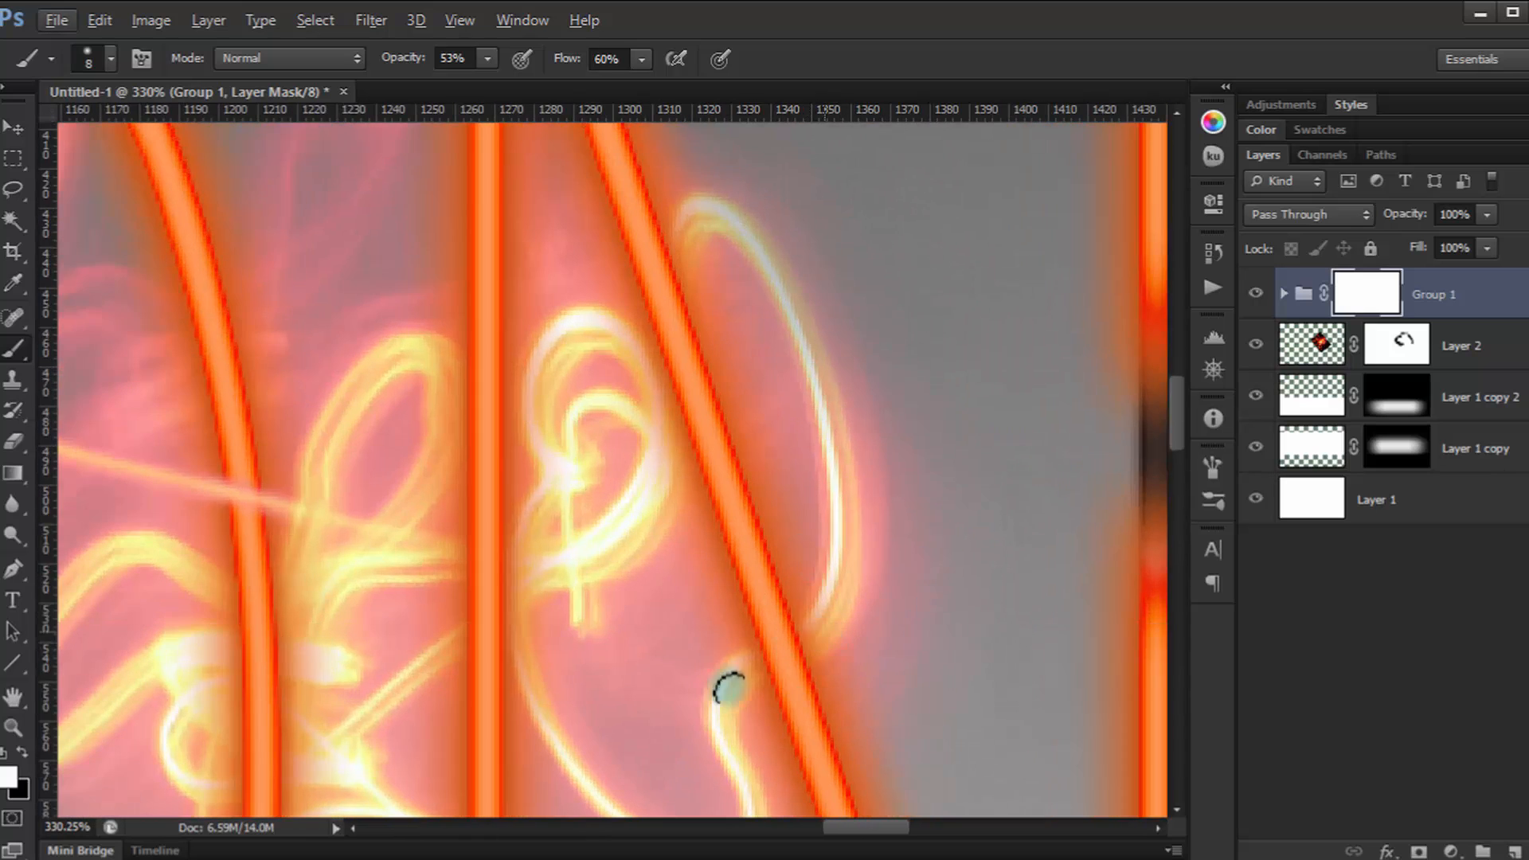
scroll(730, 689, up, 2)
click(22, 752)
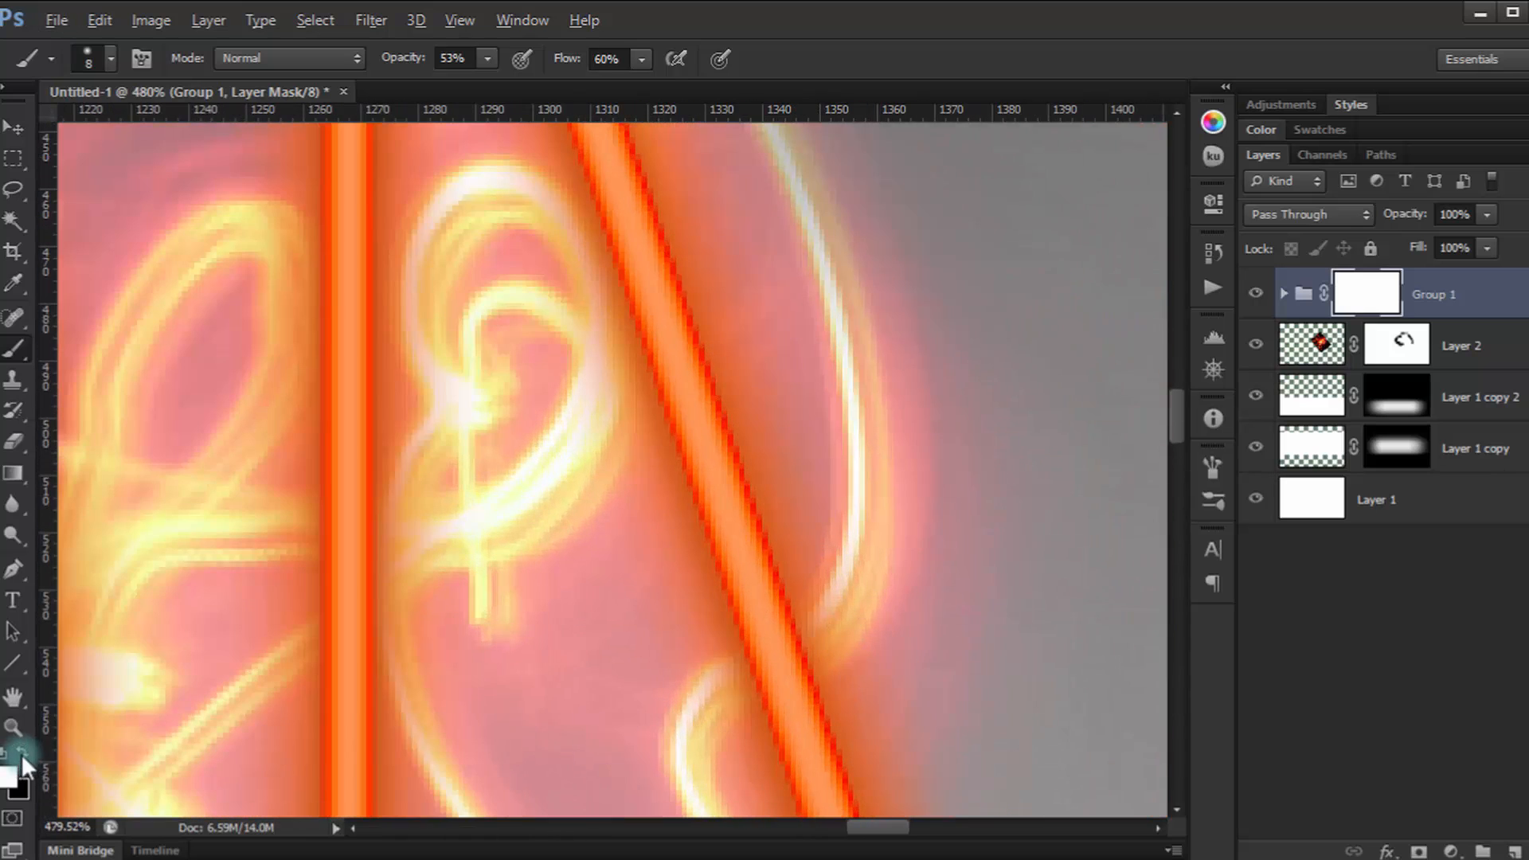
drag(669, 655, 610, 507)
mouse_move(778, 448)
mouse_down()
mouse_move(628, 557)
mouse_move(802, 451)
mouse_move(756, 518)
mouse_move(774, 506)
mouse_move(761, 467)
mouse_move(618, 563)
mouse_move(765, 481)
mouse_move(659, 547)
mouse_move(635, 594)
mouse_move(785, 428)
mouse_up()
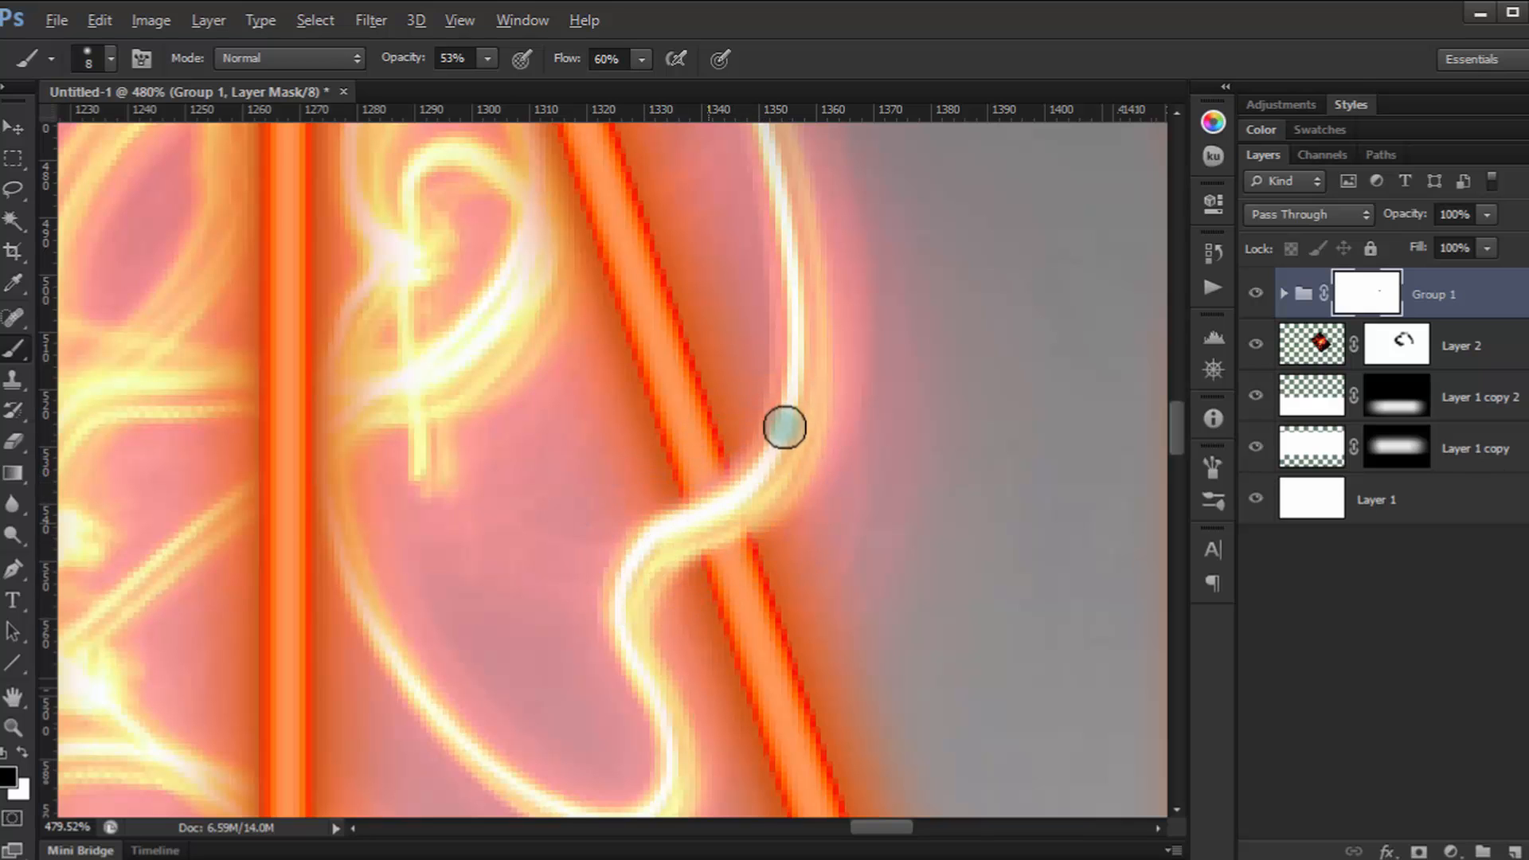
scroll(748, 503, down, 7)
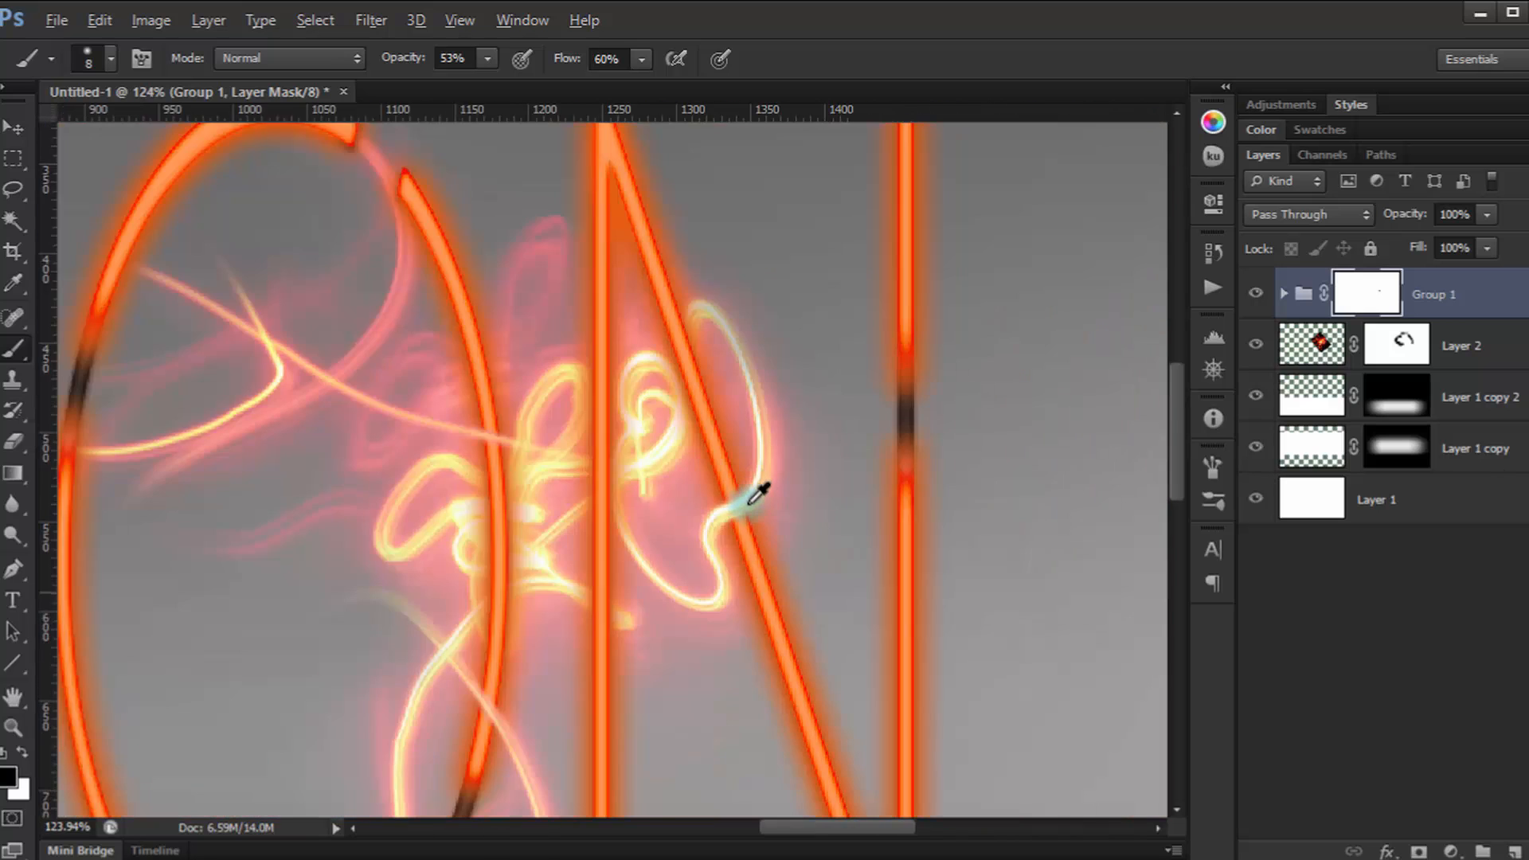
scroll(761, 493, down, 1)
Try masking the O's left curve where the two light streaks meet it, painting the mask back with white.
scroll(522, 422, up, 7)
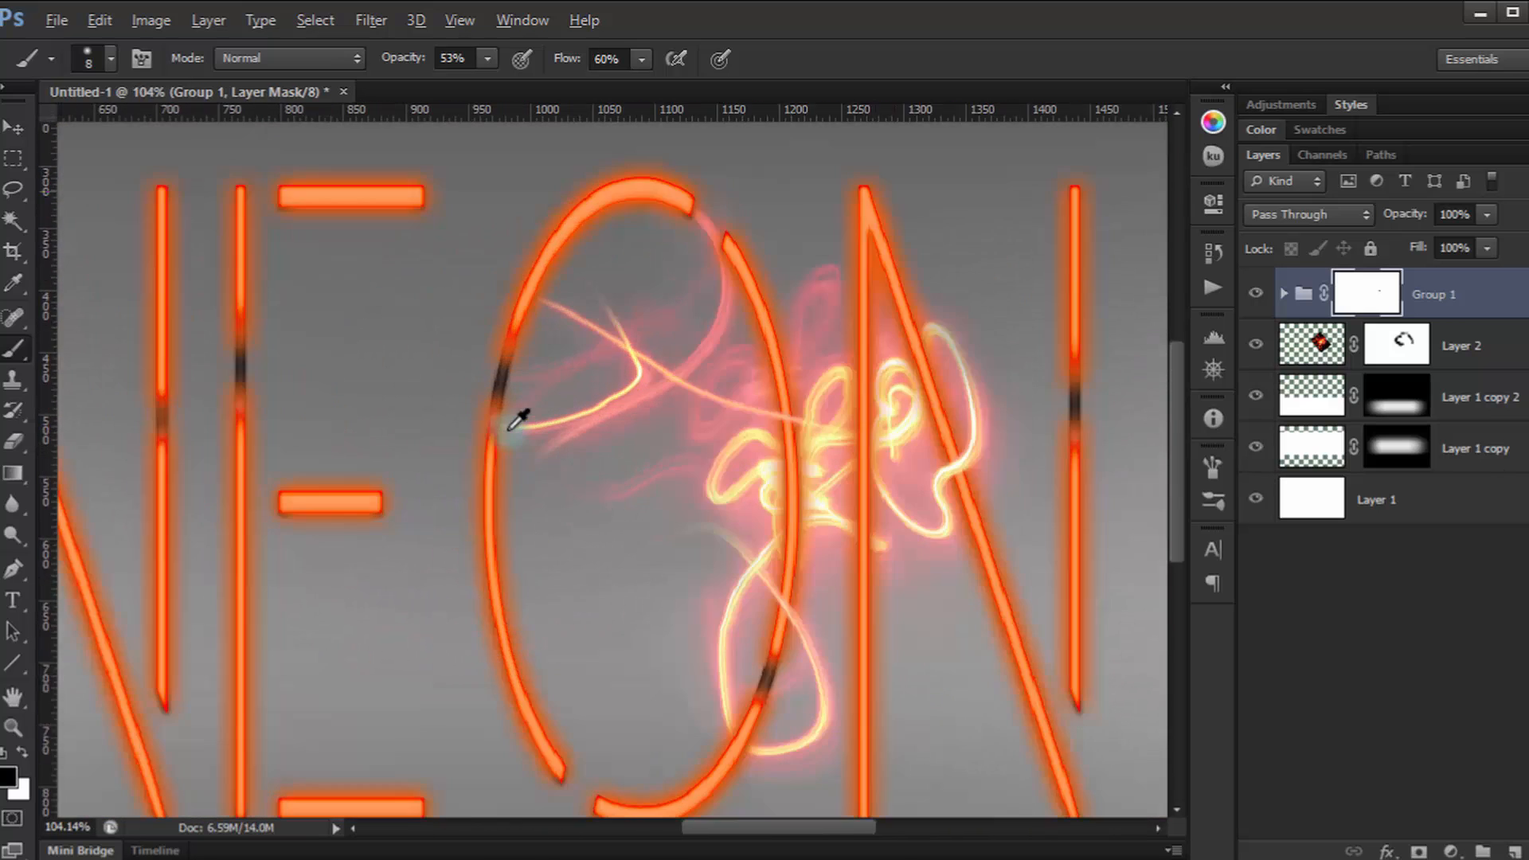
scroll(522, 435, up, 2)
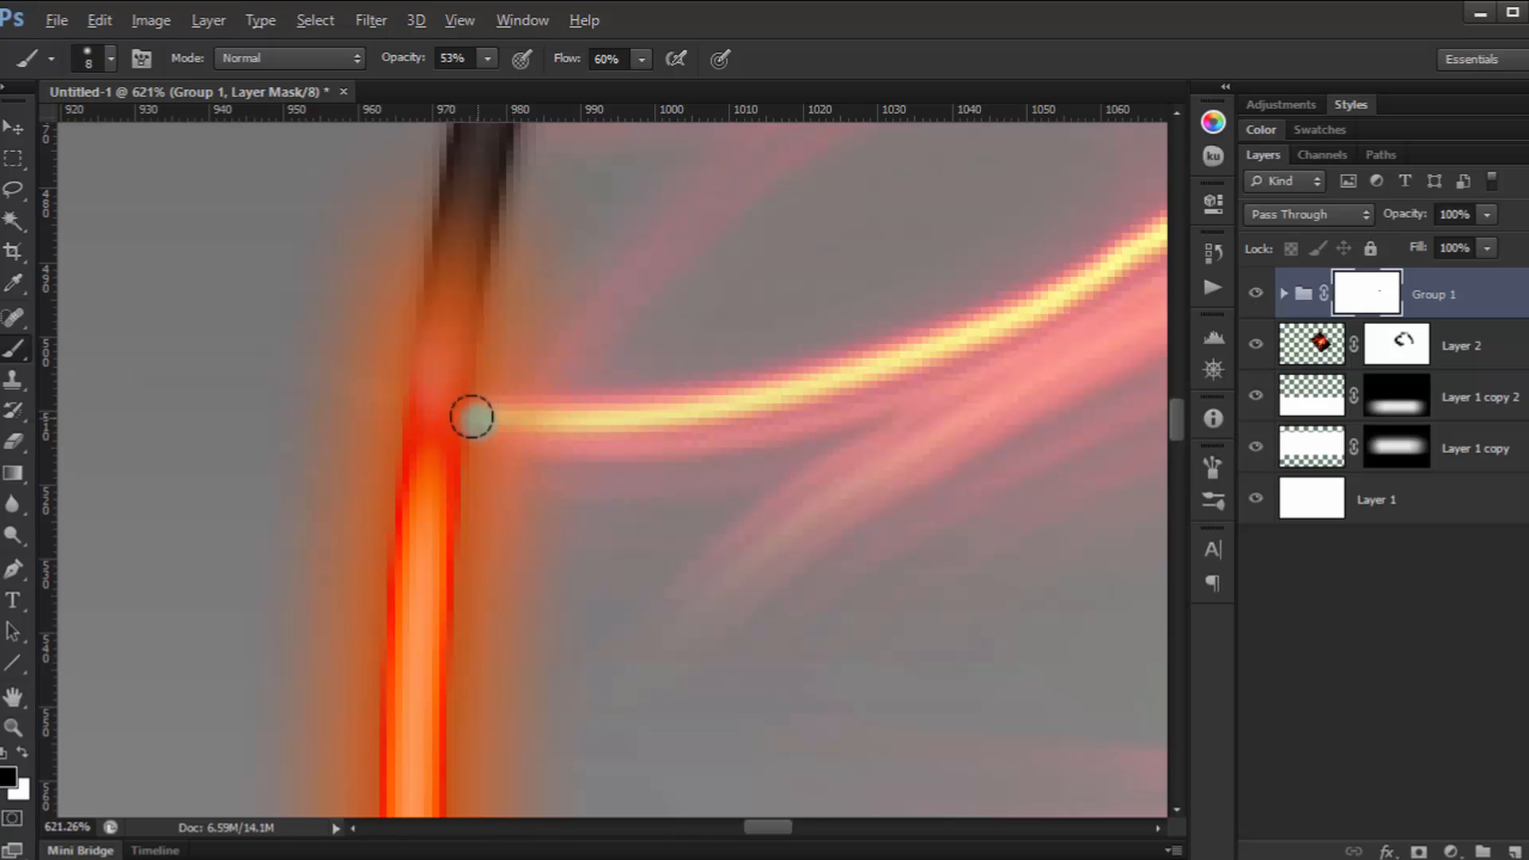
click(37, 759)
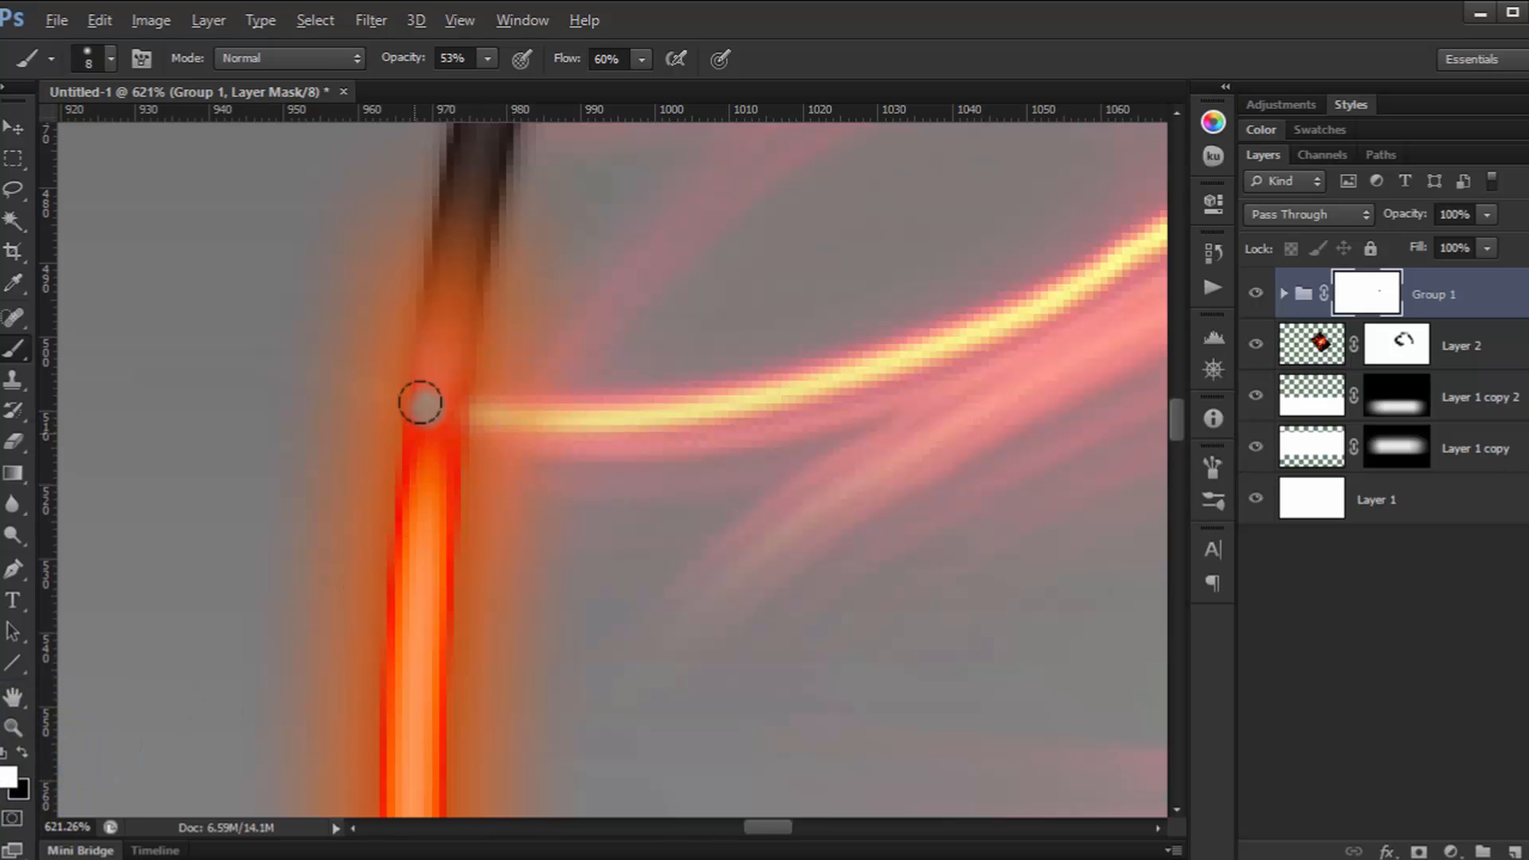
drag(430, 376, 369, 697)
drag(619, 724, 686, 843)
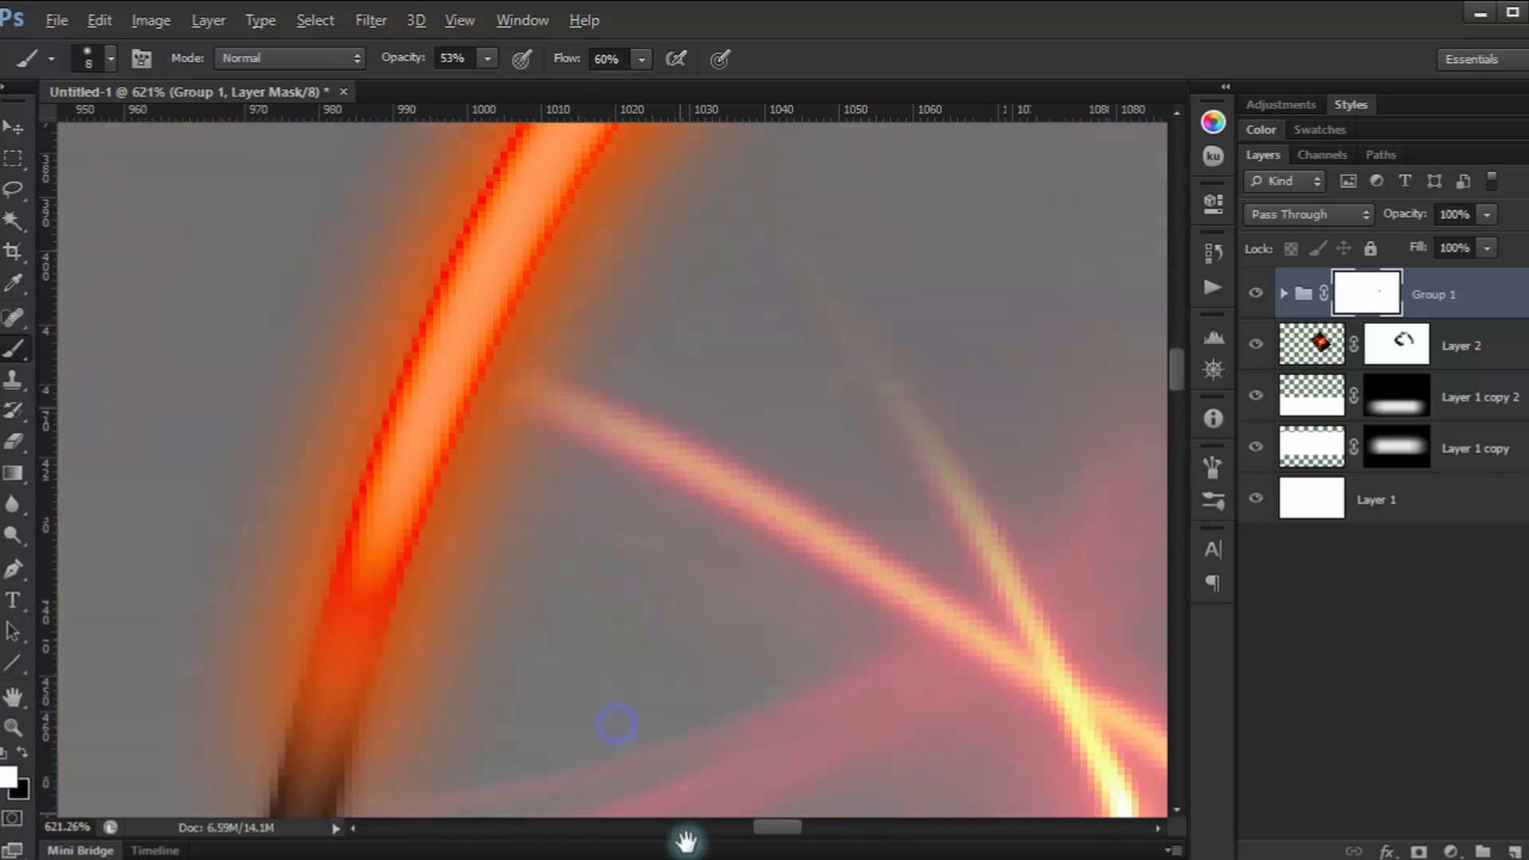
mouse_move(539, 580)
mouse_down()
mouse_move(390, 655)
mouse_move(443, 494)
mouse_up()
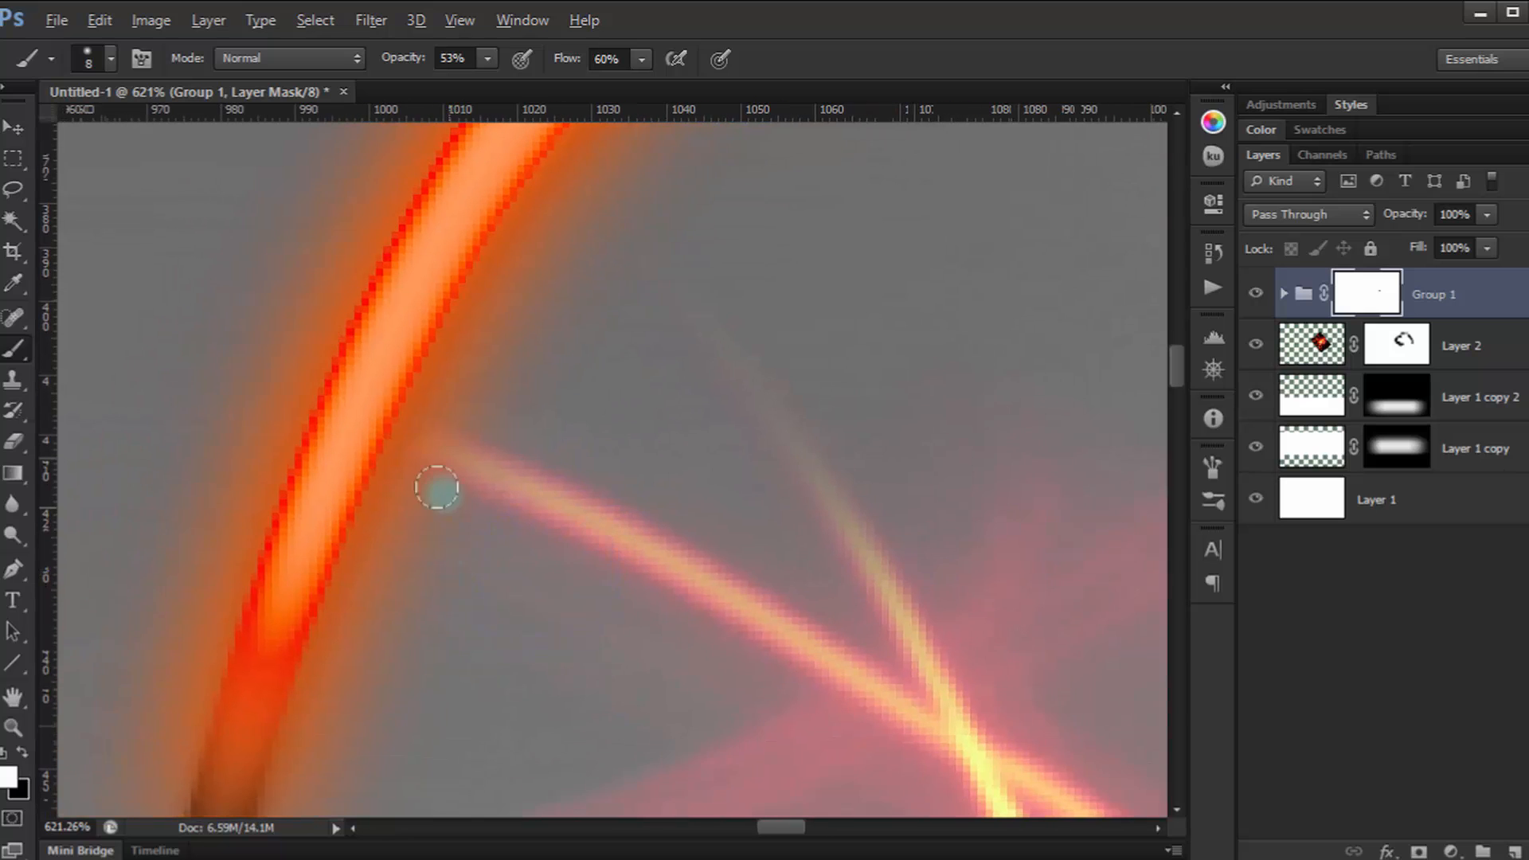
click(36, 766)
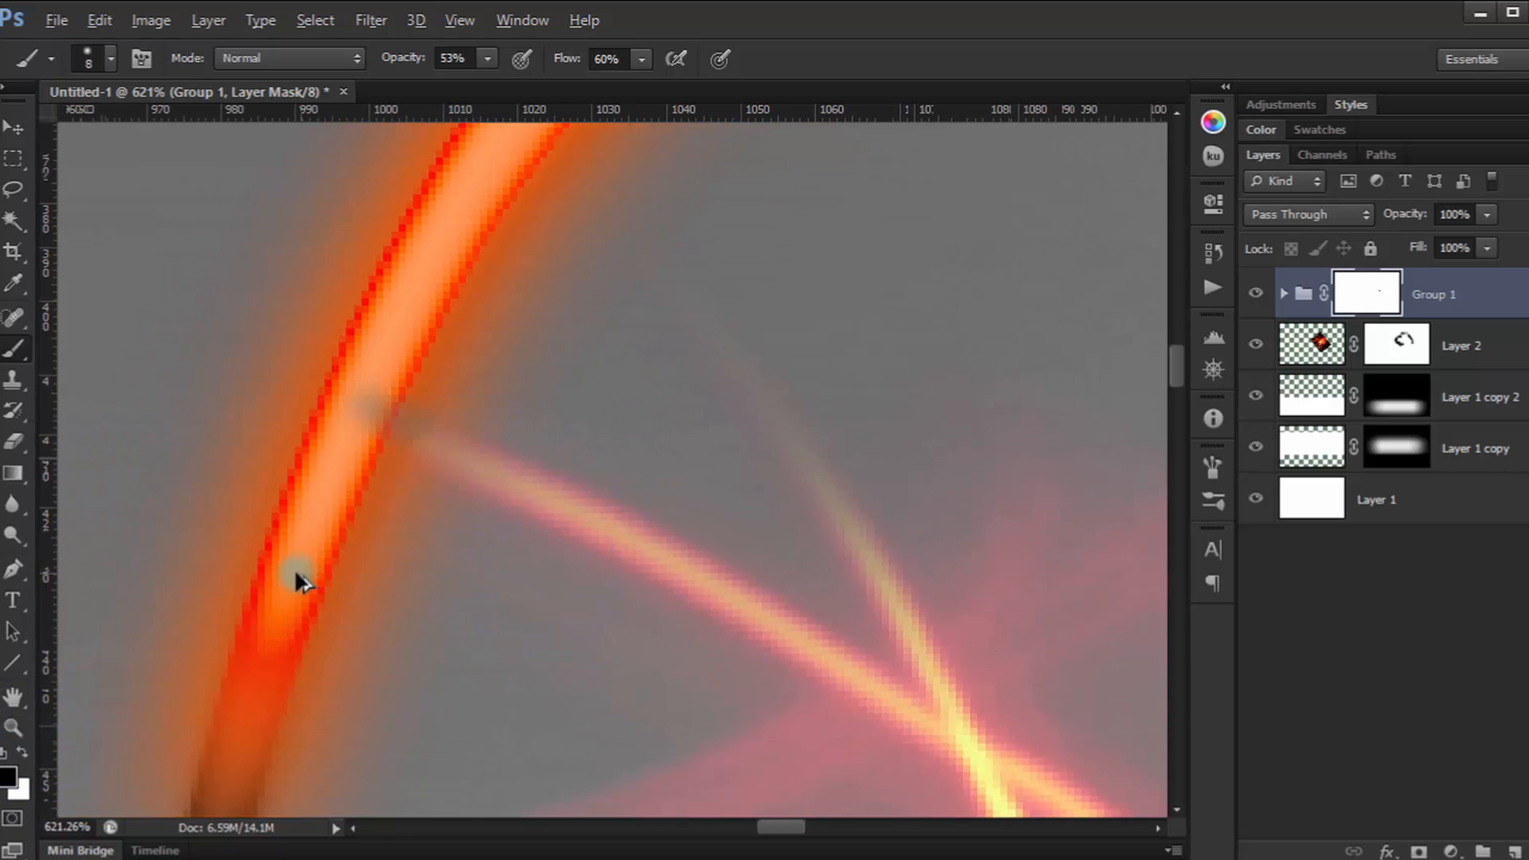
click(23, 755)
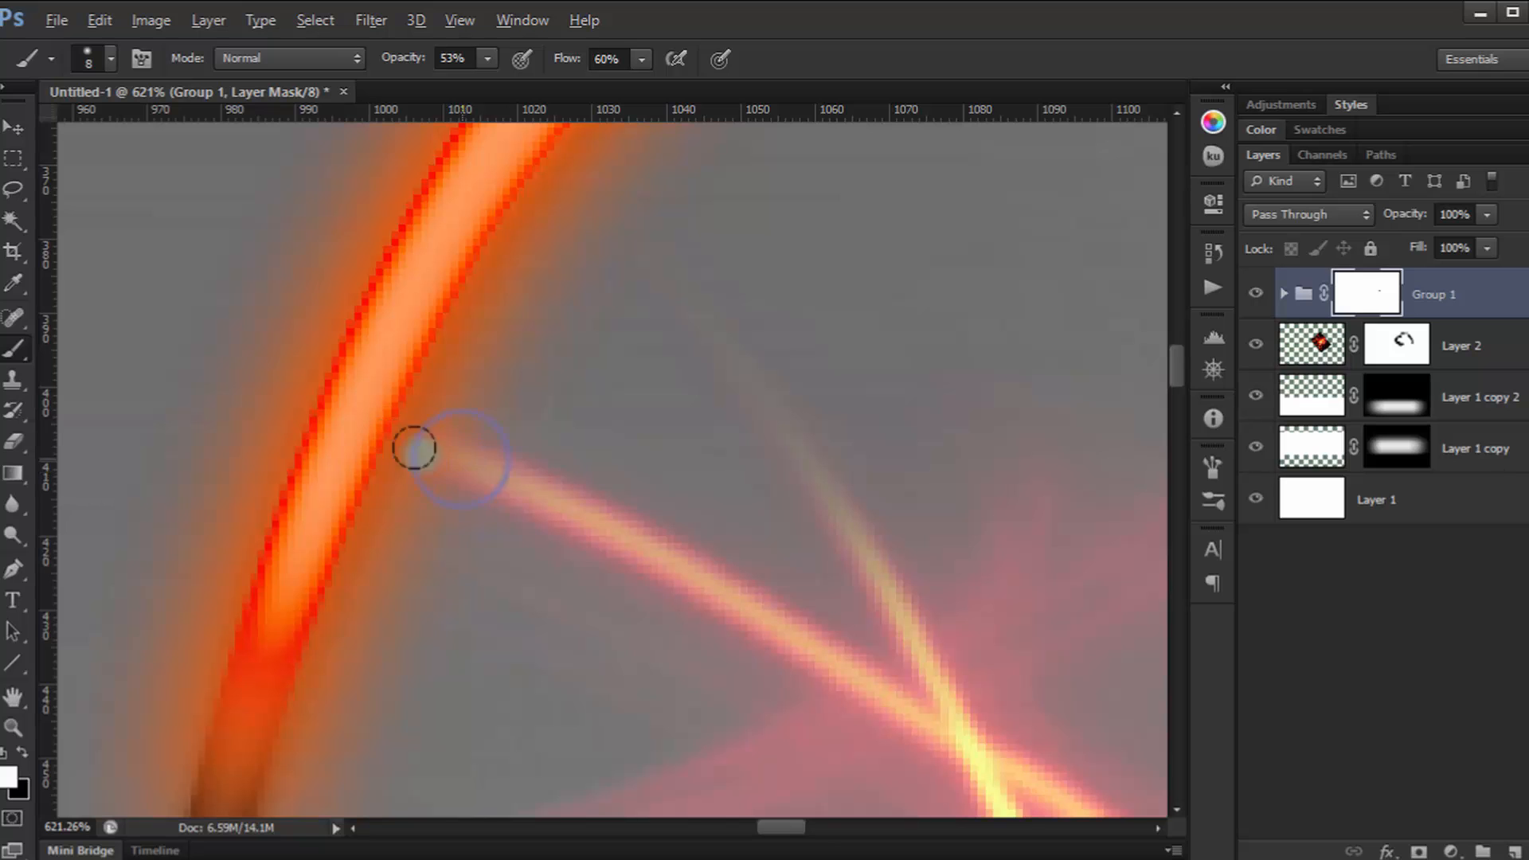
Paint black on the group's mask so the small bright light loop passes in front of the O's right curve.
scroll(509, 510, down, 3)
drag(574, 655, 646, 393)
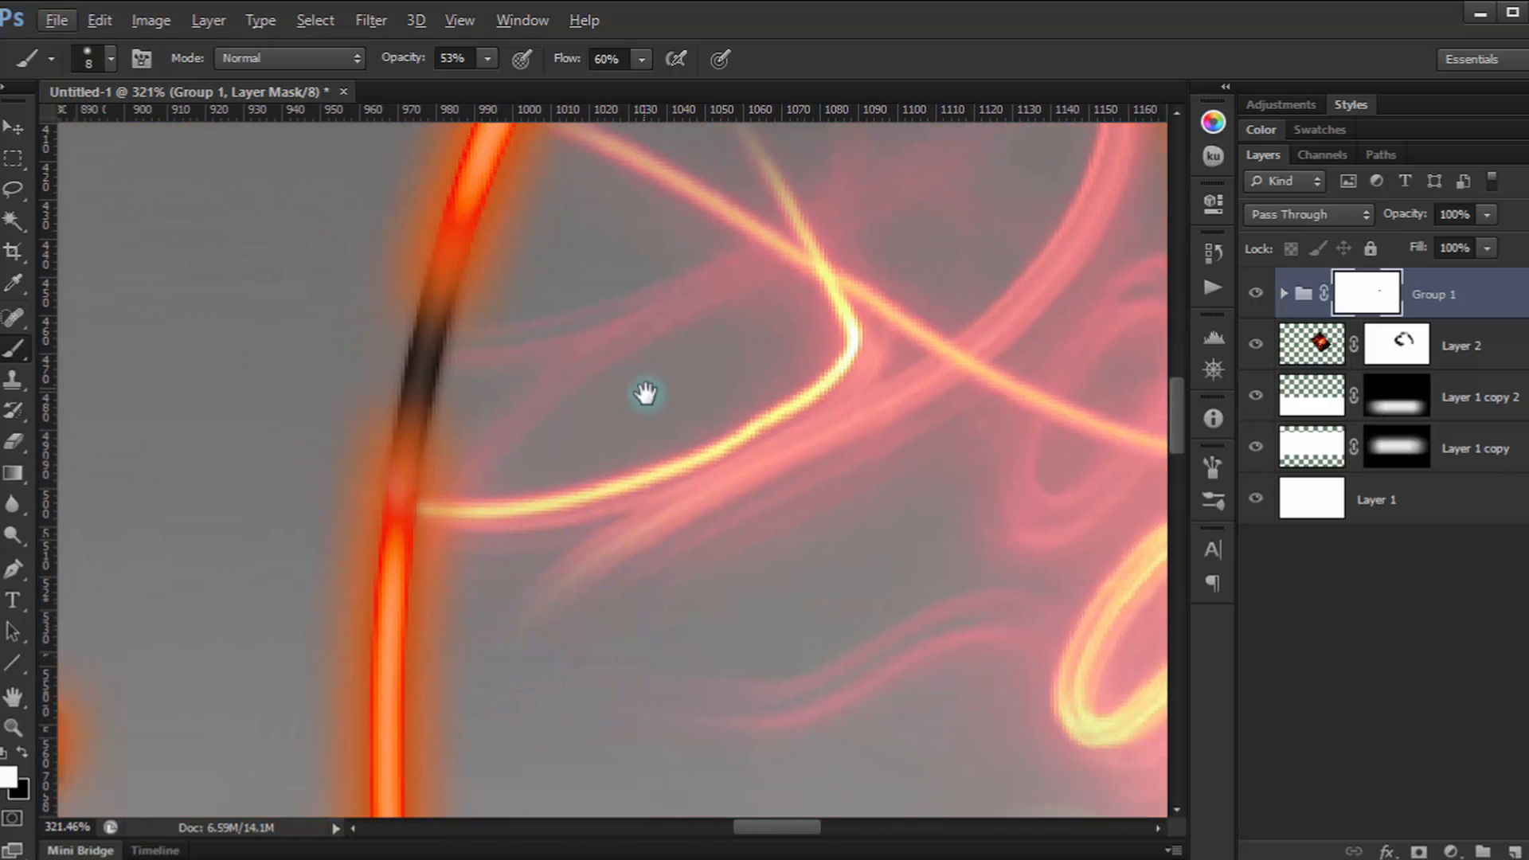
scroll(404, 507, up, 1)
scroll(409, 536, down, 5)
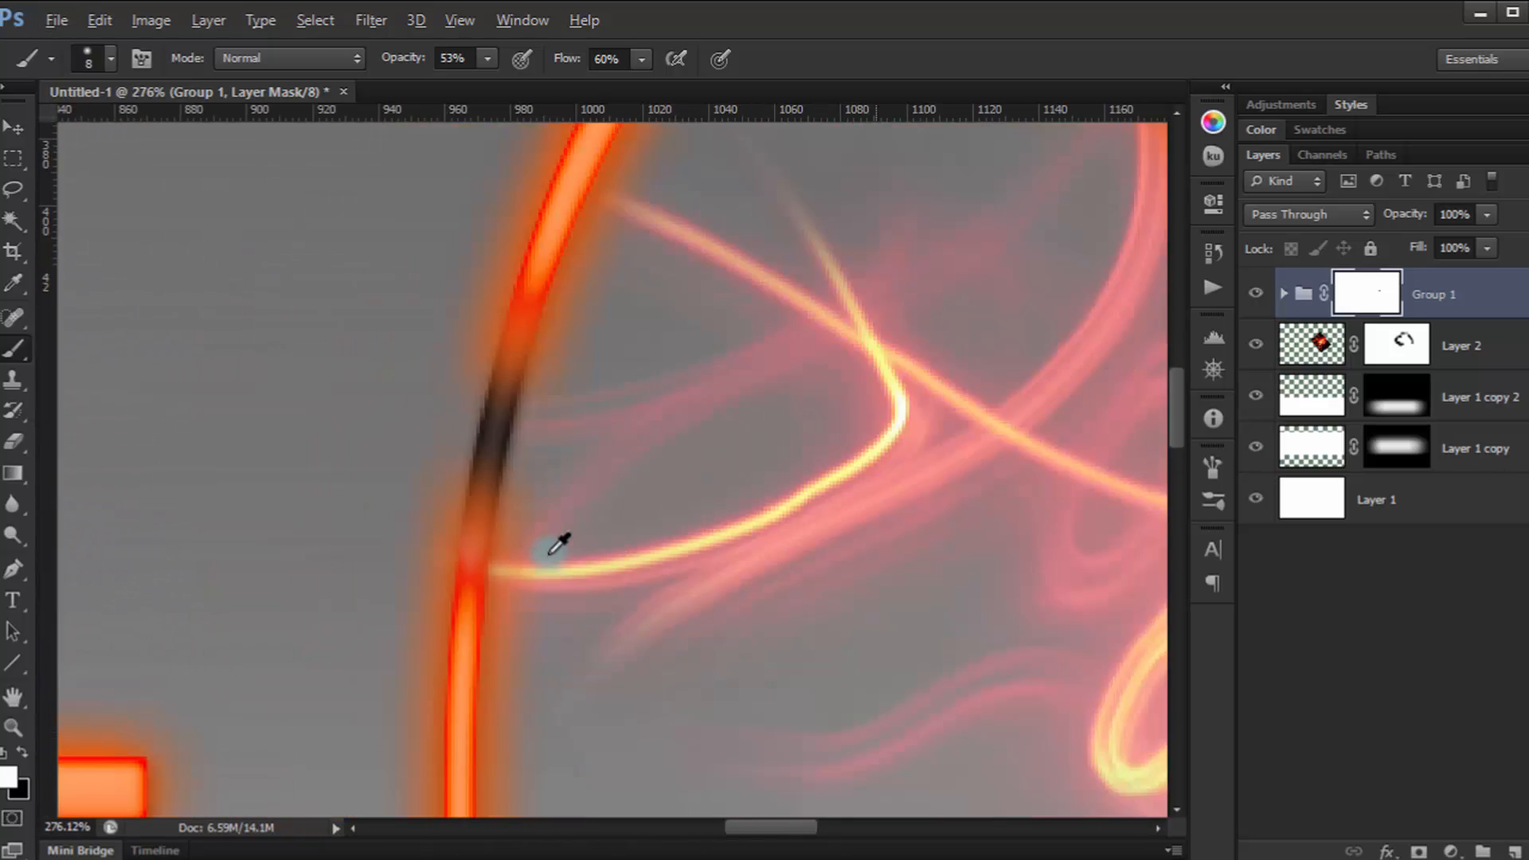
scroll(565, 543, down, 2)
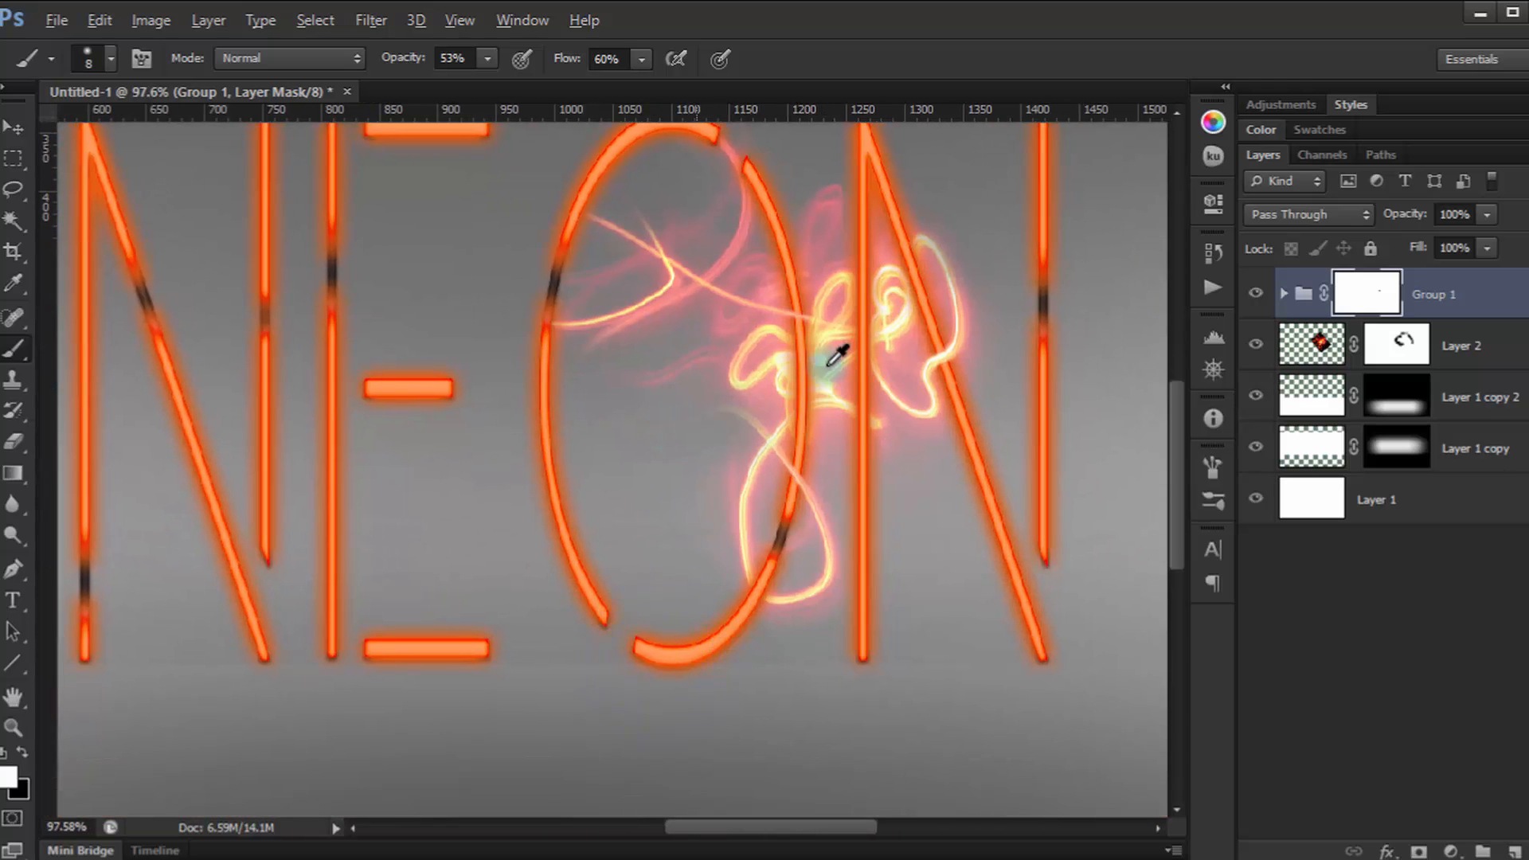
scroll(785, 404, up, 5)
scroll(785, 404, up, 4)
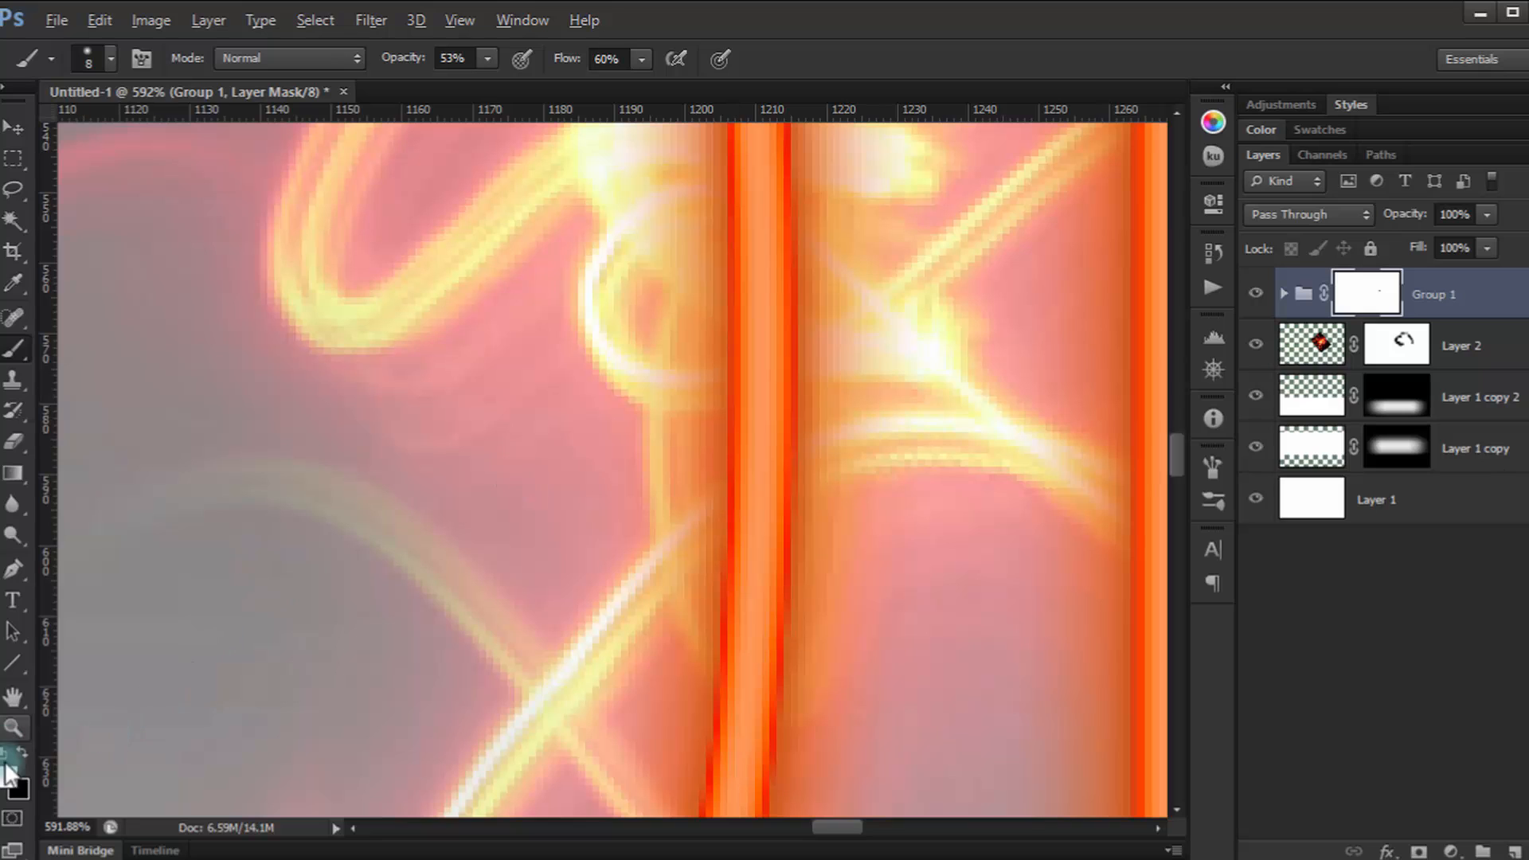
mouse_move(699, 391)
mouse_down()
mouse_move(877, 349)
mouse_move(751, 374)
mouse_move(838, 339)
mouse_move(628, 382)
mouse_move(828, 365)
mouse_move(793, 358)
mouse_move(825, 338)
mouse_move(652, 373)
mouse_move(846, 348)
mouse_move(706, 381)
mouse_move(783, 375)
mouse_move(875, 343)
mouse_move(853, 357)
mouse_move(848, 533)
mouse_move(796, 450)
mouse_move(734, 426)
mouse_move(833, 497)
mouse_move(703, 540)
mouse_move(767, 540)
mouse_move(611, 541)
mouse_move(834, 479)
mouse_move(712, 537)
mouse_up()
mouse_move(693, 542)
mouse_down()
mouse_move(782, 519)
mouse_move(770, 554)
mouse_up()
scroll(753, 438, down, 4)
scroll(779, 402, down, 2)
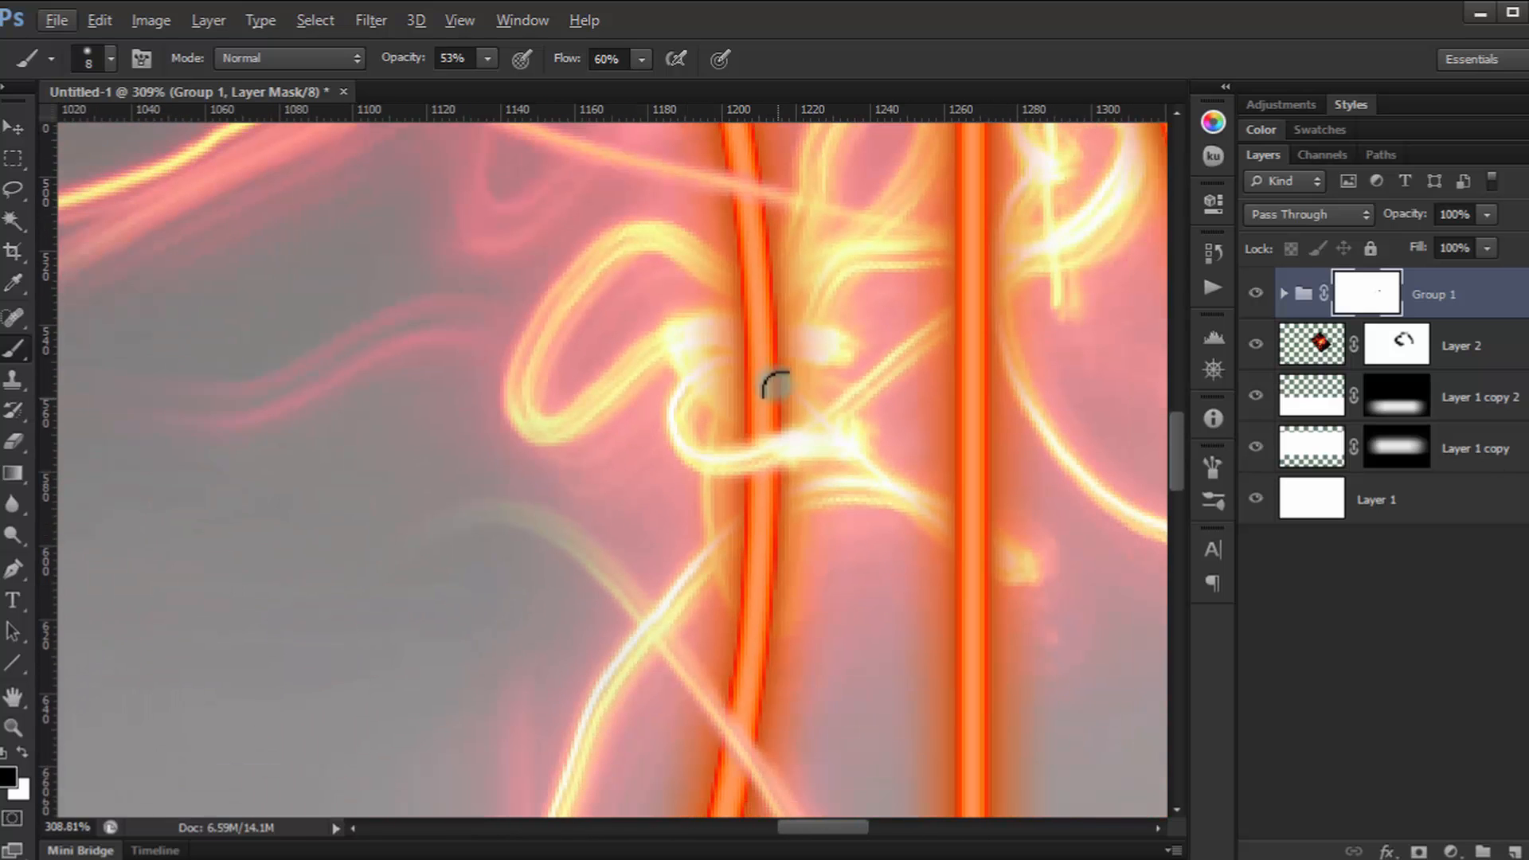
scroll(833, 409, up, 3)
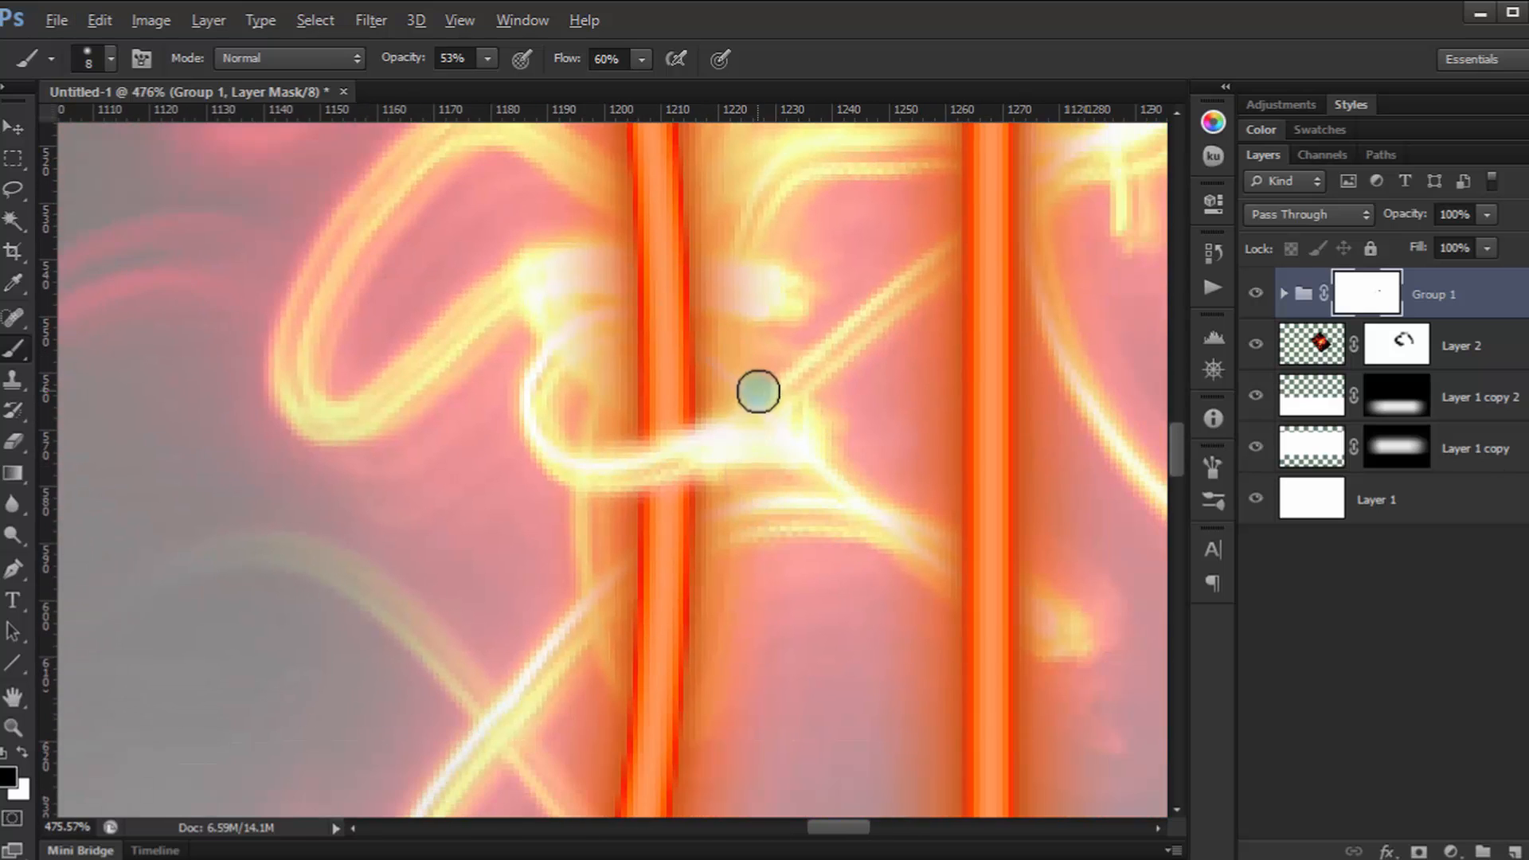
scroll(758, 385, down, 4)
scroll(813, 606, down, 4)
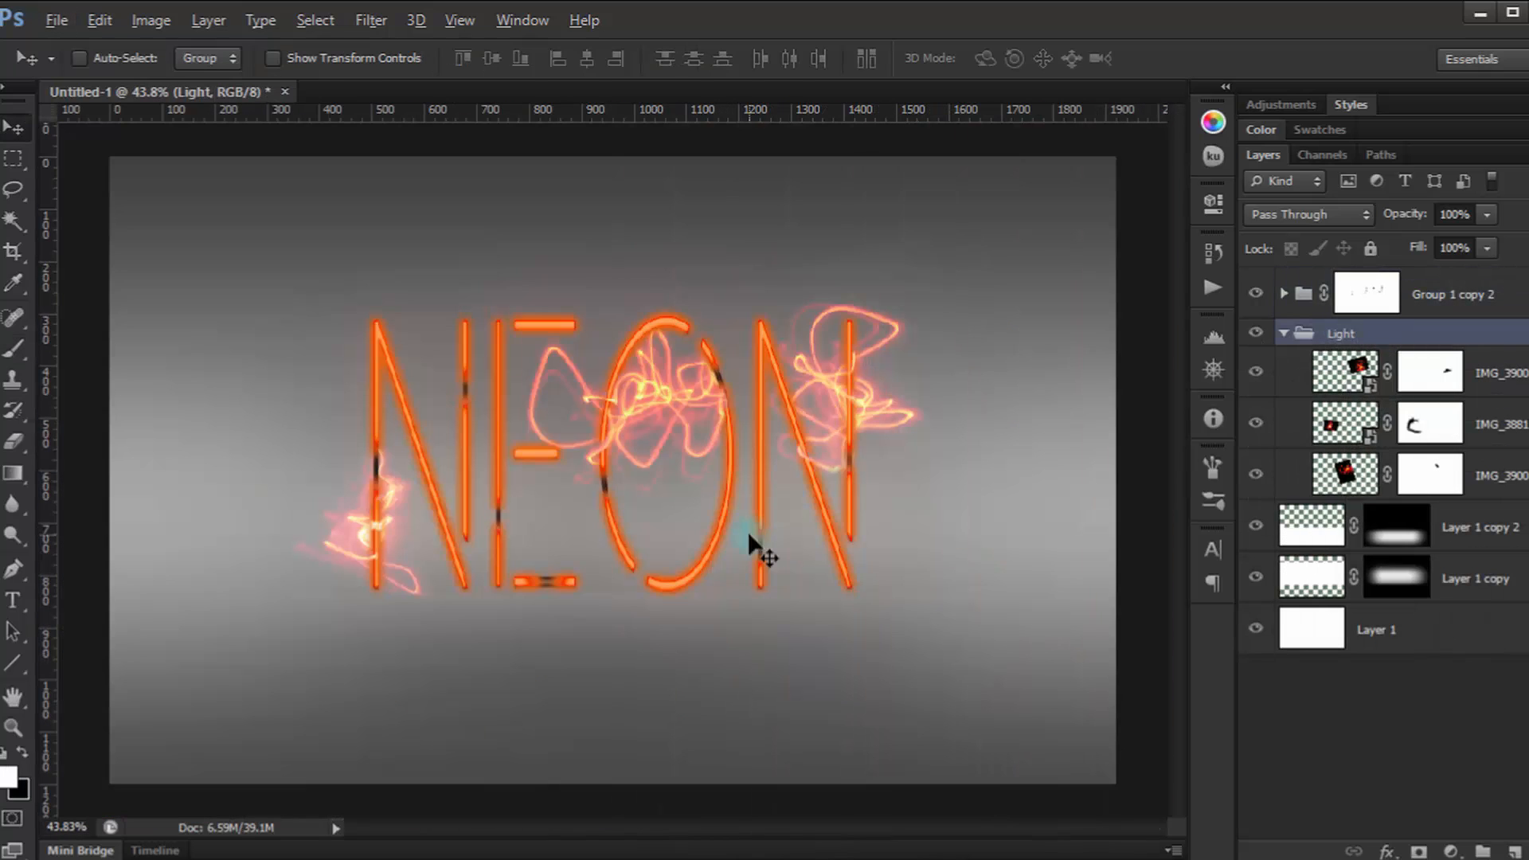
Examine how the three light textures weave around the NEON letters.
scroll(726, 543, up, 3)
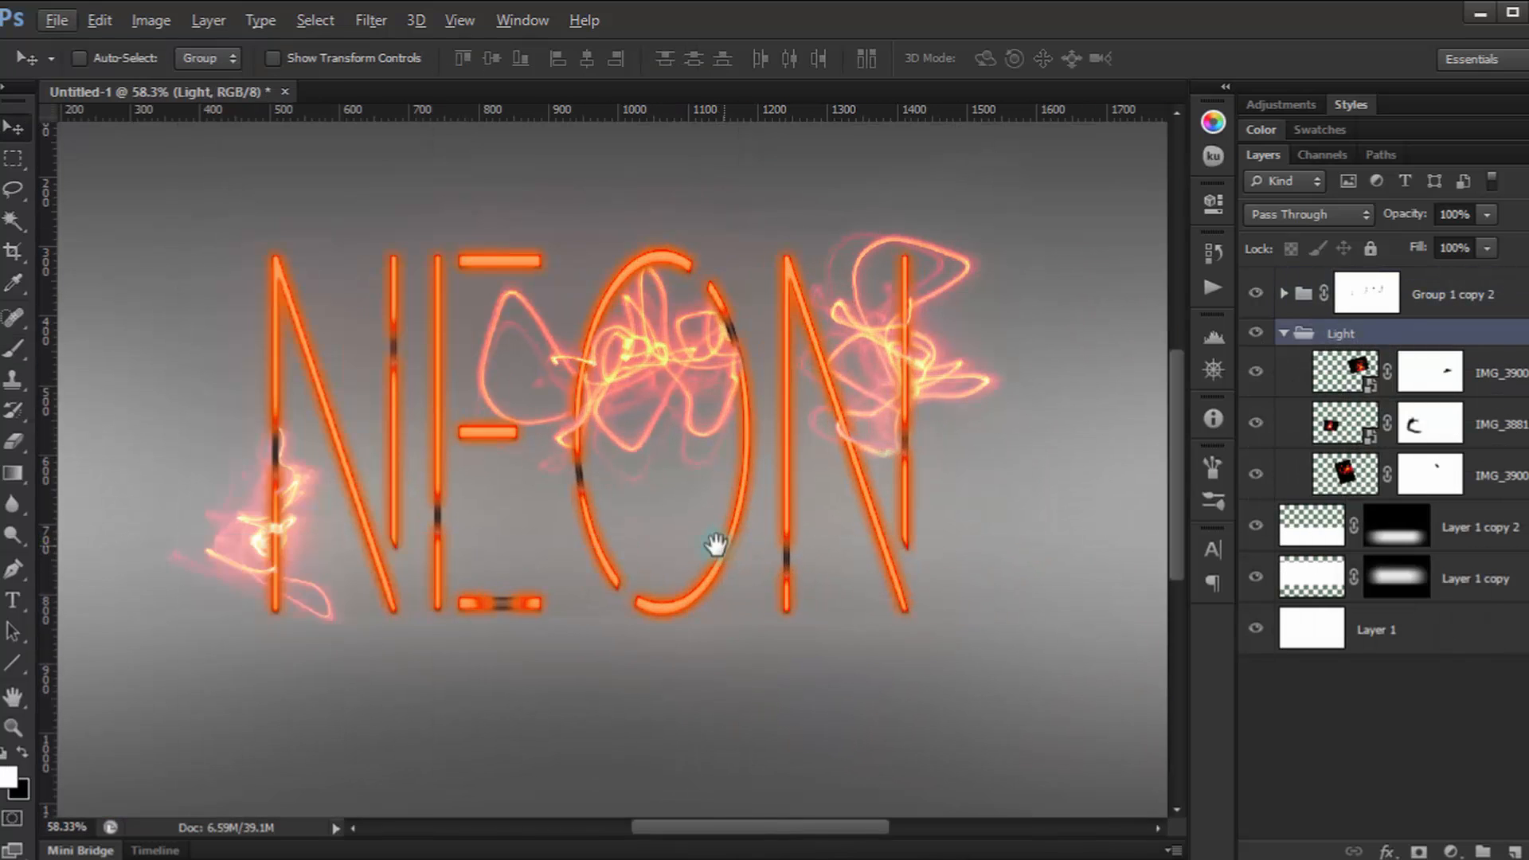
drag(711, 550, 743, 597)
scroll(733, 586, up, 2)
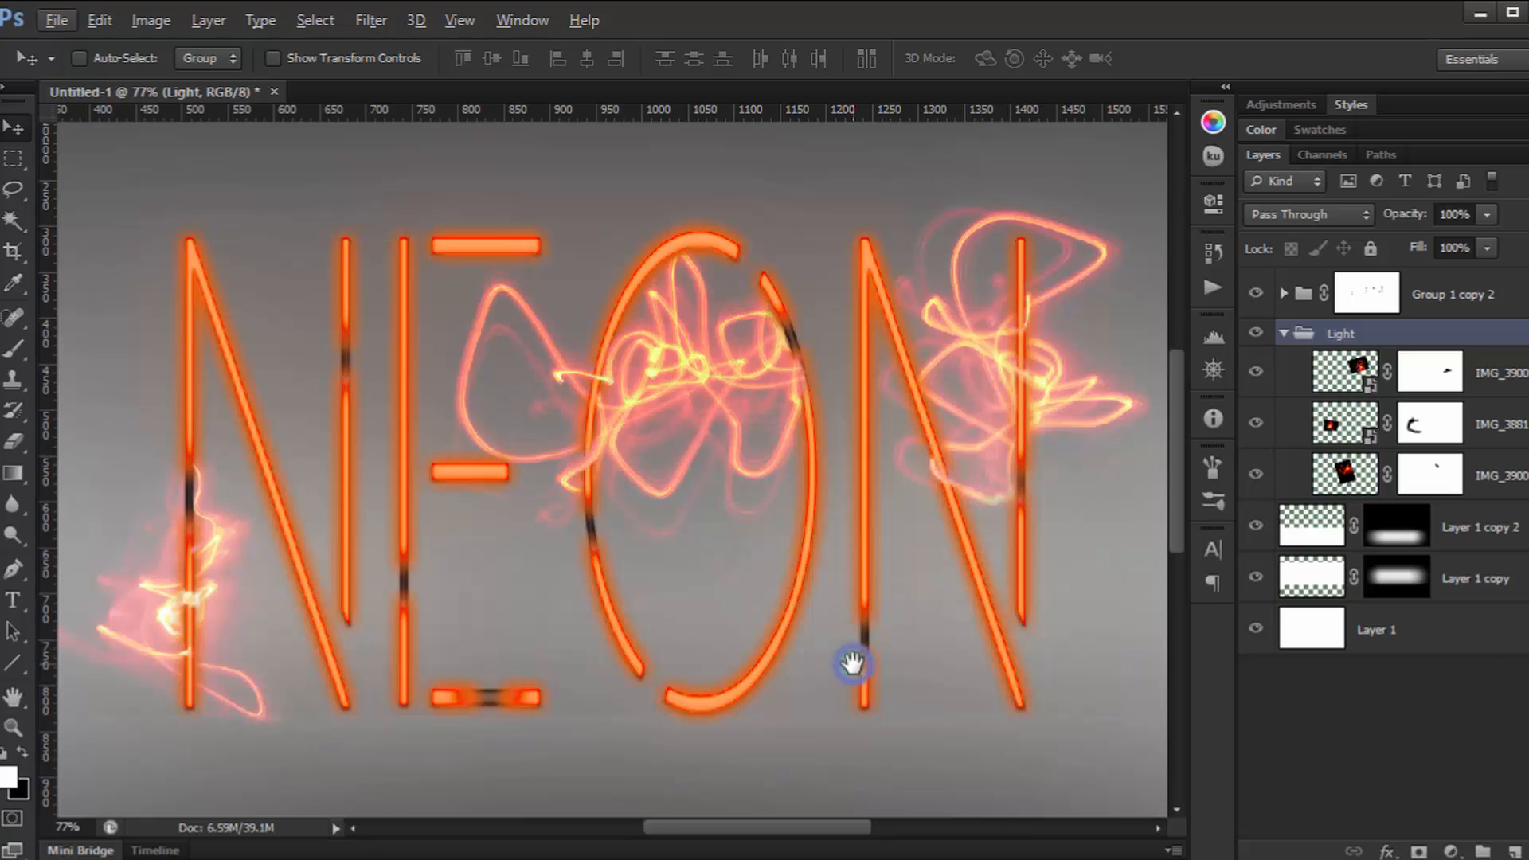
drag(847, 662, 918, 568)
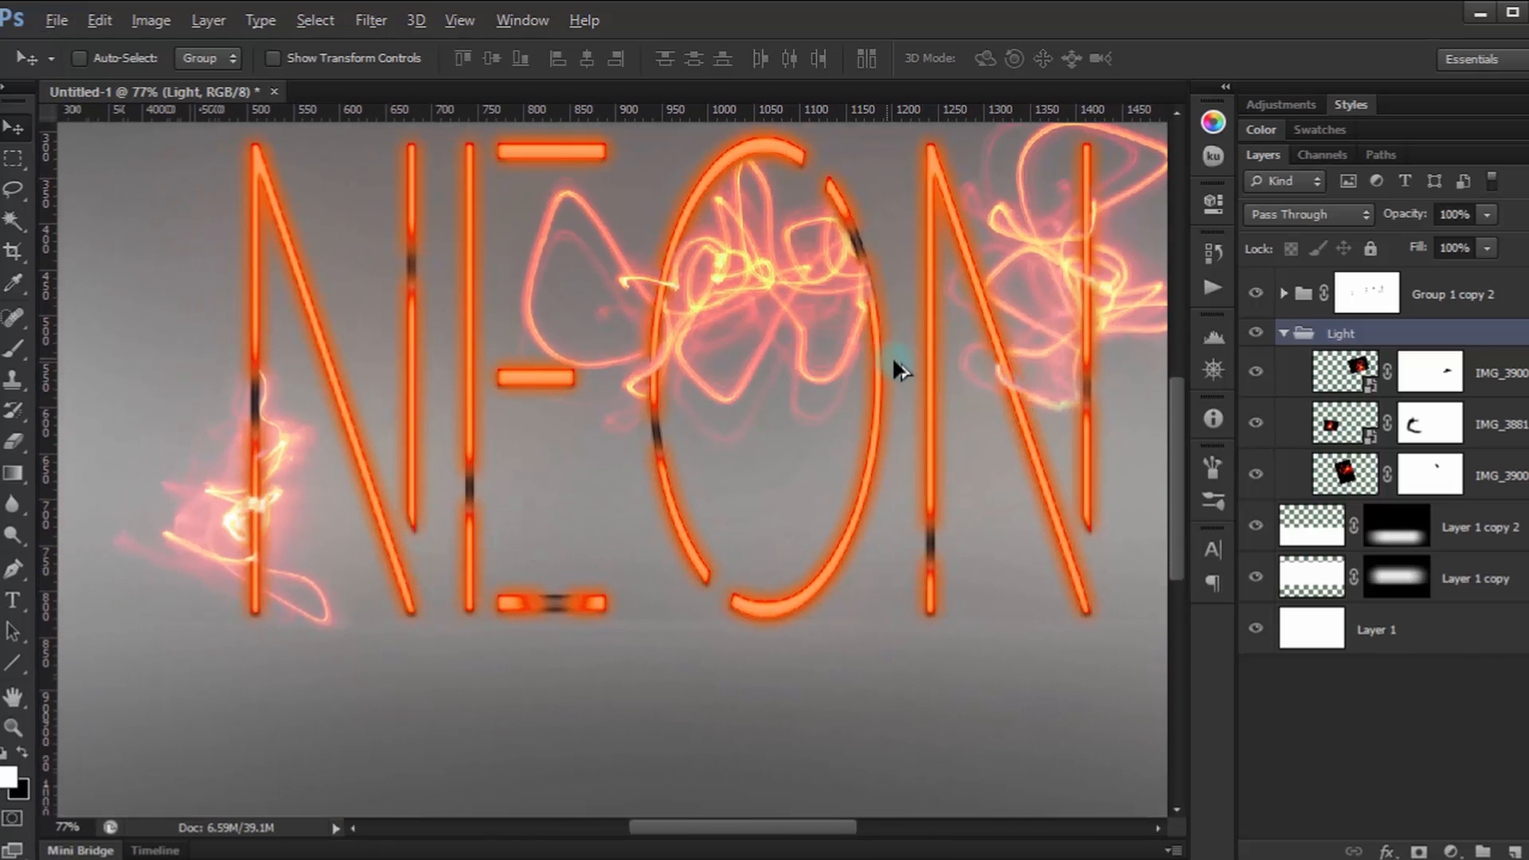
scroll(897, 367, down, 2)
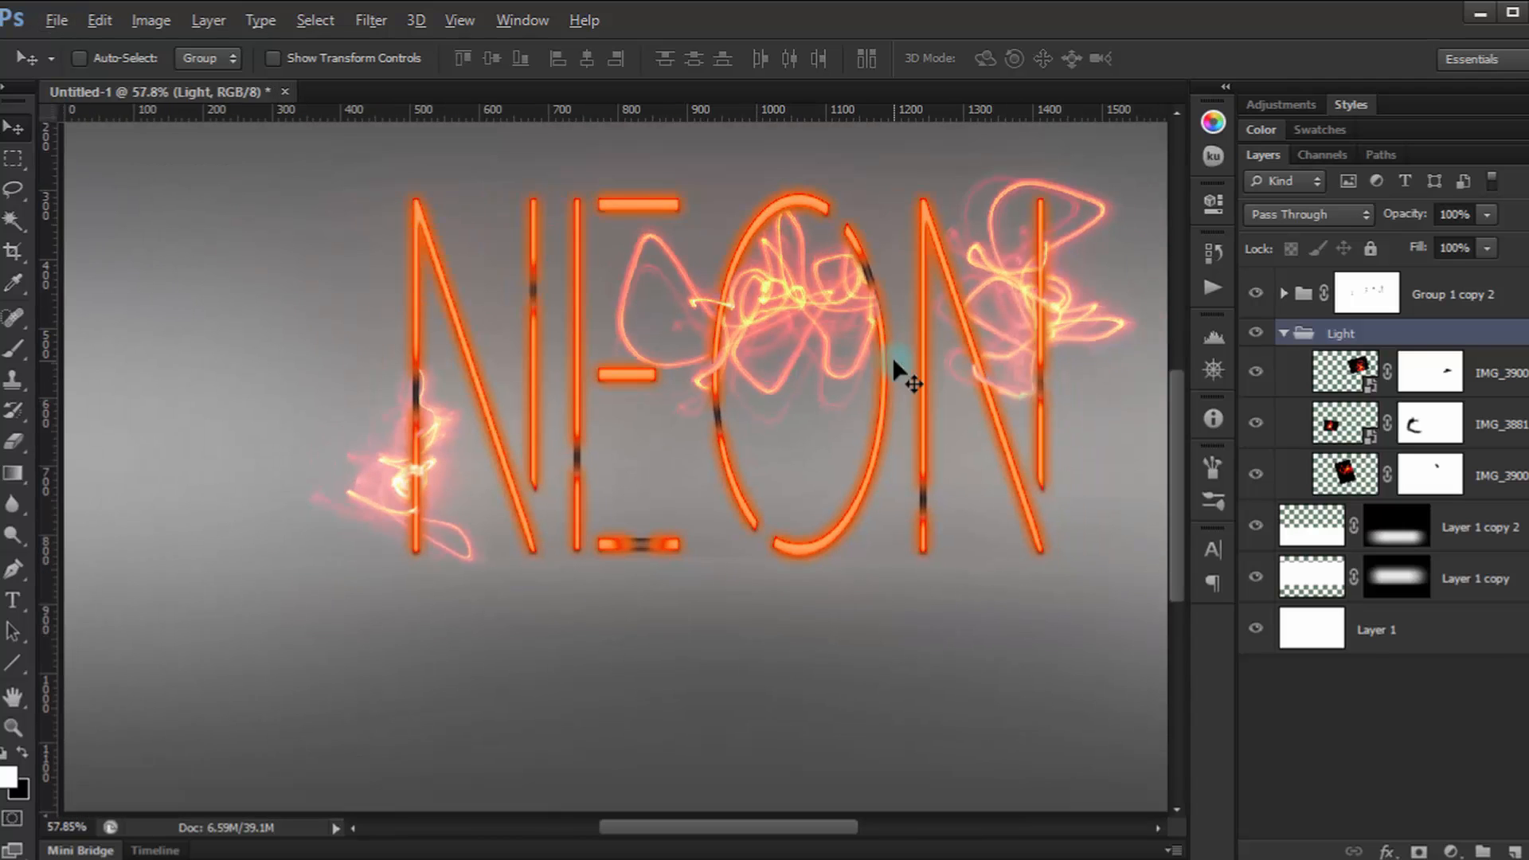
scroll(894, 363, up, 2)
drag(894, 360, 674, 510)
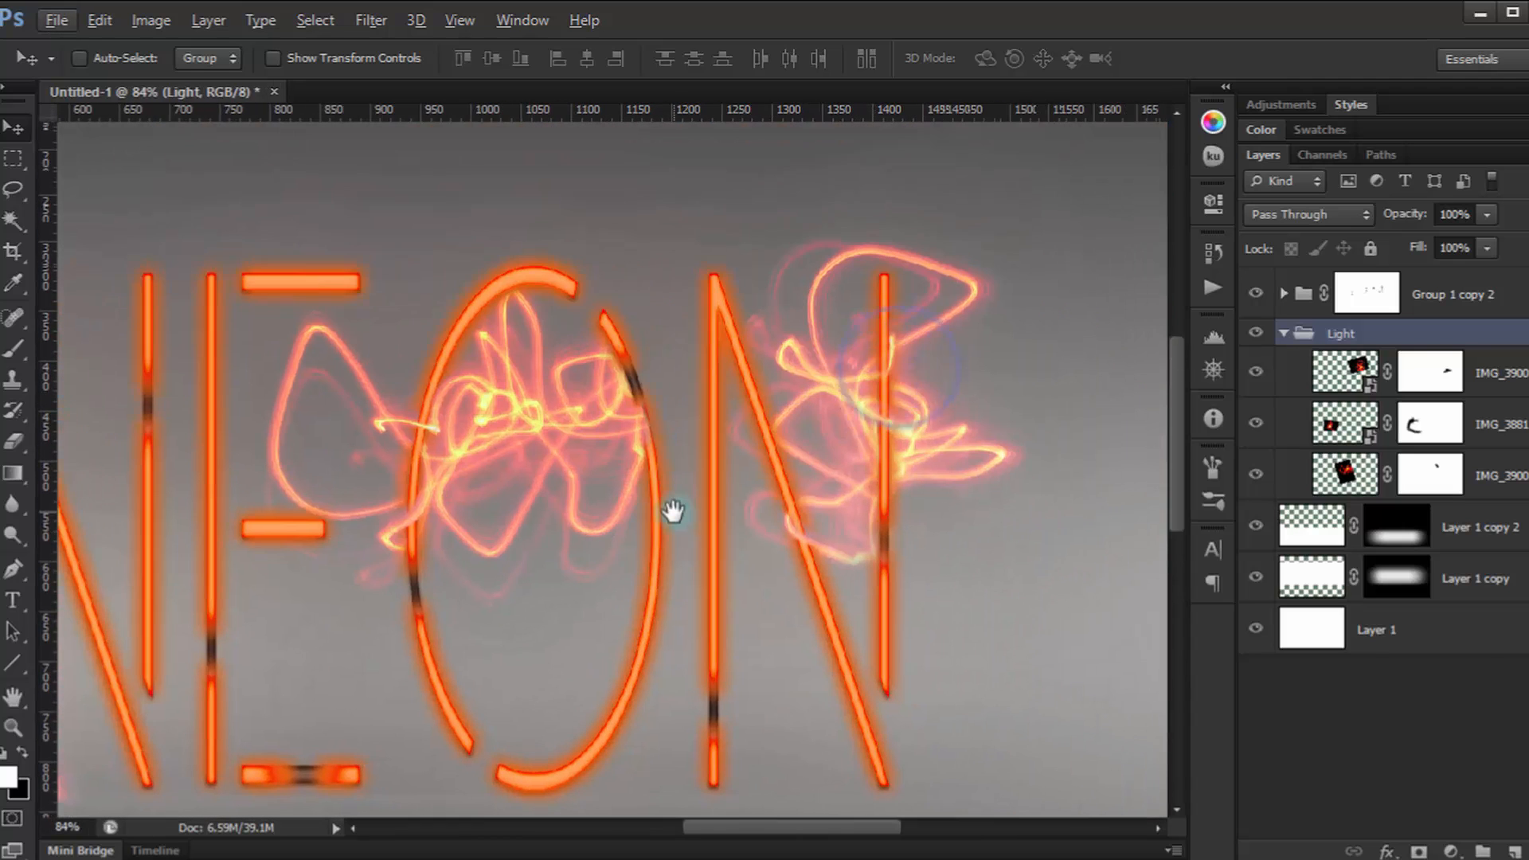
Collapse the Light group and duplicate it together with the Group 1 copy 2 group.
click(1283, 333)
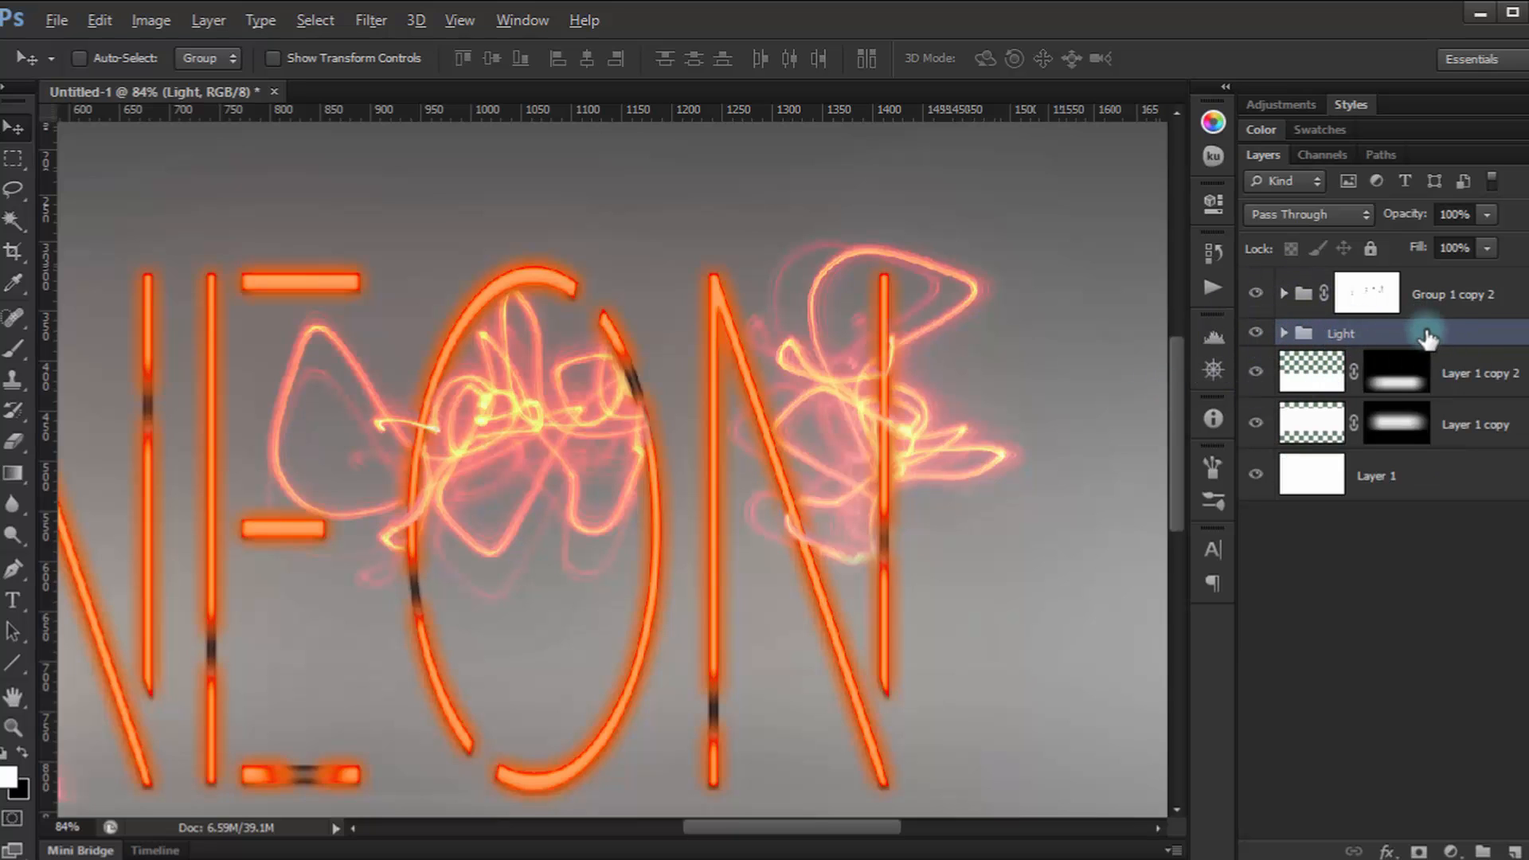
scroll(876, 498, down, 3)
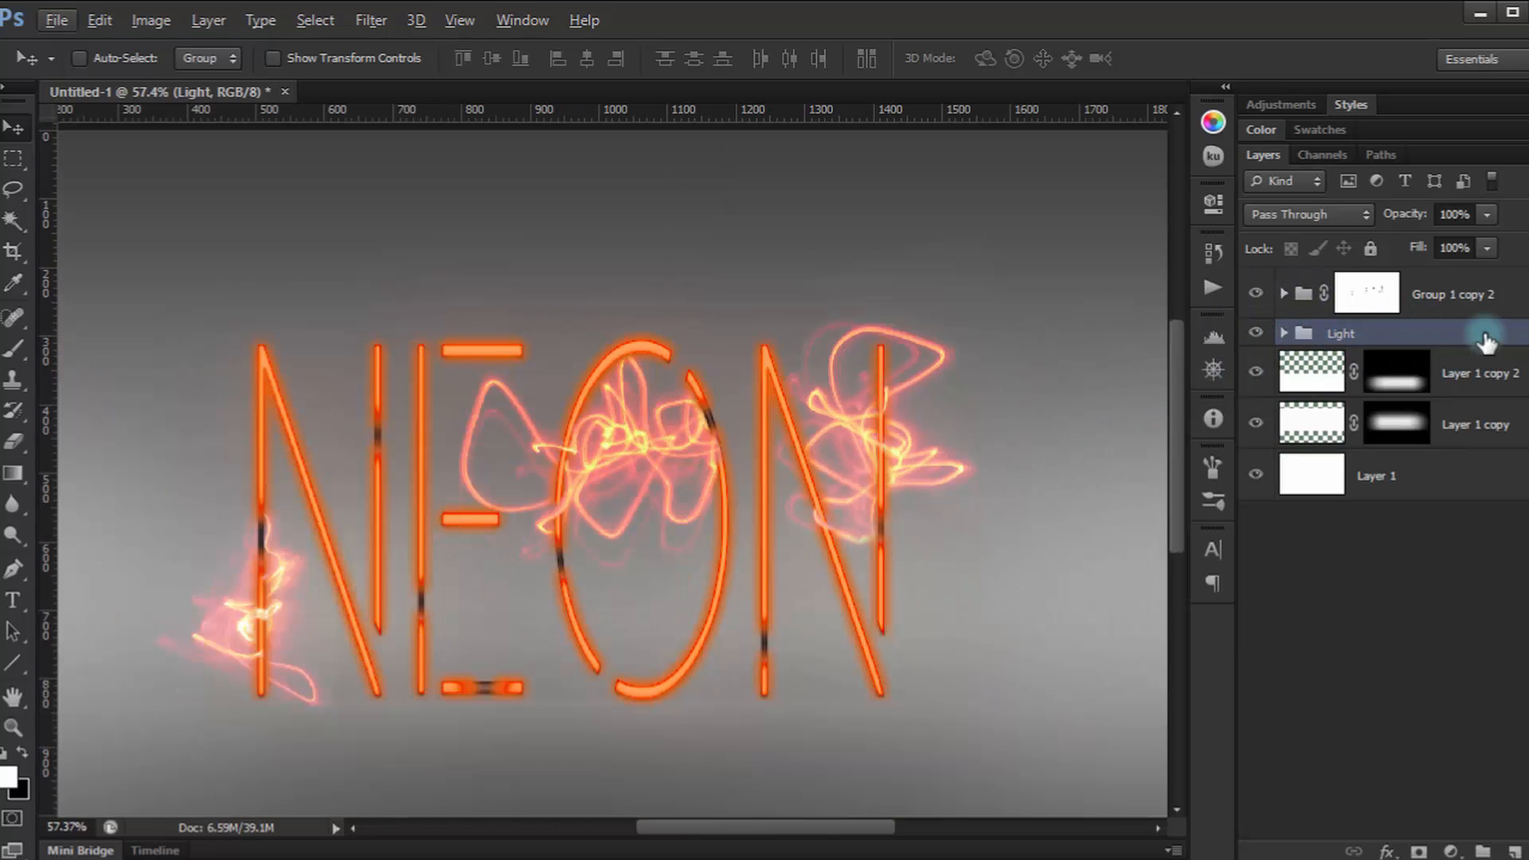
shift+click(1470, 309)
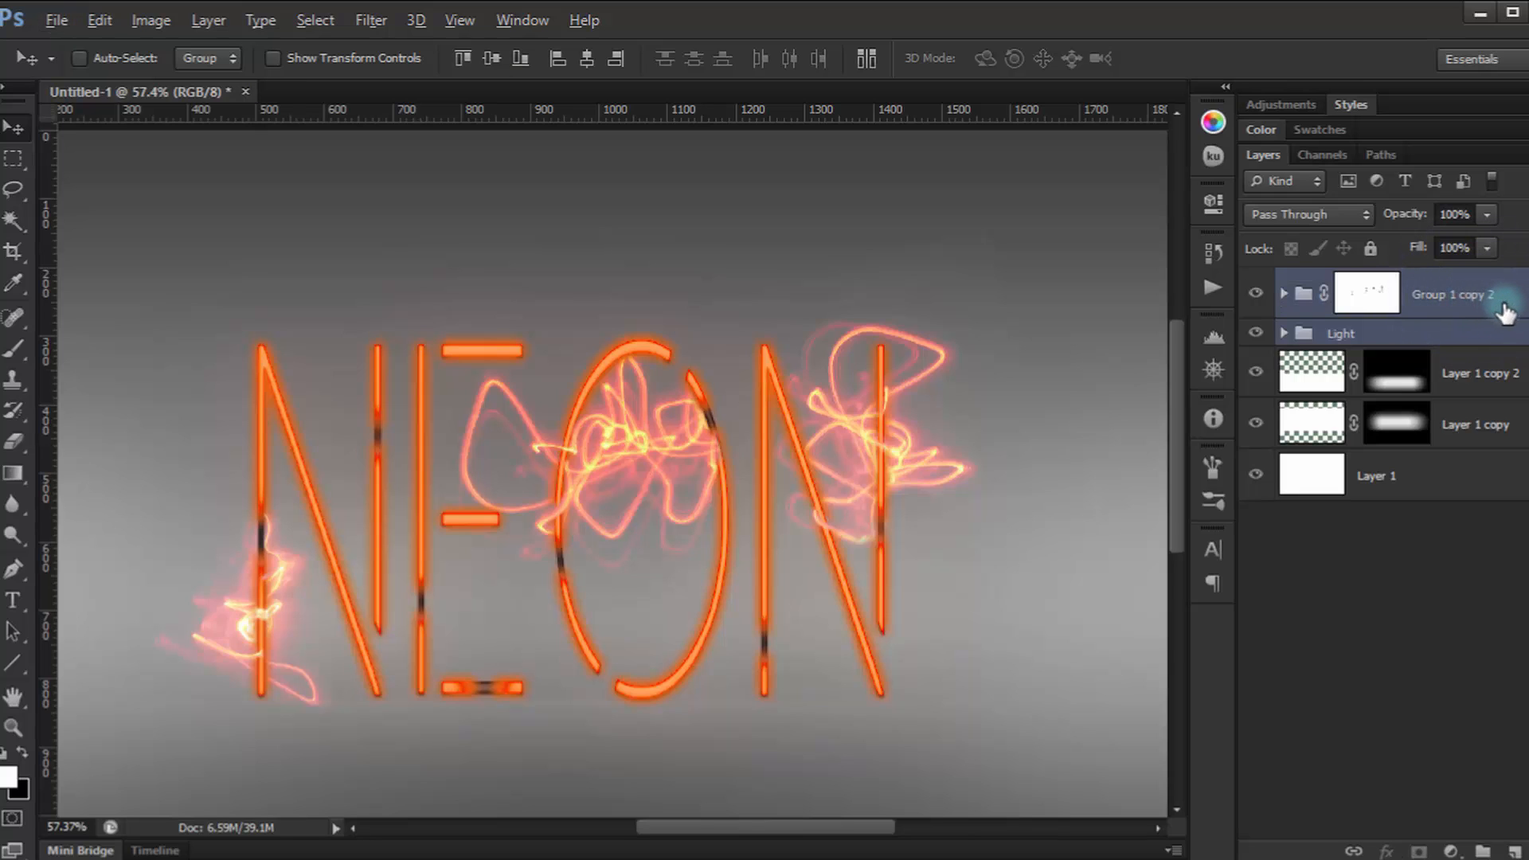
key(ctrl+j)
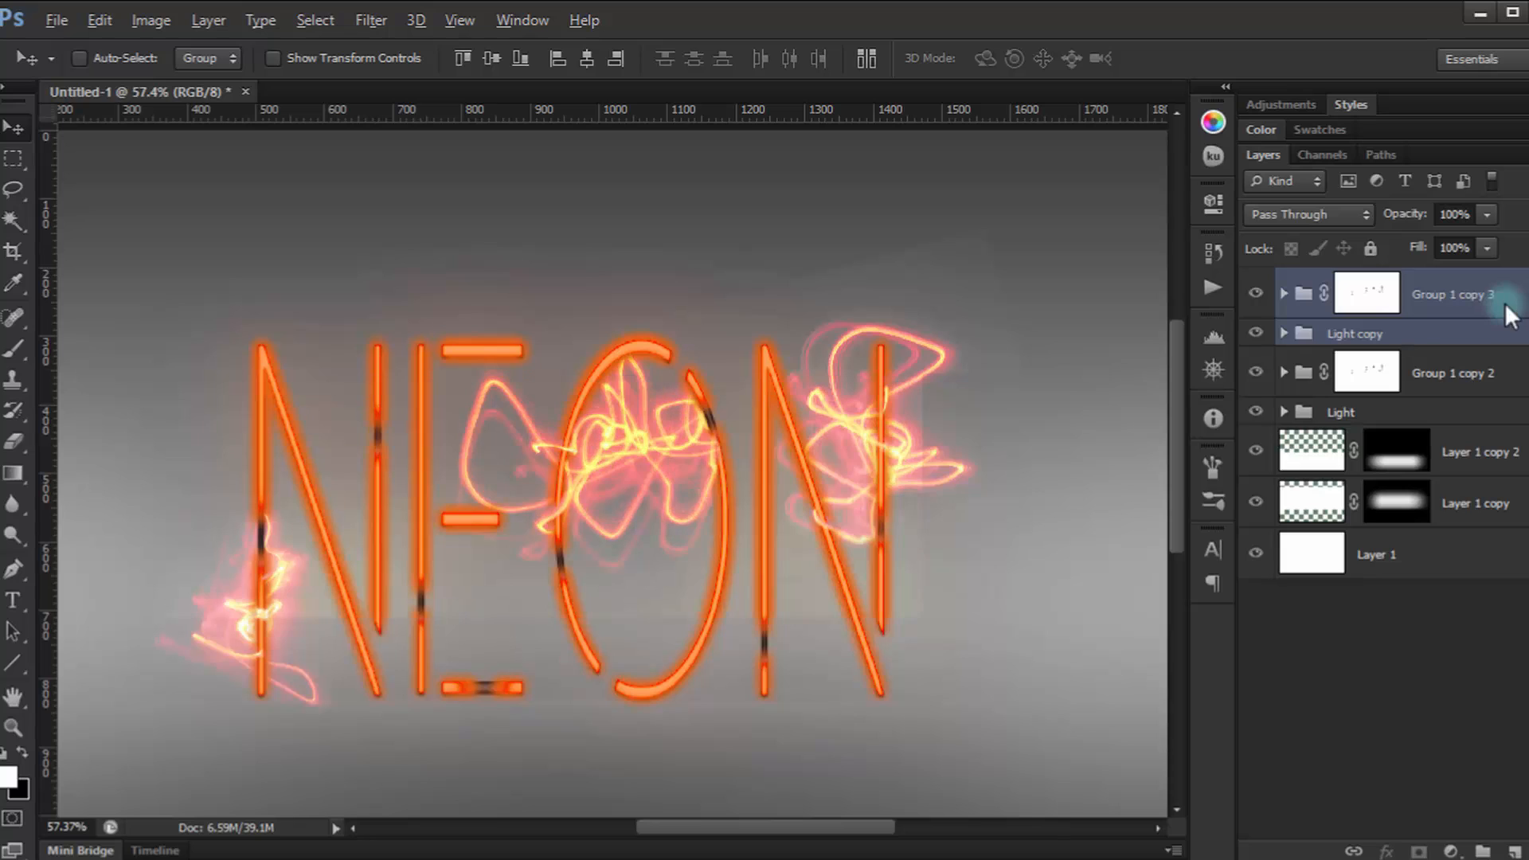
Select the Group 1 copy 2 and Light groups beneath the duplicates and flip them vertically with Free Transform.
click(1484, 371)
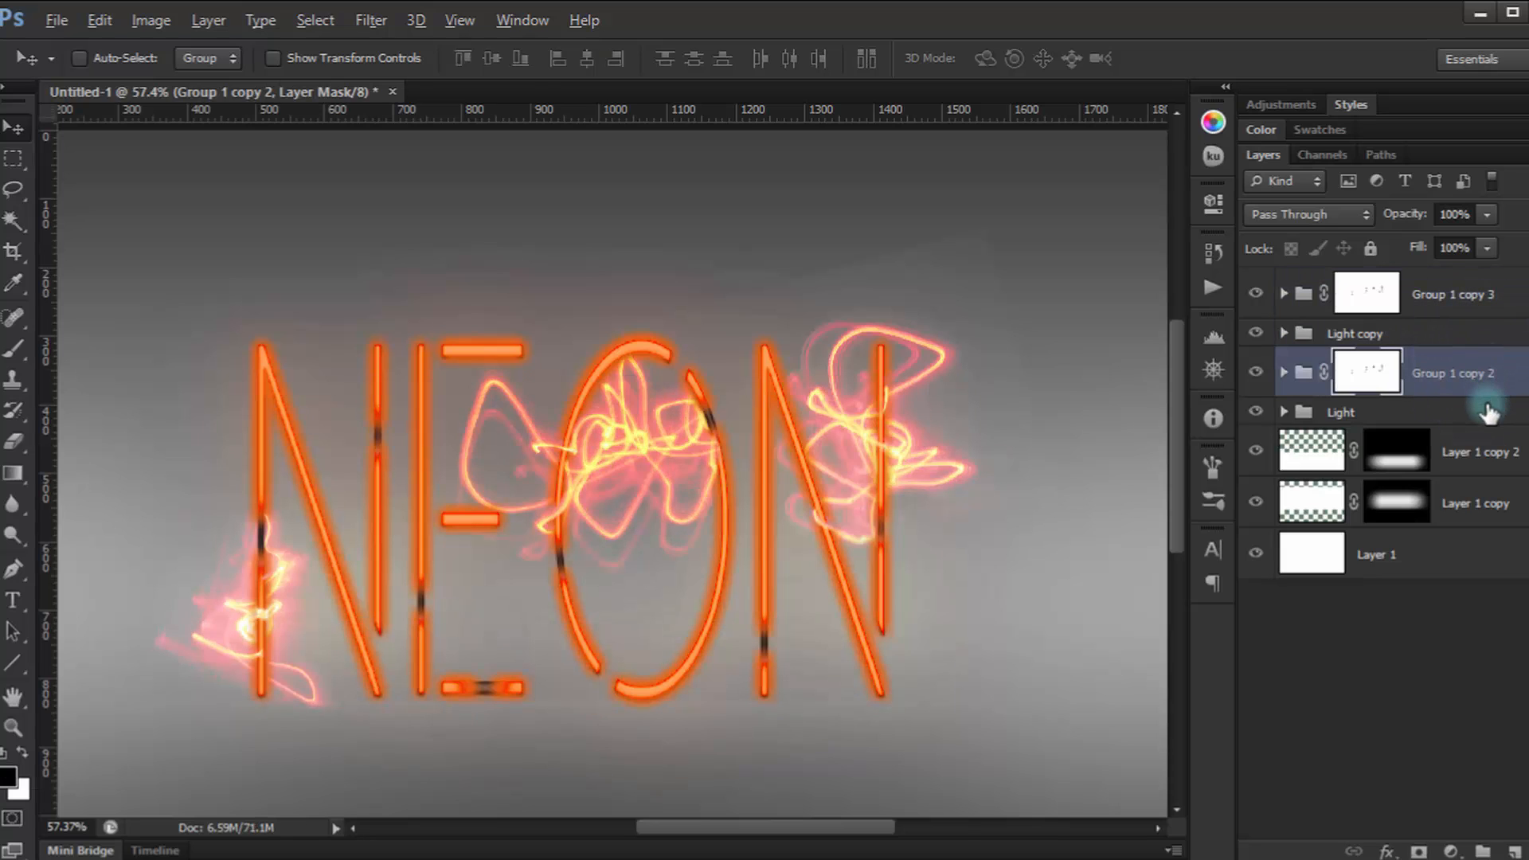
click(1487, 413)
ctrl+click(1484, 372)
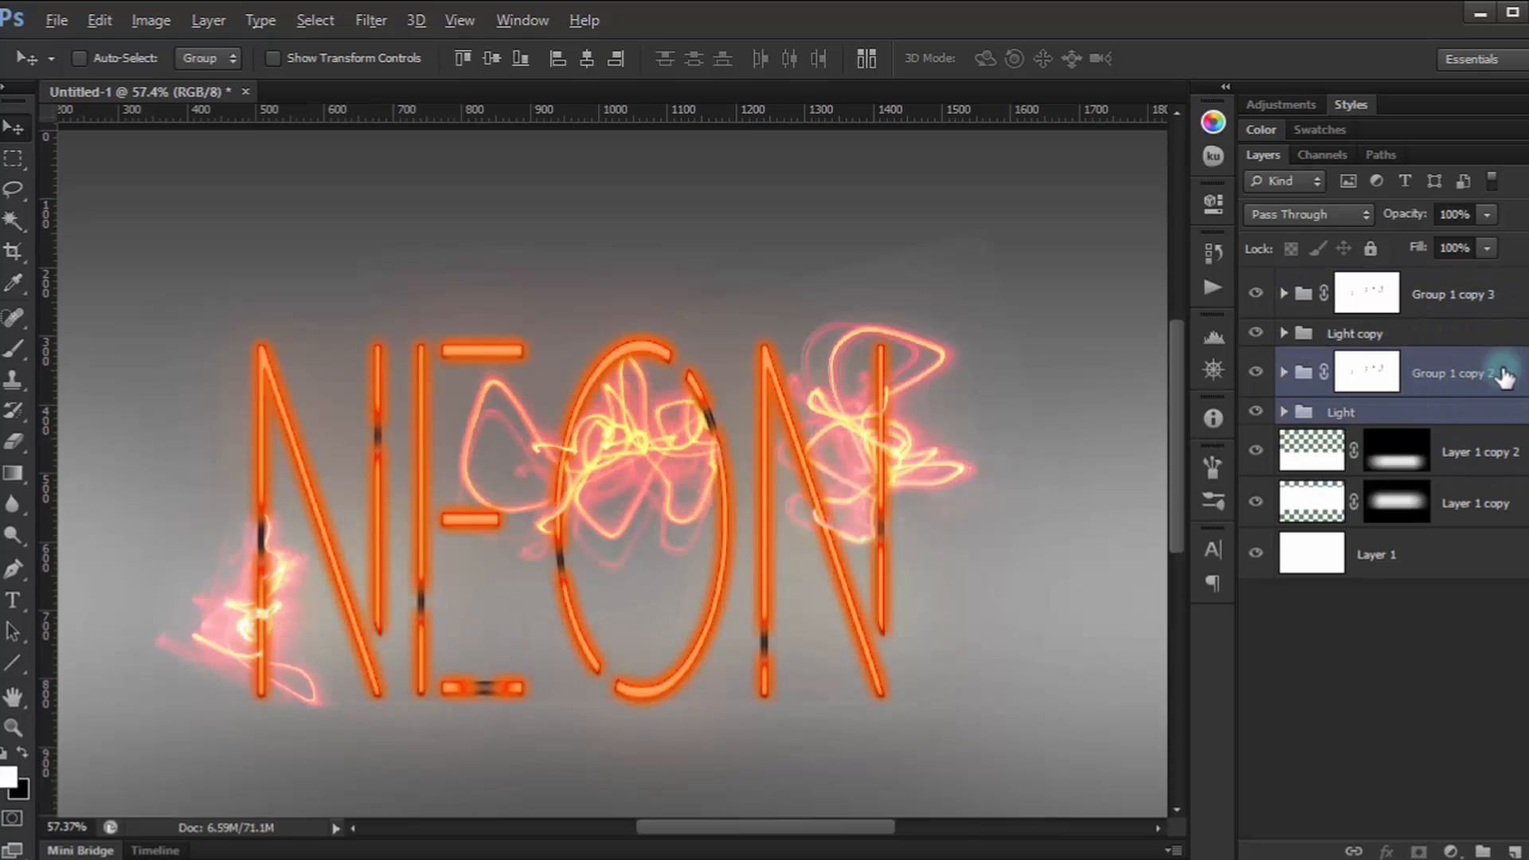
key(ctrl+t)
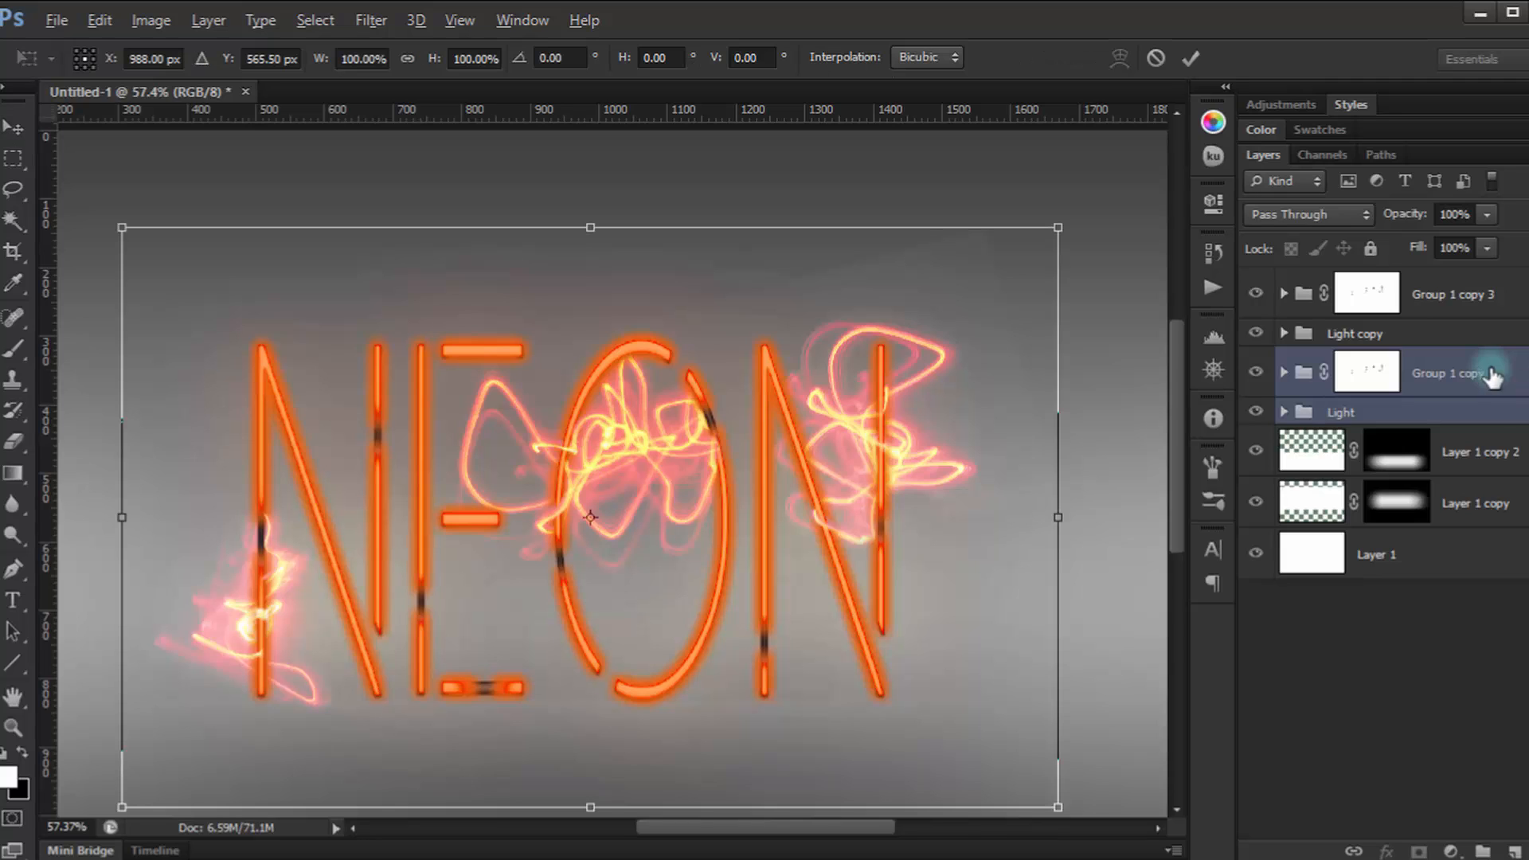
right_click(733, 378)
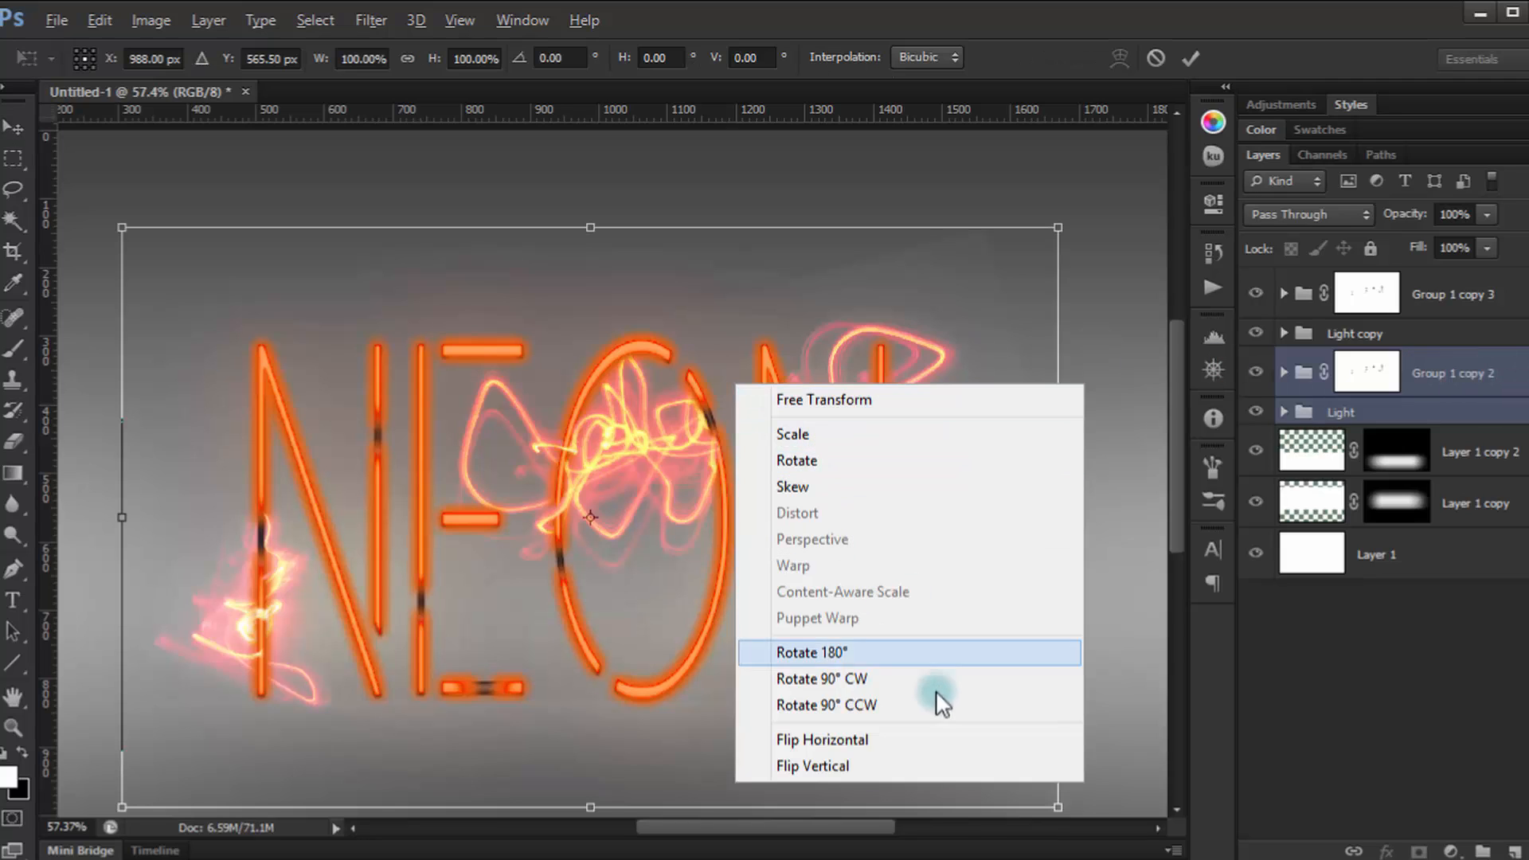
click(926, 766)
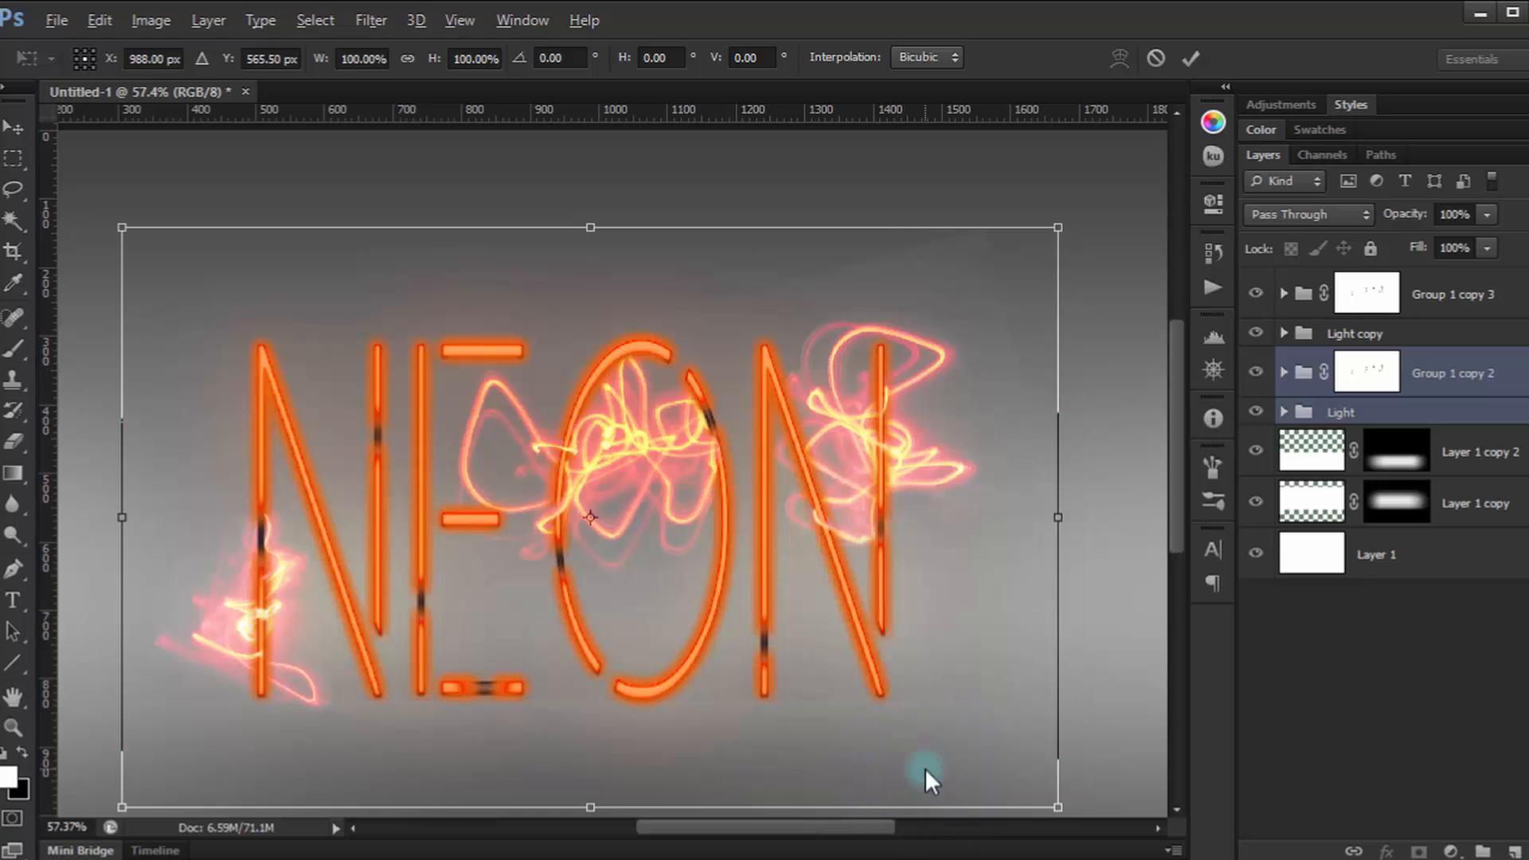
scroll(927, 596, down, 2)
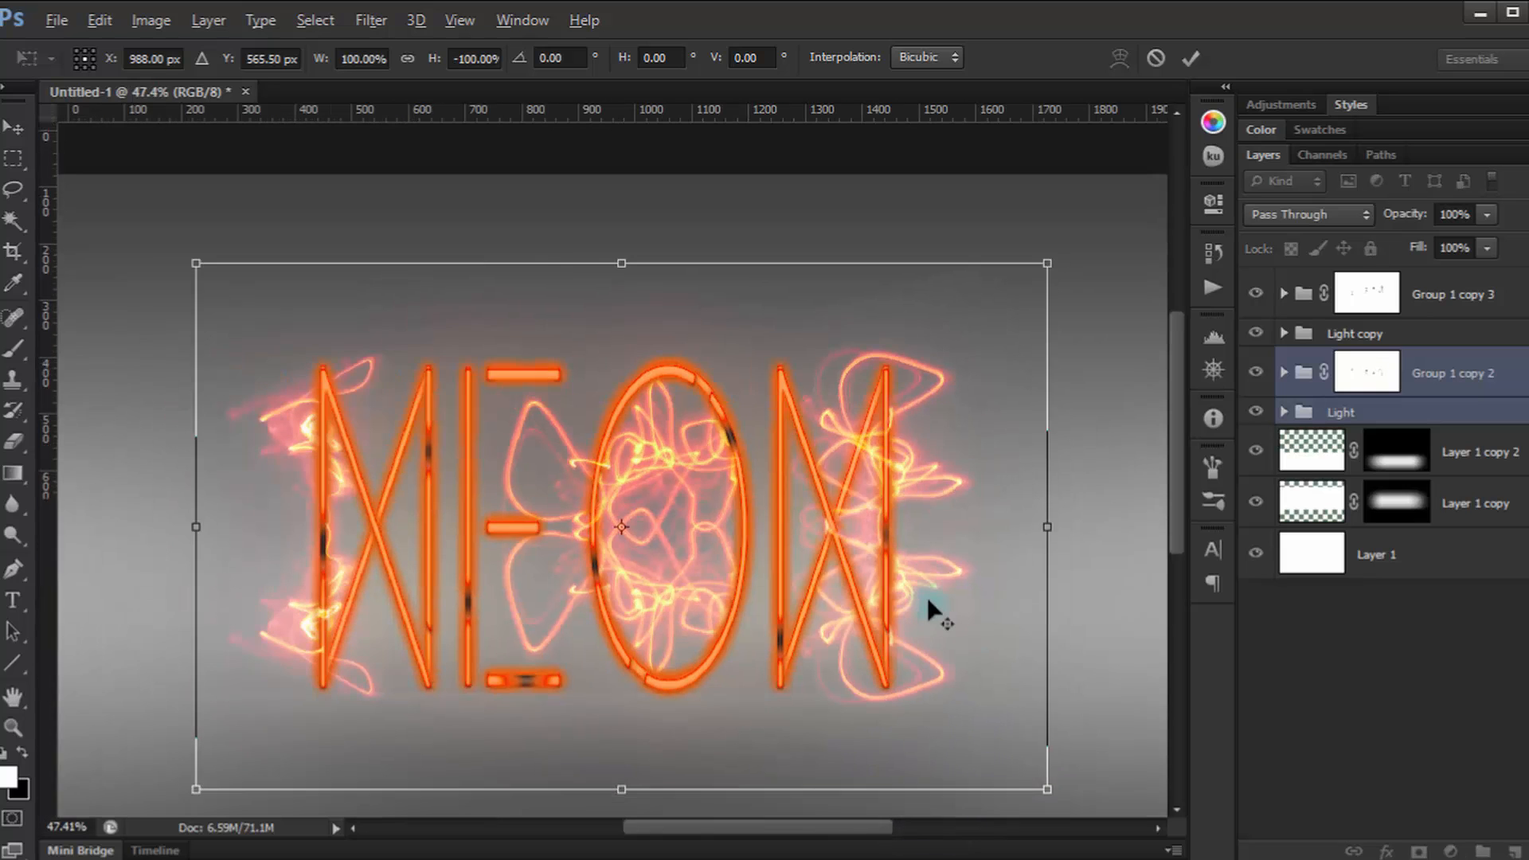
scroll(929, 594, down, 2)
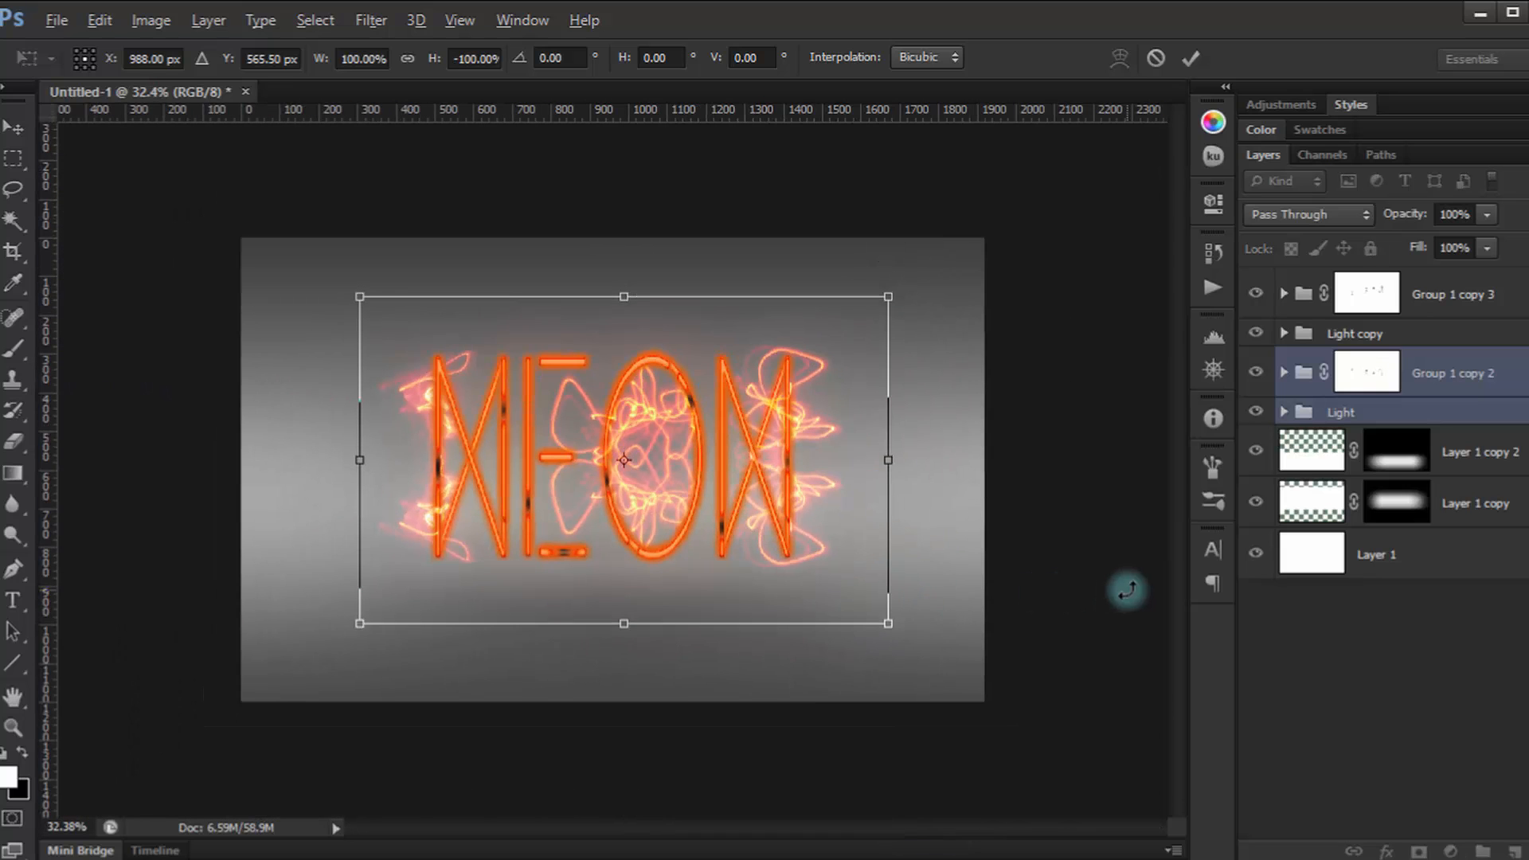
Move the flipped groups straight down to Y 1095.50 px, just beneath the upright NEON letters, and apply the transform.
key(shift+Down)
key(shift+Down)
key(shift+Down)
key(shift+Down)
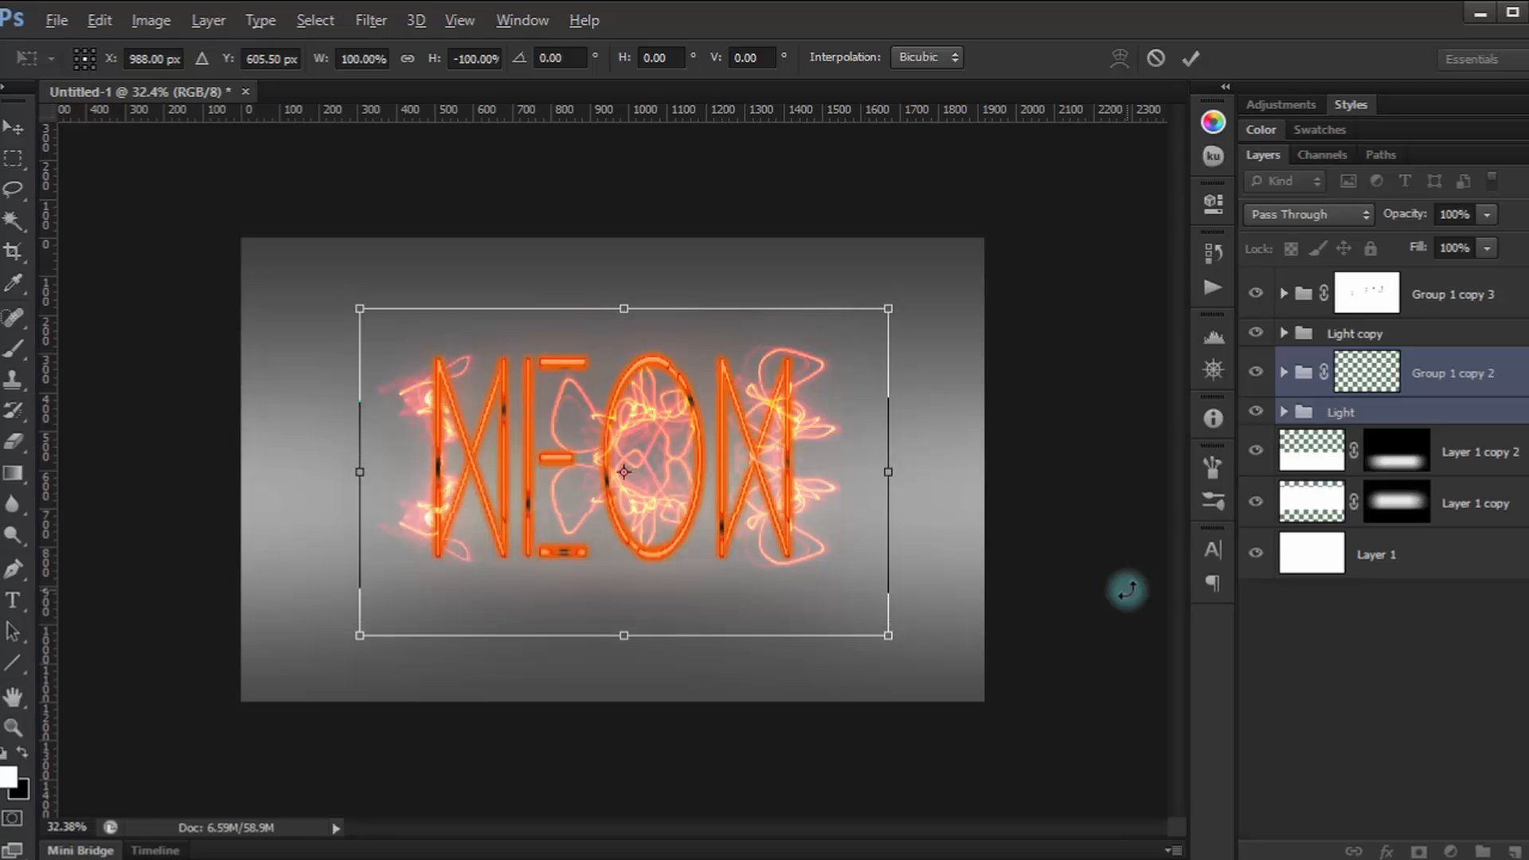
key(shift+Down)
key(shift+Down)
key(shift+Down)
key(shift+Down)
key(shift+Down)
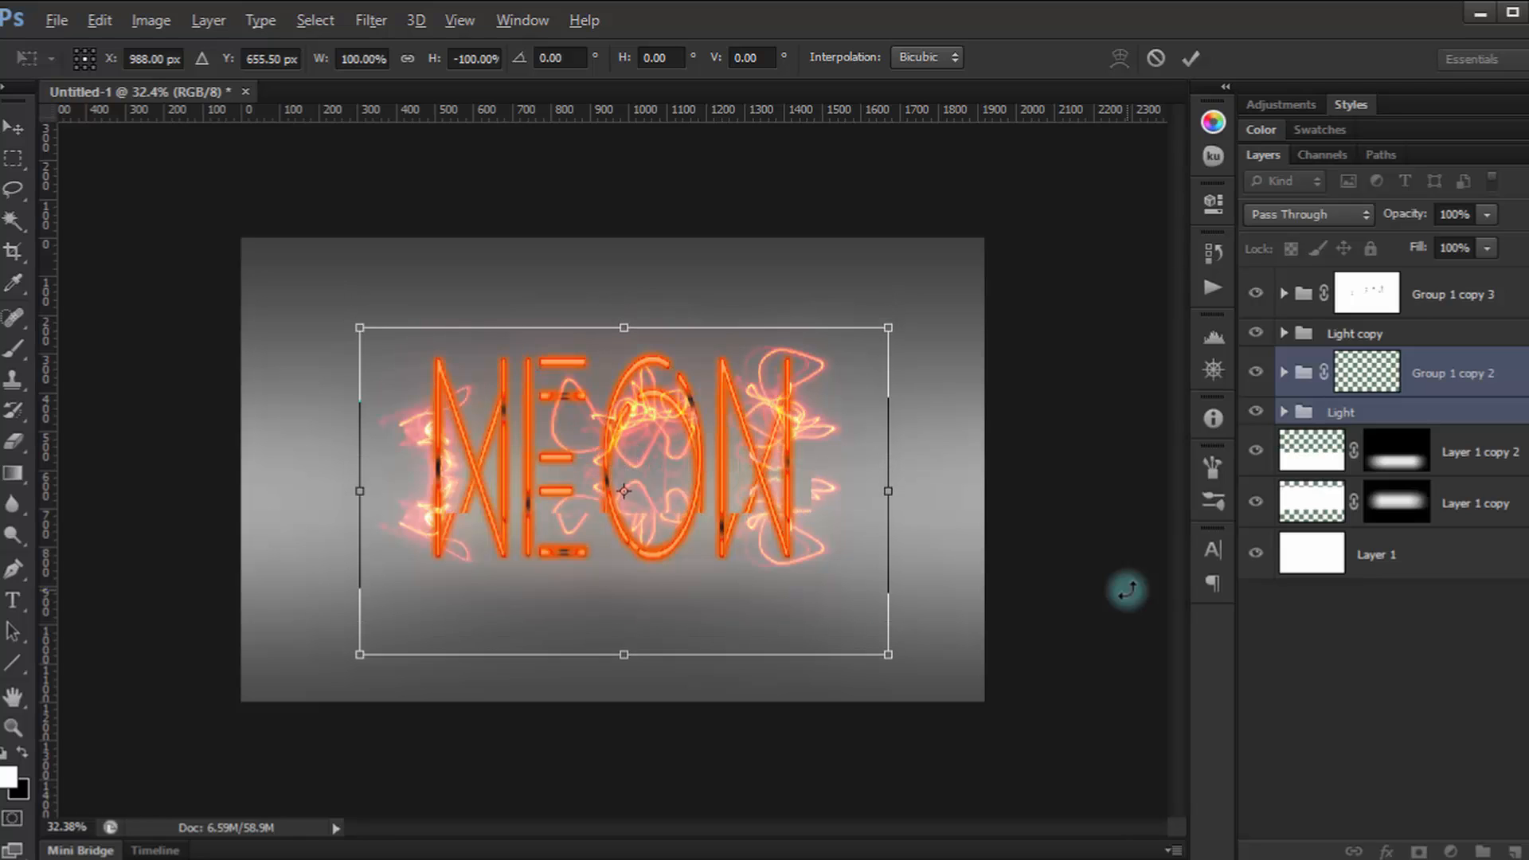
key(shift+Down)
key(shift+Down)
key(shift+Down)
key(shift+Down)
key(shift+Down)
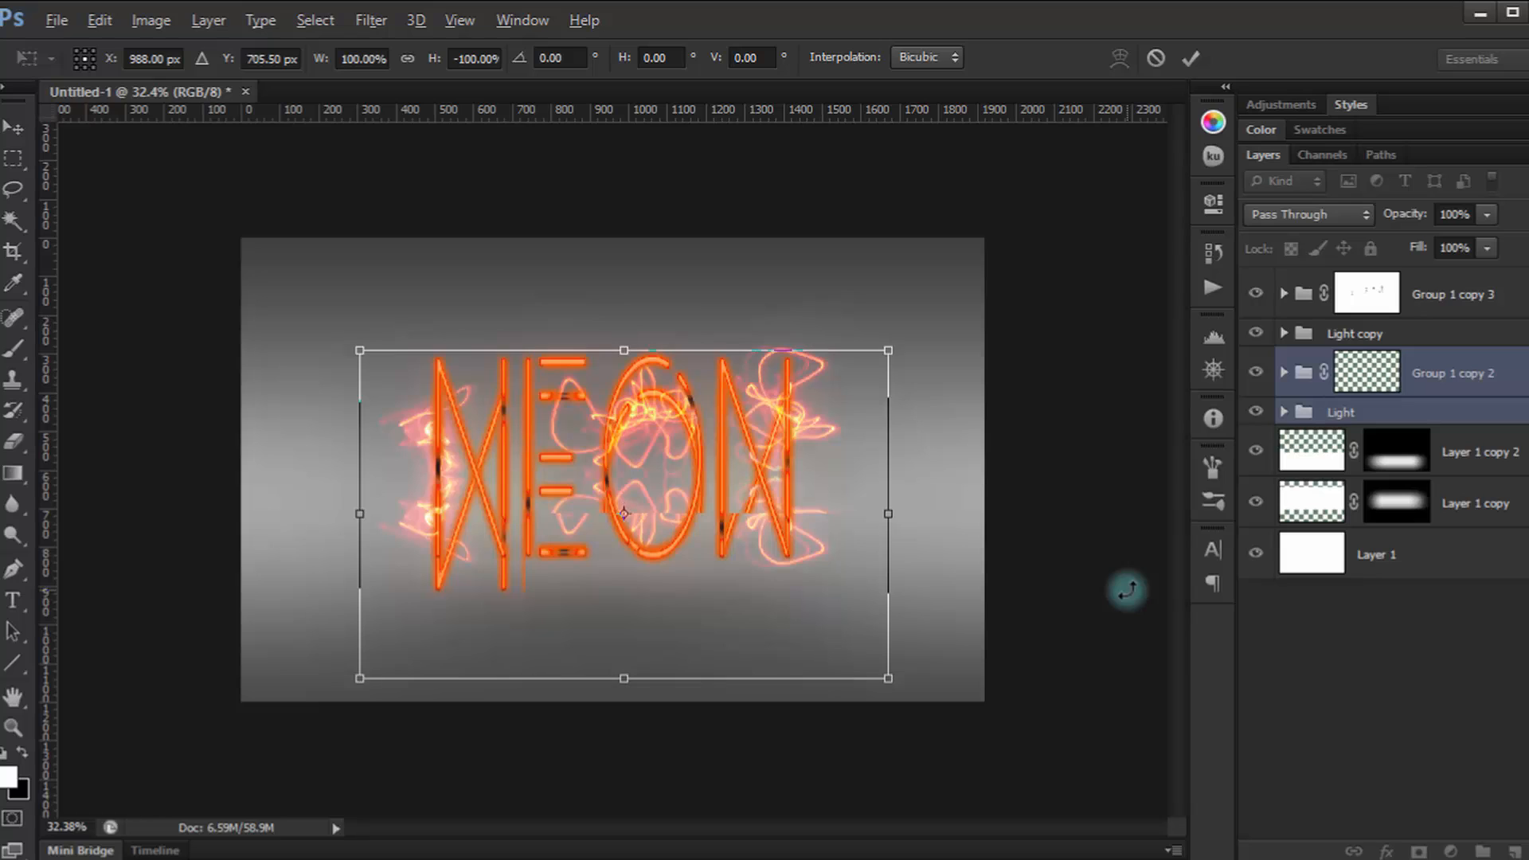
key(shift+Down)
key(shift+Down)
key(shift+Down)
key(shift+Down)
key(shift+Down)
key(shift+Down)
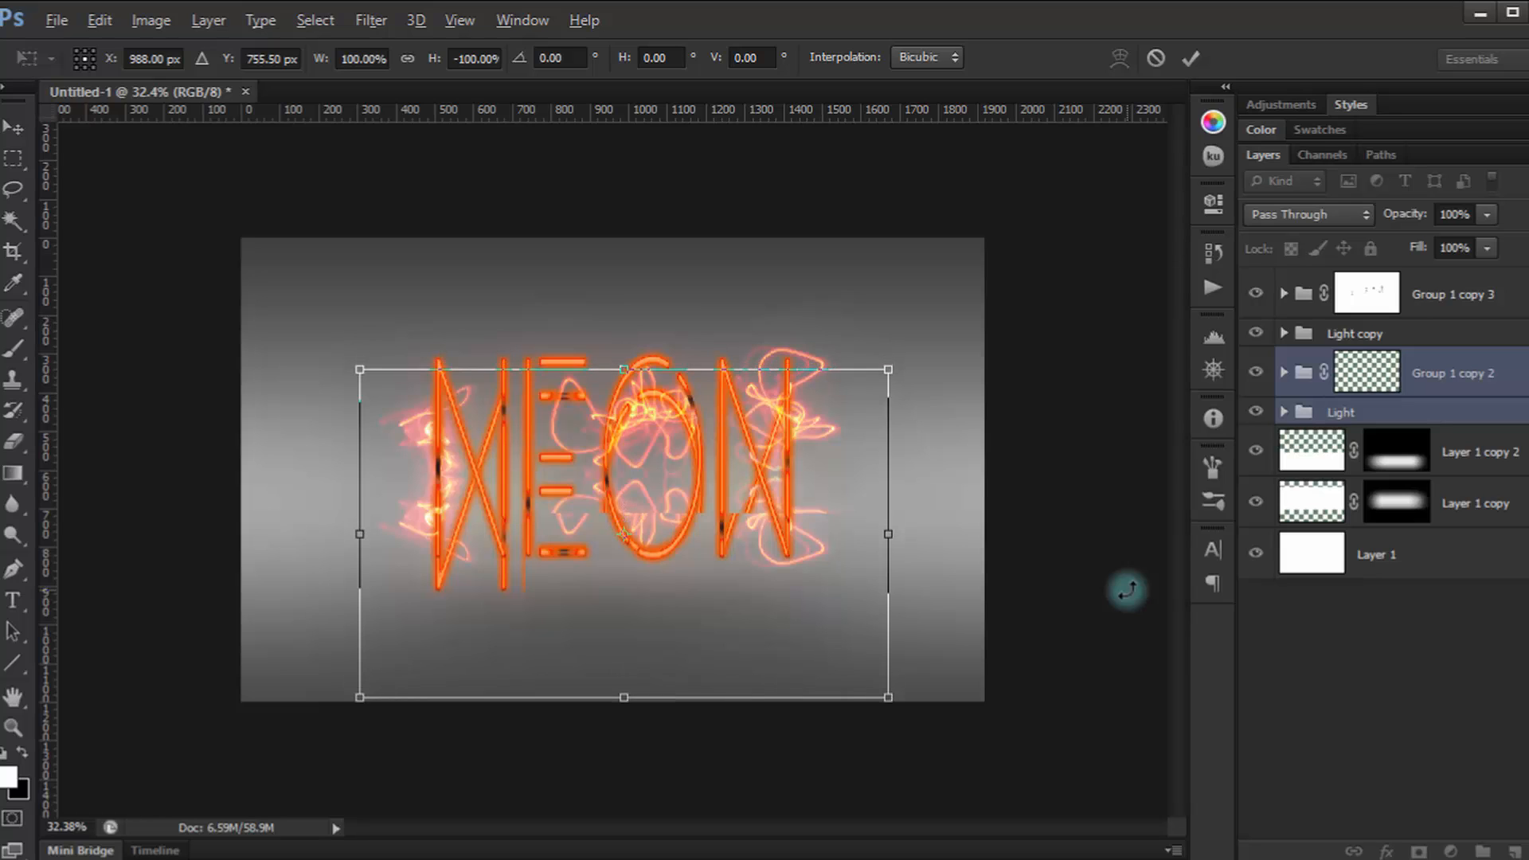
key(shift+Down)
key(shift+Down)
key(shift+Down)
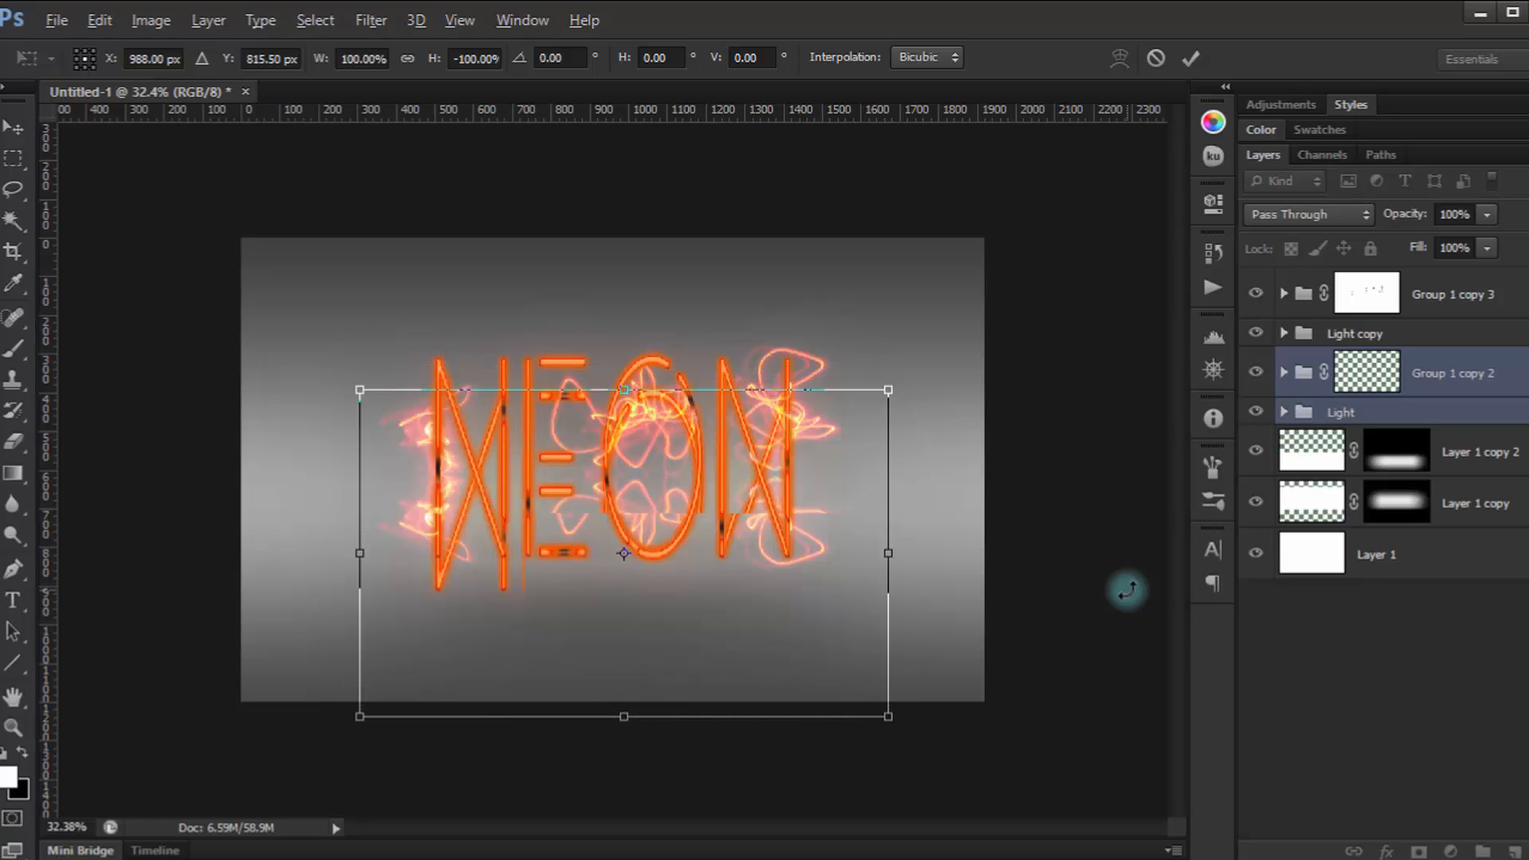
key(shift+Down)
key(shift+Down)
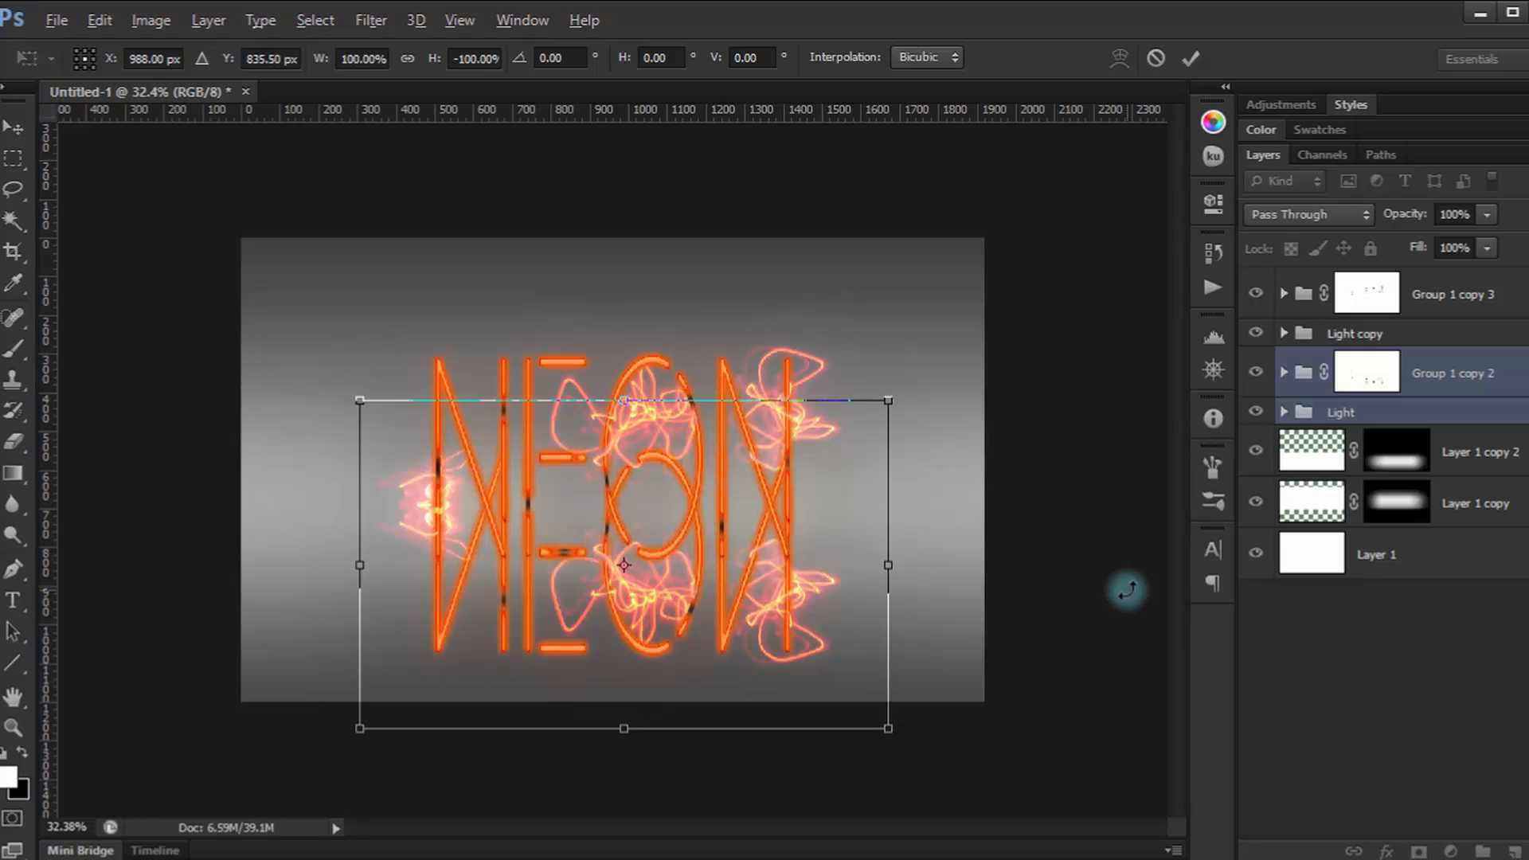
key(shift+Down)
key(shift+Down)
key(shift+Down)
key(shift+Down)
key(shift+Down)
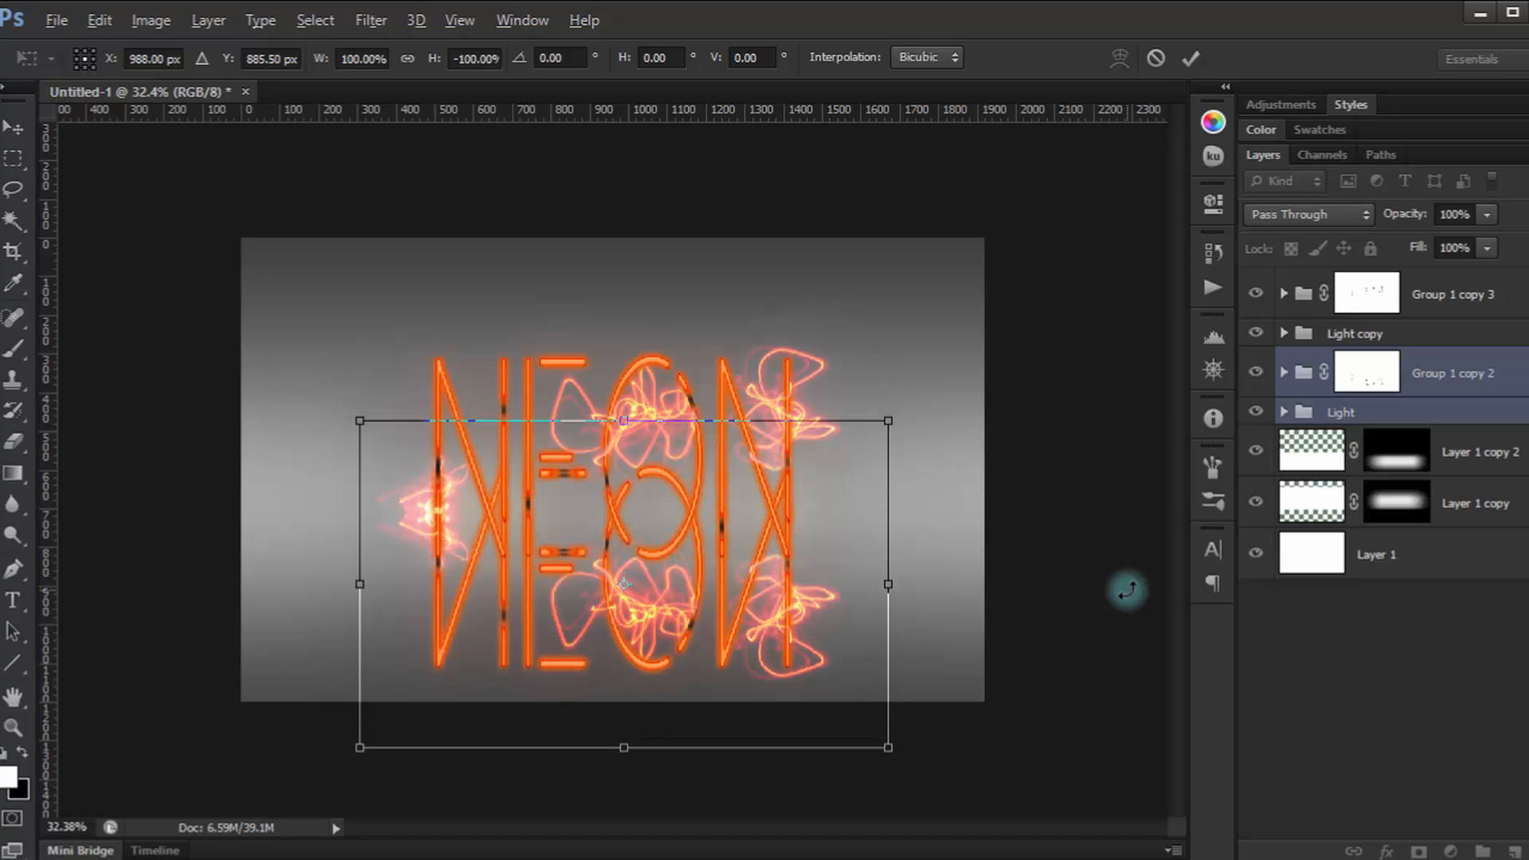
key(shift+Down)
key(shift+Down)
key(shift+Down)
key(shift+Down)
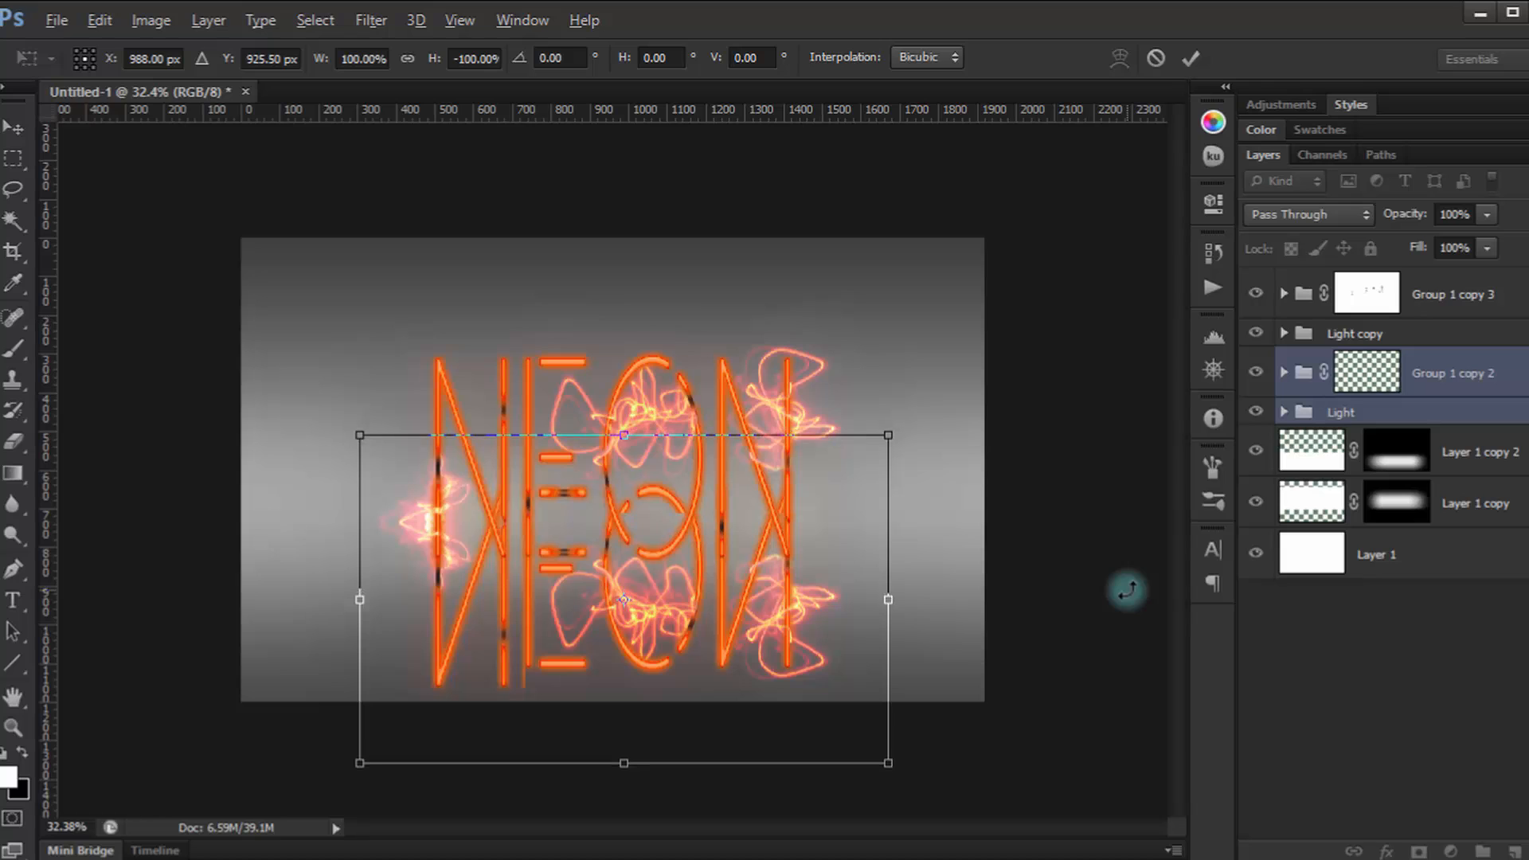
key(shift+Down)
key(shift+Down)
key(shift+Down)
key(shift+Down)
key(shift+Down)
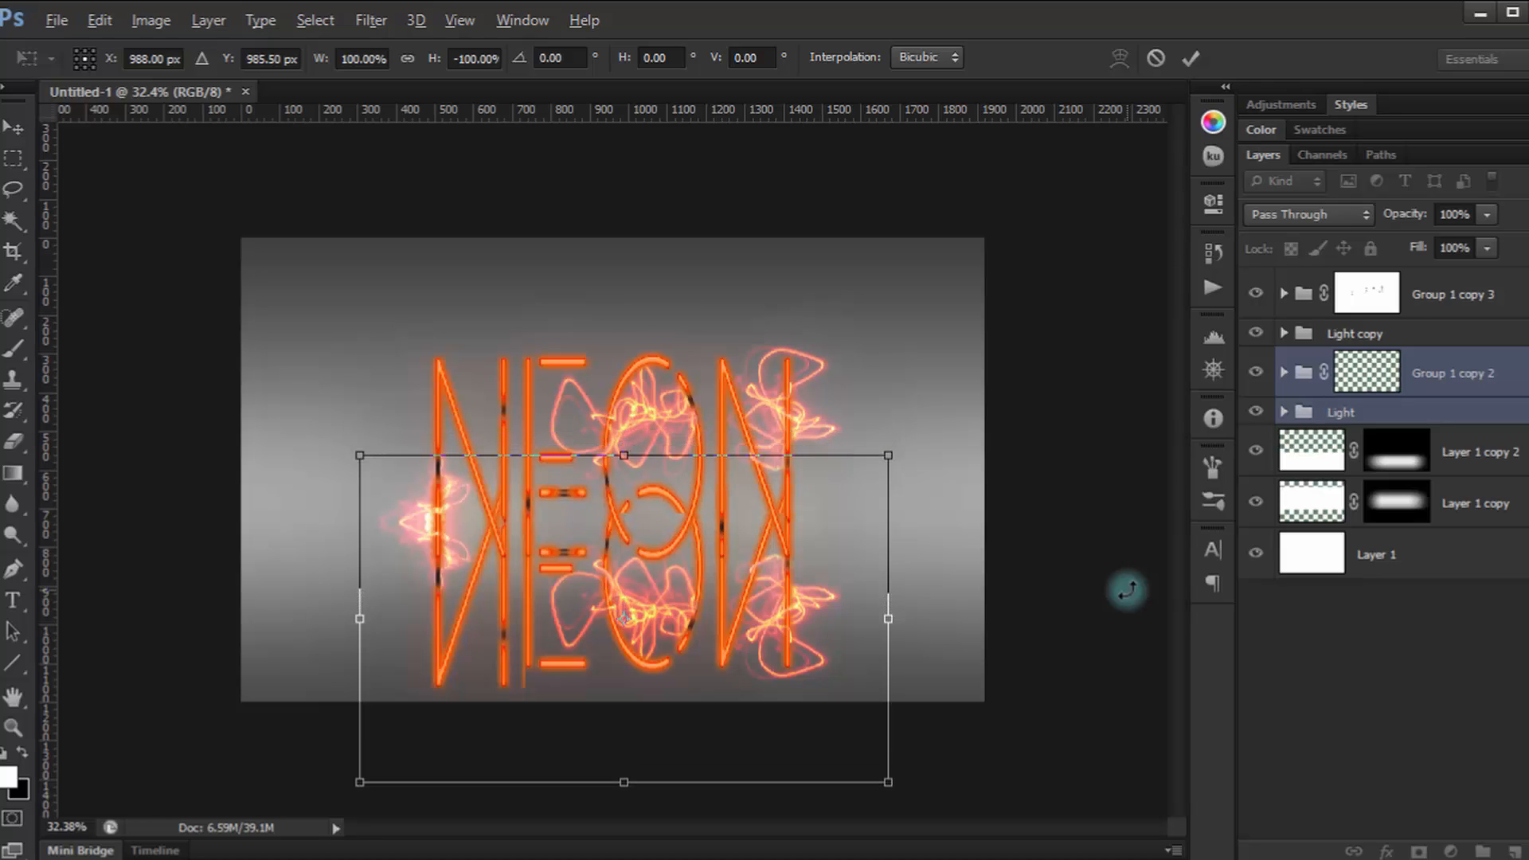
key(shift+Down)
key(shift+Down)
key(shift+Down)
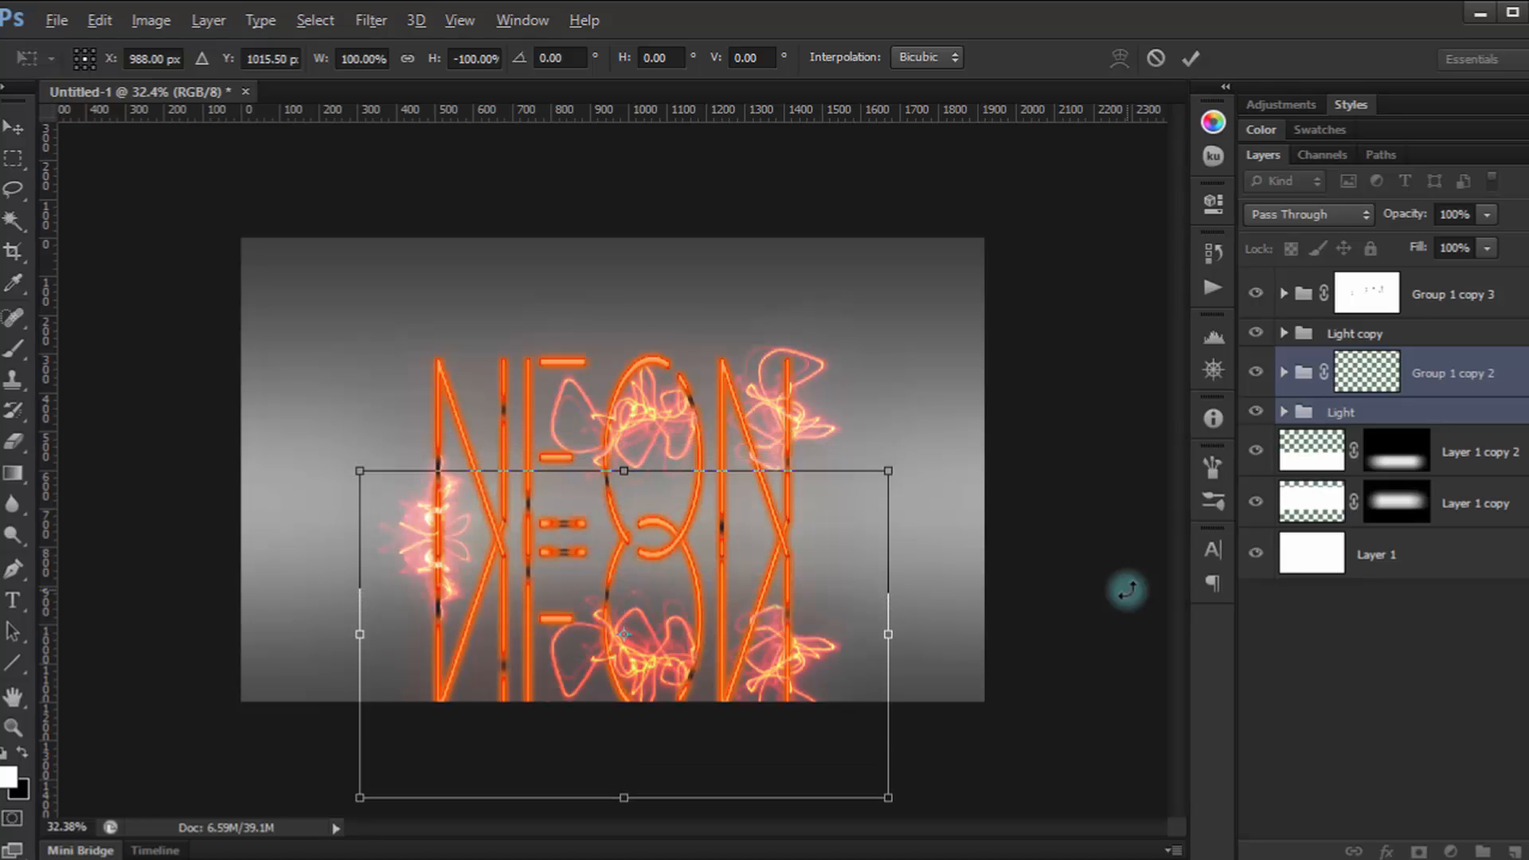
key(shift+Down)
key(shift+Down)
key(shift+Down)
key(shift+Down)
key(shift+Down)
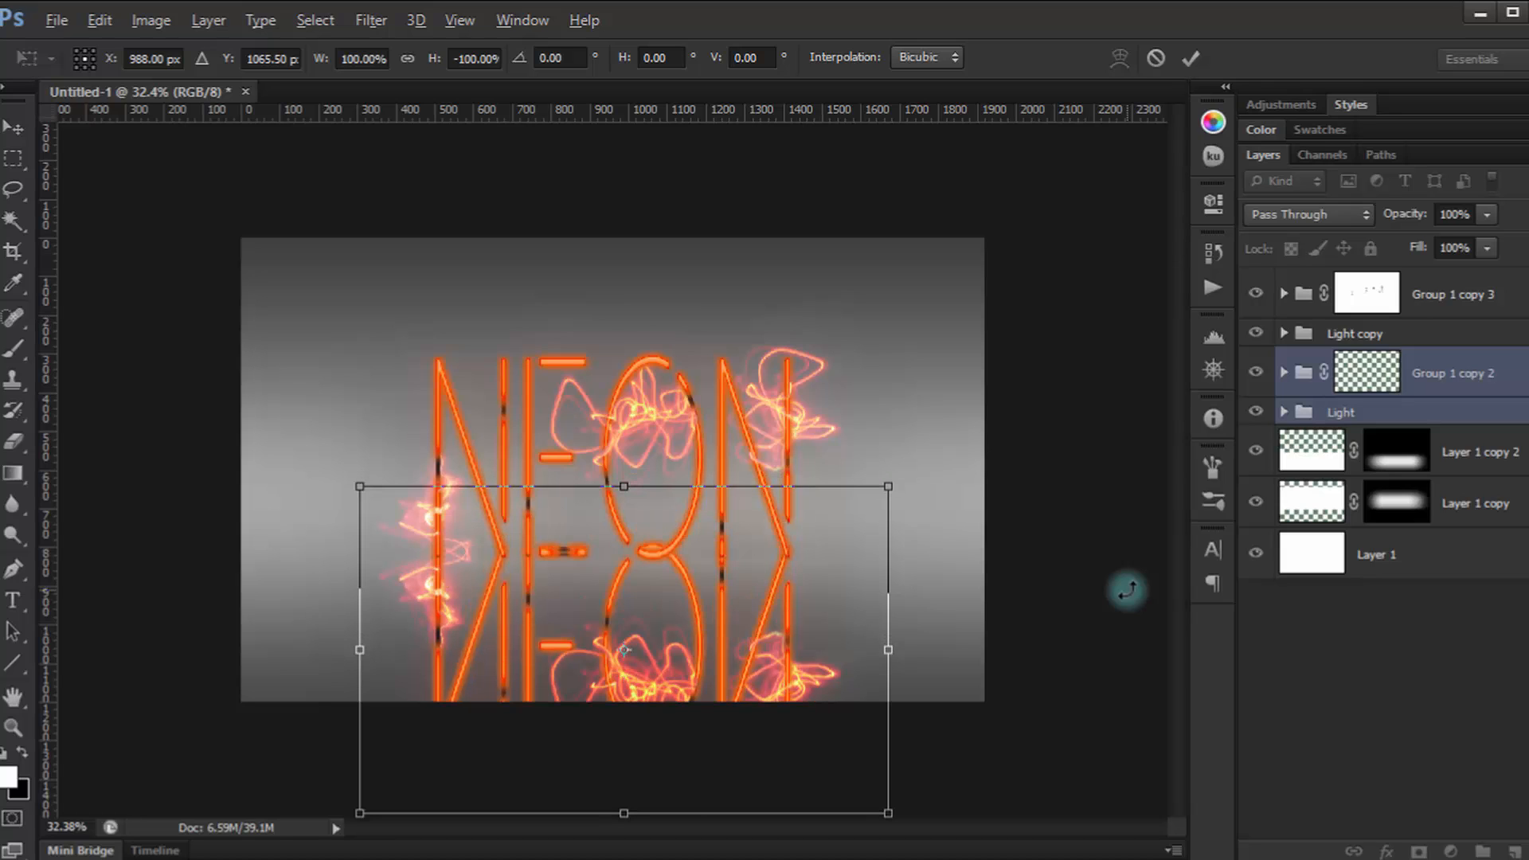
key(shift+Down)
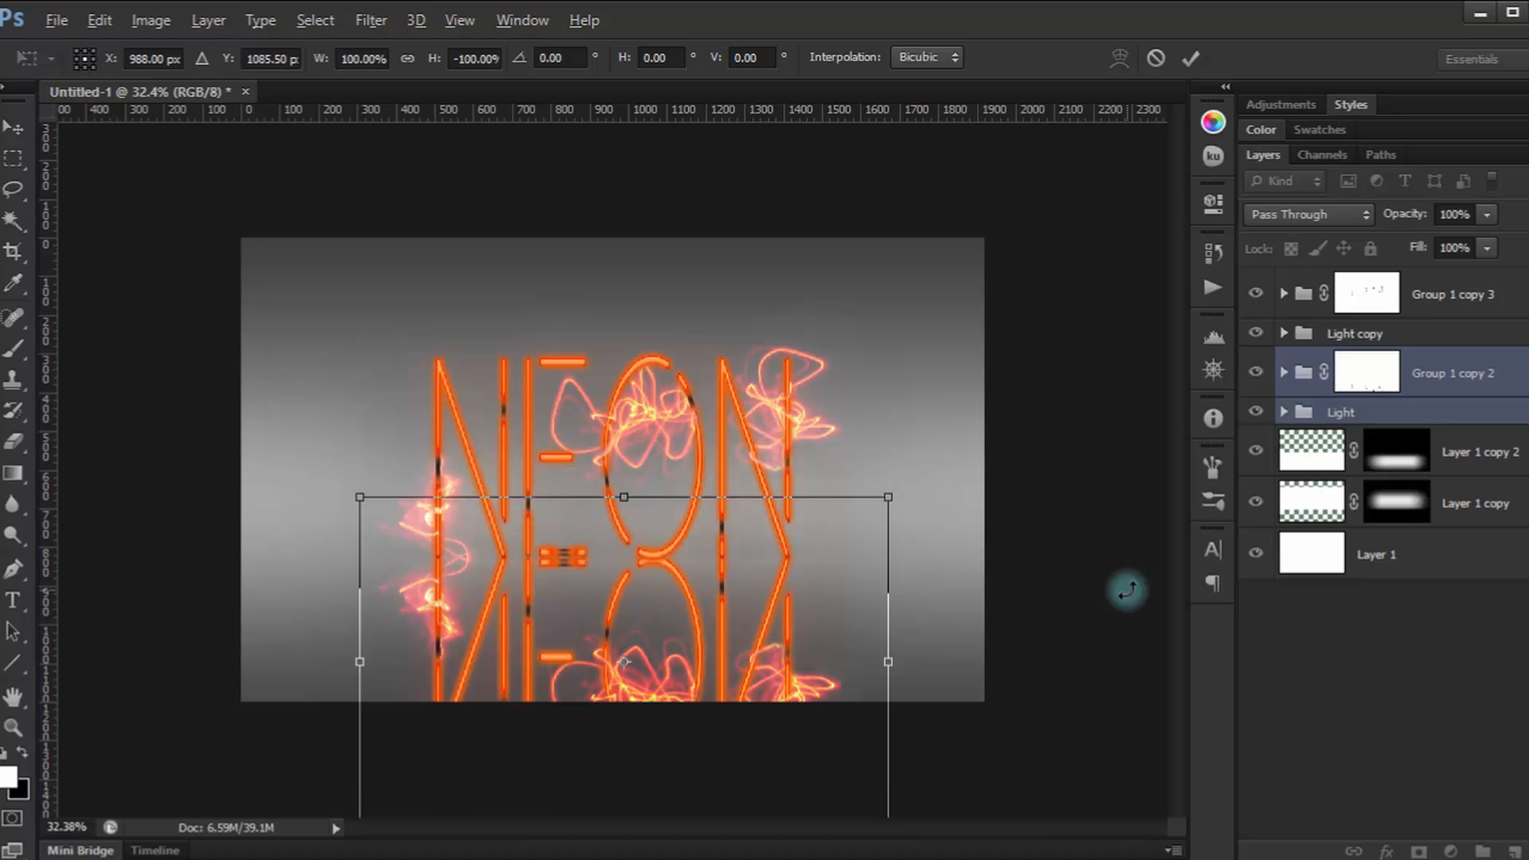
key(shift+Down)
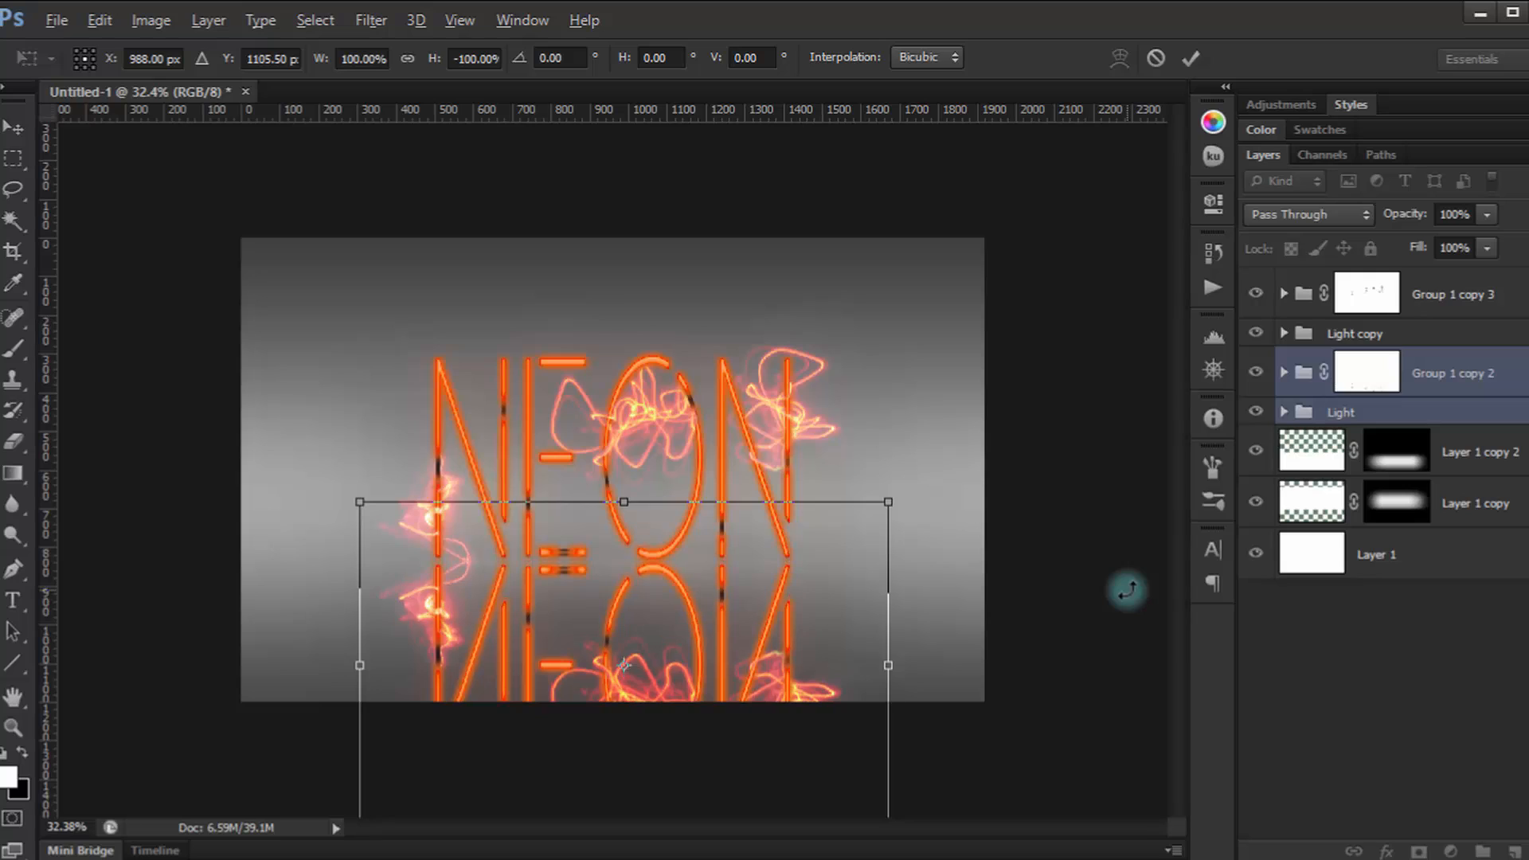
key(shift+Up)
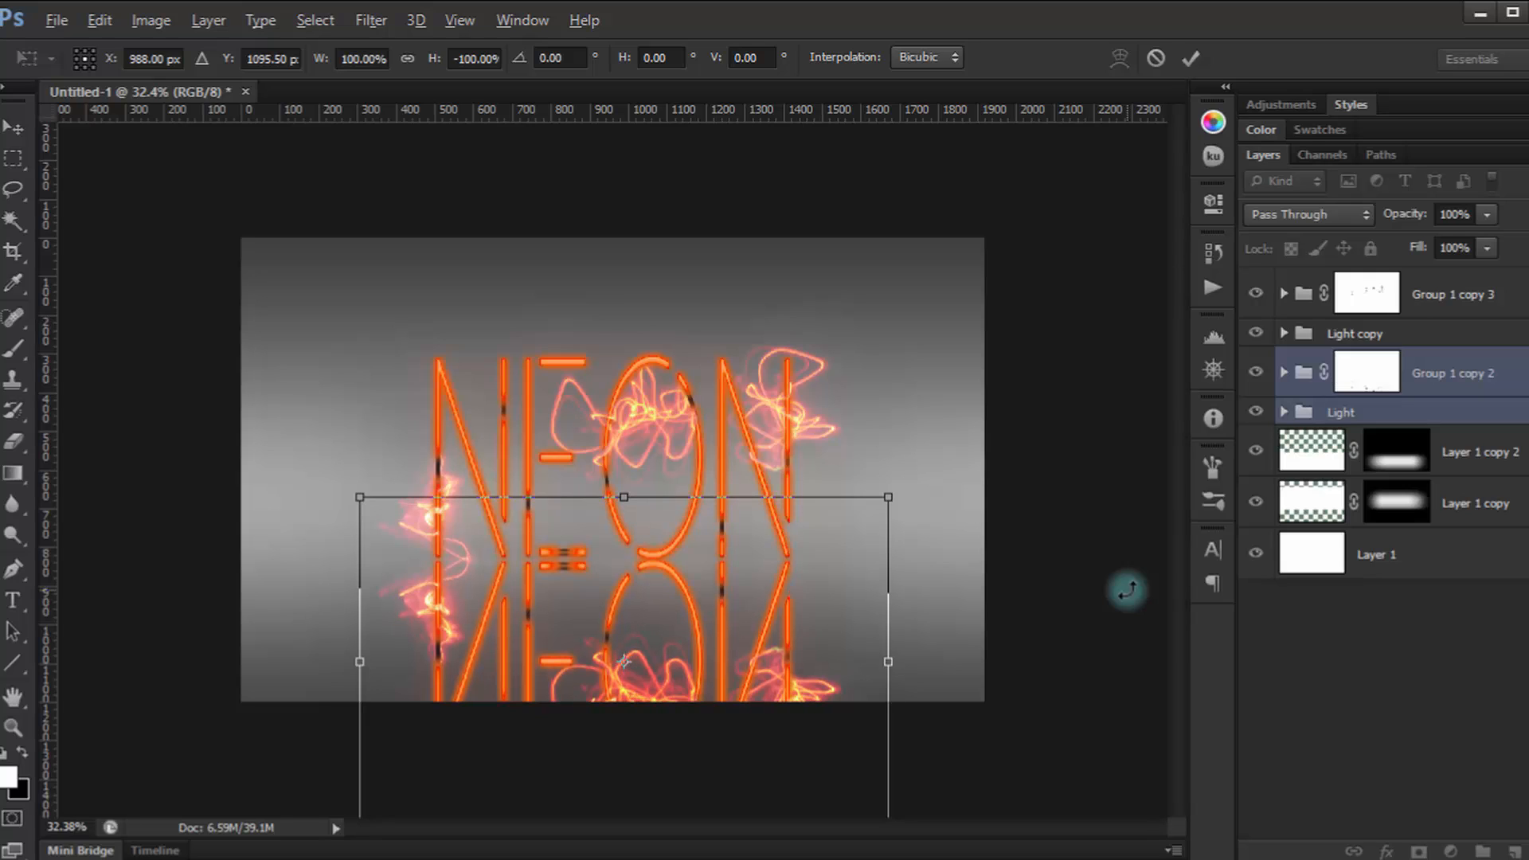
key(Return)
Put the flipped Group 1 copy 2 and Light groups into one new group and add a layer mask to it.
scroll(644, 637, up, 3)
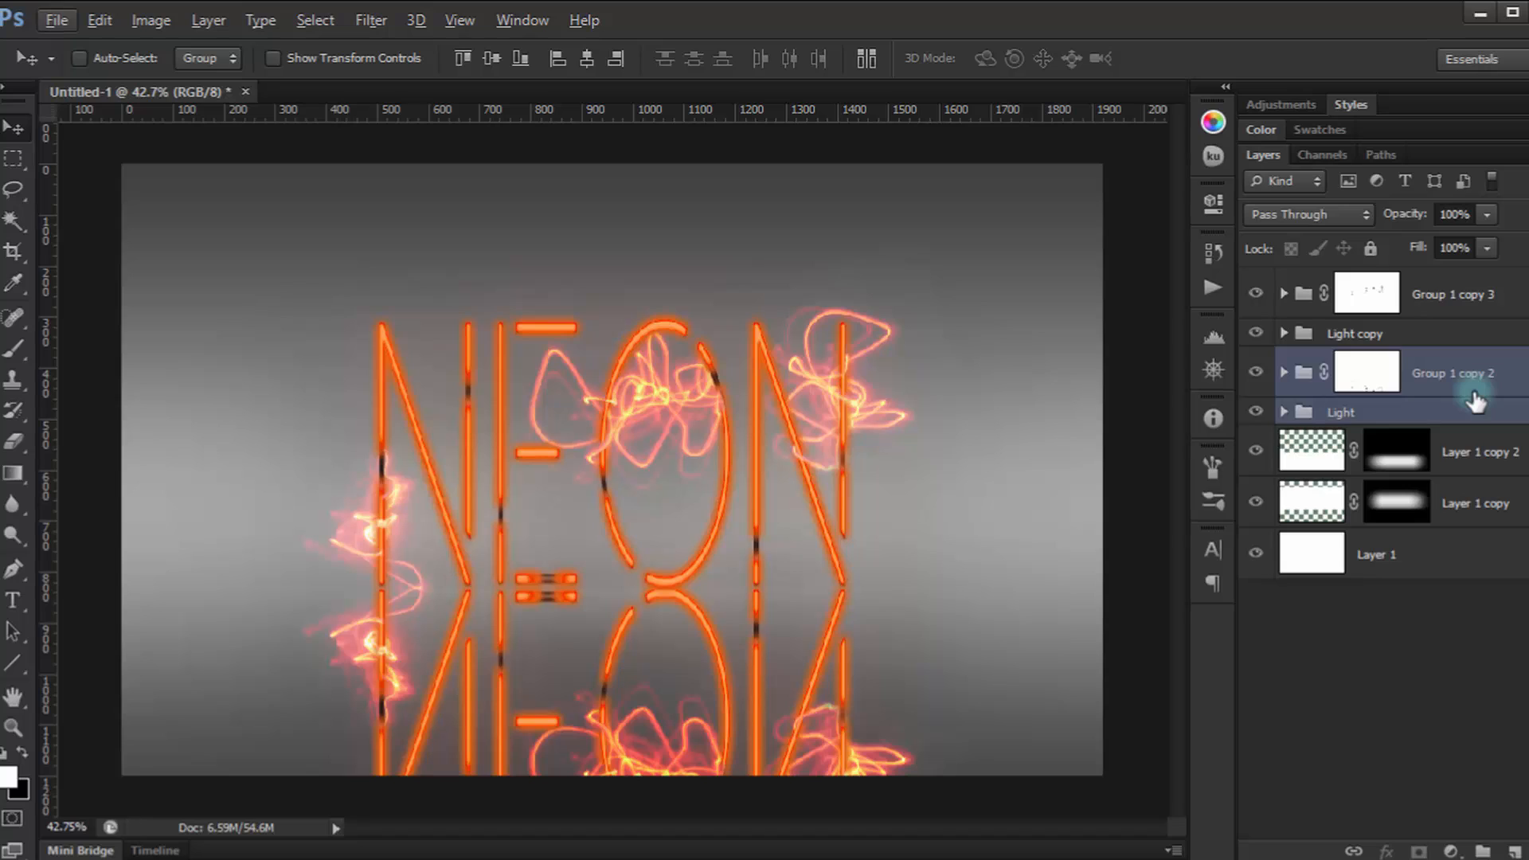
key(ctrl+g)
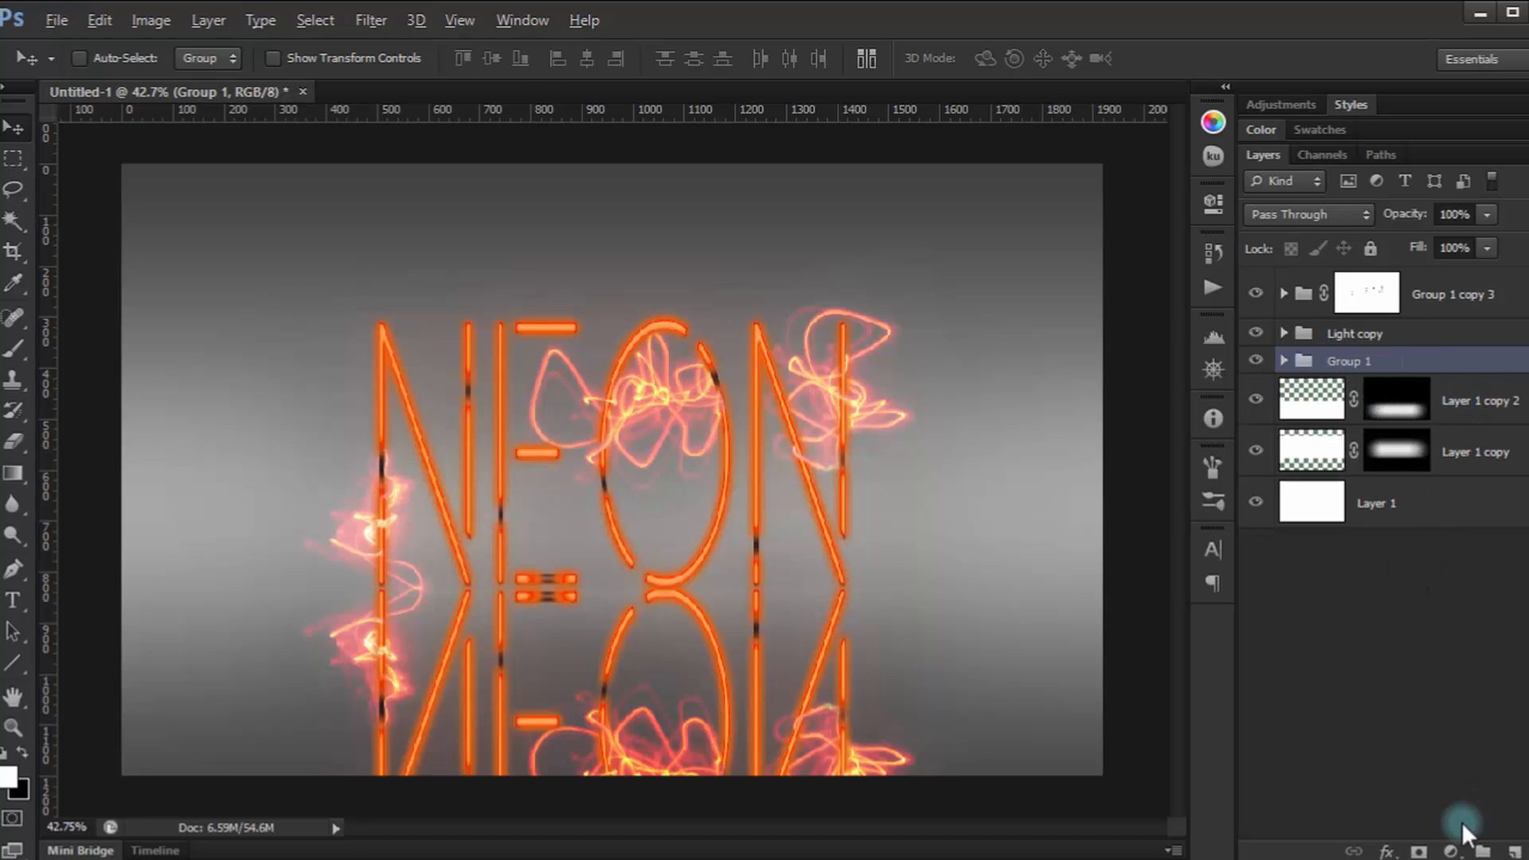
click(1419, 851)
Fade out the lower part of the reflection with several upward black-to-transparent linear gradients on the Group 1 mask.
key(ctrl+minus)
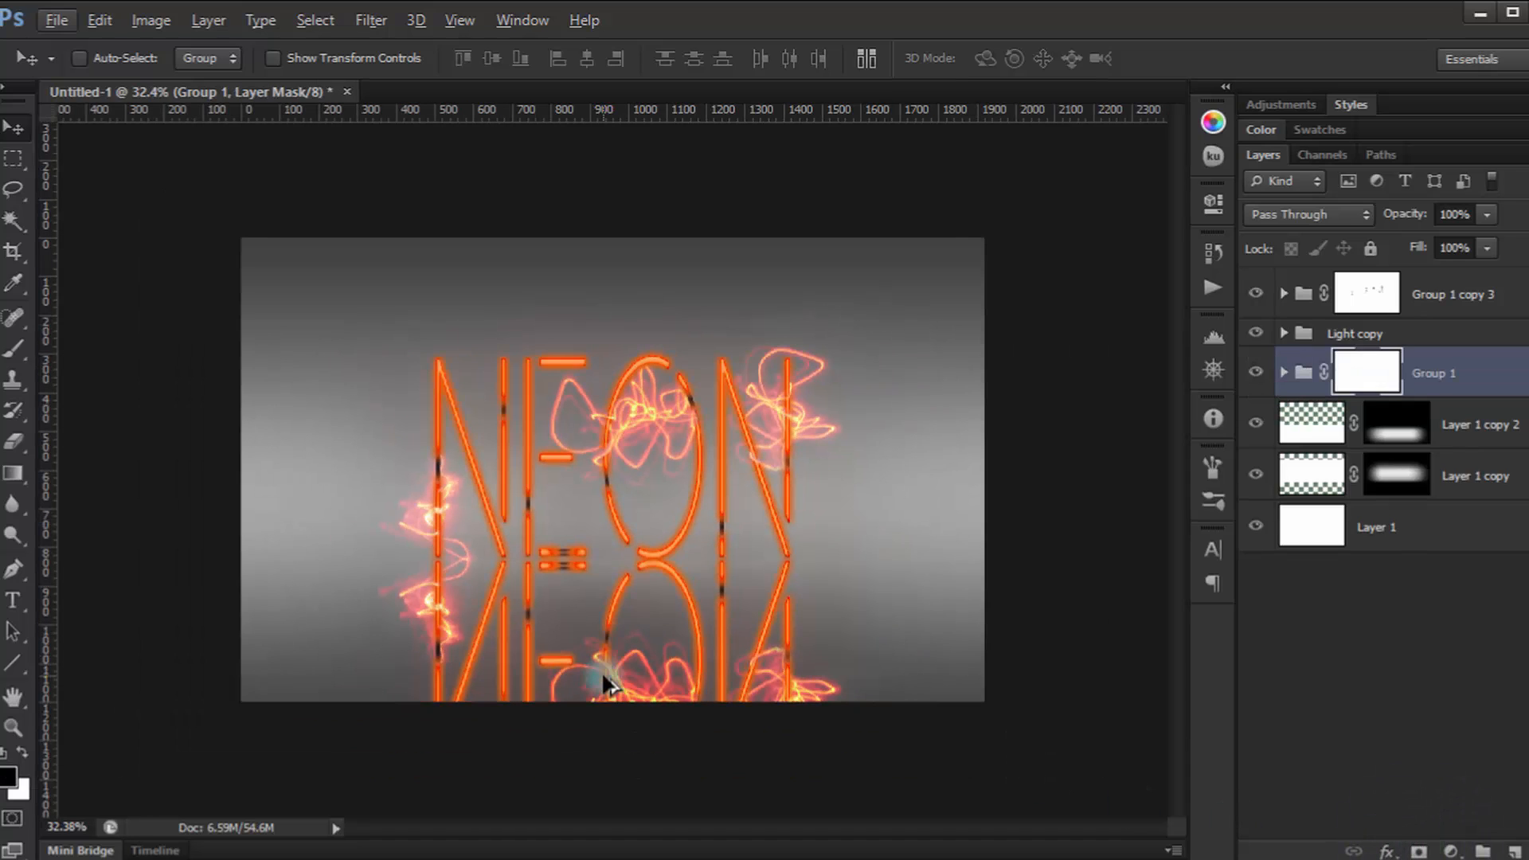
click(12, 475)
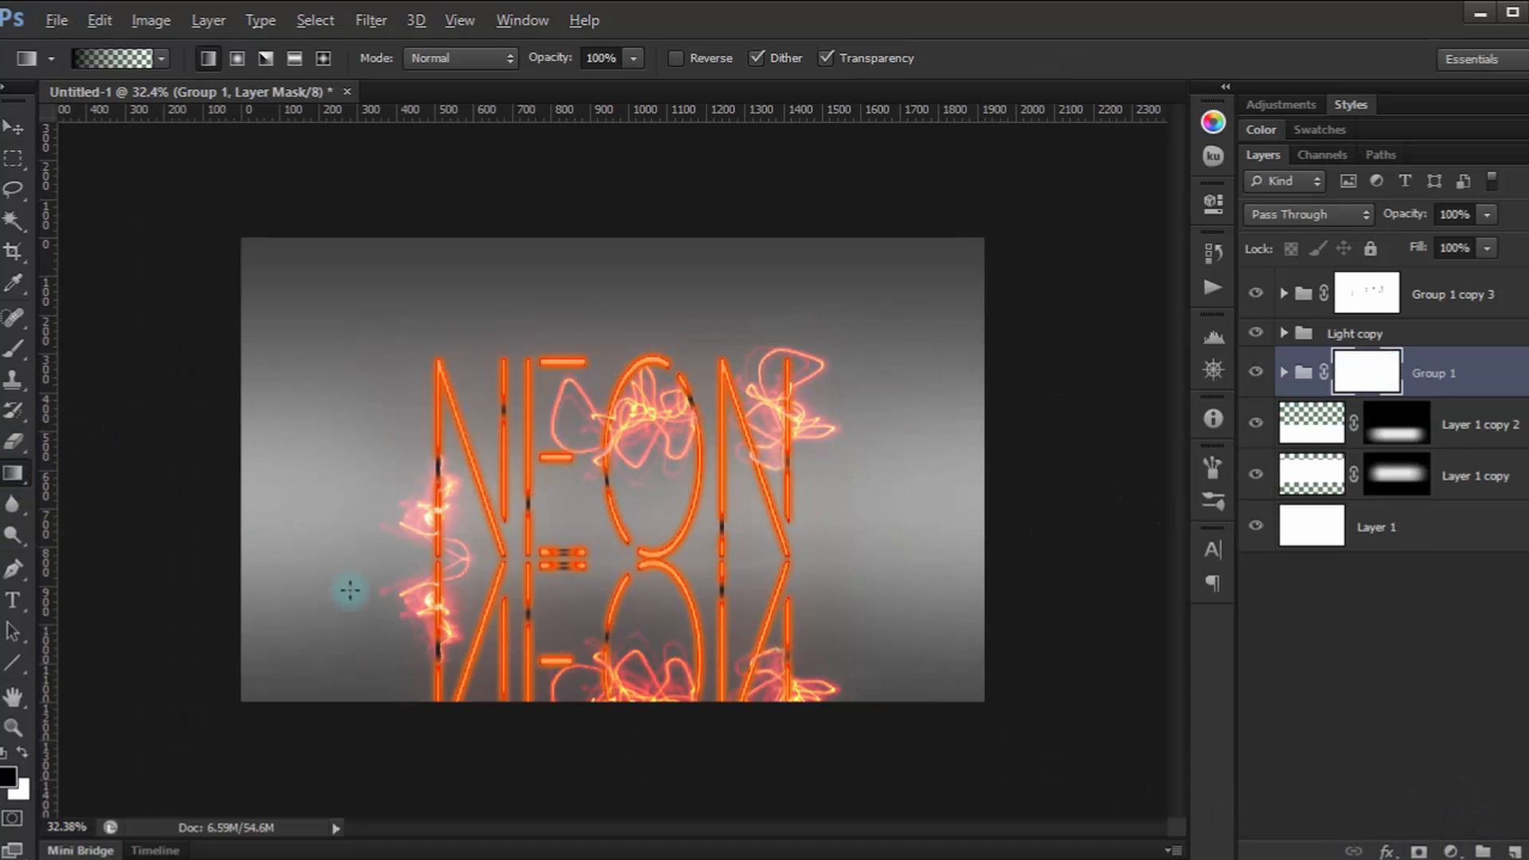
drag(565, 757, 548, 579)
drag(553, 724, 560, 565)
drag(562, 682, 558, 579)
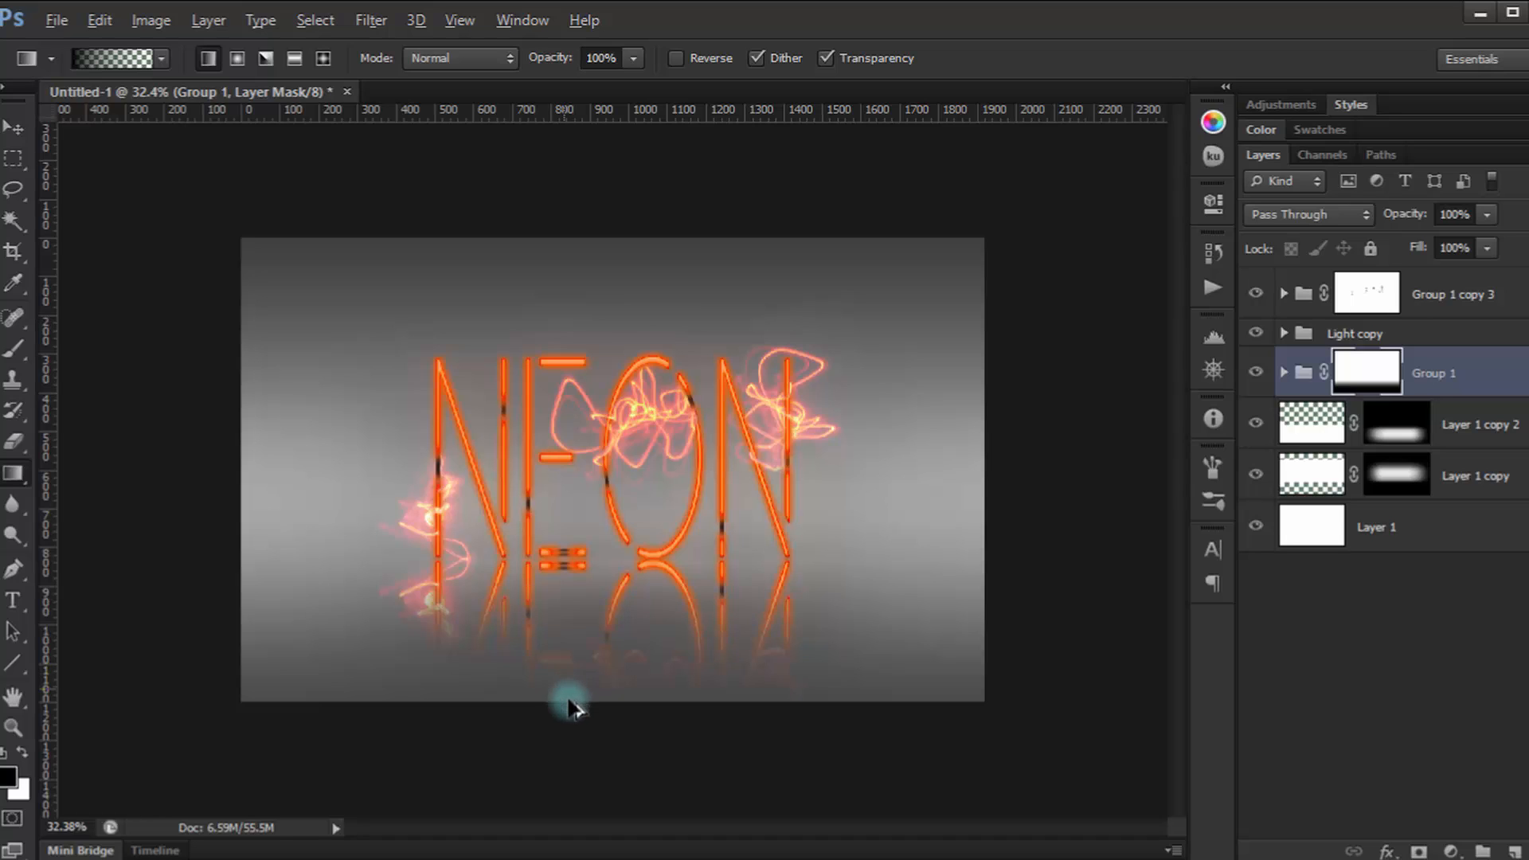
drag(571, 700, 564, 585)
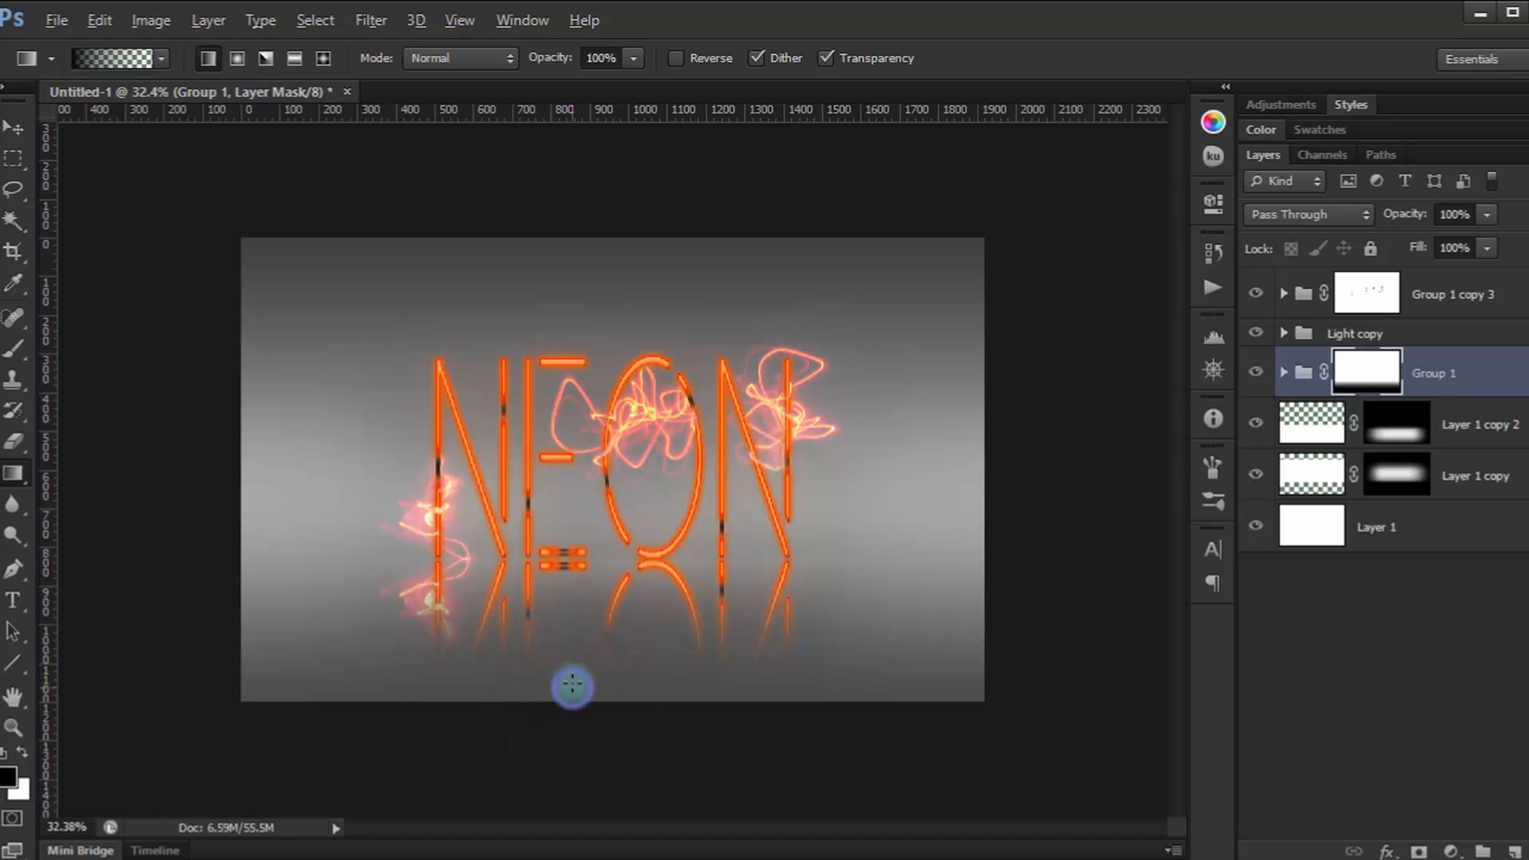
drag(571, 684, 572, 582)
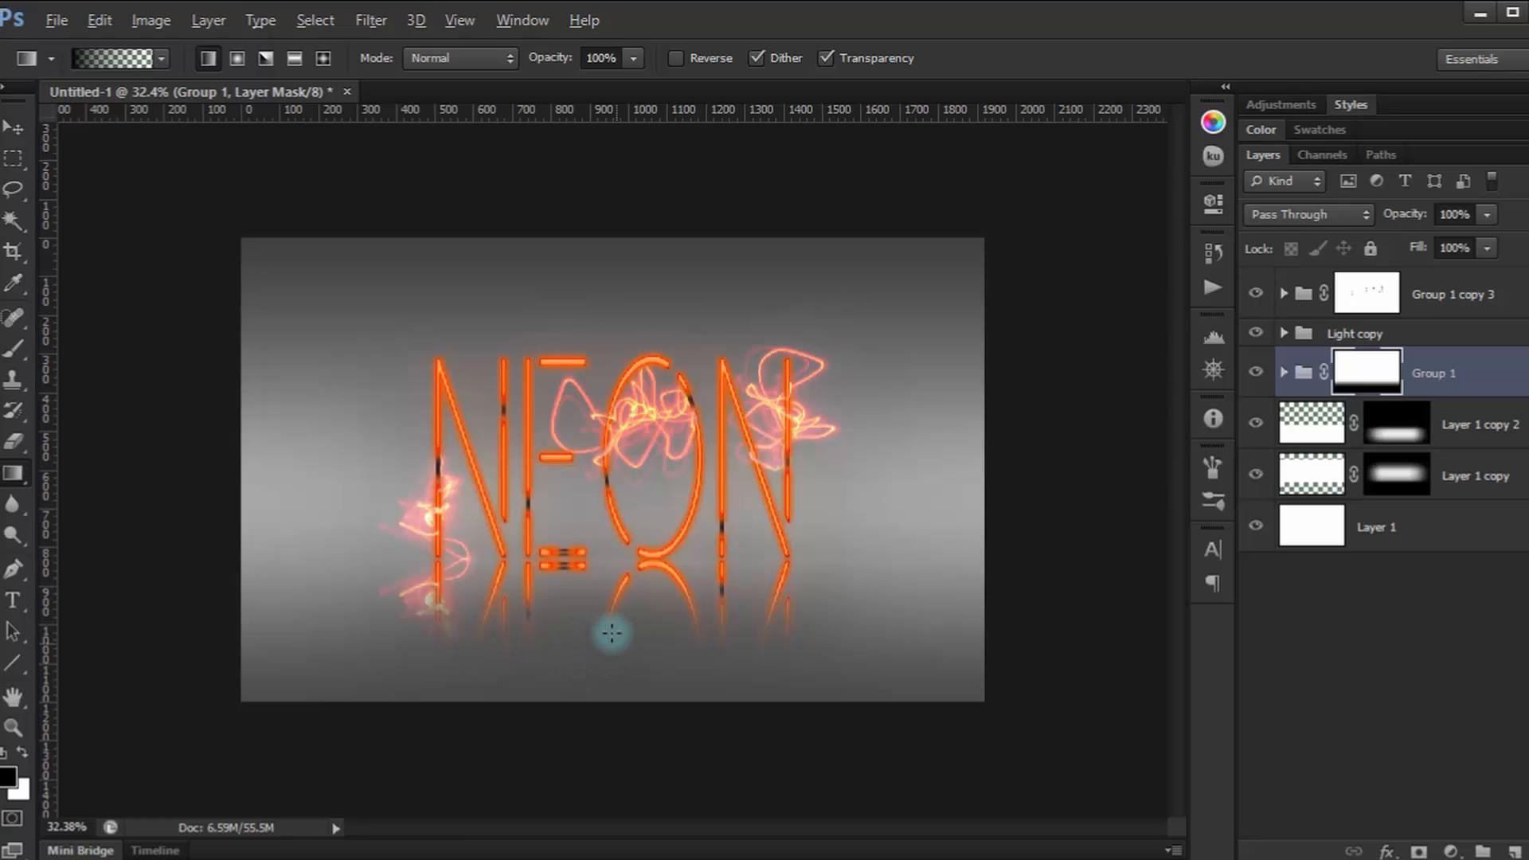
Expand Group 1 and set the blend mode of the nested Group 1 copy 2 to Overlay.
click(1285, 373)
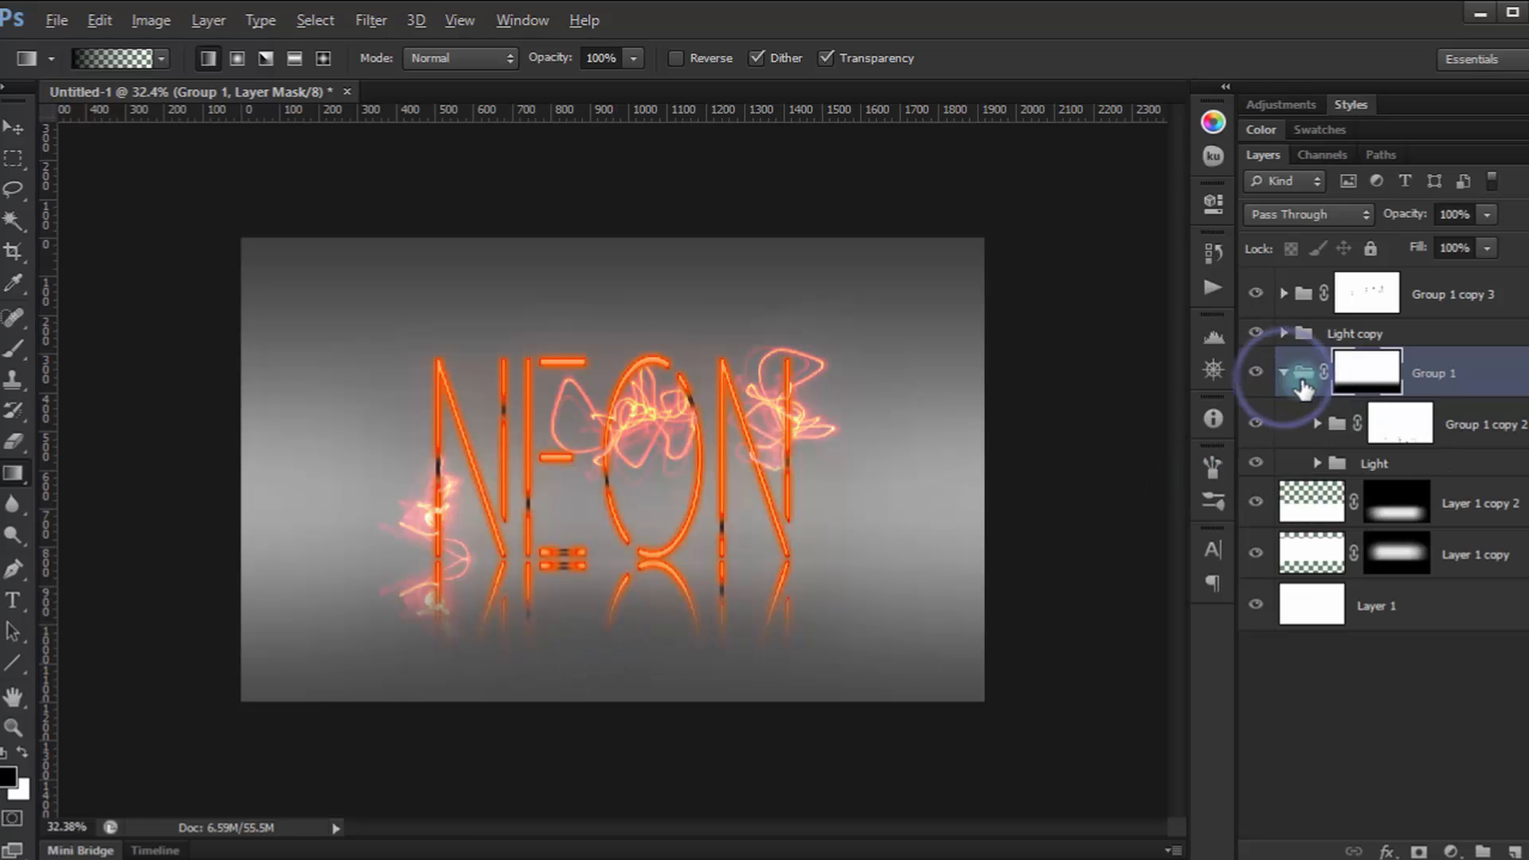
click(1339, 424)
click(1281, 213)
click(1284, 562)
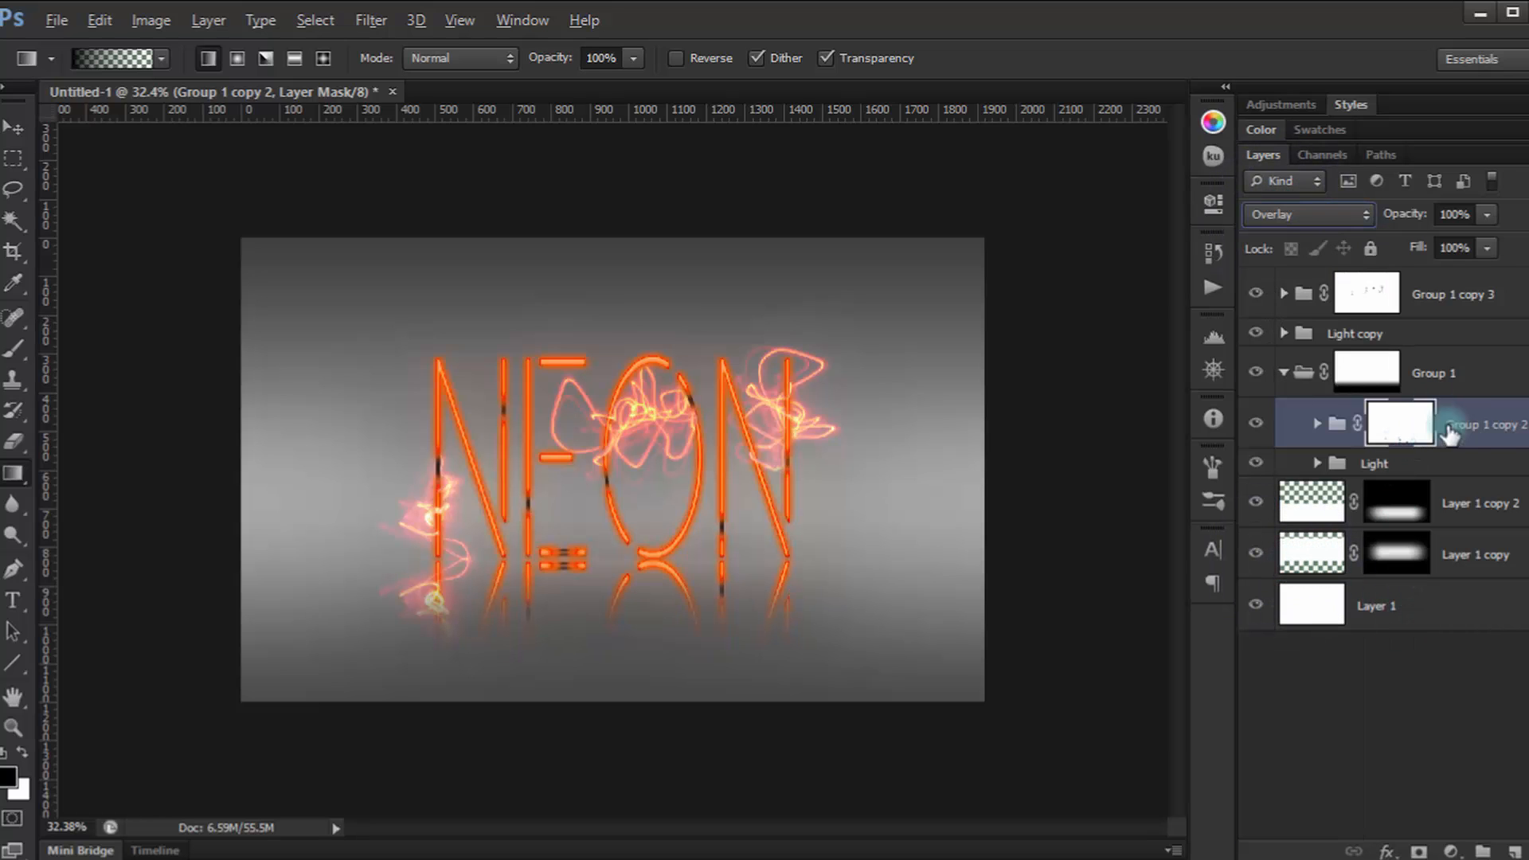
Lower the opacity of the reflected Light group to 48% and of Group 1 copy 2 to 51%.
click(1469, 463)
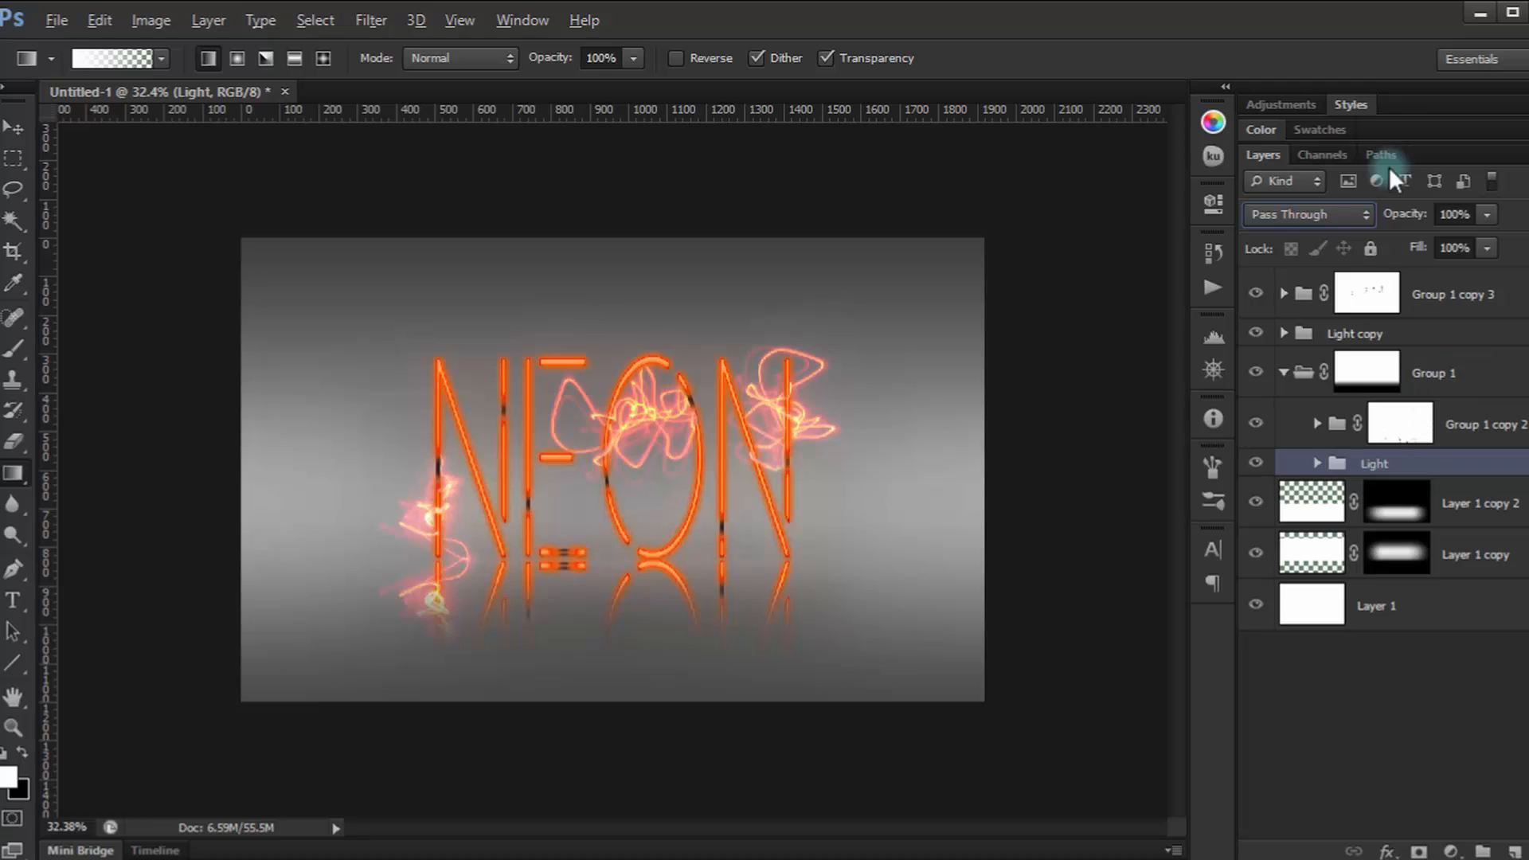
drag(1406, 217, 1345, 216)
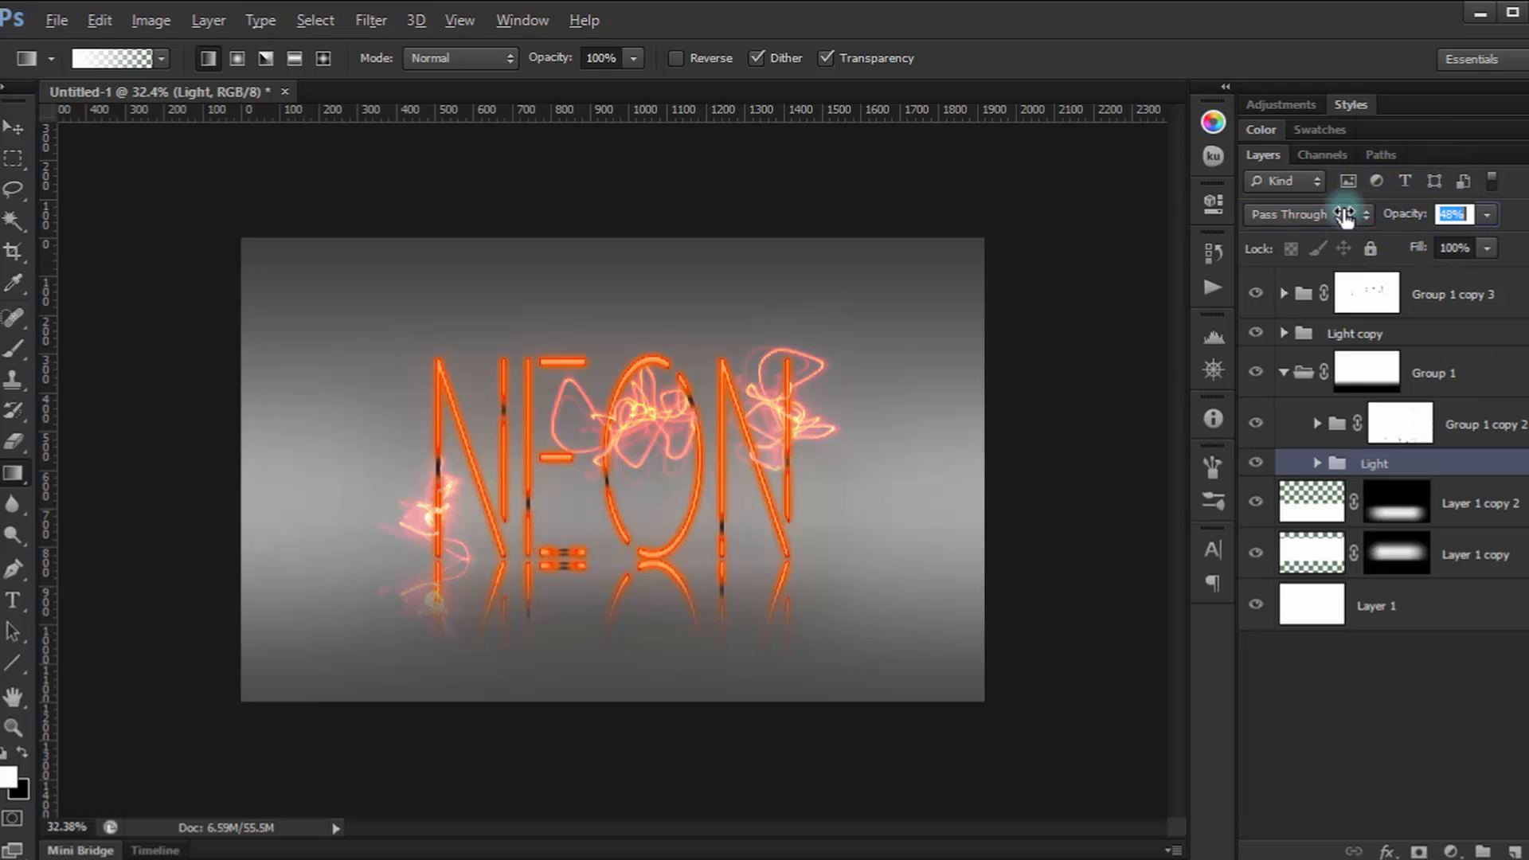
click(1483, 424)
key(x)
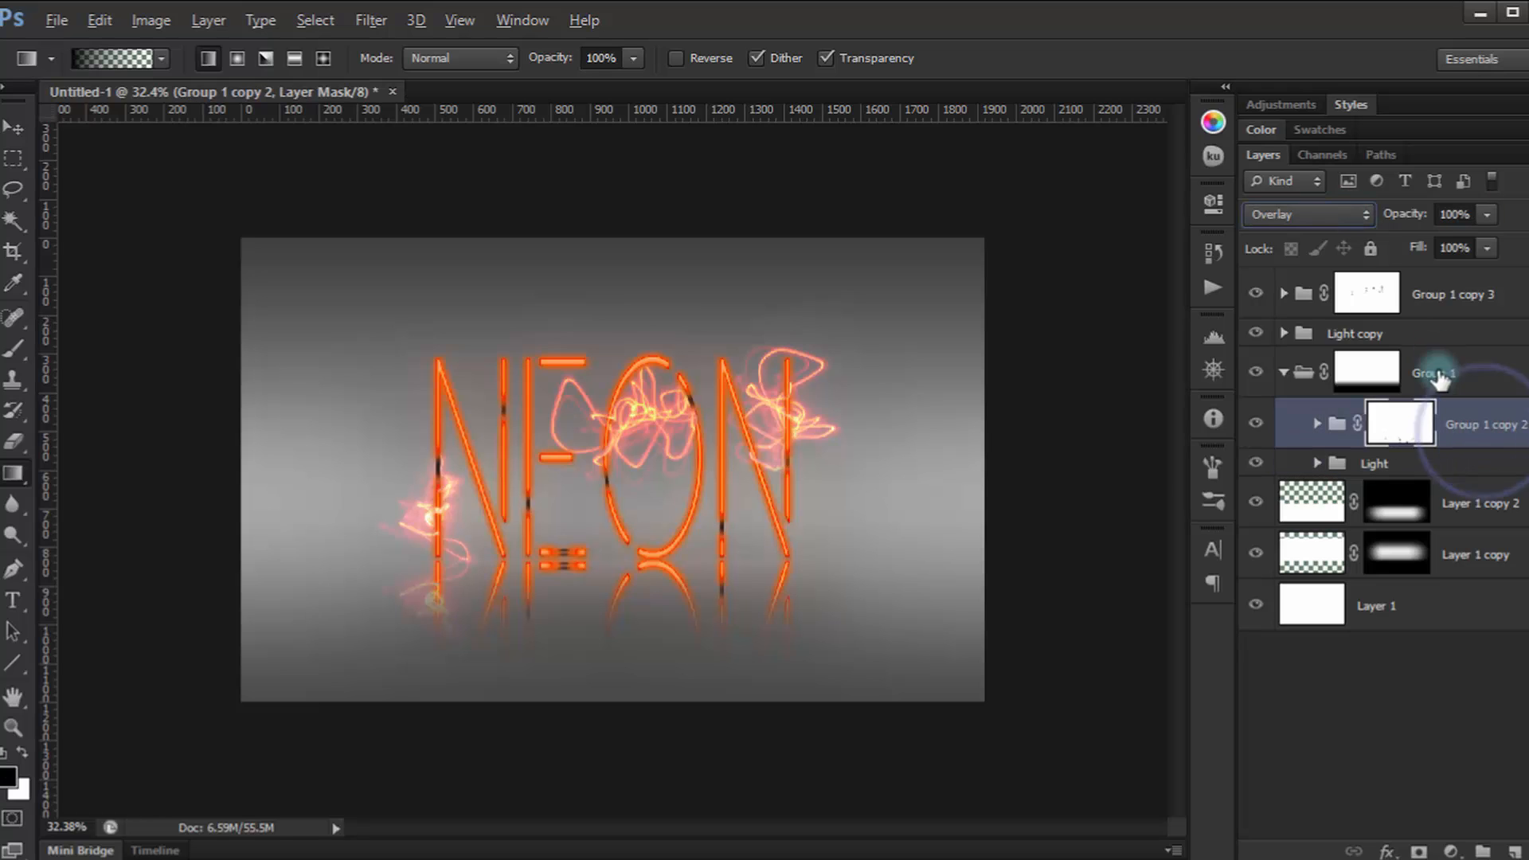
drag(1428, 227, 1370, 215)
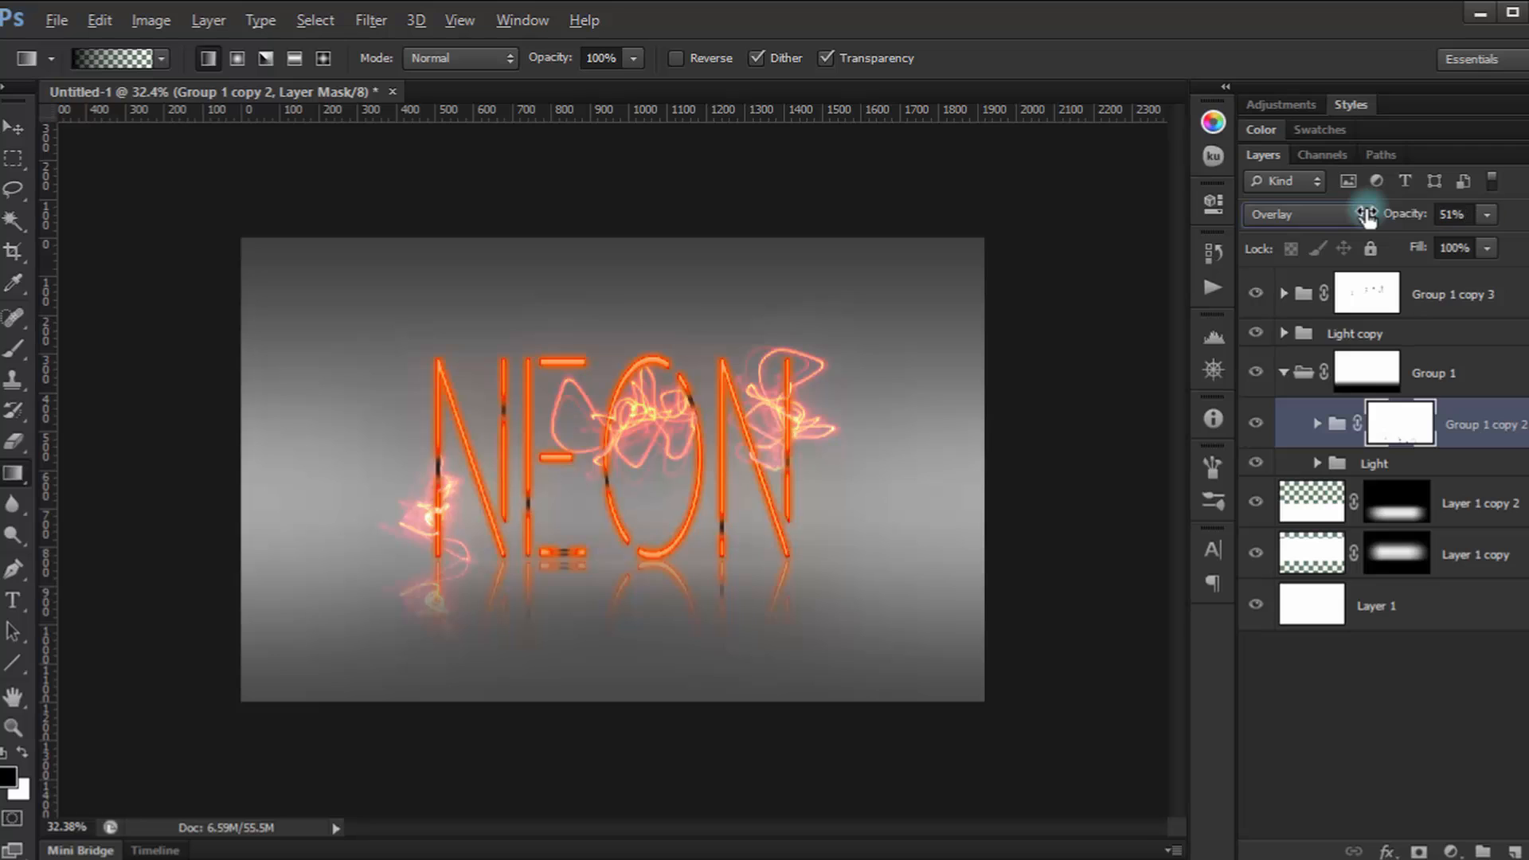
key(ctrl+0)
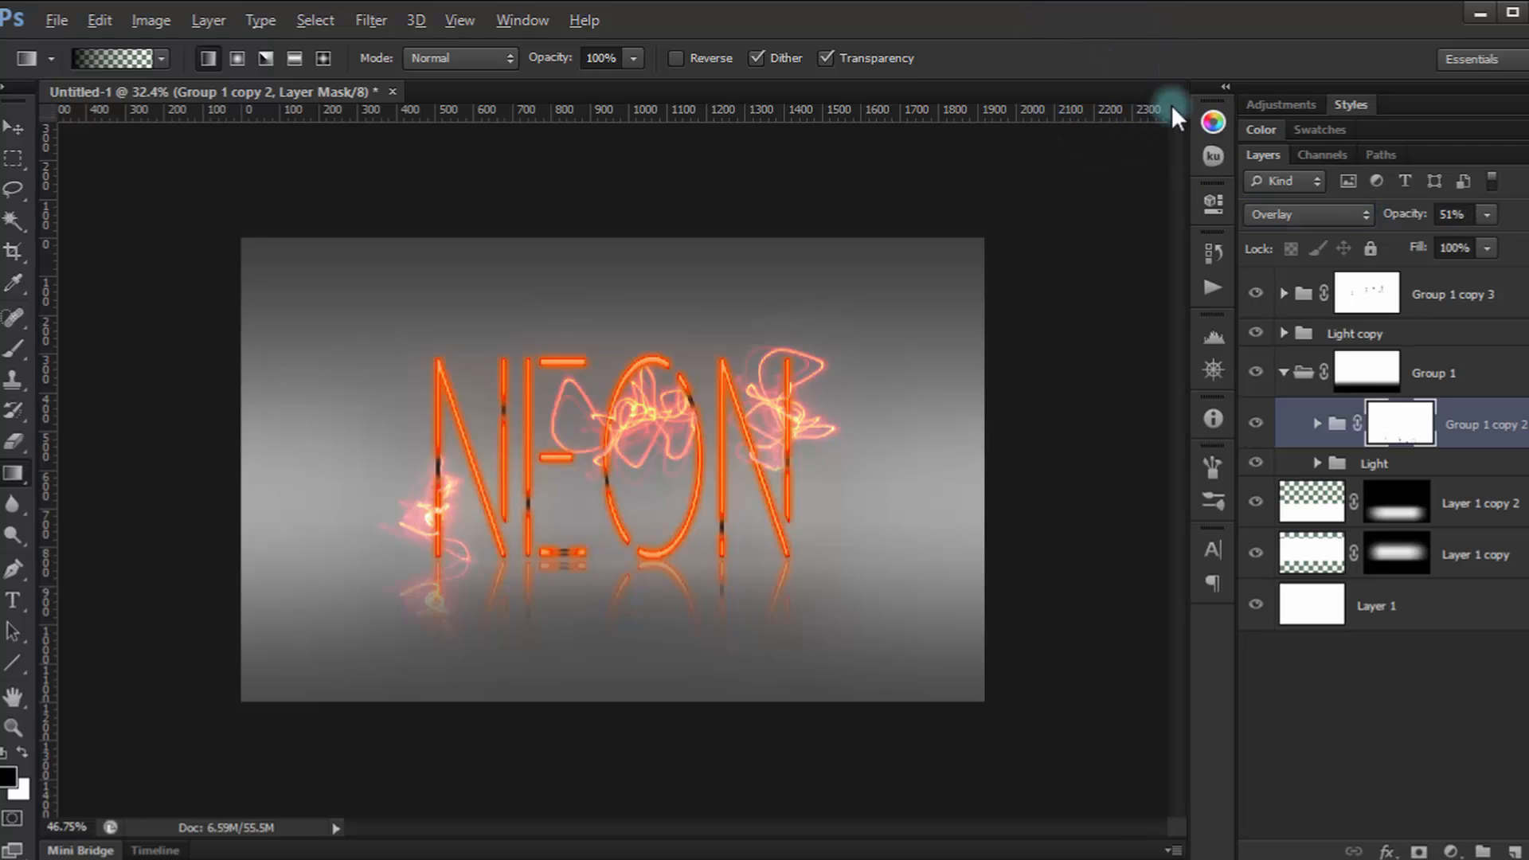